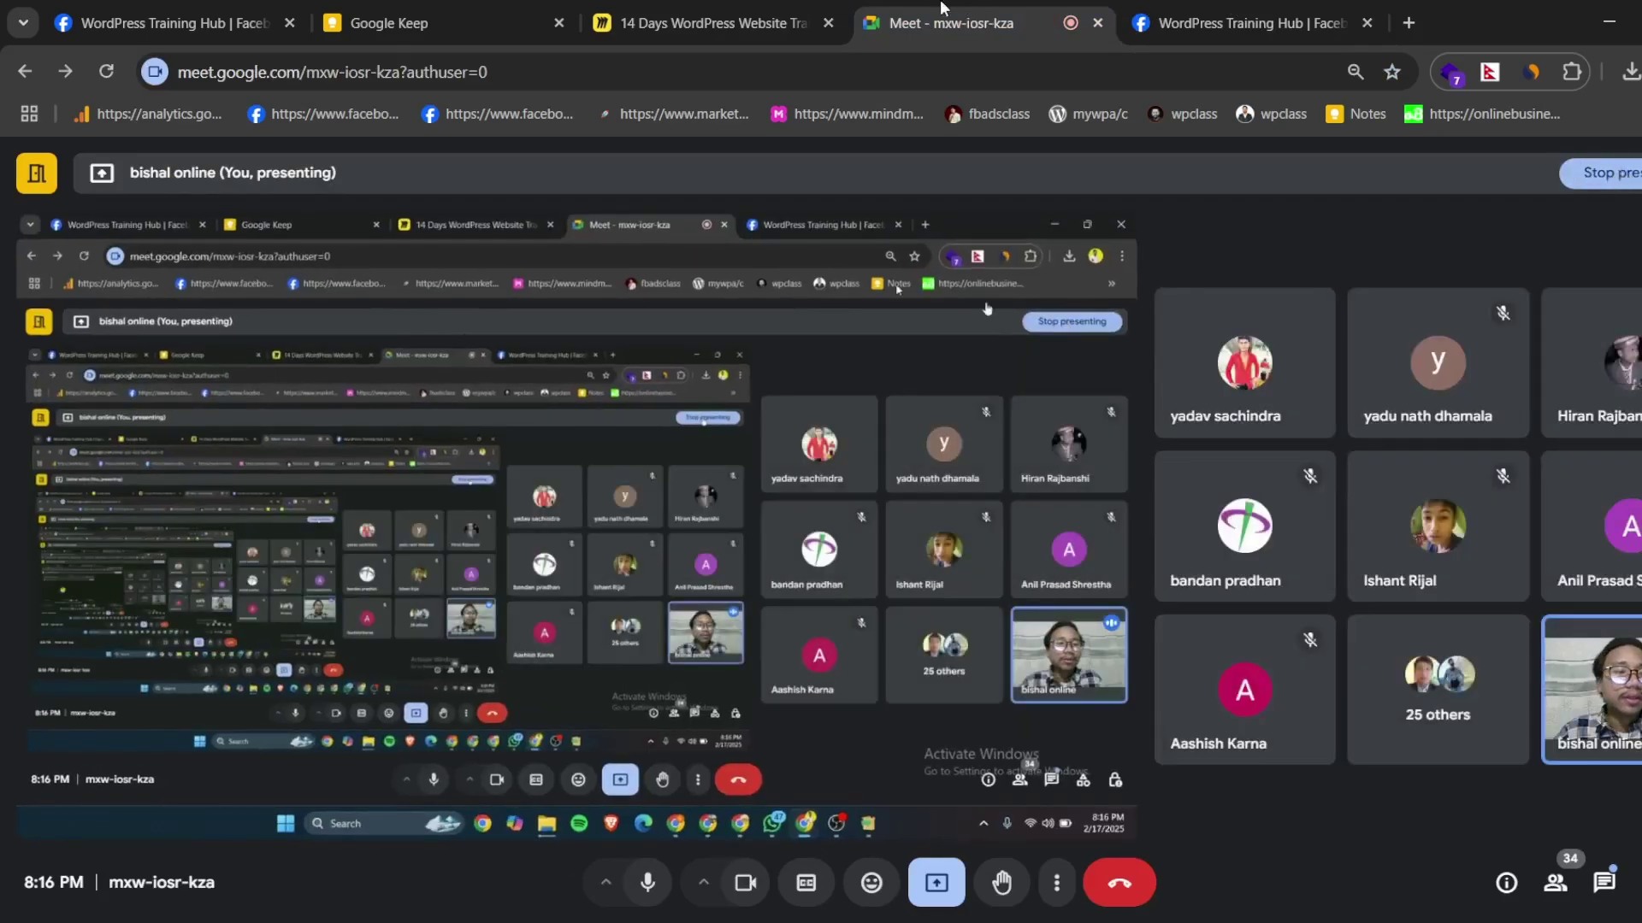
# - Glance at the Keep notes, then bring the WordPress copy and extraction windows forward
pyautogui.click(402, 23)
pyautogui.click(1007, 18)
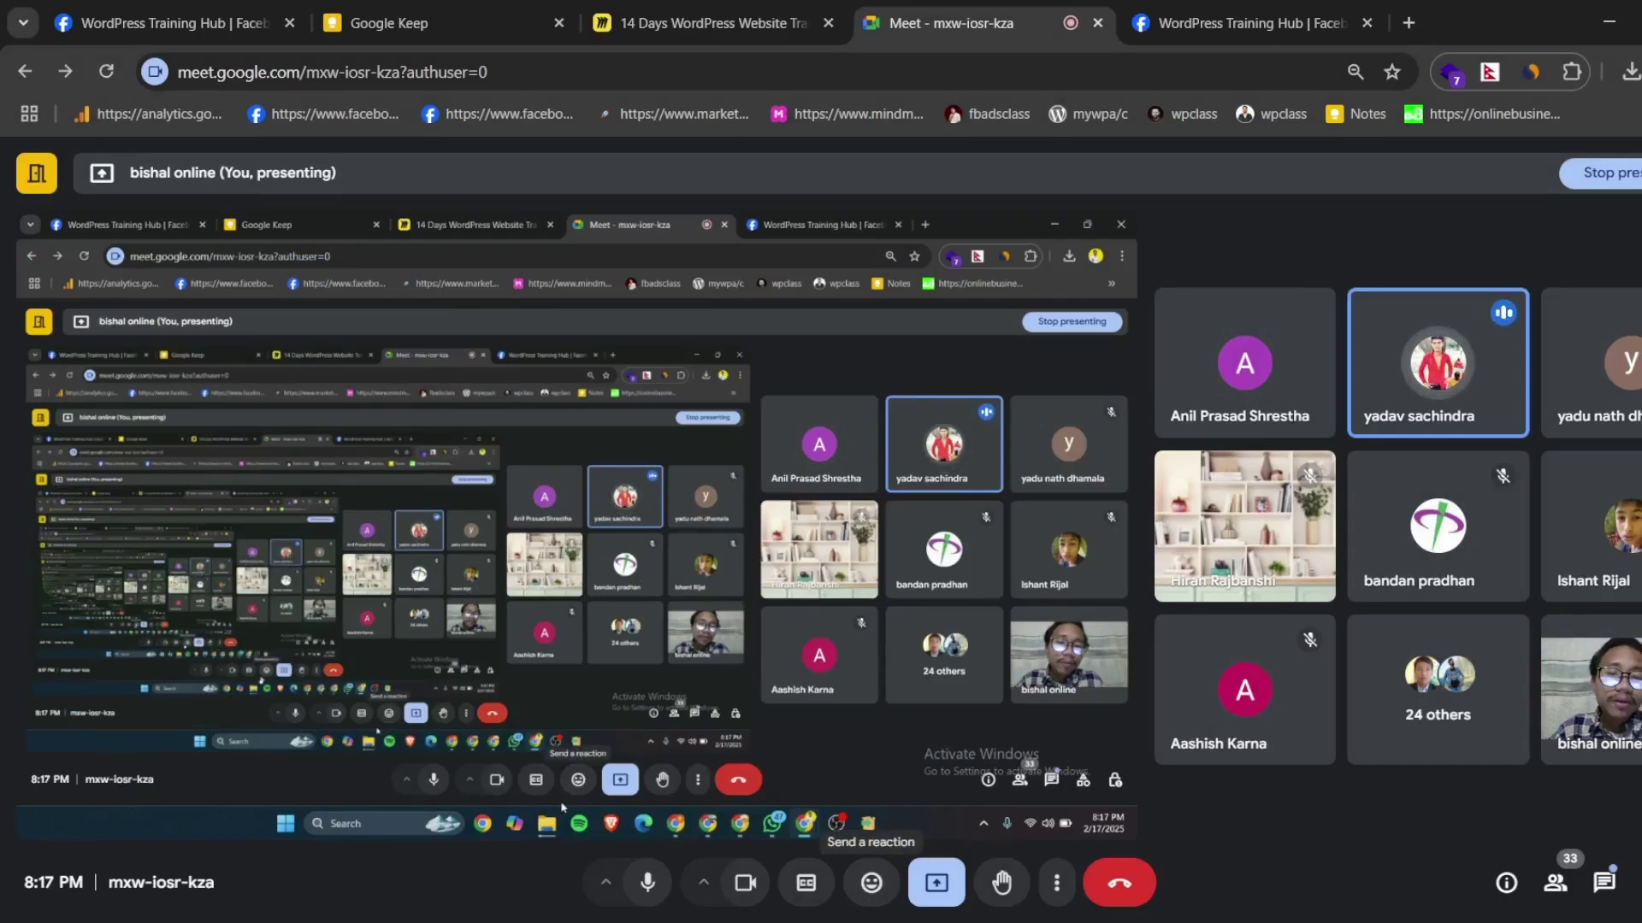
pyautogui.click(972, 845)
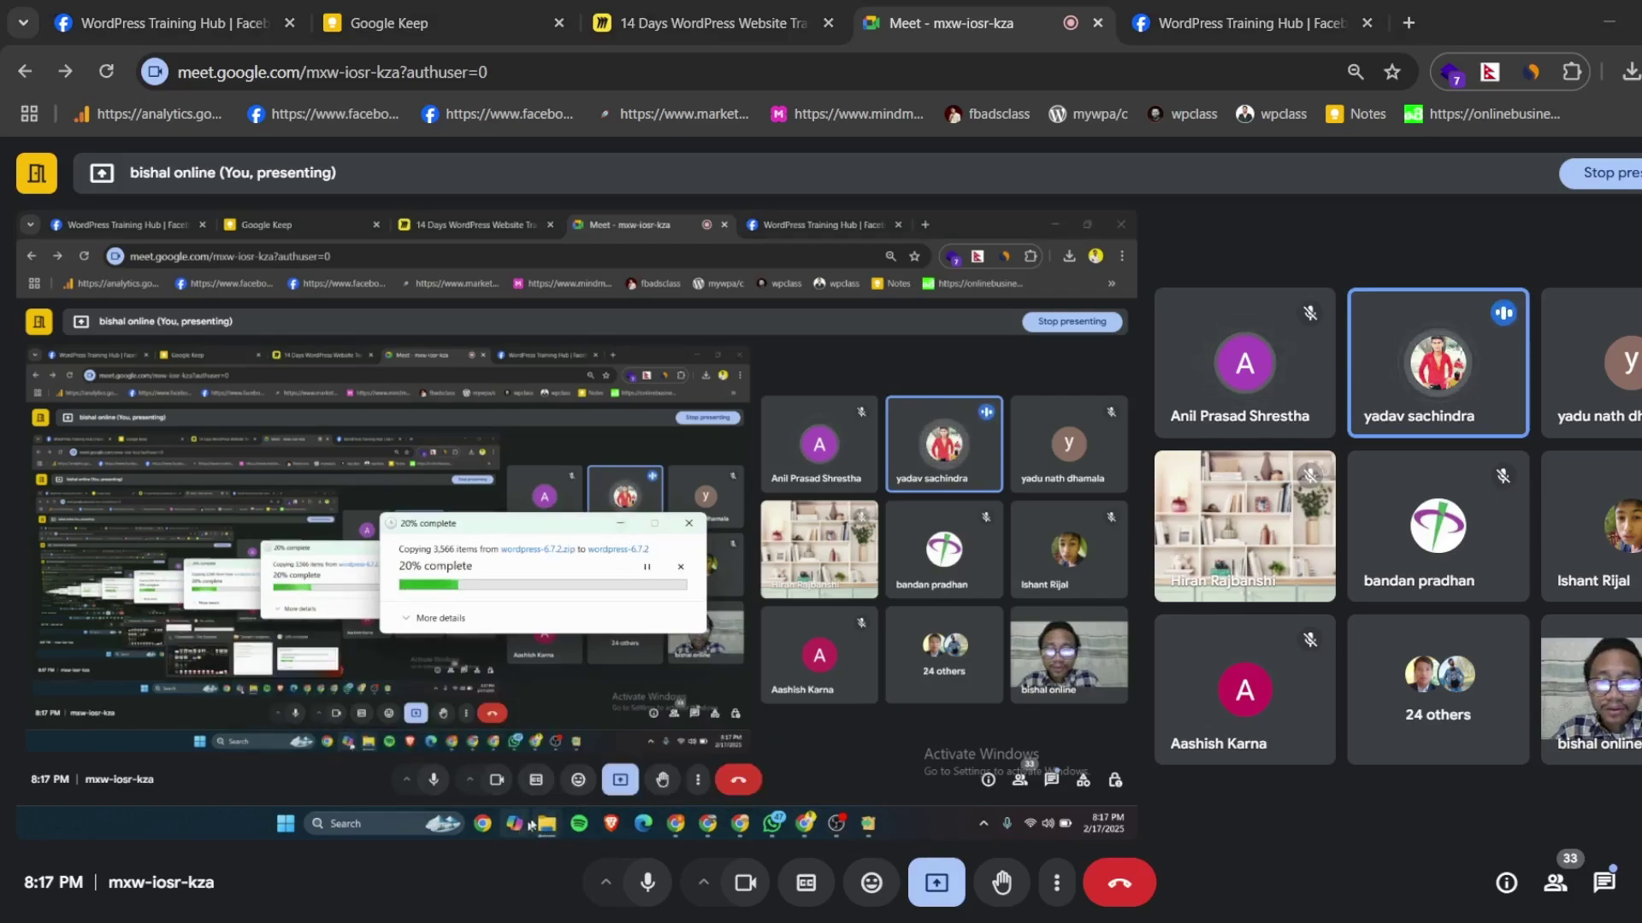
pyautogui.moveTo(546, 826)
pyautogui.click(552, 744)
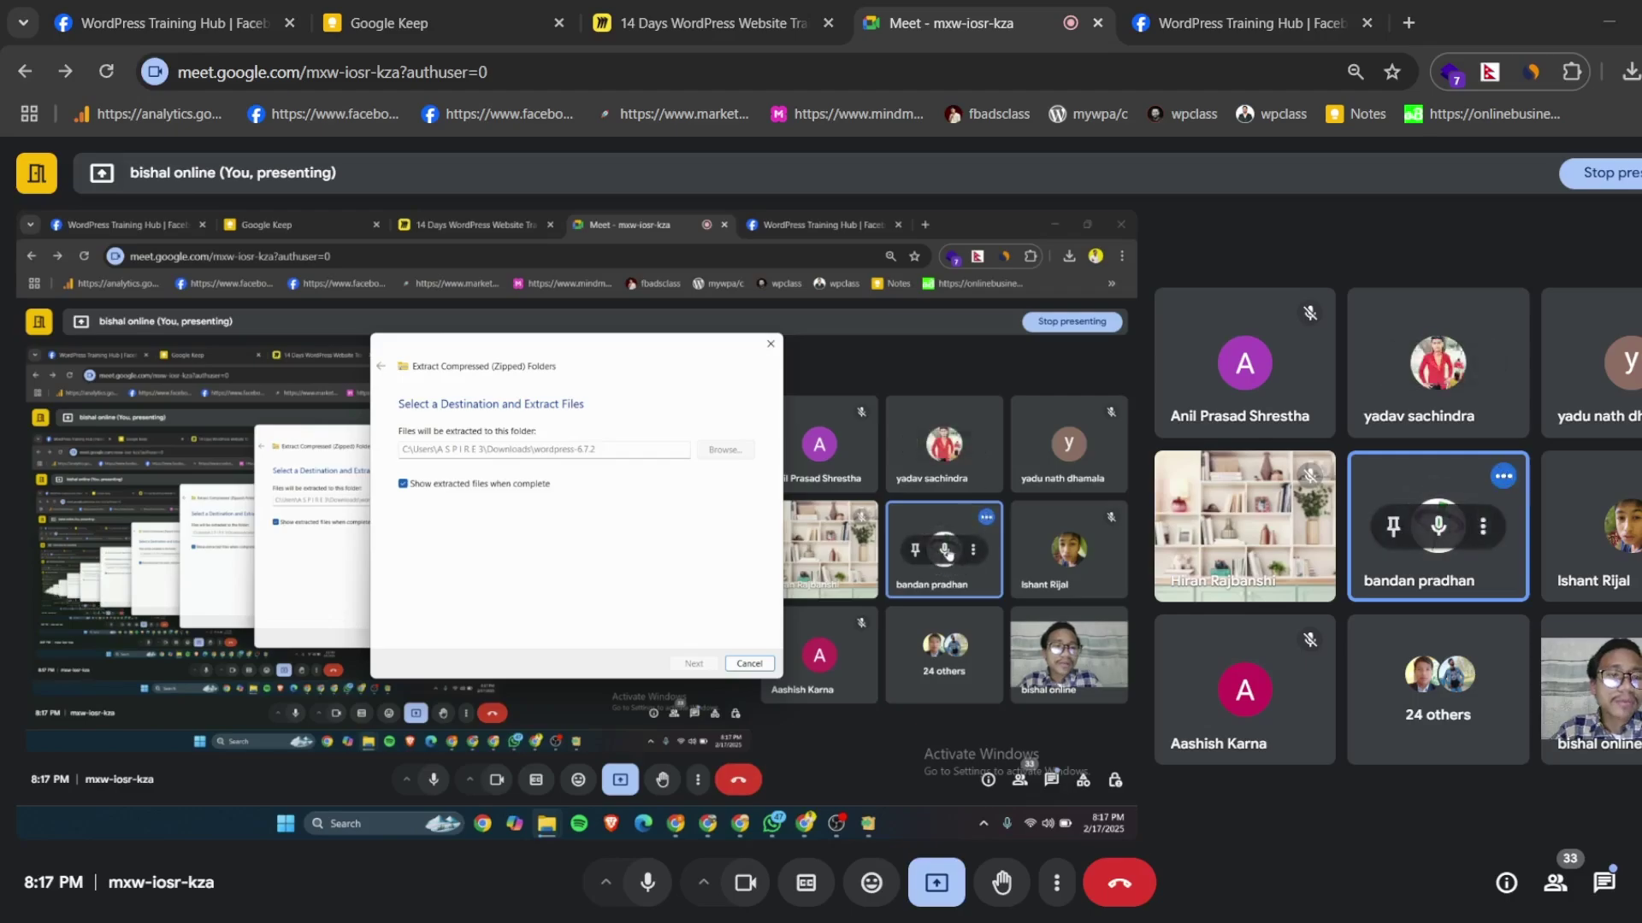
# - Mute a participant's microphone and bring the Downloads and extracted wordpress folder windows forward
pyautogui.click(947, 553)
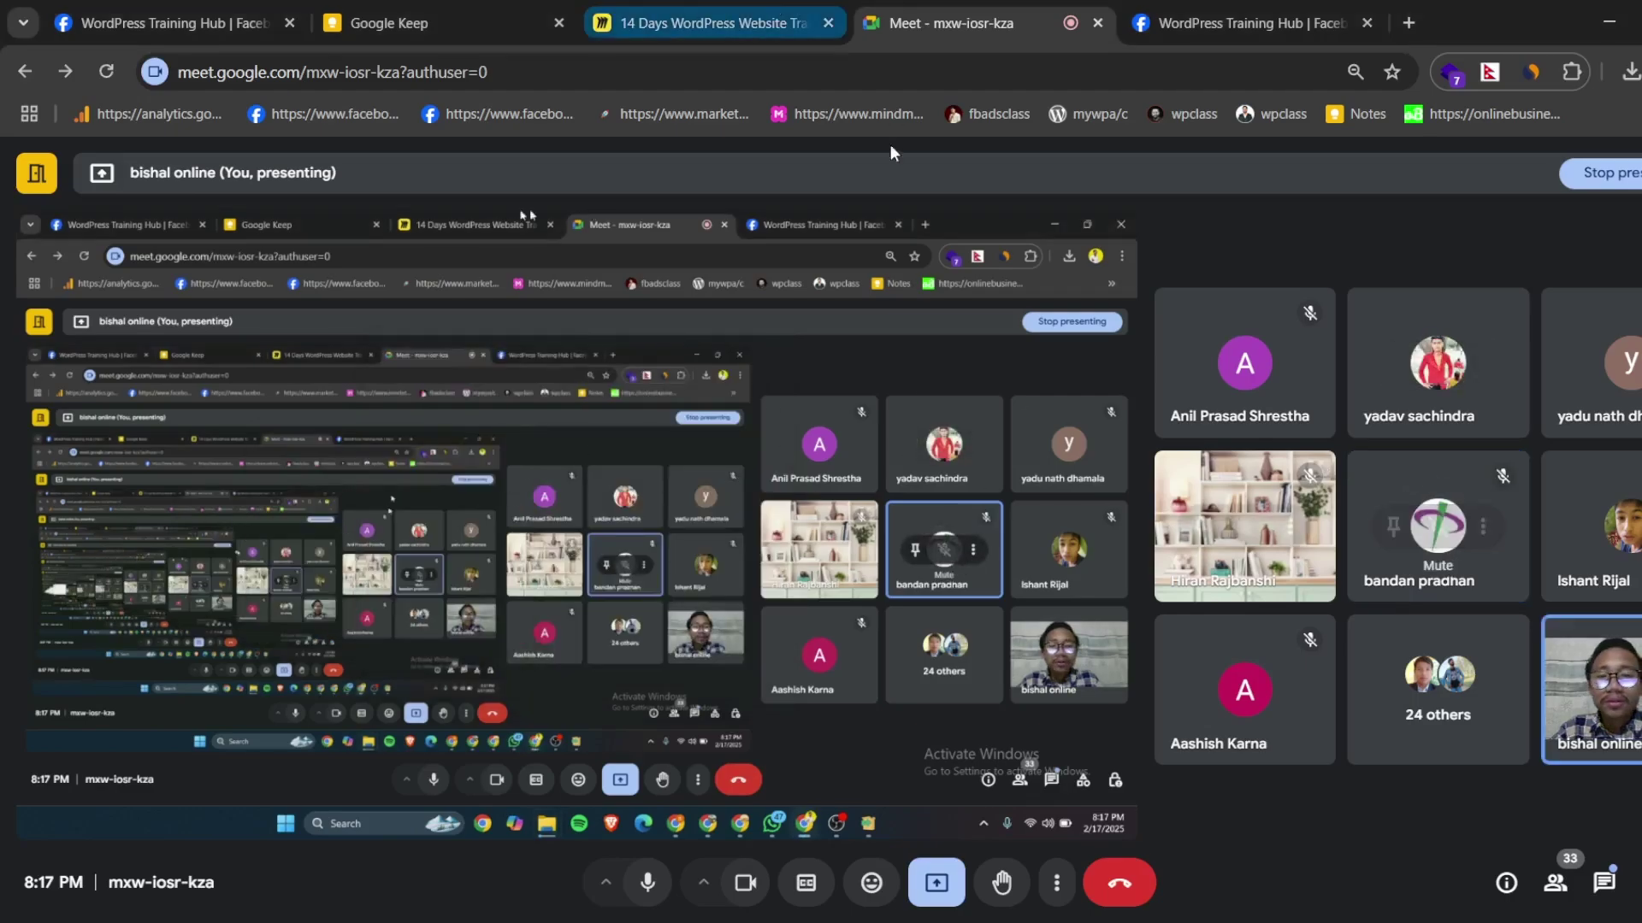
pyautogui.moveTo(547, 831)
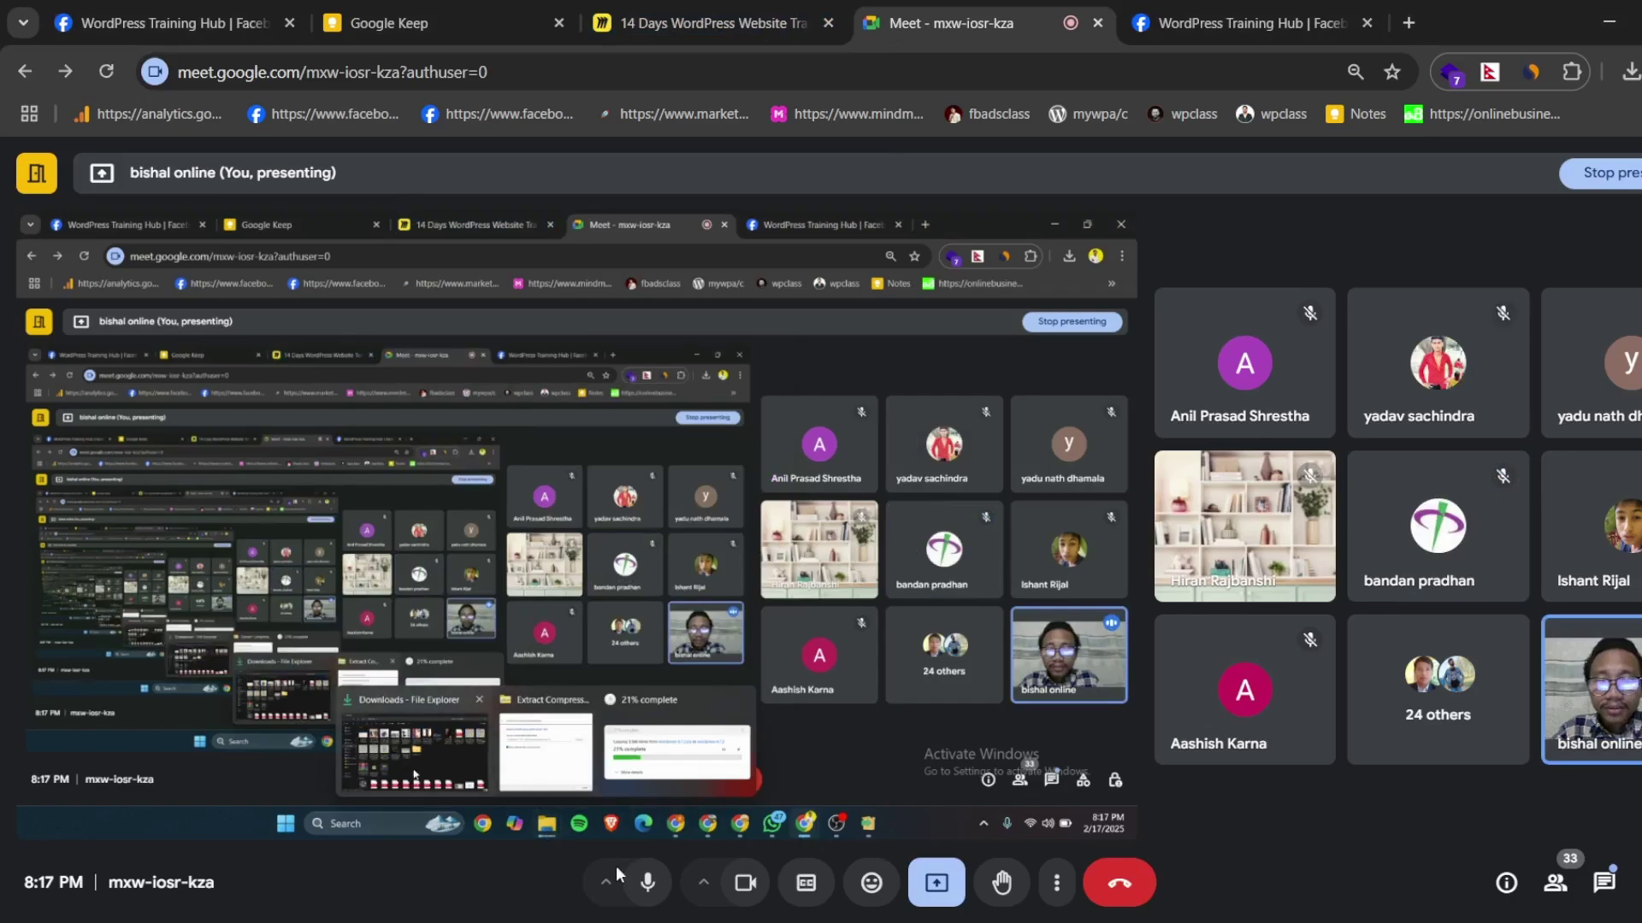
pyautogui.click(415, 748)
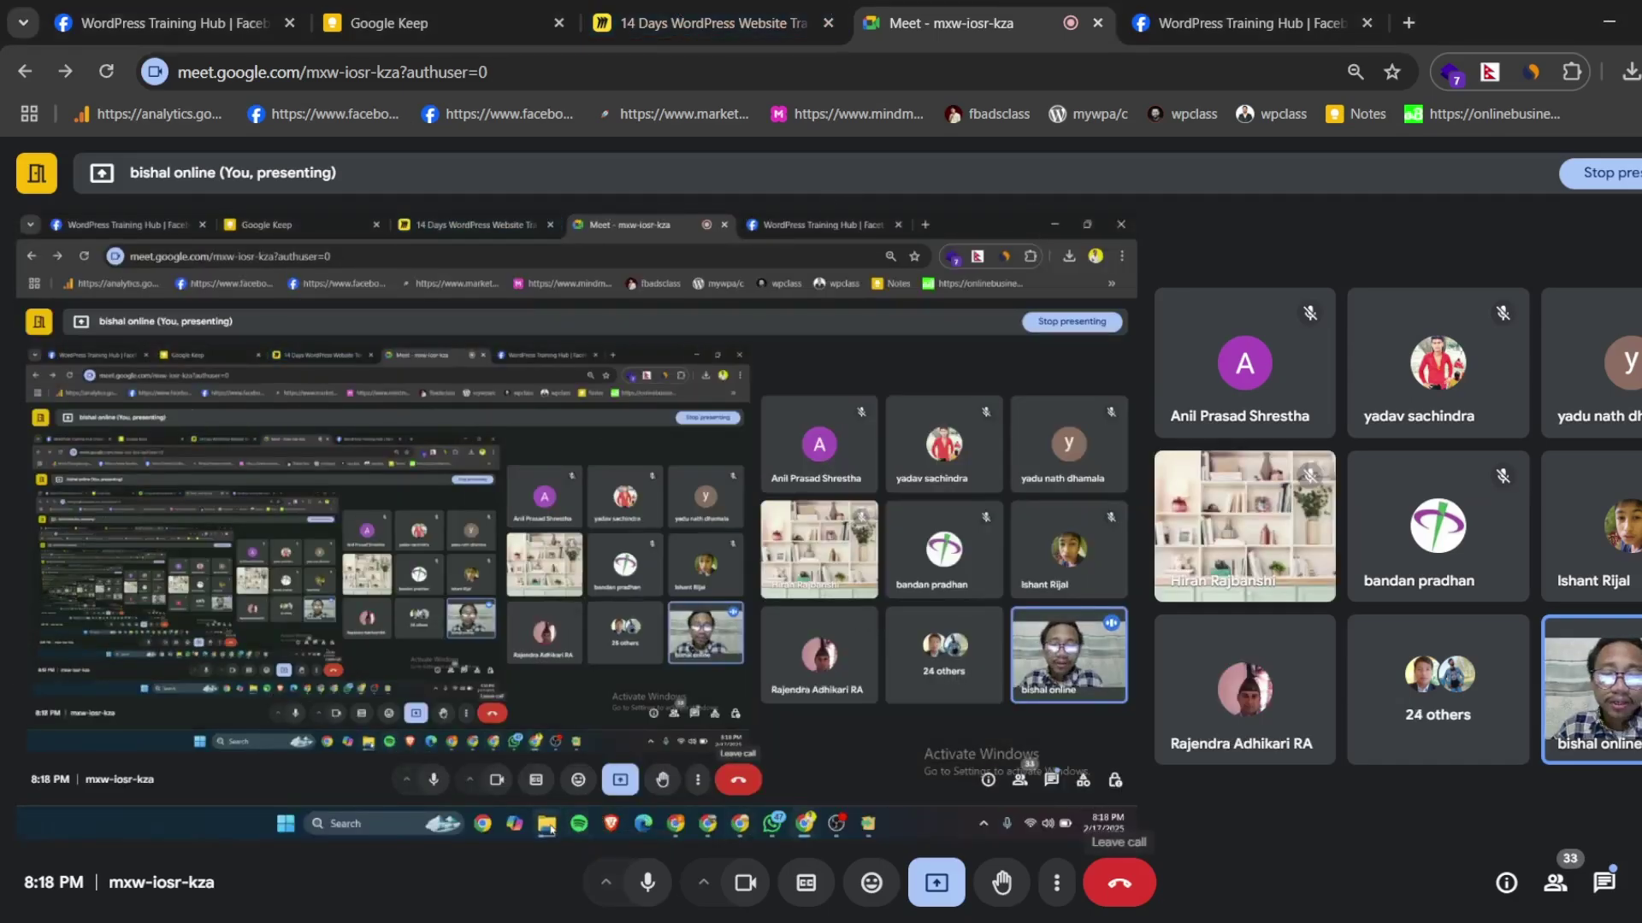
pyautogui.click(1025, 847)
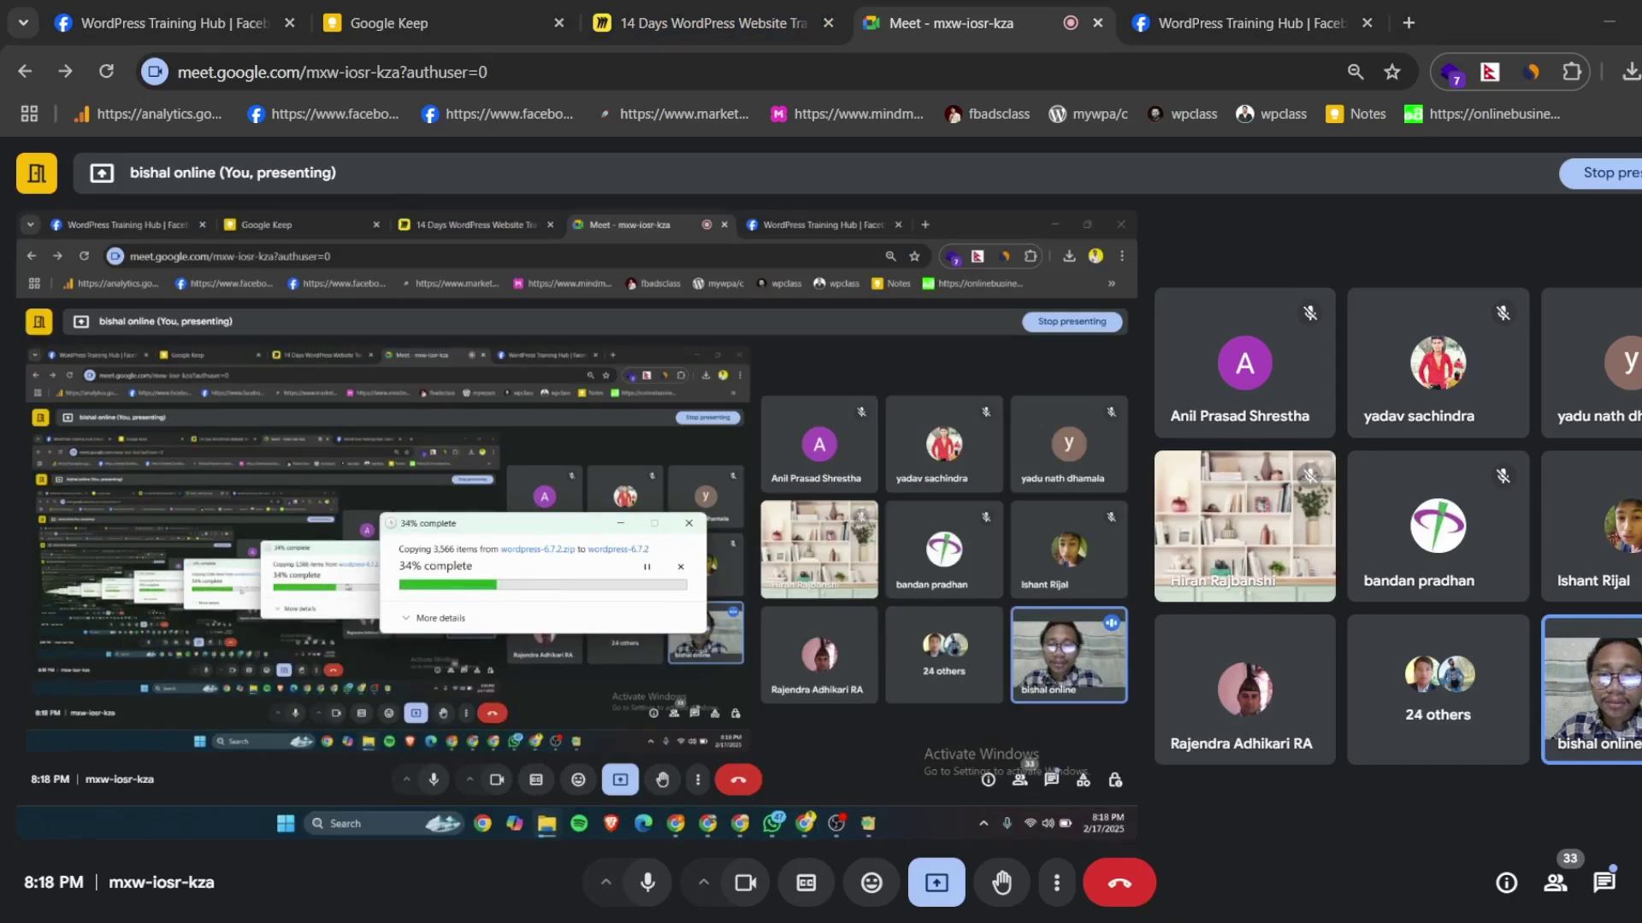
pyautogui.moveTo(553, 823)
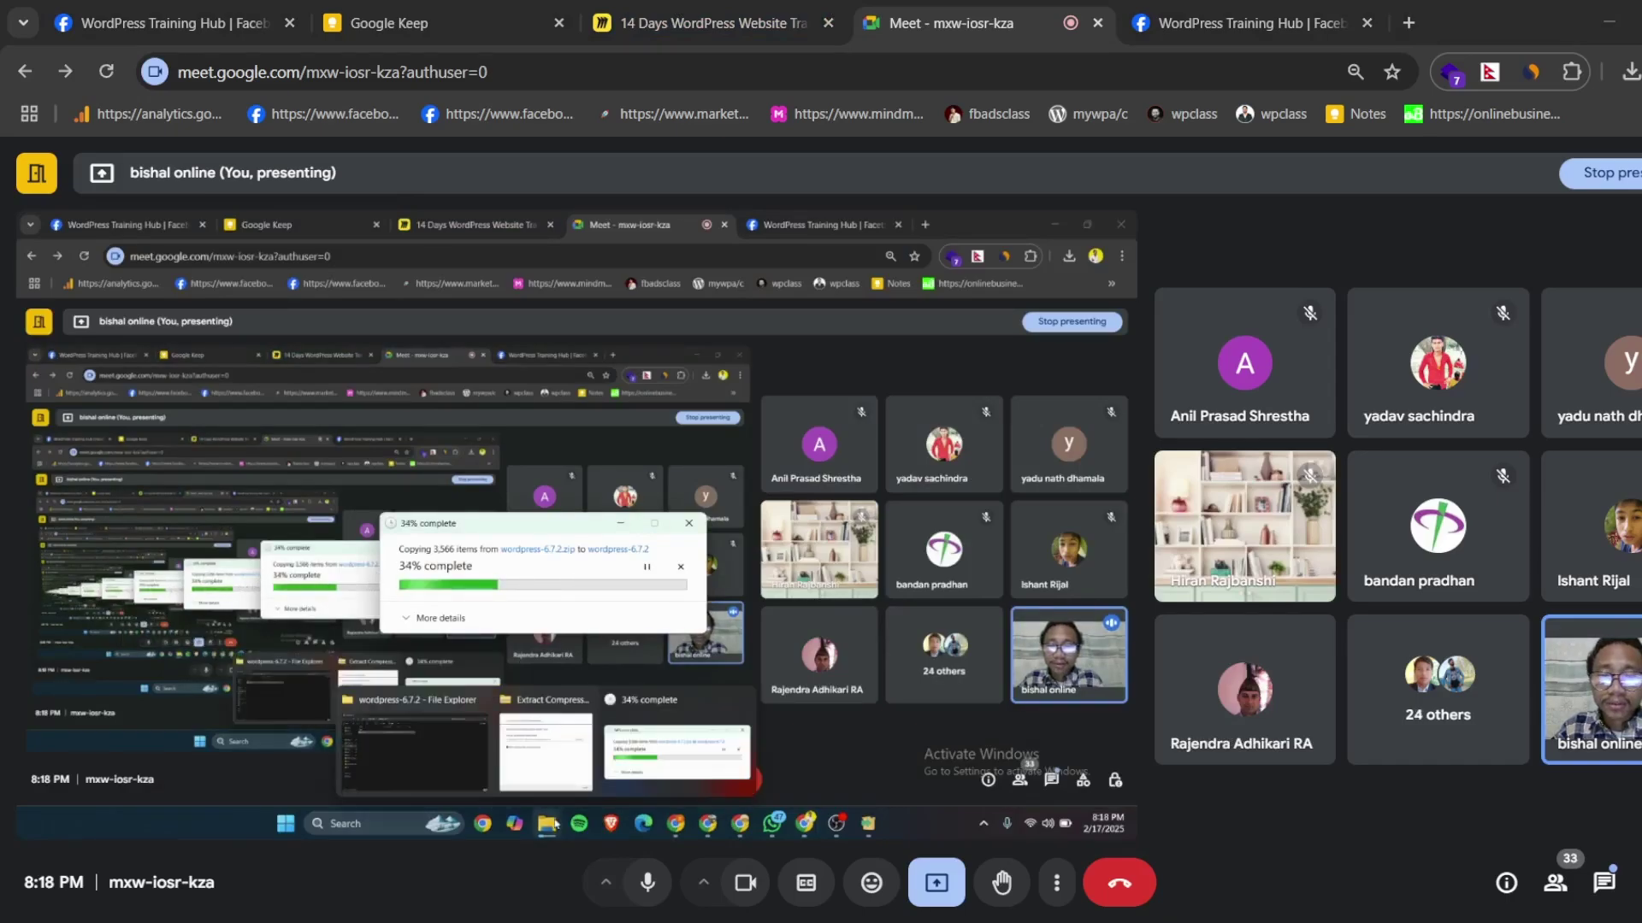
pyautogui.click(417, 752)
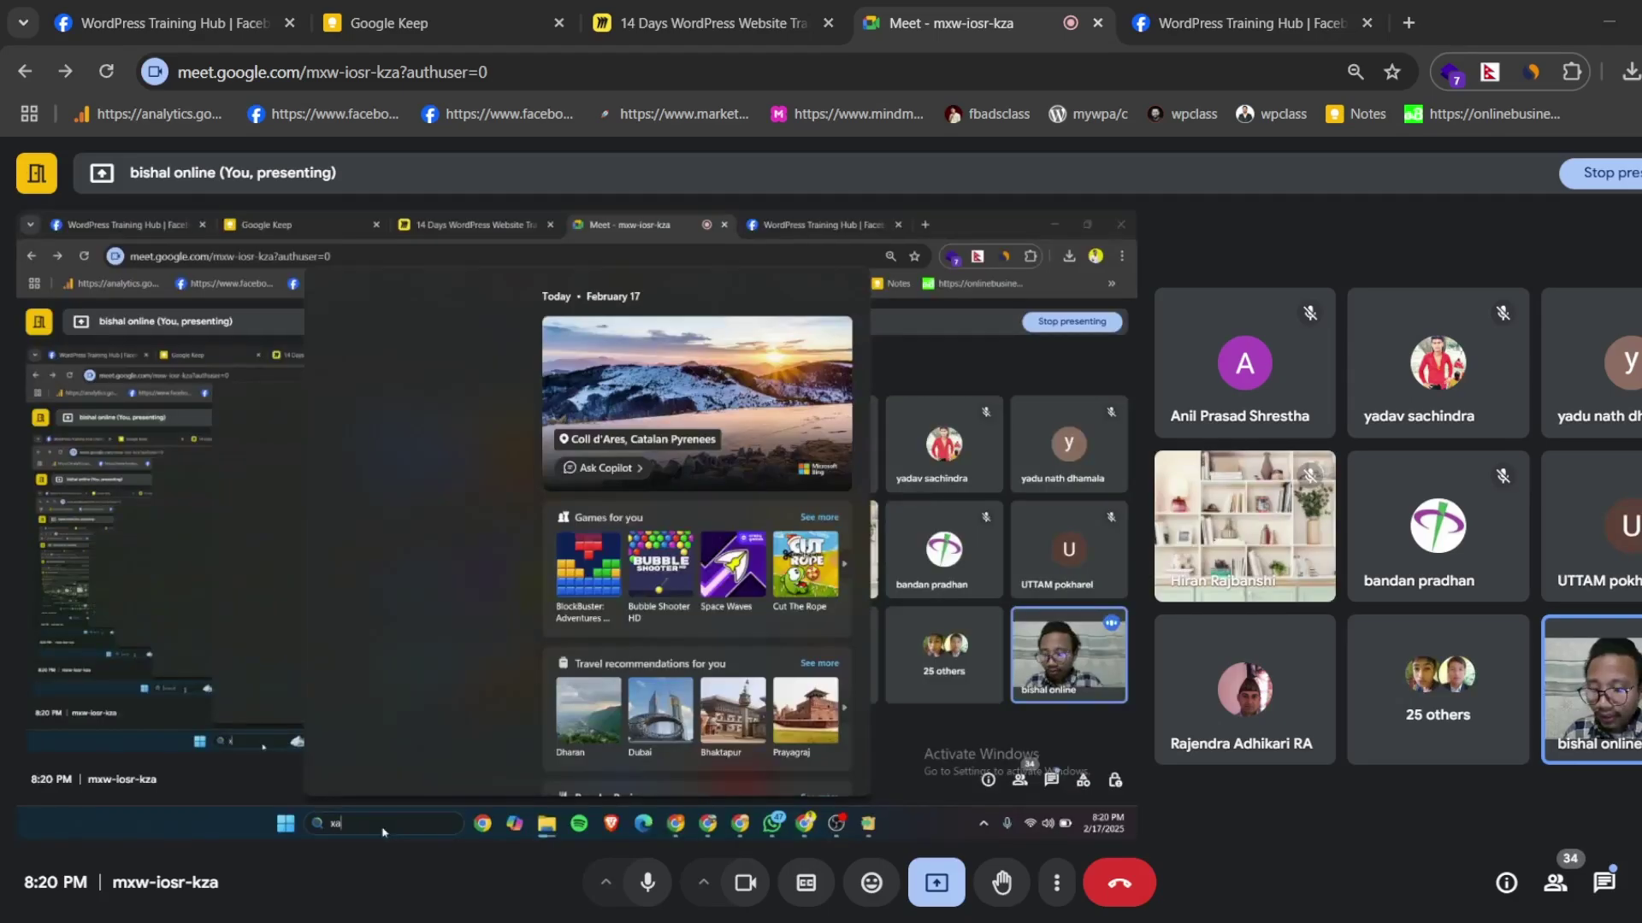
# - Launch XAMPP Control Panel through a 'xamm' search and stop the Apache service
pyautogui.write('xamm')
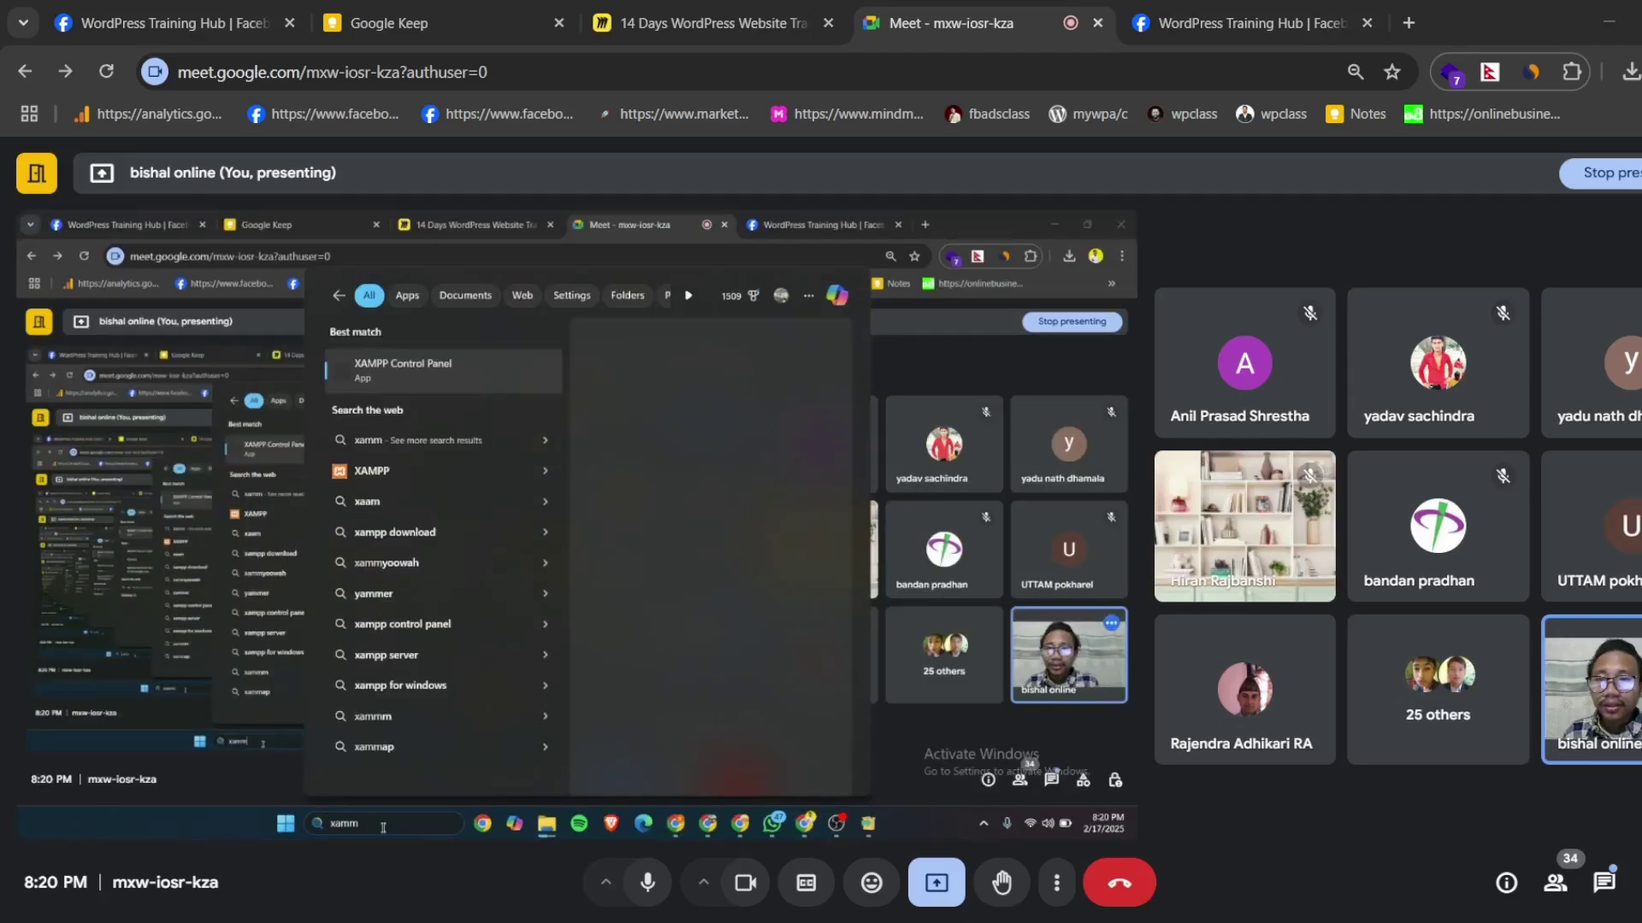
pyautogui.click(424, 379)
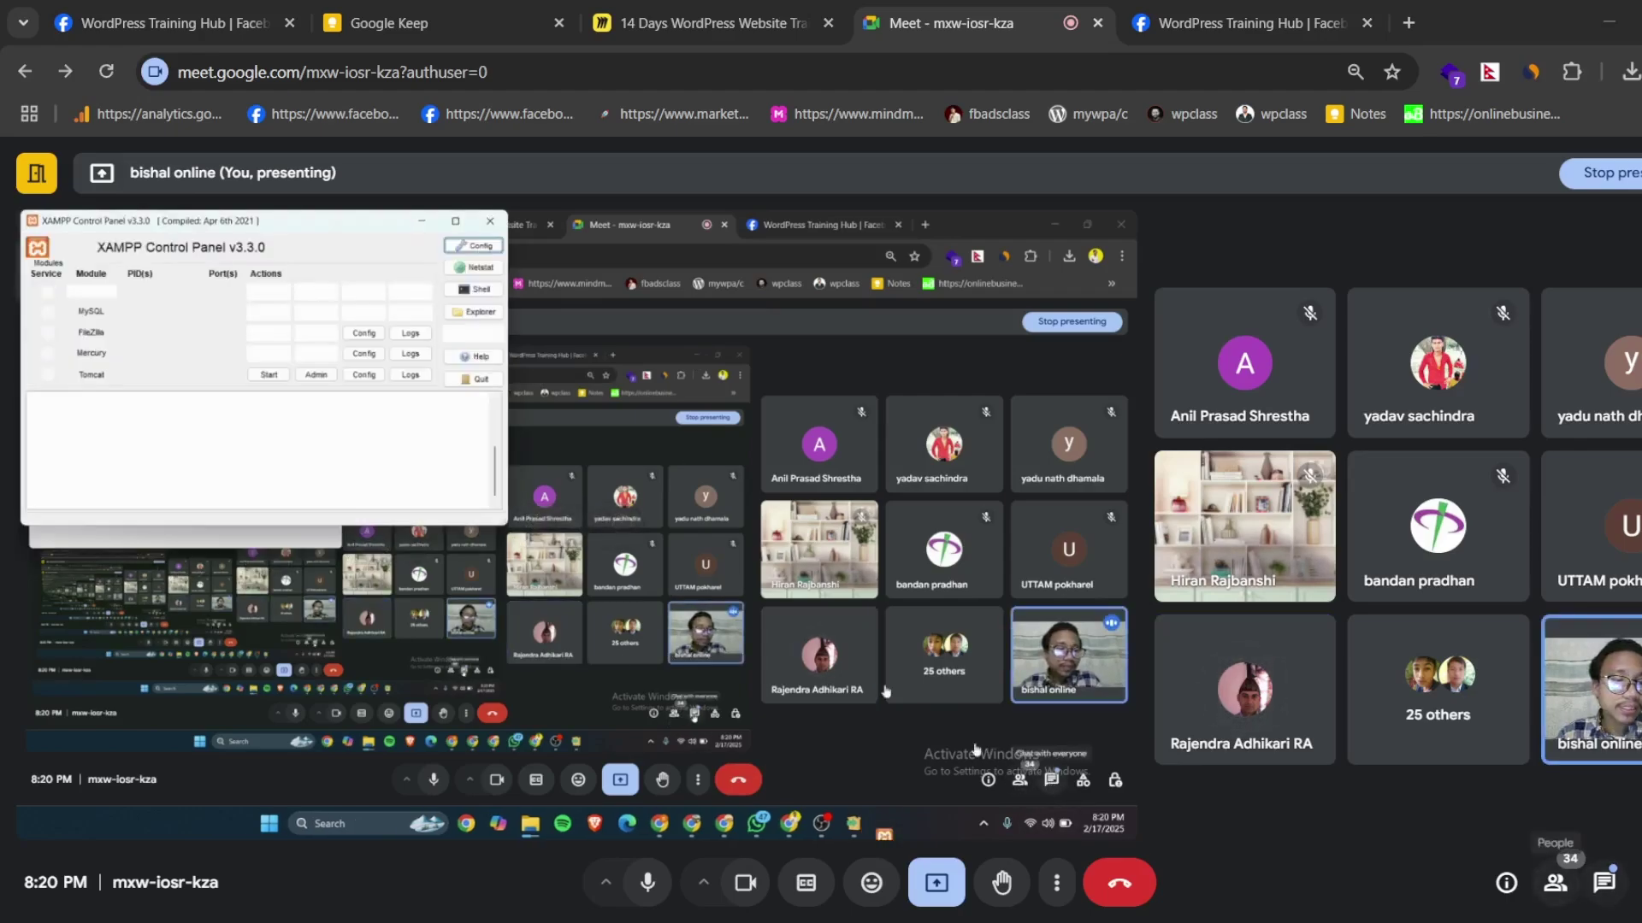
pyautogui.click(278, 293)
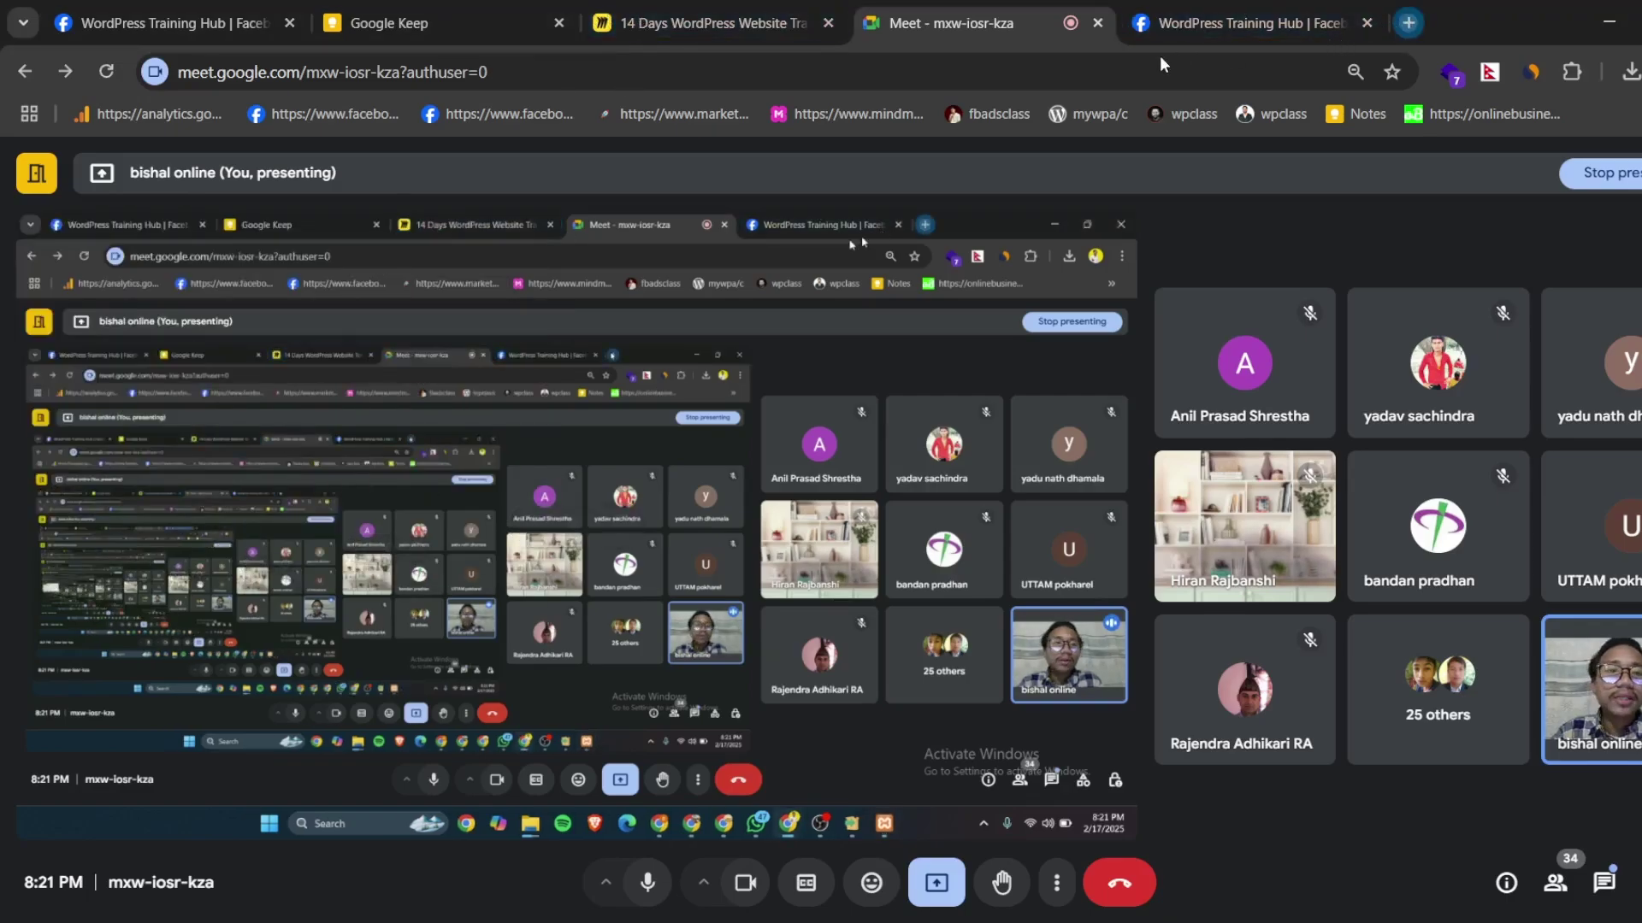
# - Load localhost/phpmyadmin in a new Chrome tab, trimming the suggested localhost address
pyautogui.click(1408, 22)
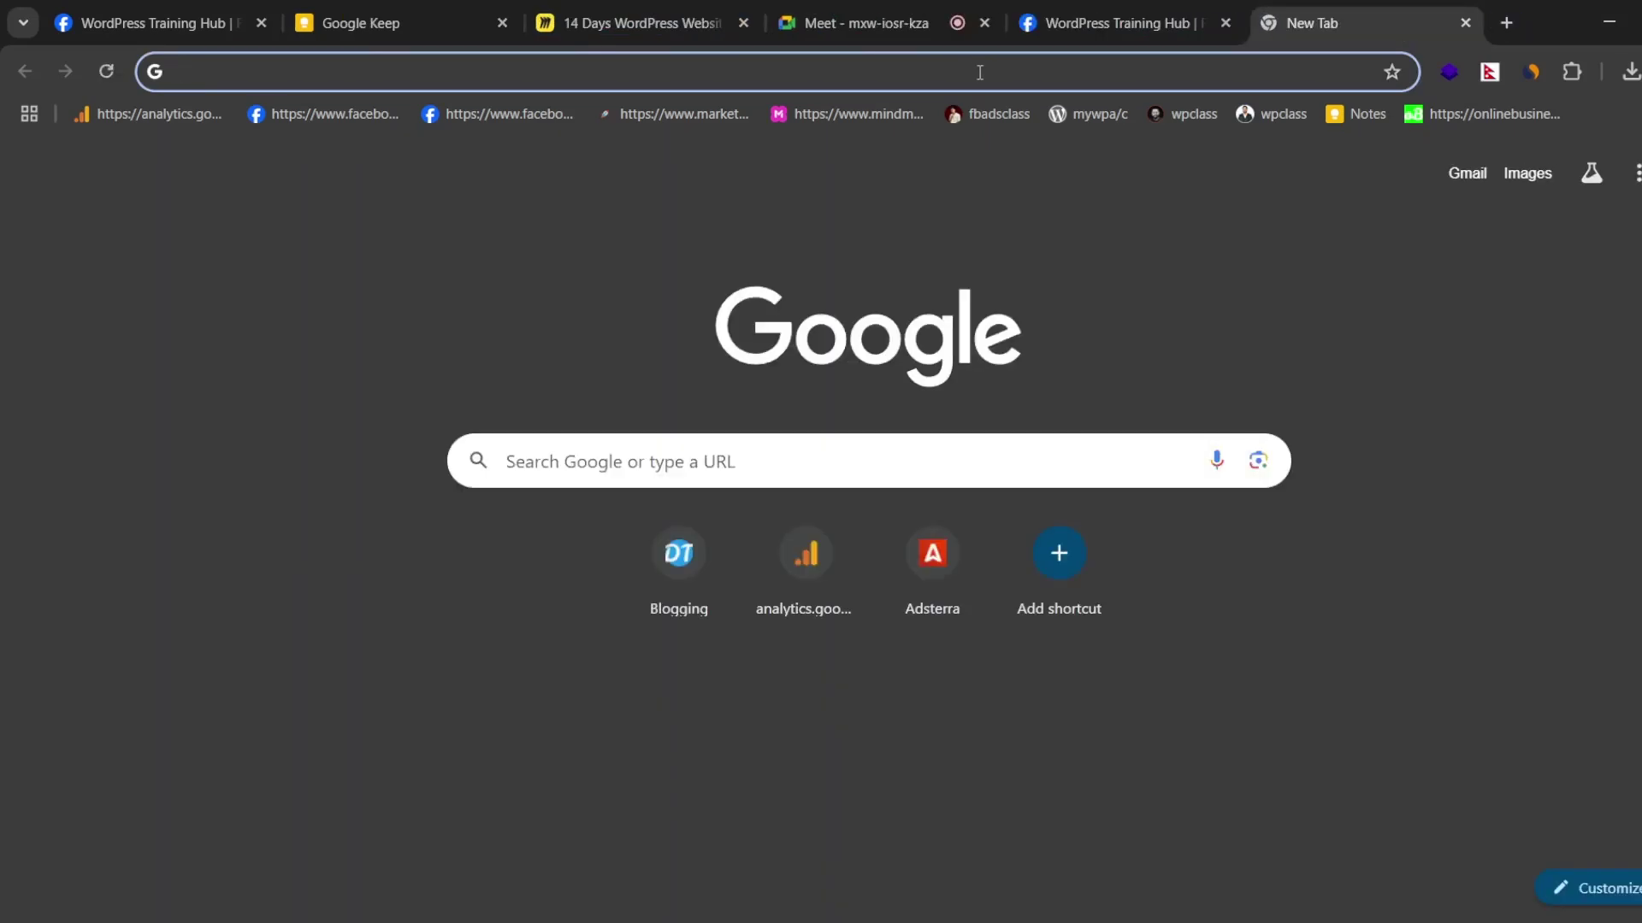
pyautogui.write('localhost/portfolio')
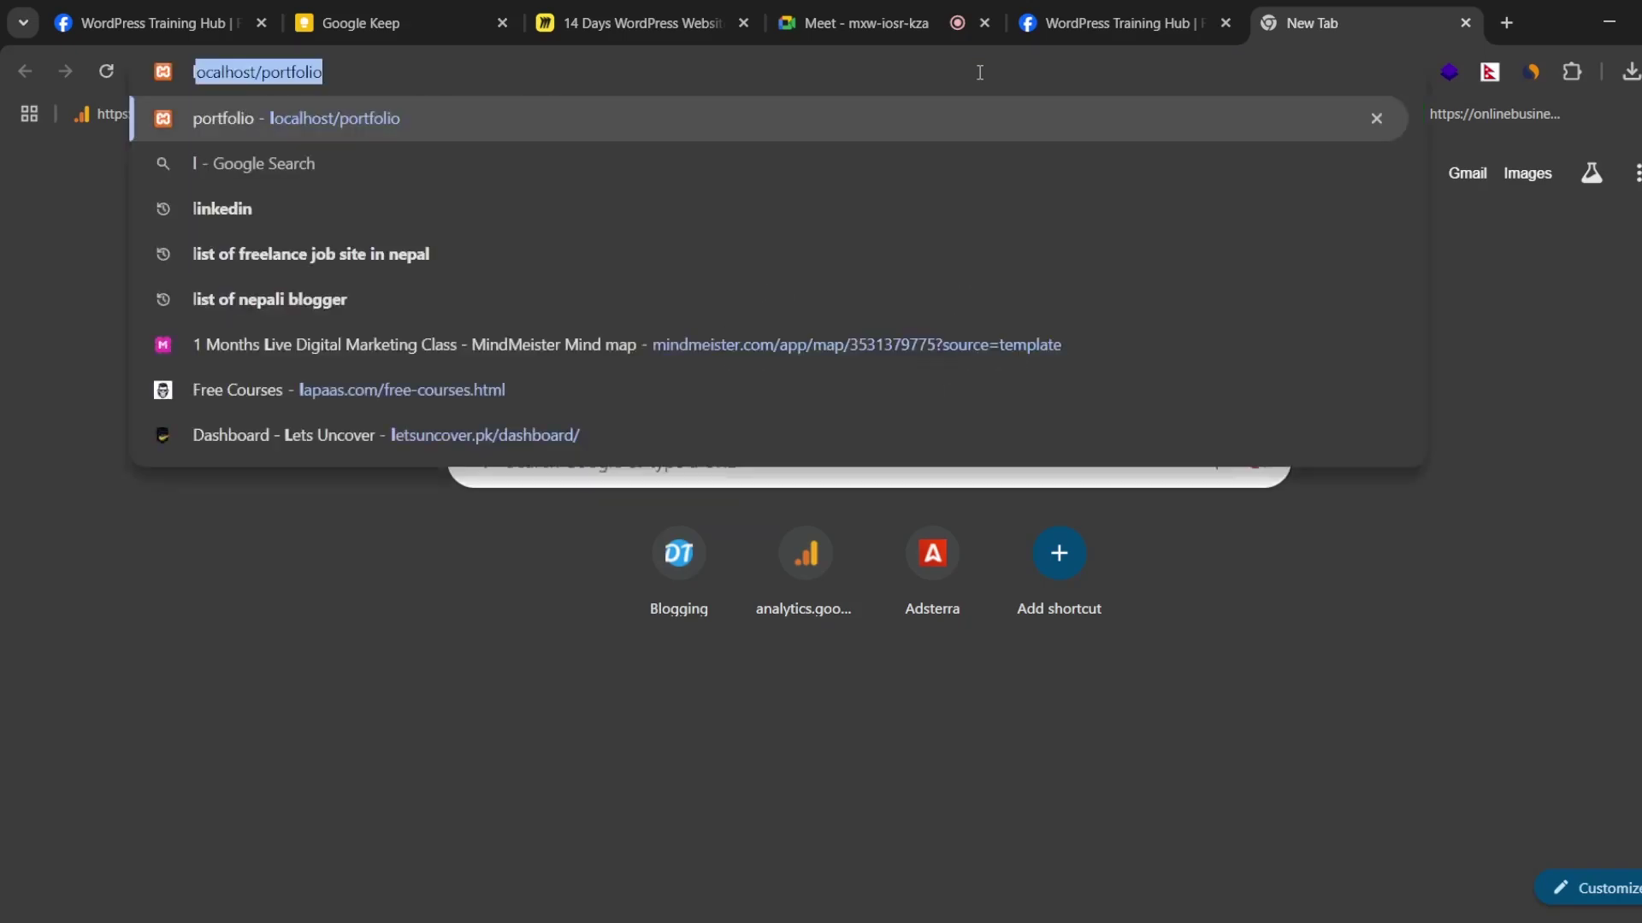
pyautogui.press('Right')
pyautogui.press('BackSpace')
pyautogui.press('BackSpace')
pyautogui.press('BackSpace')
pyautogui.press('BackSpace')
pyautogui.press('BackSpace')
pyautogui.press('BackSpace')
pyautogui.press('BackSpace')
pyautogui.press('BackSpace')
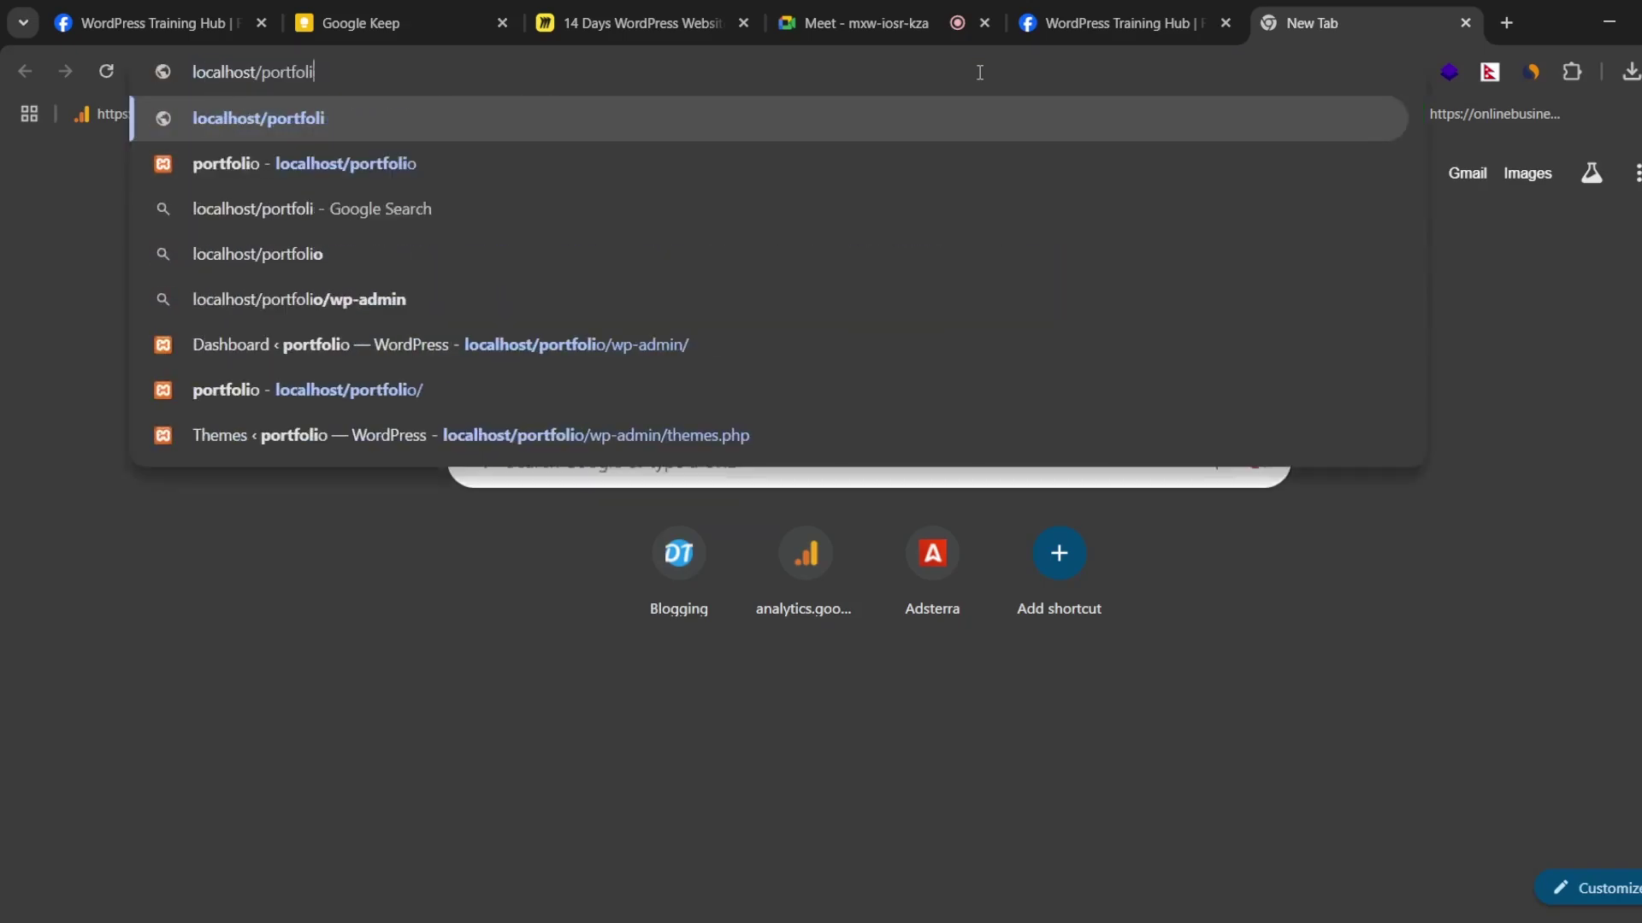
pyautogui.press('BackSpace')
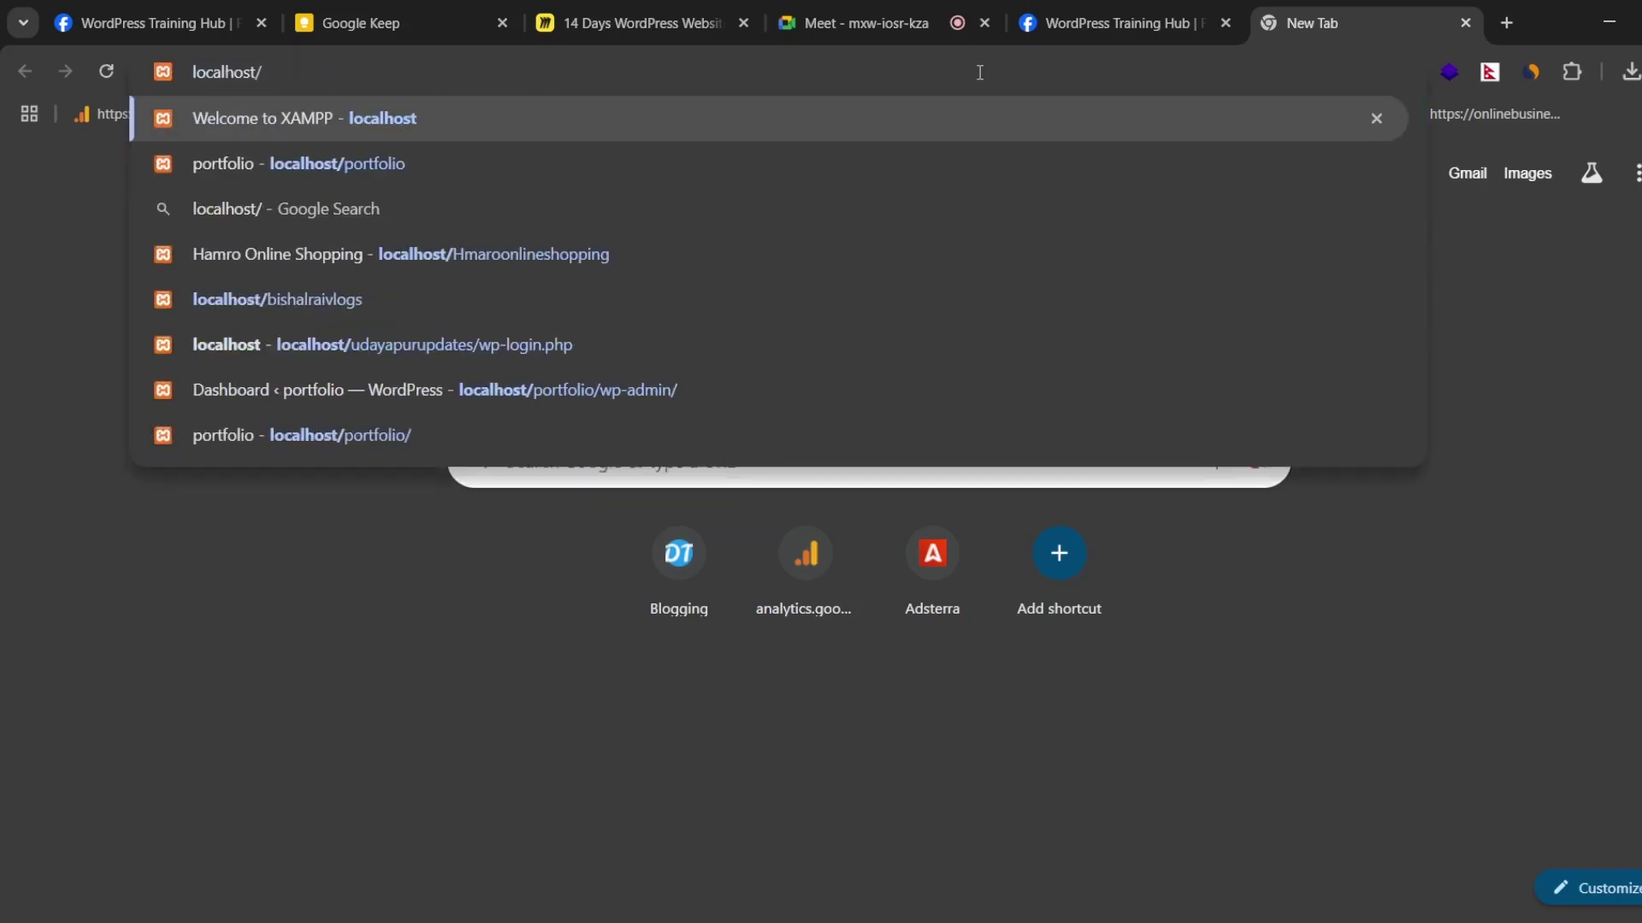
pyautogui.press('Return')
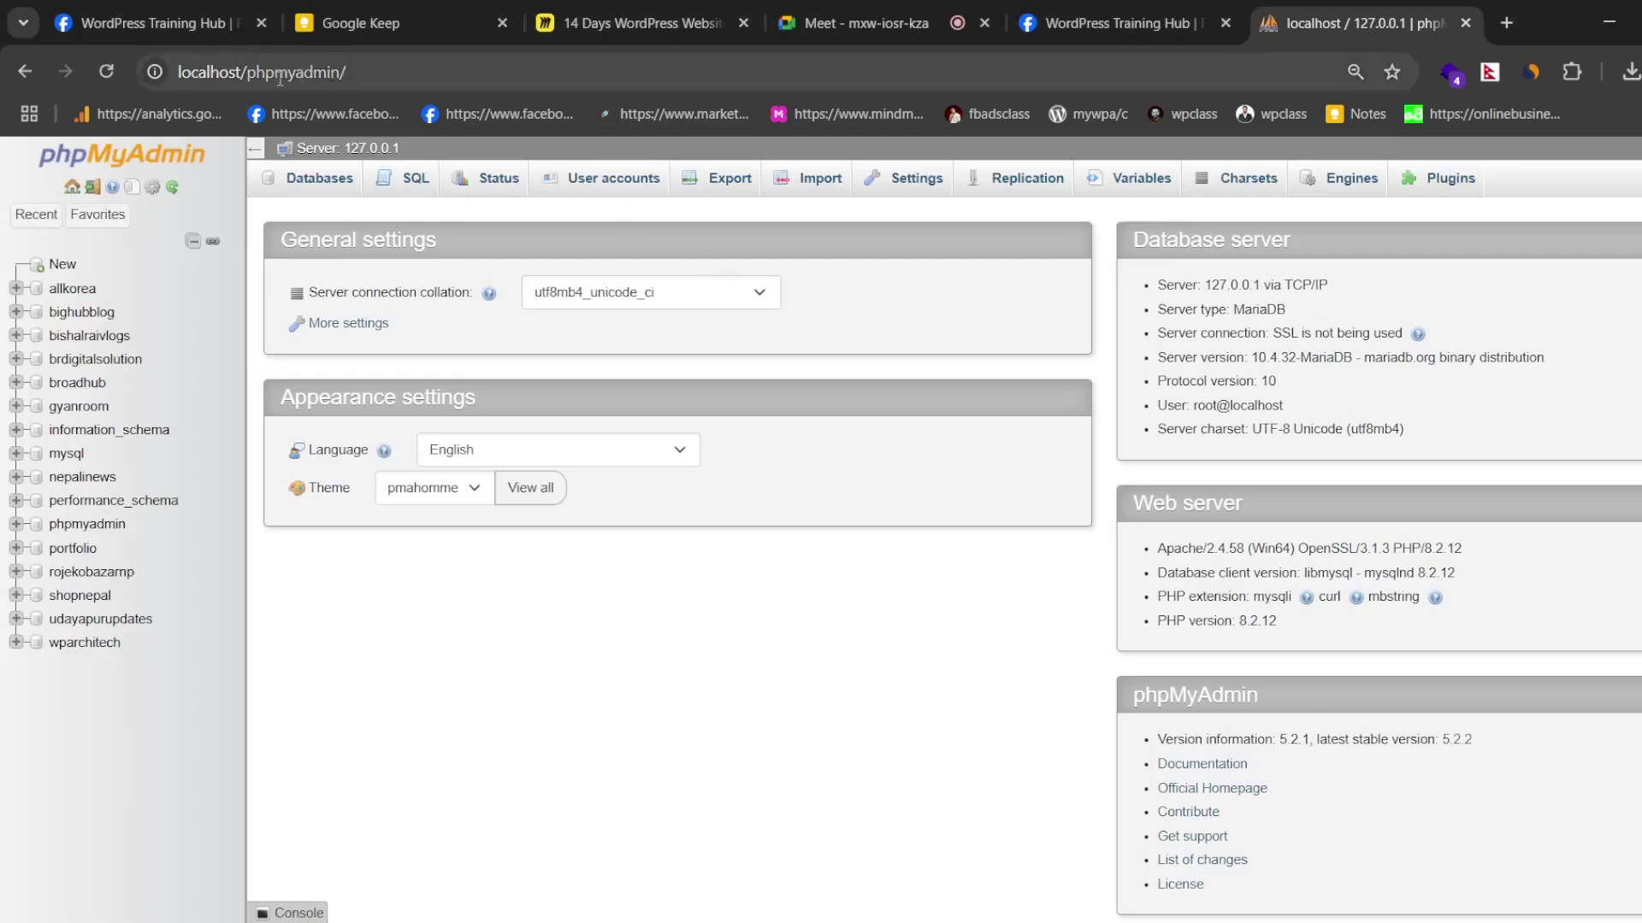
pyautogui.click(355, 72)
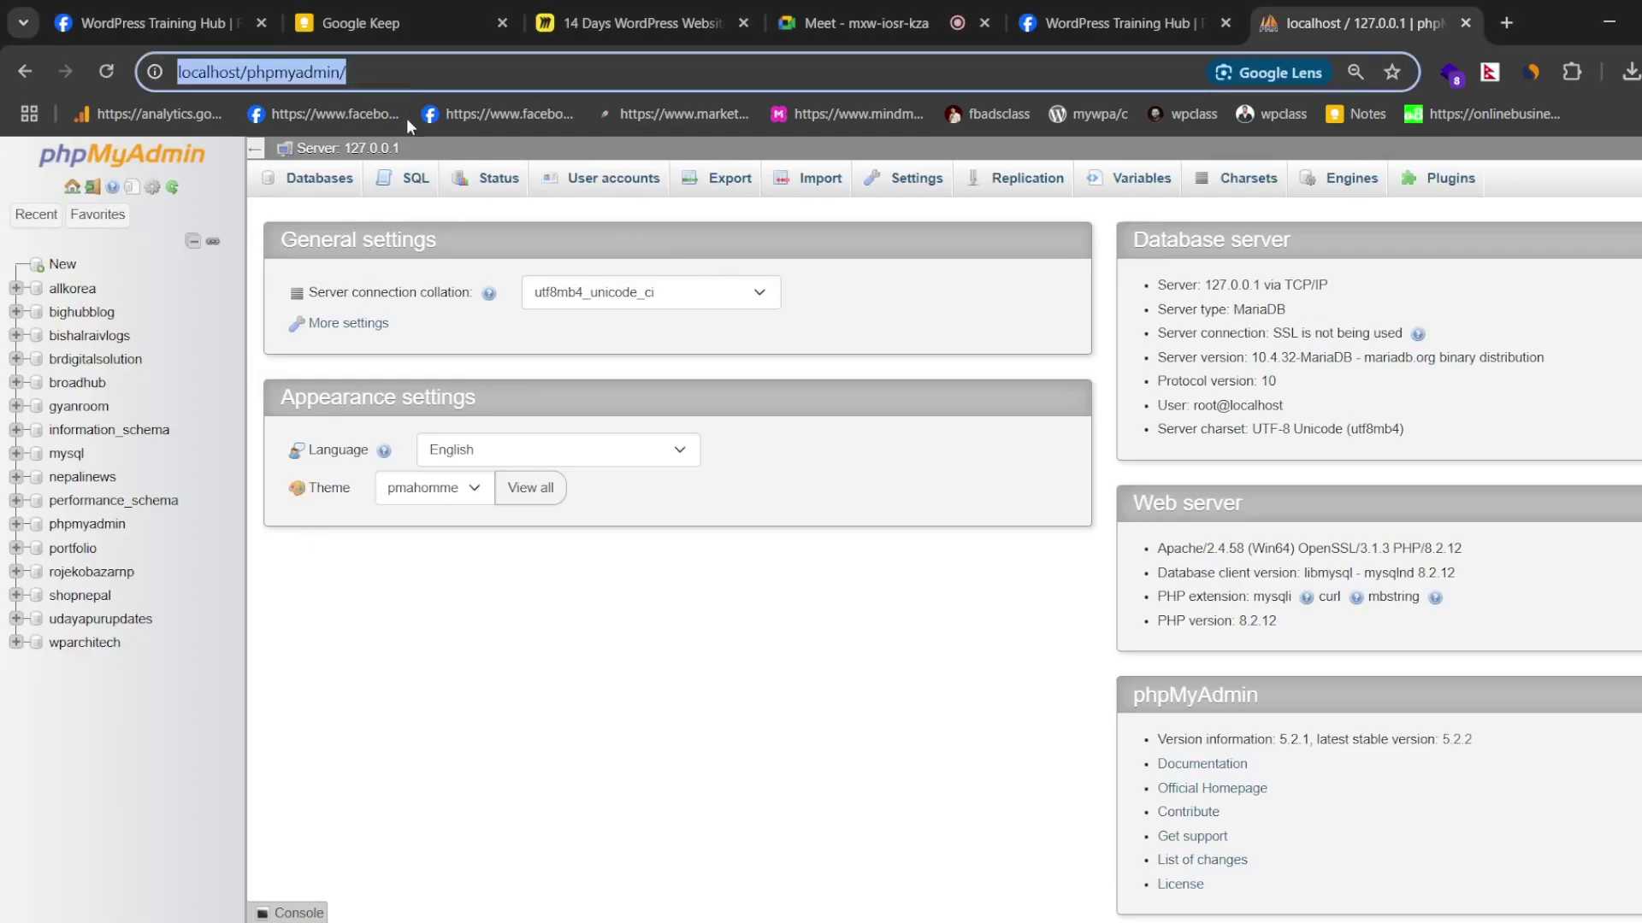
pyautogui.click(408, 70)
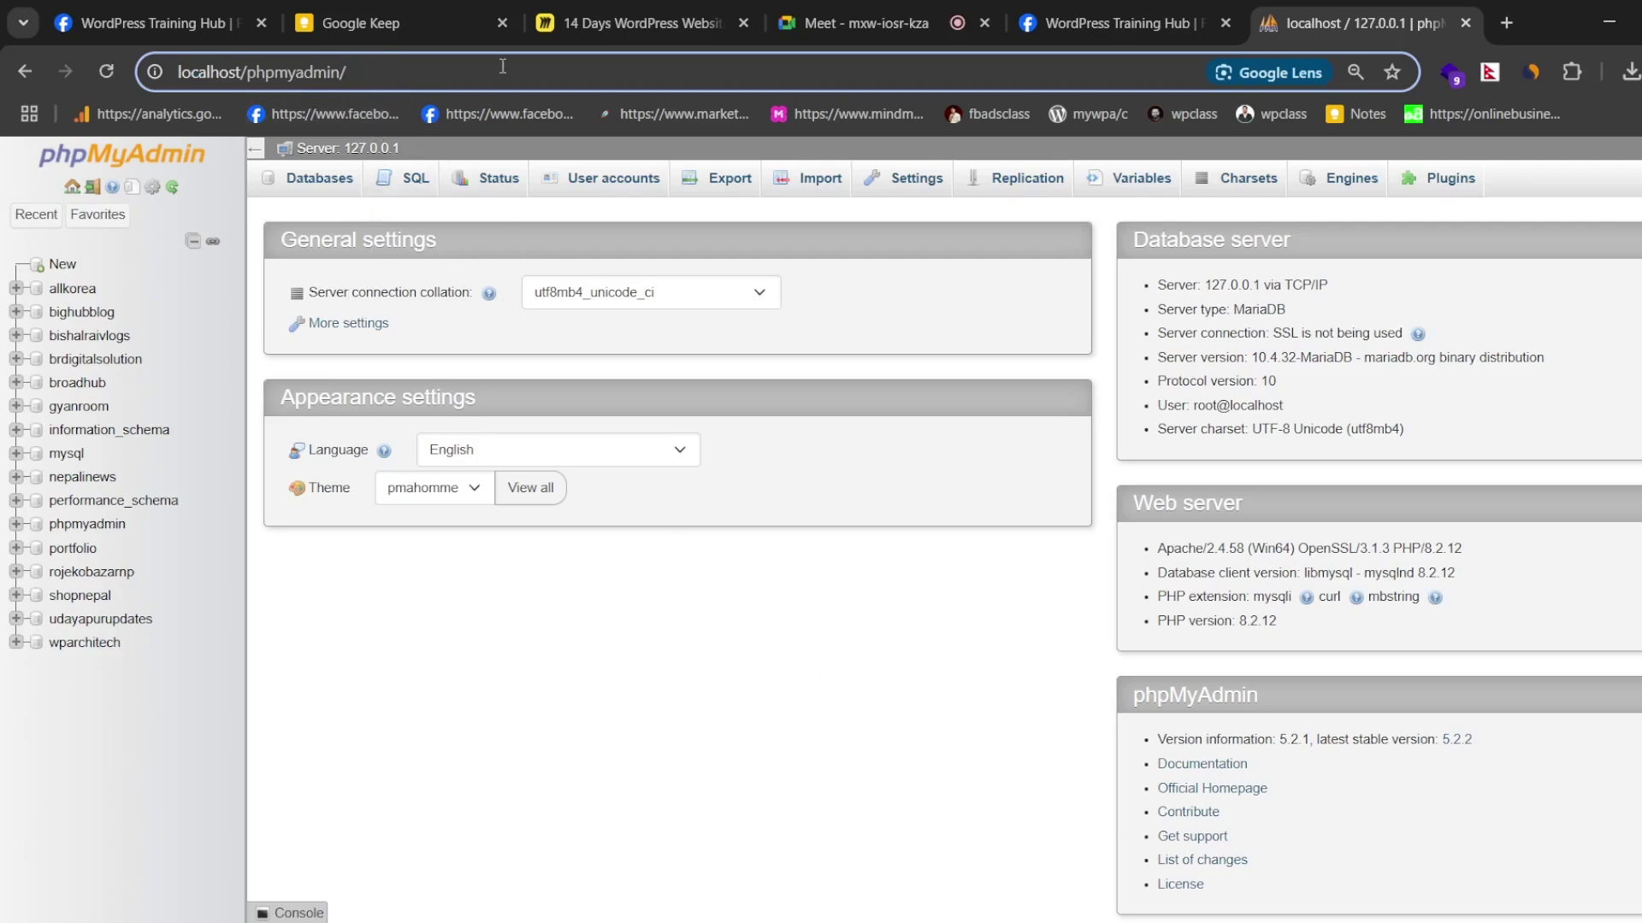
pyautogui.click(920, 30)
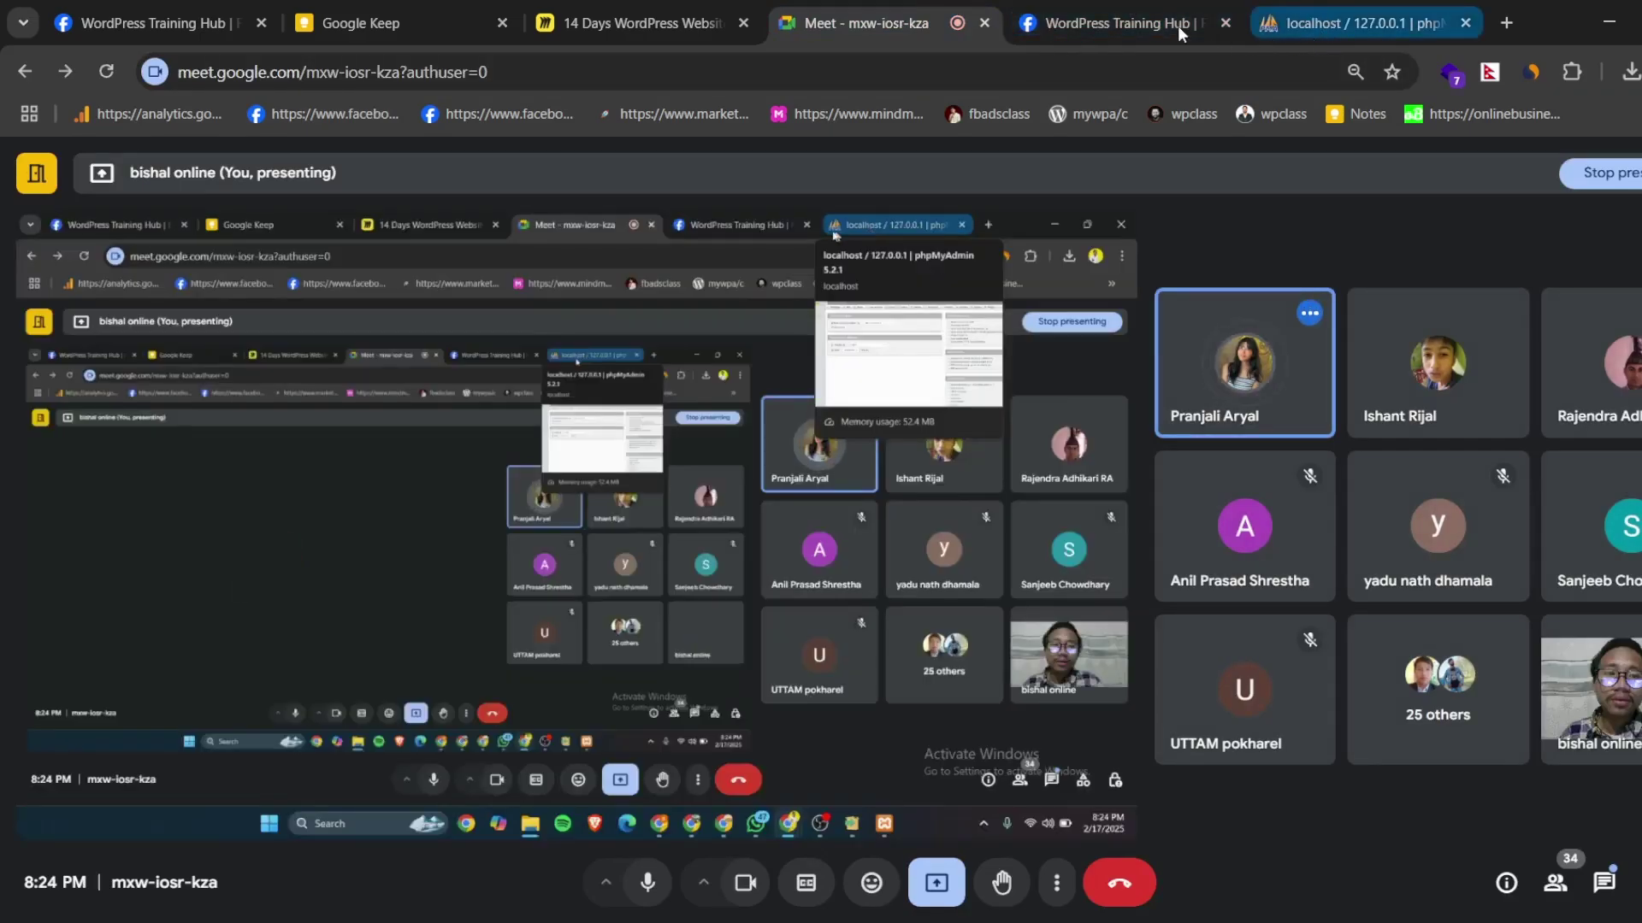
pyautogui.click(1316, 21)
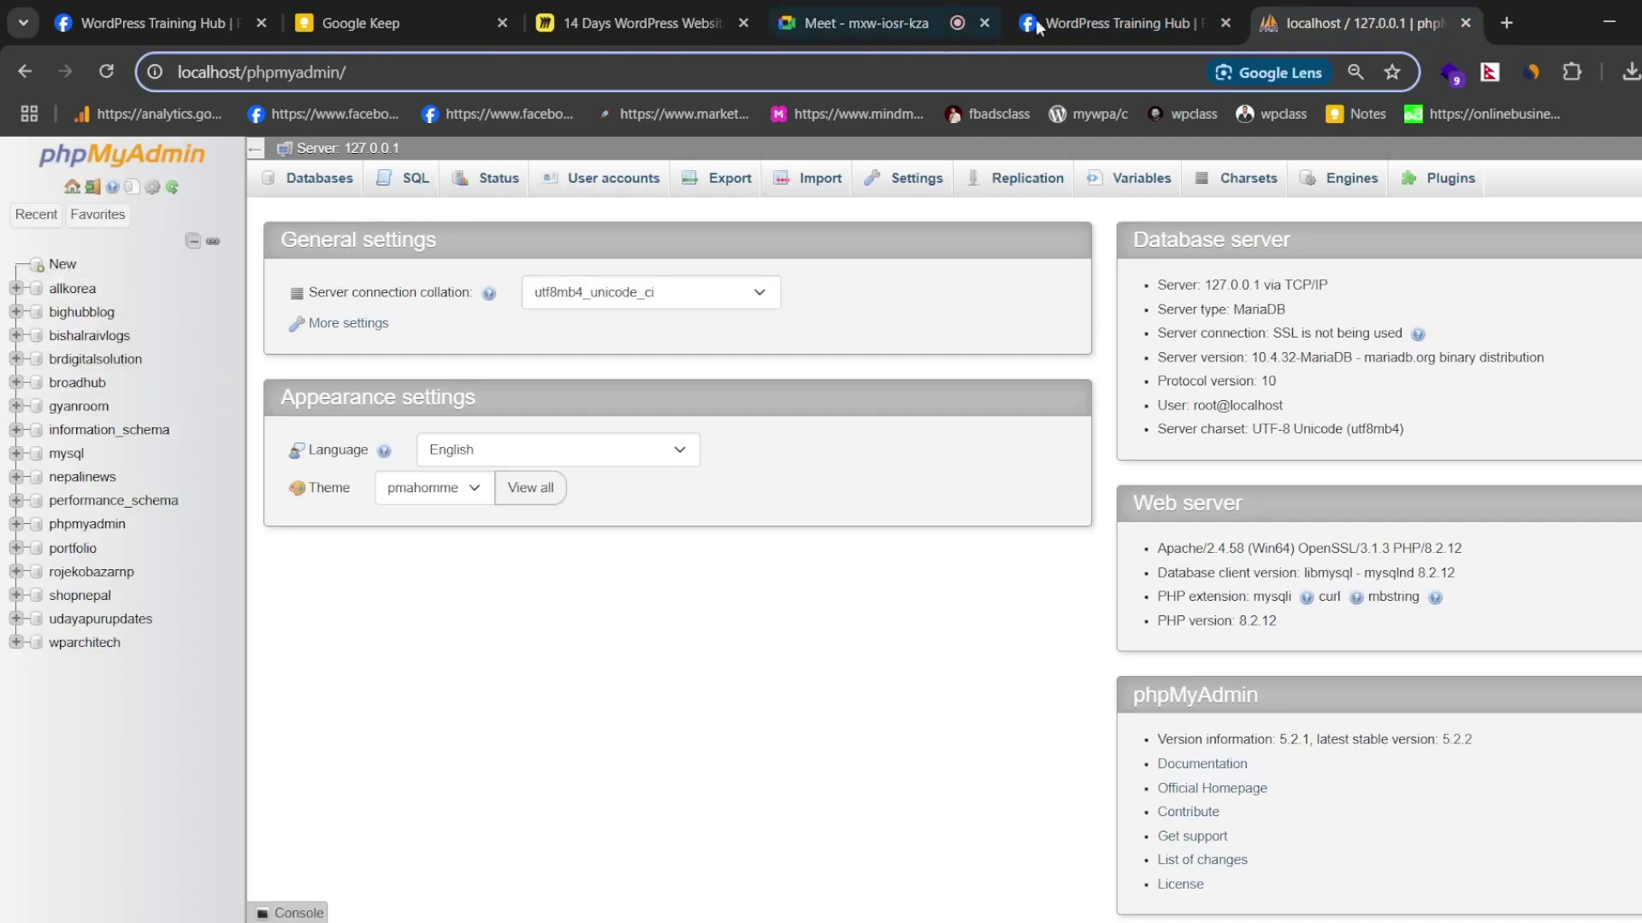
pyautogui.click(864, 21)
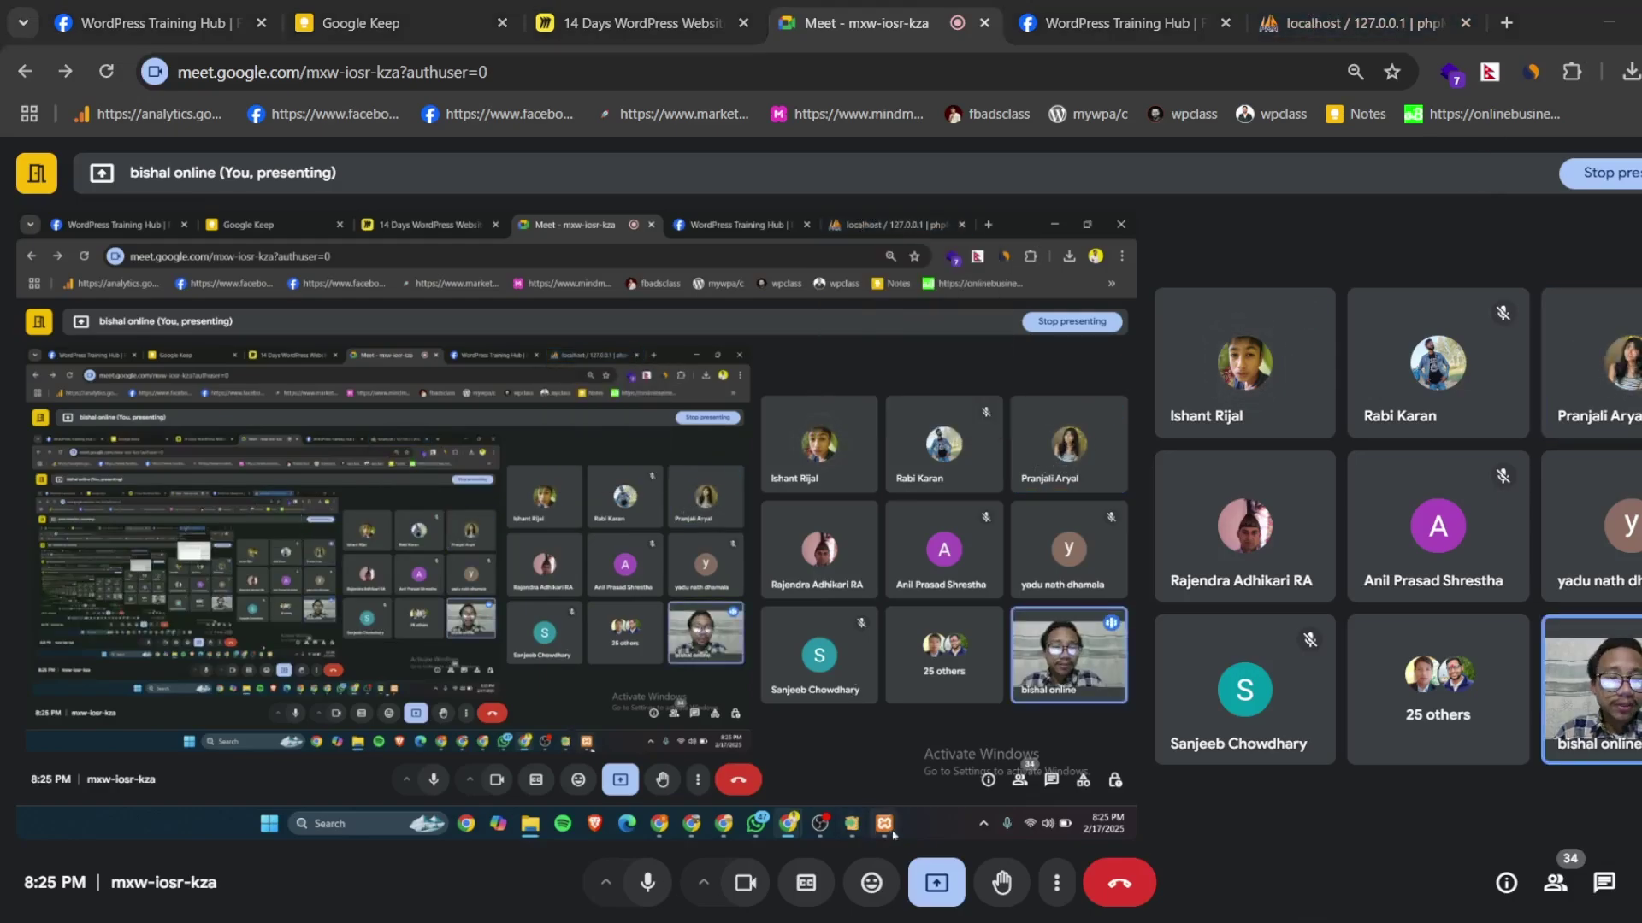
pyautogui.click(885, 825)
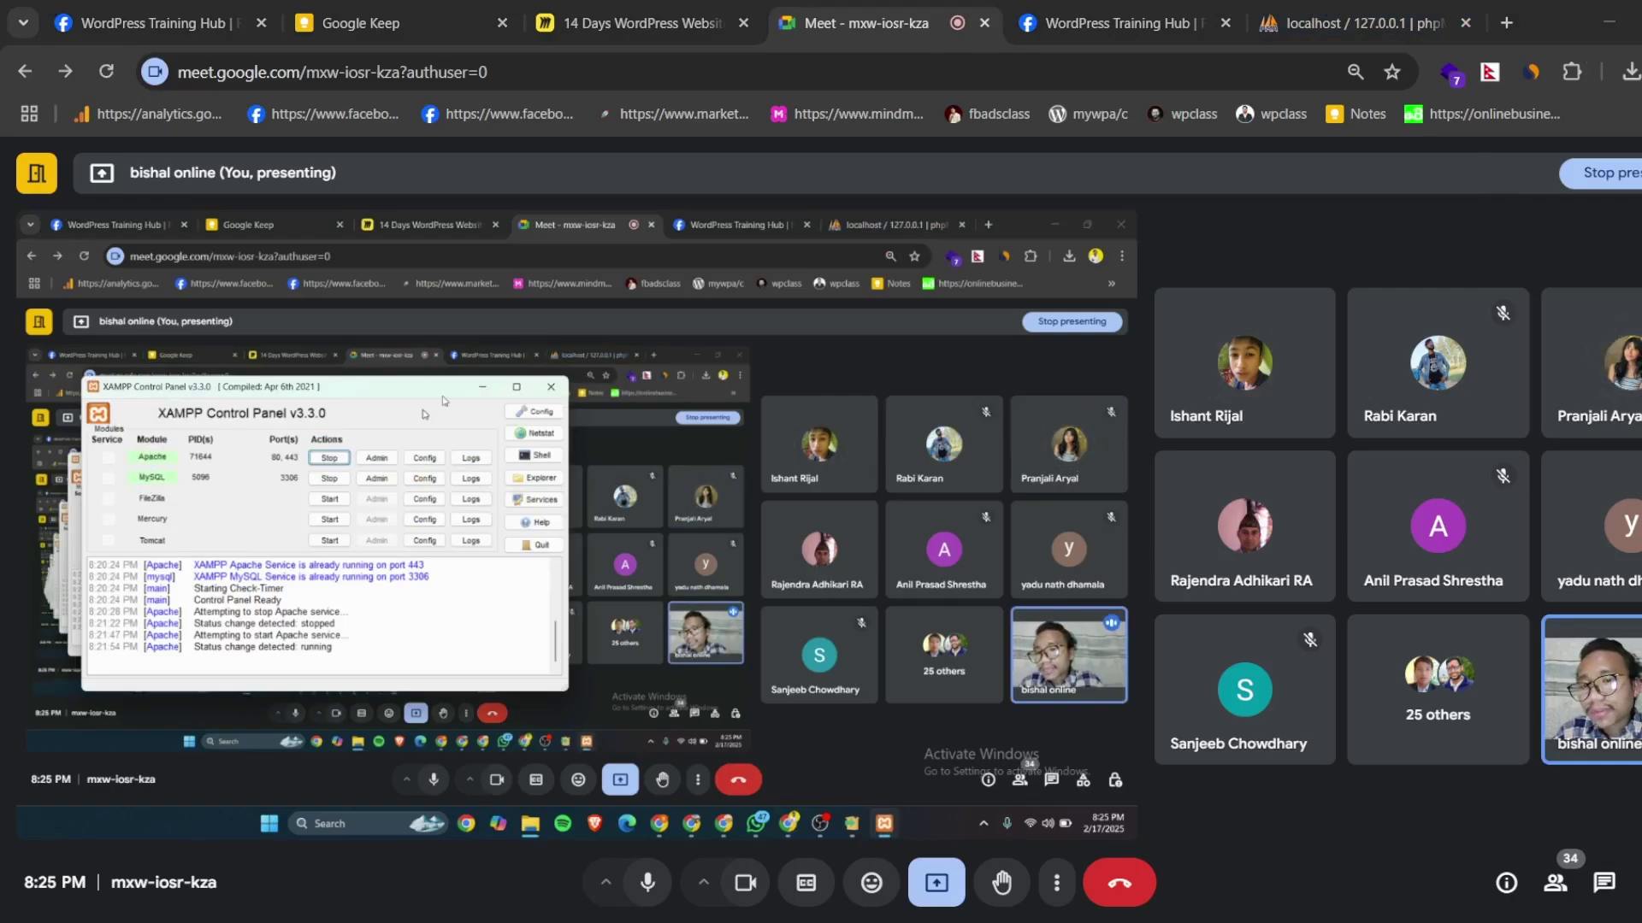
pyautogui.click(476, 391)
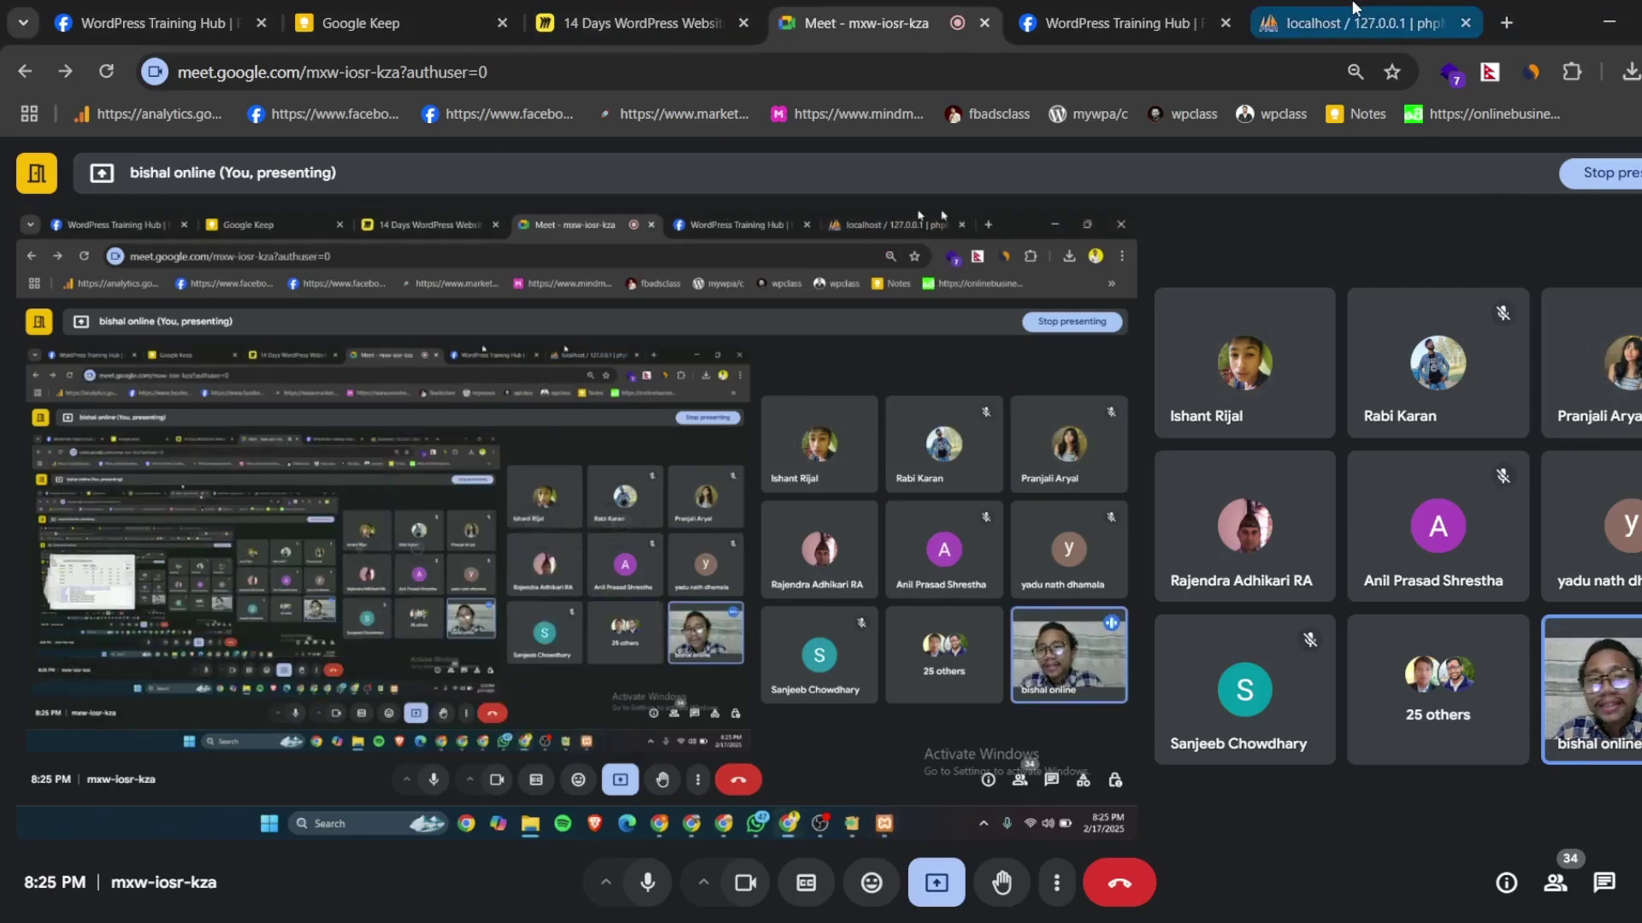
pyautogui.click(1244, 13)
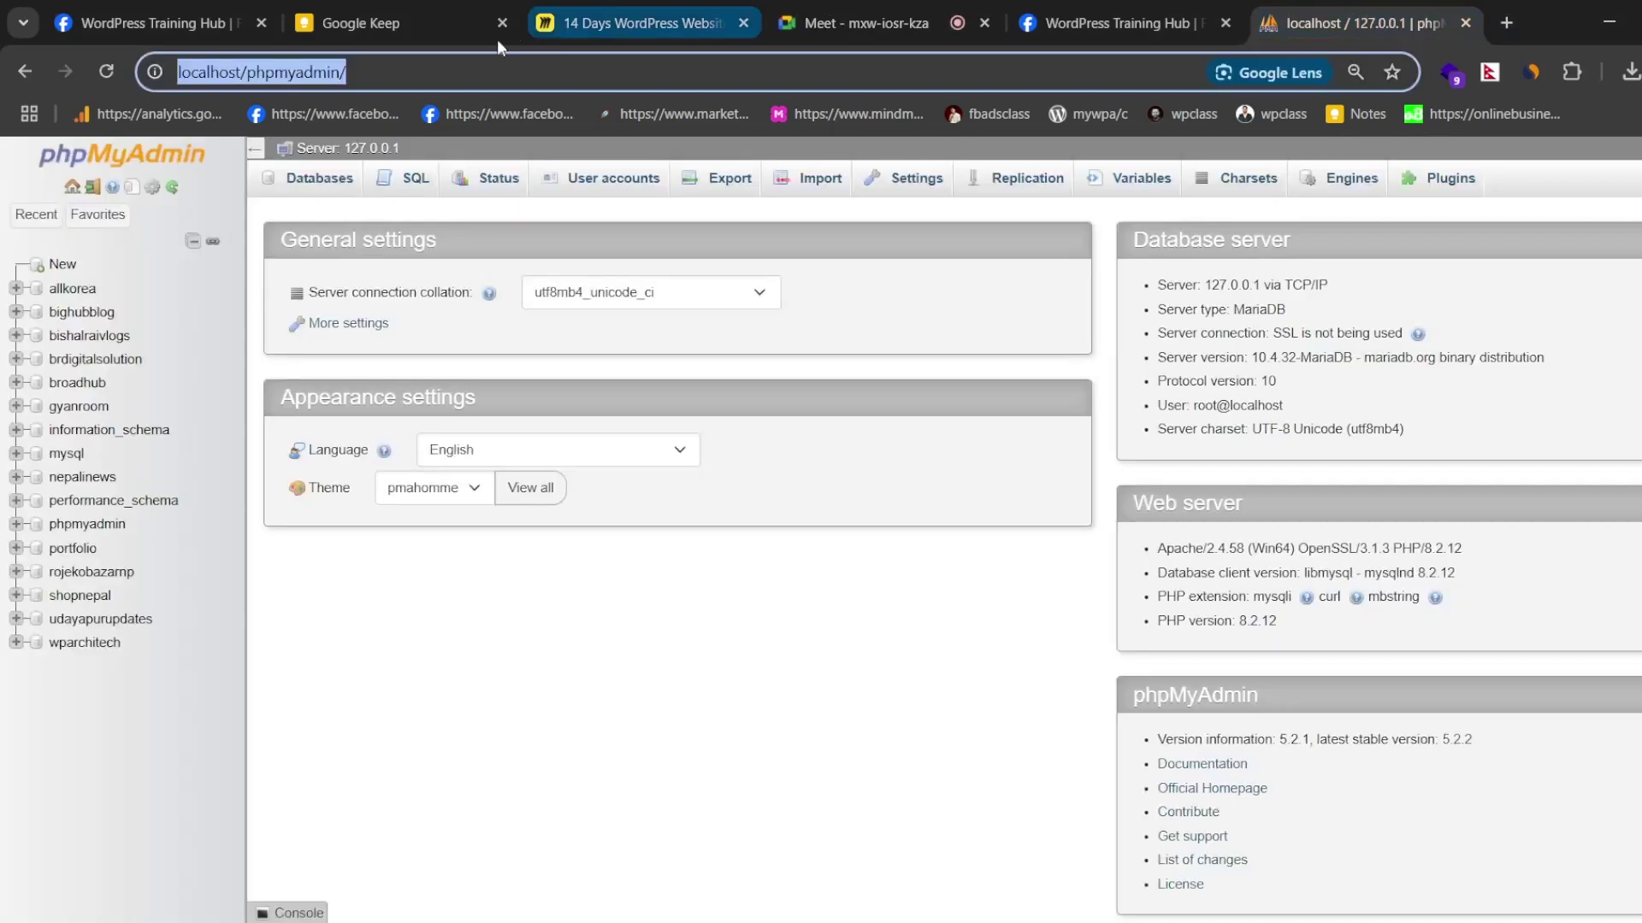
pyautogui.click(460, 71)
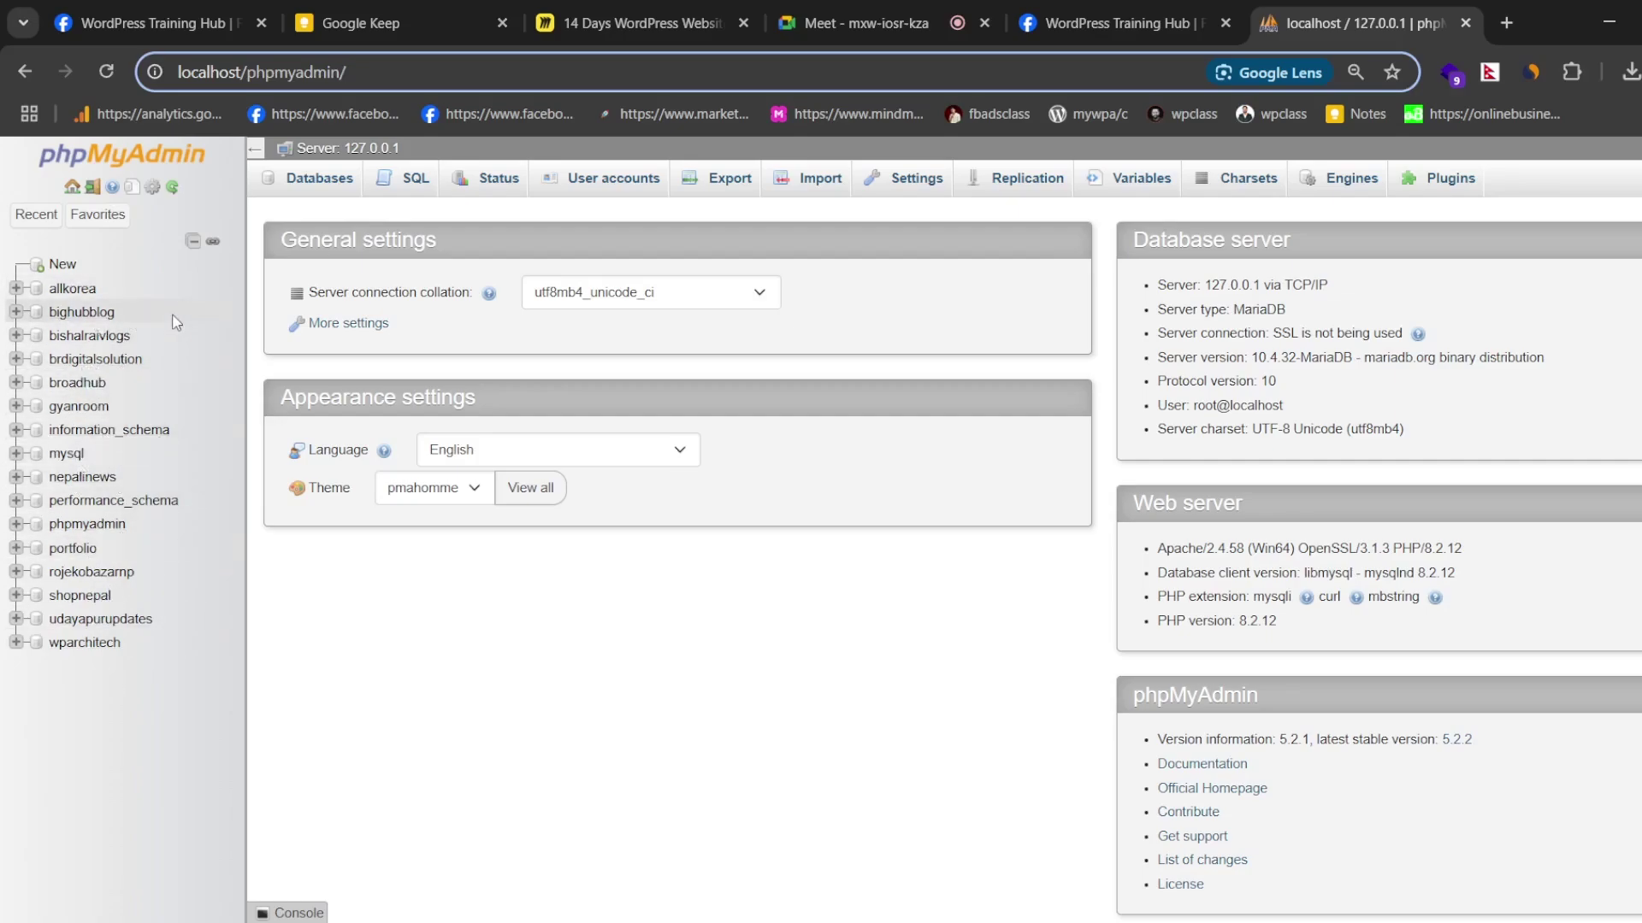
pyautogui.click(147, 587)
pyautogui.moveTo(147, 587); pyautogui.dragTo(113, 303)
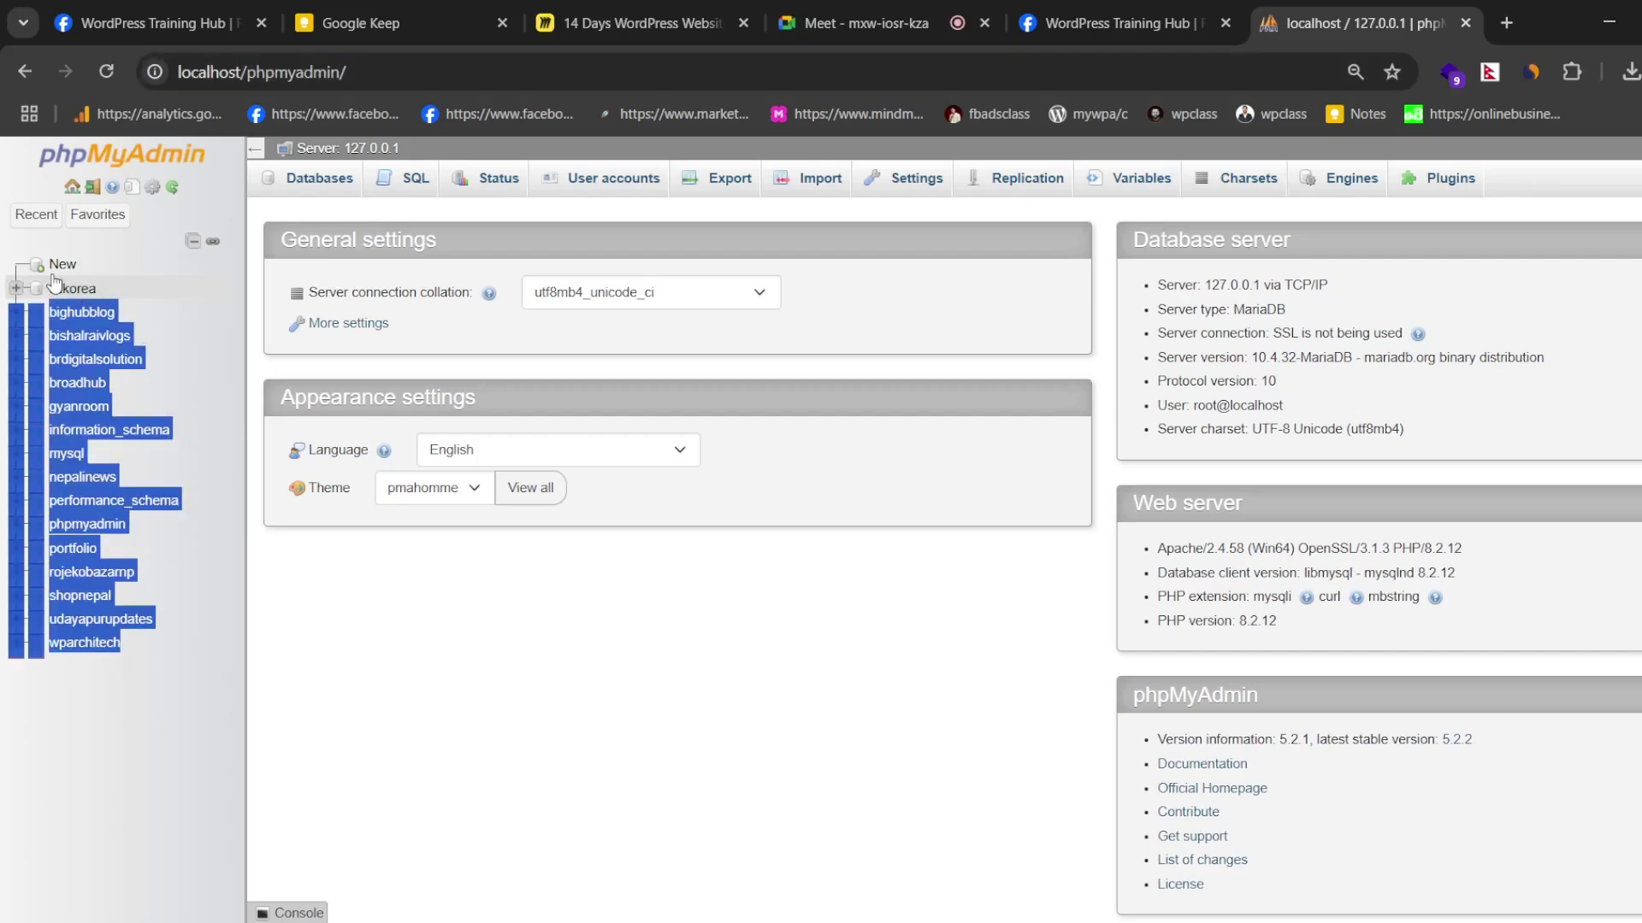
pyautogui.click(318, 639)
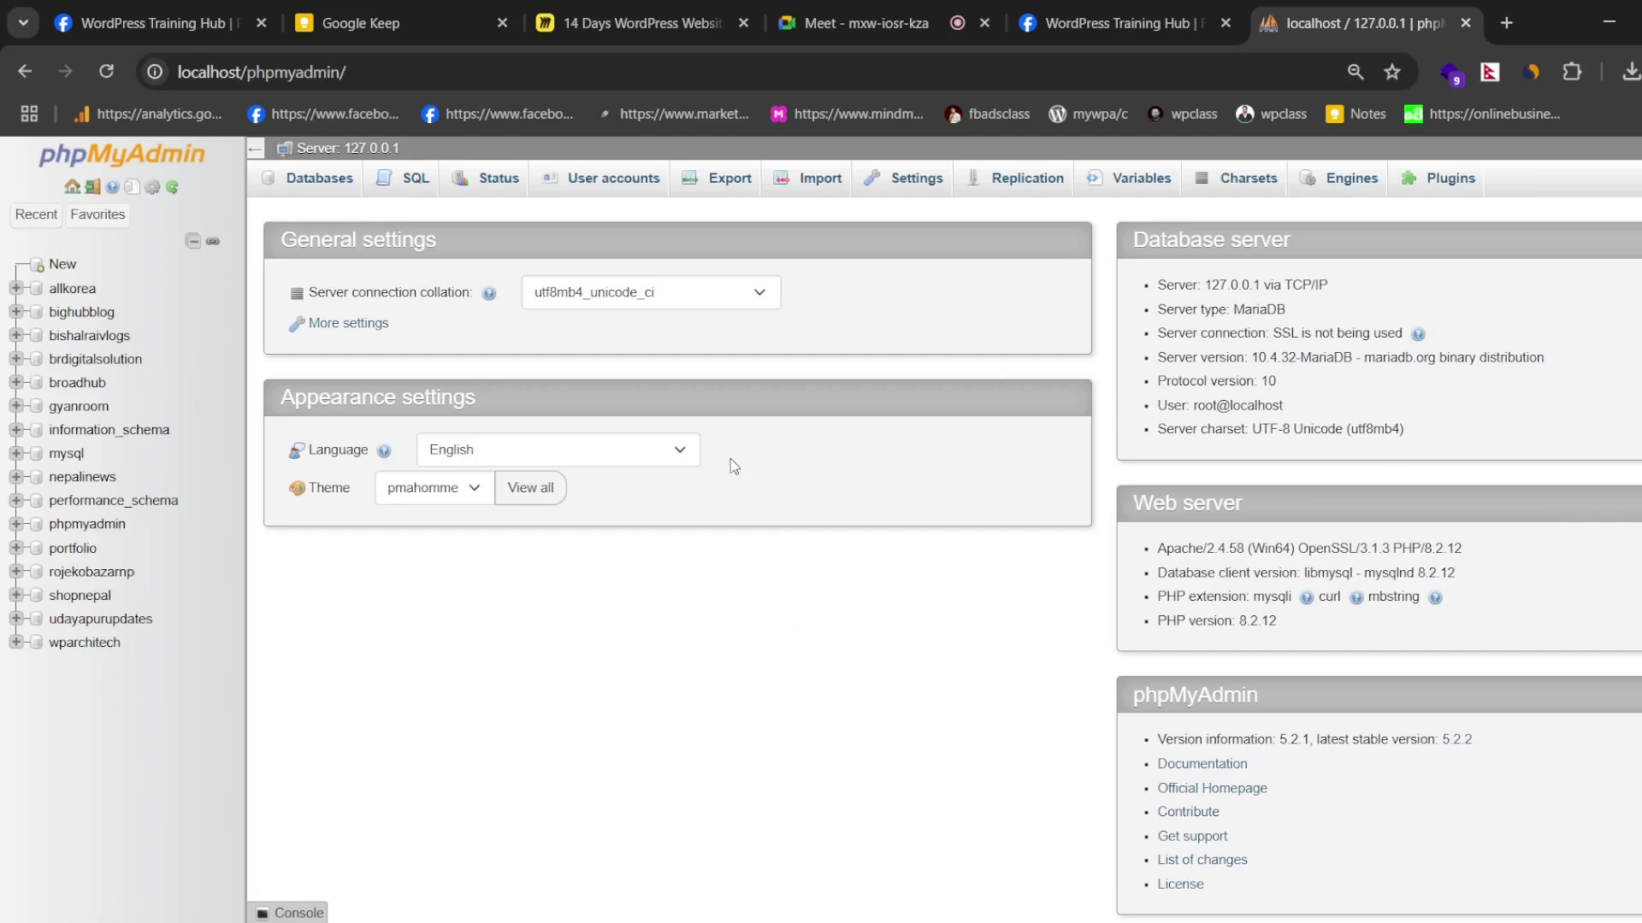
pyautogui.click(414, 2)
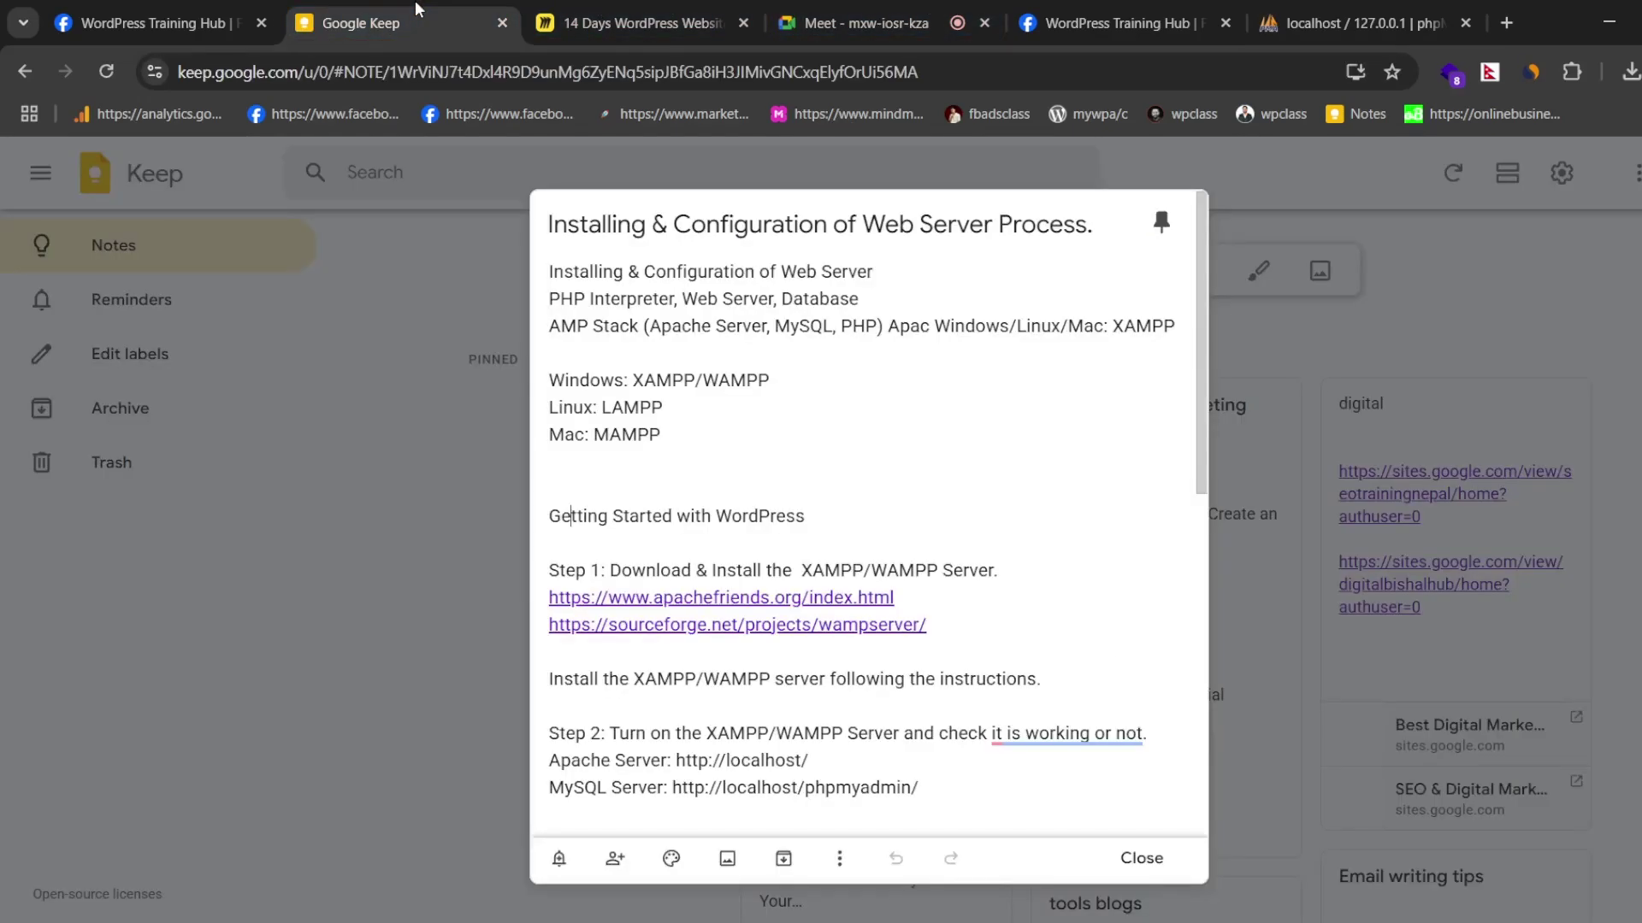
pyautogui.scroll(-7, 818, 533)
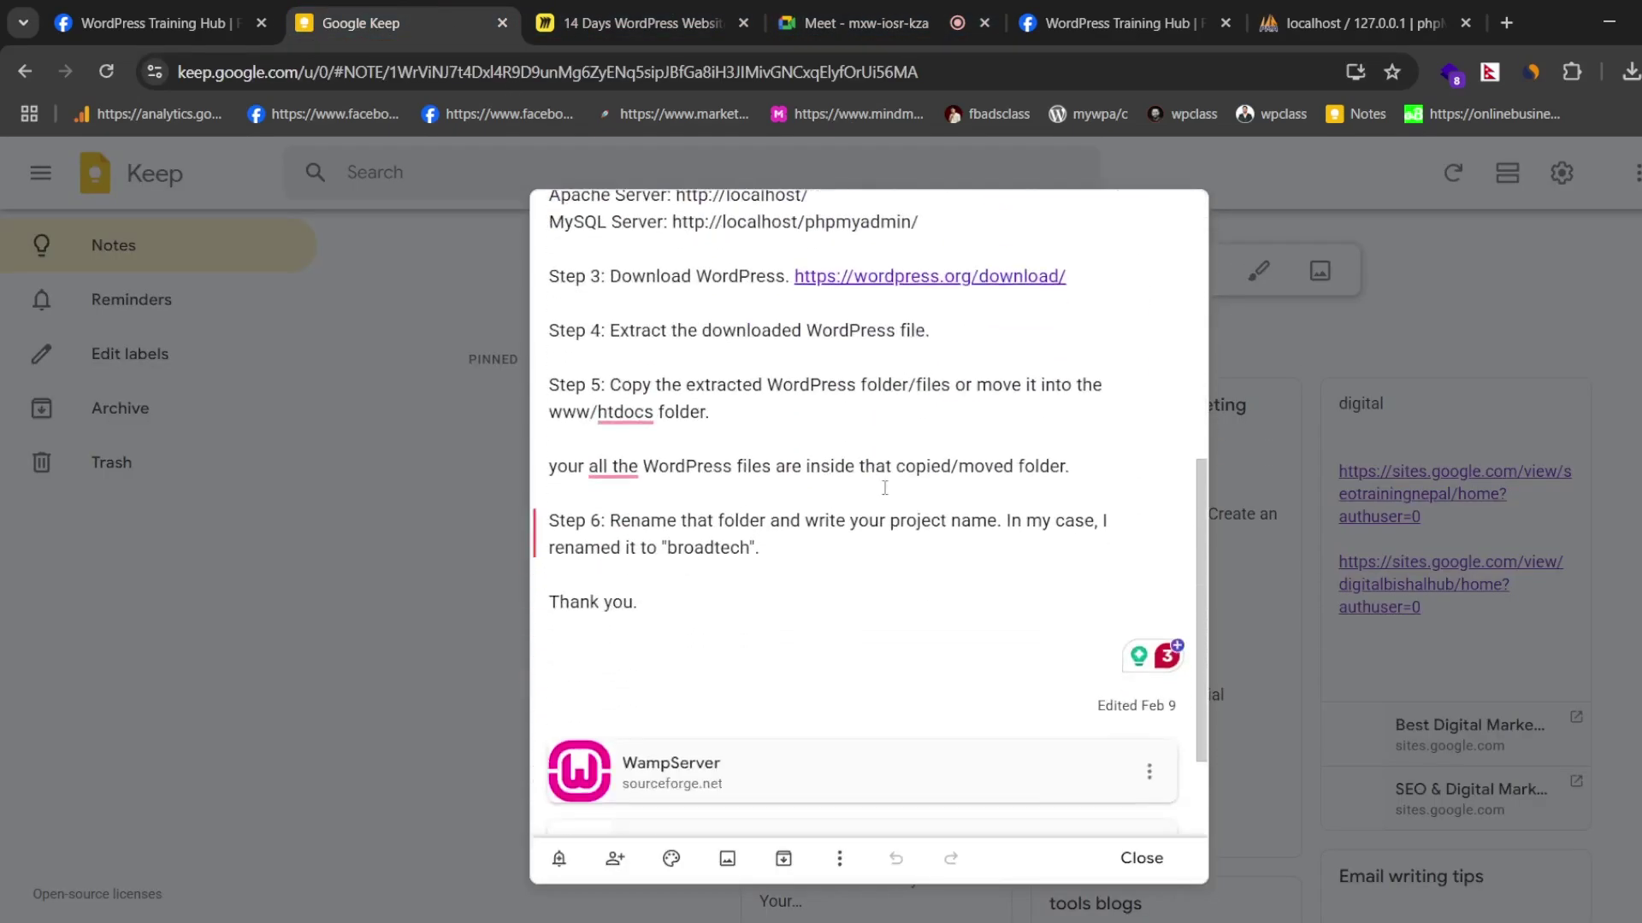
pyautogui.scroll(-2, 887, 493)
pyautogui.scroll(9, 701, 349)
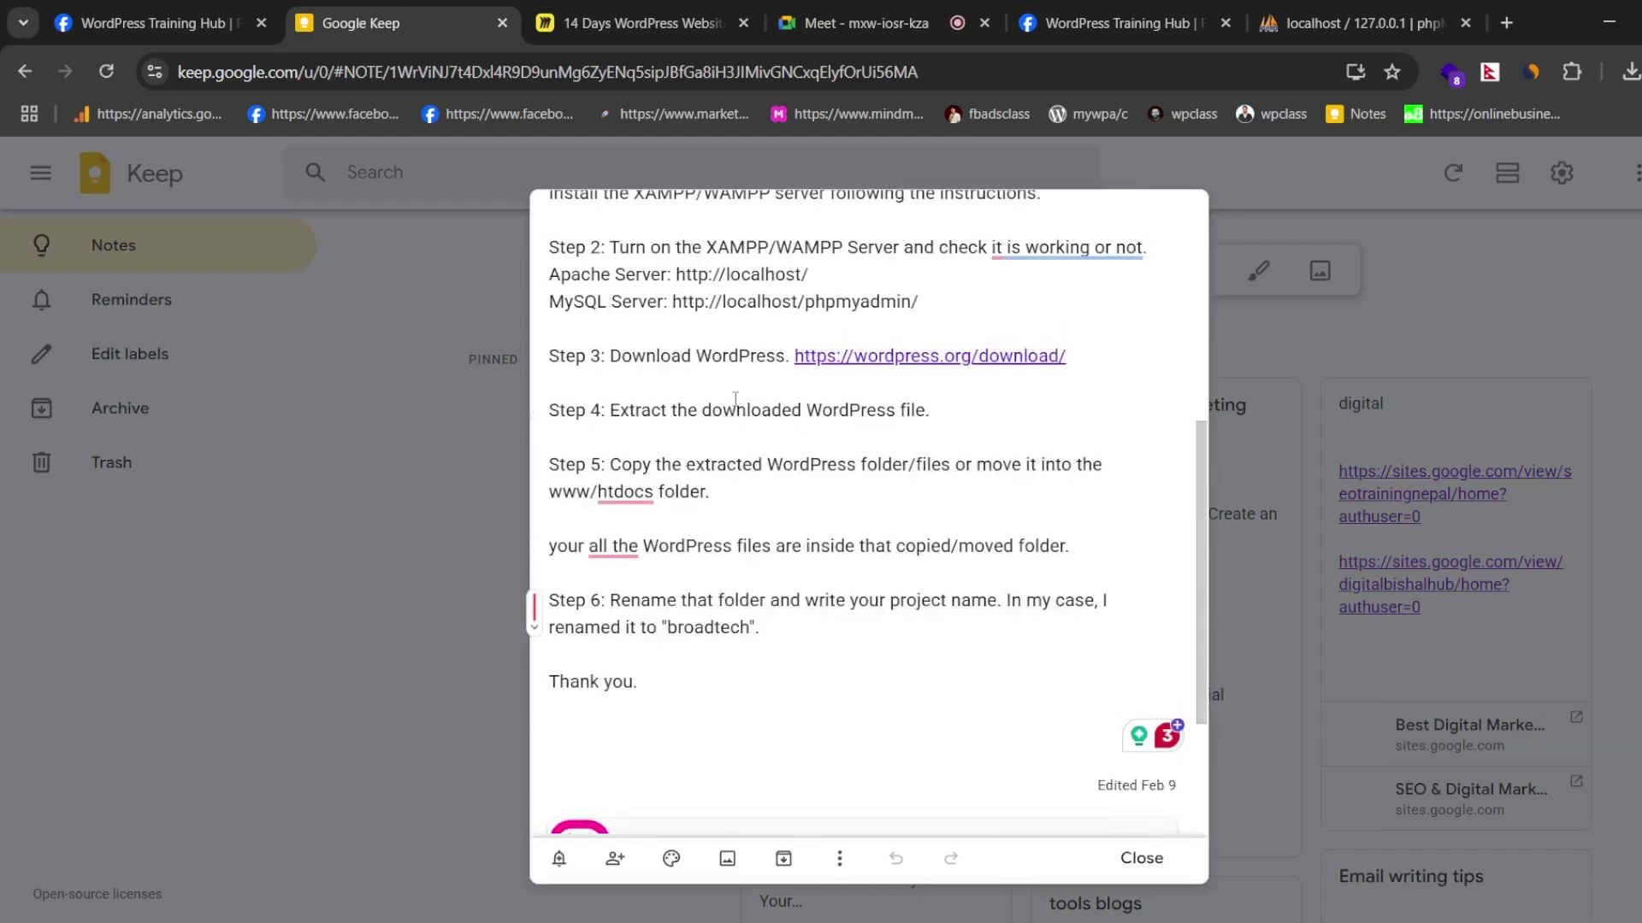
pyautogui.click(1273, 10)
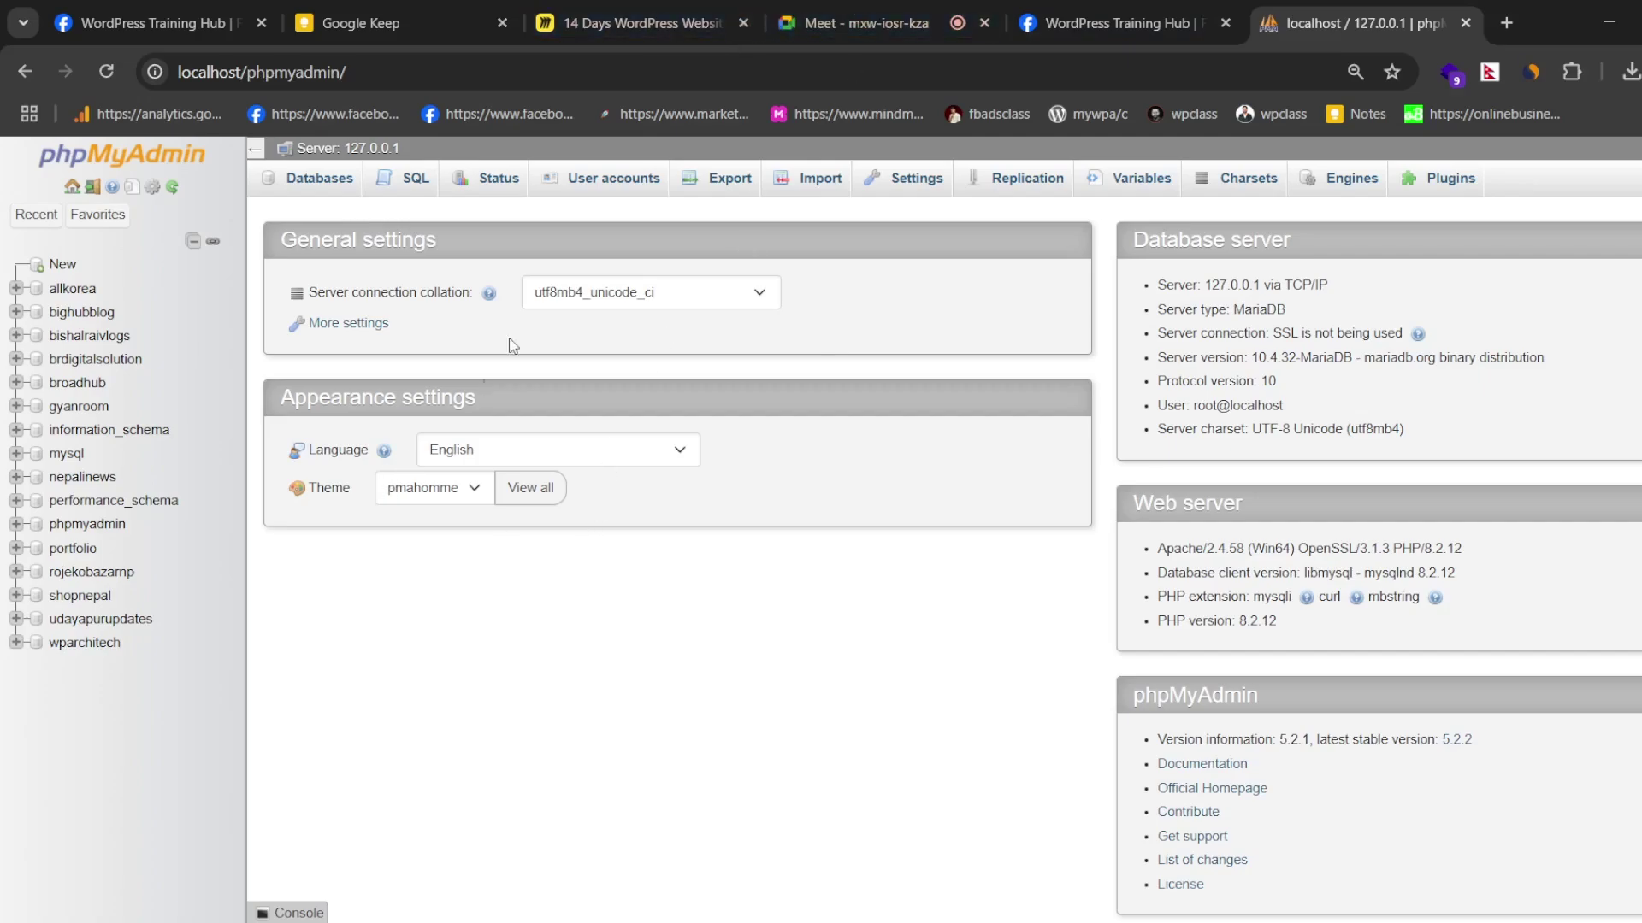
# - Switch phpMyAdmin to its Databases page with the Create database form
pyautogui.click(319, 181)
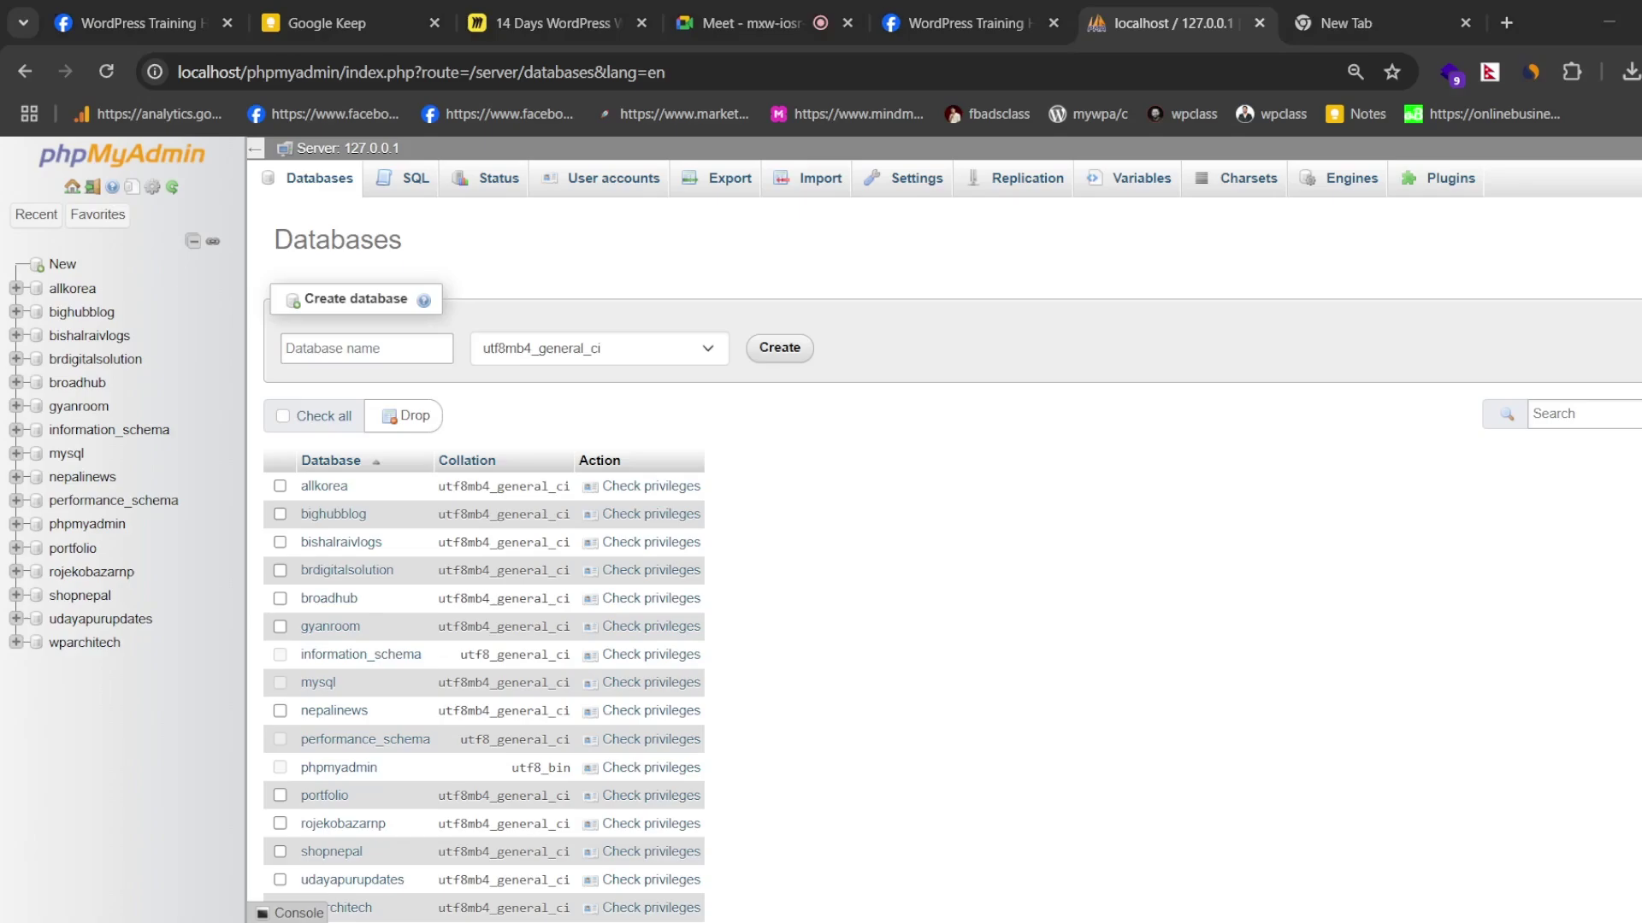
# - Create a database named 'bishalrai09' with utf8mb4_general_ci collation
pyautogui.click(381, 356)
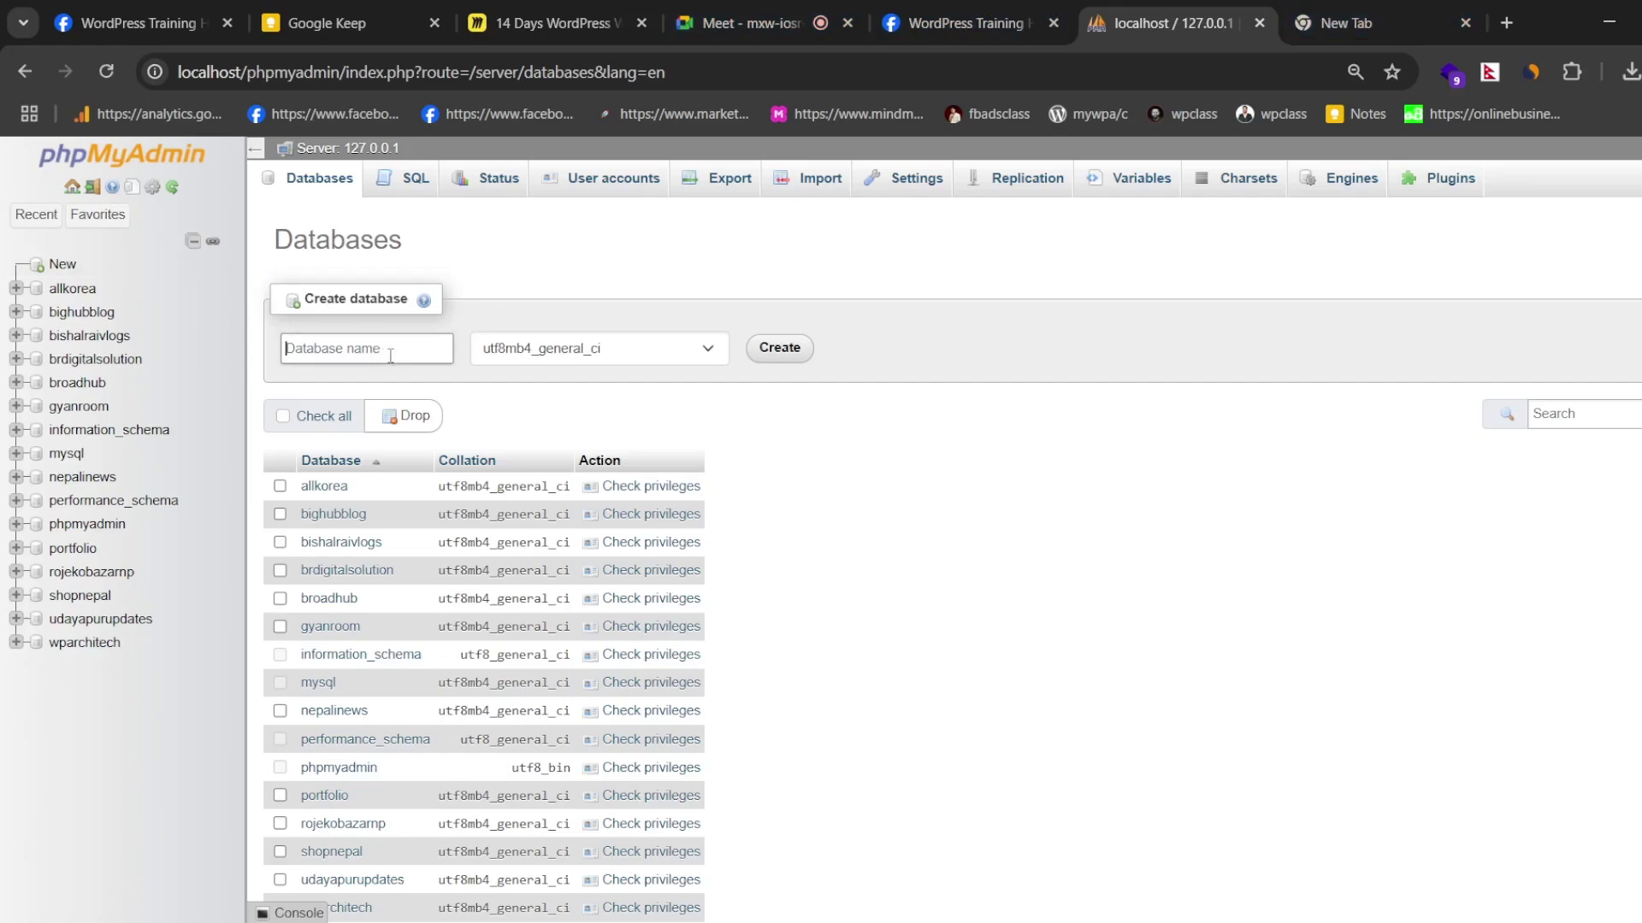
pyautogui.write('bishalrai09')
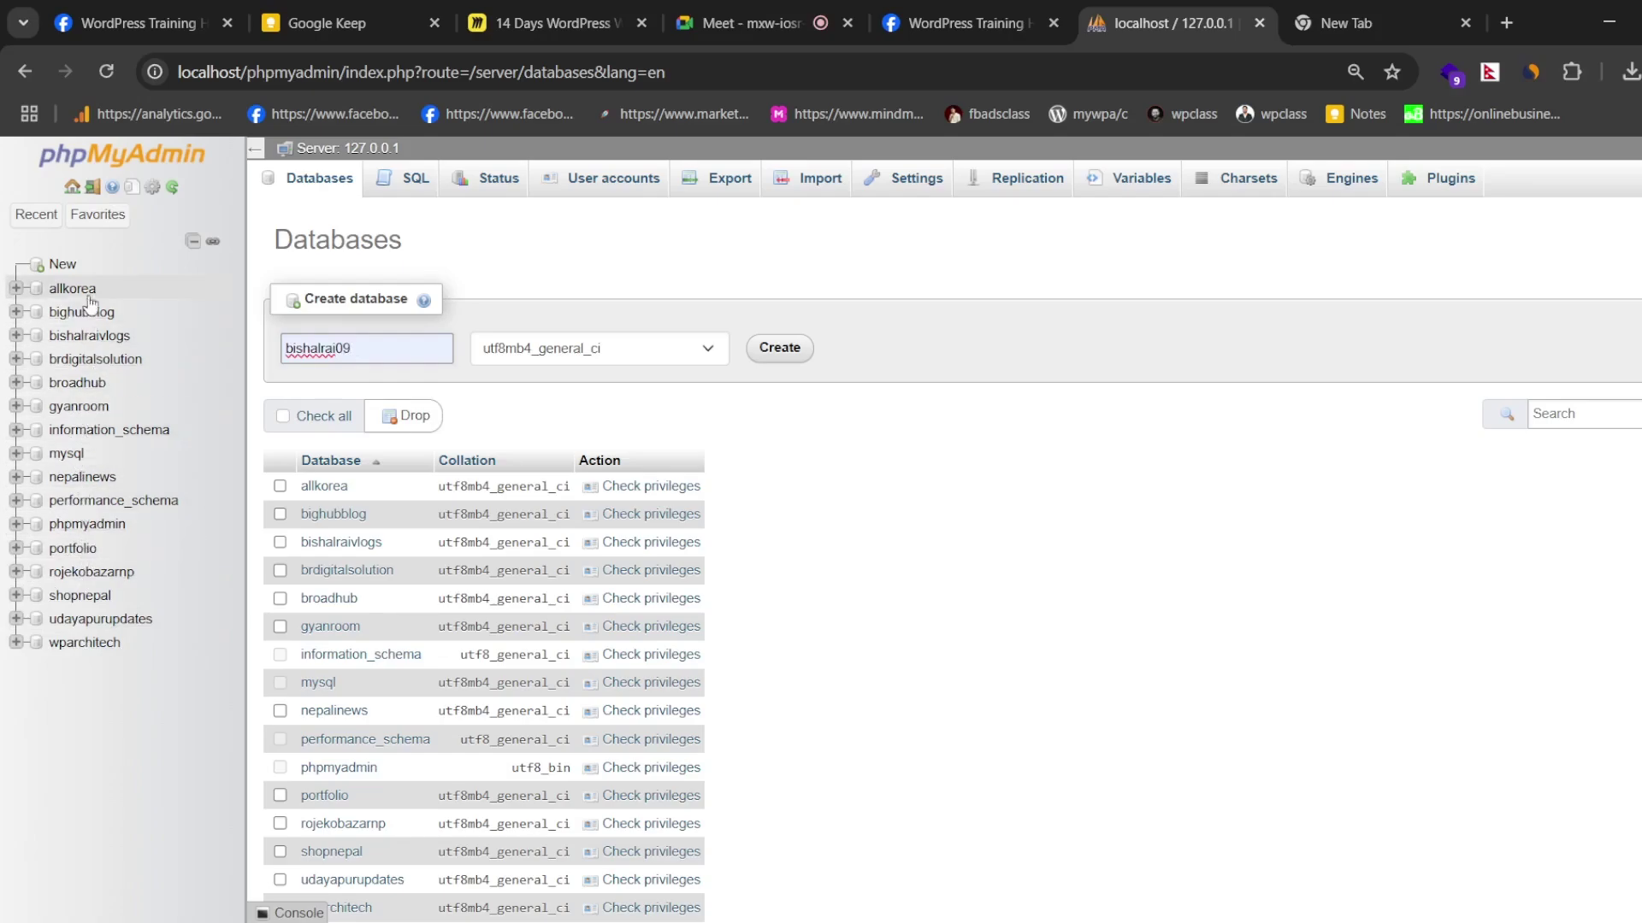
pyautogui.click(470, 329)
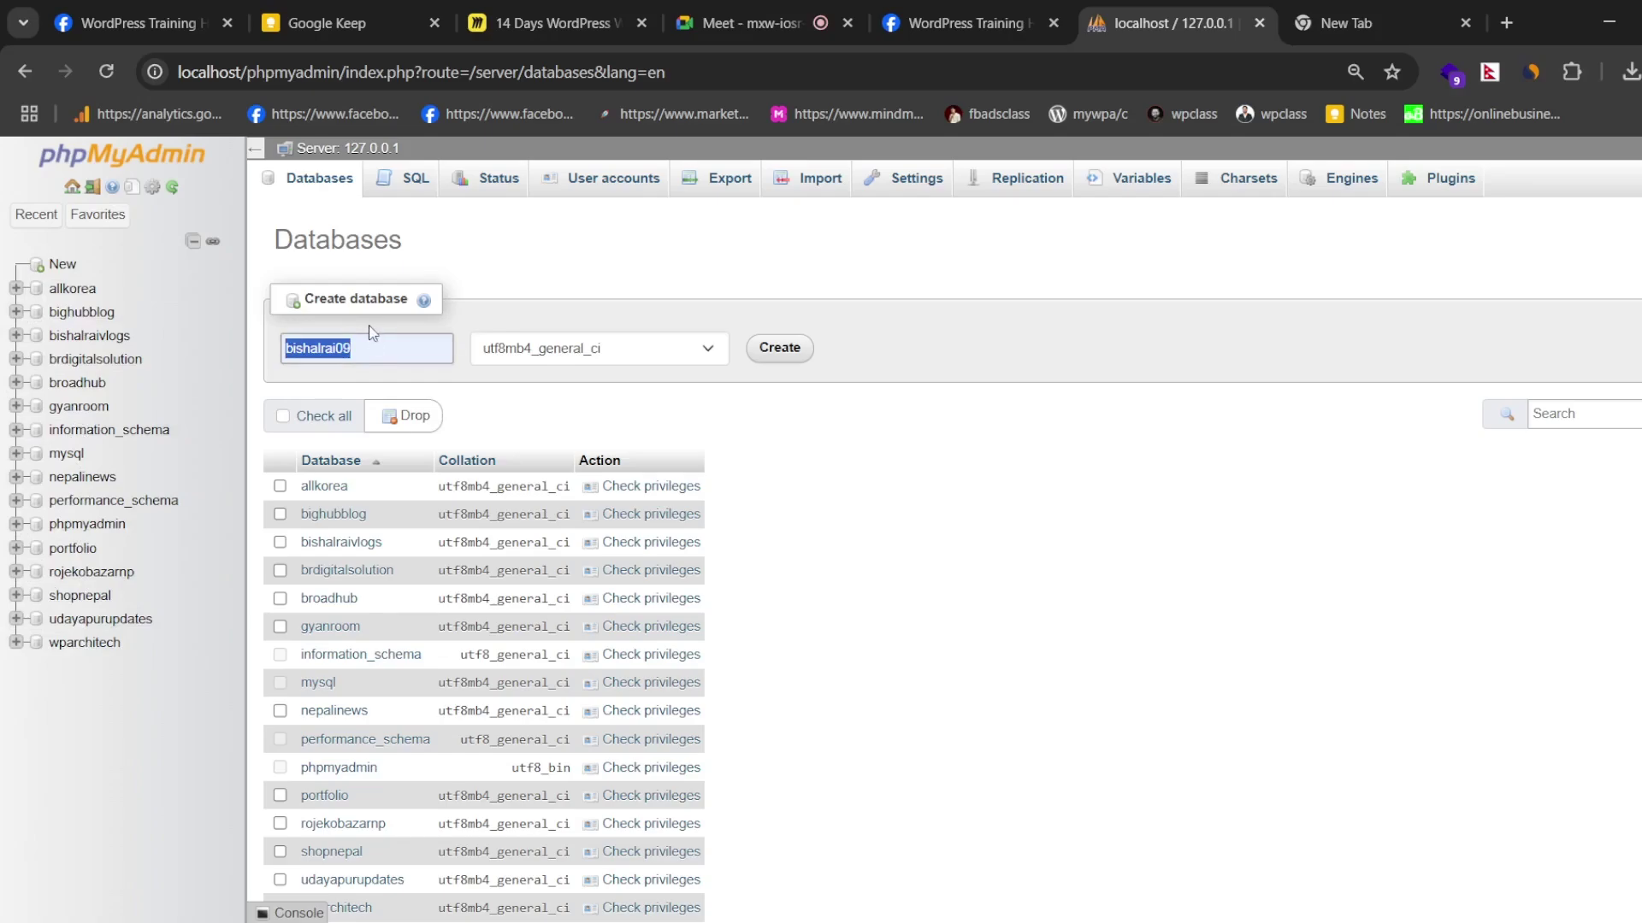
pyautogui.click(779, 348)
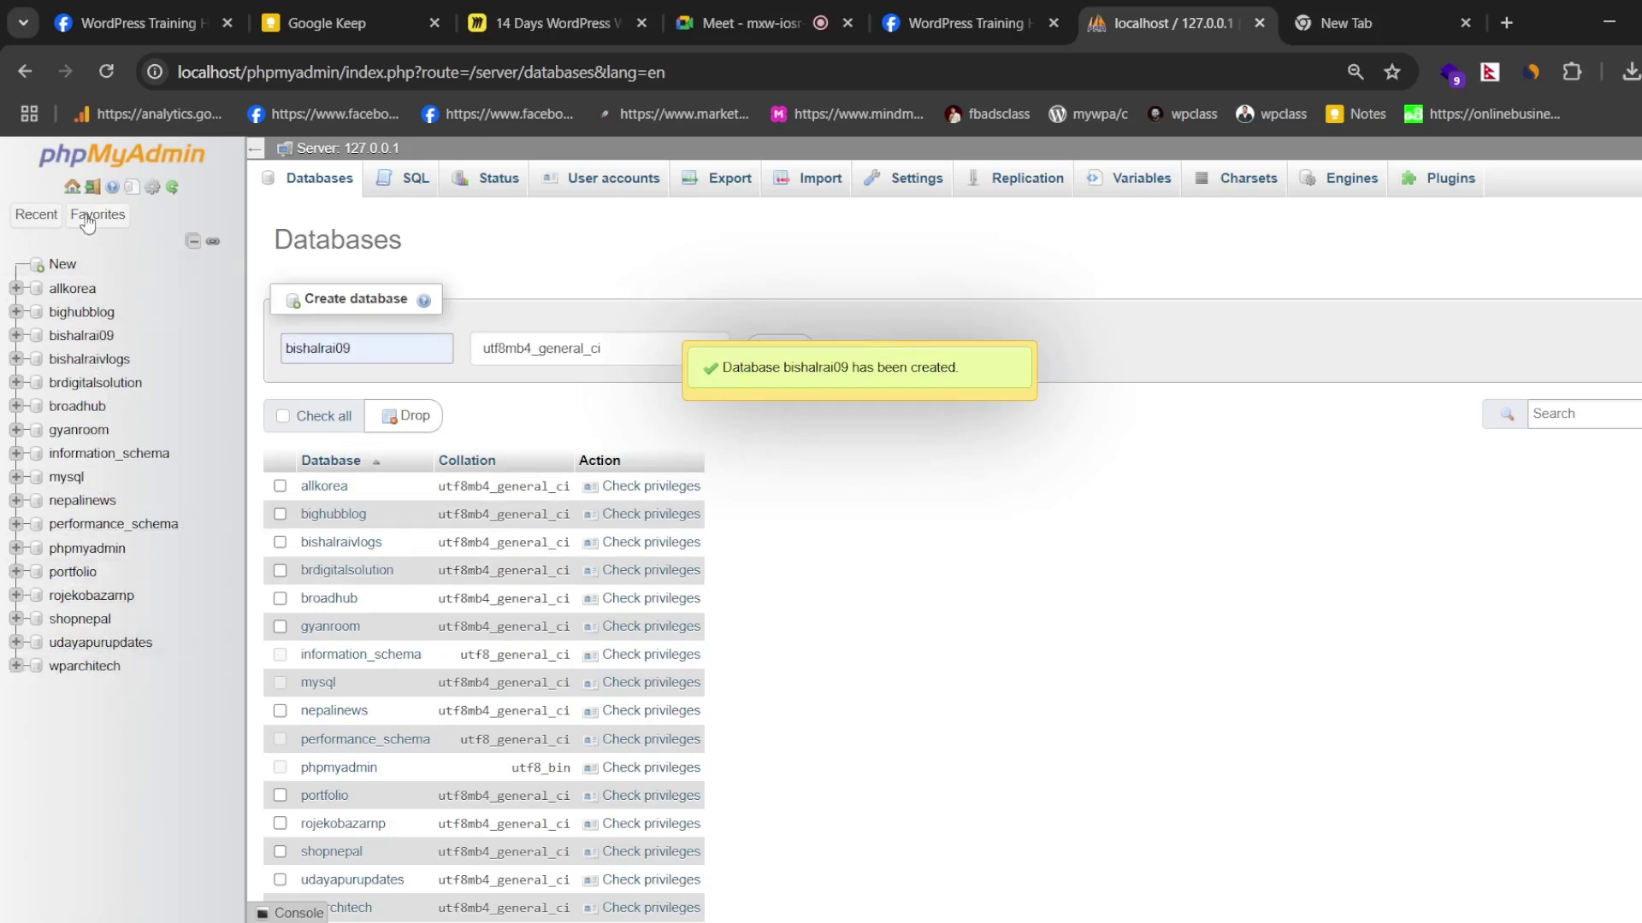
# - Open the bishalrai09 database's Structure page and highlight its name in the database list
pyautogui.click(81, 335)
pyautogui.moveTo(86, 667); pyautogui.dragTo(109, 361)
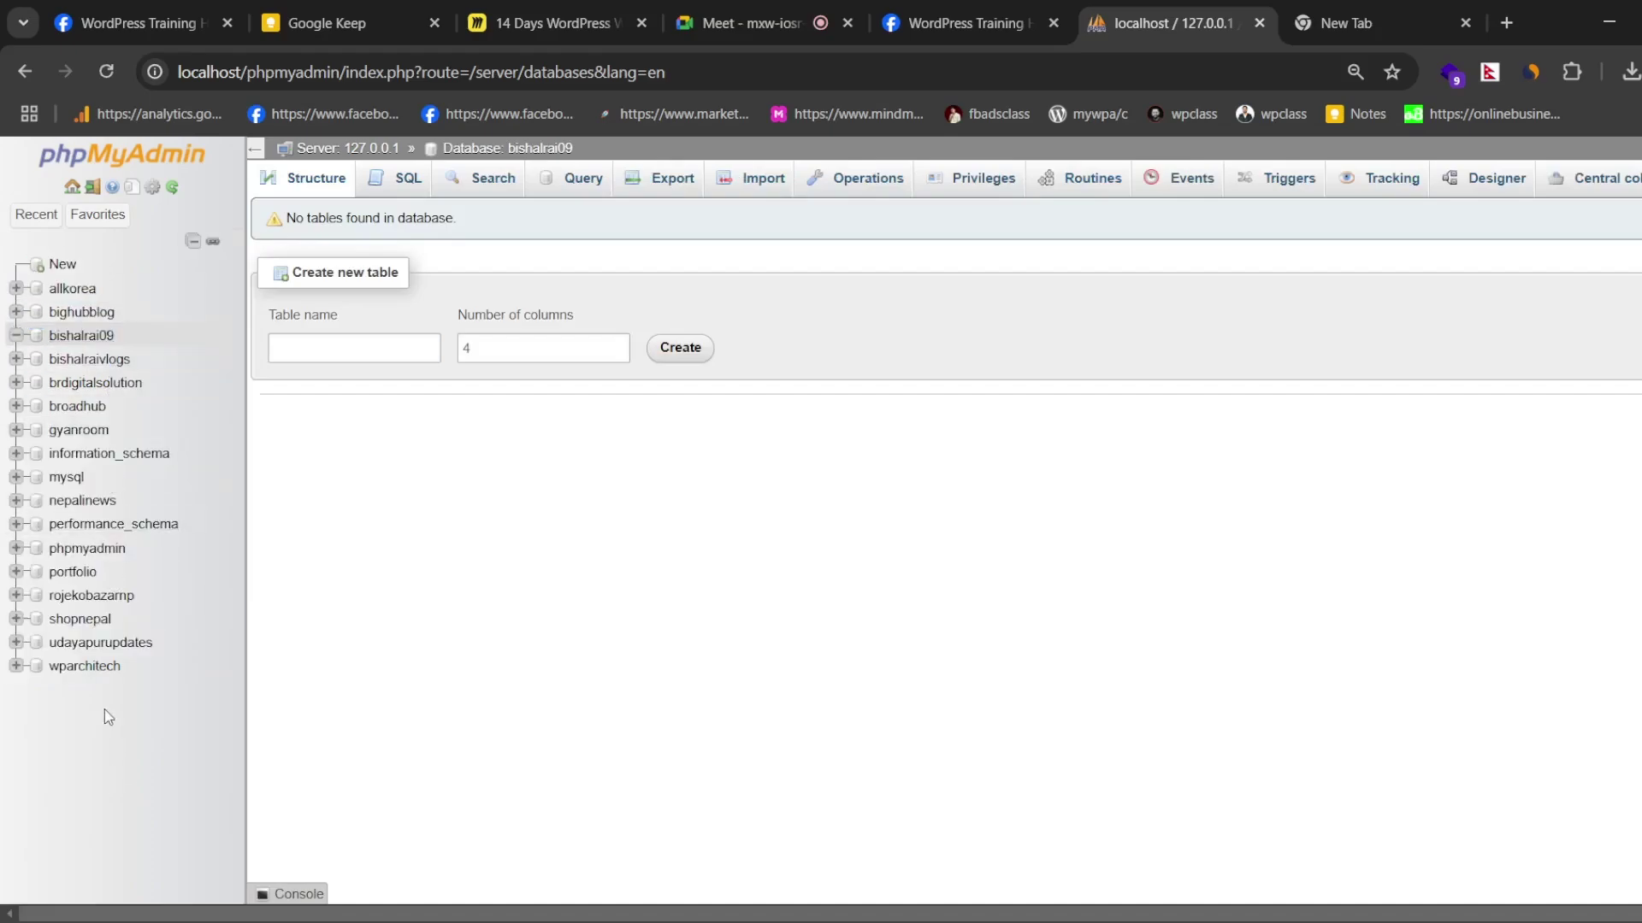
pyautogui.moveTo(106, 722); pyautogui.dragTo(52, 261)
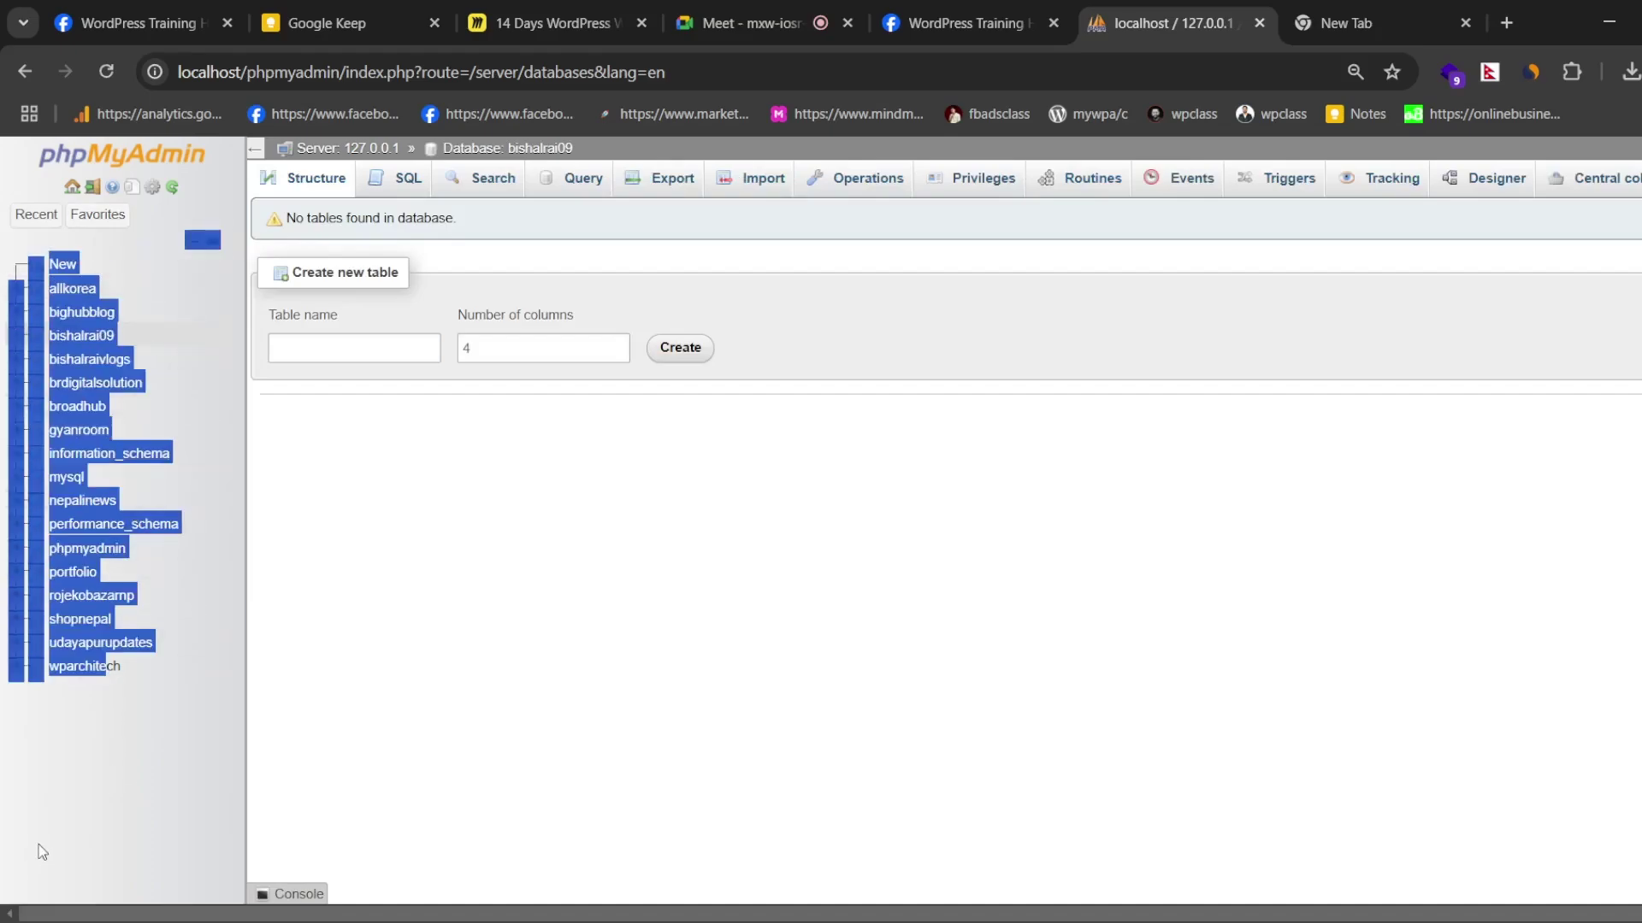
pyautogui.click(62, 755)
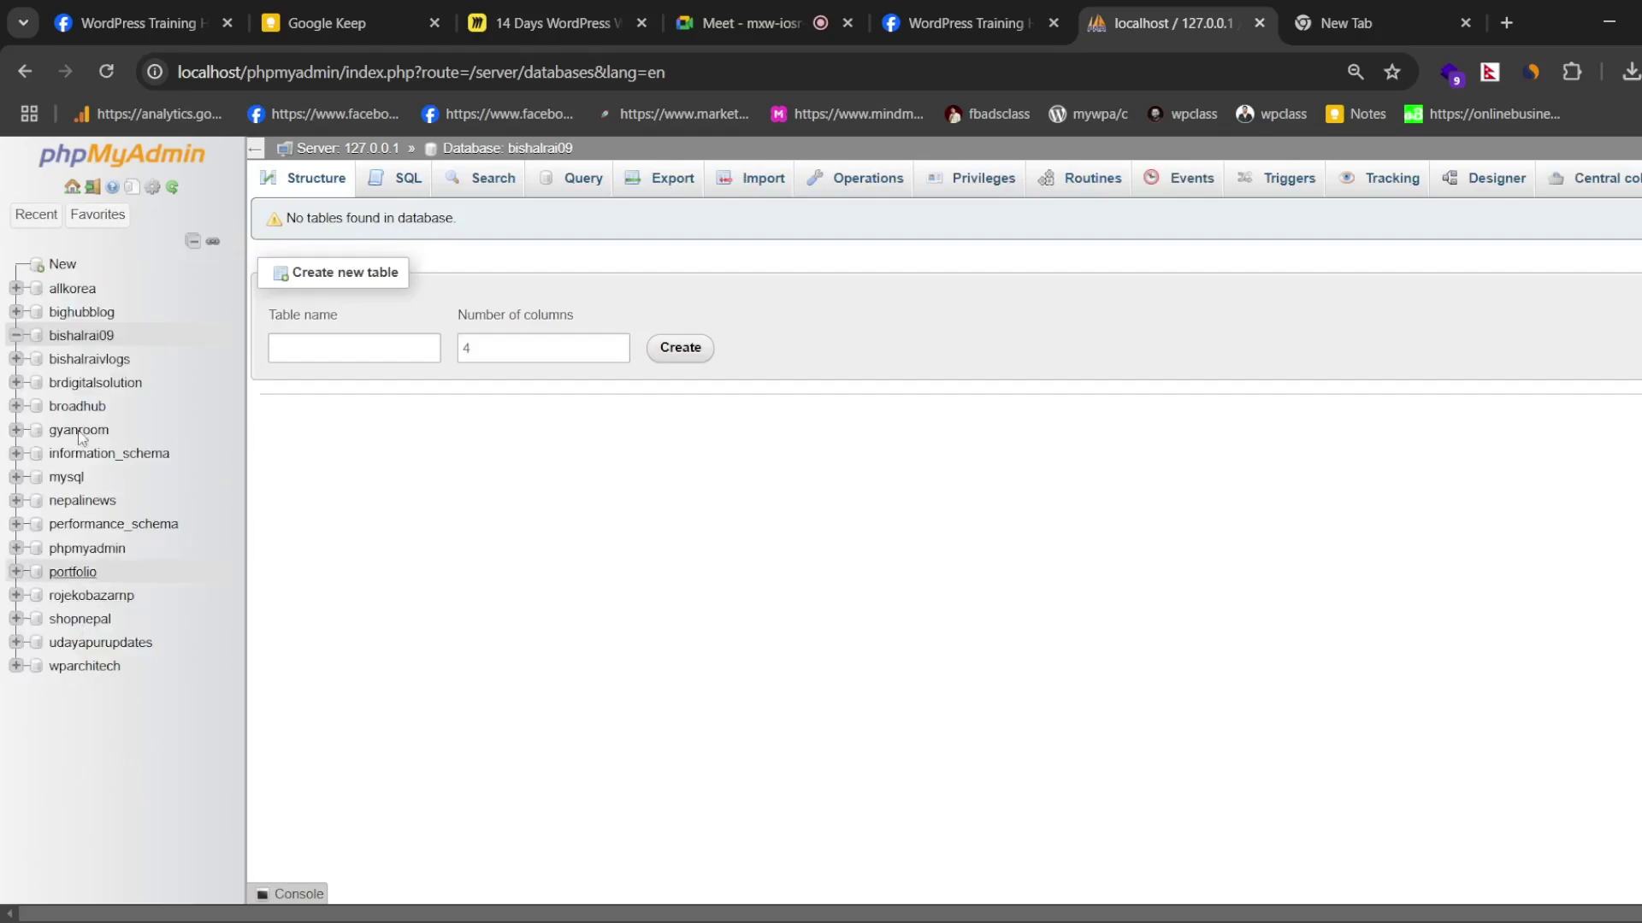
pyautogui.doubleClick(140, 334)
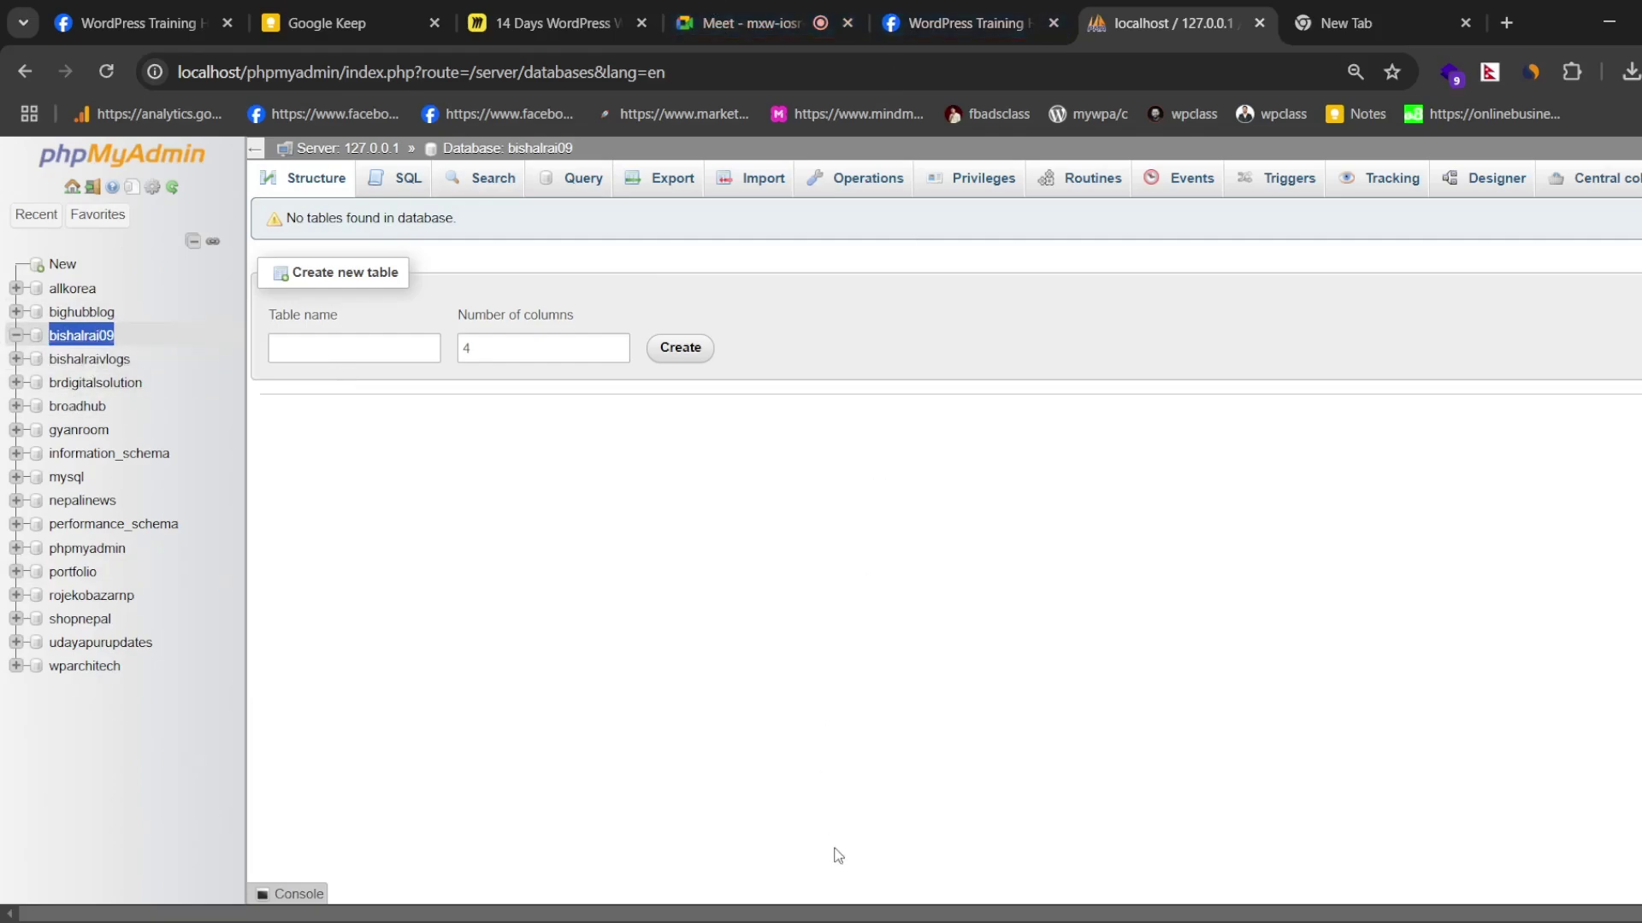
# - Switch between windows and bring the browser's blank New Tab page to the front
pyautogui.click(836, 922)
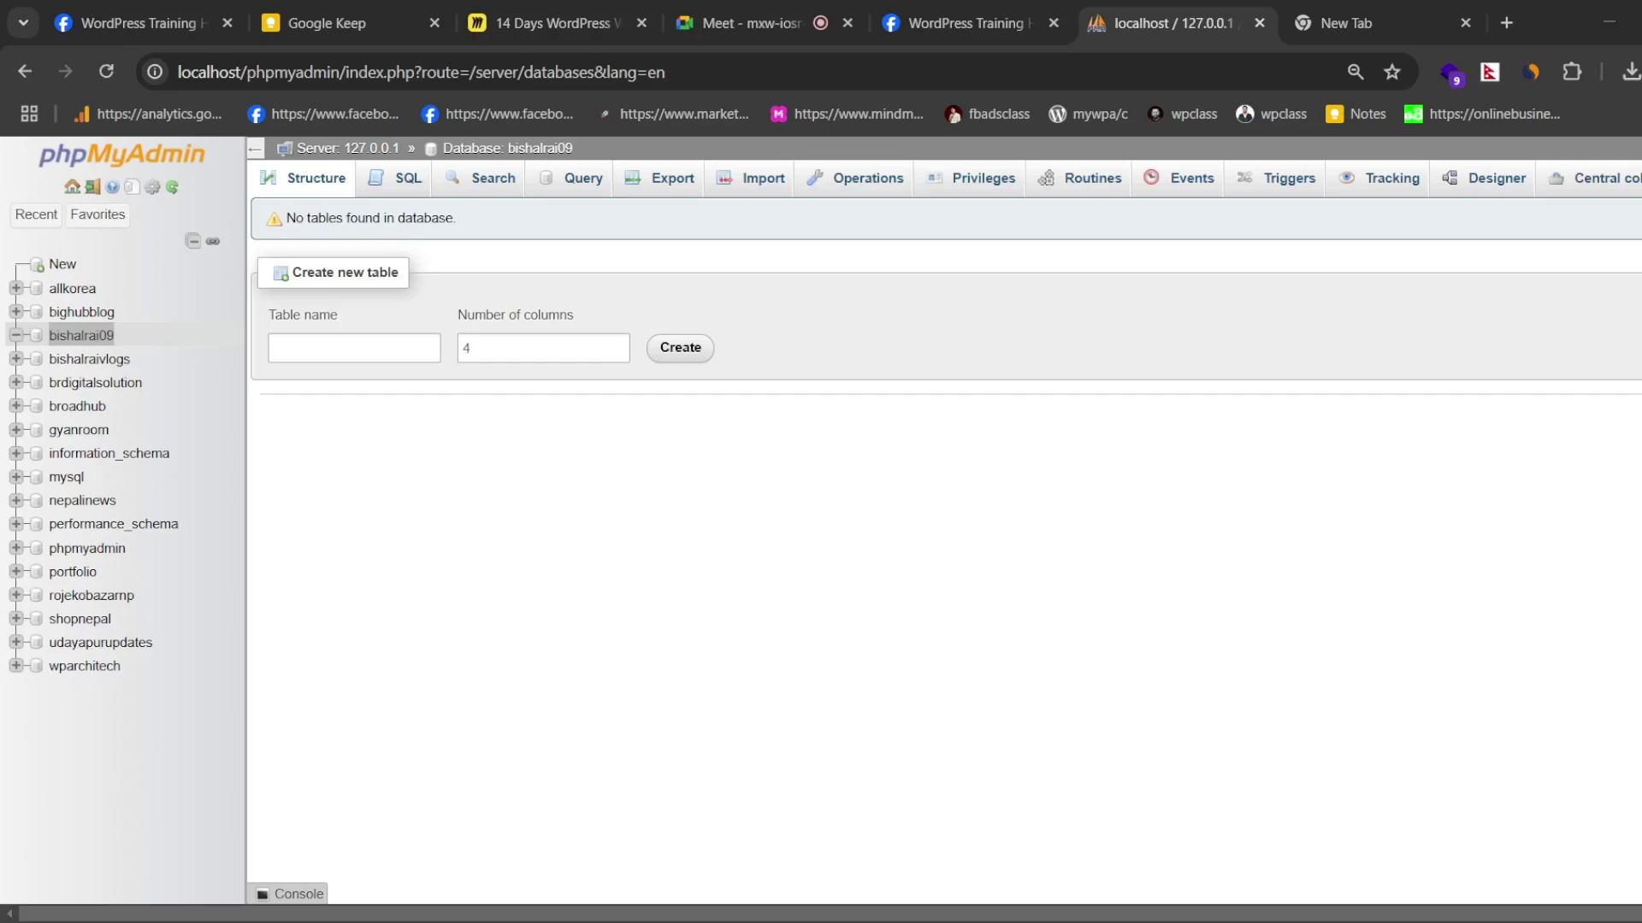
pyautogui.click(971, 821)
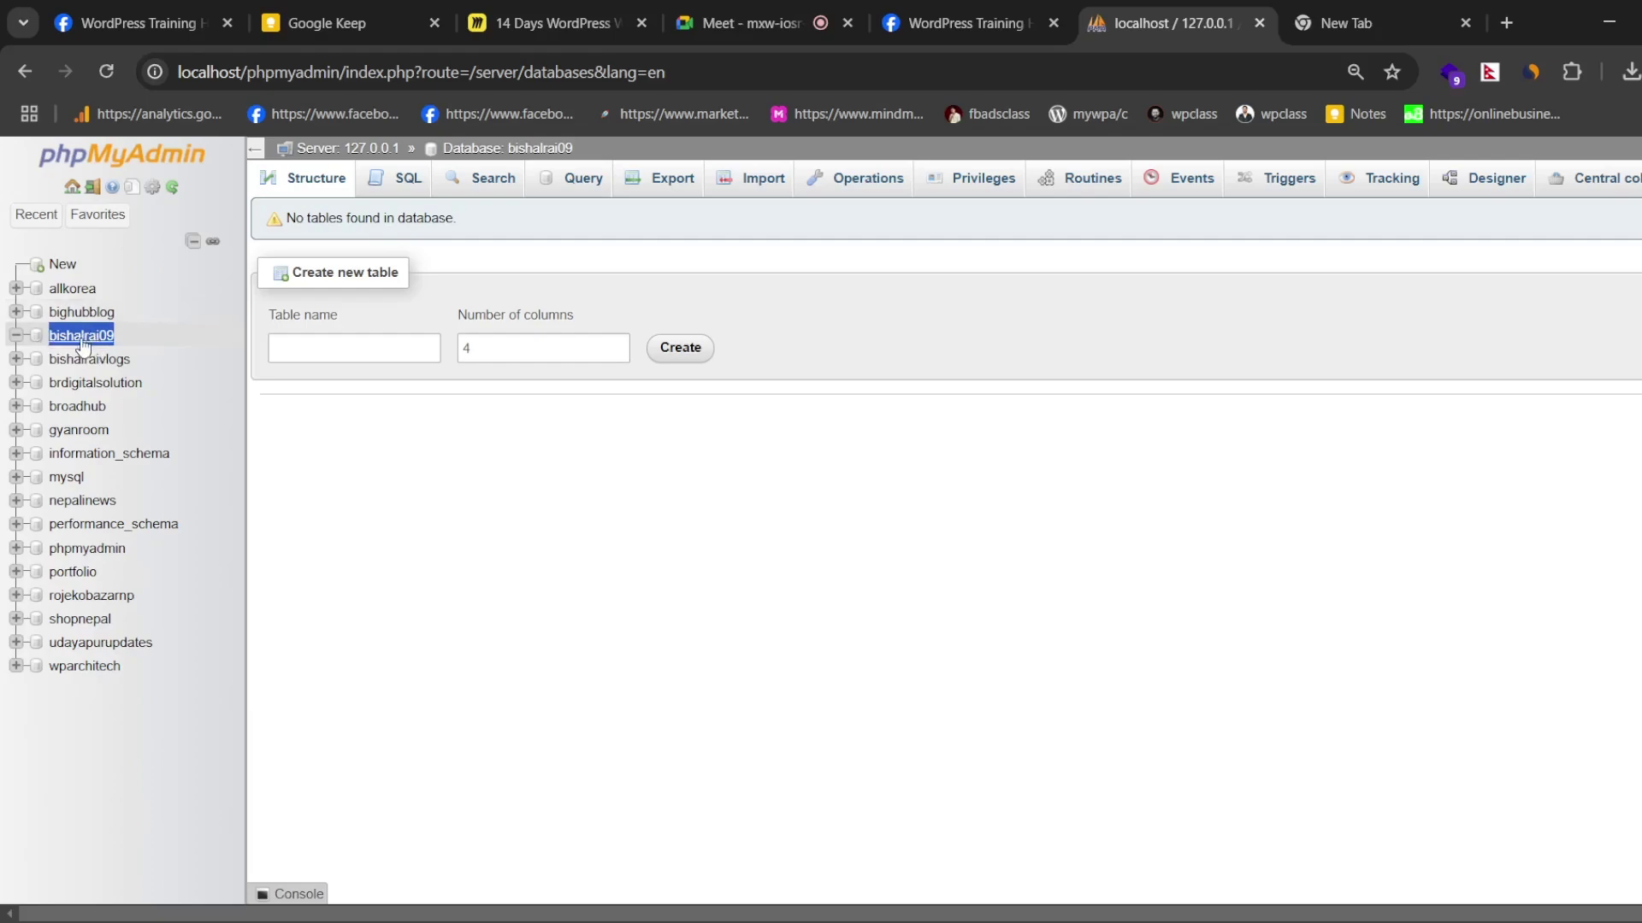
pyautogui.hotkey('alt', 'Tab')
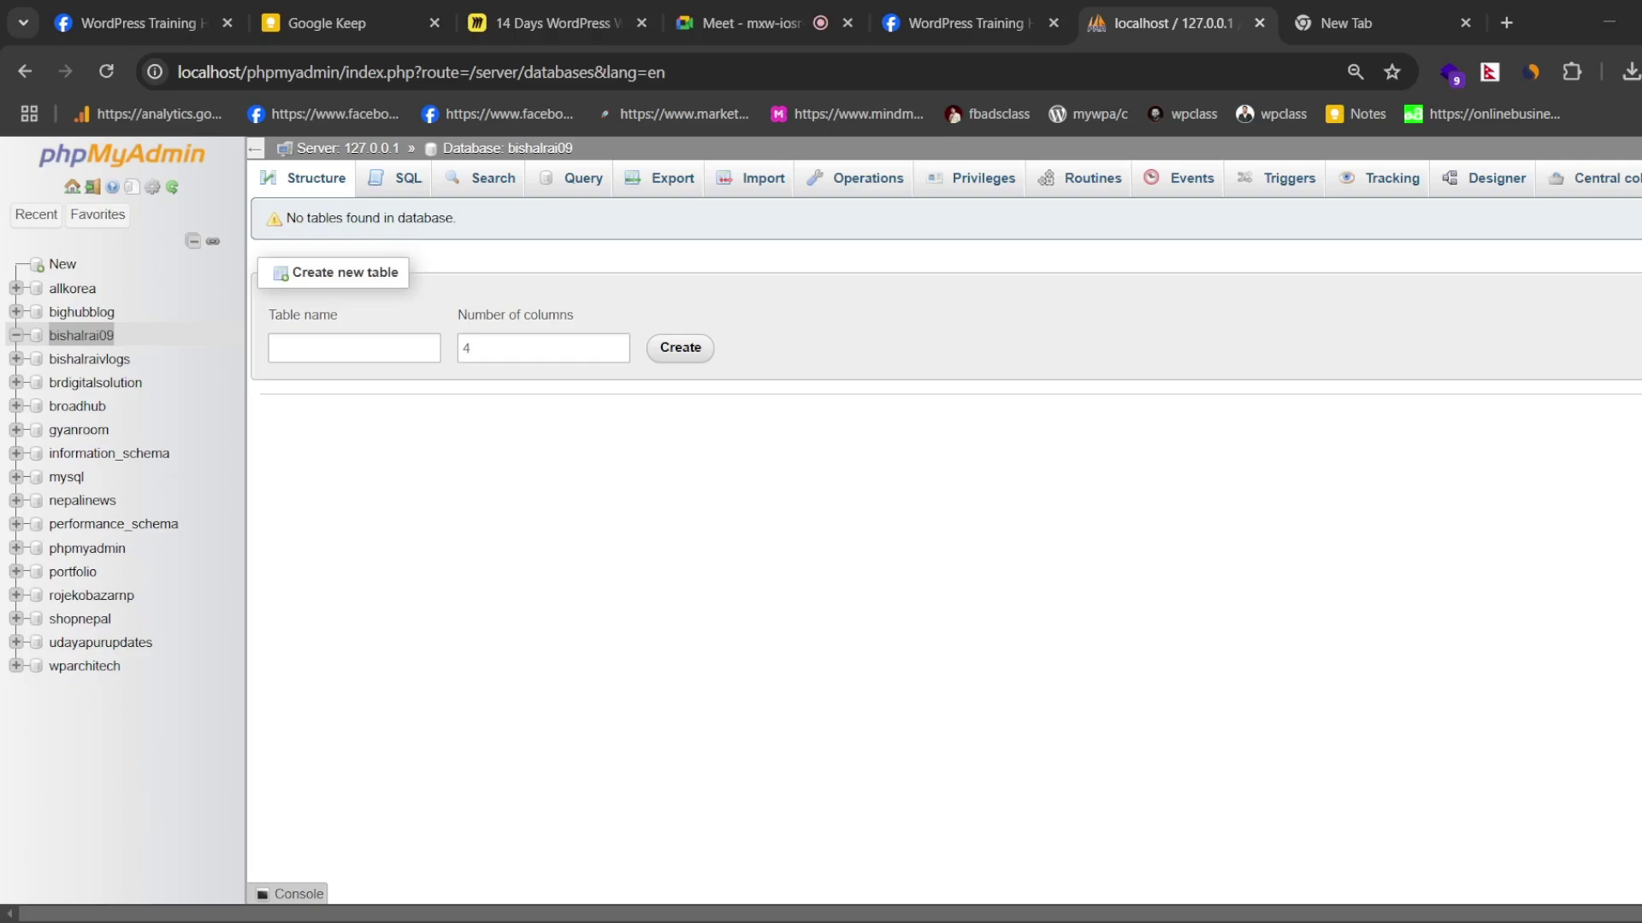
pyautogui.click(1605, 5)
# - Switch between the blank tab and the phpMyAdmin page to check the database
pyautogui.click(1368, 9)
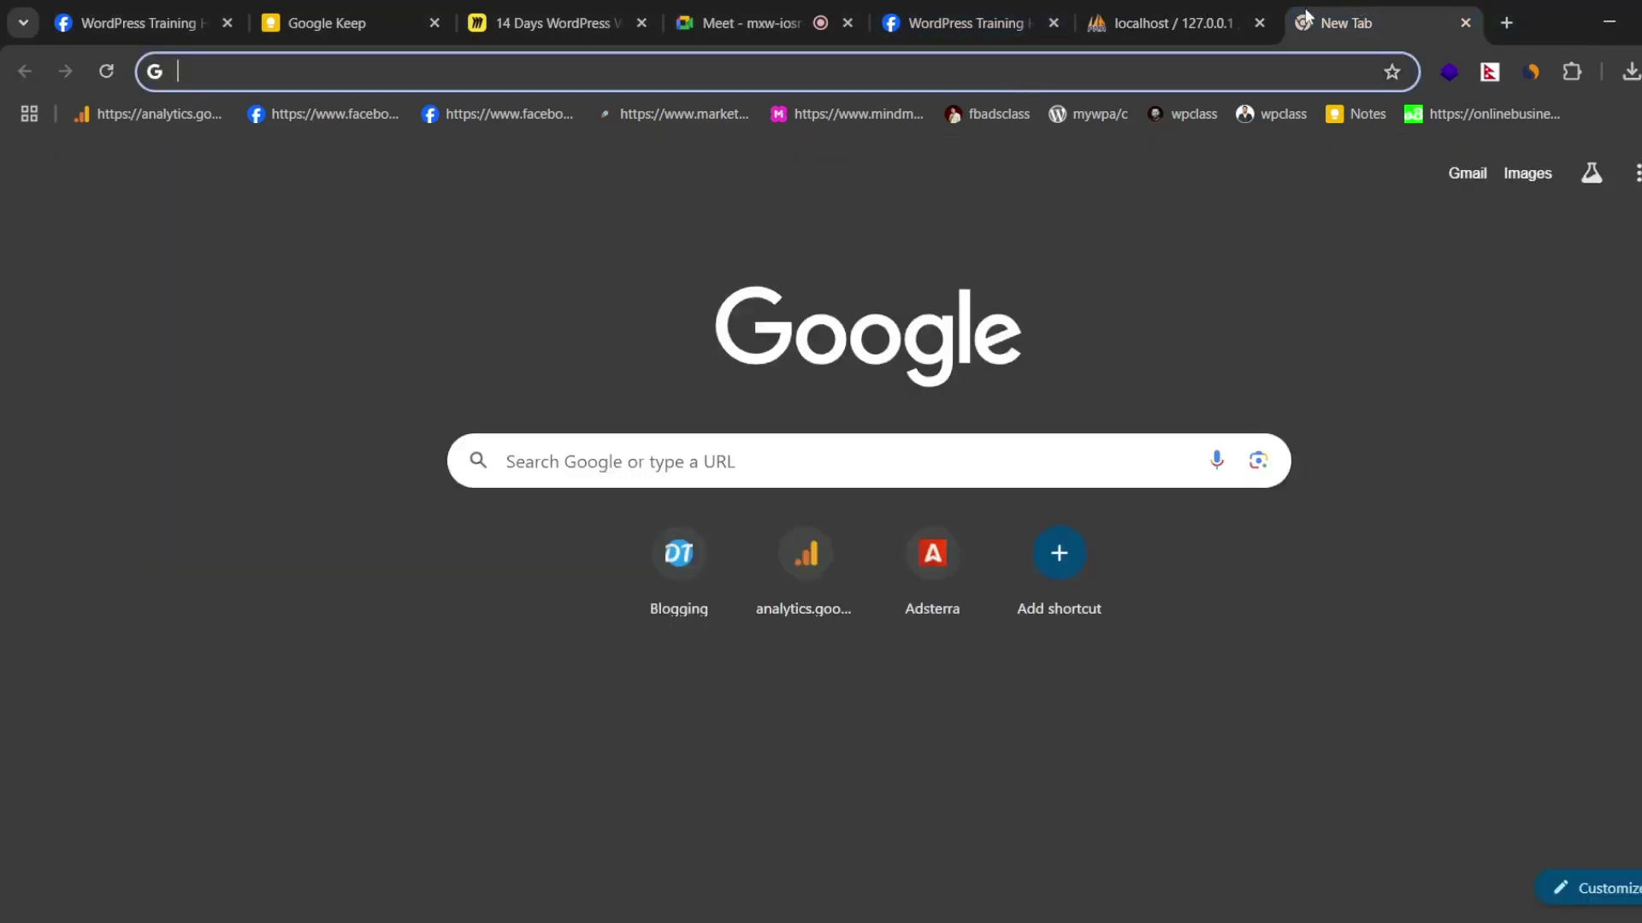
pyautogui.click(896, 73)
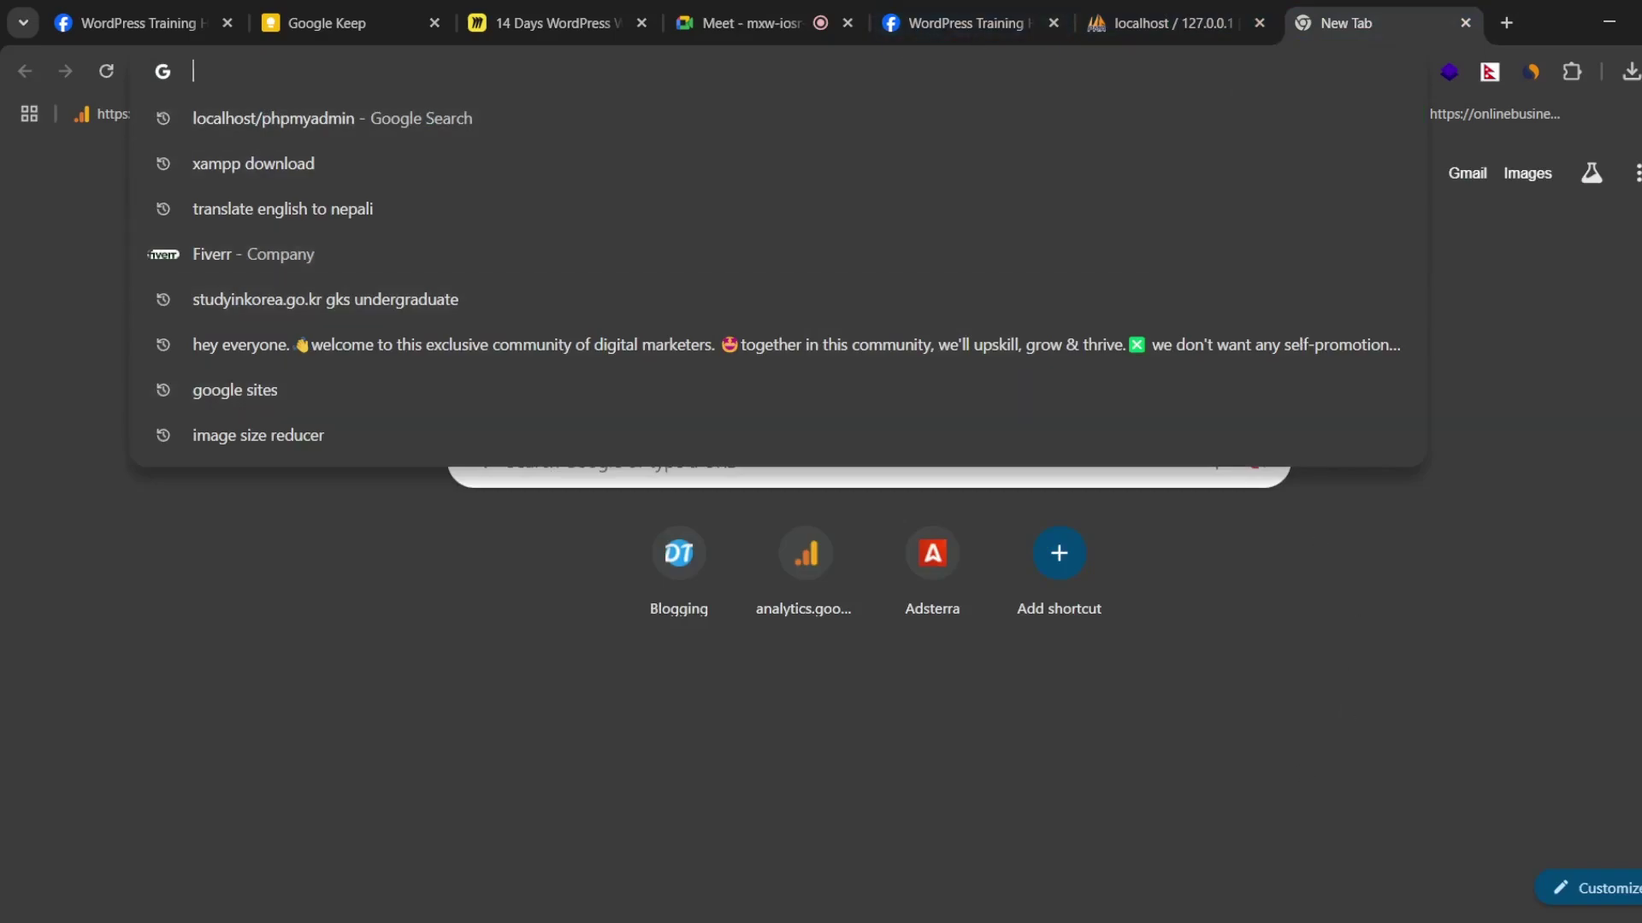
pyautogui.hotkey('alt', 'Tab')
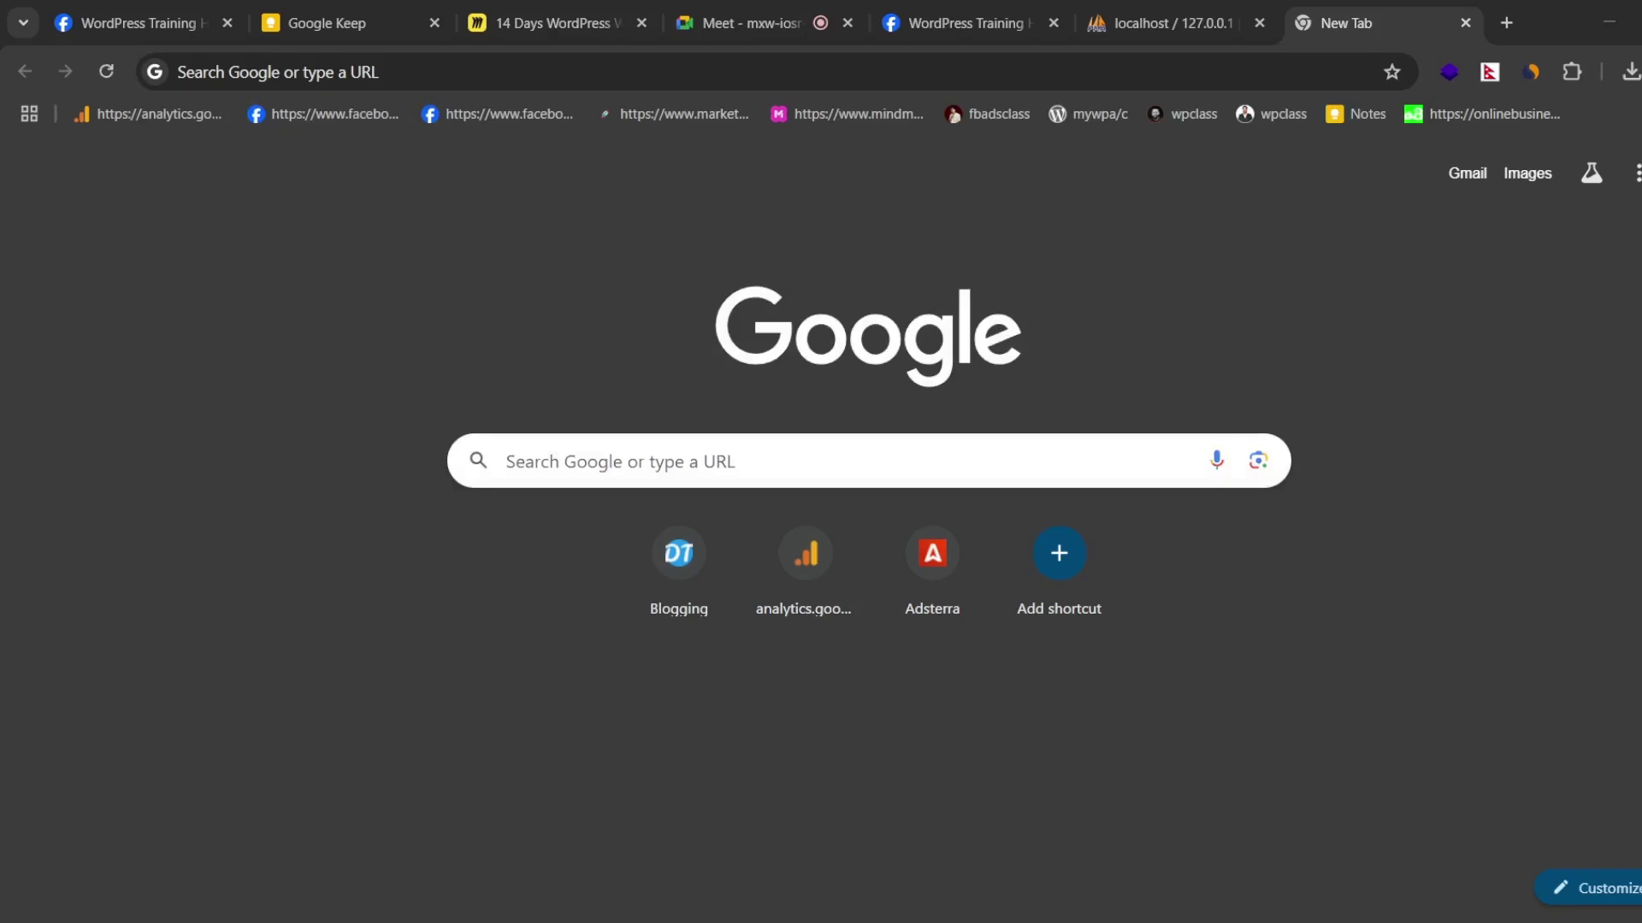
pyautogui.hotkey('alt', 'Tab')
pyautogui.click(1182, 23)
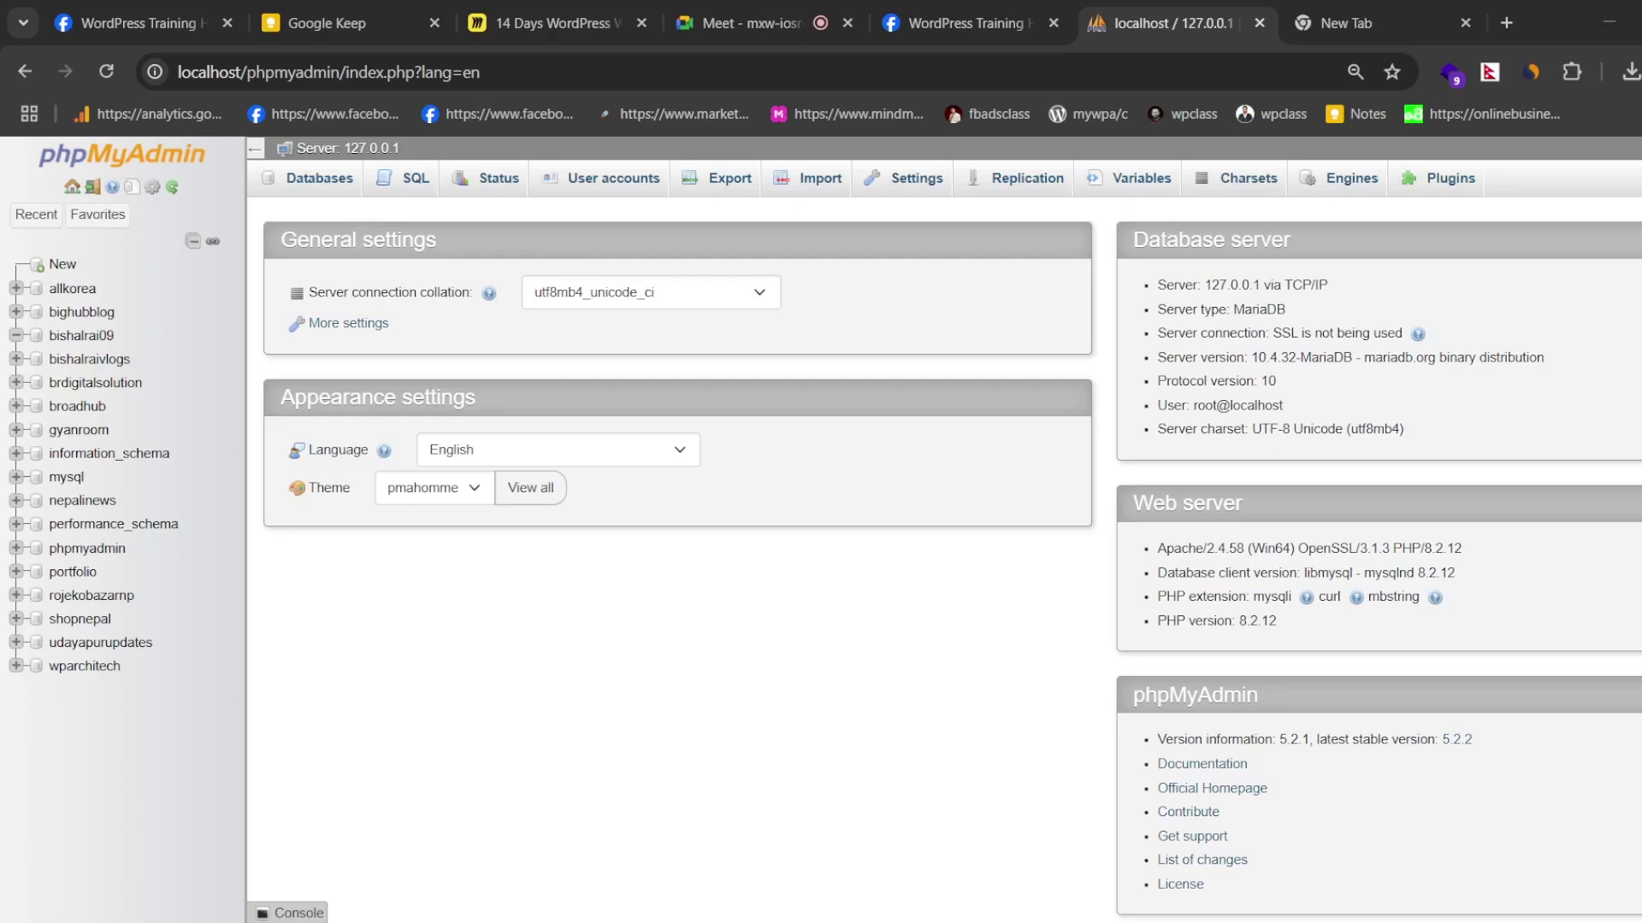
# - Go to localhost/bishalrai09 in the blank tab to start the WordPress setup
pyautogui.click(1383, 4)
pyautogui.click(597, 70)
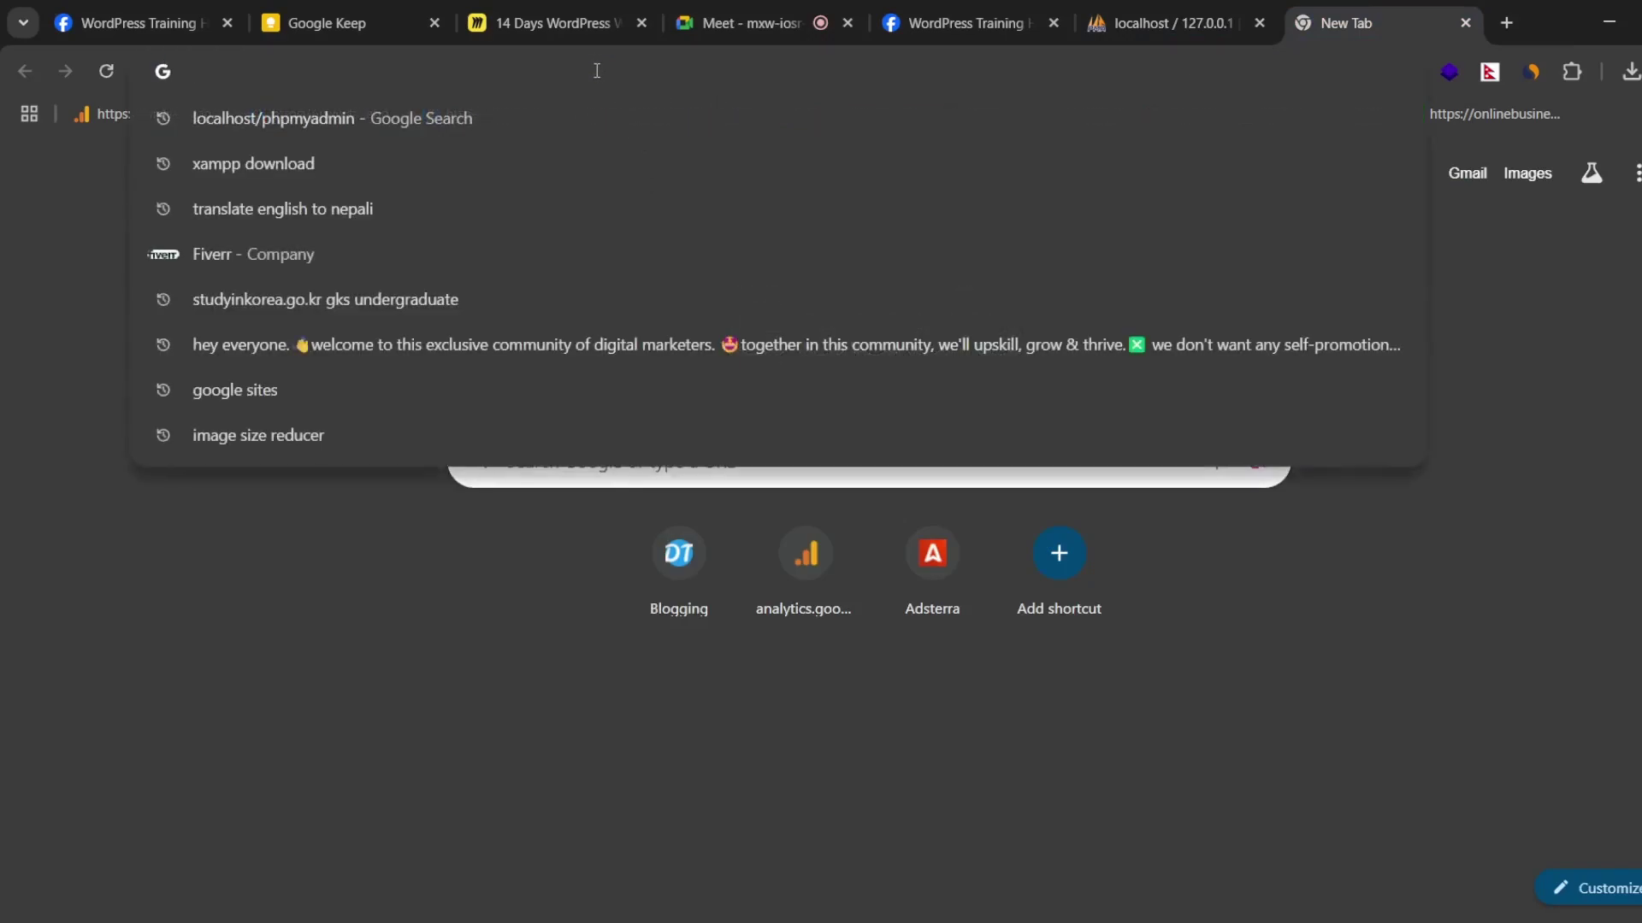
pyautogui.write('localhost/')
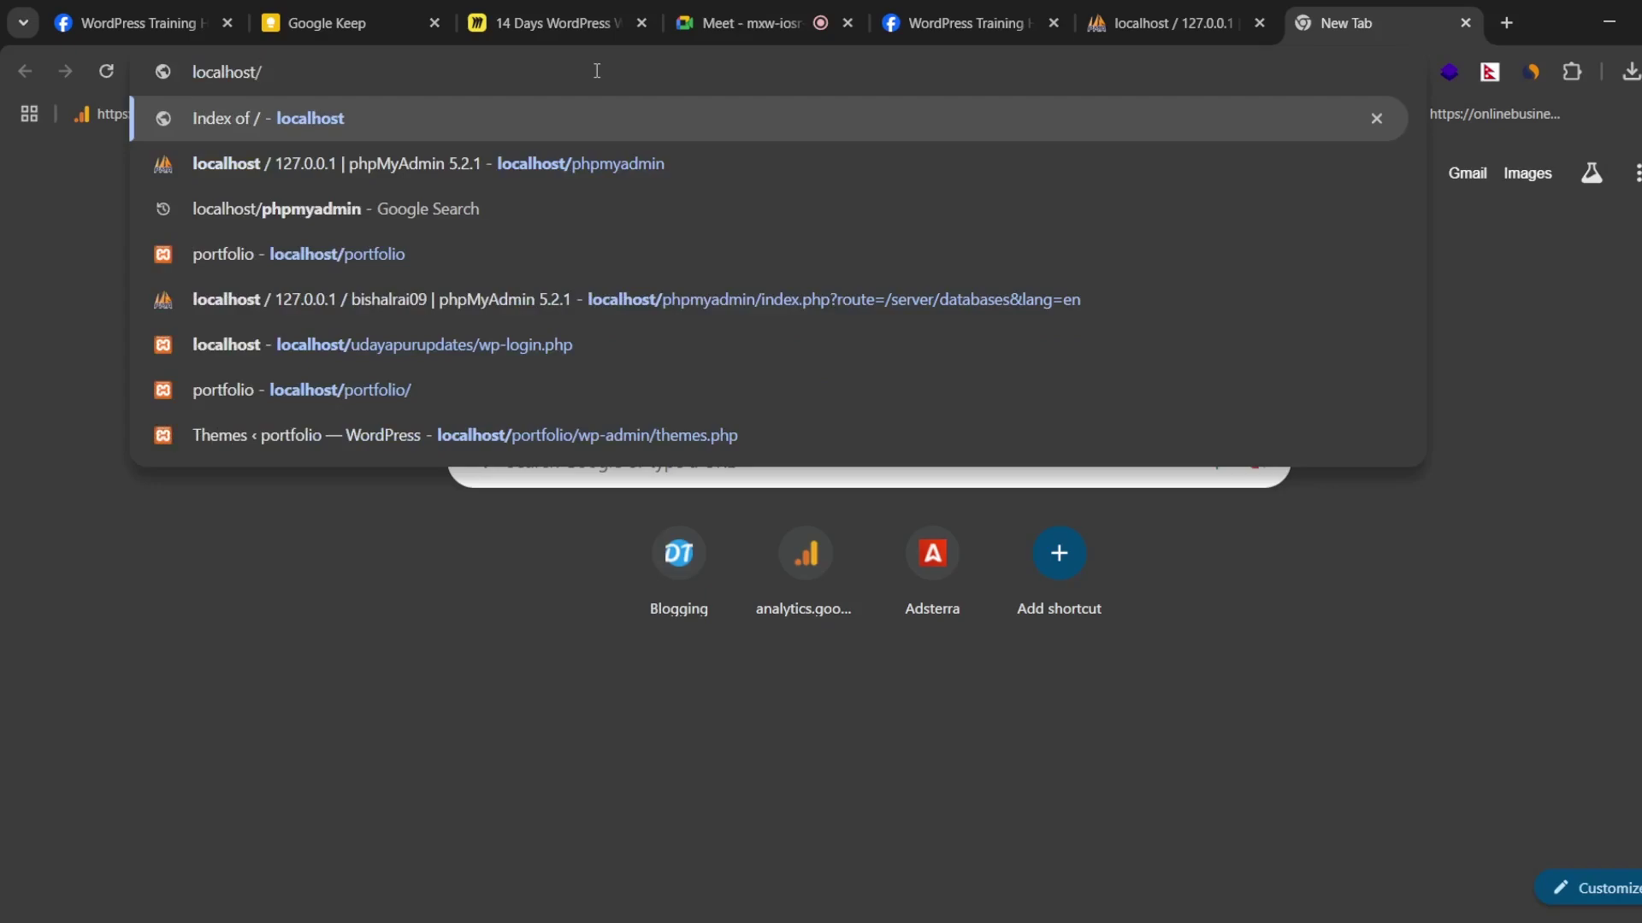
pyautogui.write('bishal')
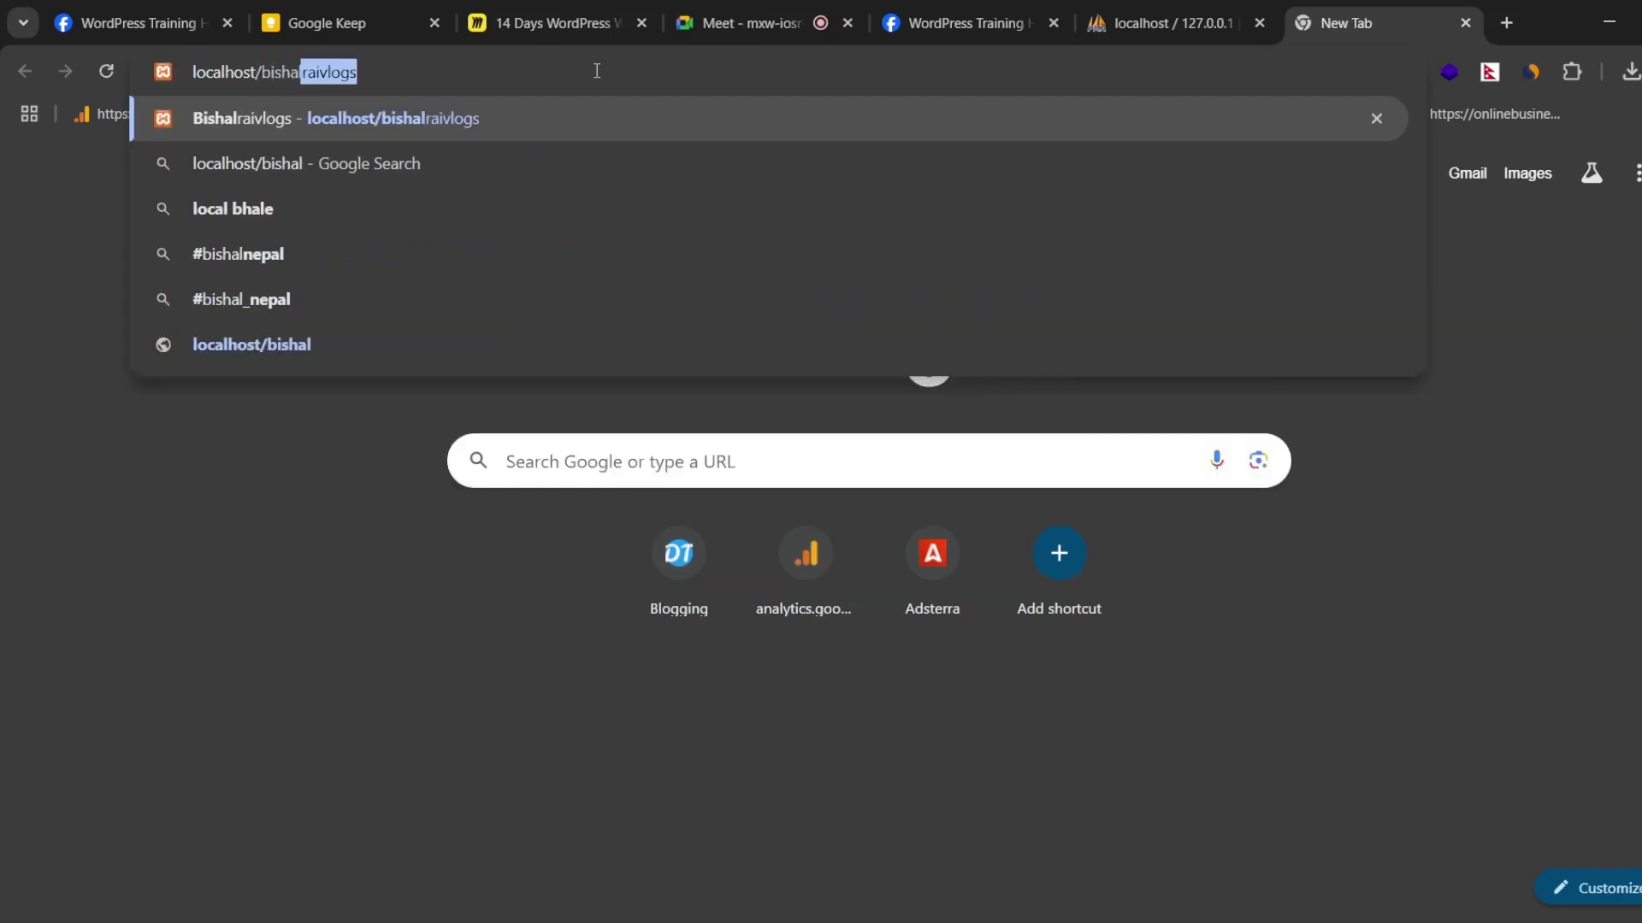
pyautogui.write('rai')
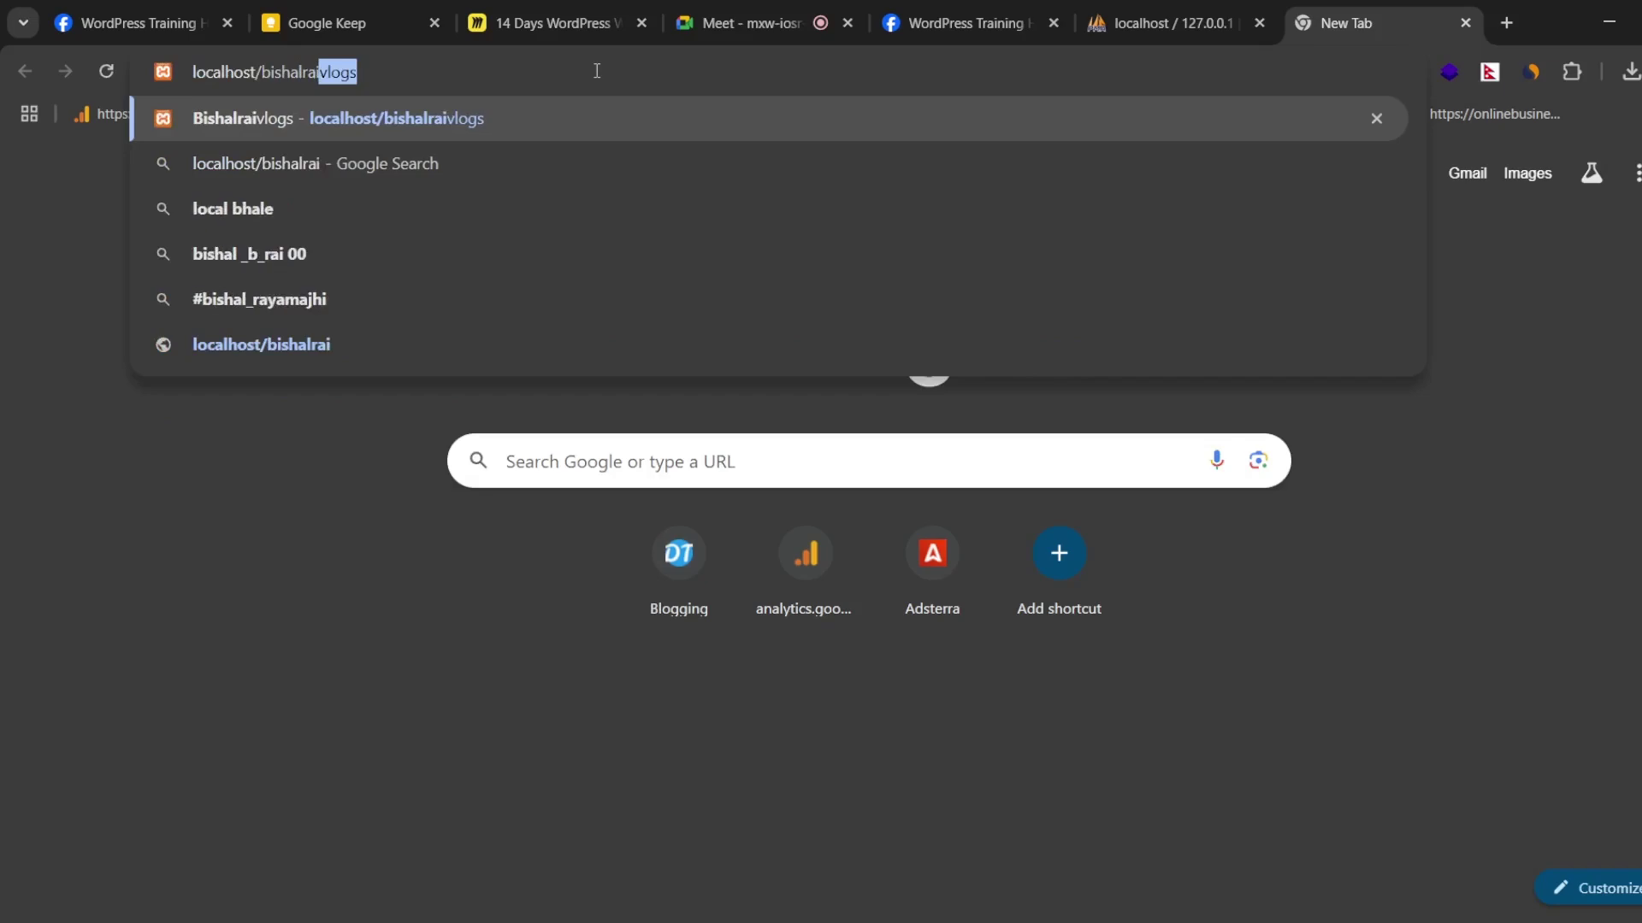
pyautogui.write('09')
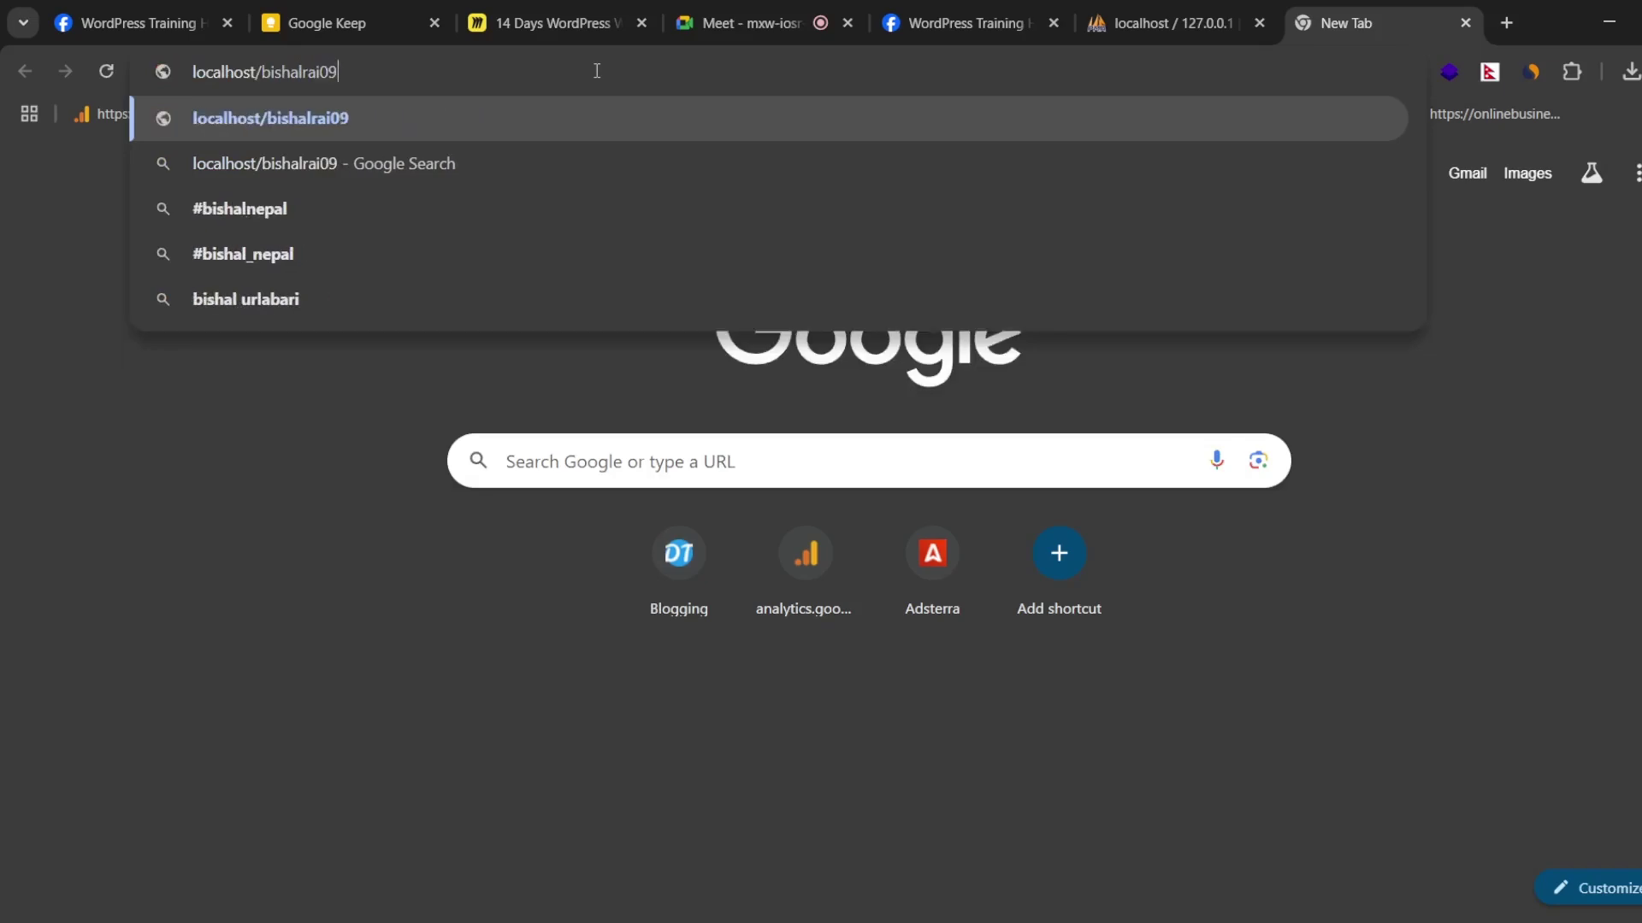
pyautogui.press('Return')
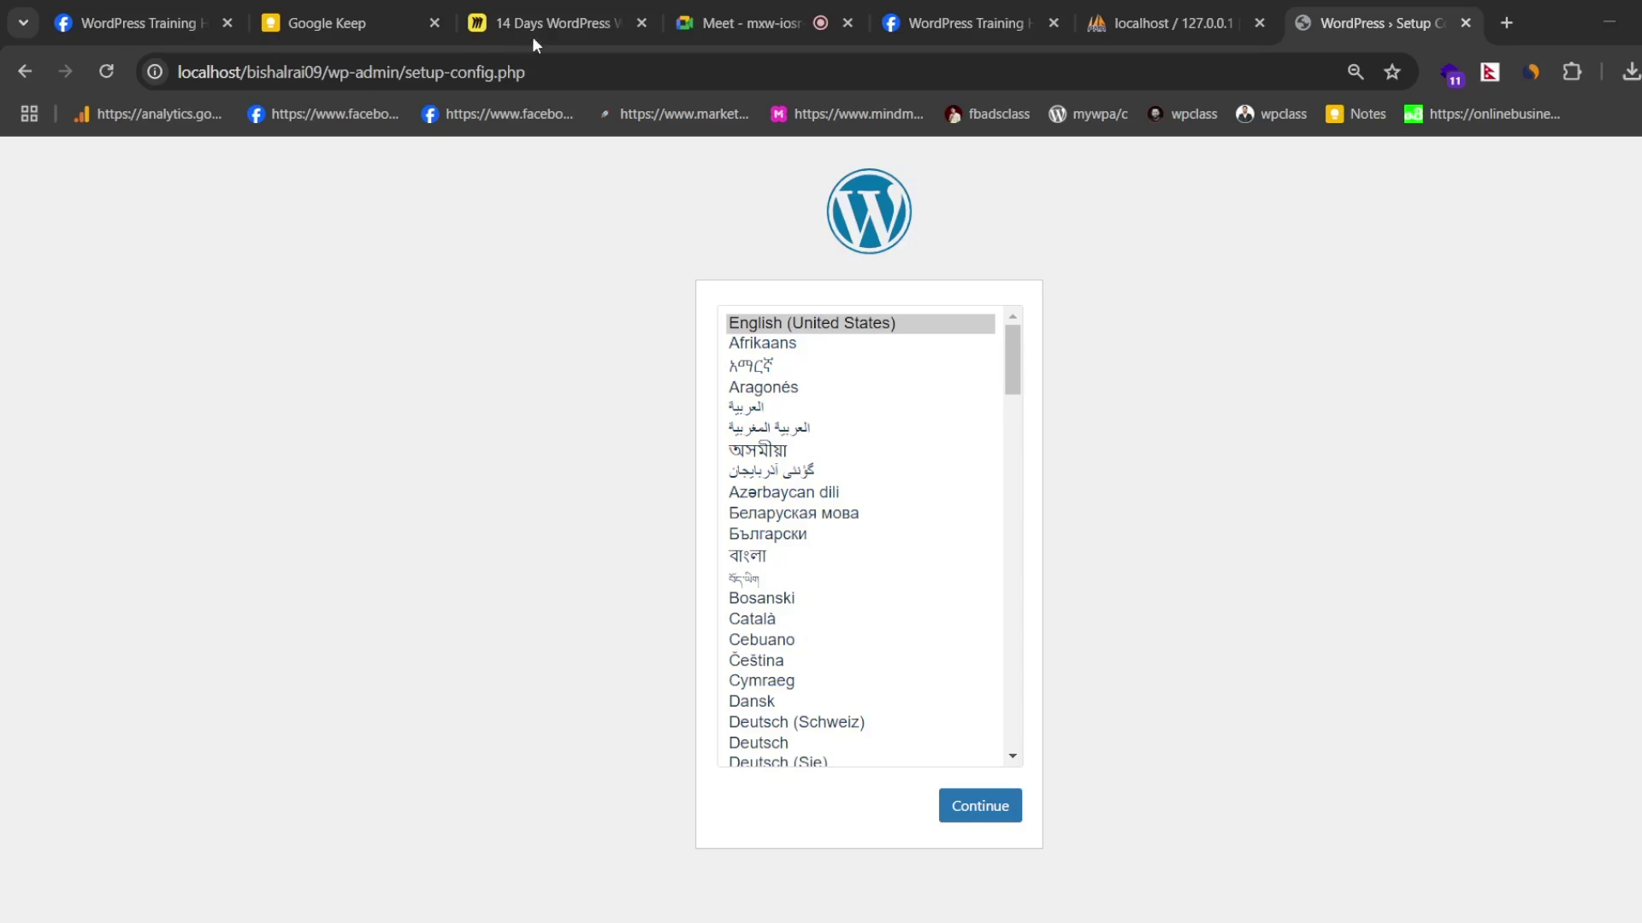
# - Keep English (United States), review the database name, username and password requirements, and continue
pyautogui.click(632, 14)
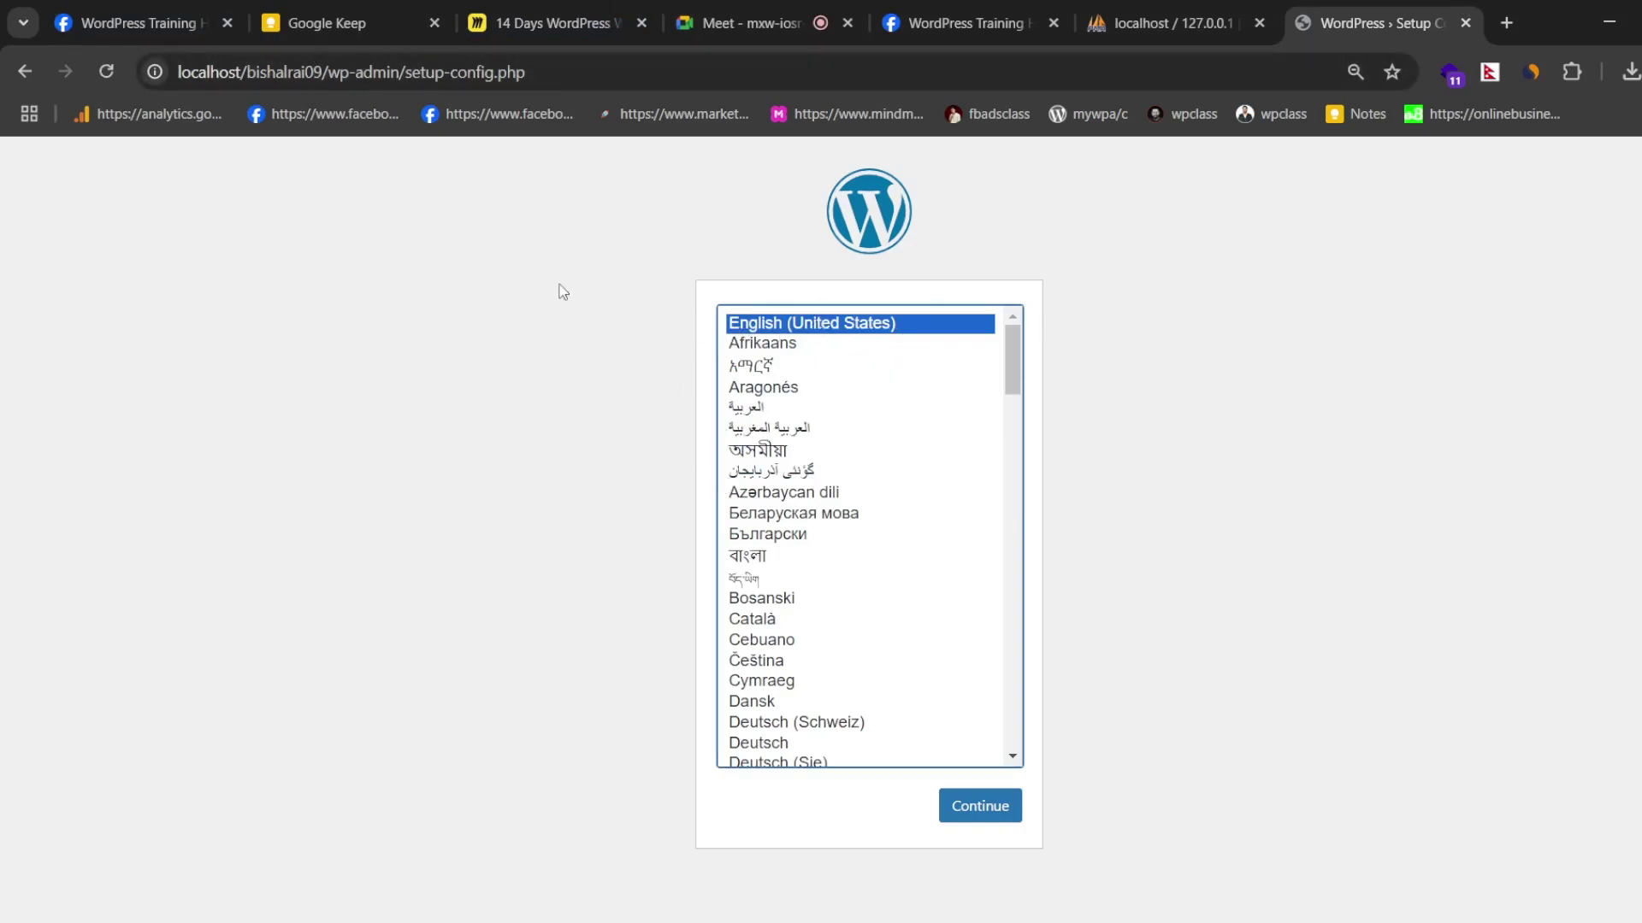
pyautogui.click(982, 816)
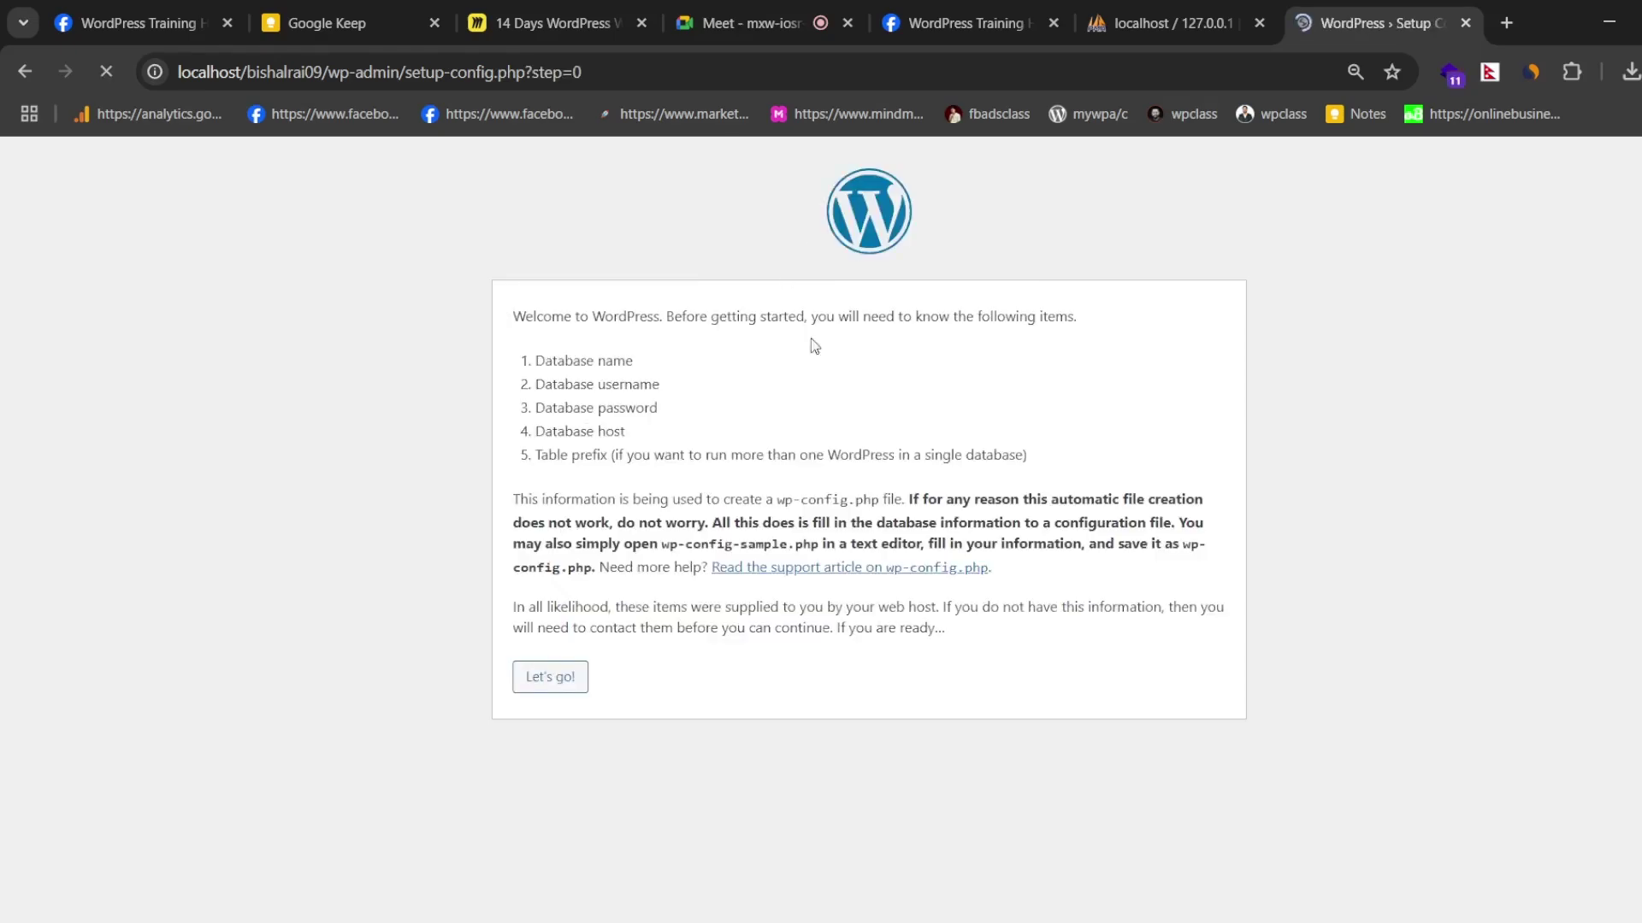
pyautogui.moveTo(536, 357); pyautogui.dragTo(699, 387)
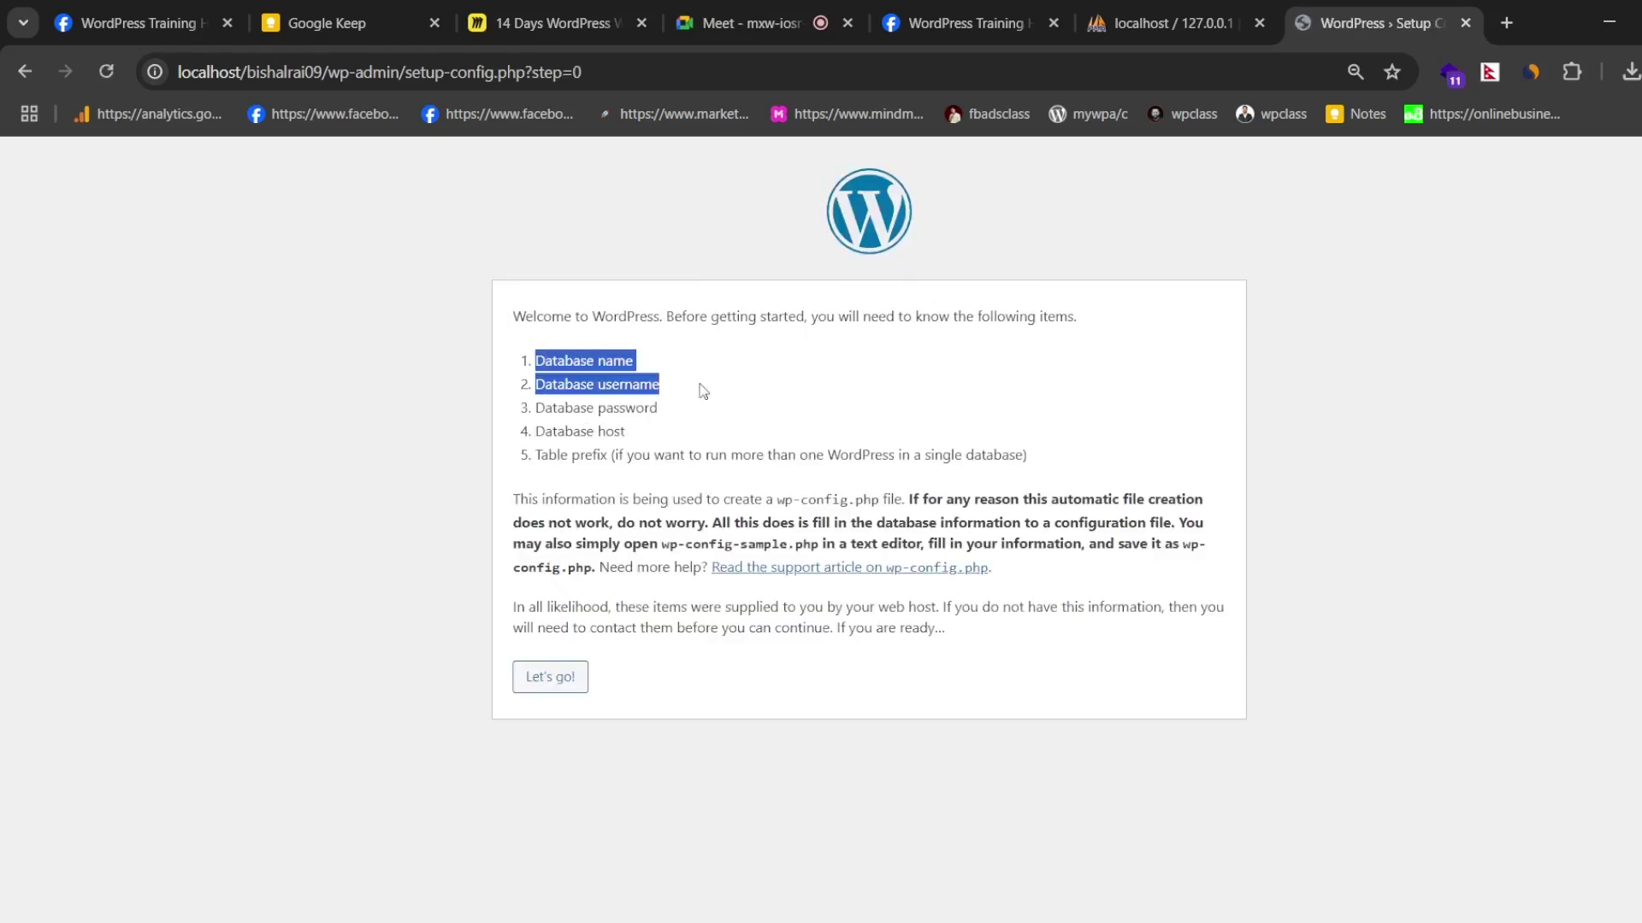
pyautogui.click(545, 382)
pyautogui.moveTo(532, 362); pyautogui.dragTo(740, 400)
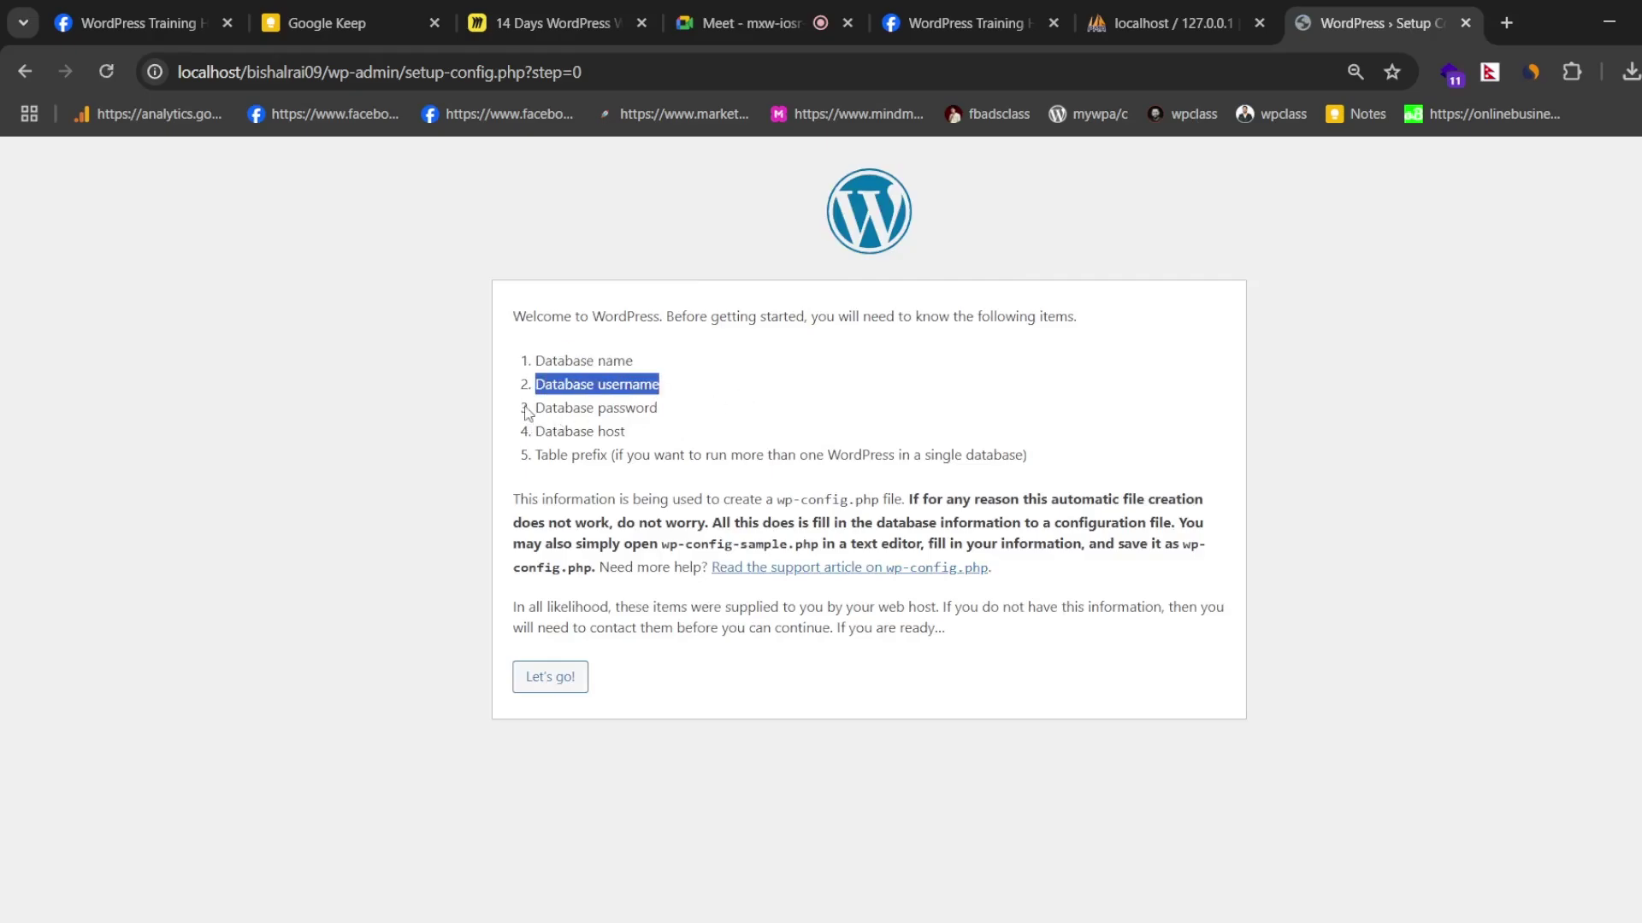
pyautogui.moveTo(527, 408); pyautogui.dragTo(708, 415)
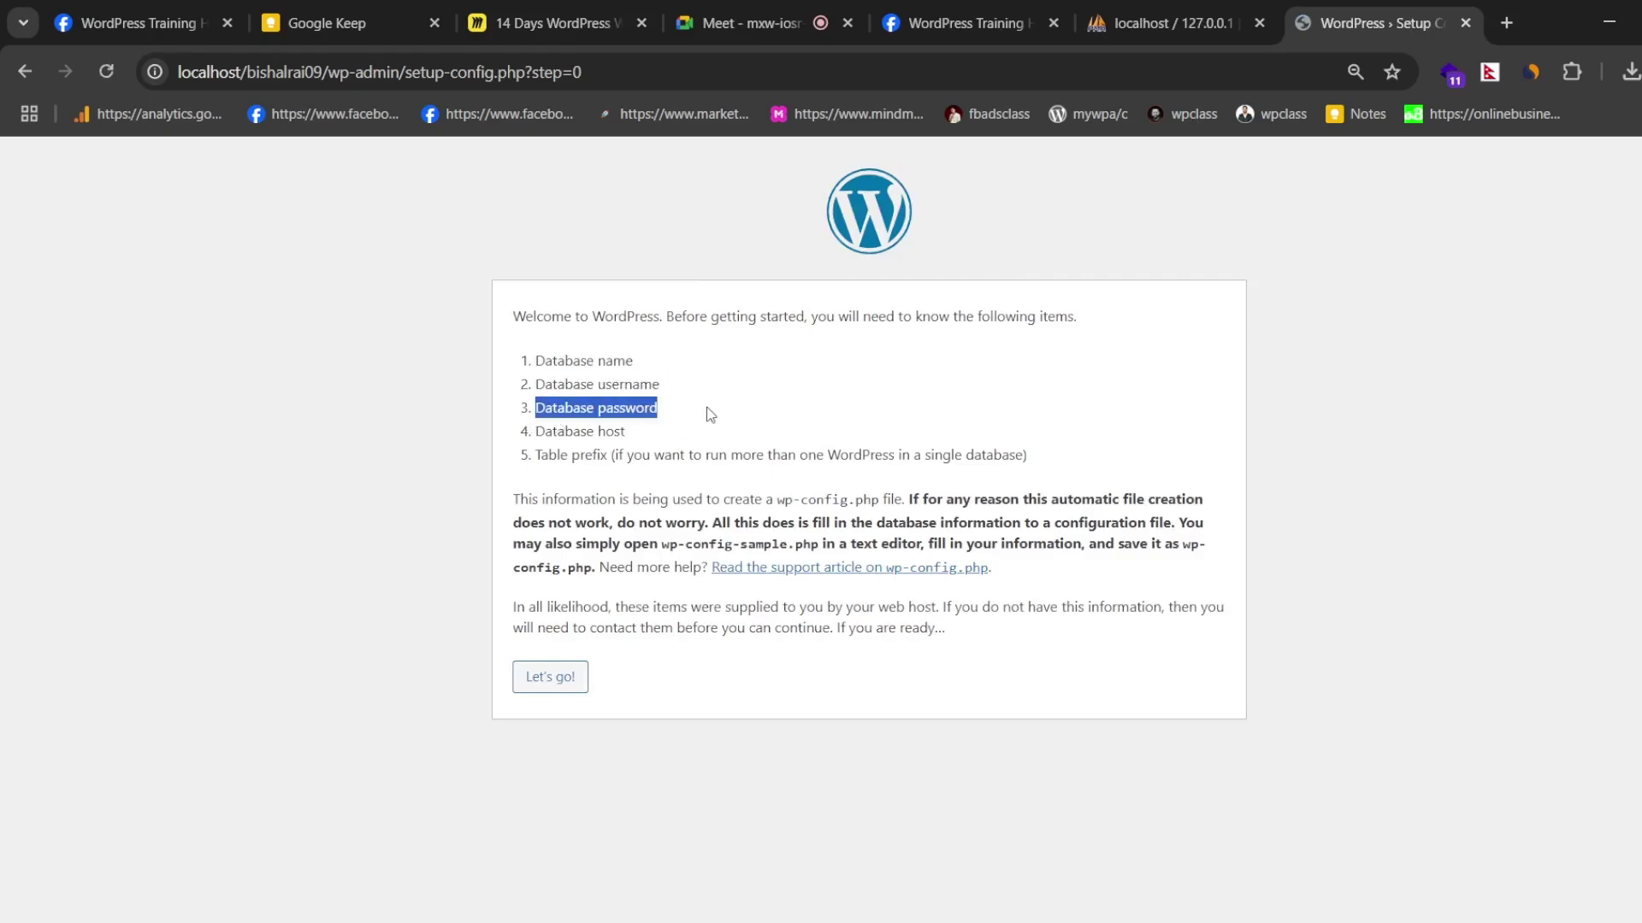
pyautogui.click(550, 684)
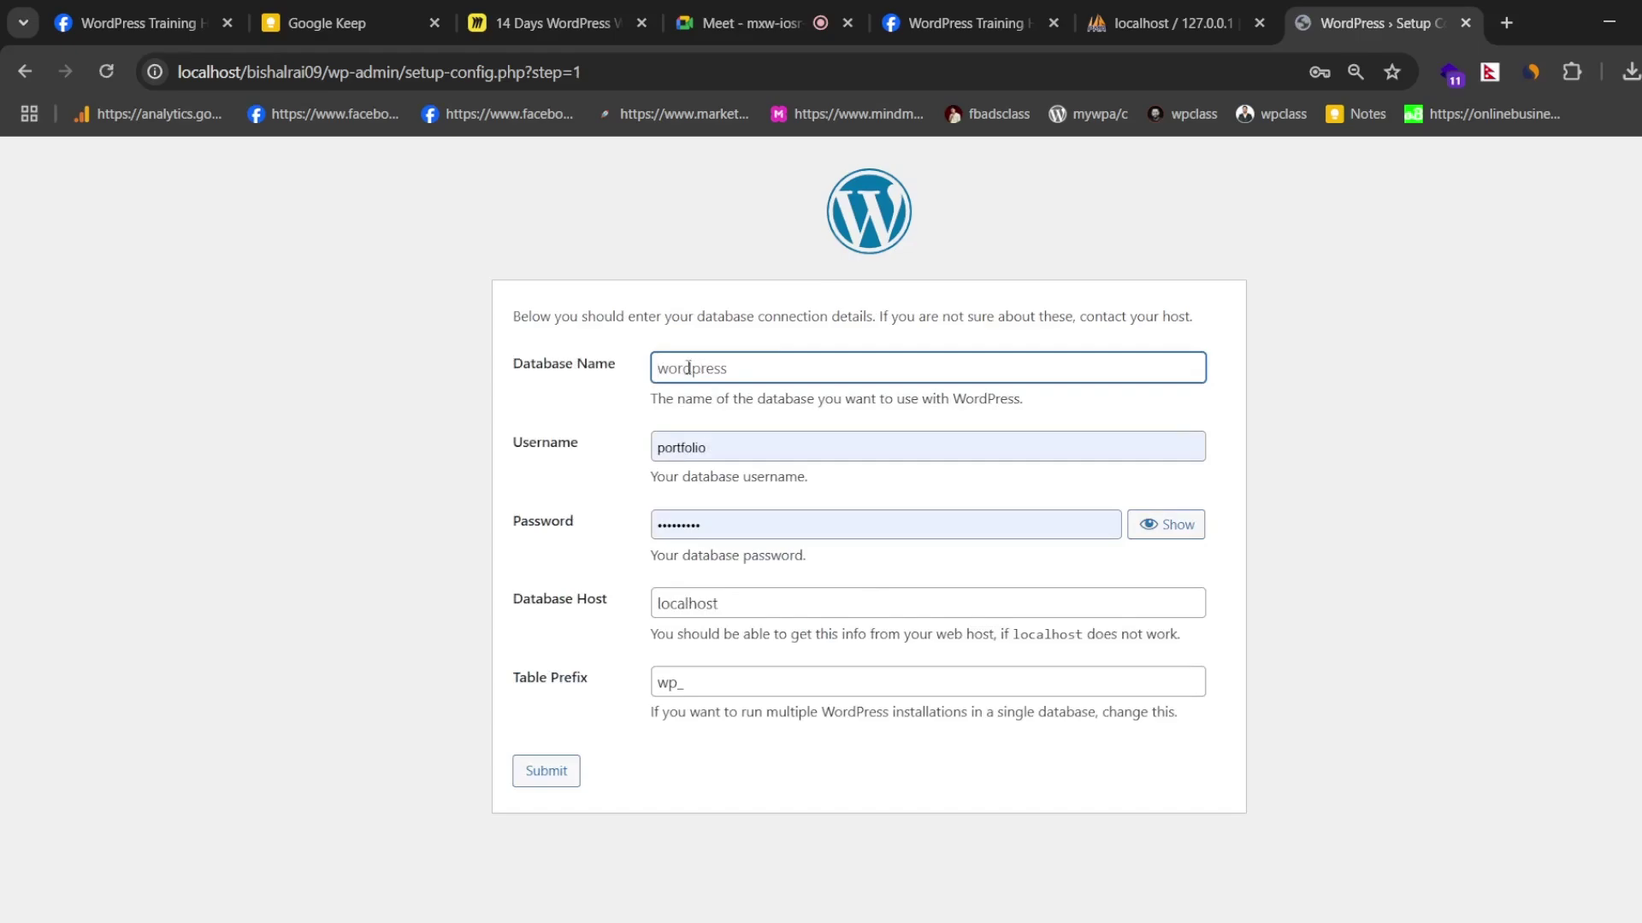
# - Enter the site's database name in the Database Name field, briefly checking the video meeting
pyautogui.write('bishal')
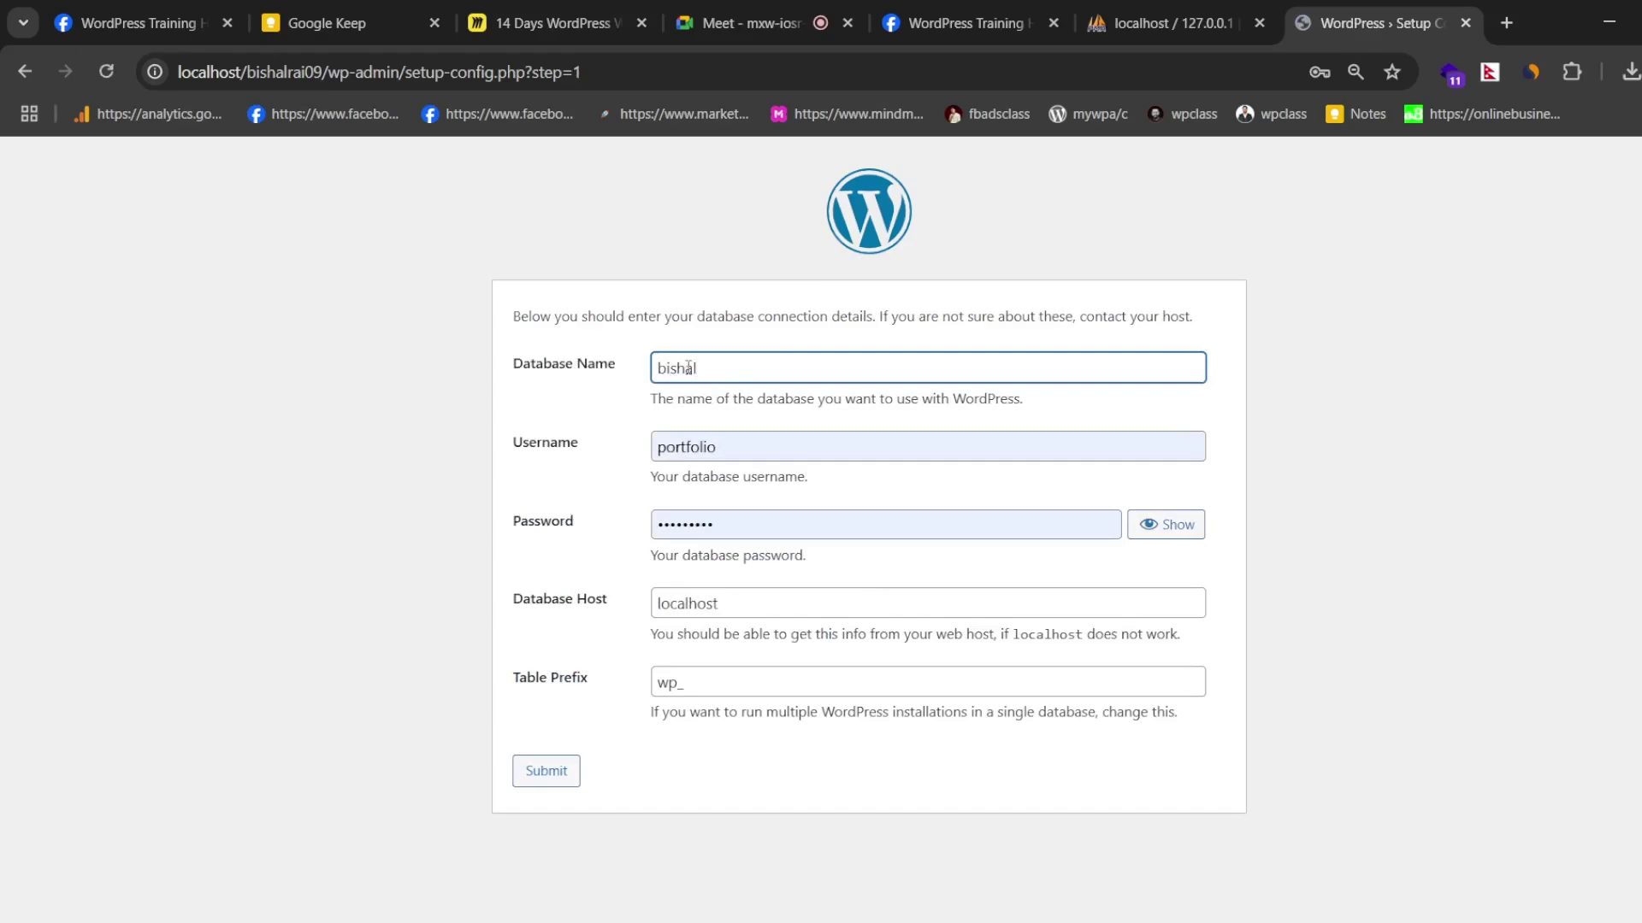
pyautogui.write(' rai')
pyautogui.press('BackSpace')
pyautogui.press('BackSpace')
pyautogui.press('BackSpace')
pyautogui.write('ra')
pyautogui.doubleClick(737, 446)
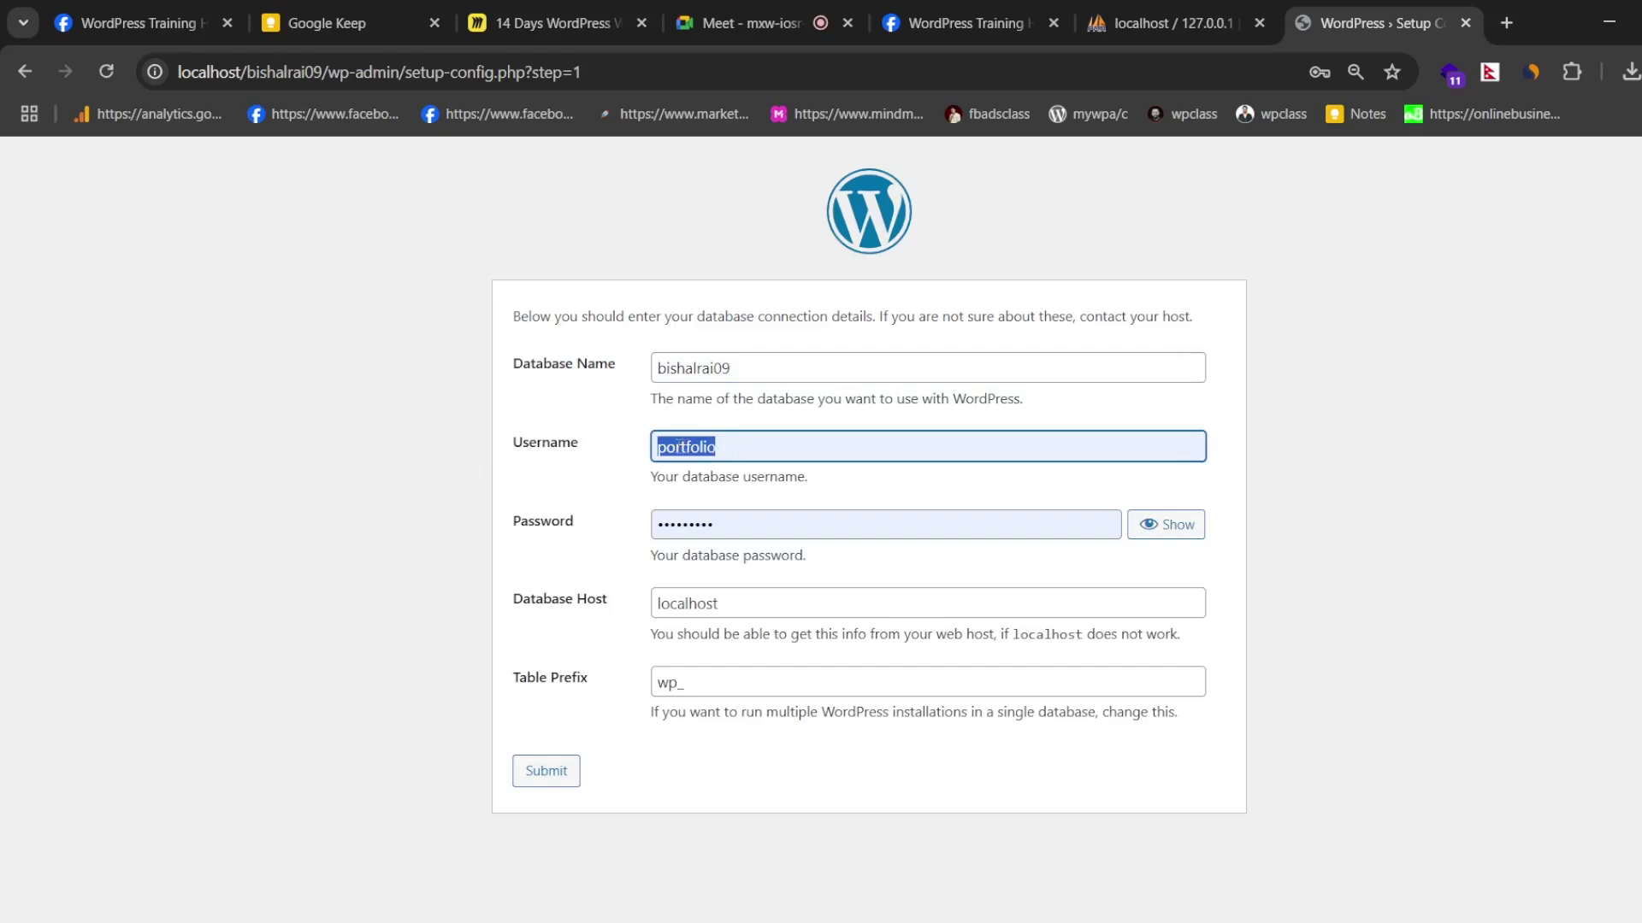
pyautogui.click(759, 12)
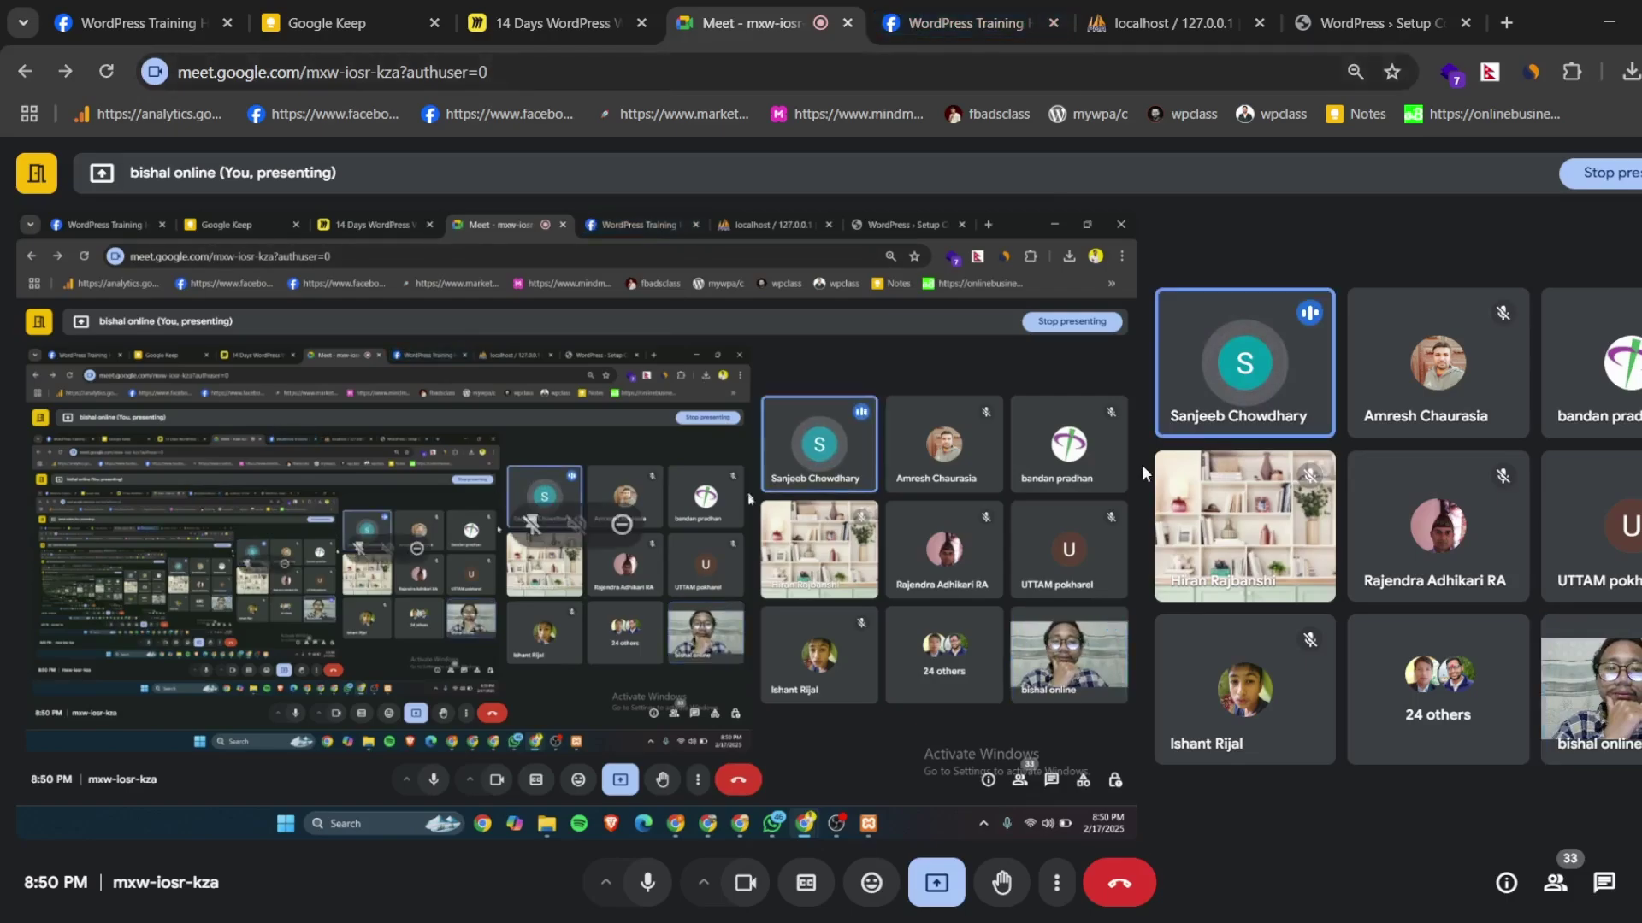
pyautogui.moveTo(1254, 383)
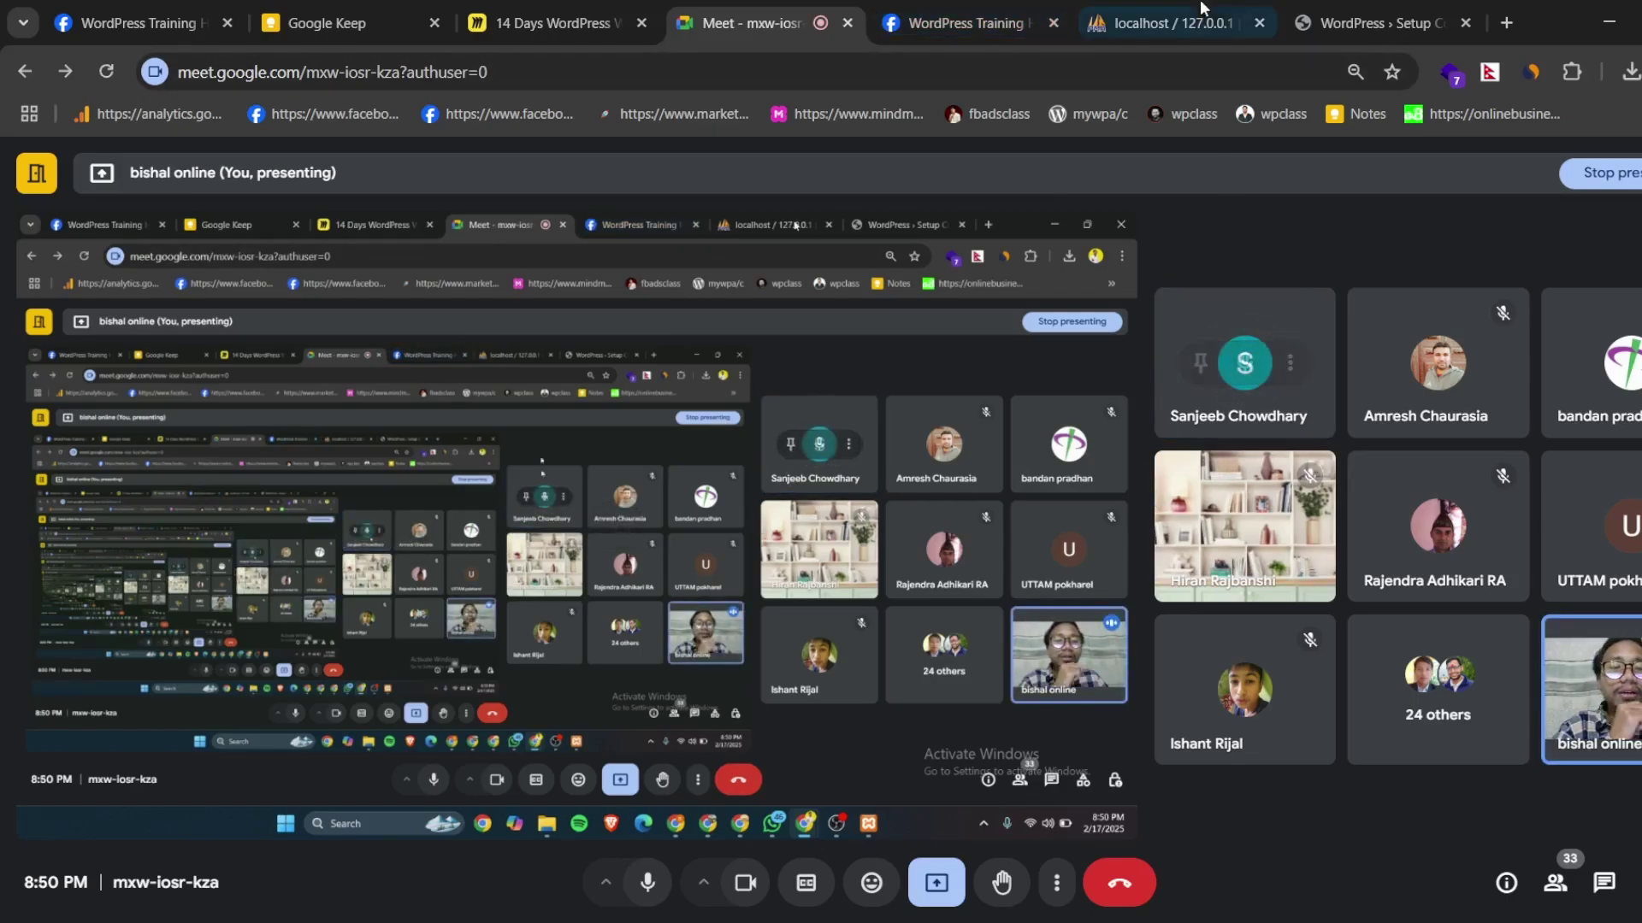
pyautogui.click(1368, 24)
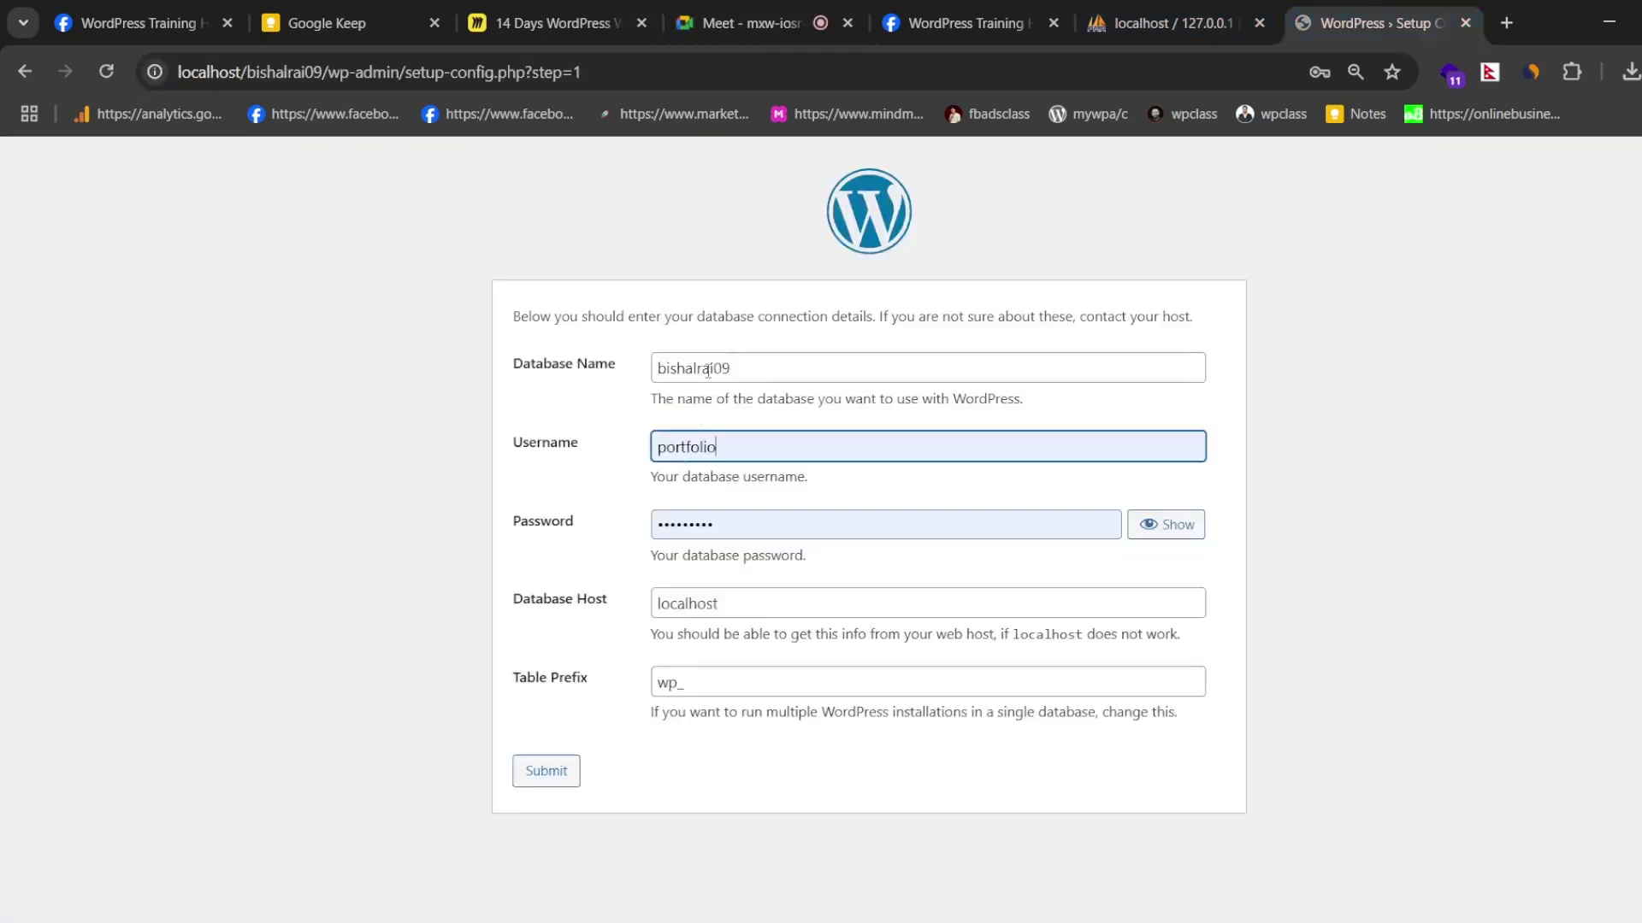
# - Compare the Database Name value with the bishalrai09 entry in phpMyAdmin's database list
pyautogui.doubleClick(724, 368)
pyautogui.doubleClick(748, 444)
pyautogui.moveTo(513, 365); pyautogui.dragTo(616, 371)
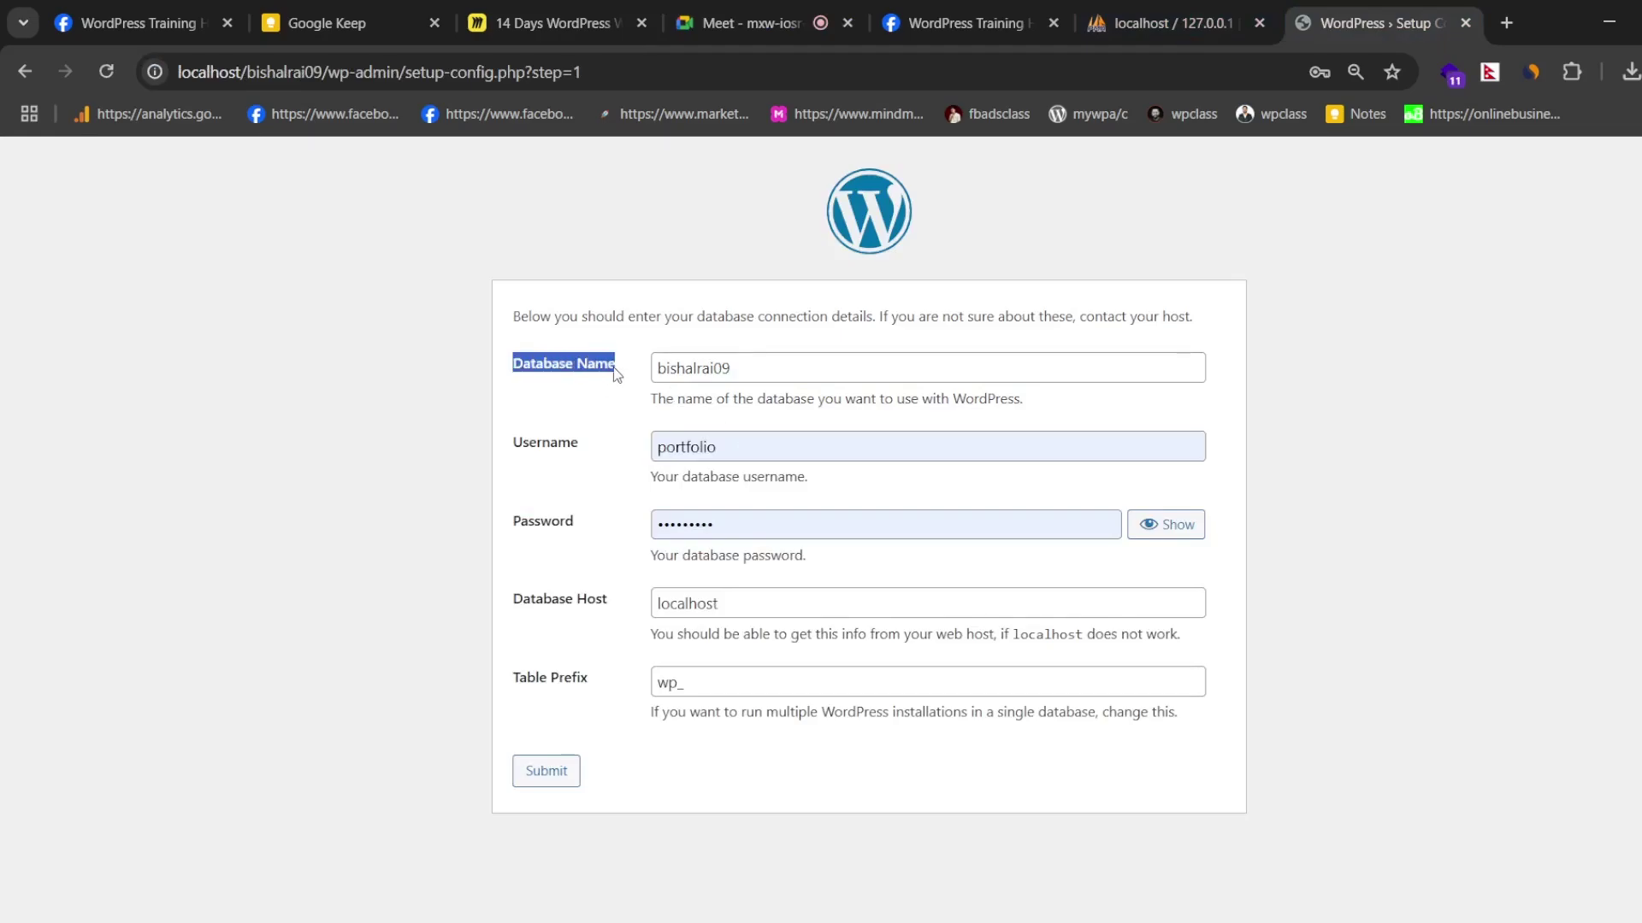
pyautogui.click(502, 364)
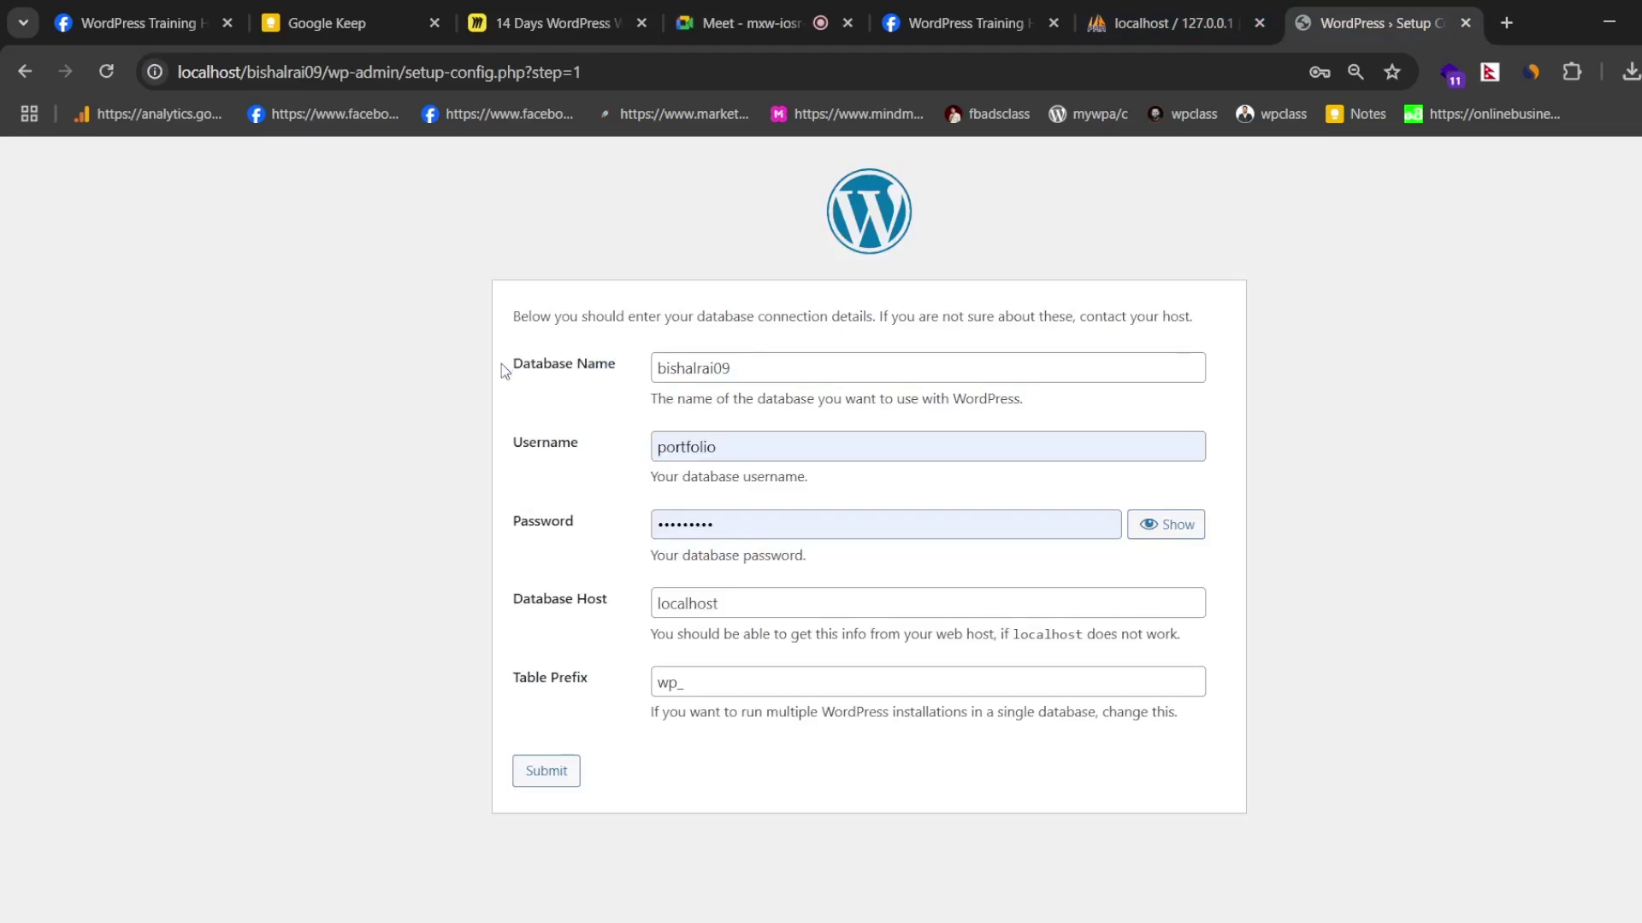
pyautogui.click(1182, 9)
pyautogui.moveTo(156, 339); pyautogui.dragTo(49, 335)
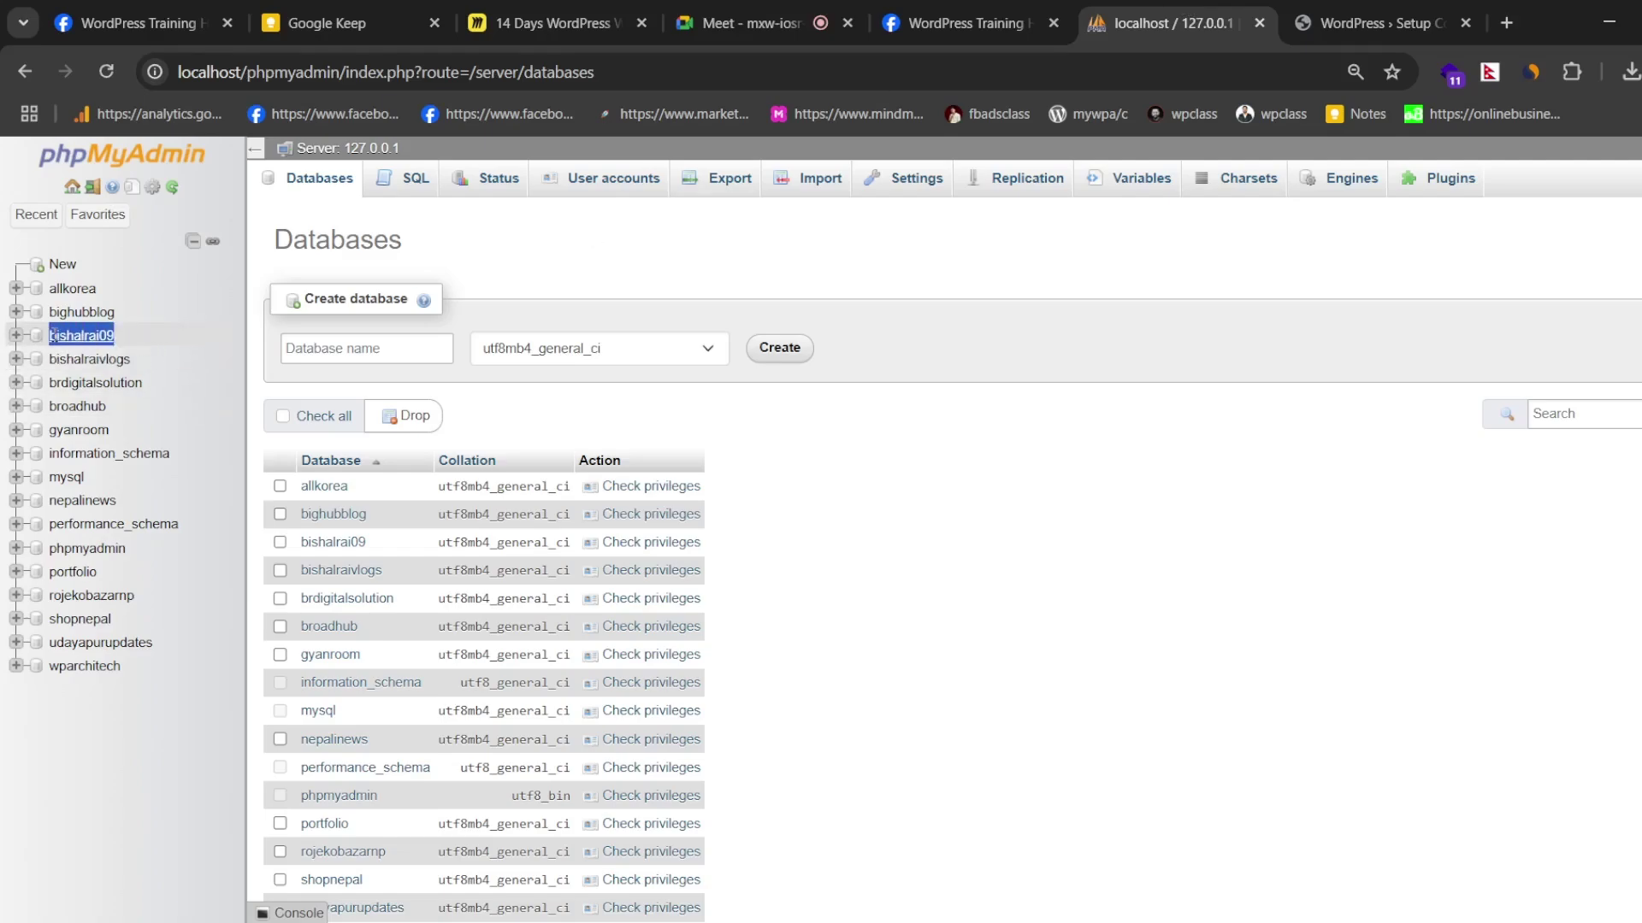
pyautogui.click(1368, 17)
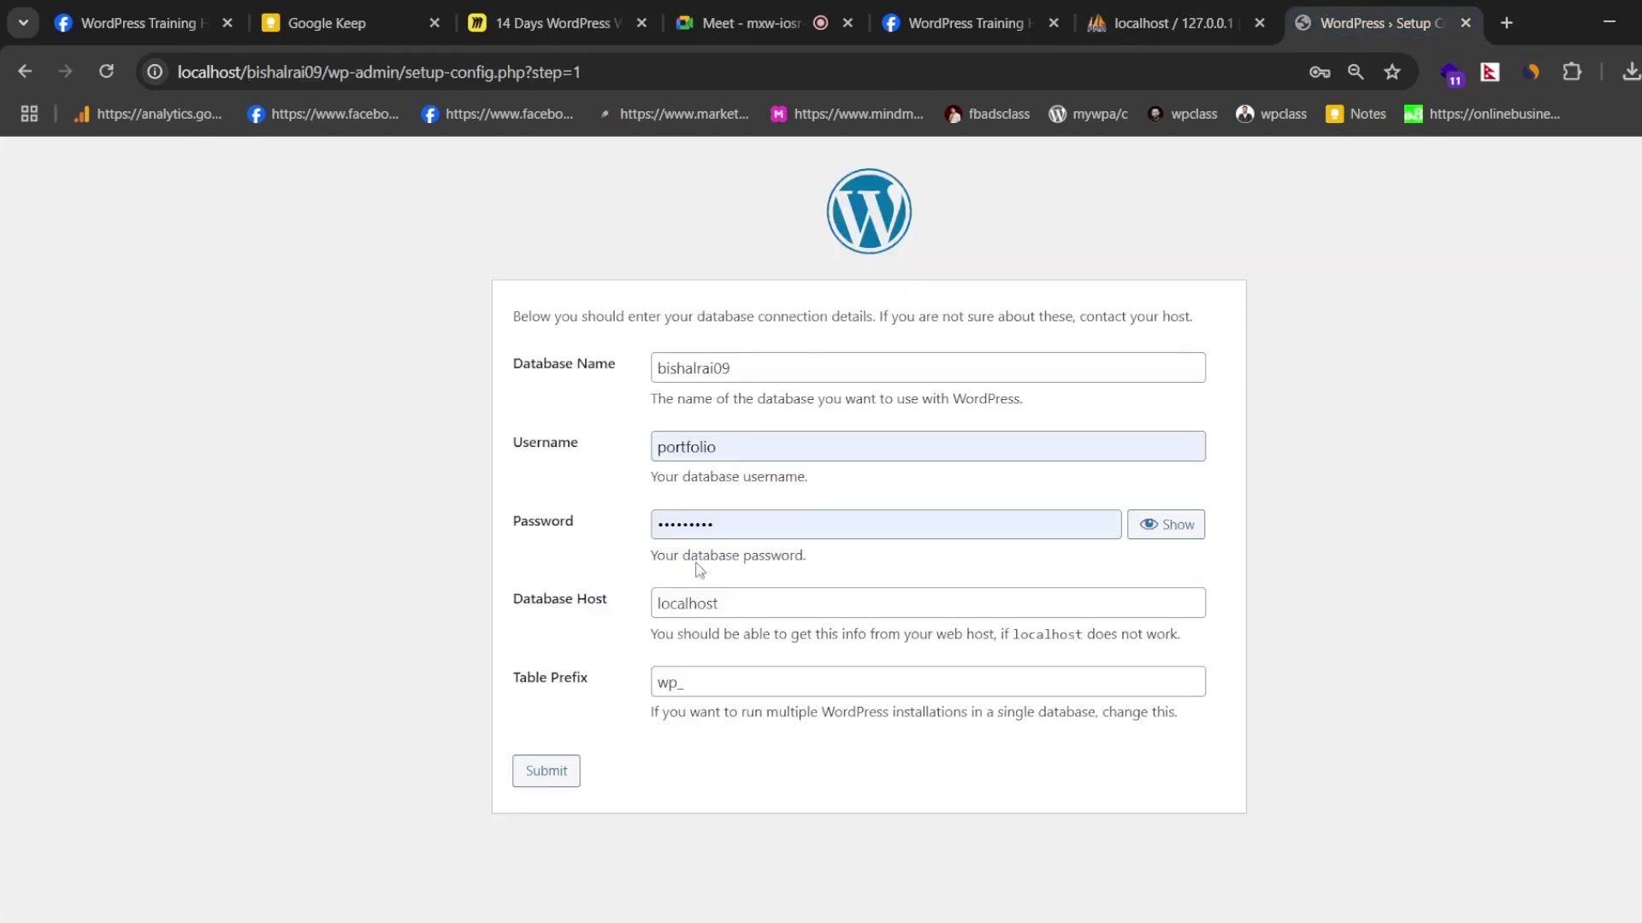
# - Change the Username to root, empty the Password field, and keep the wp_ table prefix
pyautogui.doubleClick(723, 436)
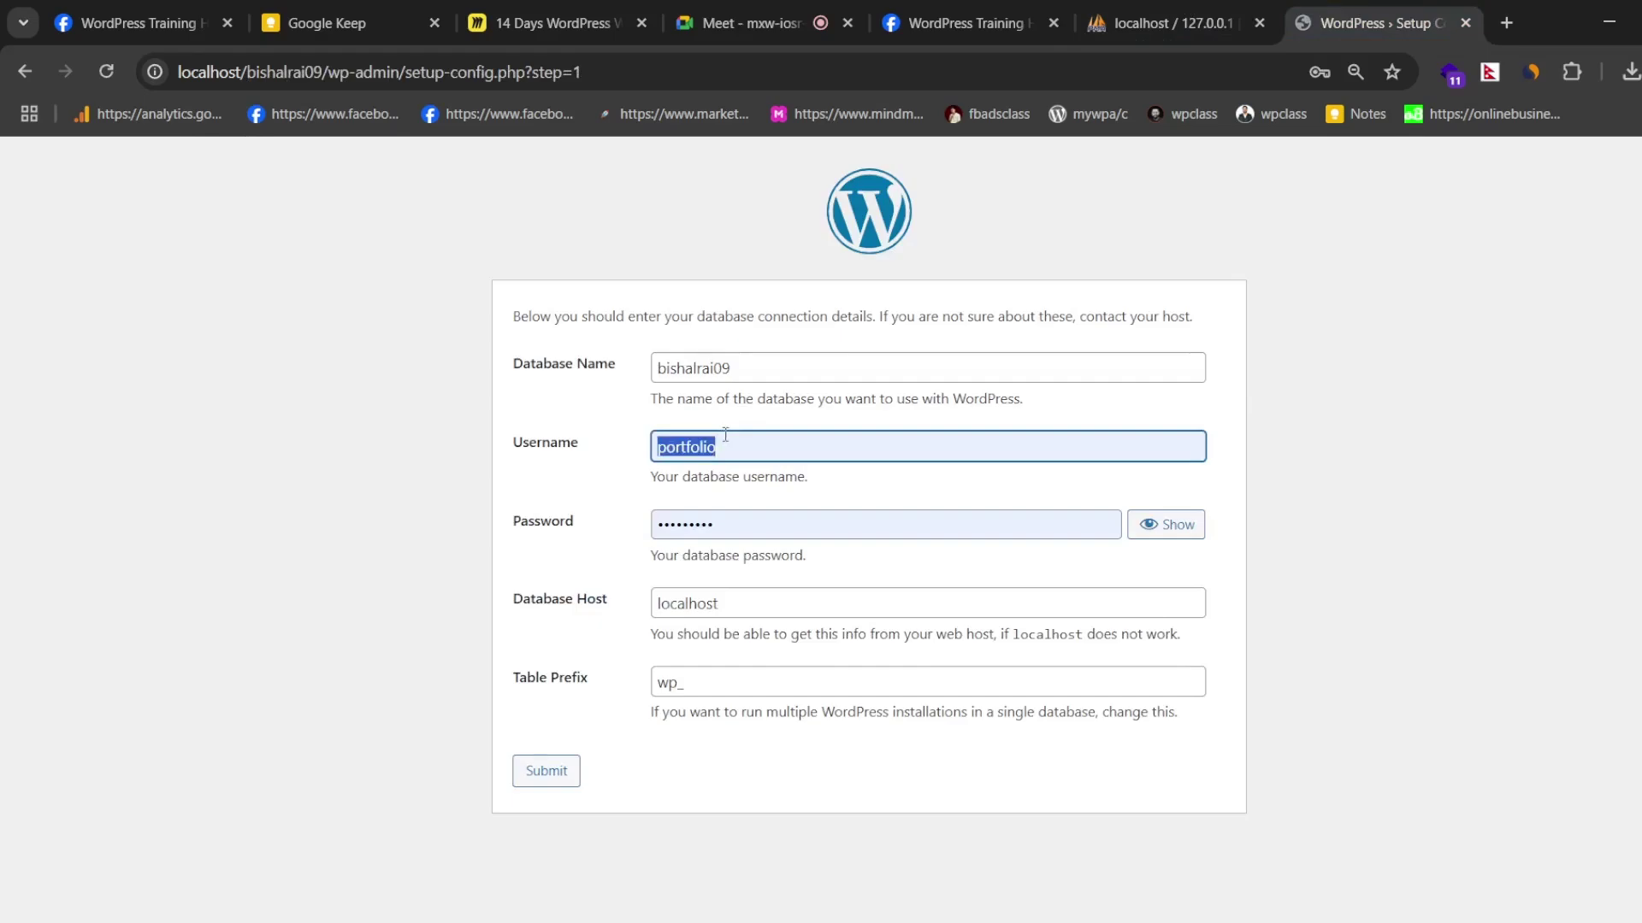
pyautogui.write('root')
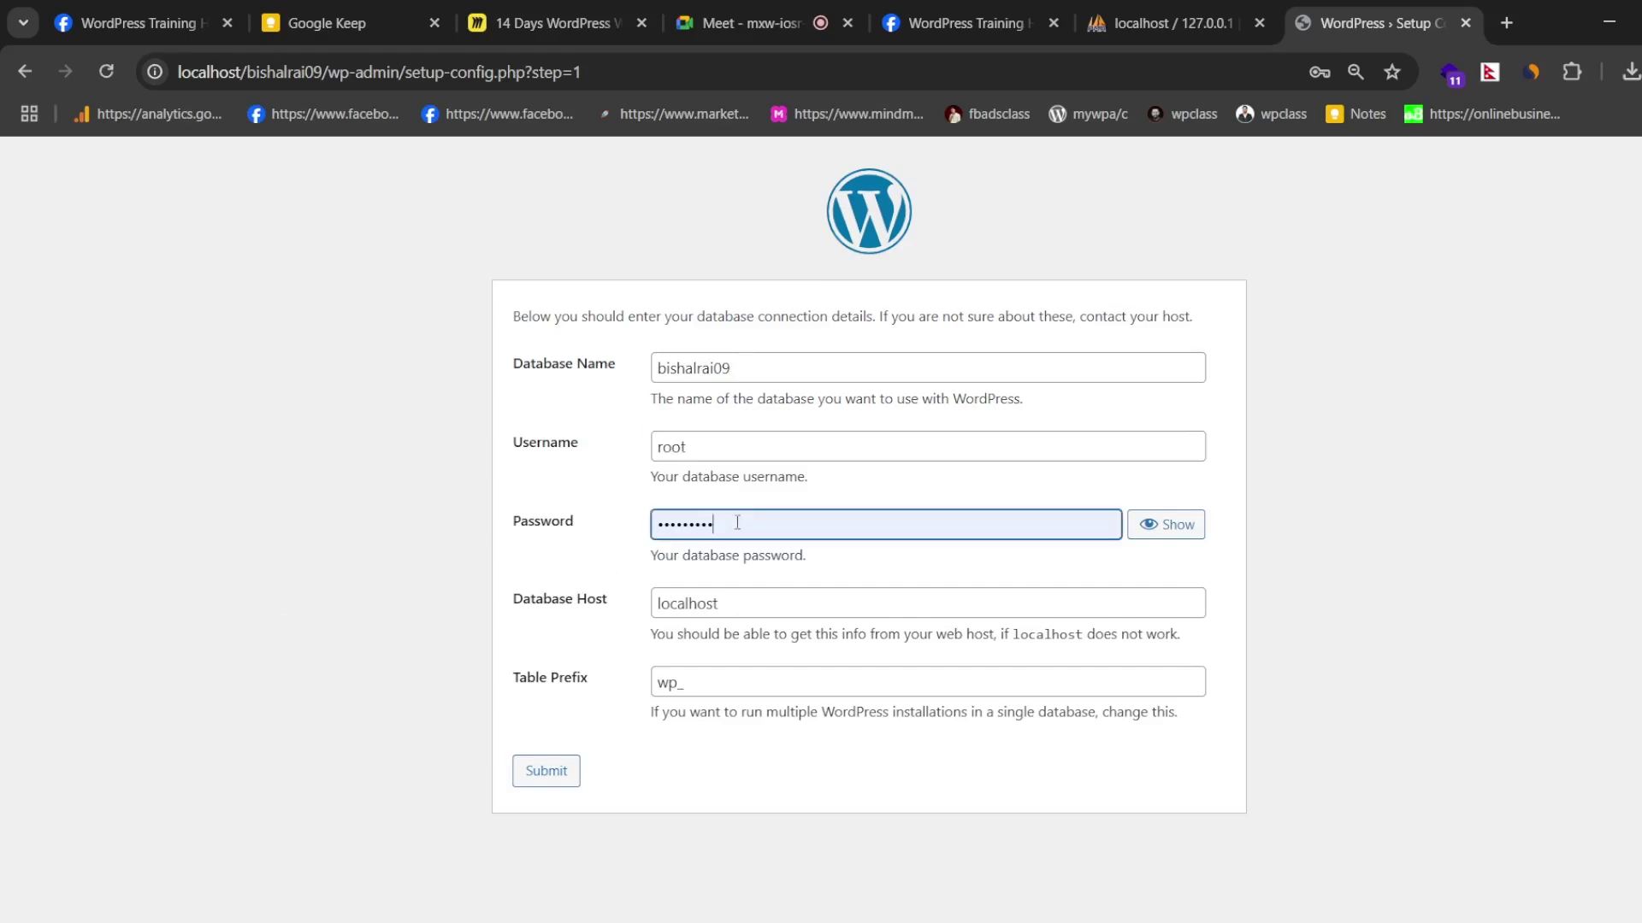
pyautogui.moveTo(733, 523); pyautogui.dragTo(624, 543)
pyautogui.press('BackSpace')
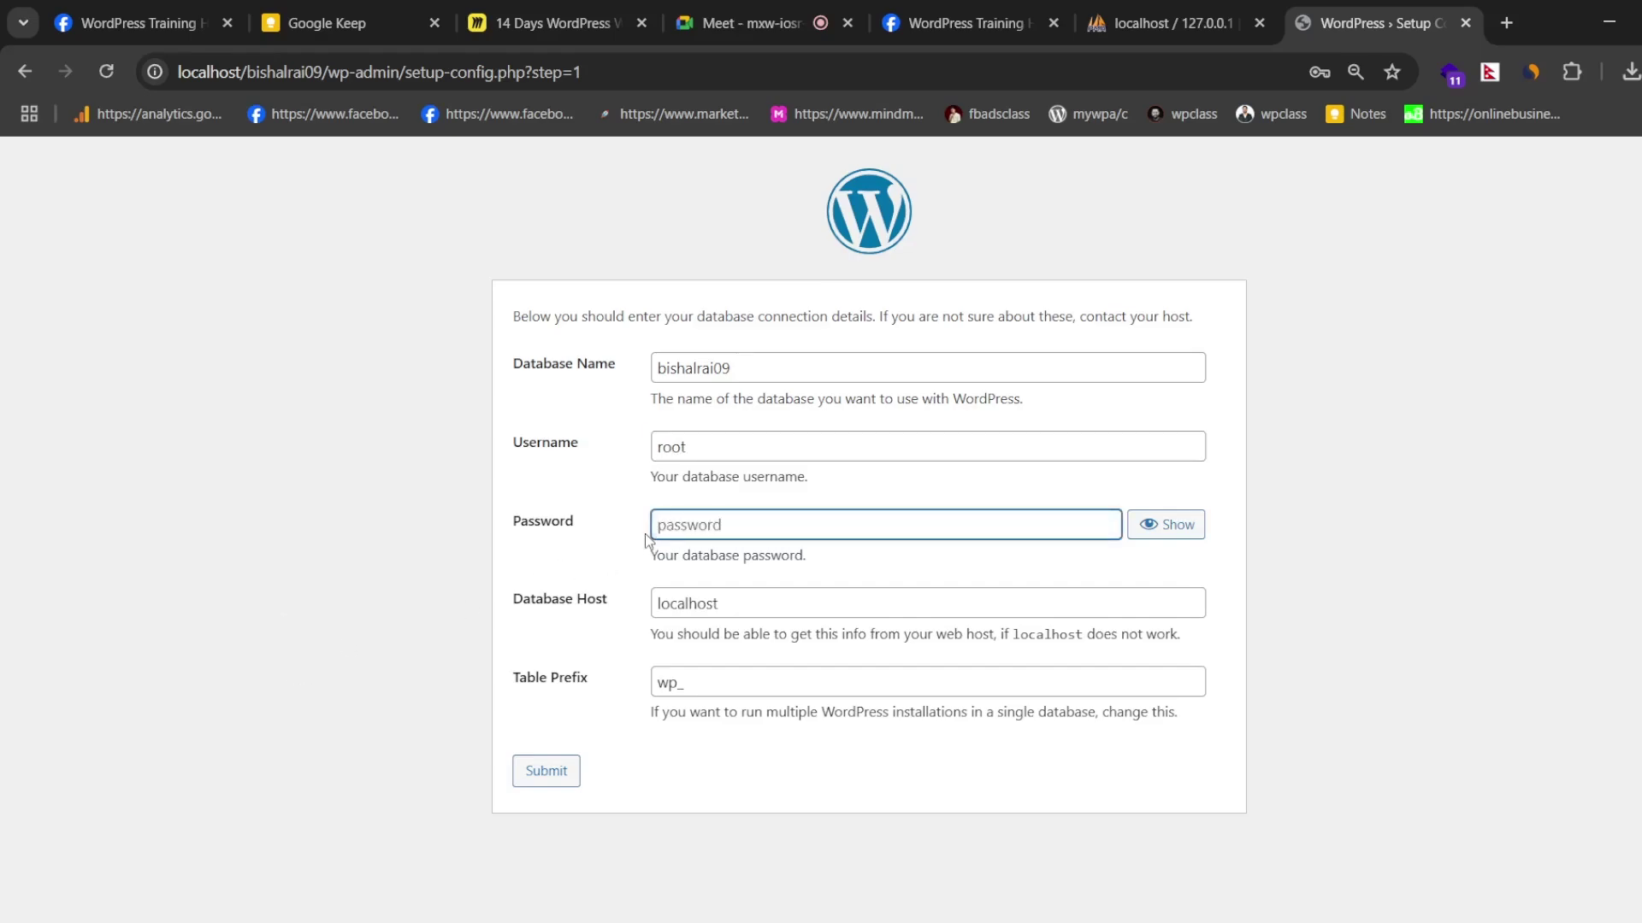
pyautogui.click(614, 563)
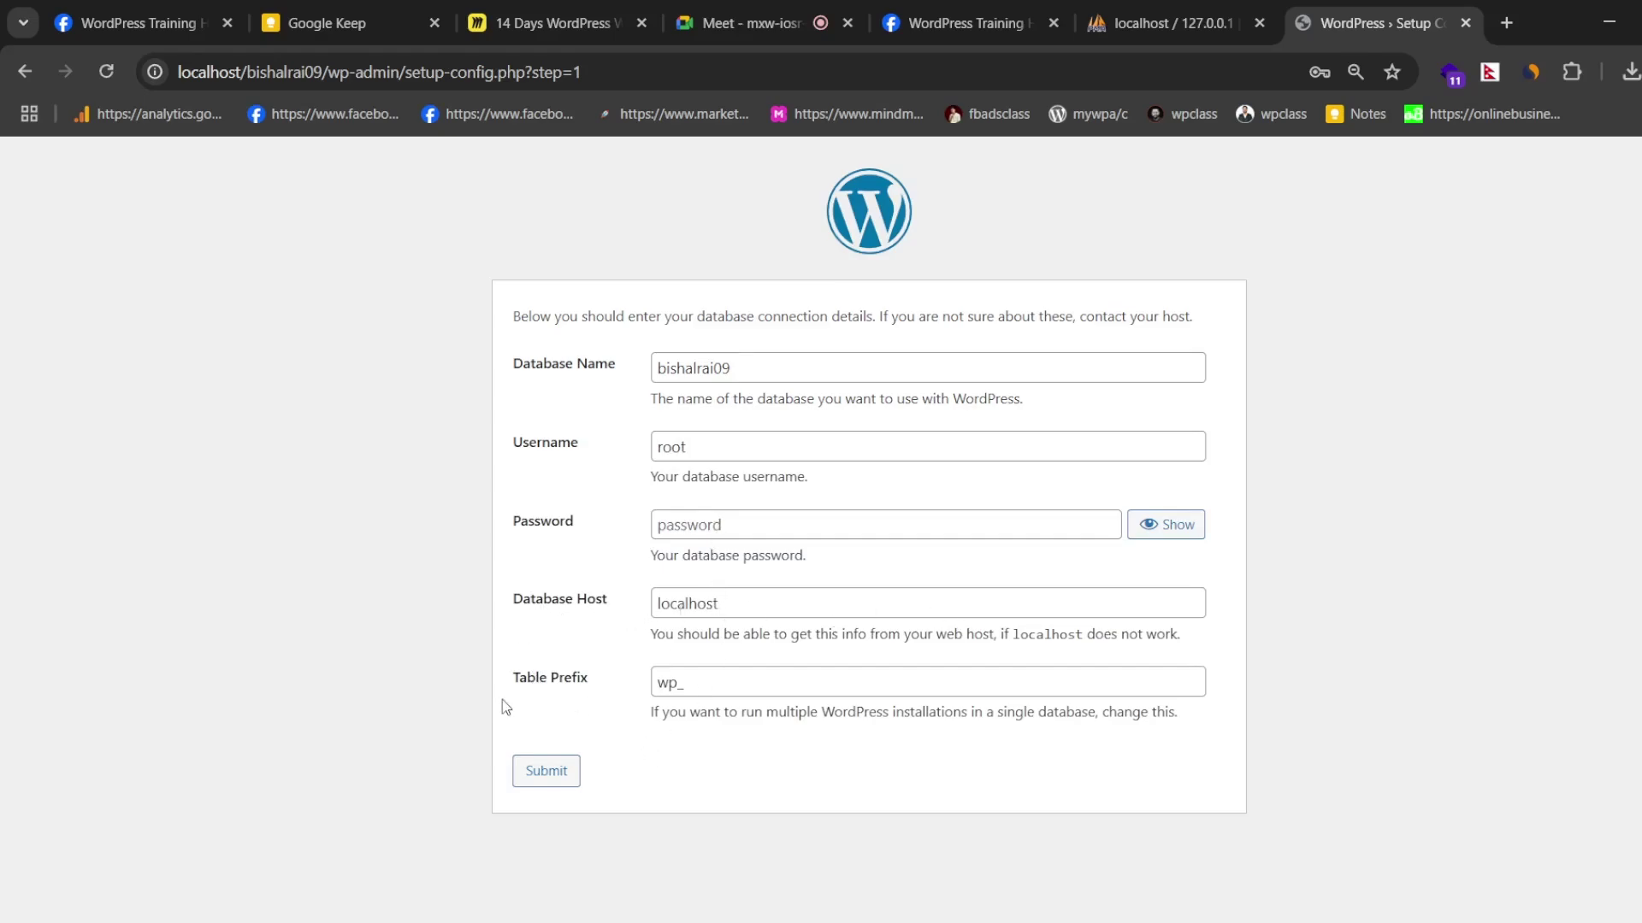
pyautogui.click(707, 686)
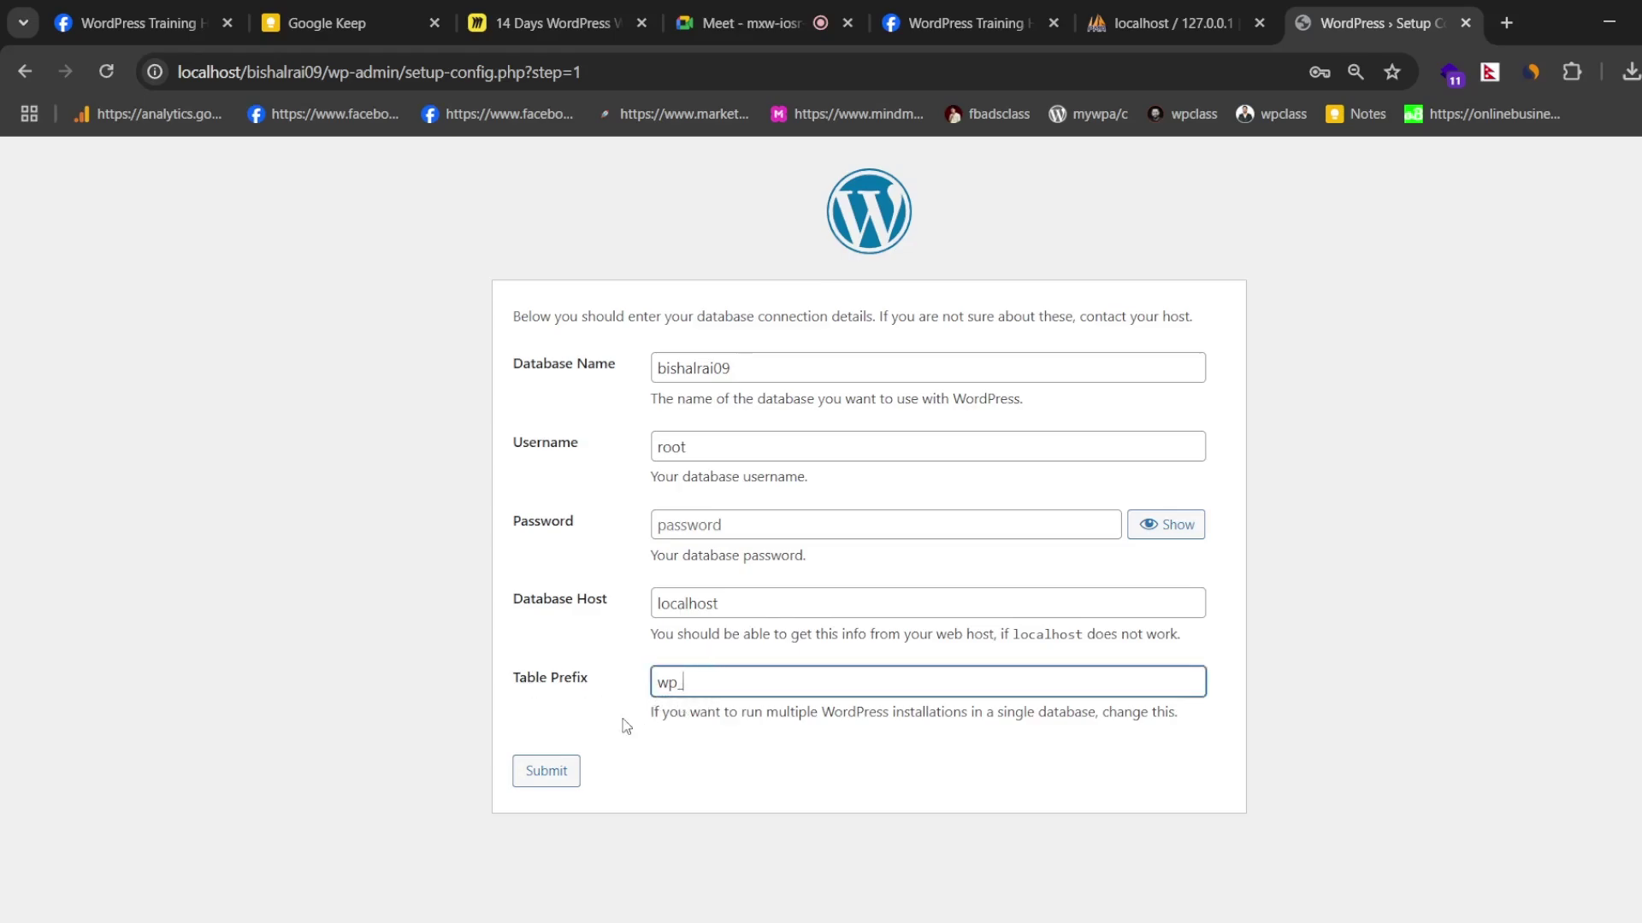
# - Point out wp-admin in the page address, then submit the database connection details
pyautogui.click(332, 69)
pyautogui.moveTo(332, 68); pyautogui.dragTo(401, 81)
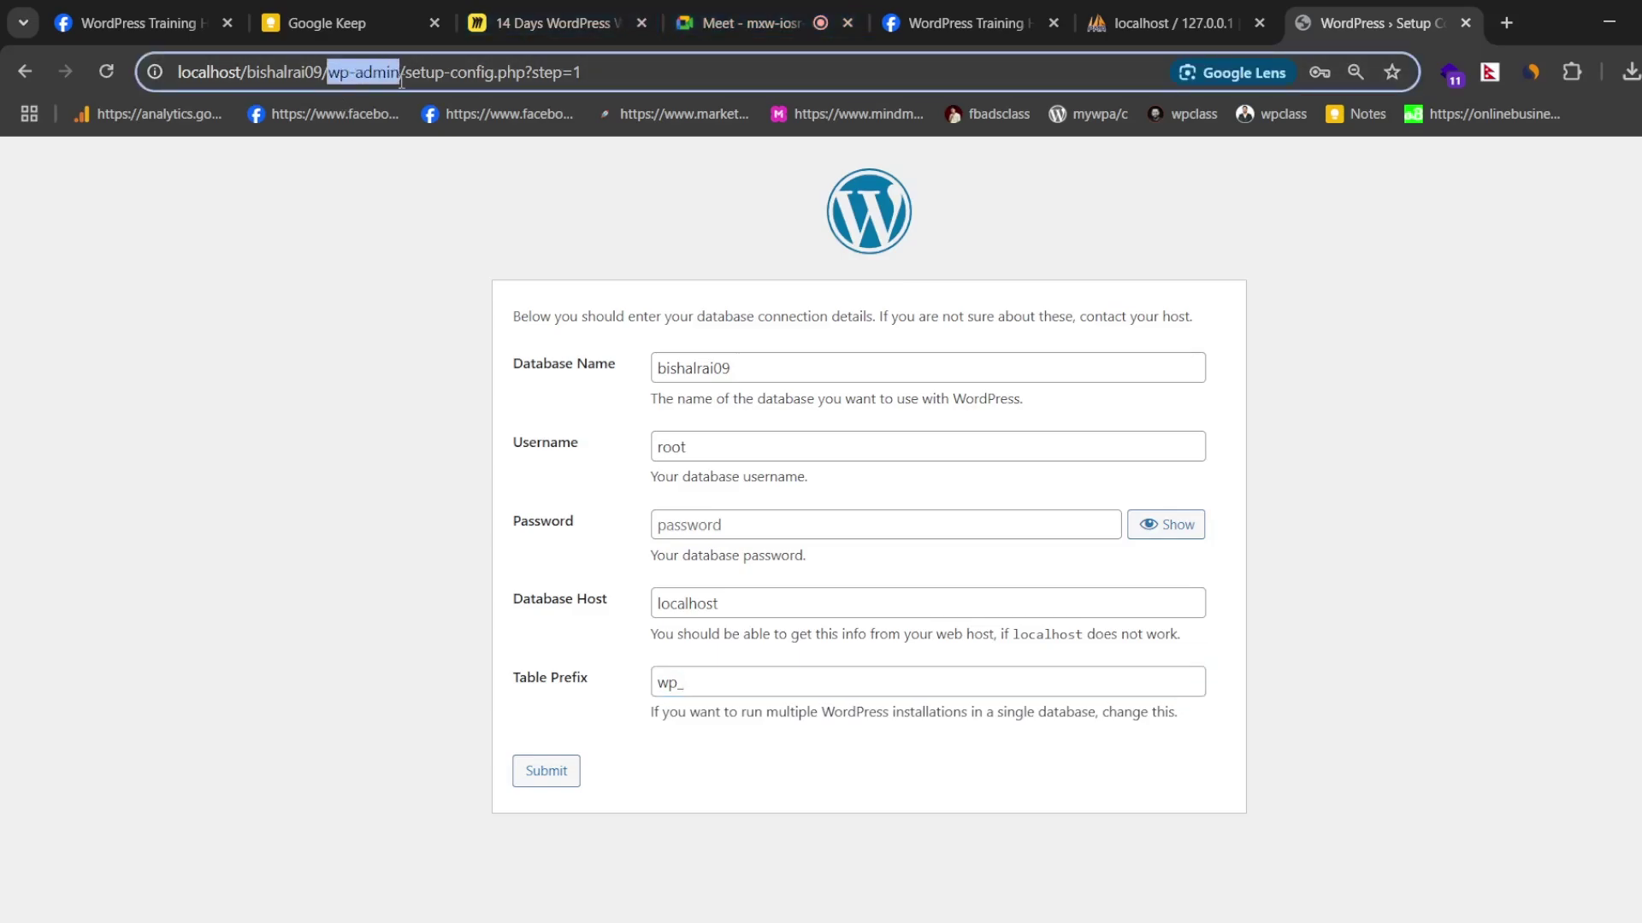
pyautogui.click(407, 267)
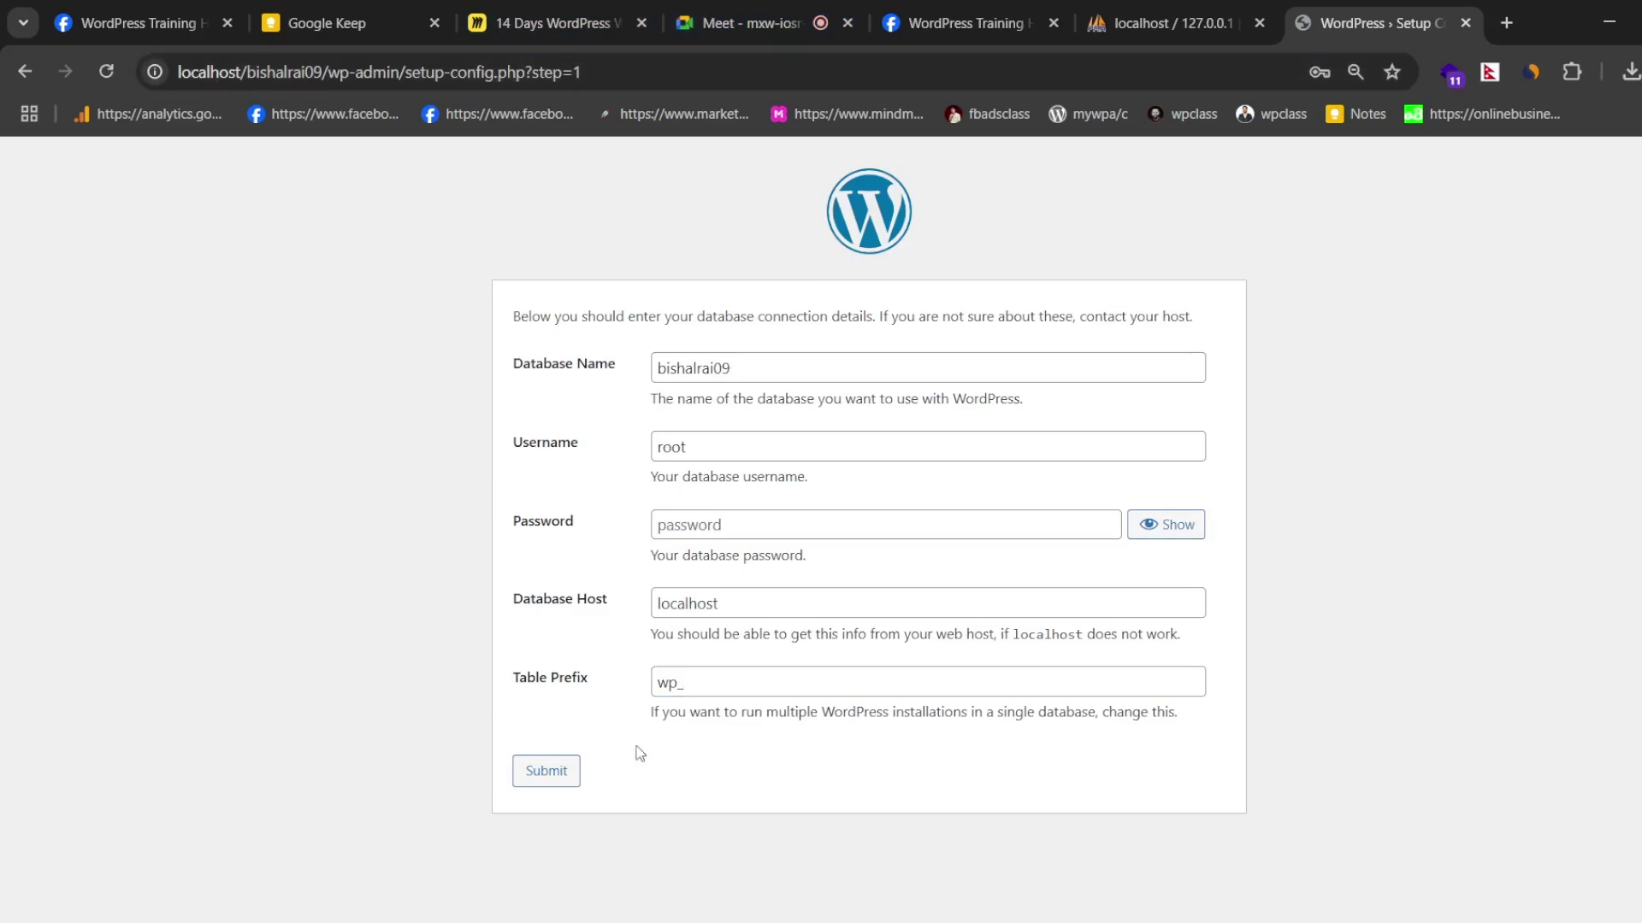
pyautogui.click(542, 776)
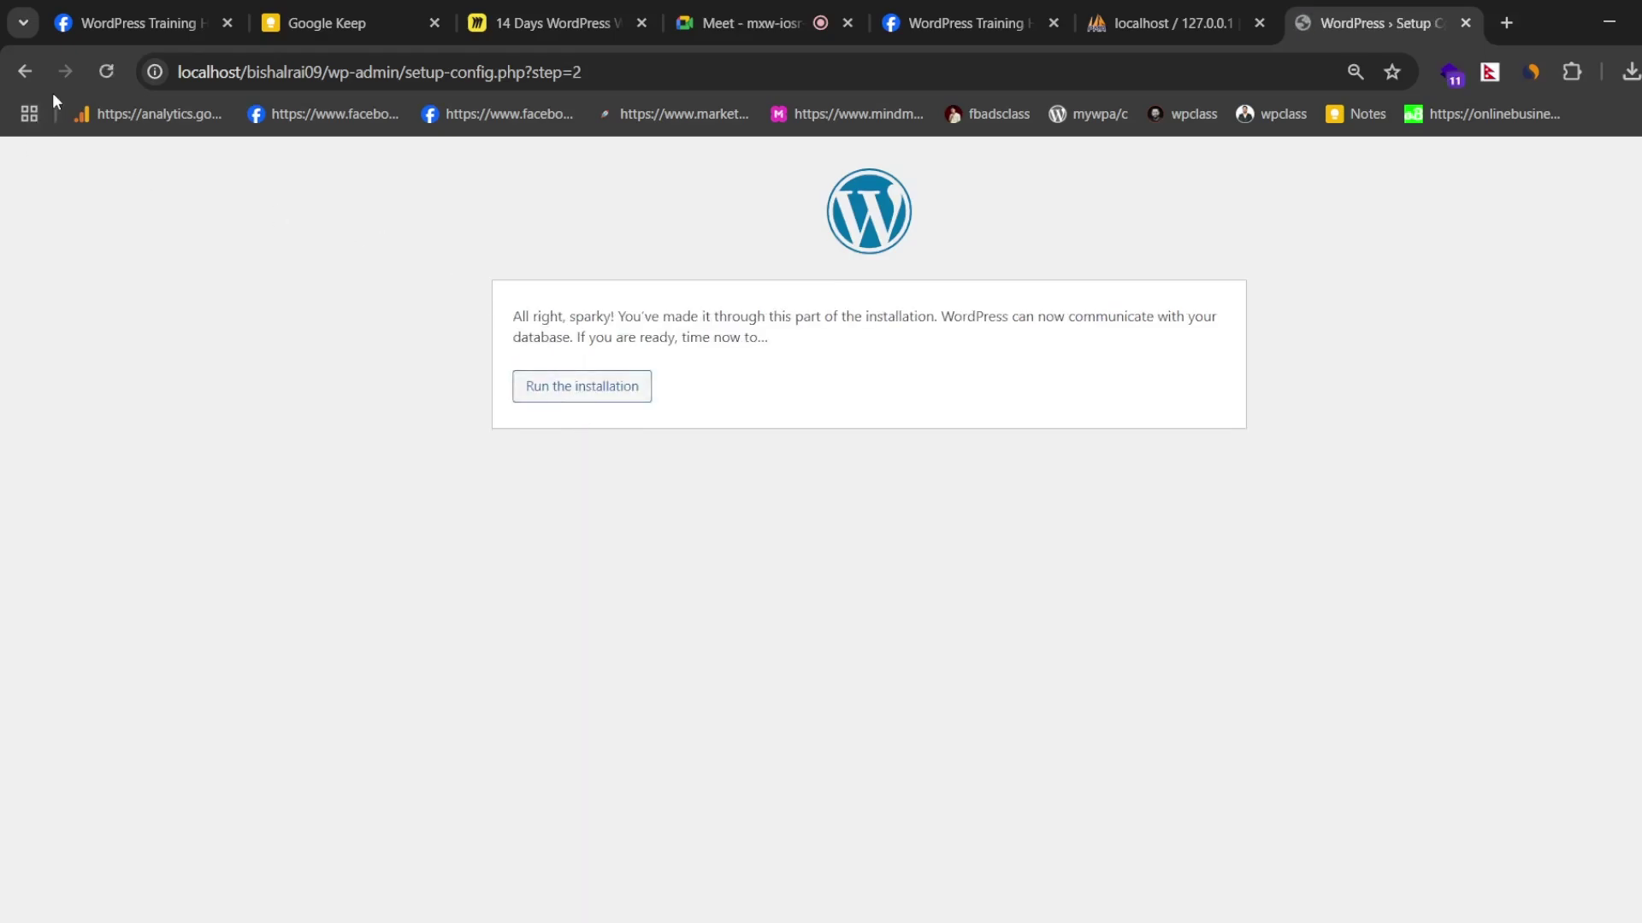
# - Go back to review the database details, then continue to the site information form
pyautogui.click(24, 76)
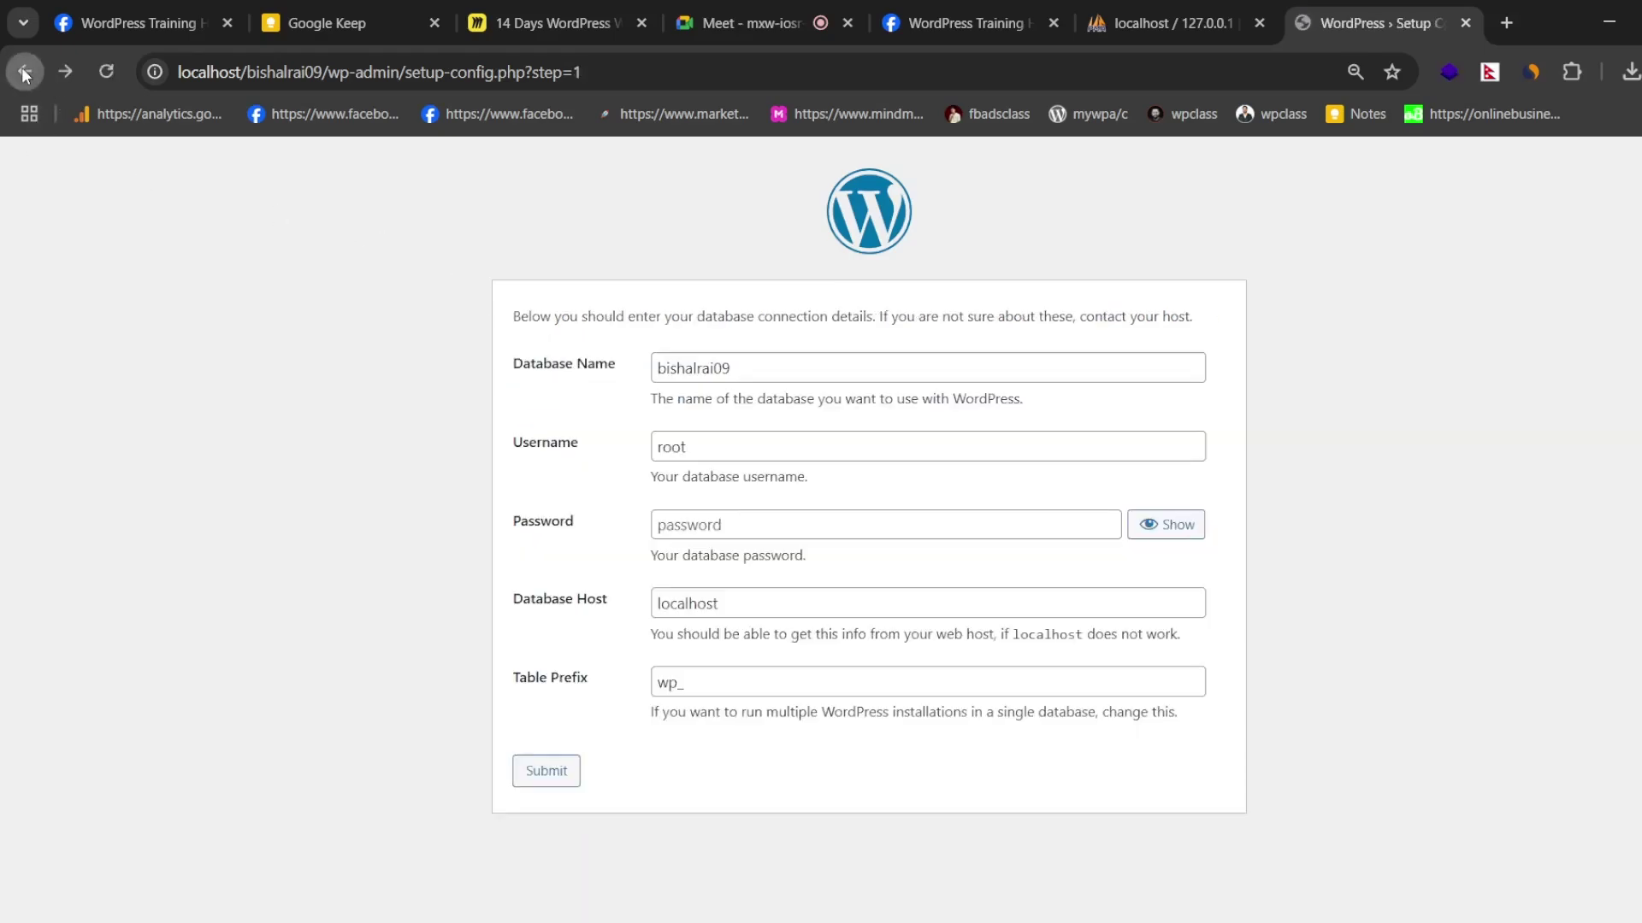
pyautogui.doubleClick(758, 365)
pyautogui.moveTo(517, 442); pyautogui.dragTo(623, 443)
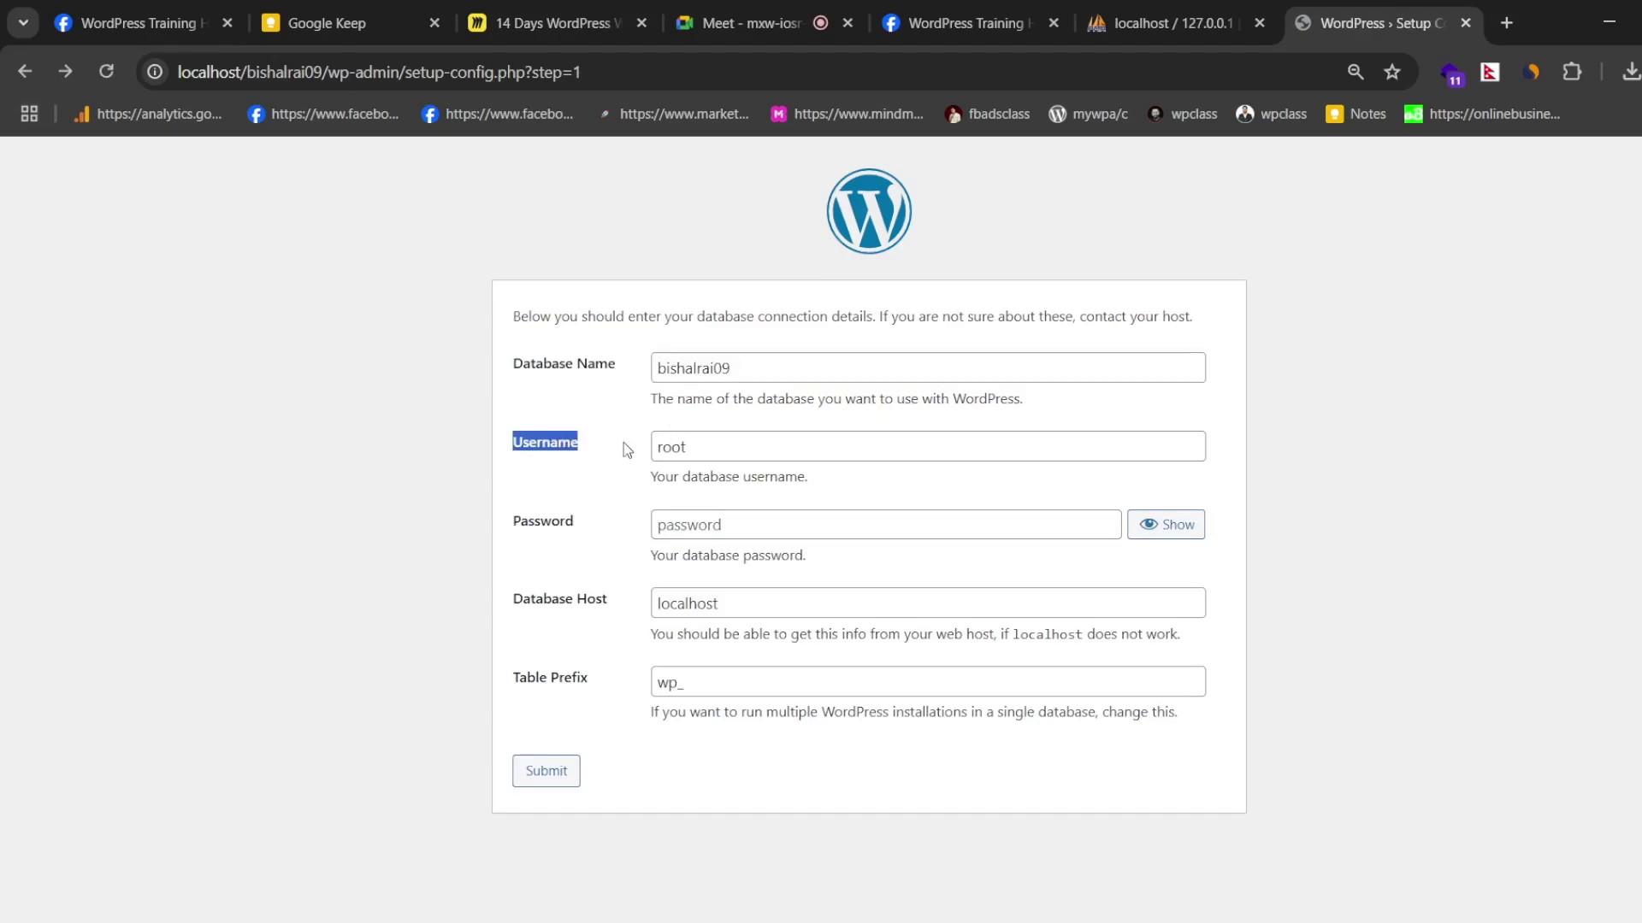
pyautogui.click(684, 446)
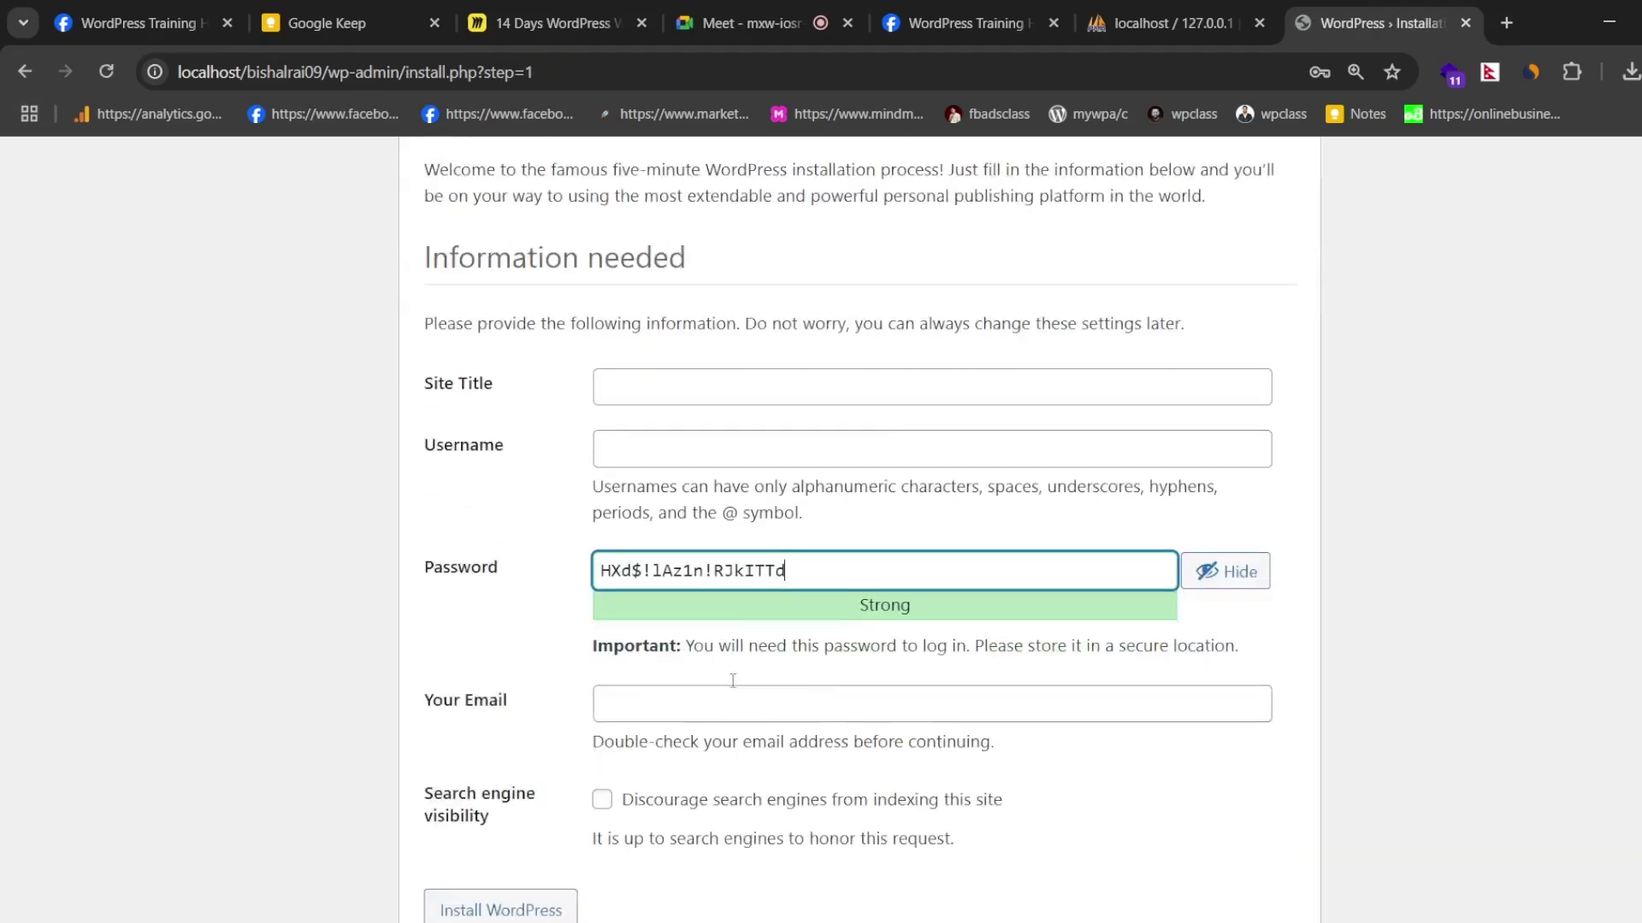
pyautogui.scroll(-1, 571, 407)
pyautogui.scroll(3, 571, 407)
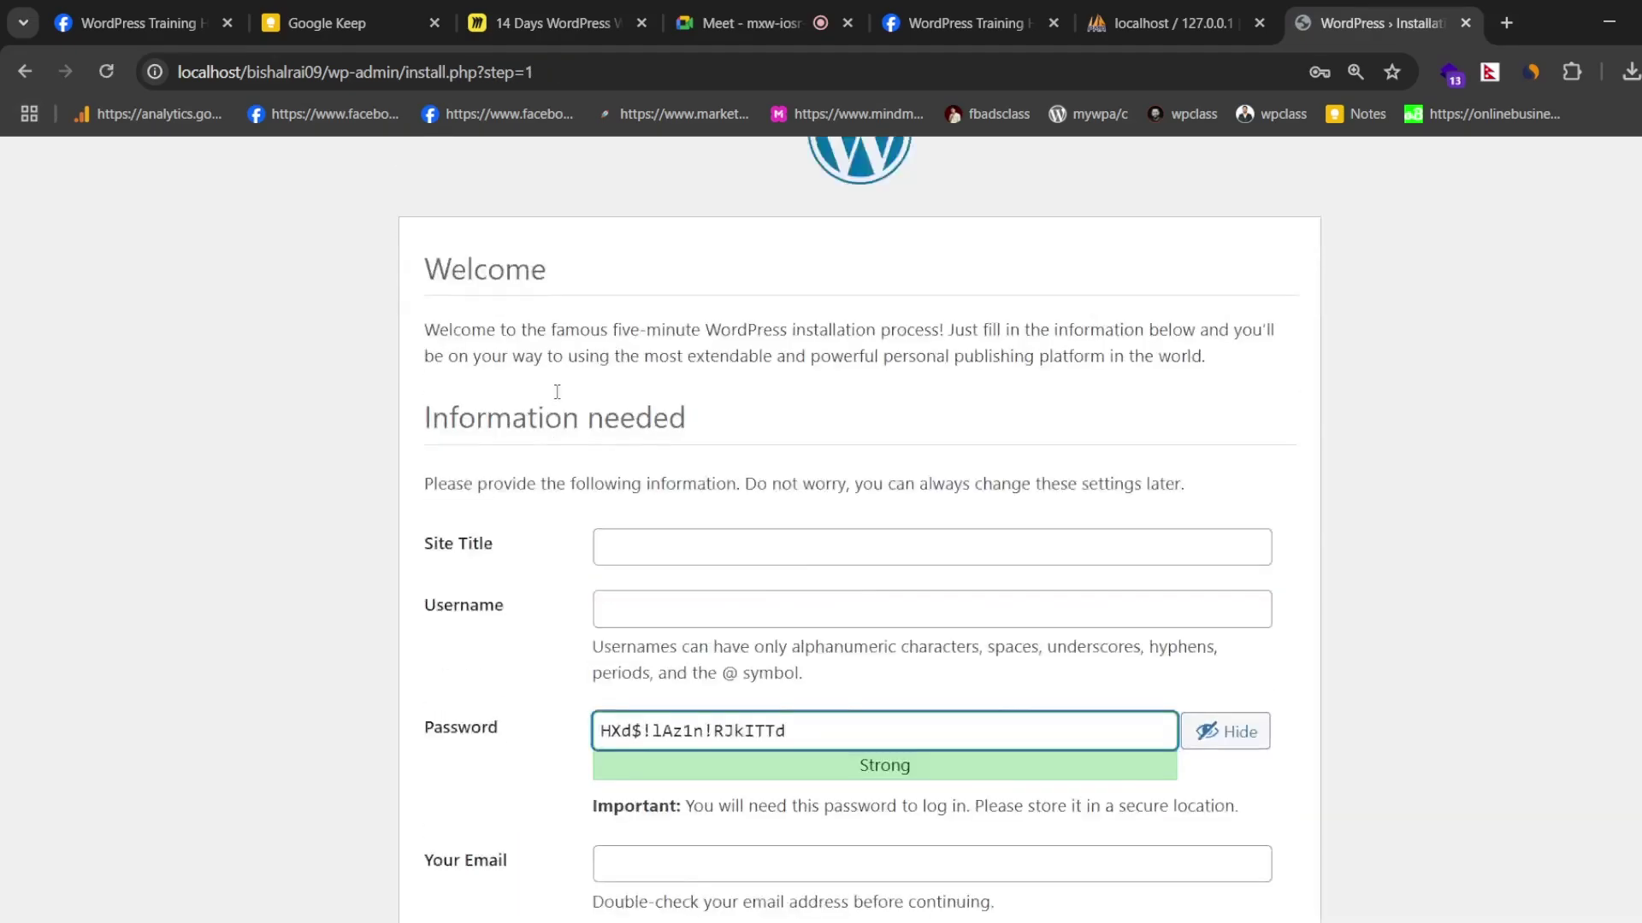
pyautogui.scroll(-3, 530, 299)
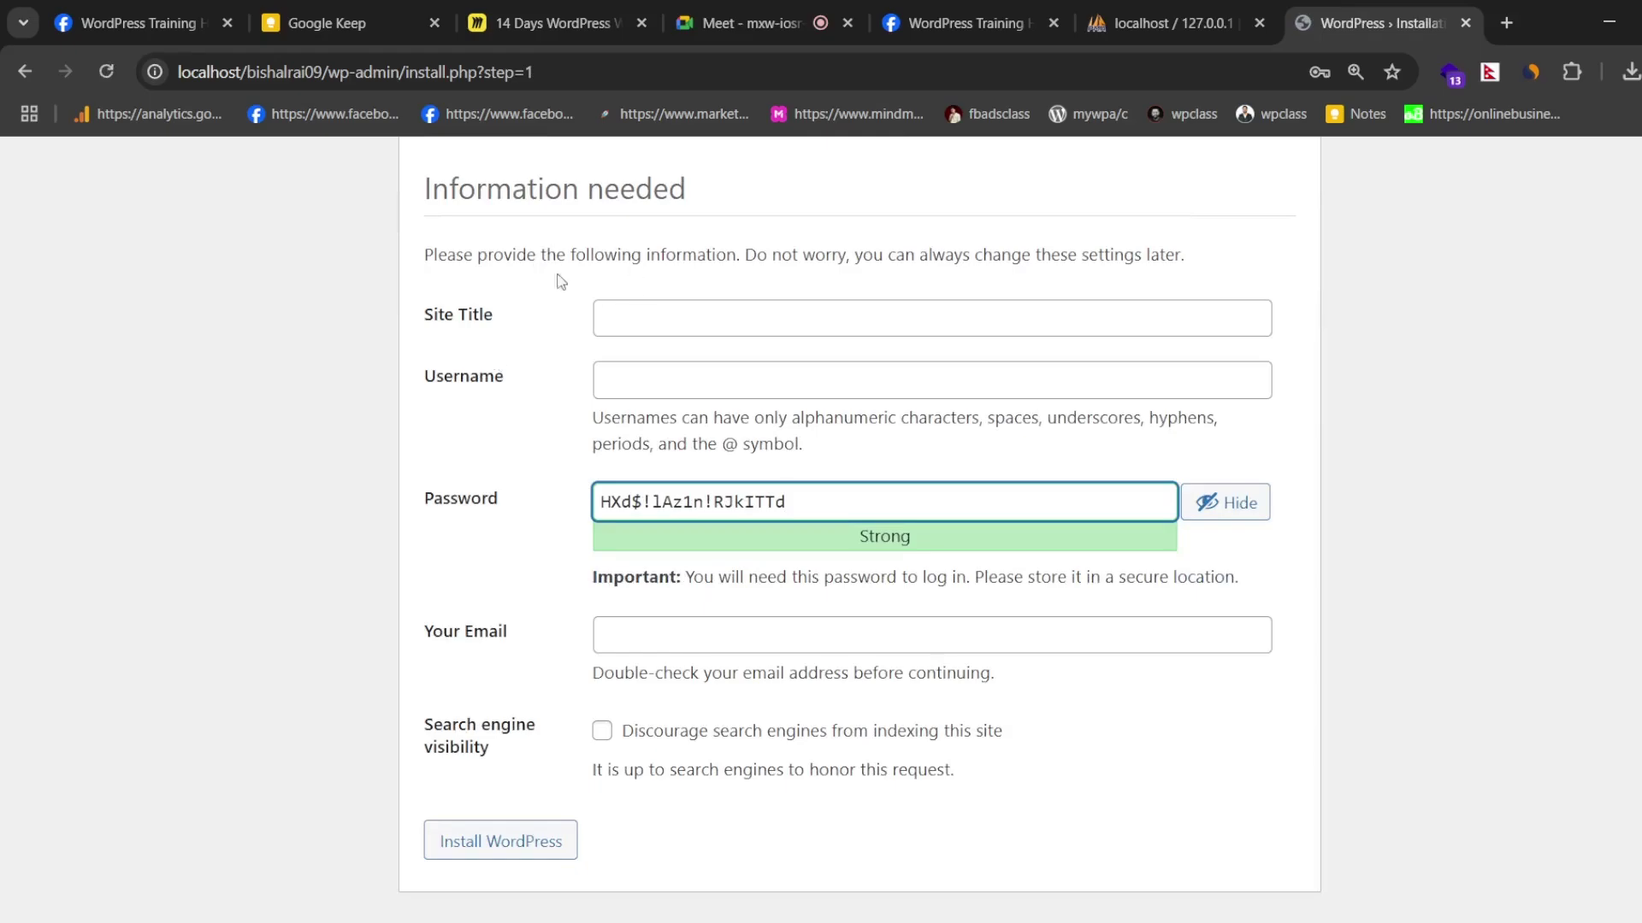
pyautogui.scroll(2, 513, 291)
pyautogui.scroll(3, 597, 284)
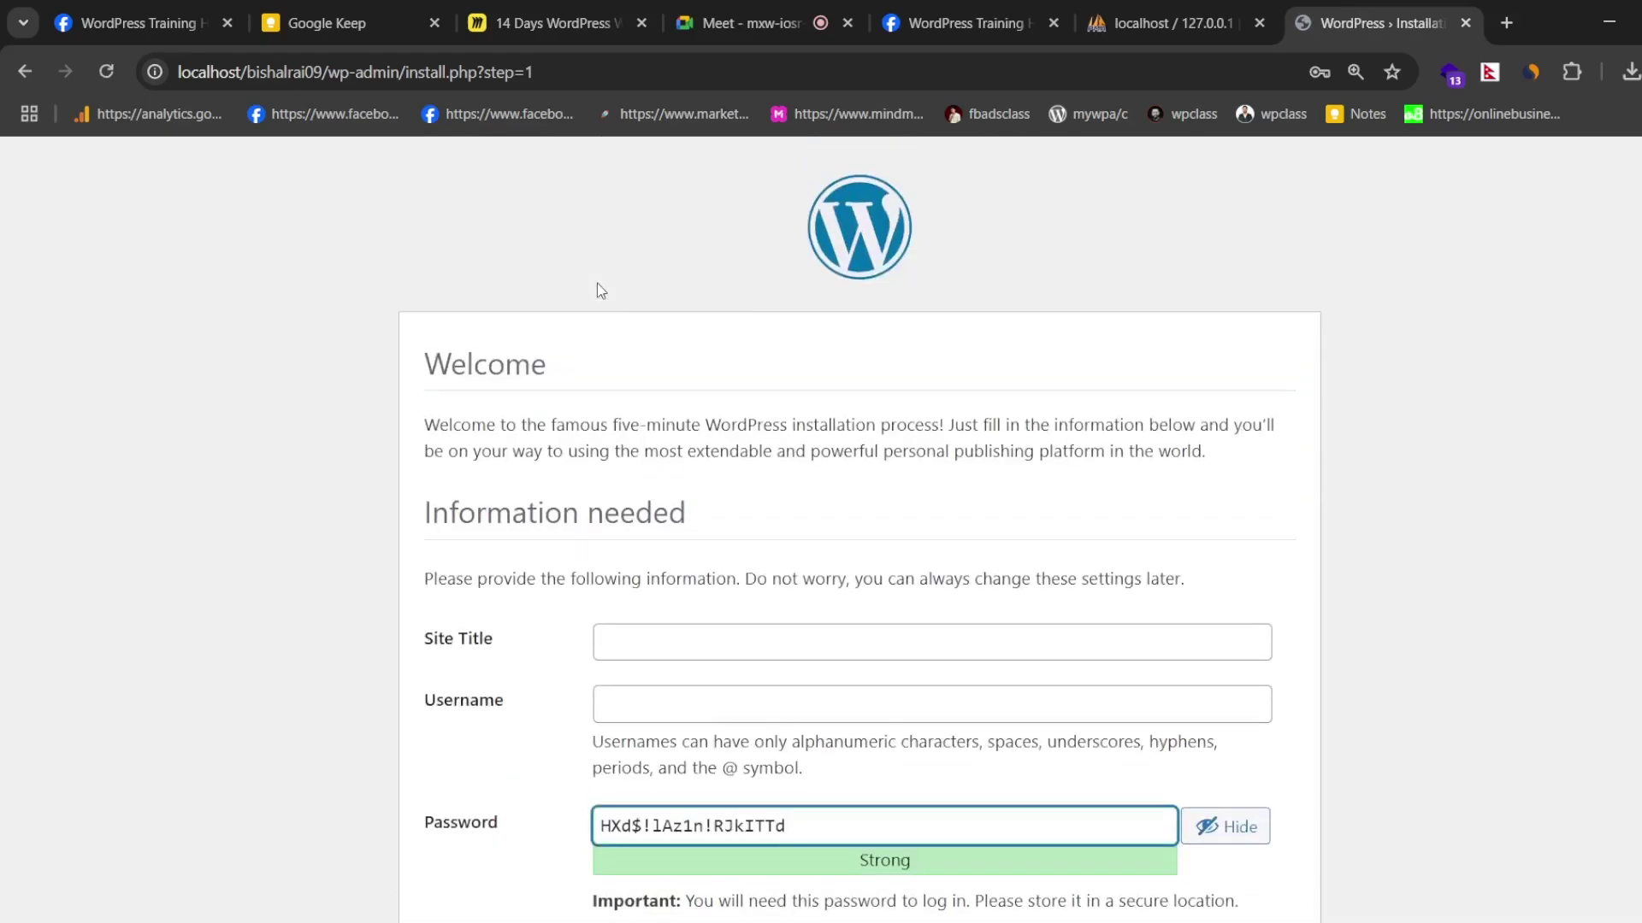
pyautogui.scroll(-2, 597, 284)
pyautogui.scroll(-3, 455, 427)
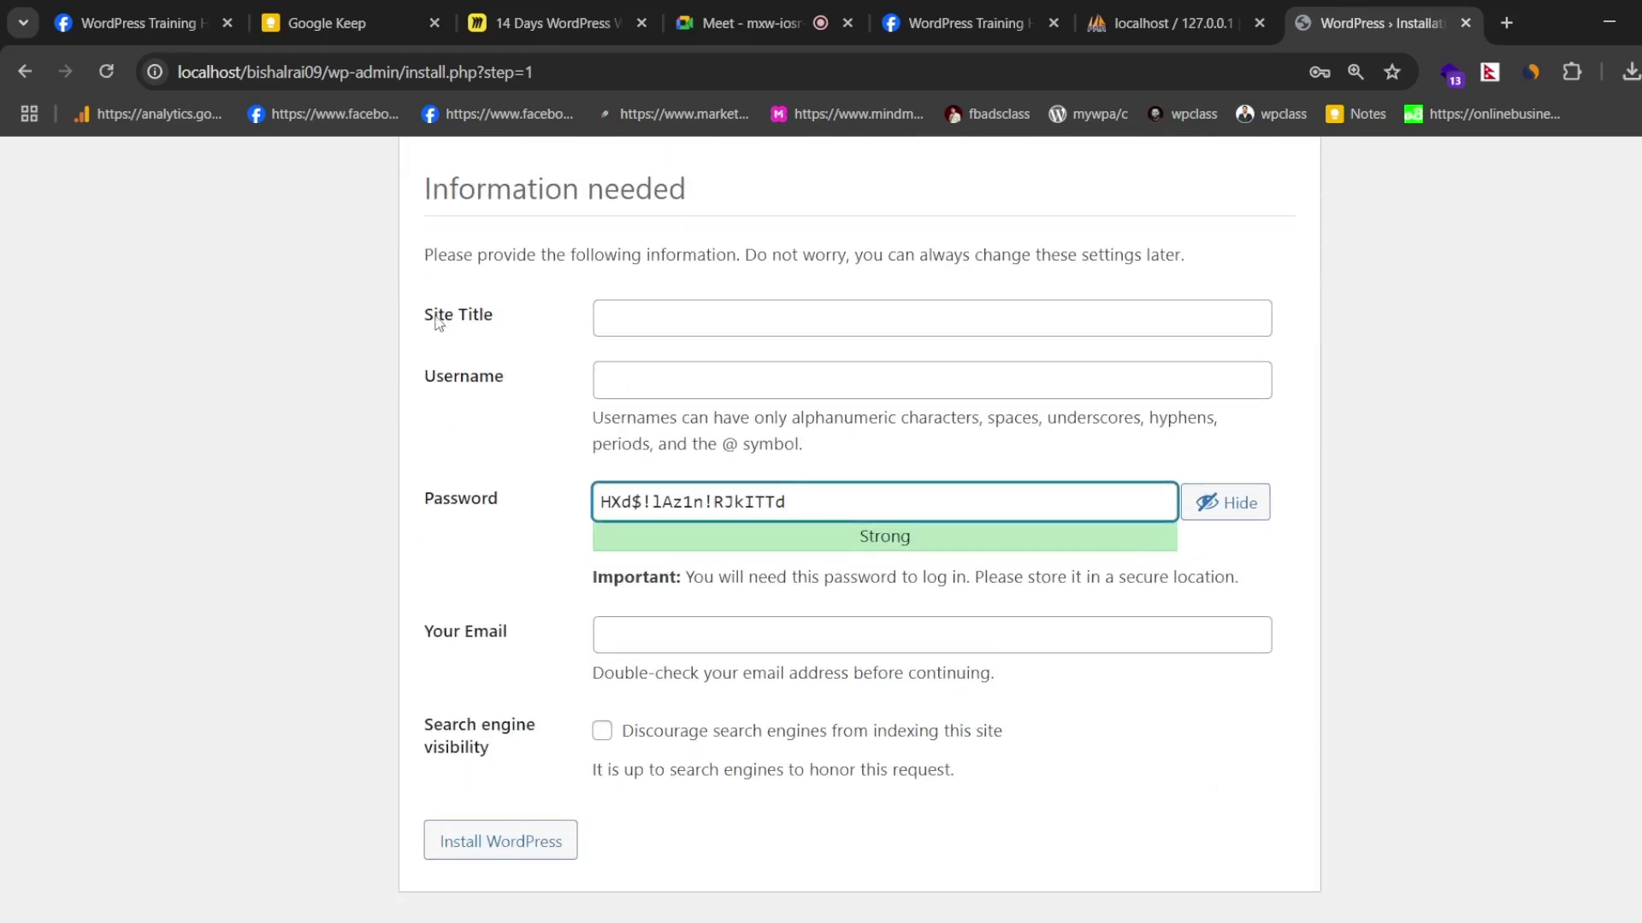
# - Enter the site title and the admin username
pyautogui.moveTo(420, 314); pyautogui.dragTo(544, 314)
pyautogui.moveTo(410, 315); pyautogui.dragTo(550, 319)
pyautogui.click(626, 318)
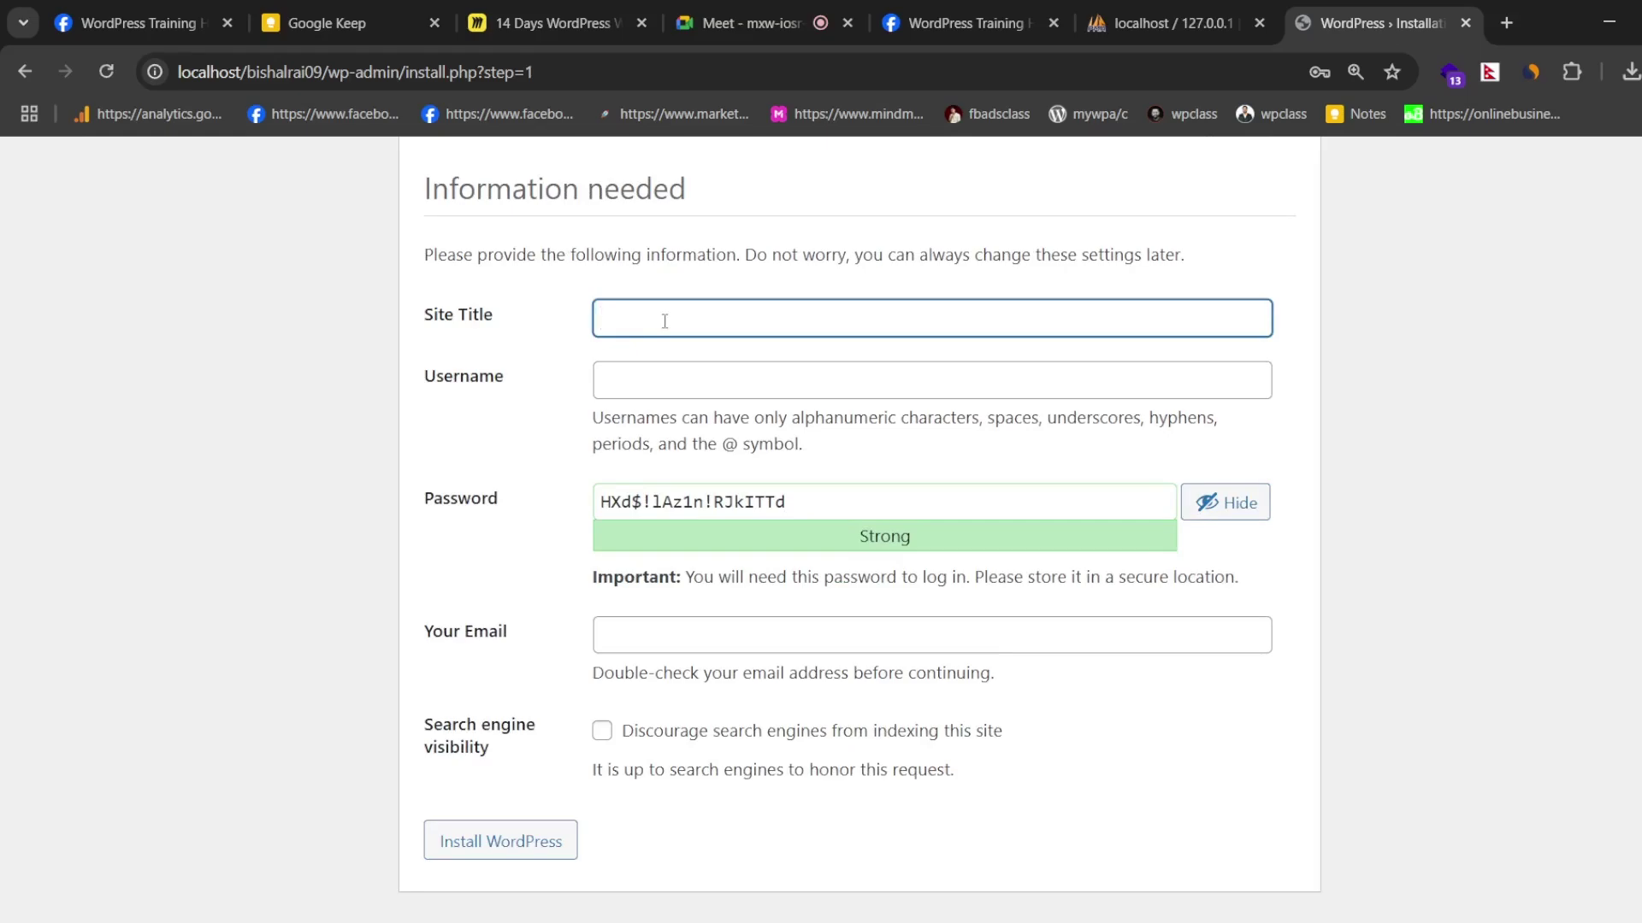
pyautogui.write('Bishal Rai')
pyautogui.click(668, 370)
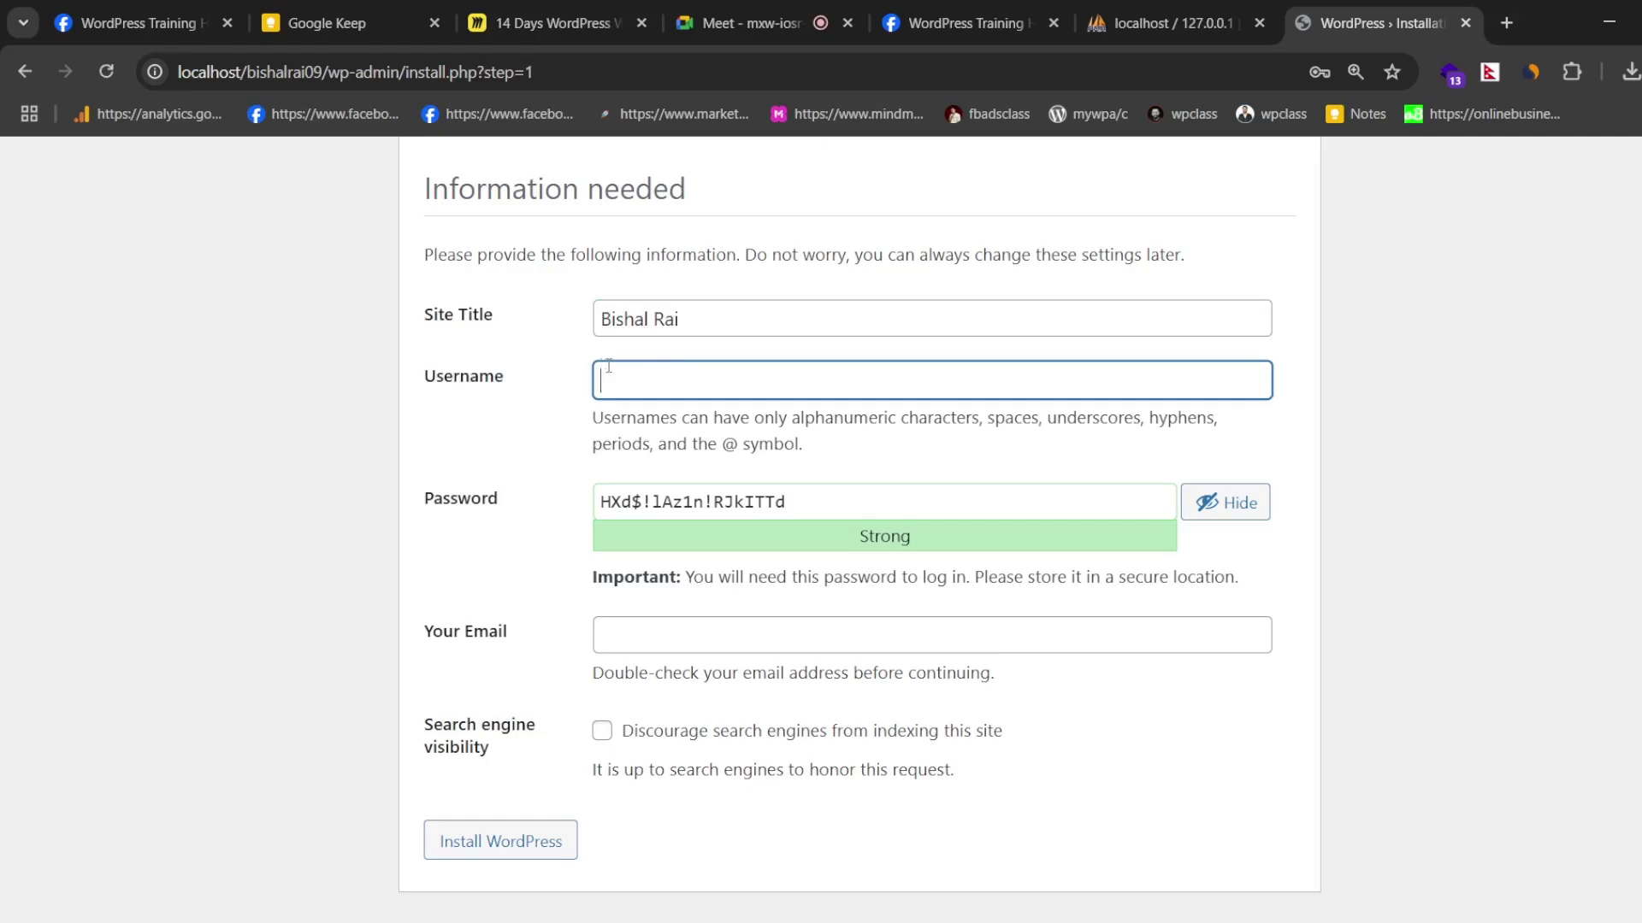
pyautogui.write('bishal')
# - Replace the generated password with a short one, confirm the weak password, and fill the admin e-mail
pyautogui.tripleClick(807, 505)
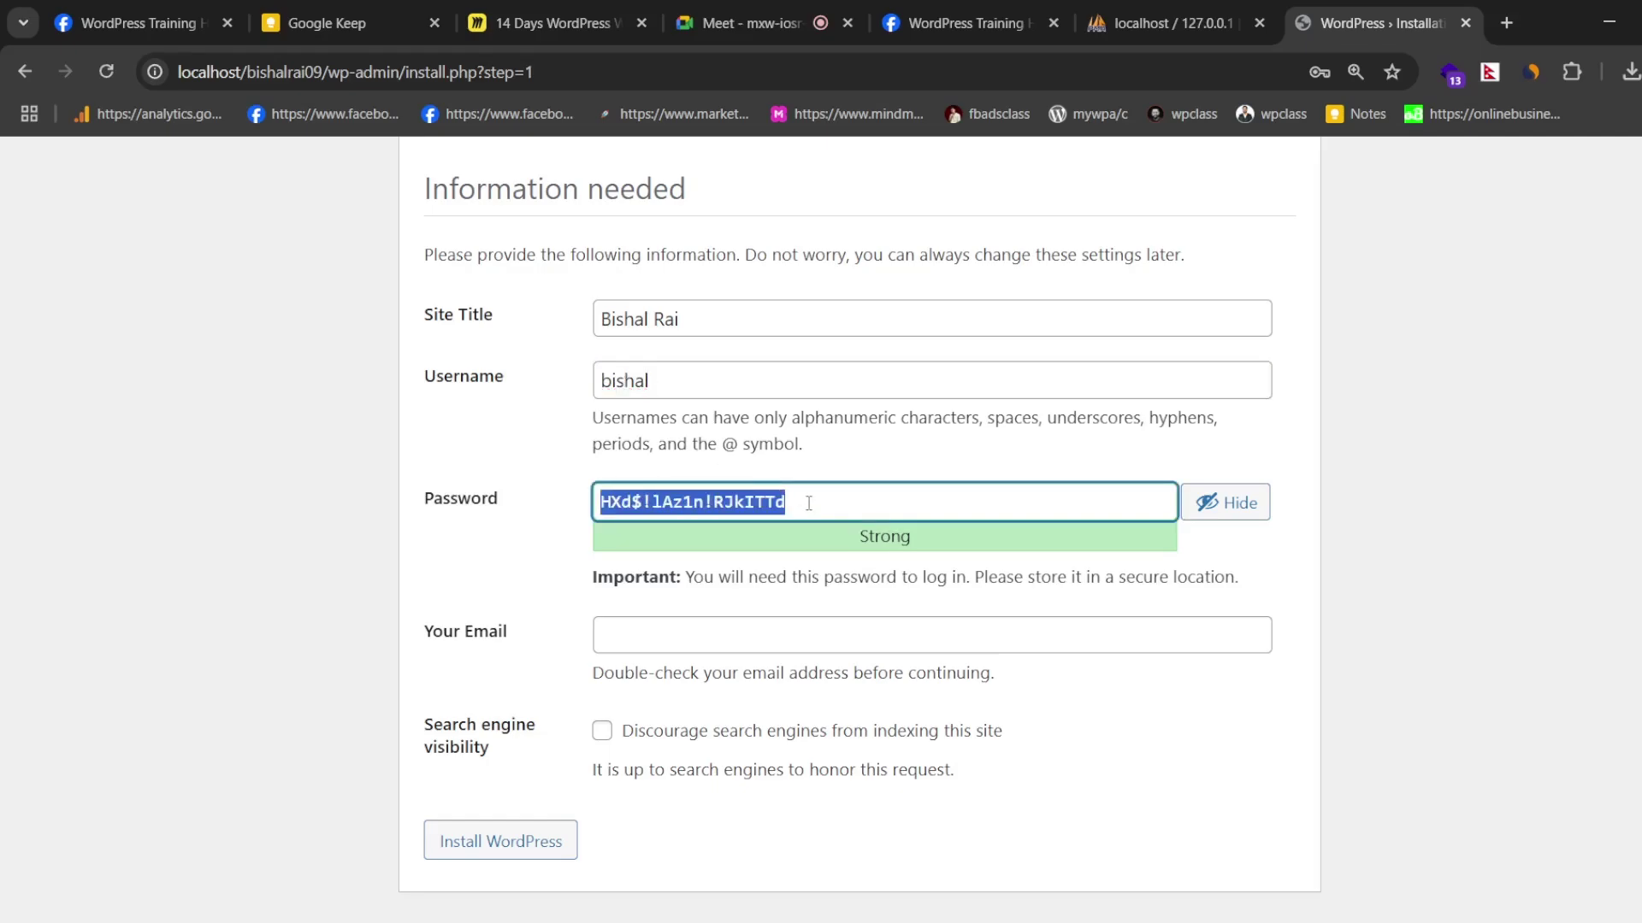
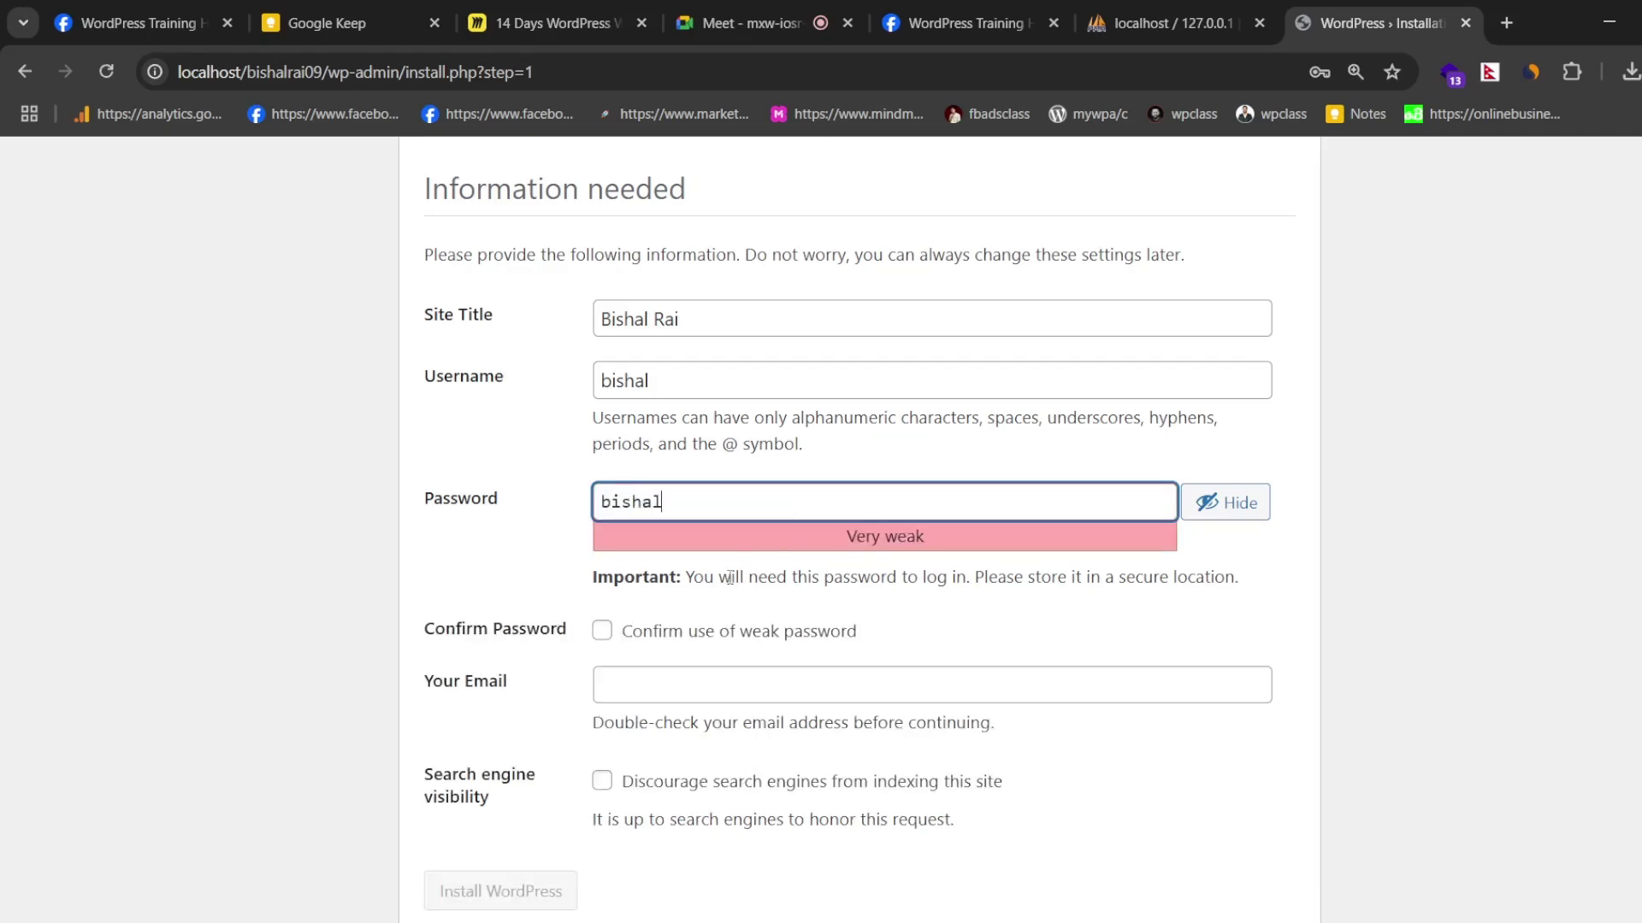
pyautogui.click(602, 631)
pyautogui.click(615, 683)
pyautogui.click(785, 746)
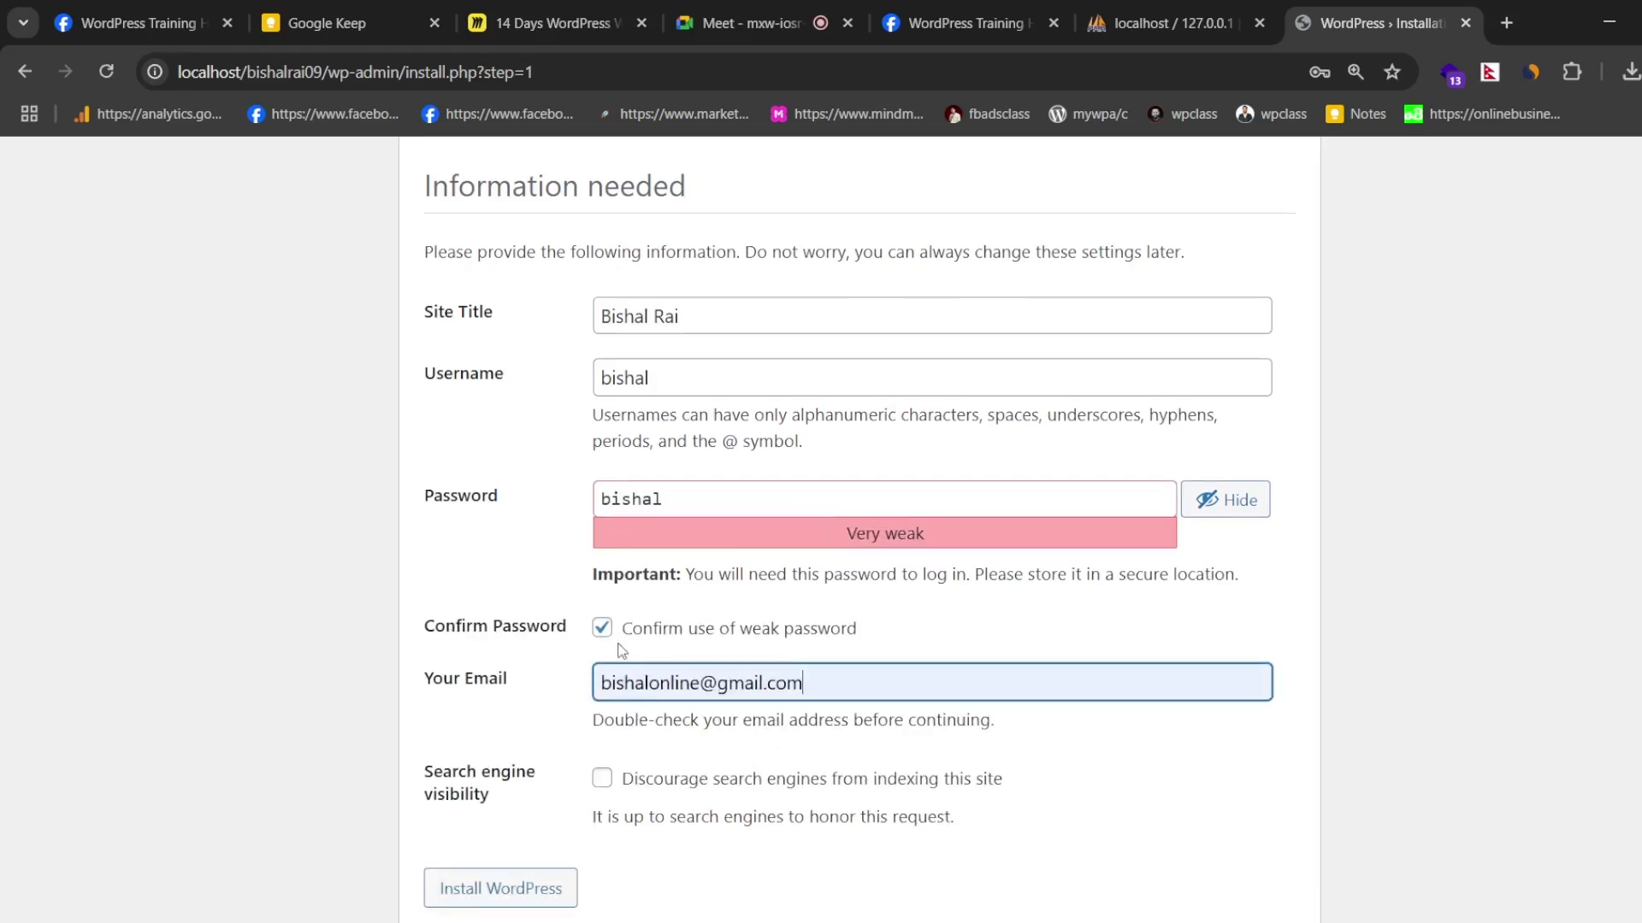
# - Leave 'Discourage search engines' unchecked so indexing stays allowed, and start the installation
pyautogui.scroll(-1, 785, 746)
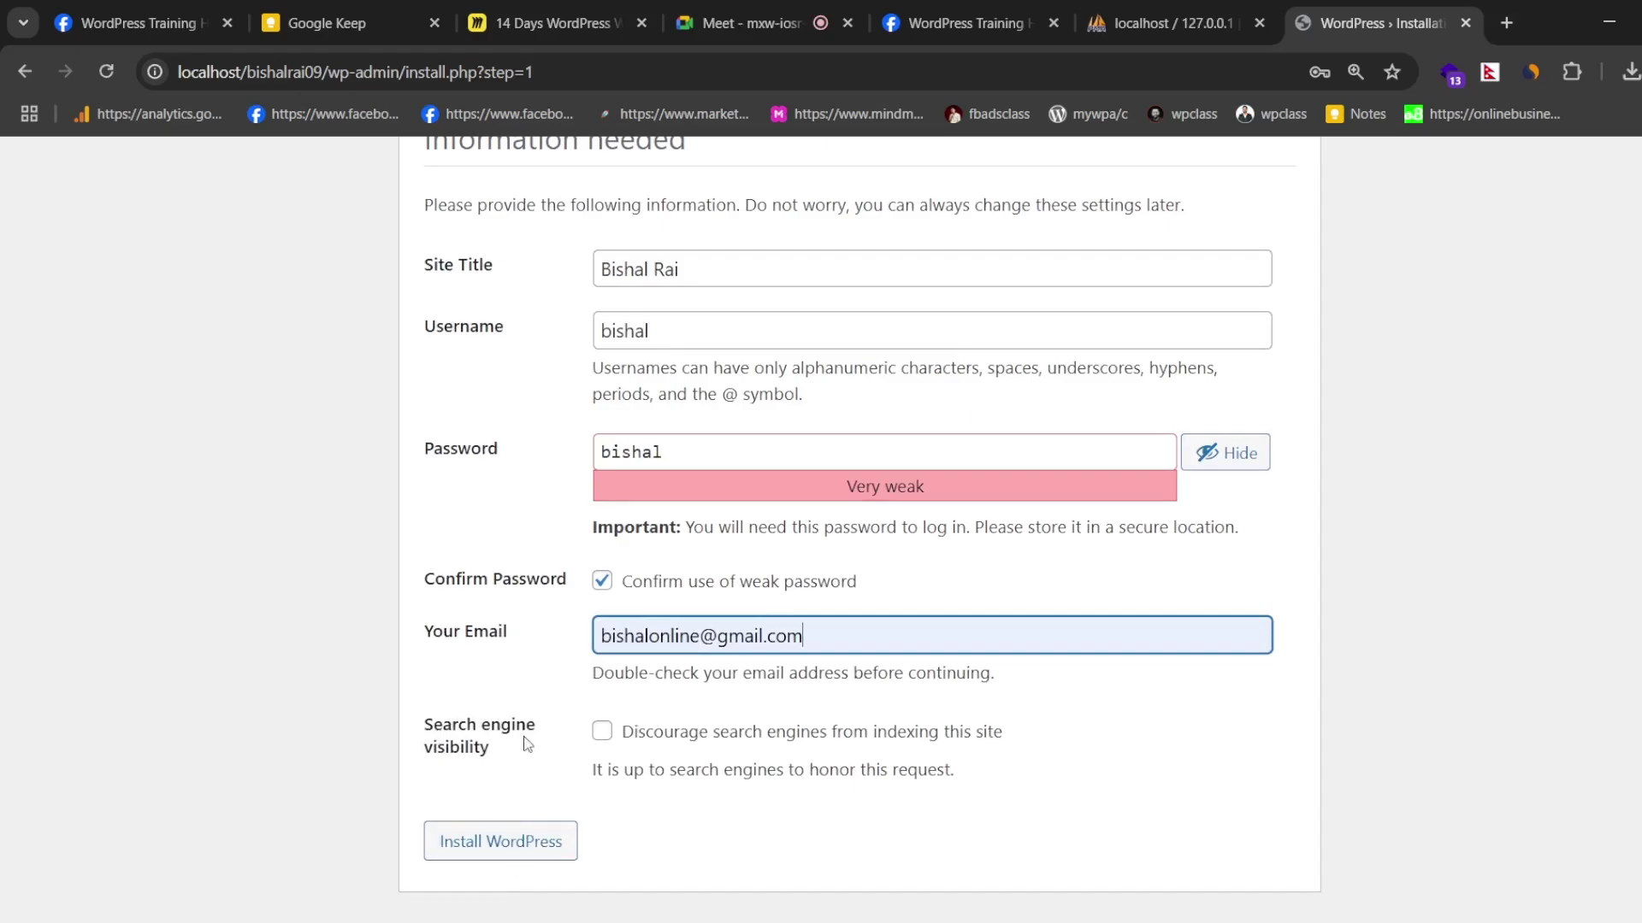
pyautogui.click(604, 737)
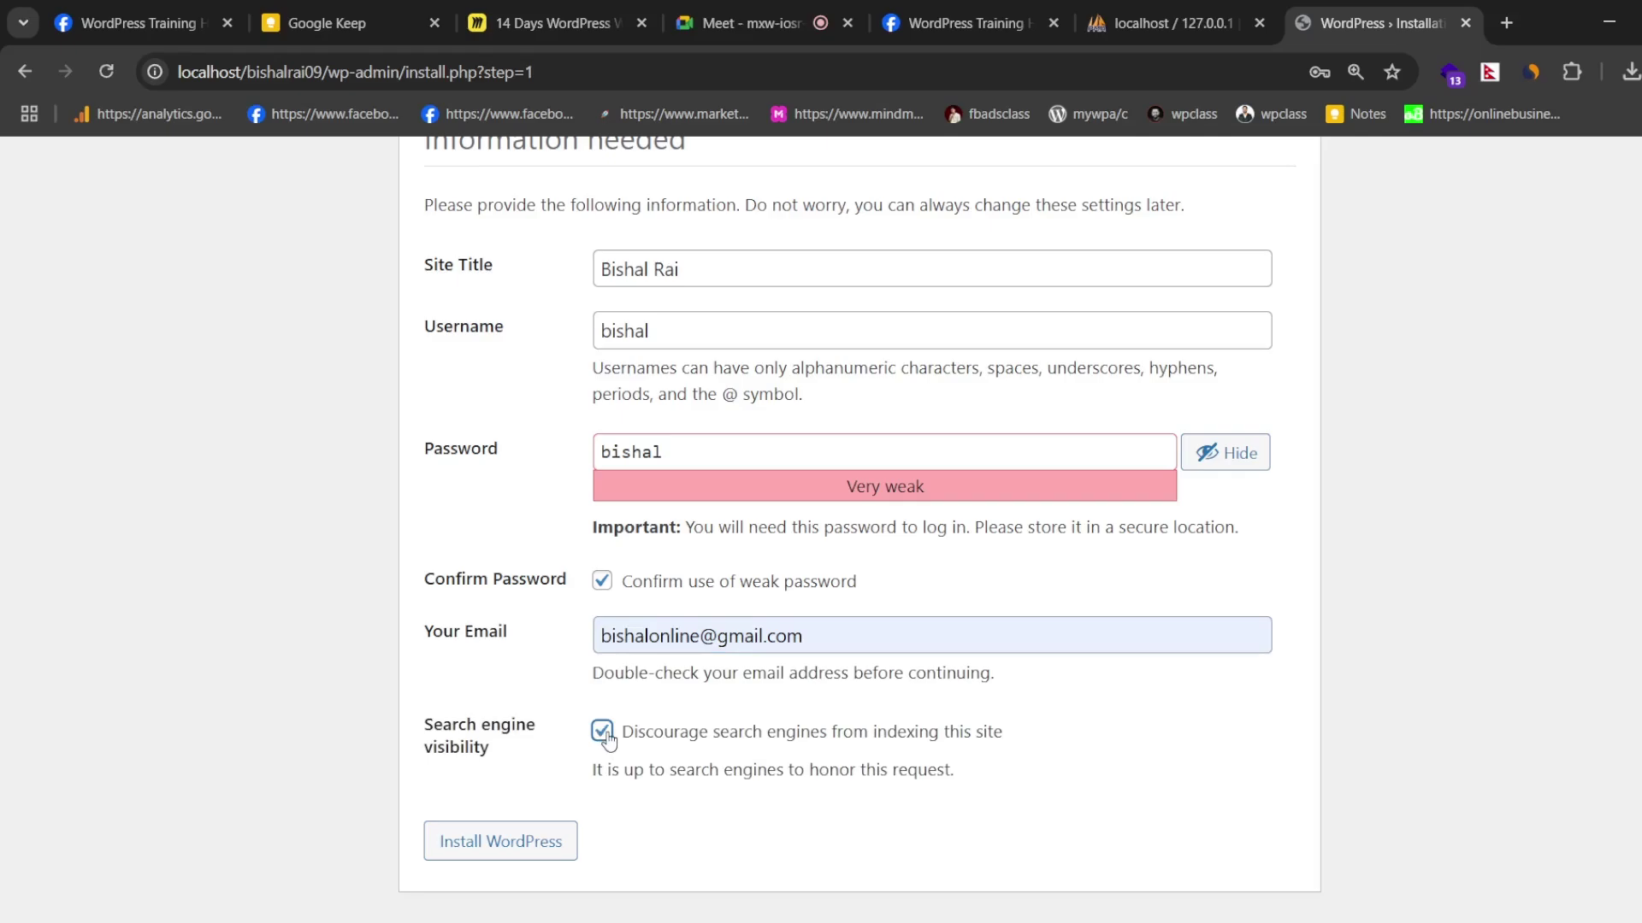
pyautogui.scroll(1, 1041, 424)
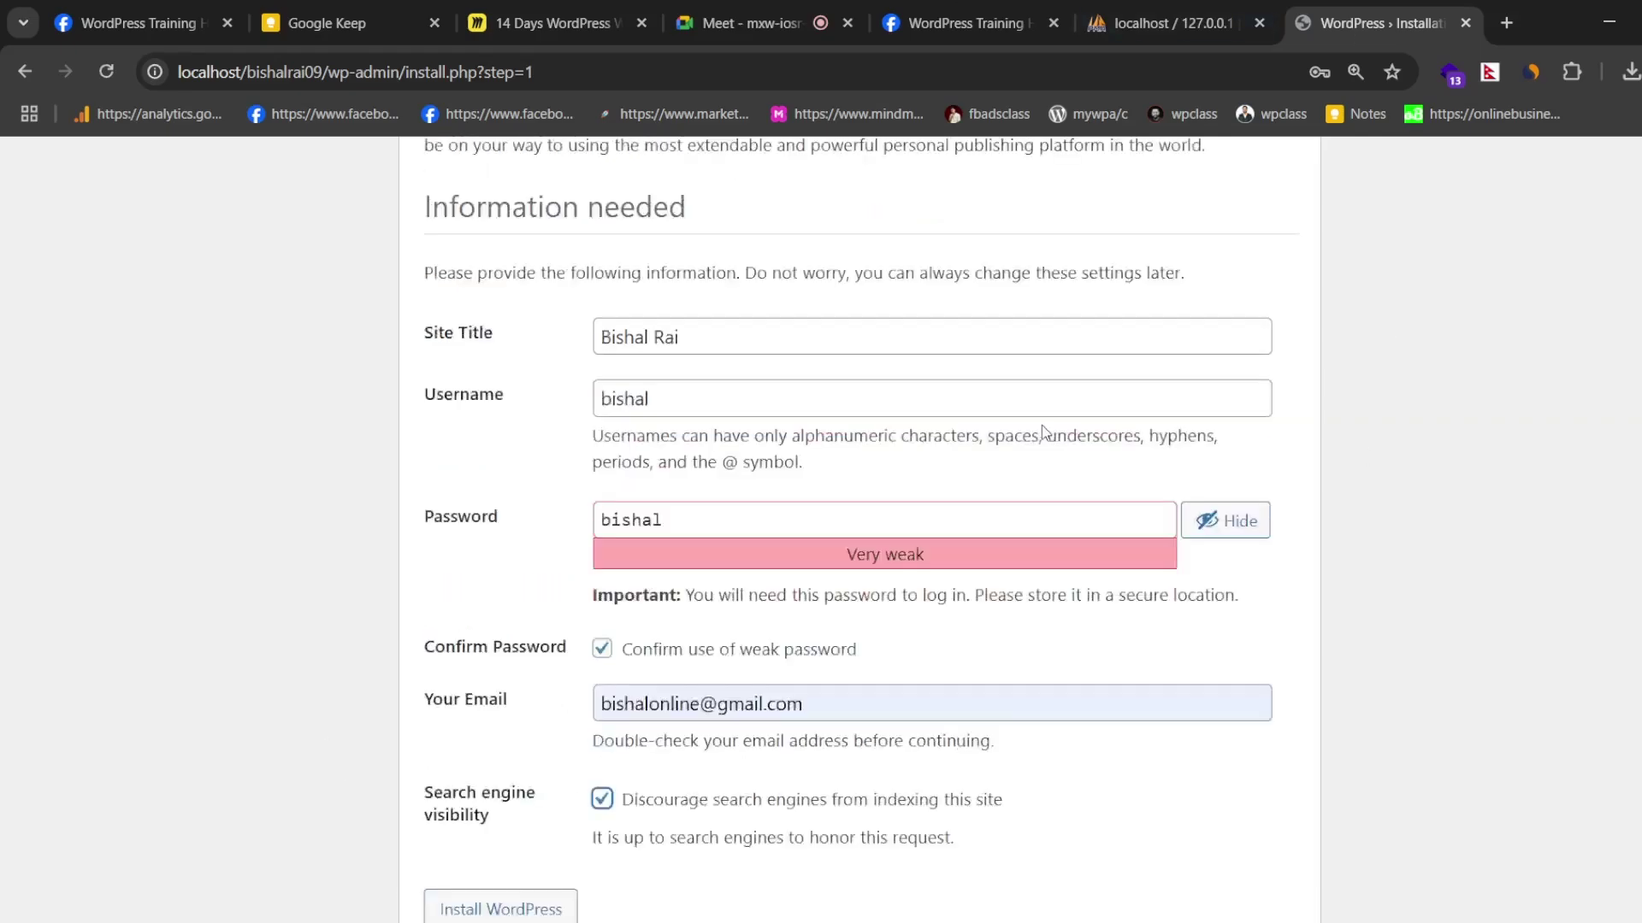
pyautogui.scroll(4, 1041, 424)
pyautogui.scroll(-5, 1393, 363)
pyautogui.scroll(5, 371, 427)
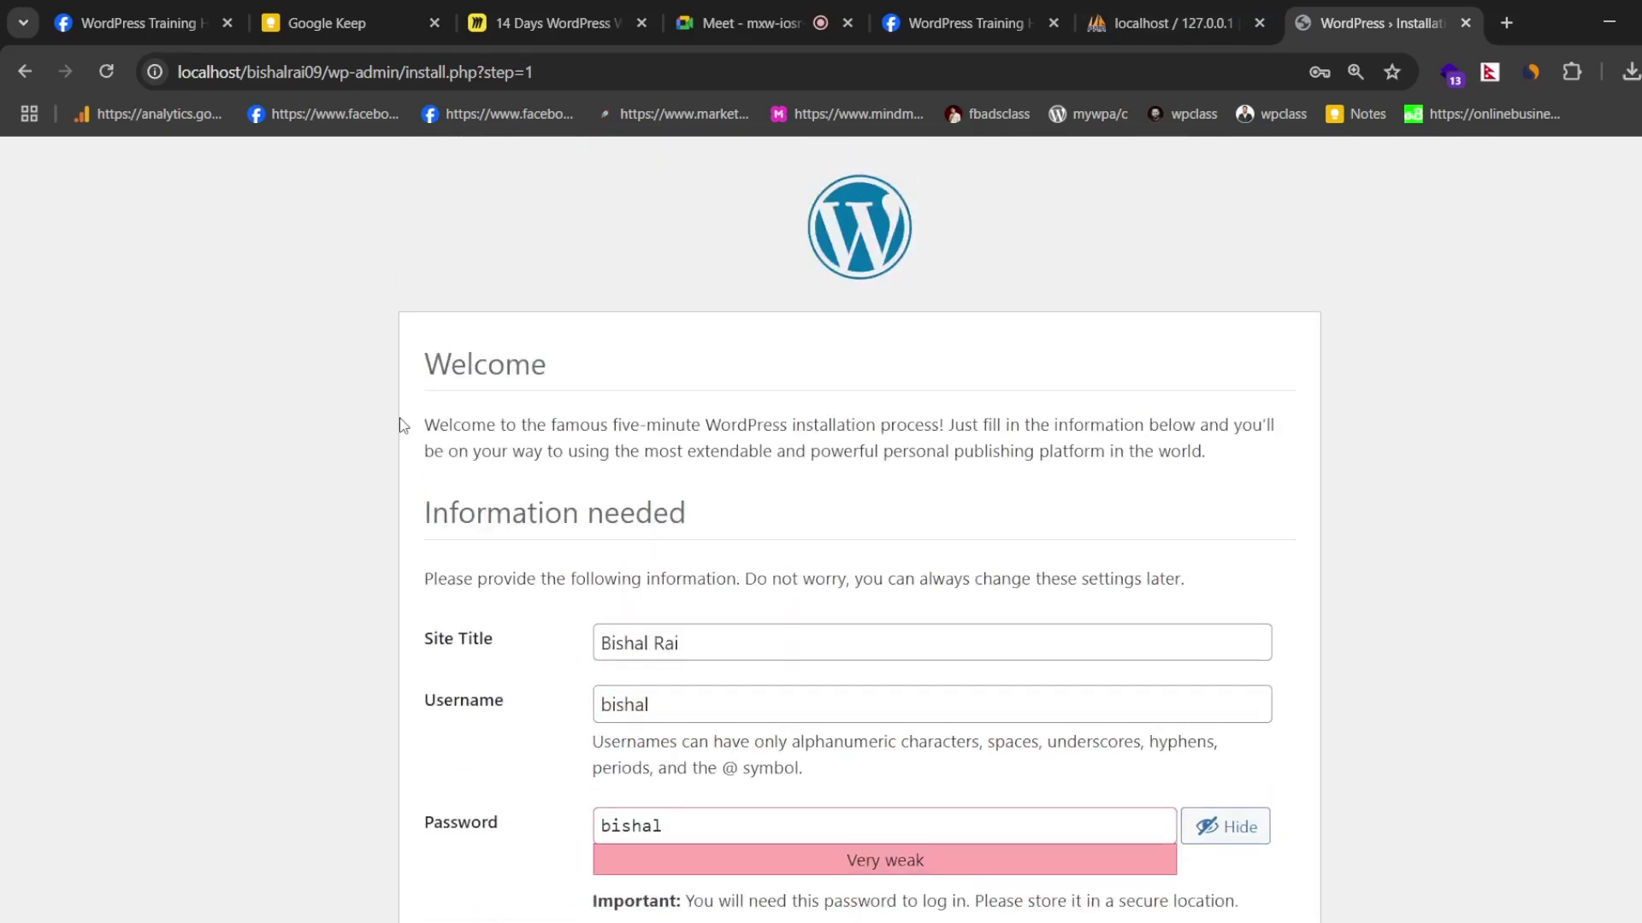
pyautogui.scroll(-4, 399, 424)
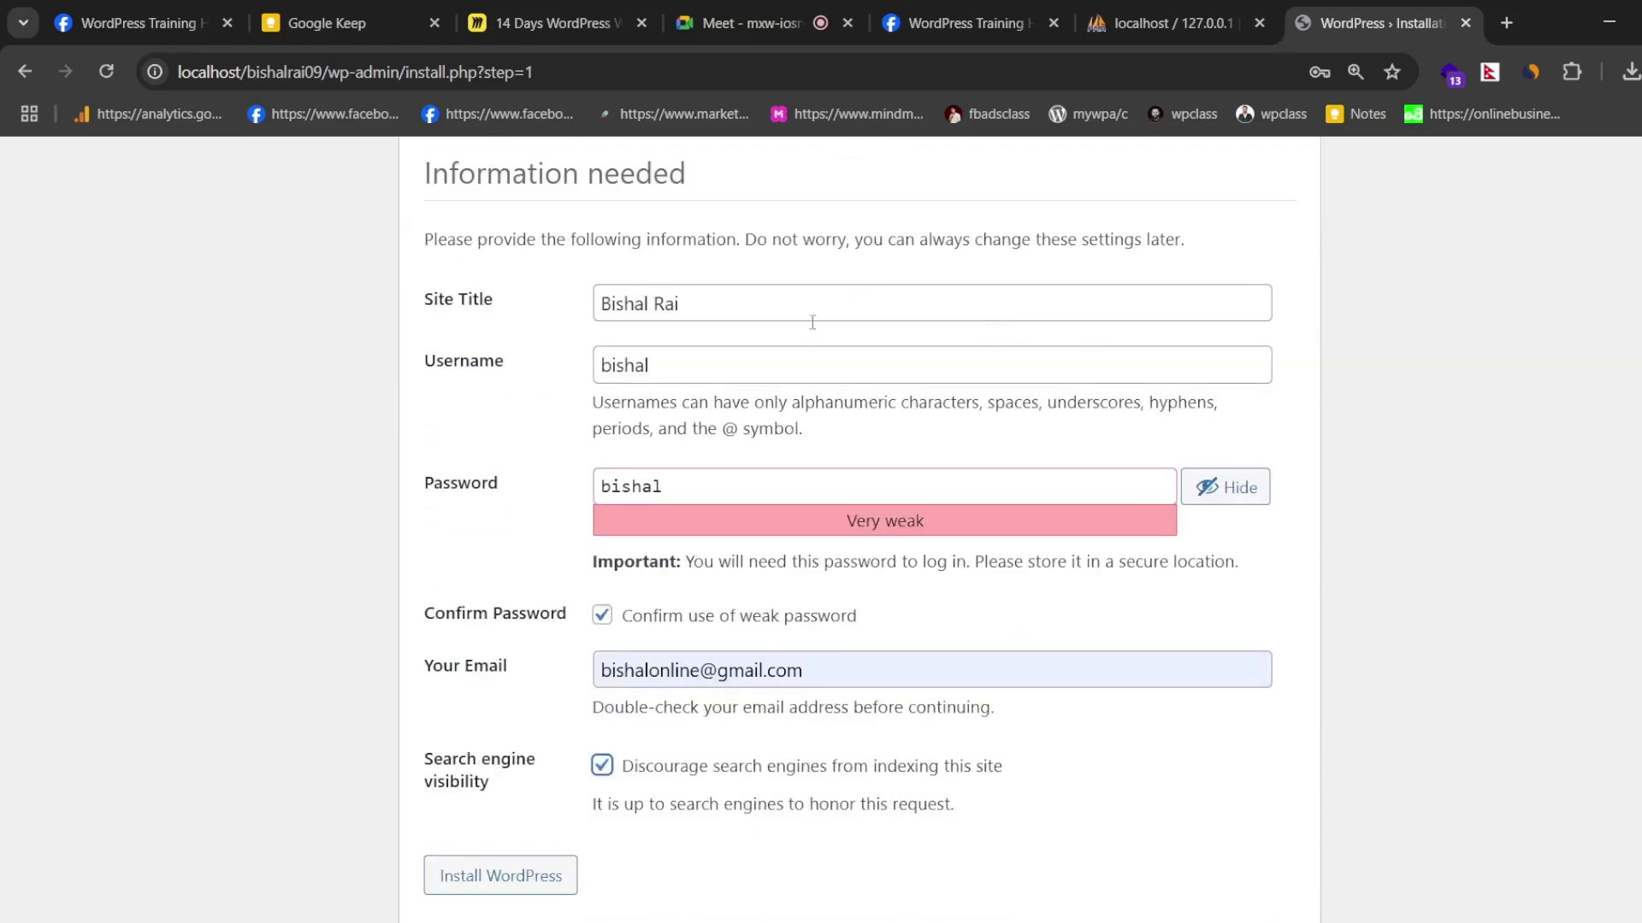
pyautogui.click(604, 767)
pyautogui.scroll(4, 632, 710)
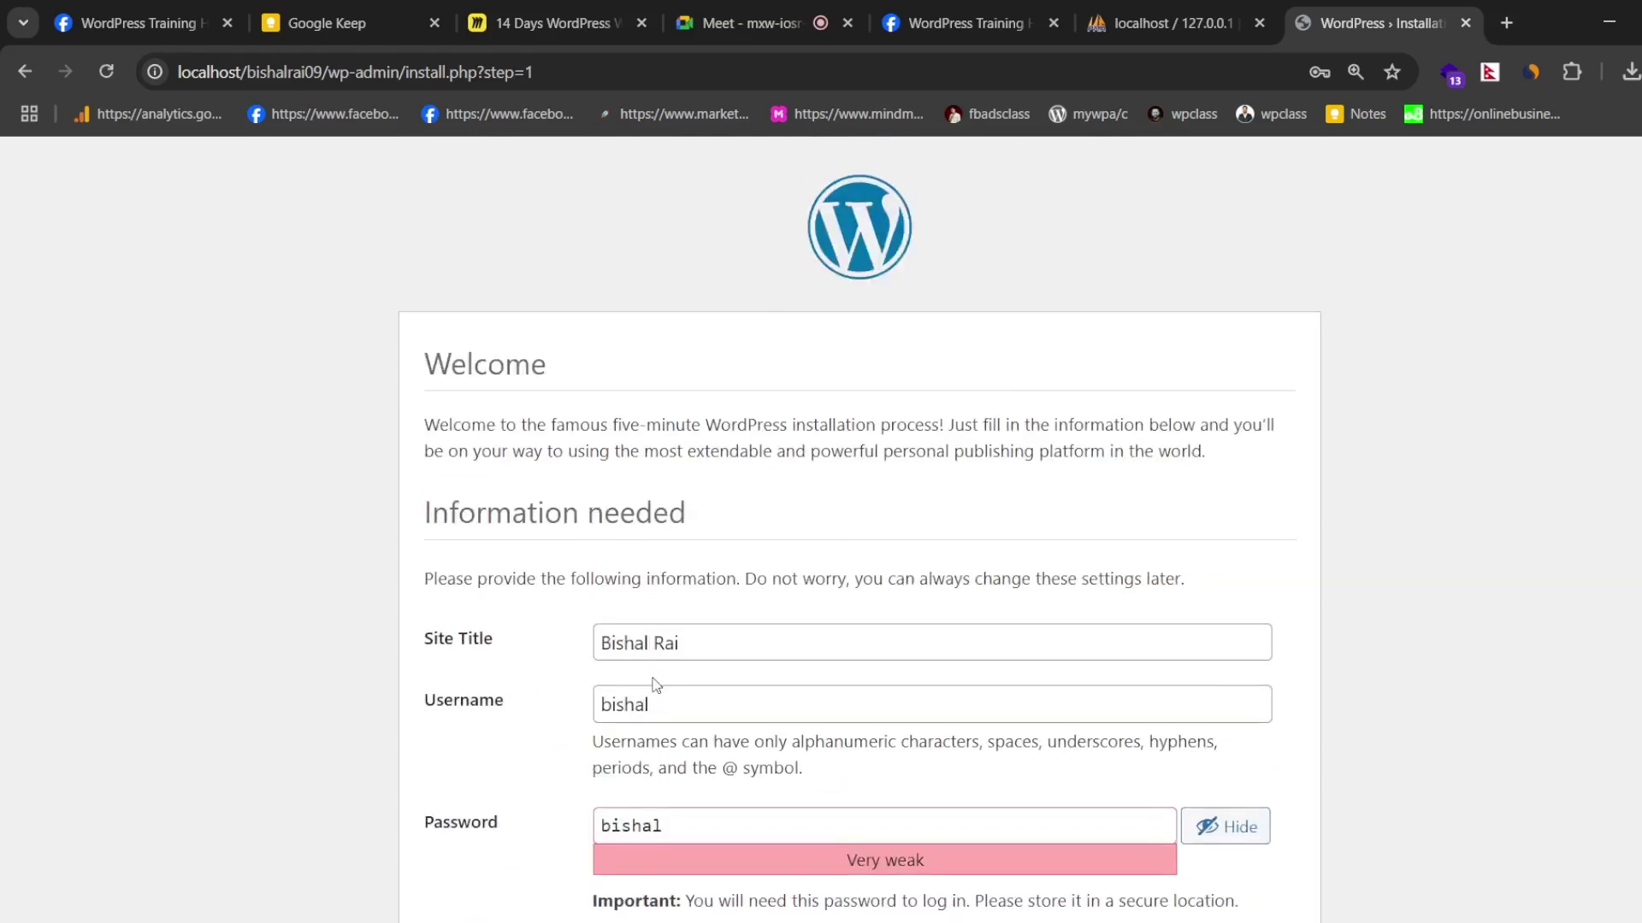
pyautogui.scroll(-3, 655, 684)
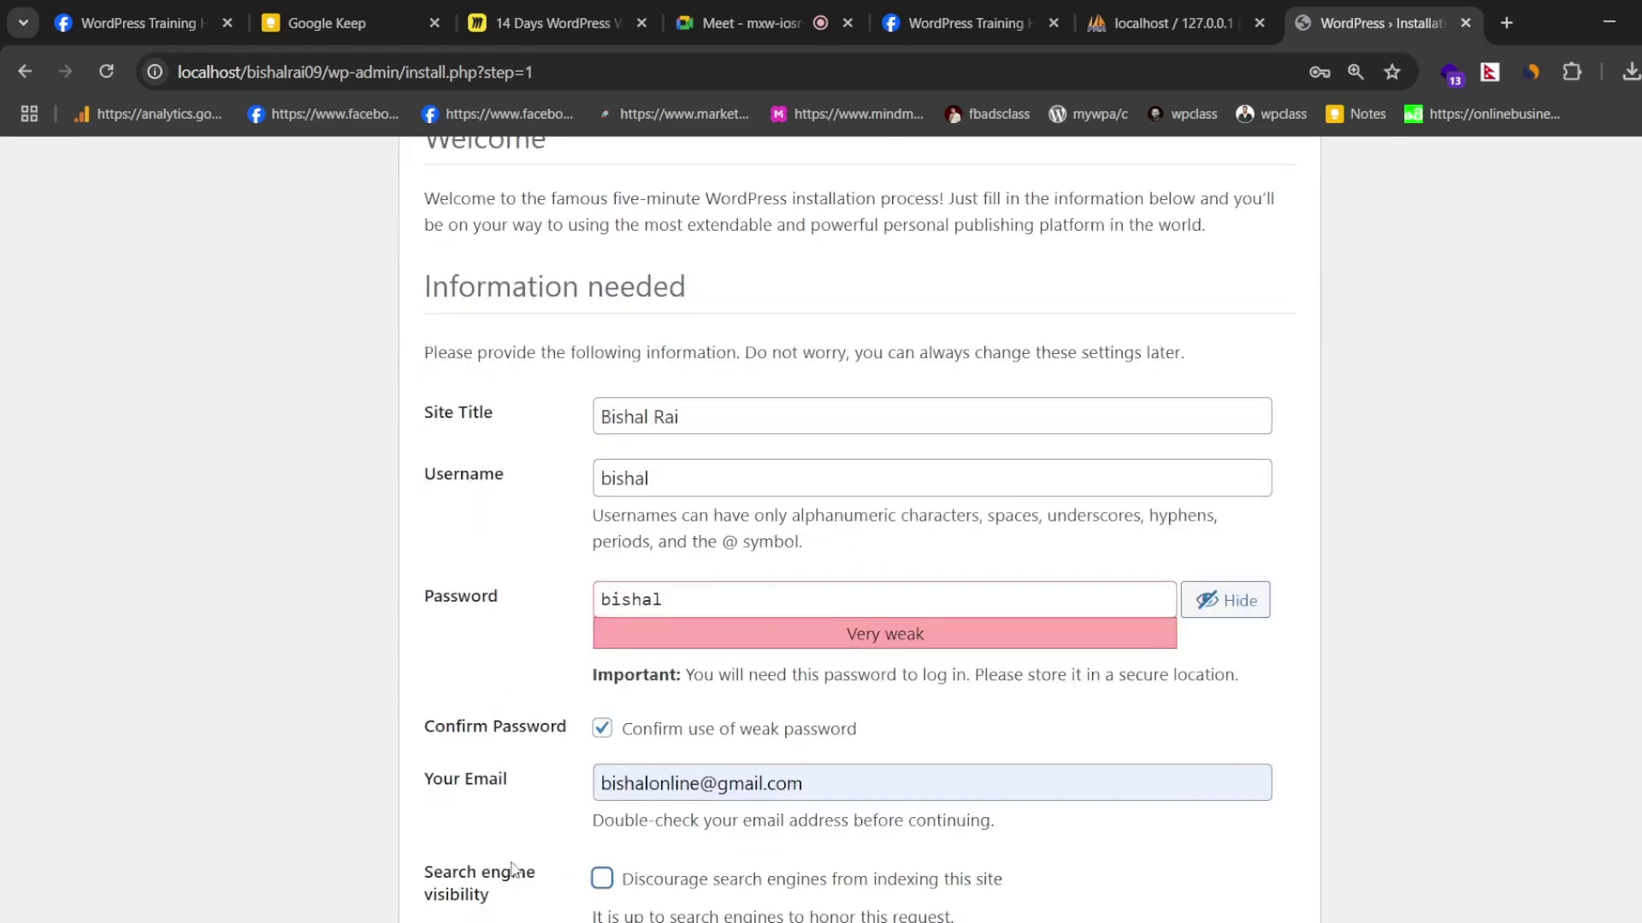
pyautogui.scroll(-2, 513, 870)
pyautogui.click(503, 845)
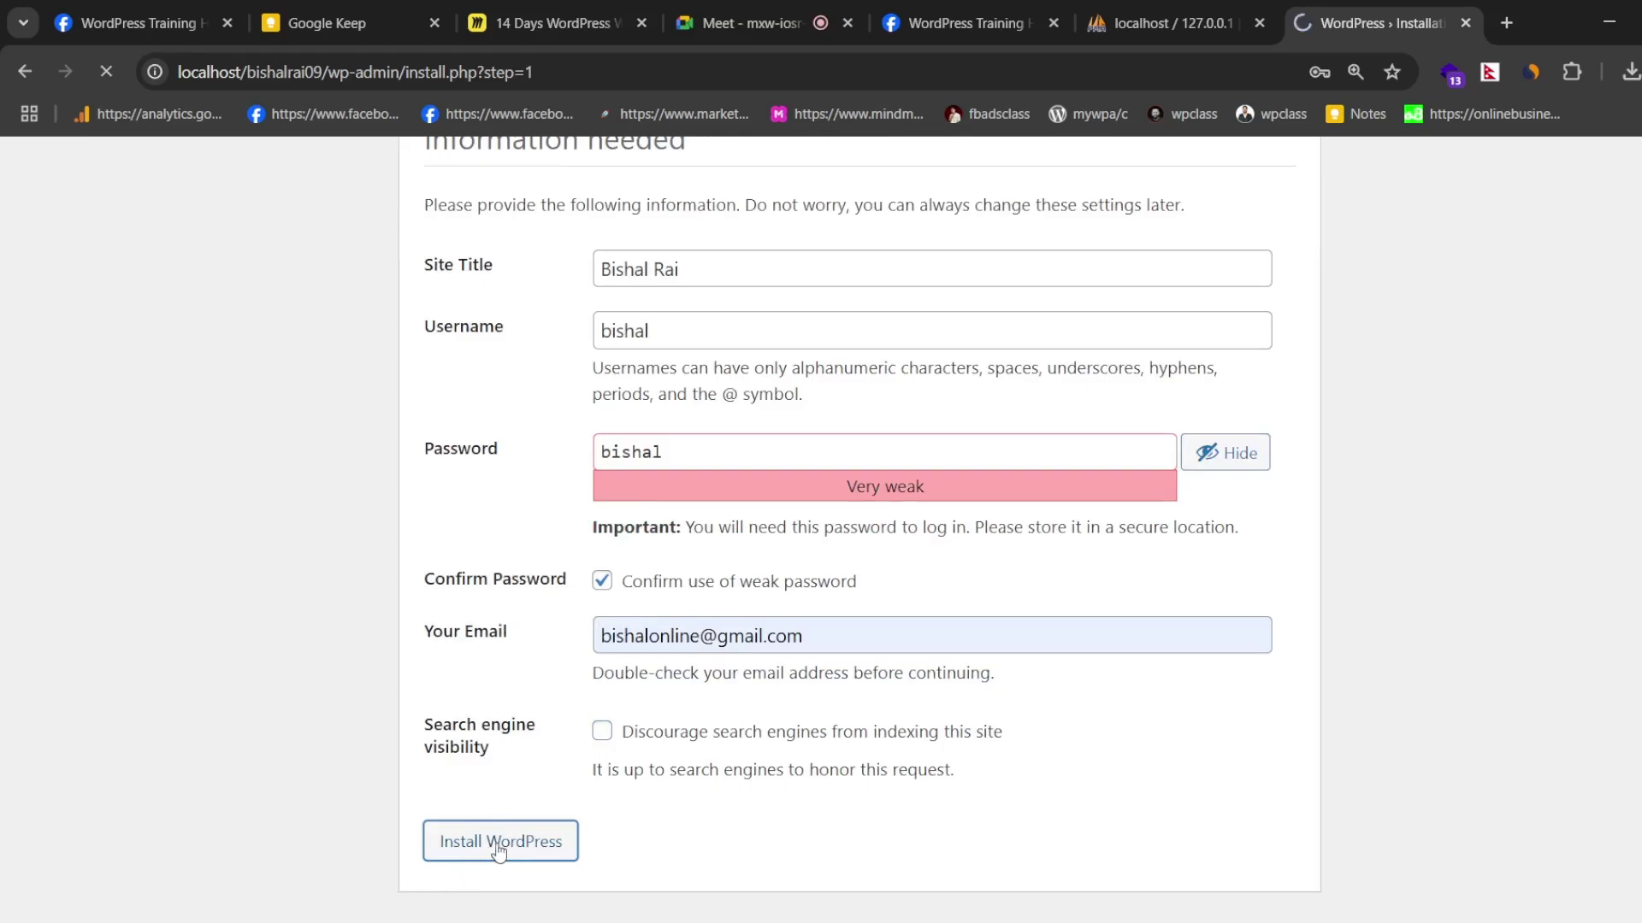
# - On the Success page, dismiss Chrome's password breach warning and select, then deselect, the success message
pyautogui.scroll(5, 587, 590)
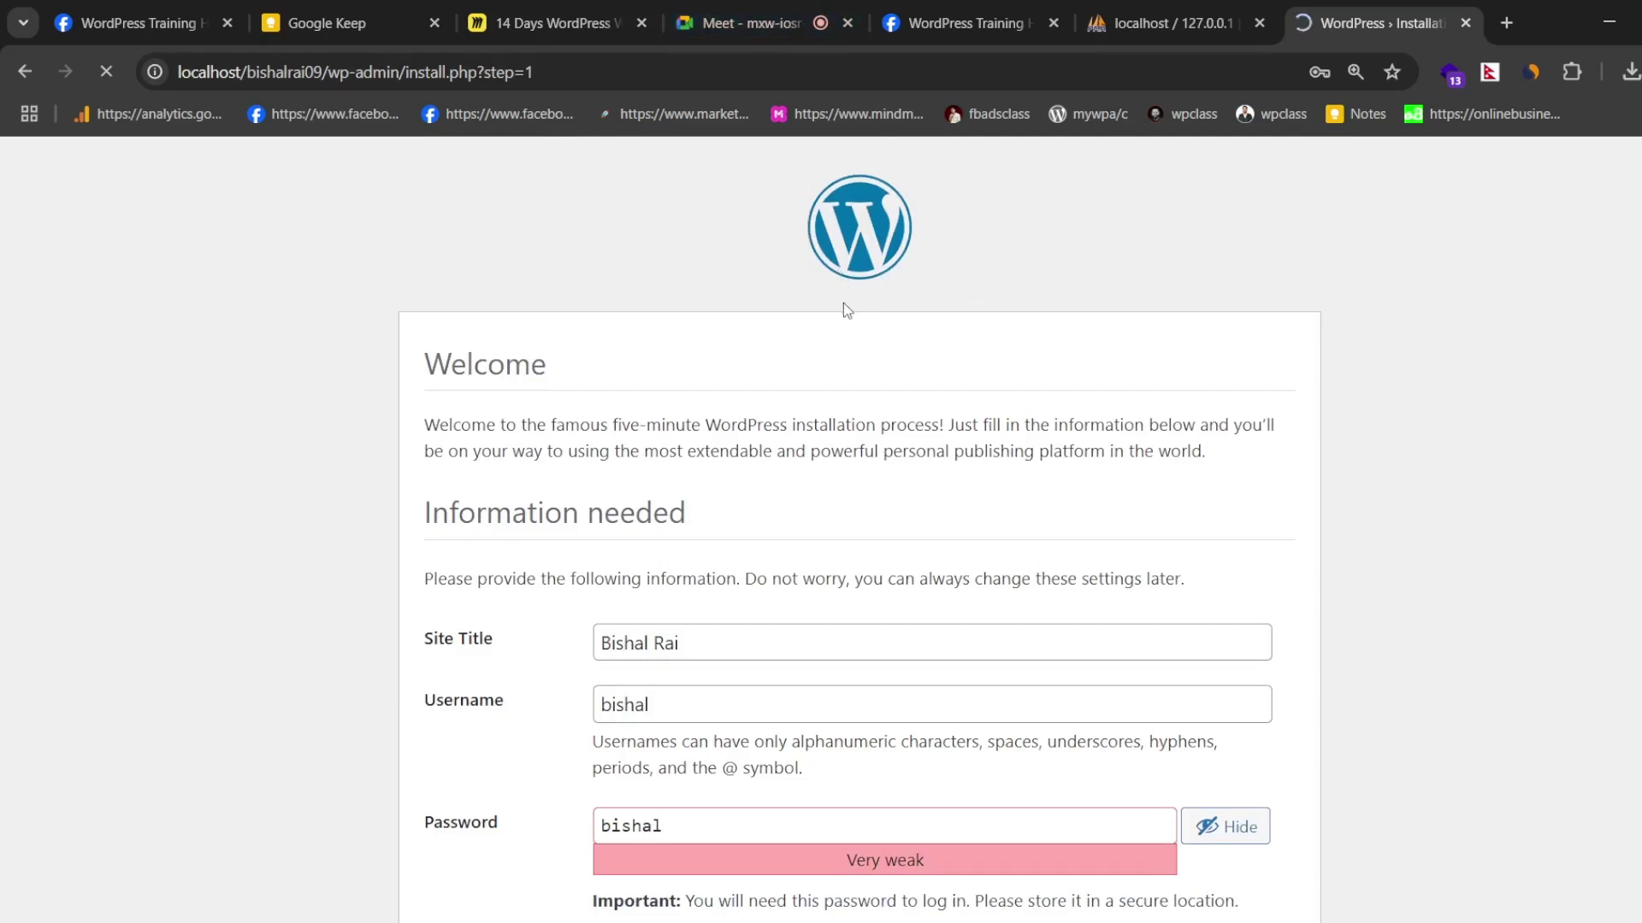
pyautogui.scroll(-2, 843, 308)
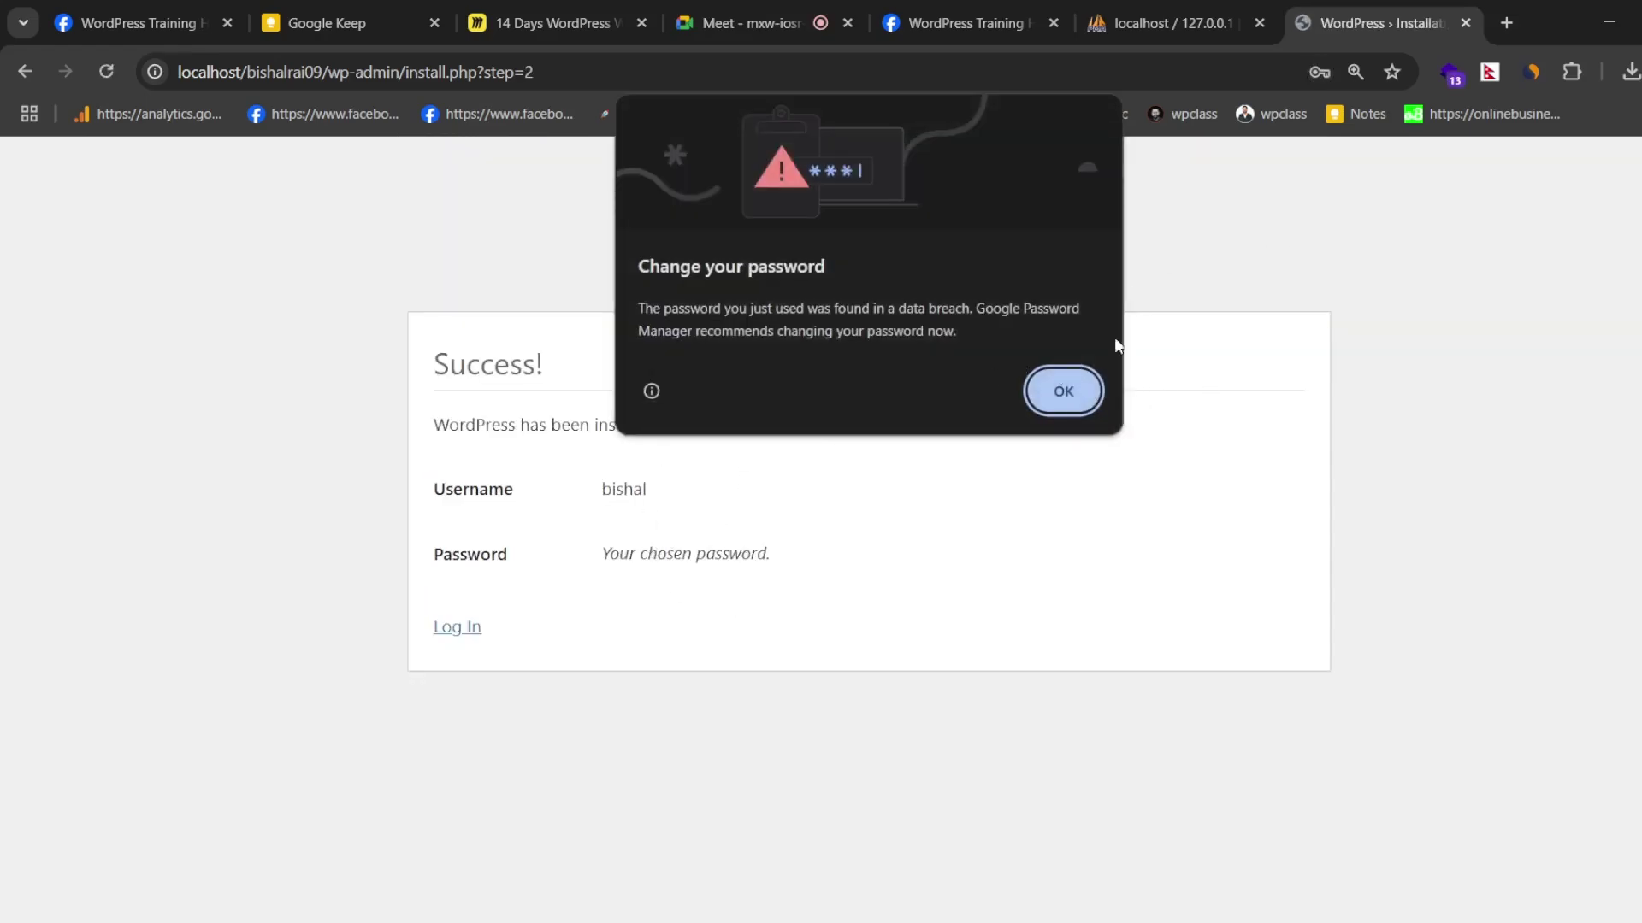
pyautogui.click(1063, 391)
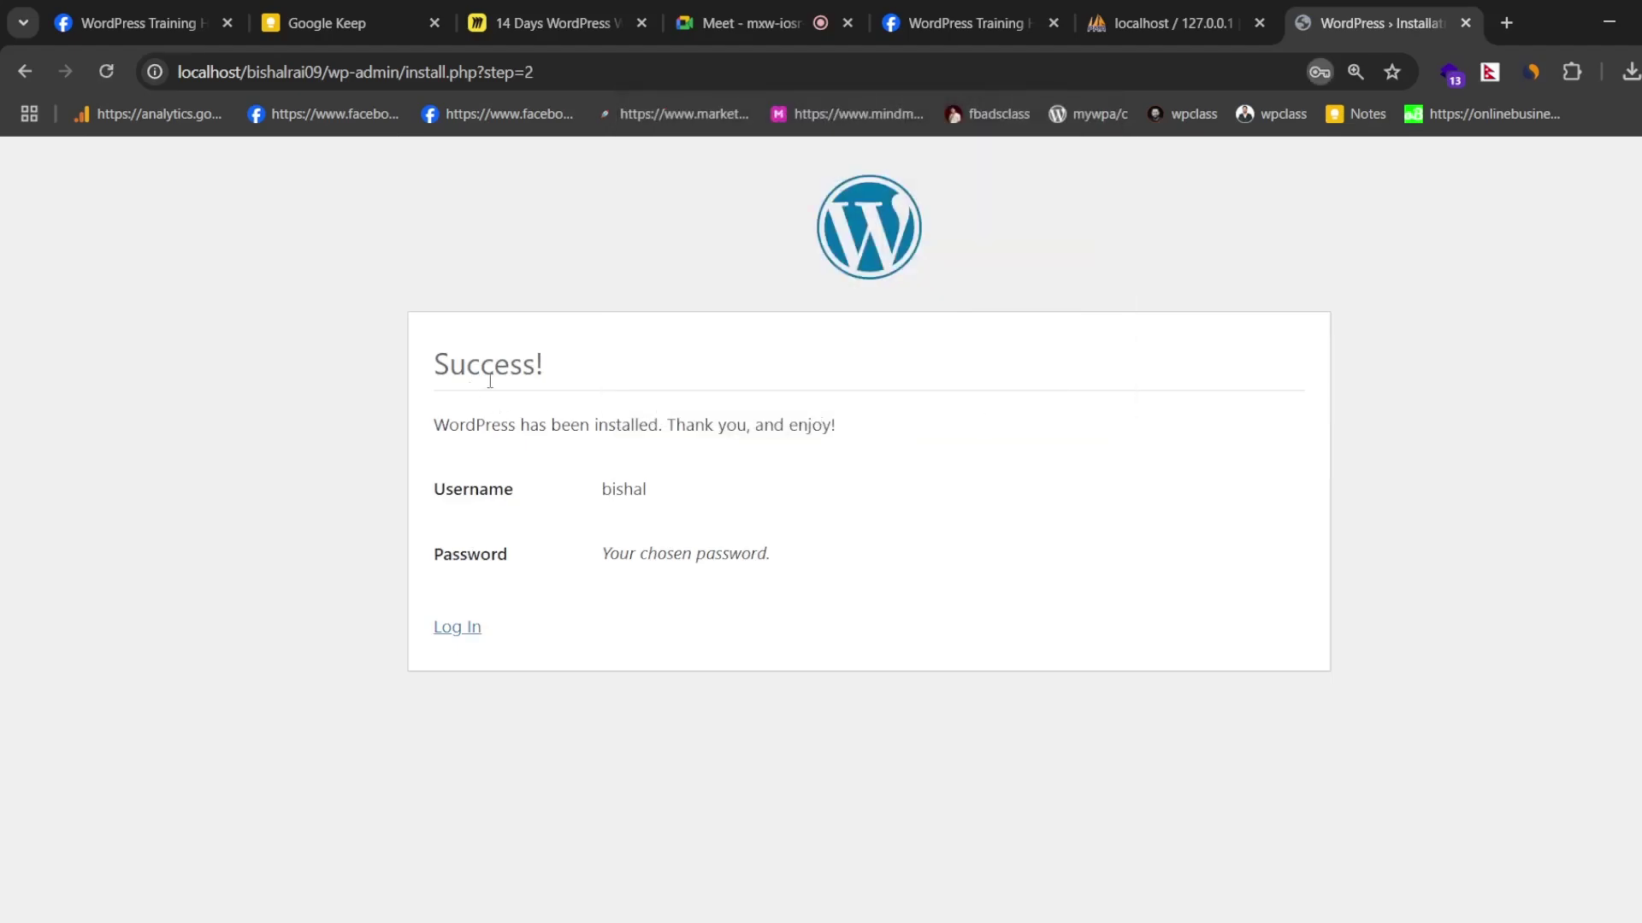
pyautogui.moveTo(427, 369); pyautogui.dragTo(754, 645)
pyautogui.click(647, 341)
# - Log in with the admin username and password, with Remember Me ticked
pyautogui.click(459, 630)
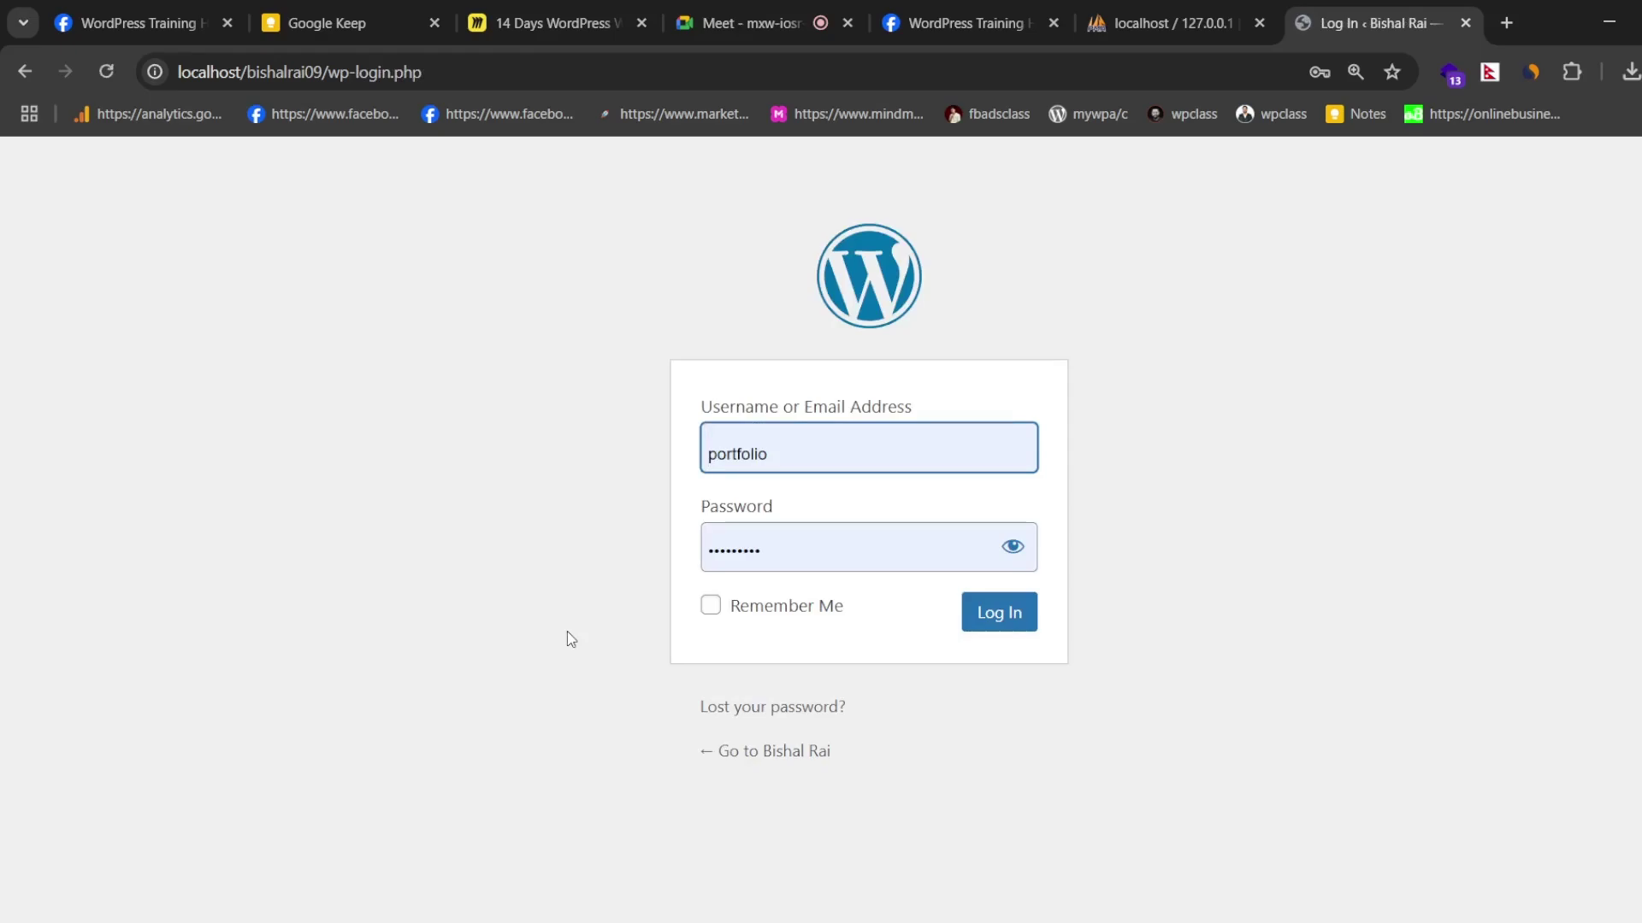
pyautogui.hotkey('ctrl', 'a')
pyautogui.write('bishal')
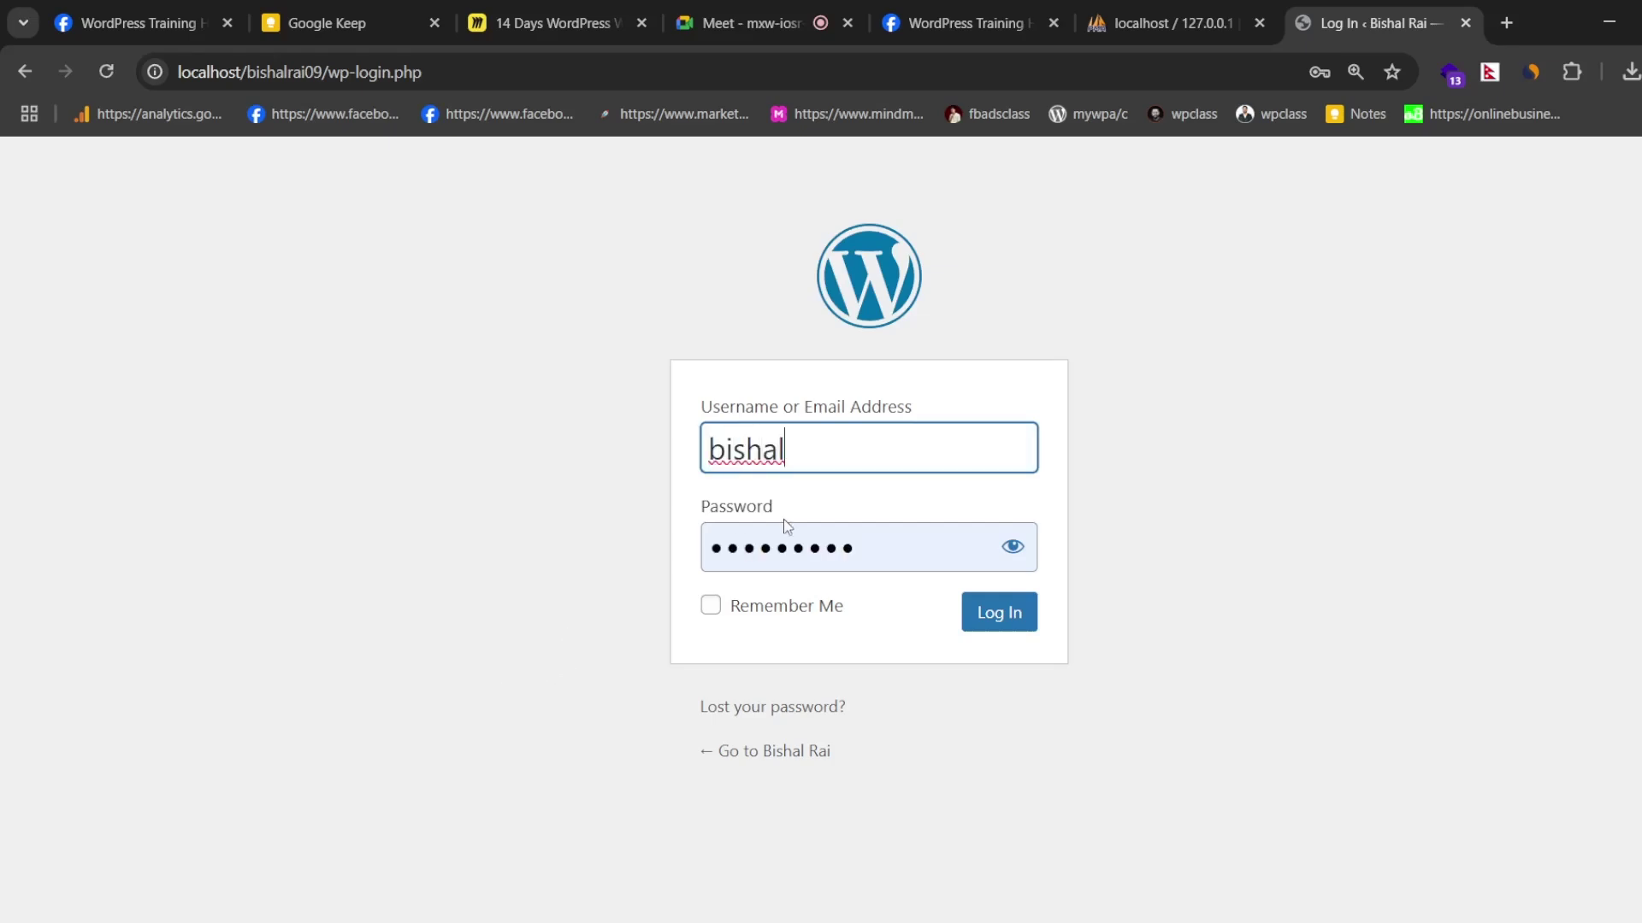
pyautogui.click(772, 546)
pyautogui.hotkey('ctrl', 'a')
pyautogui.write('****')
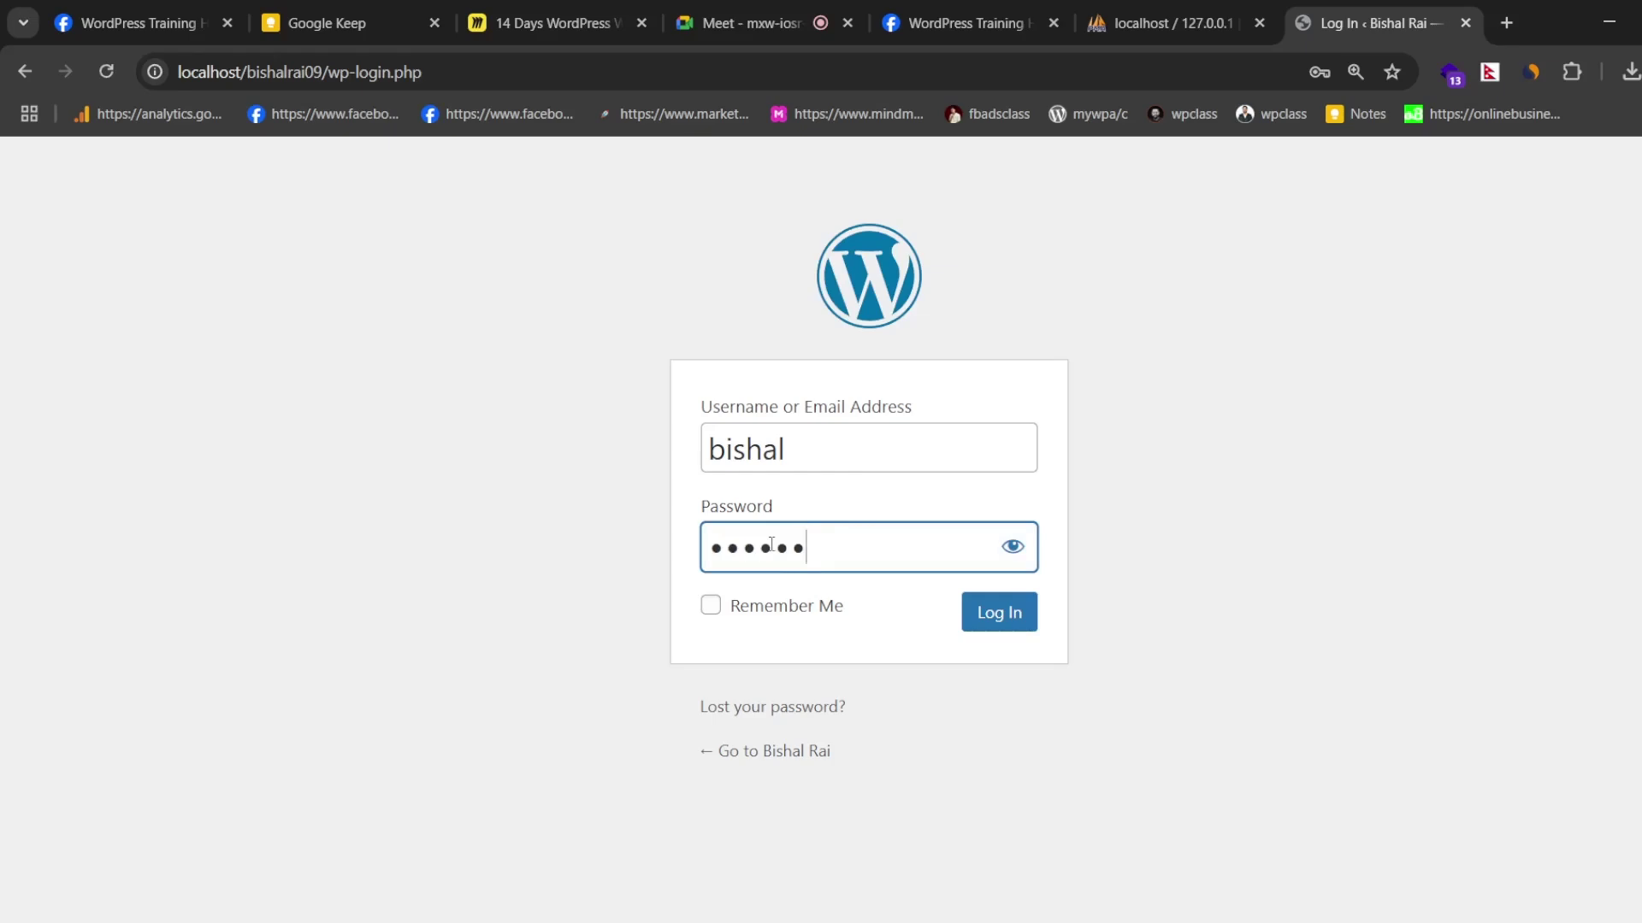
pyautogui.click(713, 609)
pyautogui.click(1002, 621)
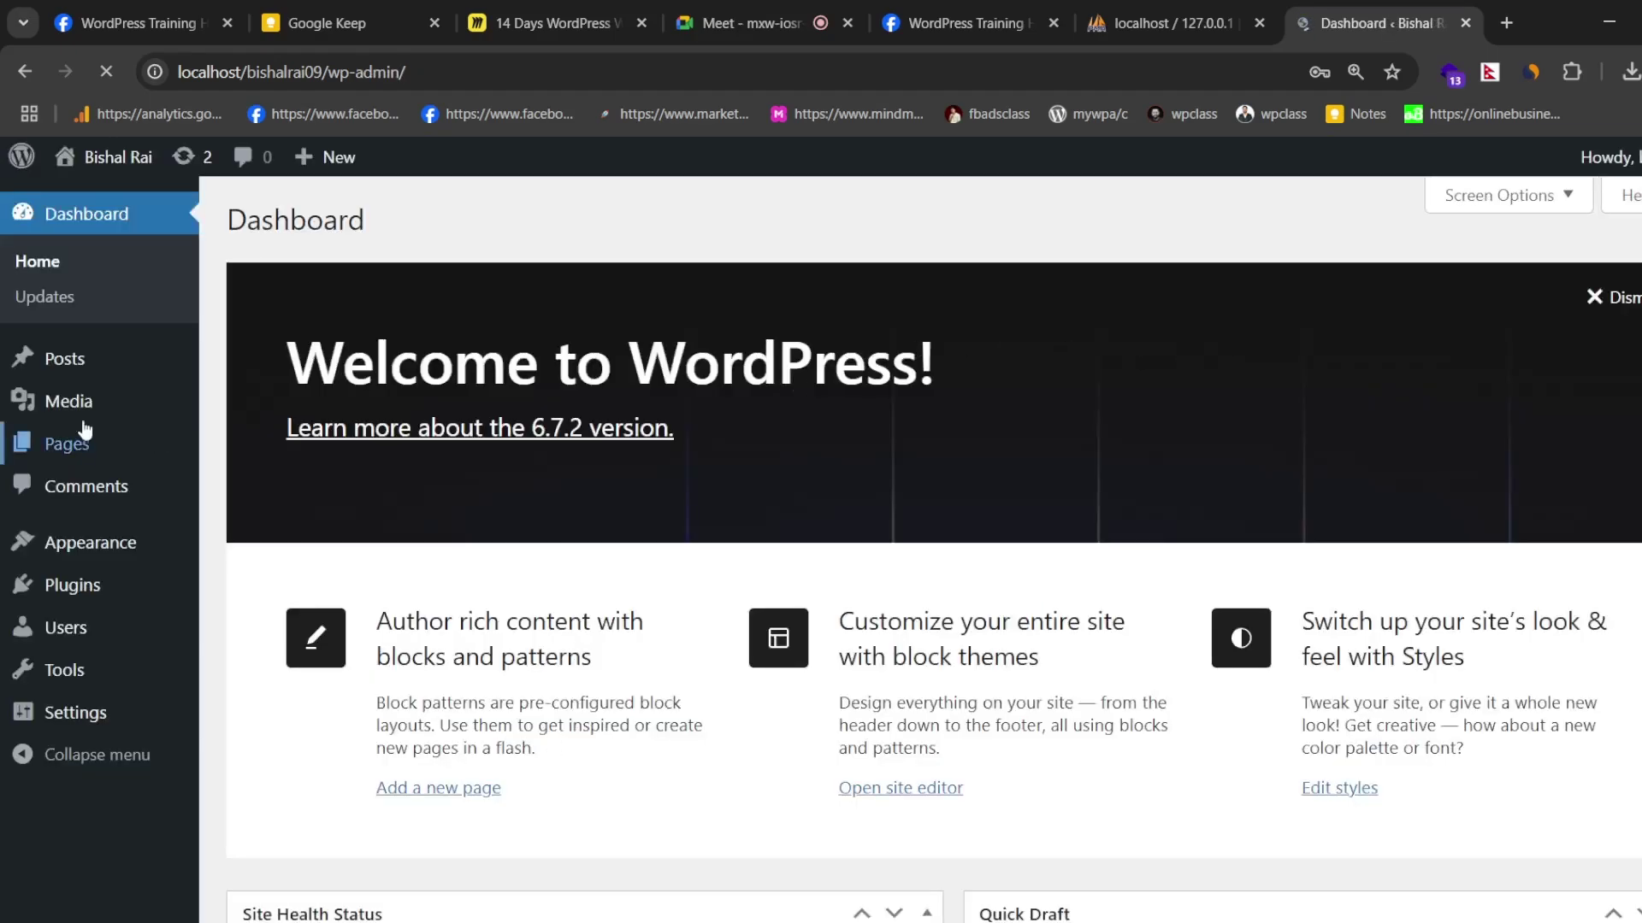
# - Dismiss Chrome's password breach warning over the Dashboard
pyautogui.scroll(-8, 82, 722)
pyautogui.scroll(8, 758, 561)
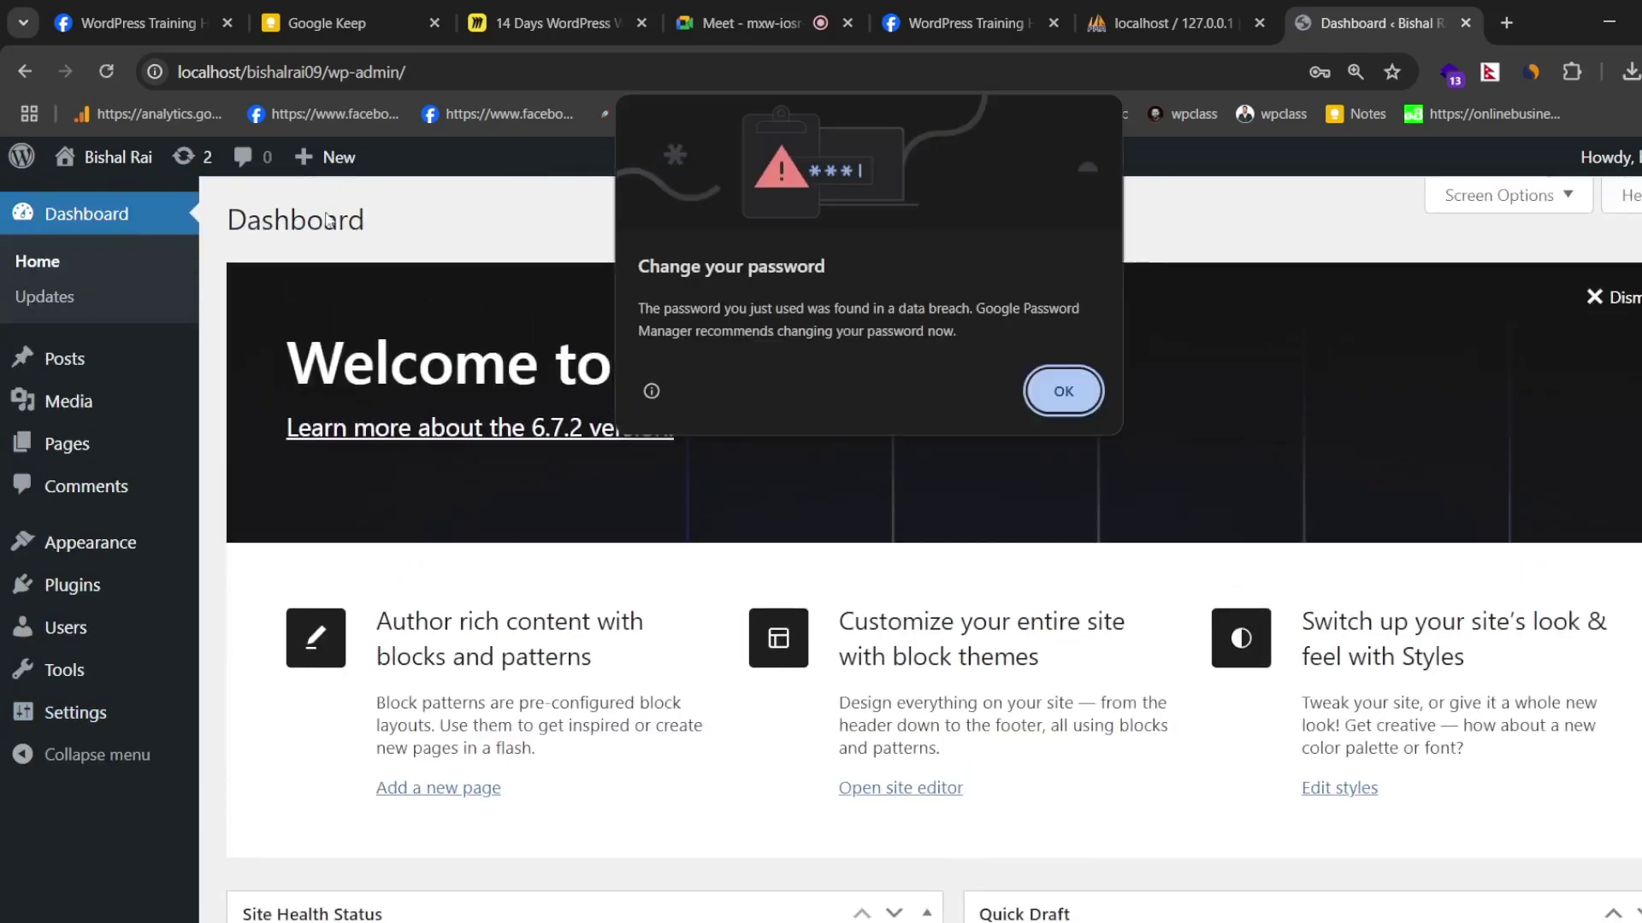
pyautogui.click(1064, 395)
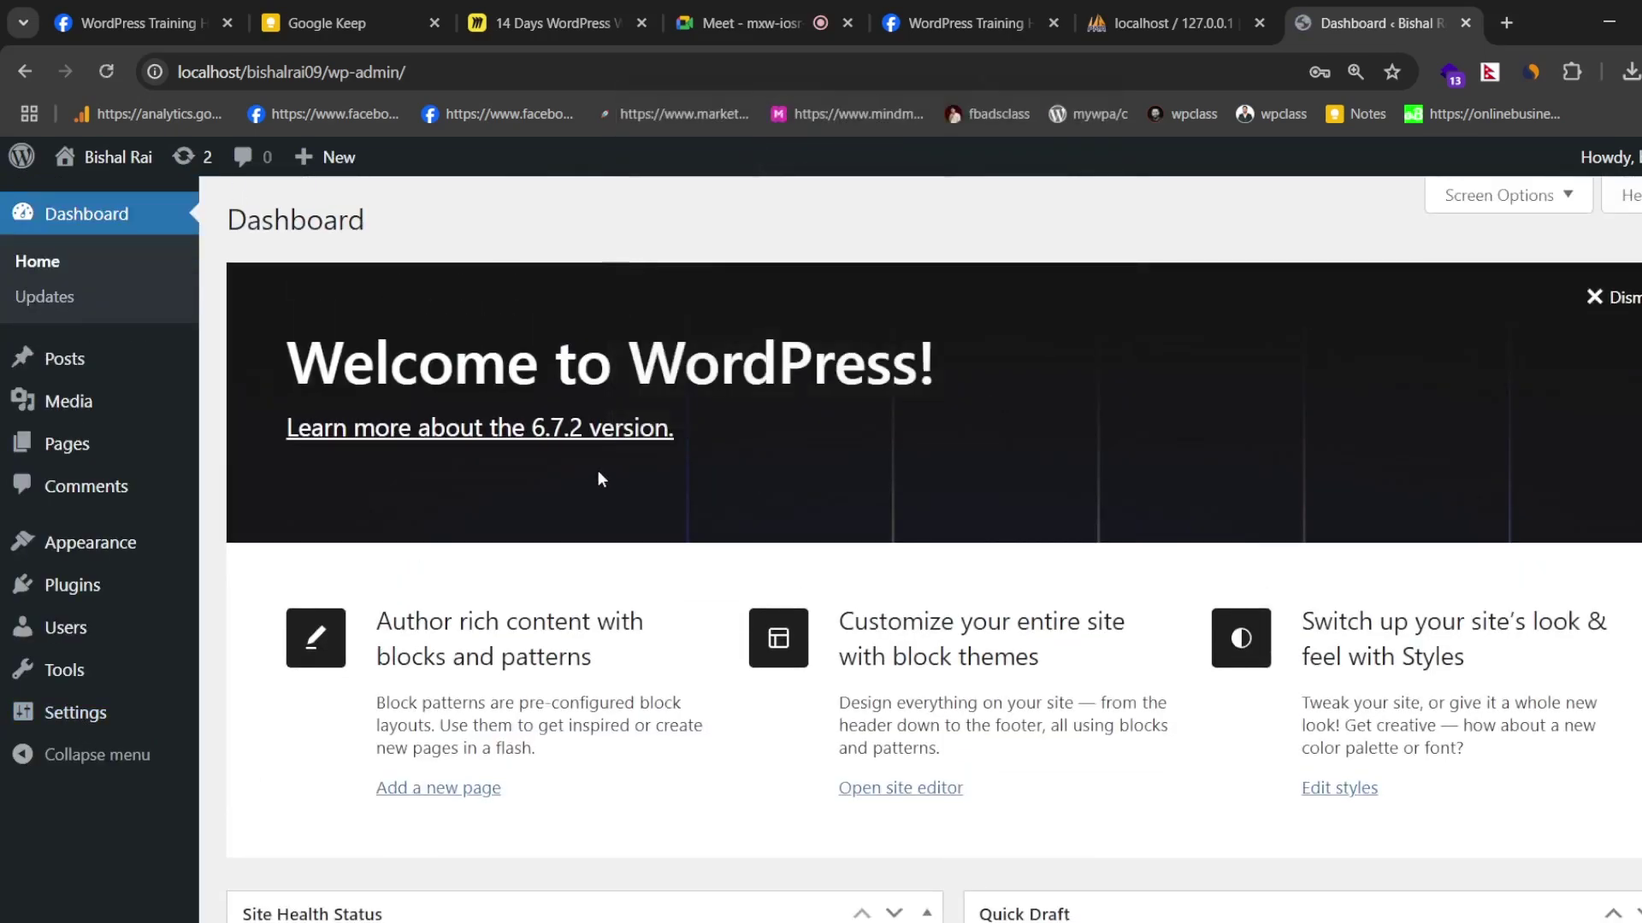
# - Open the site's front end in a new tab via Visit Site under the admin-bar site name
pyautogui.scroll(-6, 686, 577)
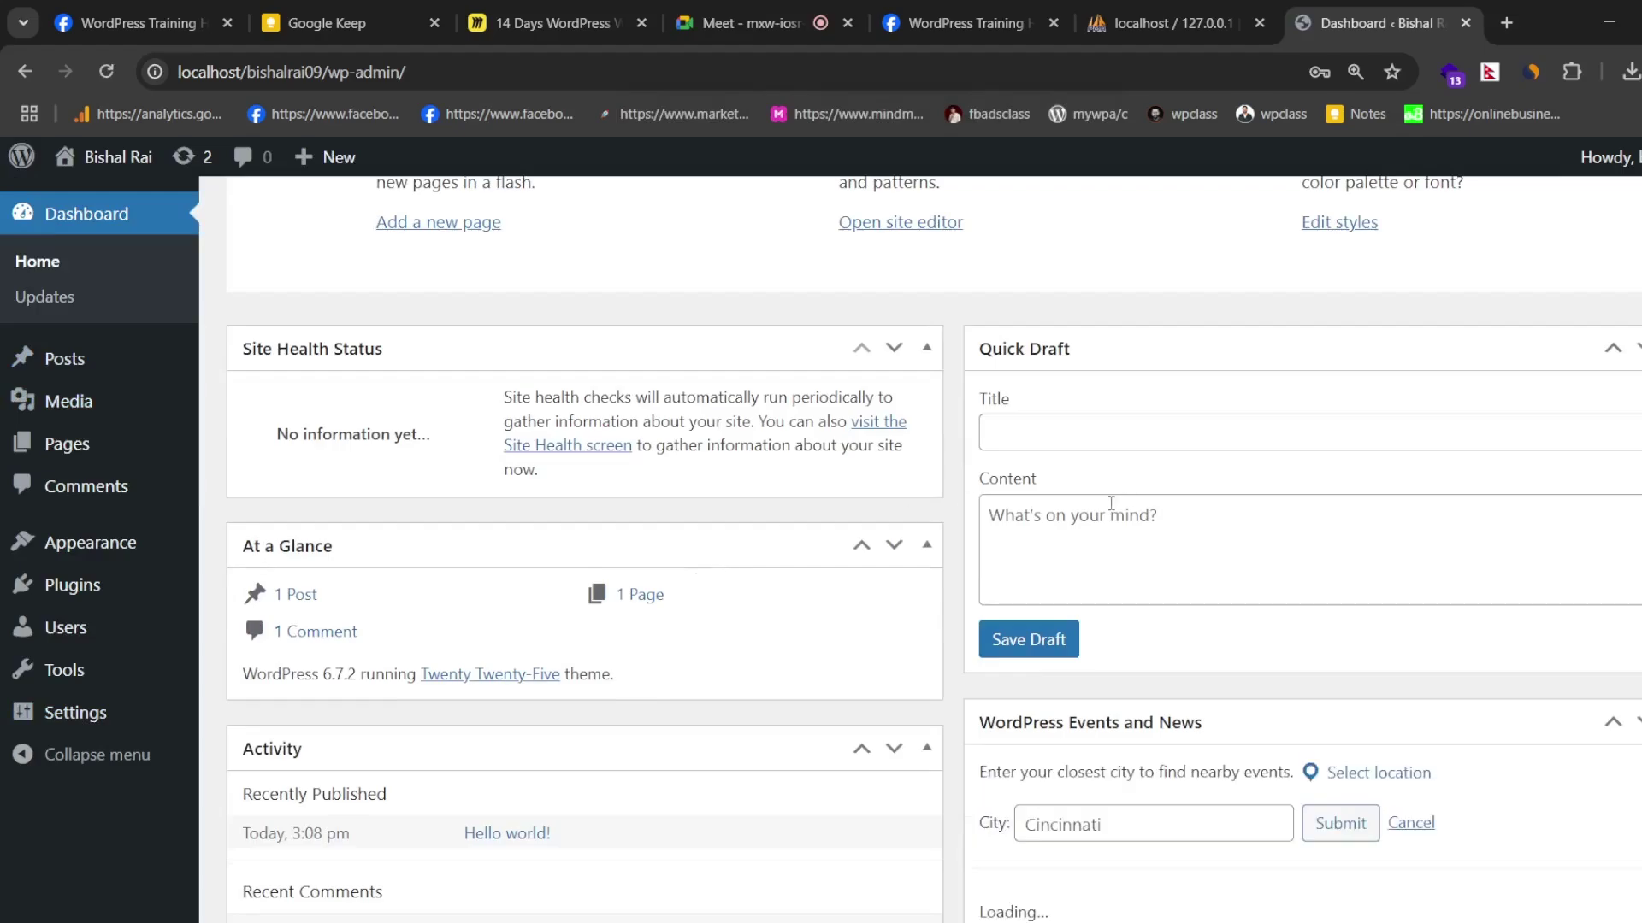
pyautogui.scroll(6, 700, 527)
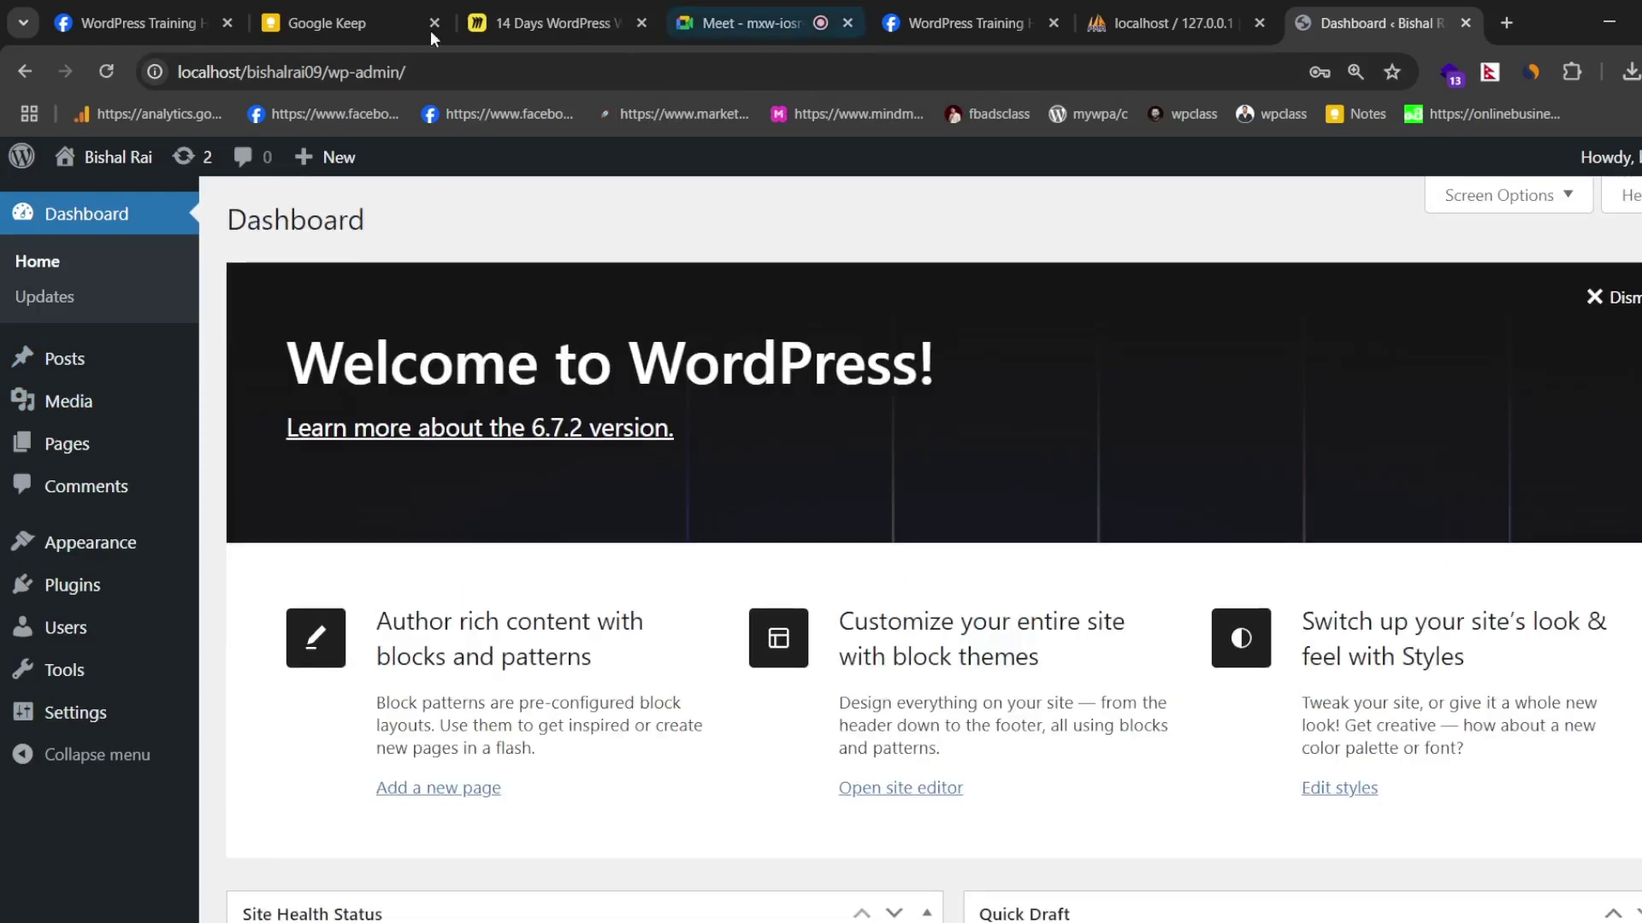
pyautogui.moveTo(113, 159)
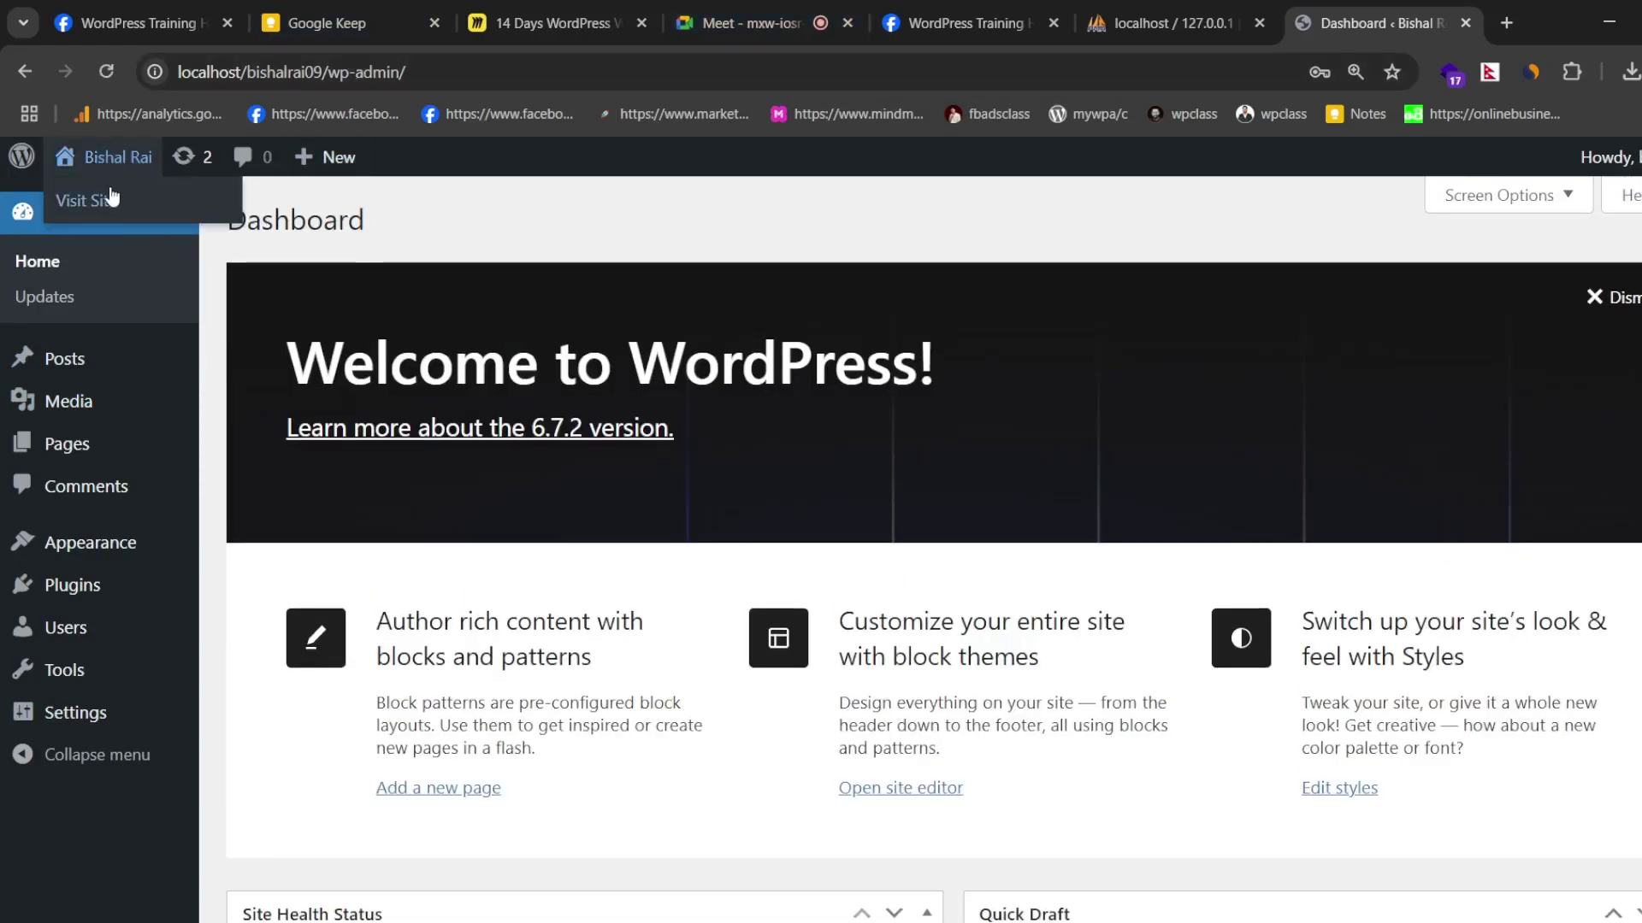
pyautogui.click(211, 241)
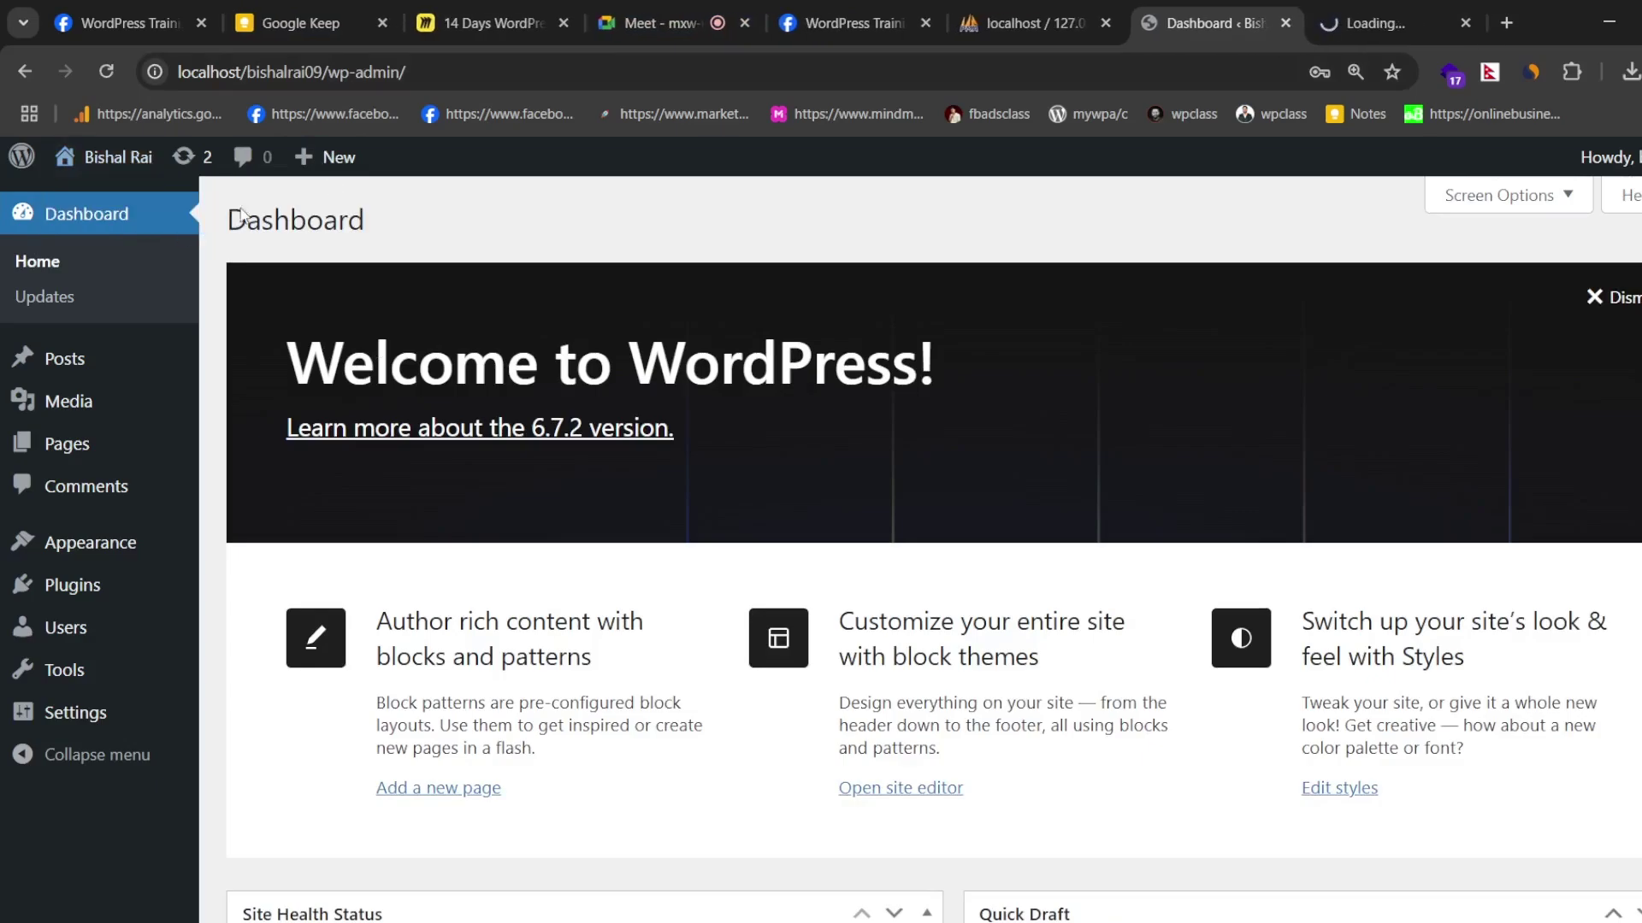
pyautogui.scroll(-4, 840, 350)
pyautogui.scroll(2, 811, 575)
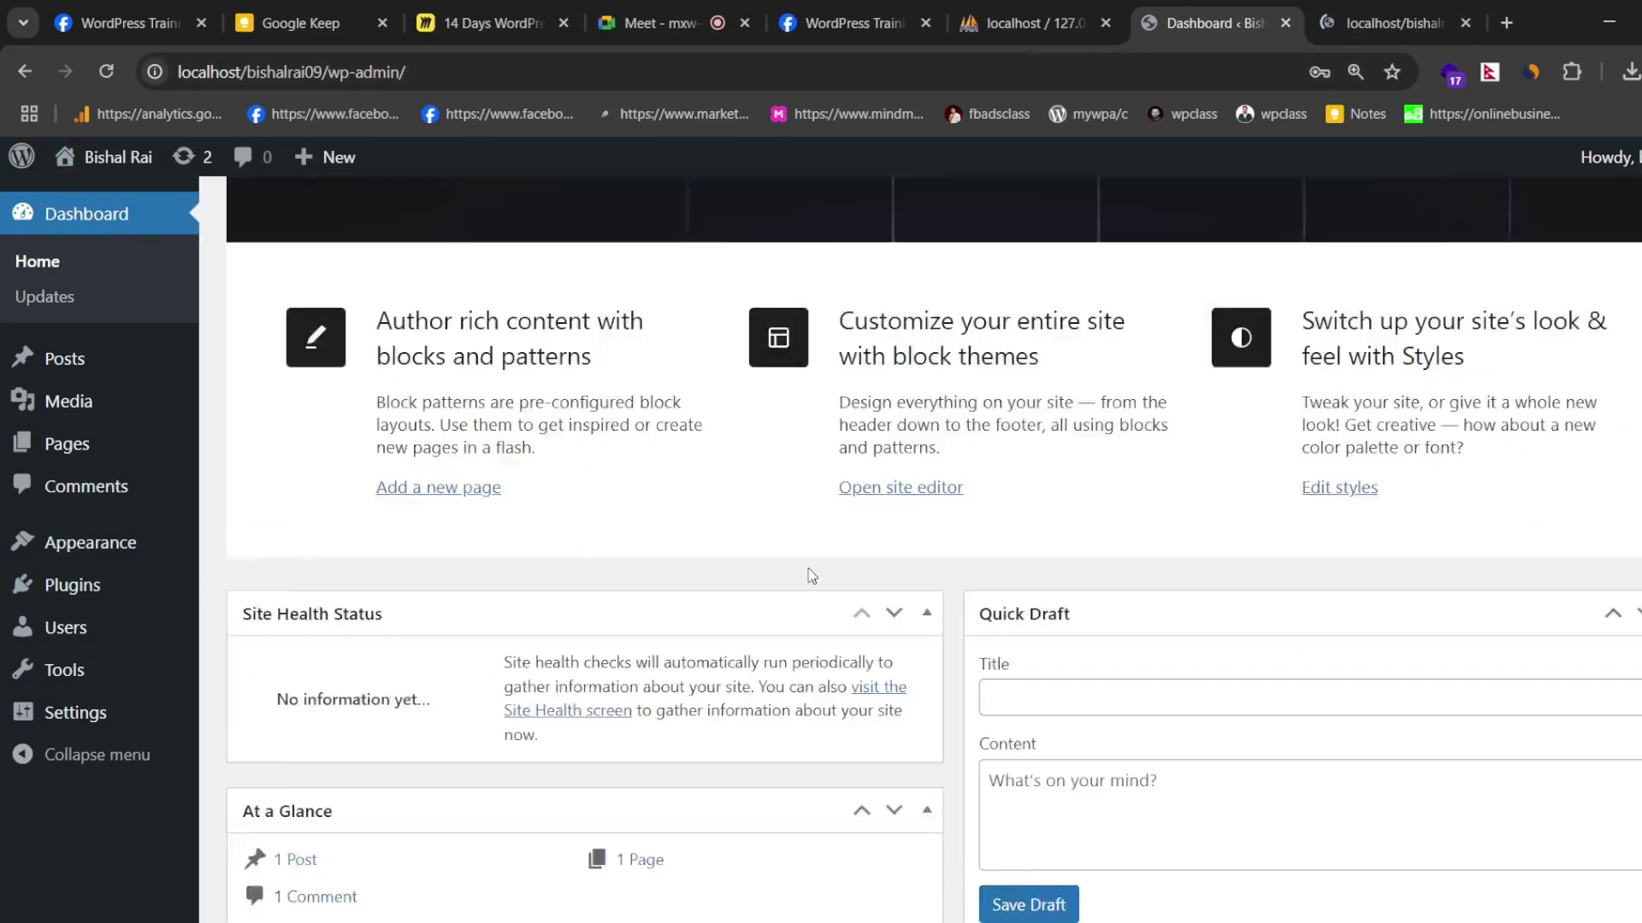
pyautogui.scroll(-4, 810, 575)
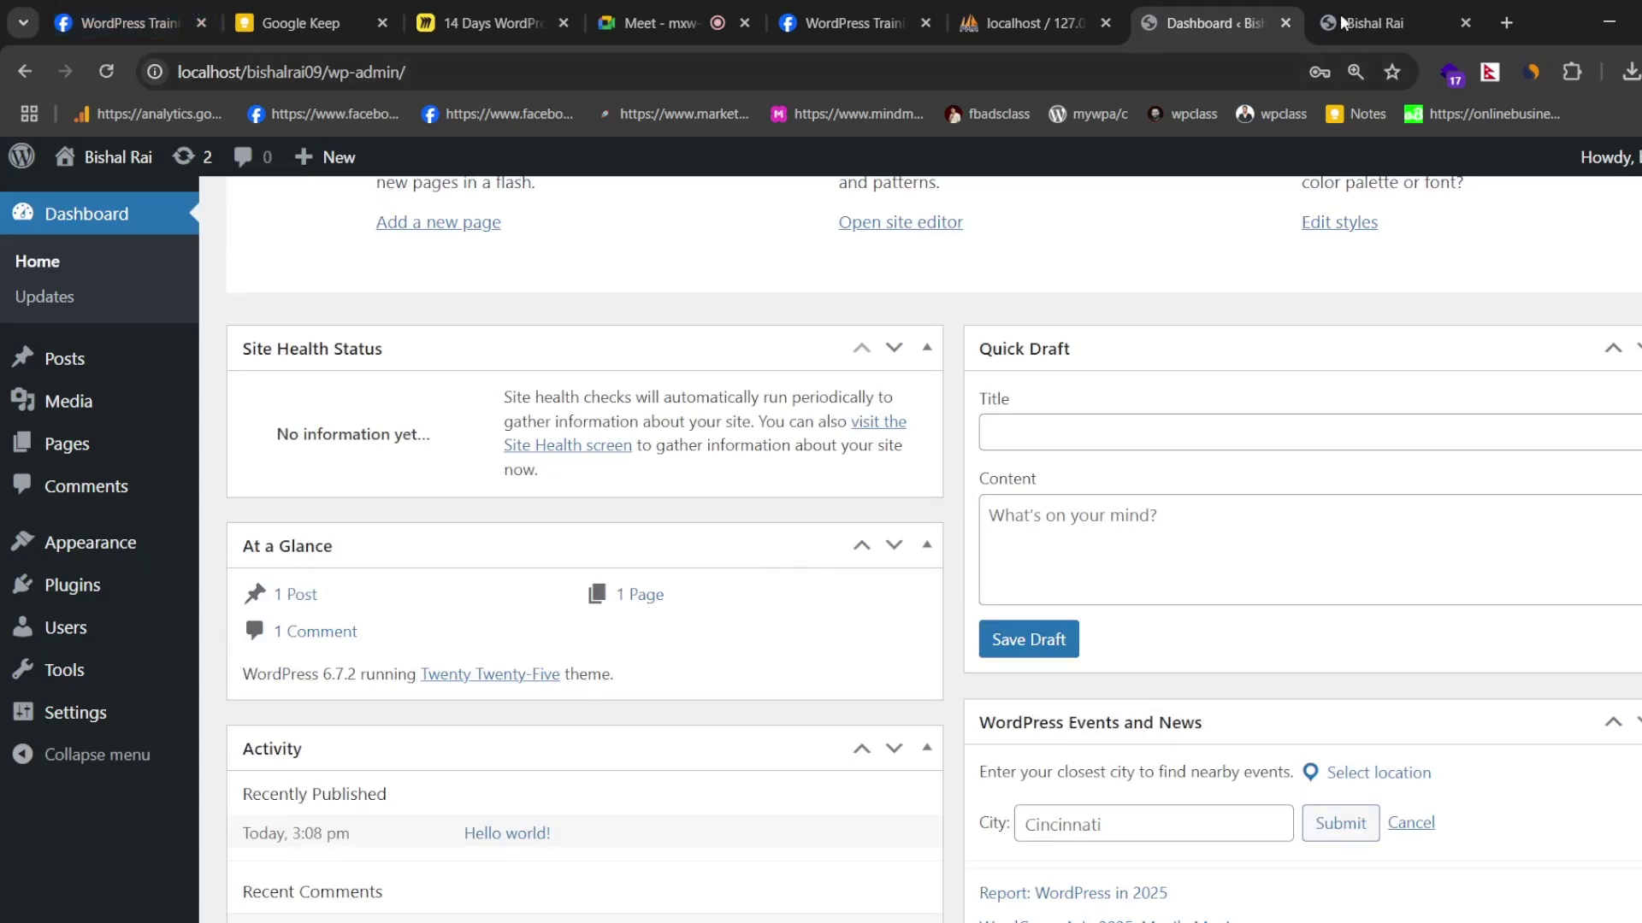
# - Load codeit.com.np in a new tab
pyautogui.click(1507, 23)
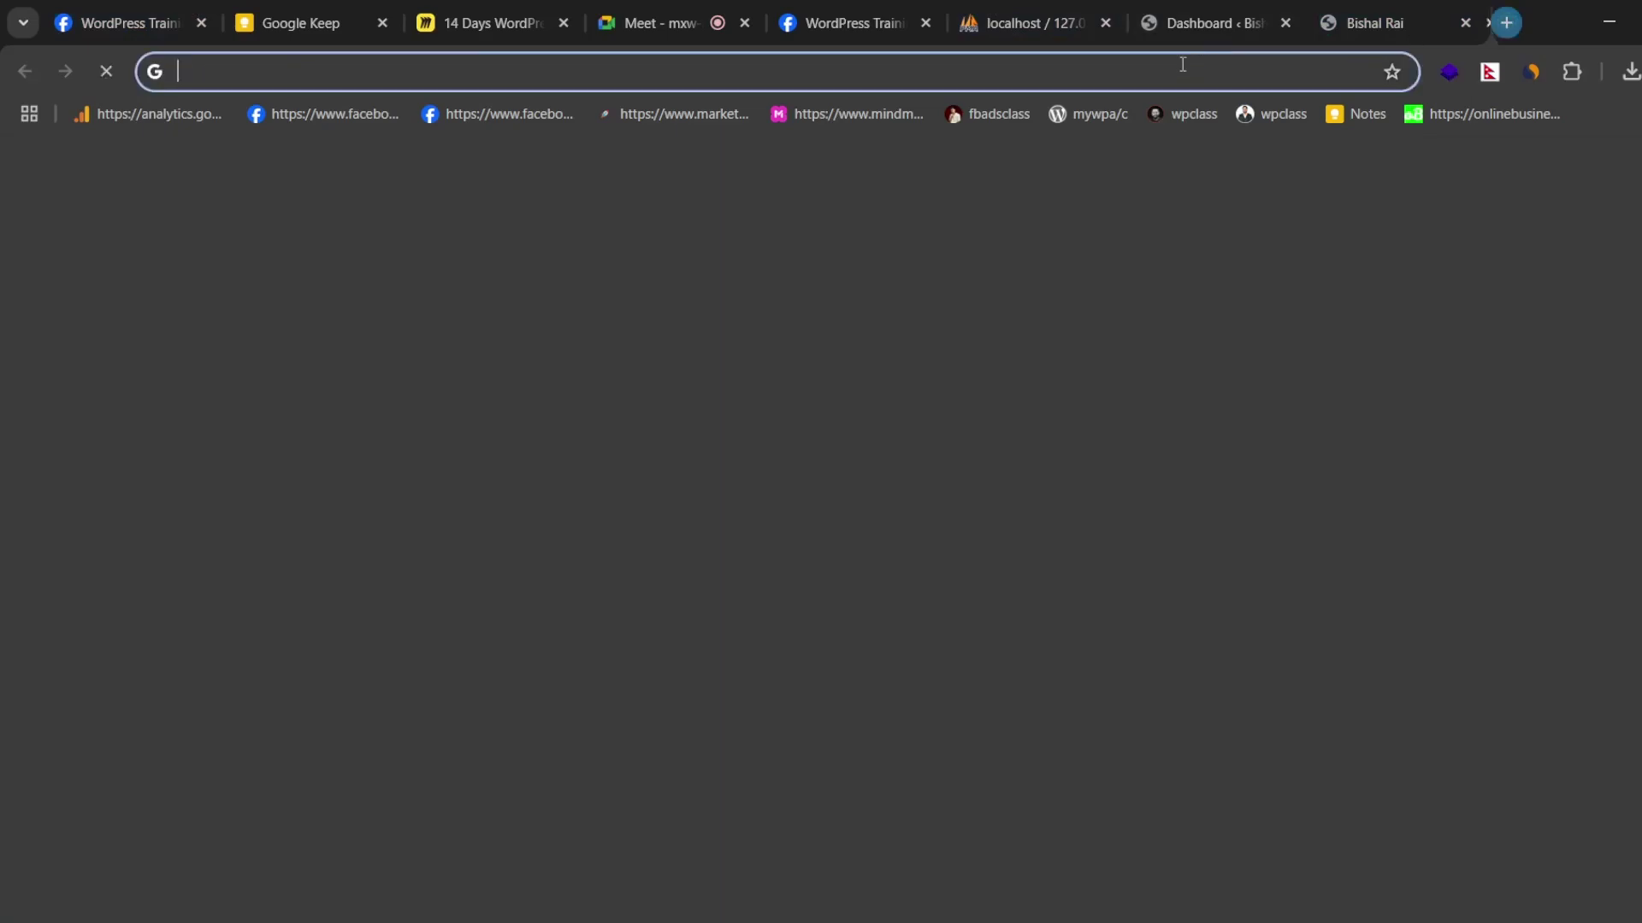
pyautogui.write('co')
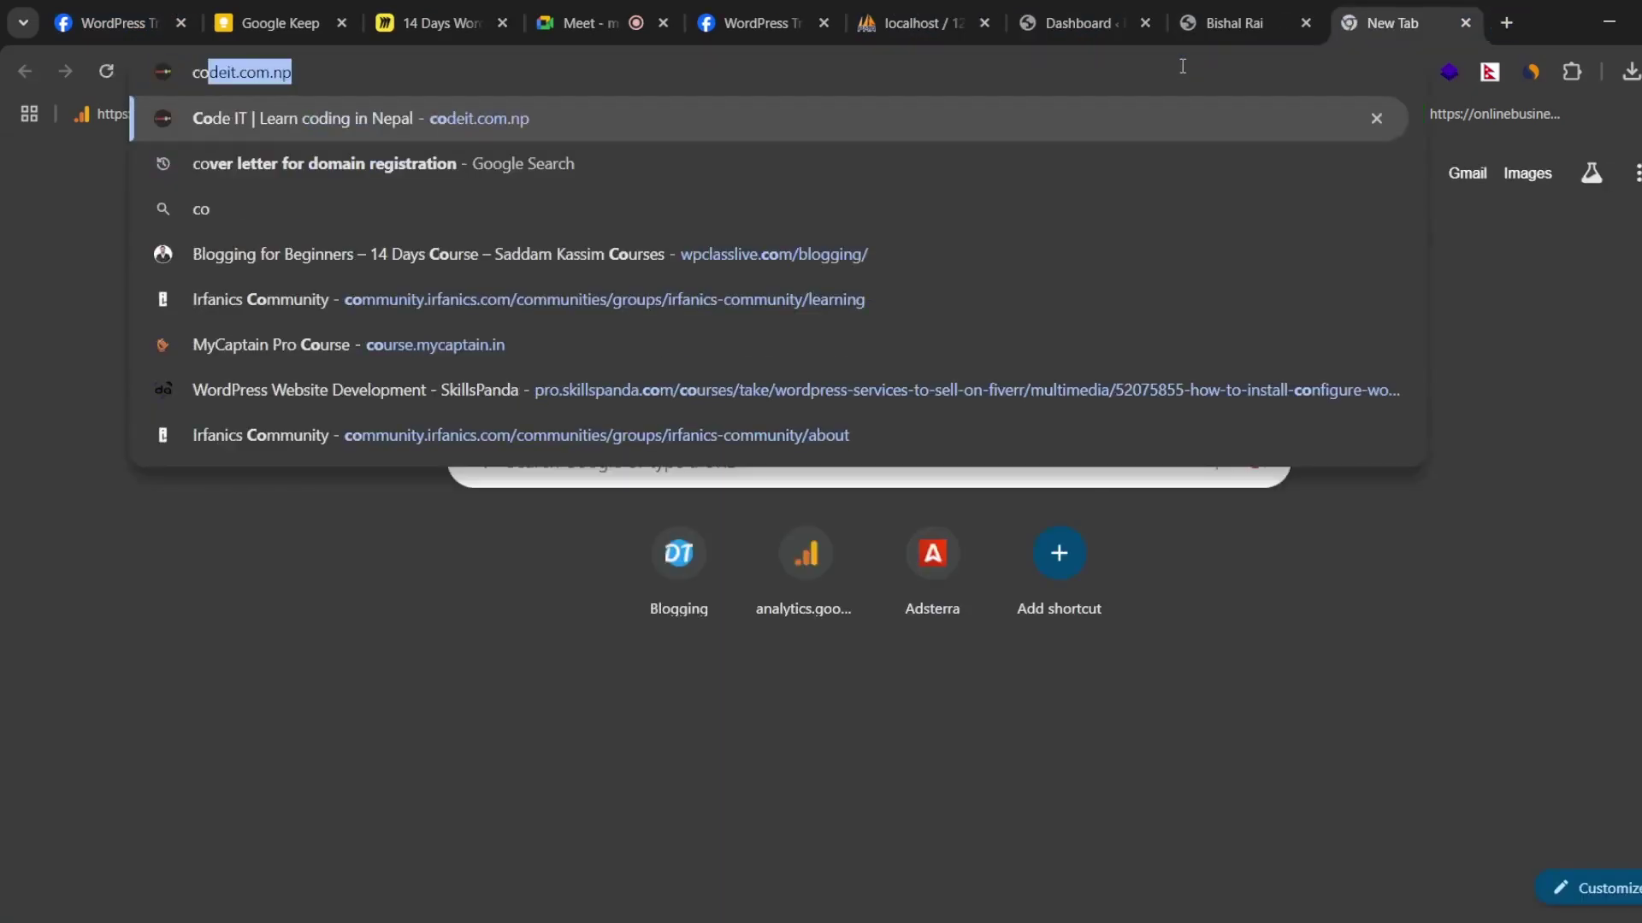
pyautogui.press('Right')
pyautogui.press('Return')
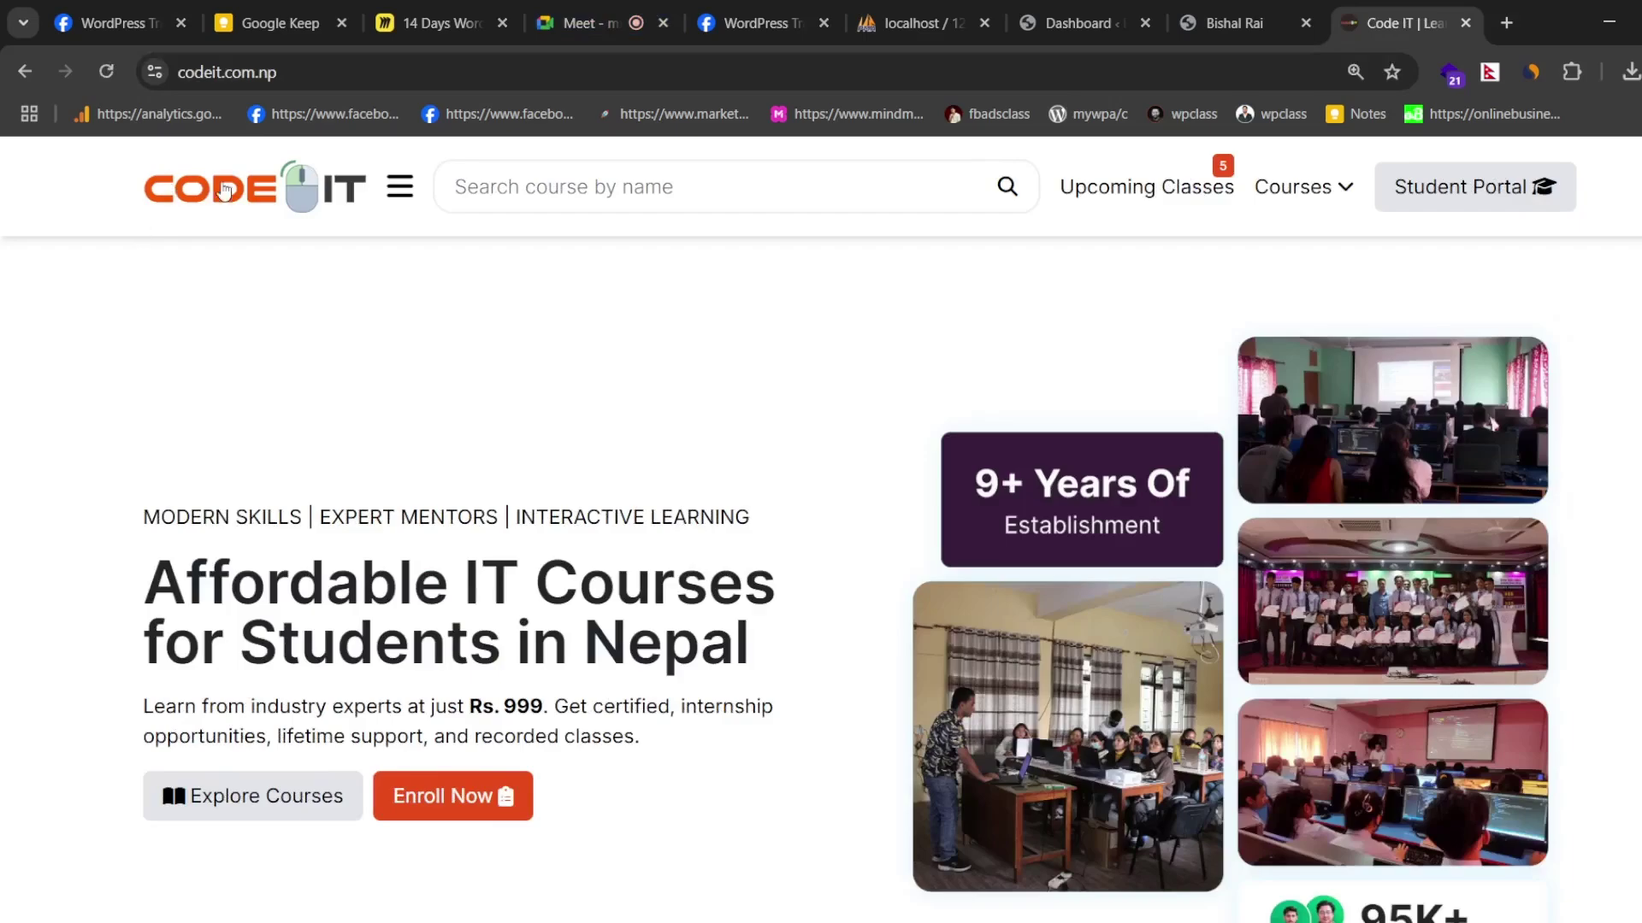
# - Scroll the Code IT homepage through upcoming classes, popular courses and industry mentors
pyautogui.click(551, 183)
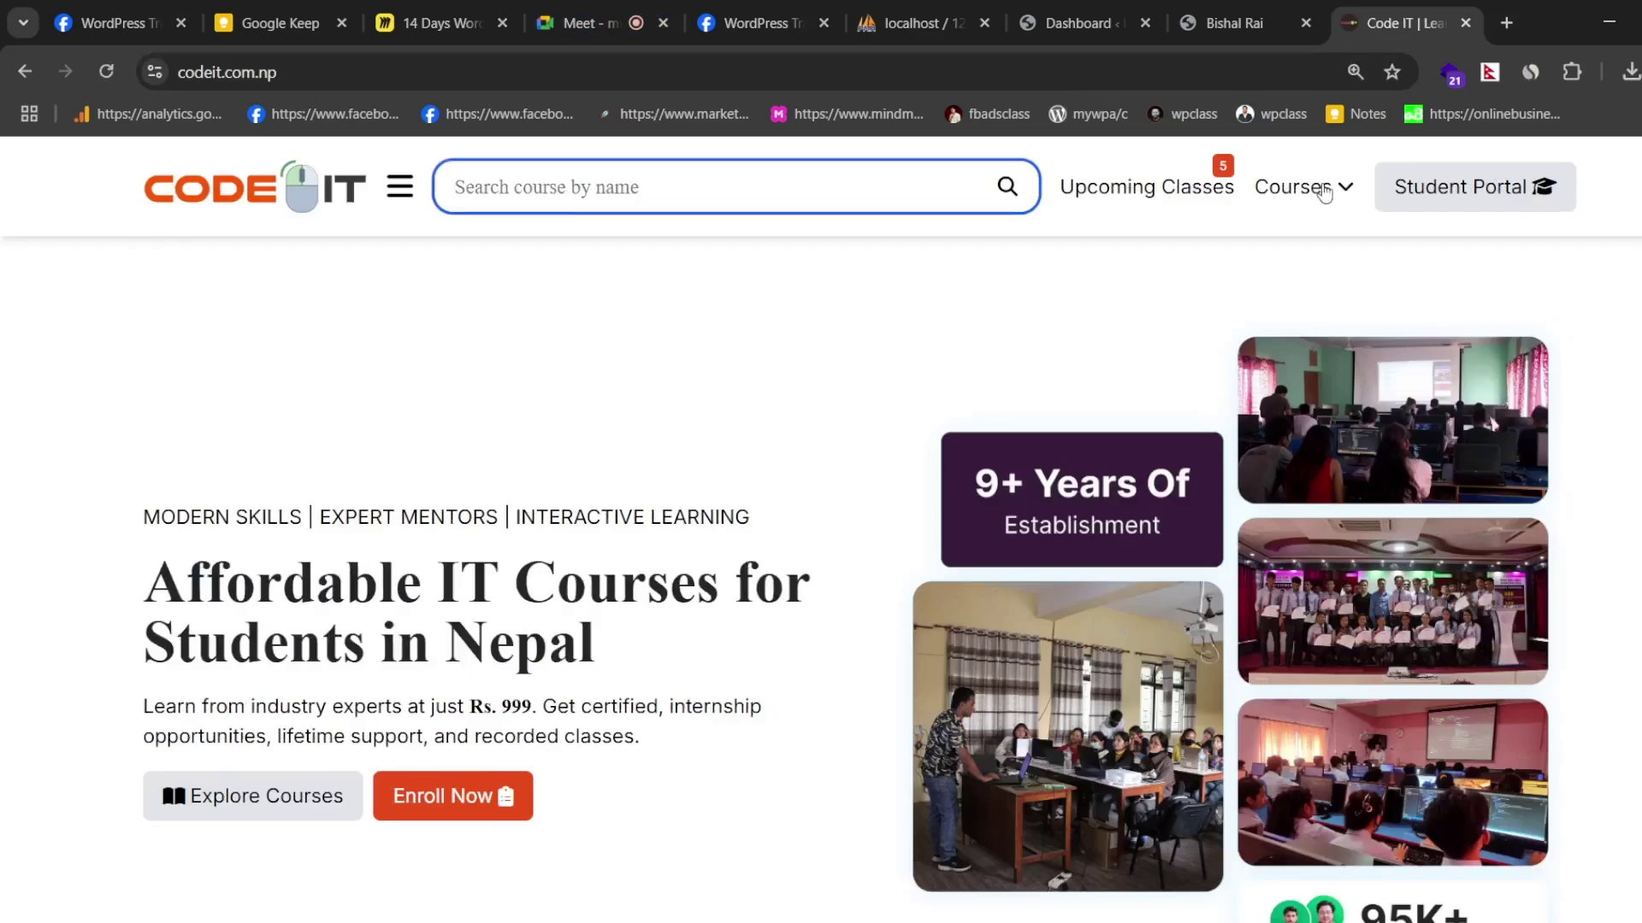
pyautogui.scroll(-1, 1047, 411)
pyautogui.scroll(-12, 1047, 412)
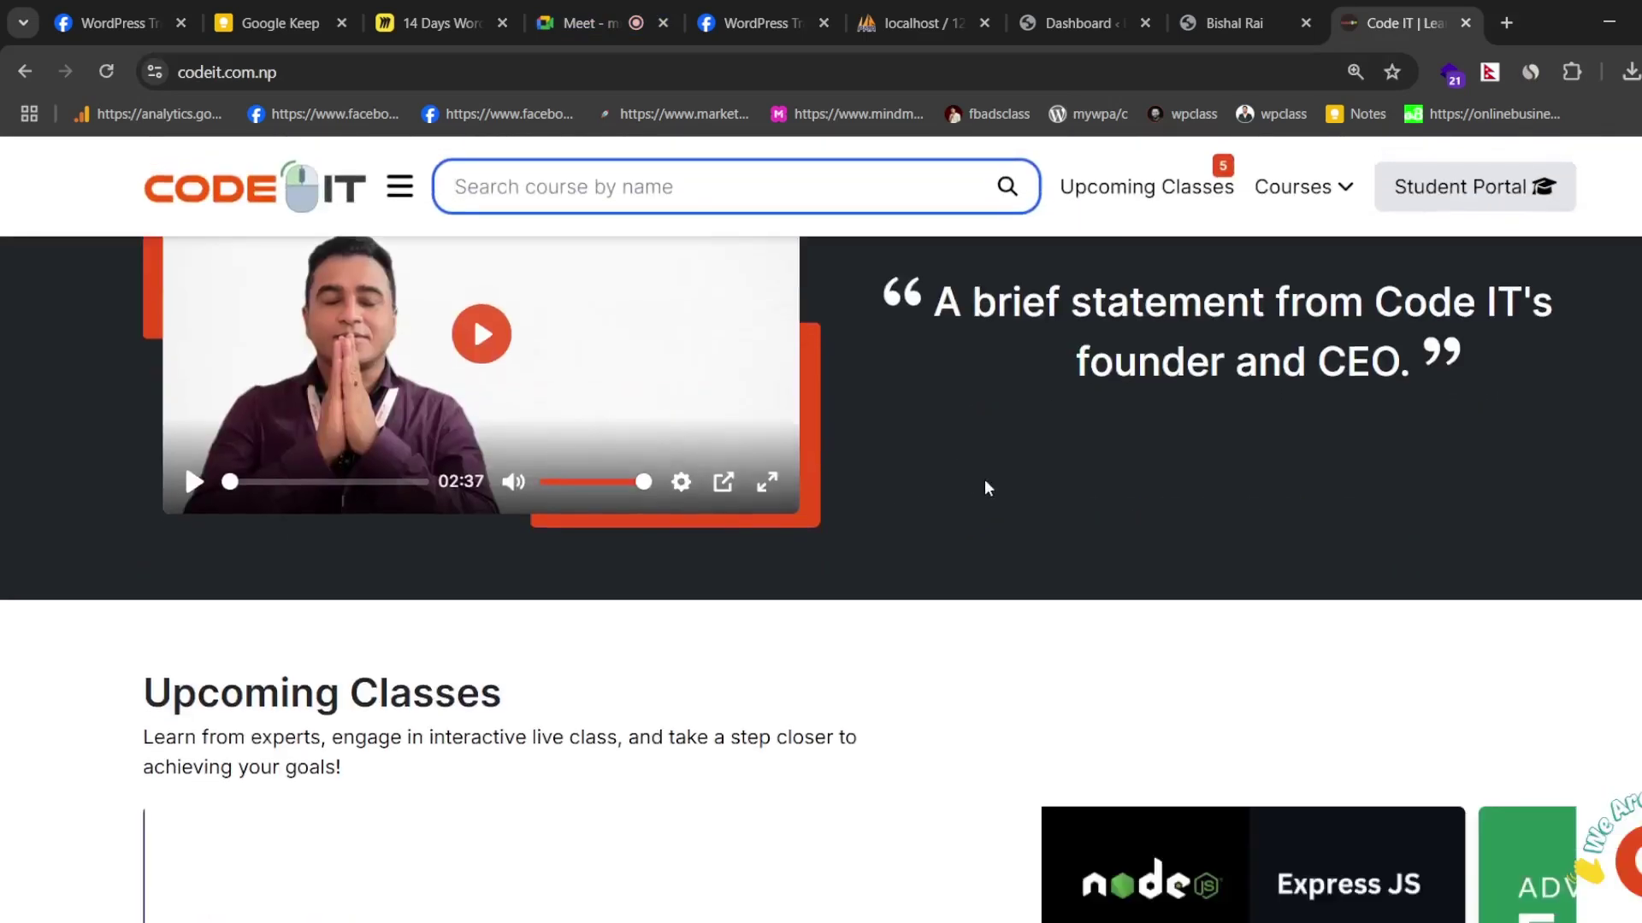
pyautogui.scroll(10, 879, 454)
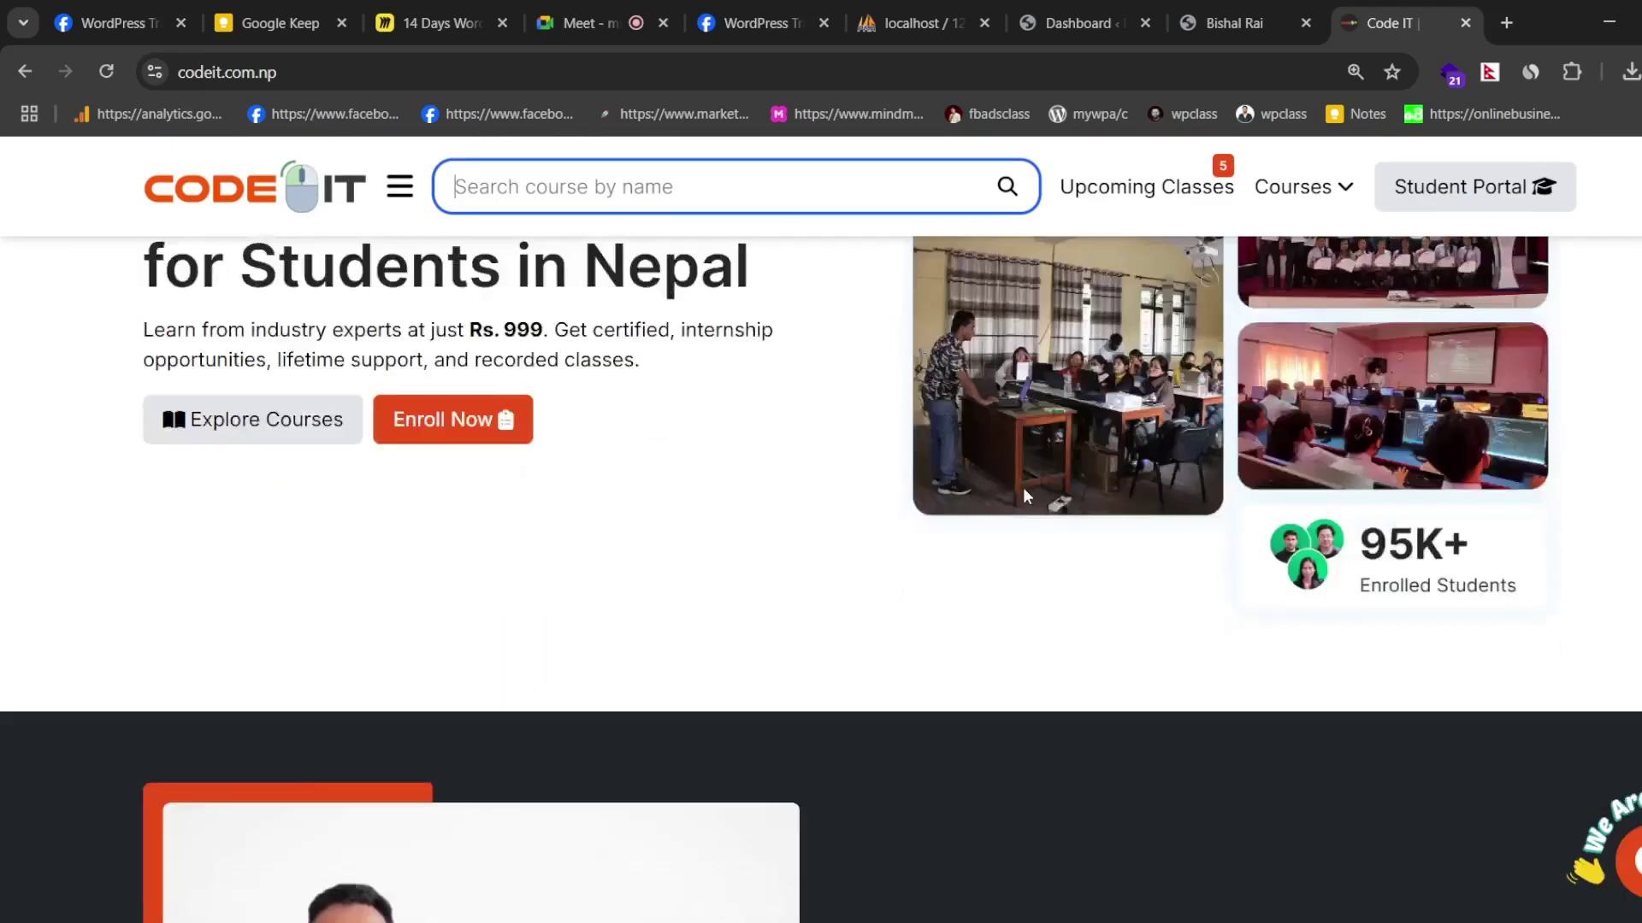
pyautogui.scroll(-3, 1023, 488)
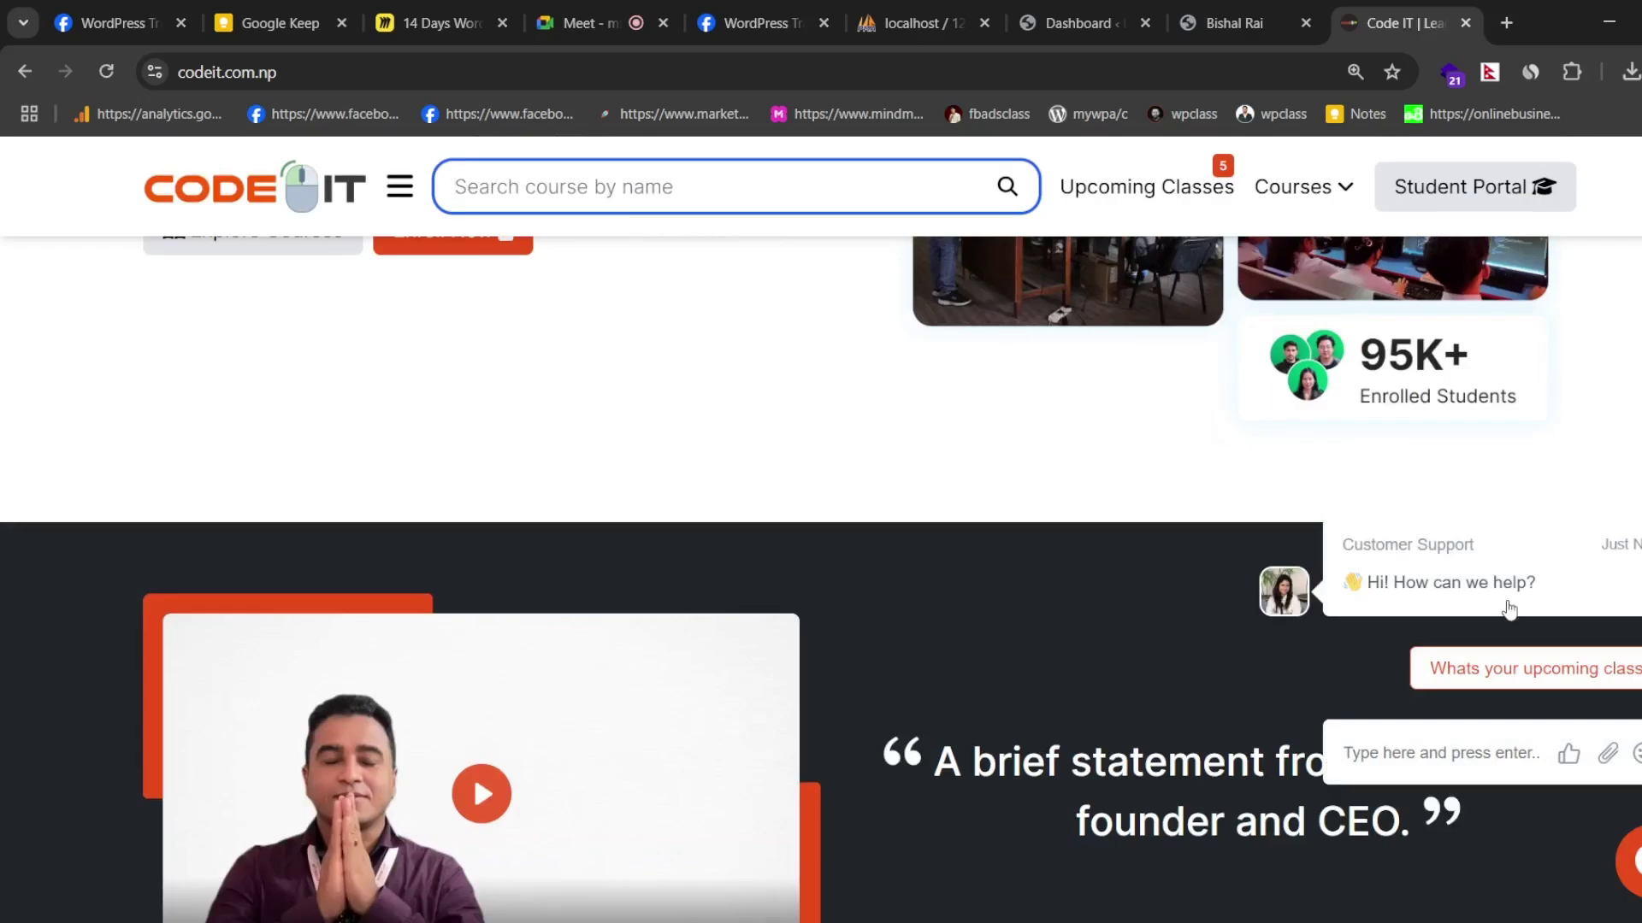
pyautogui.scroll(-6, 1299, 387)
pyautogui.scroll(-5, 1234, 409)
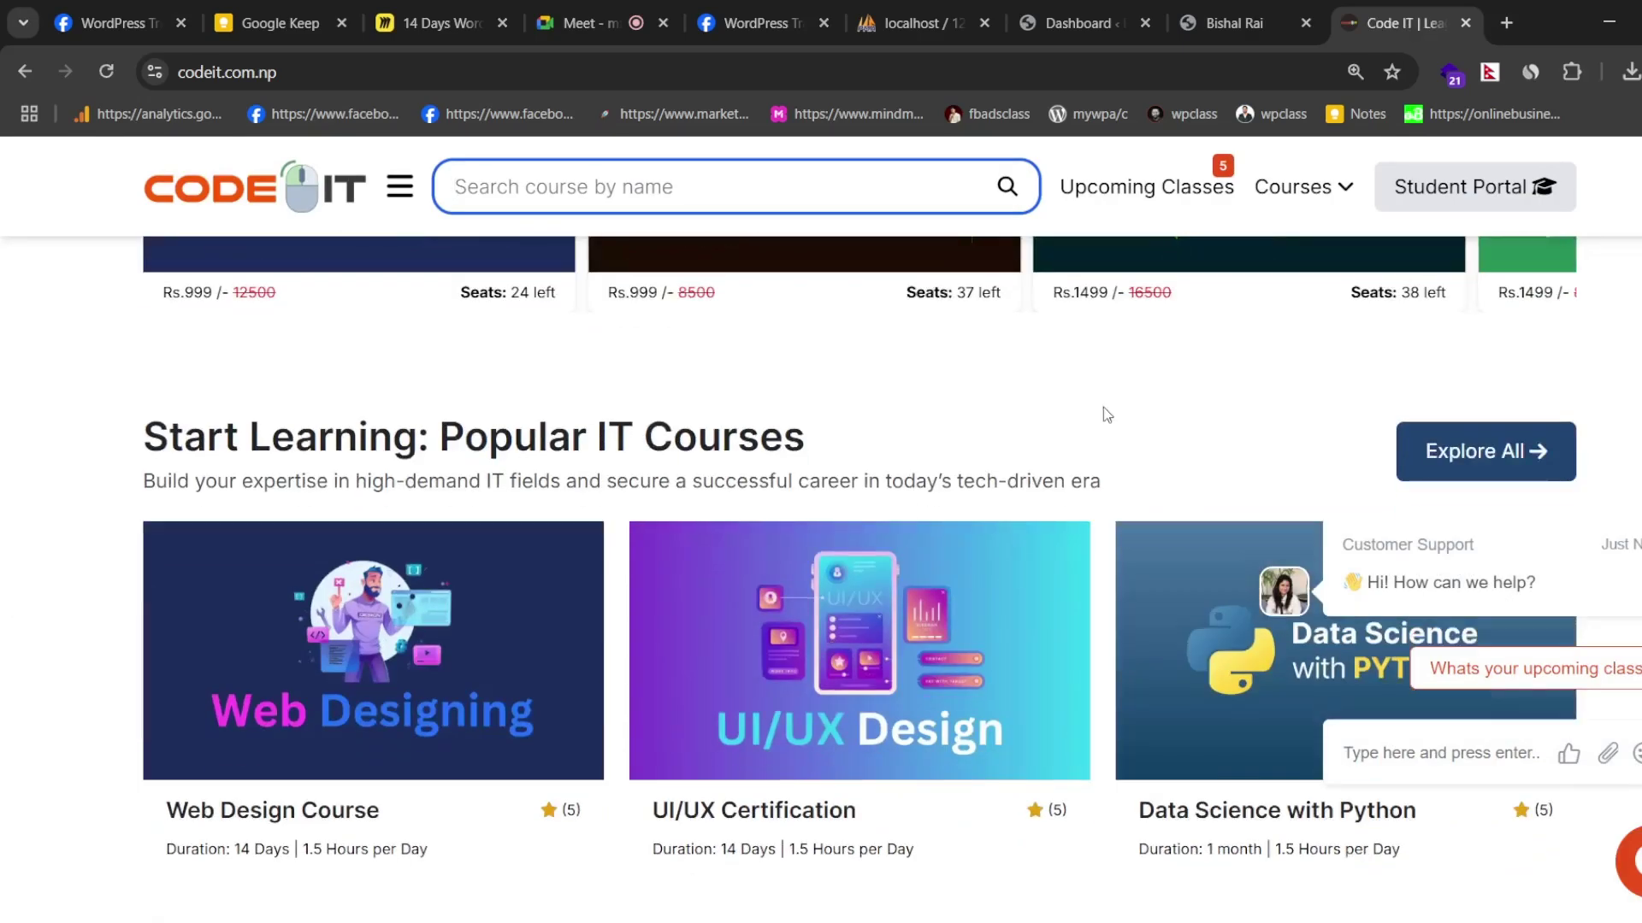
pyautogui.scroll(-4, 917, 590)
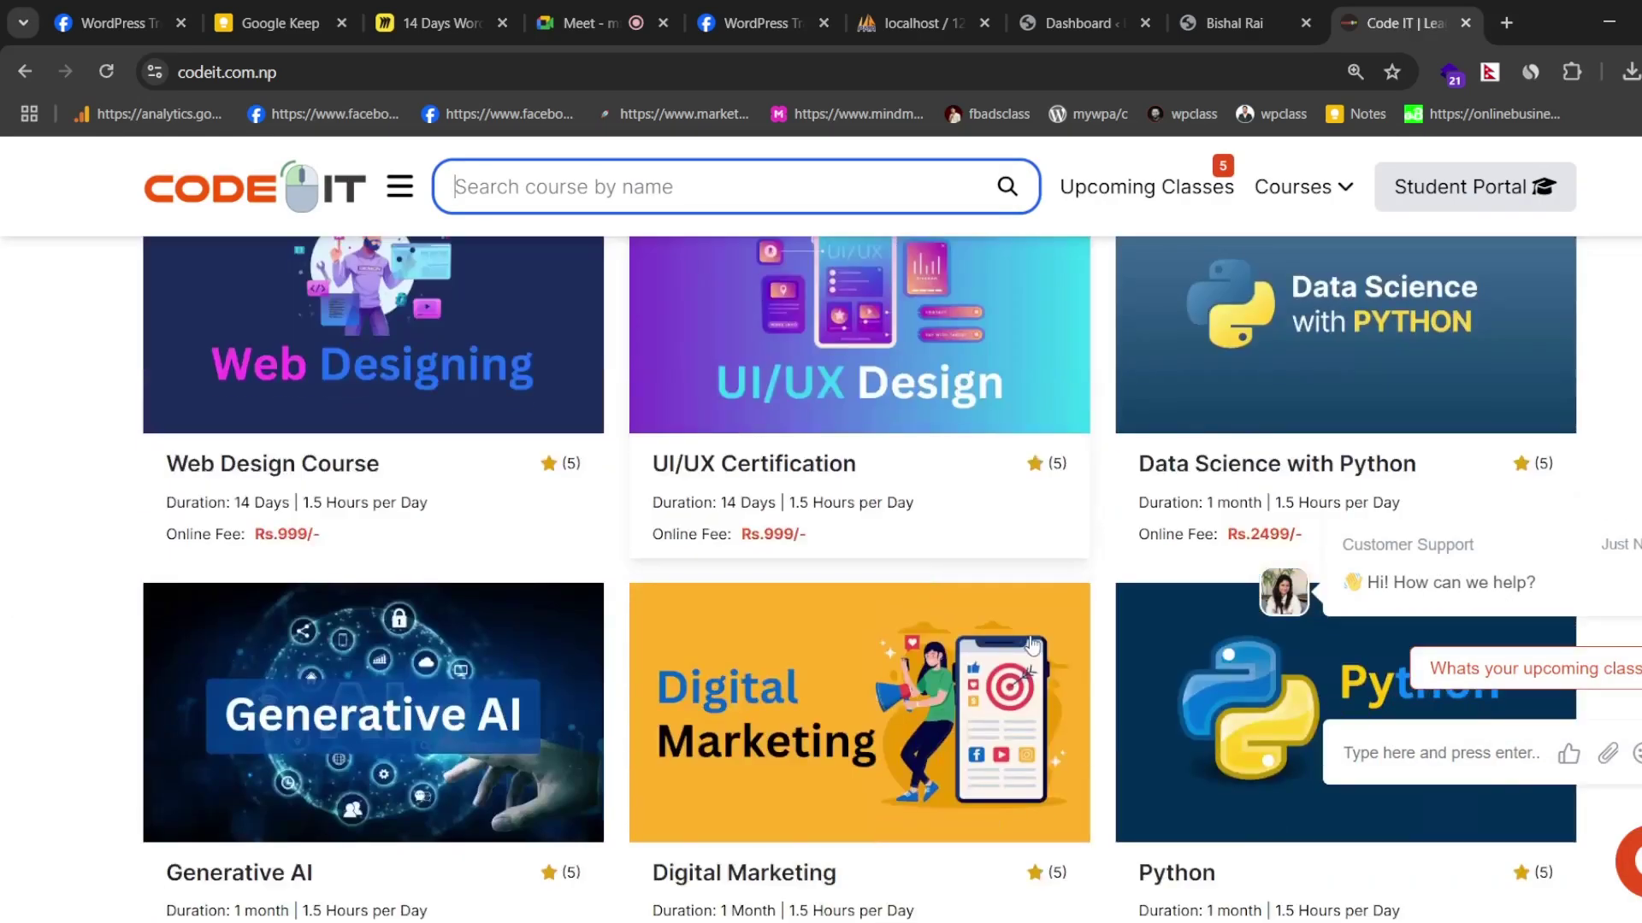
pyautogui.scroll(-5, 769, 590)
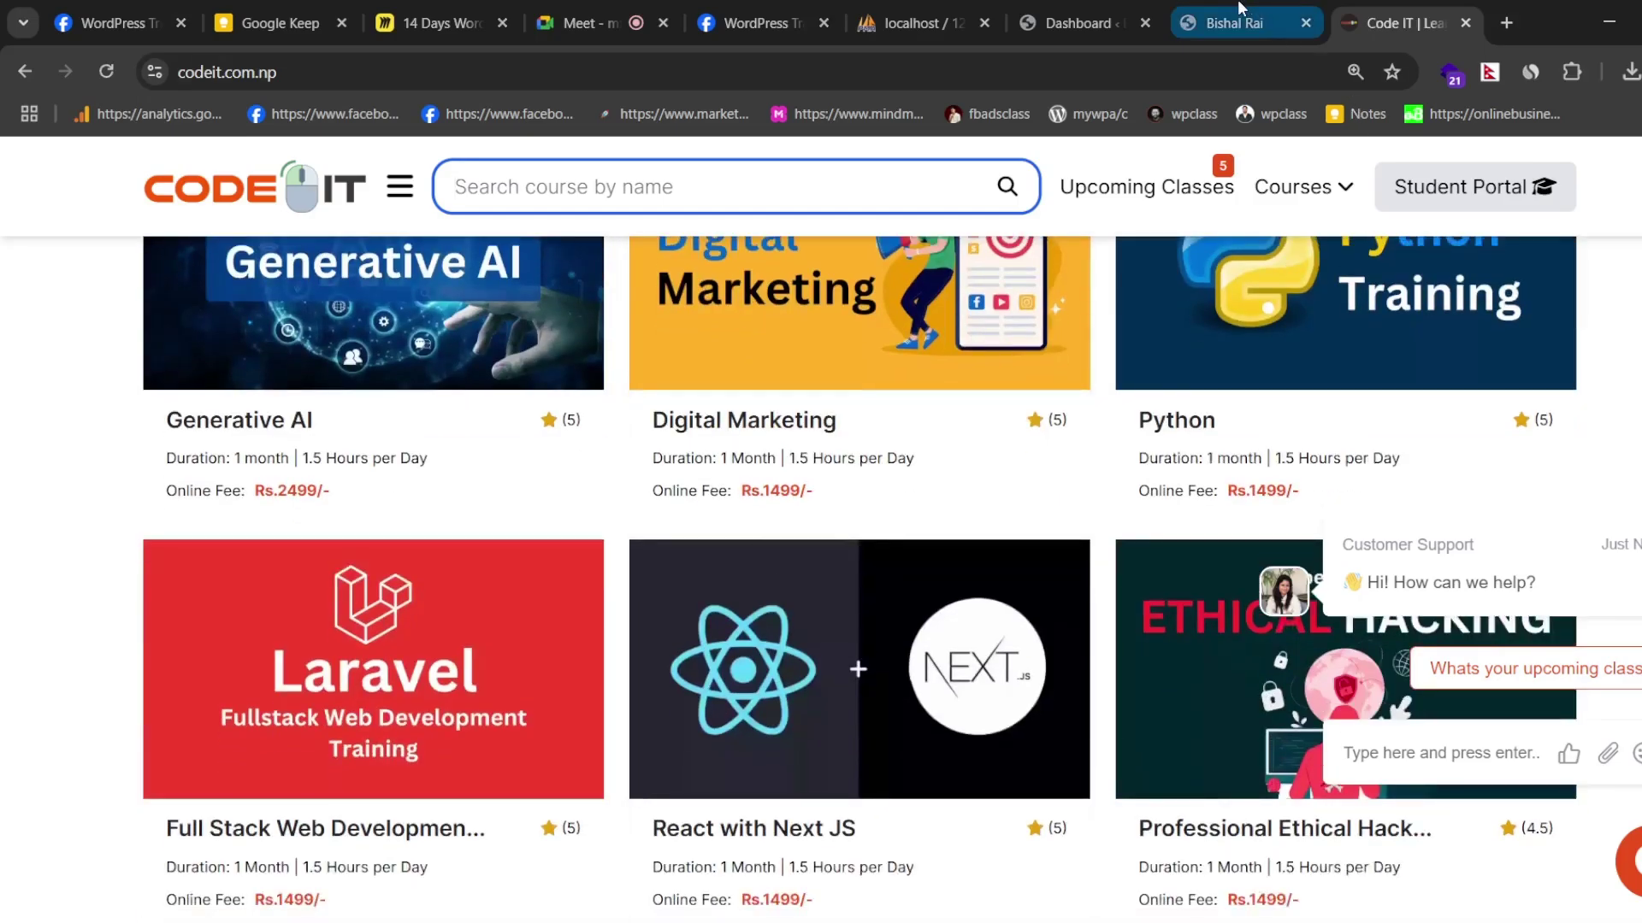
pyautogui.scroll(10, 894, 521)
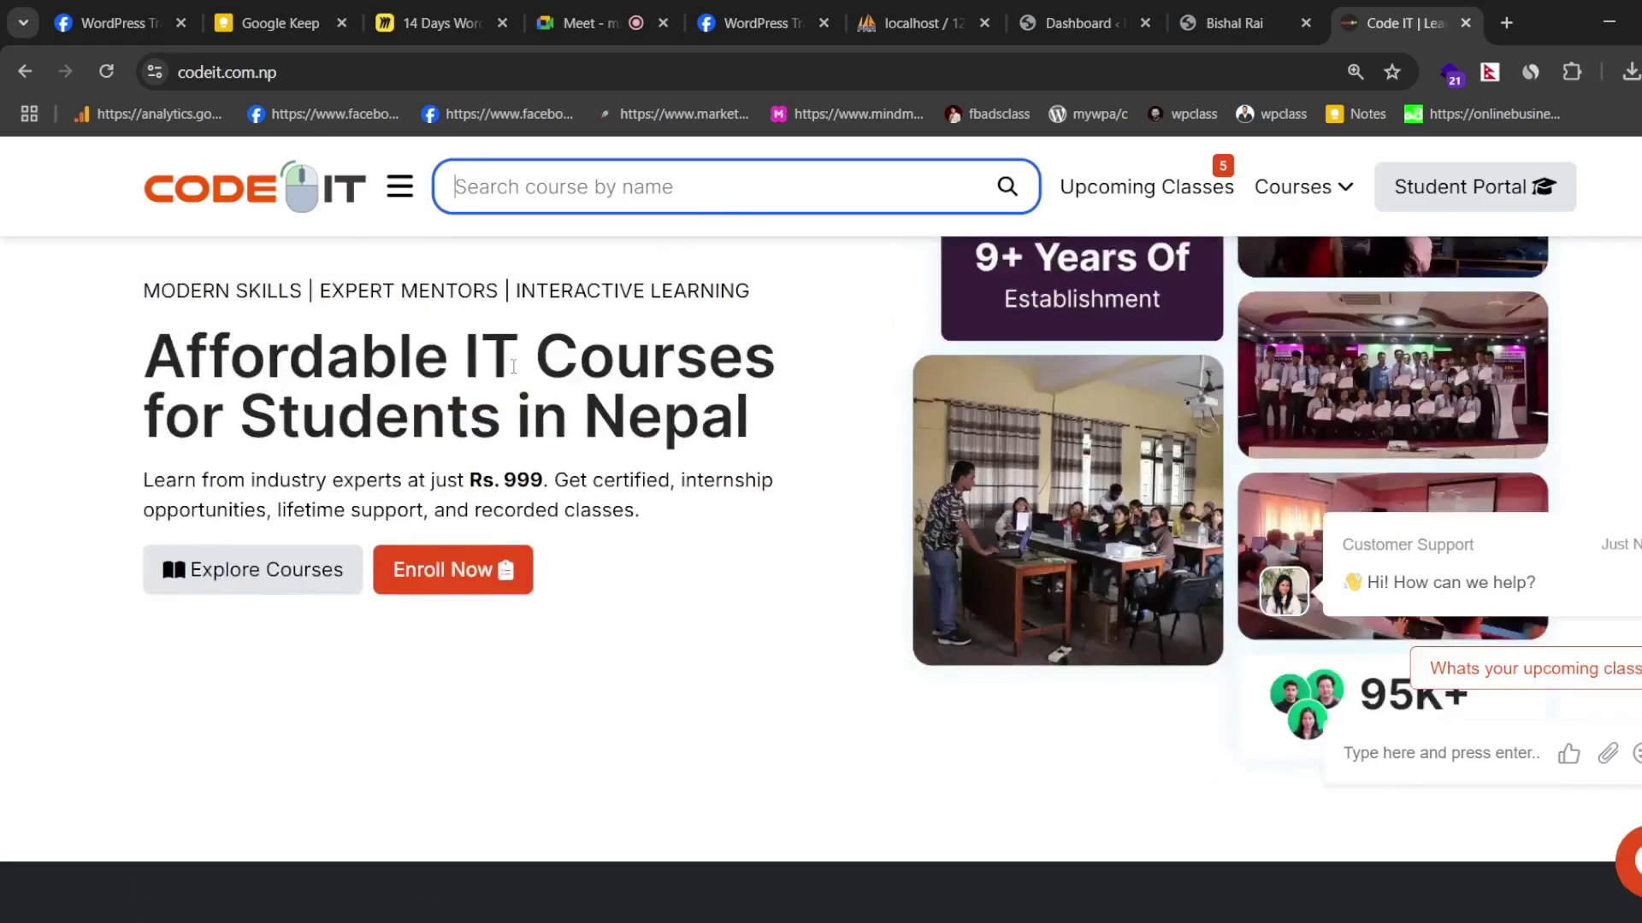
pyautogui.scroll(-10, 766, 392)
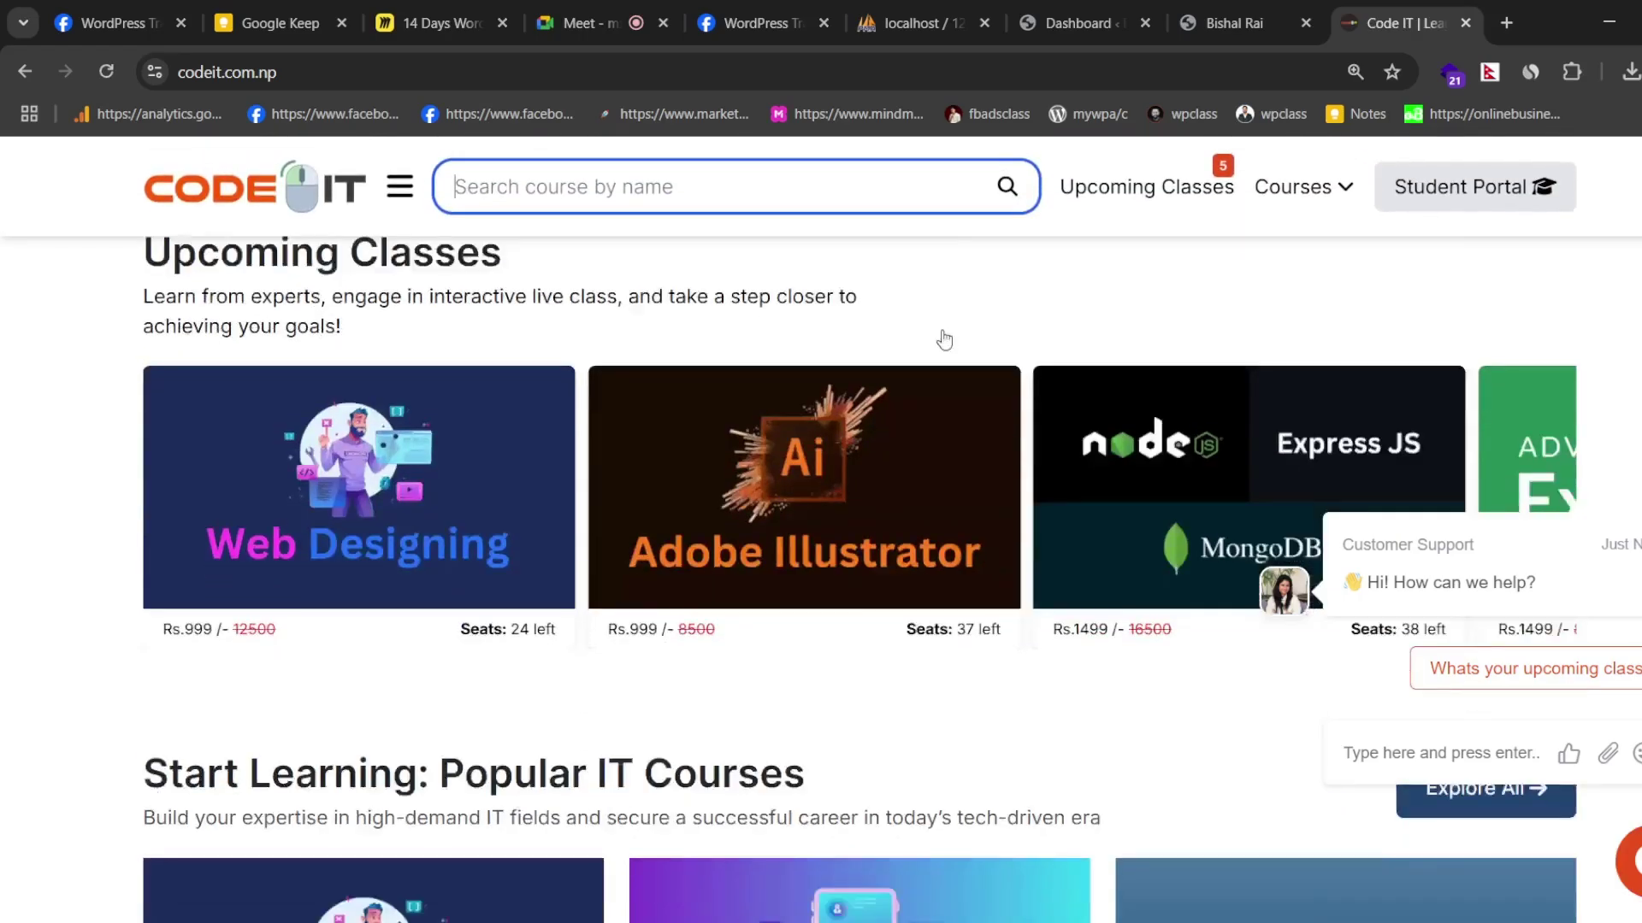
pyautogui.scroll(-8, 838, 425)
pyautogui.scroll(-11, 816, 359)
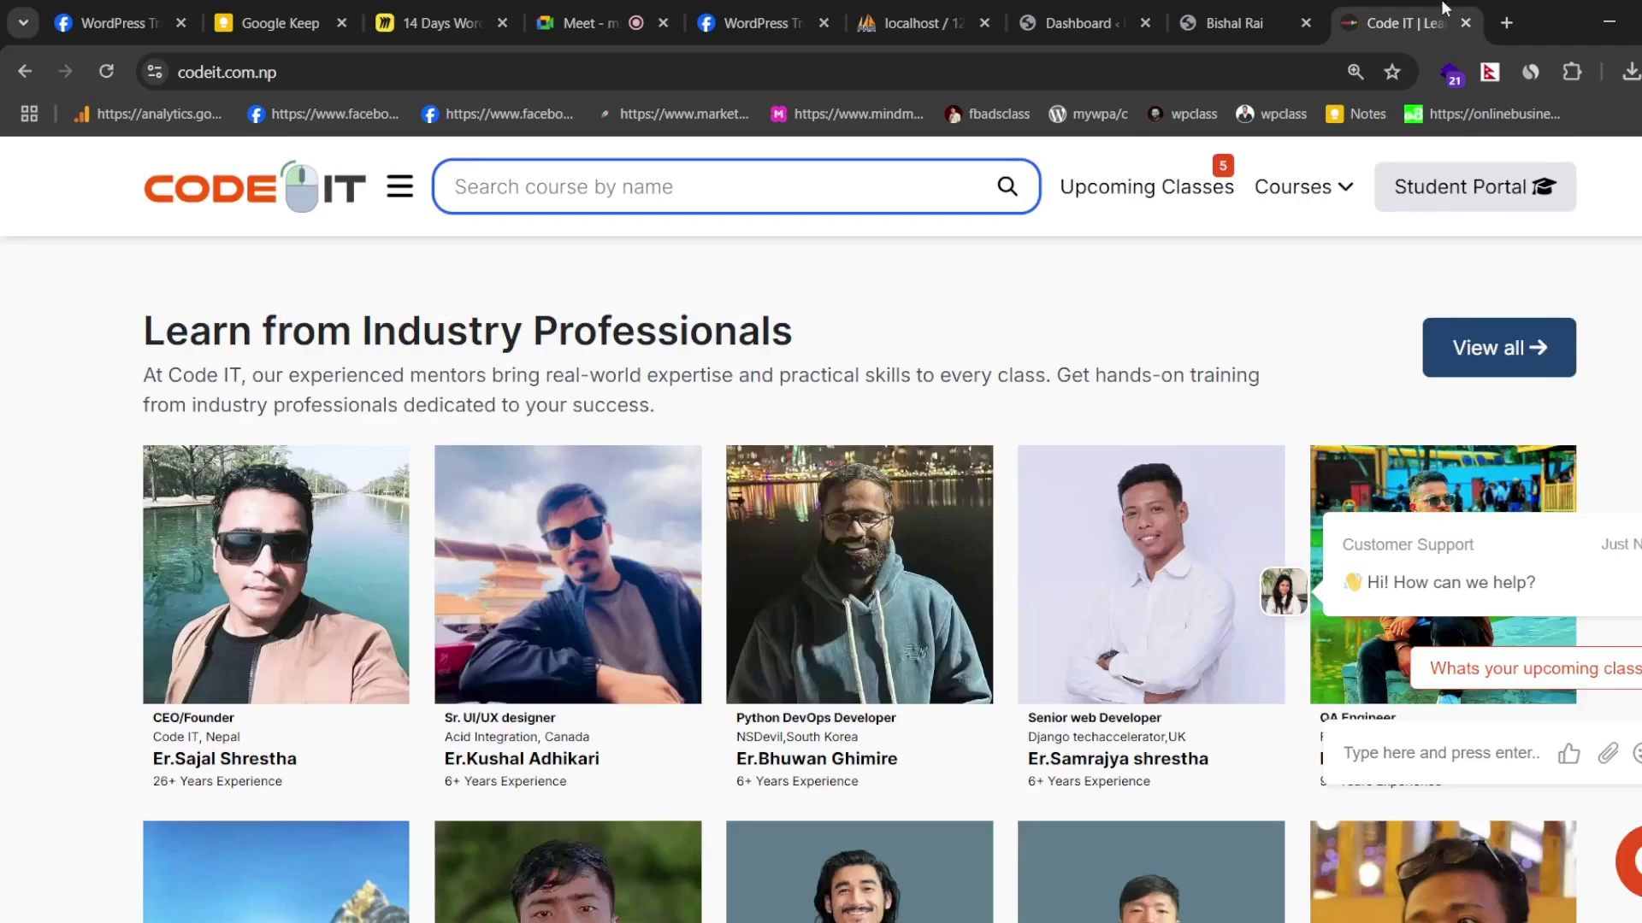
# - Look over the local WordPress blog tab
pyautogui.click(1231, 24)
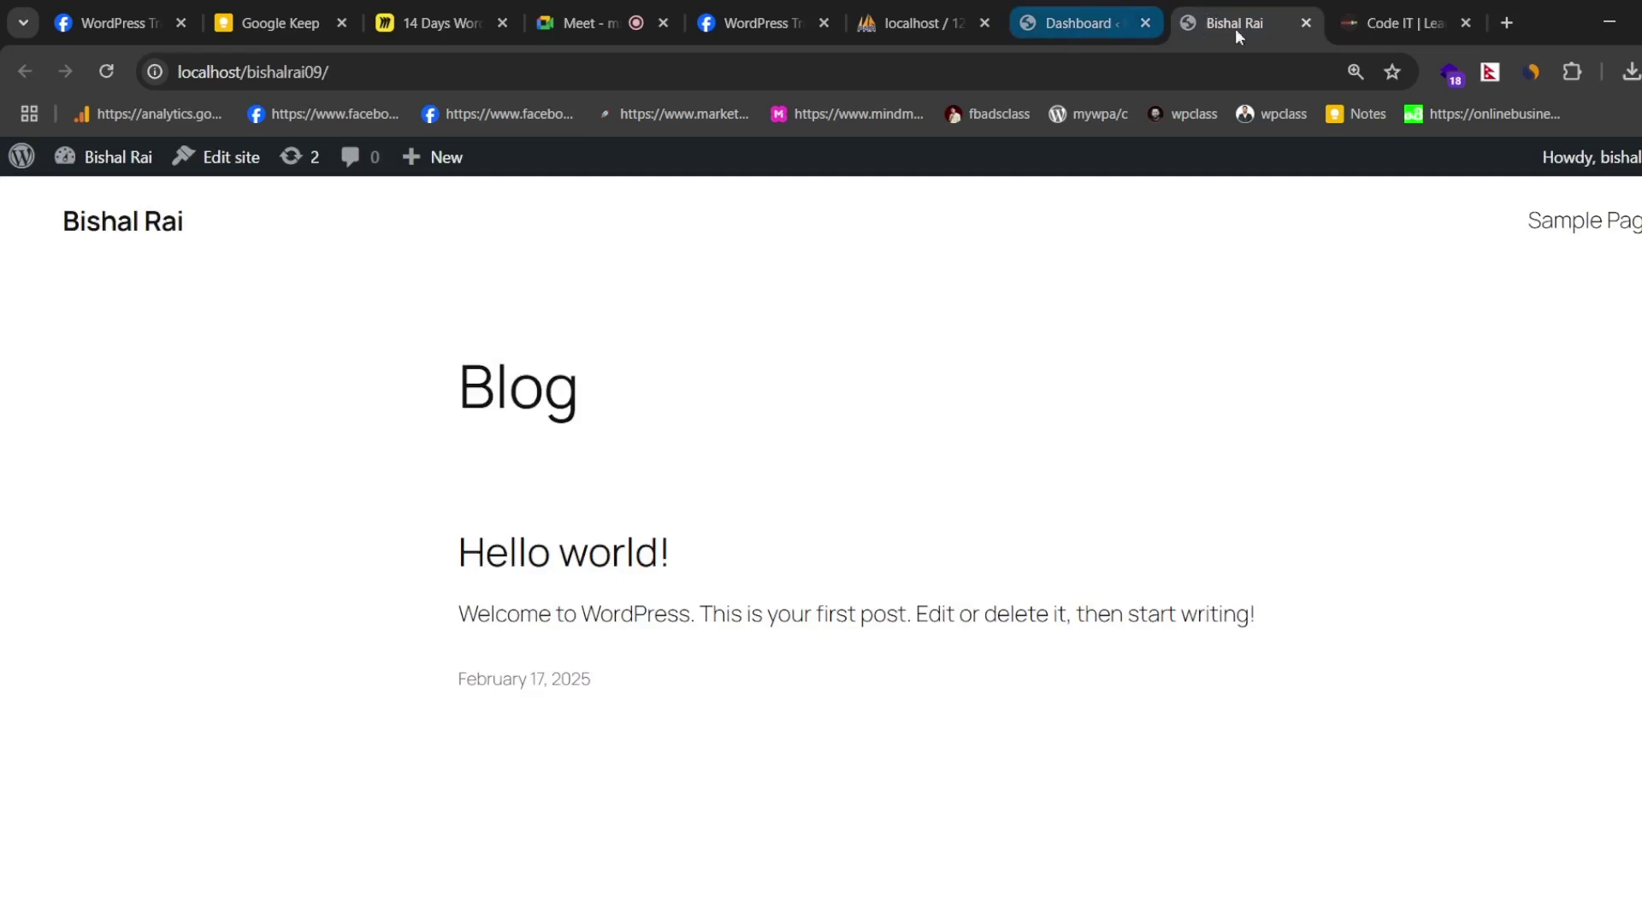
pyautogui.scroll(-5, 684, 291)
pyautogui.scroll(5, 770, 393)
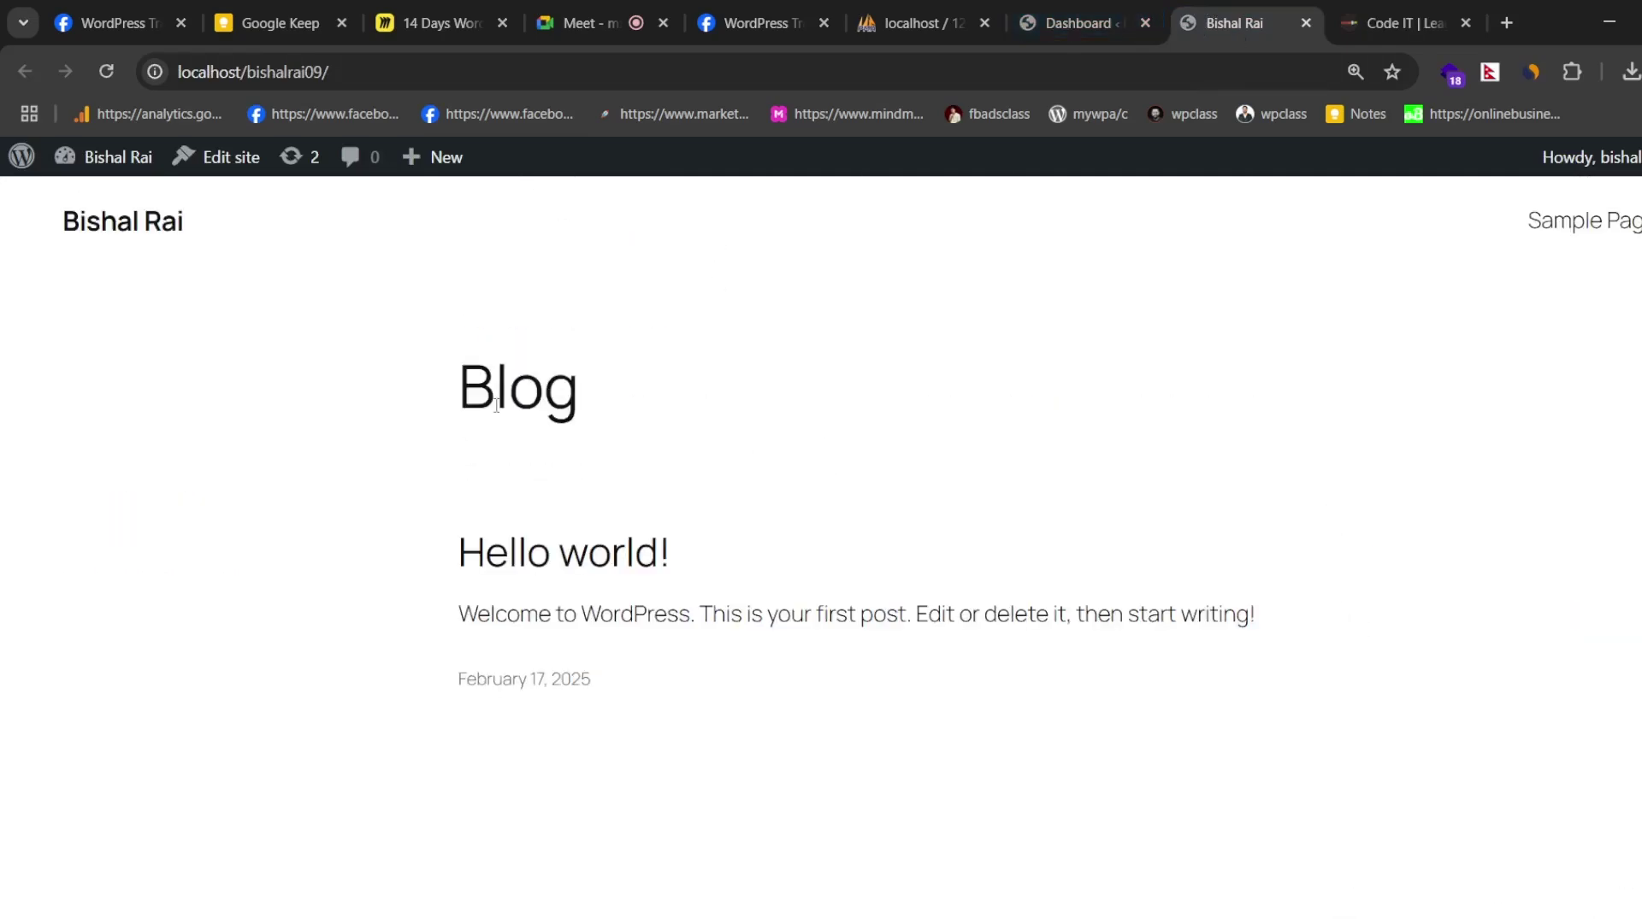
pyautogui.scroll(-5, 847, 444)
pyautogui.scroll(5, 956, 488)
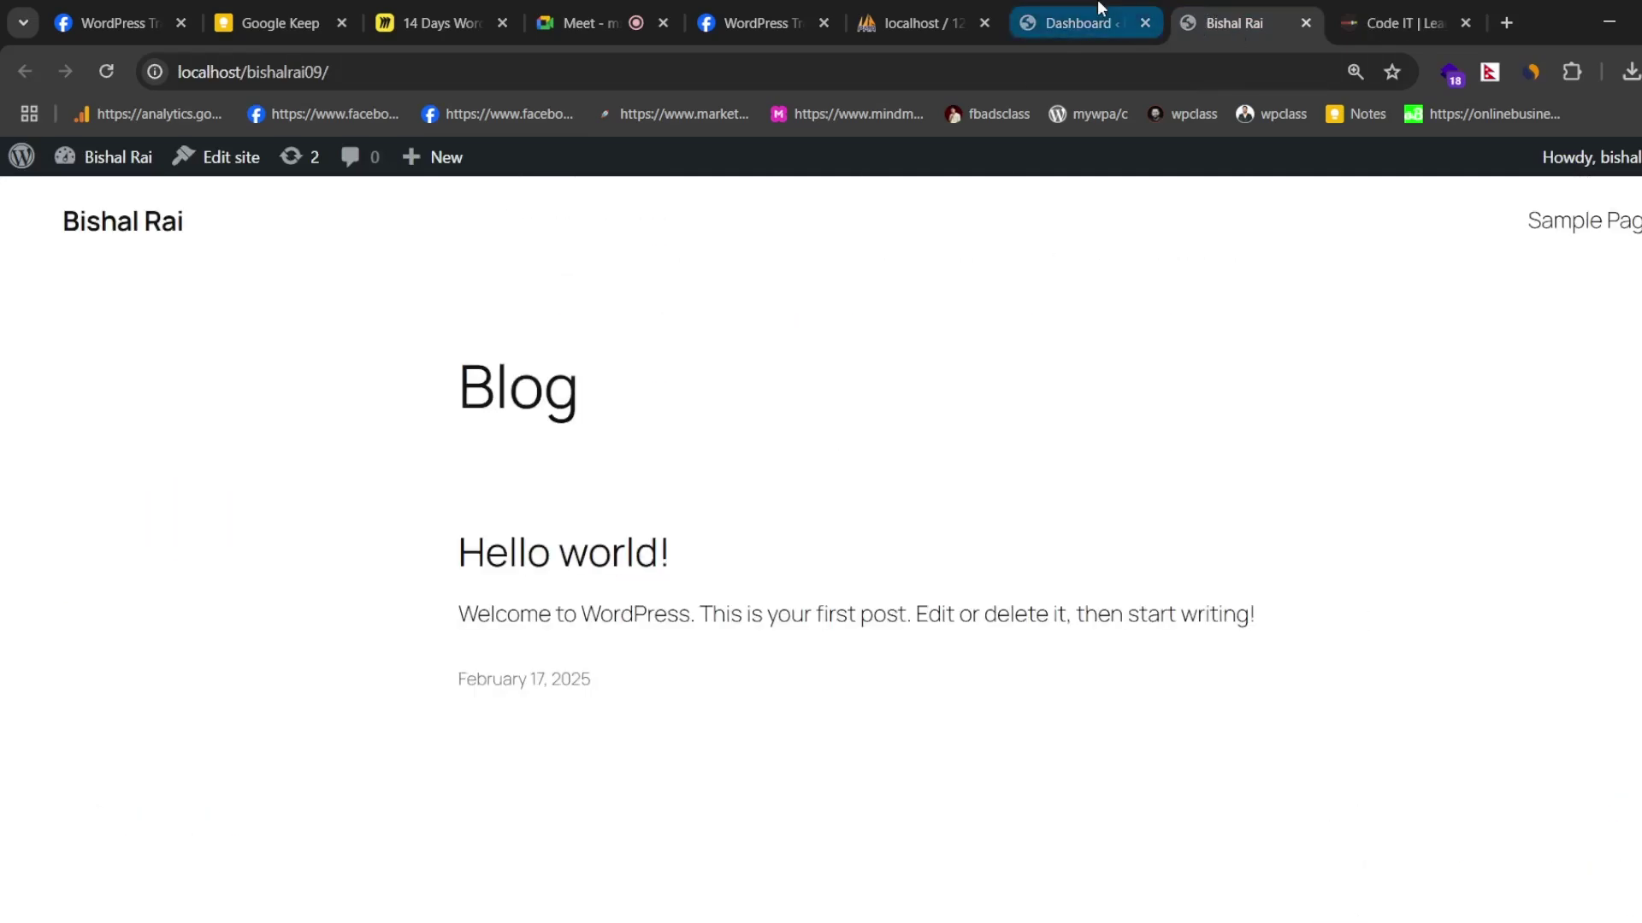
# - From the Dashboard, open Visit Site in a new tab, view it, and return to the Dashboard
pyautogui.click(1078, 23)
pyautogui.scroll(7, 599, 470)
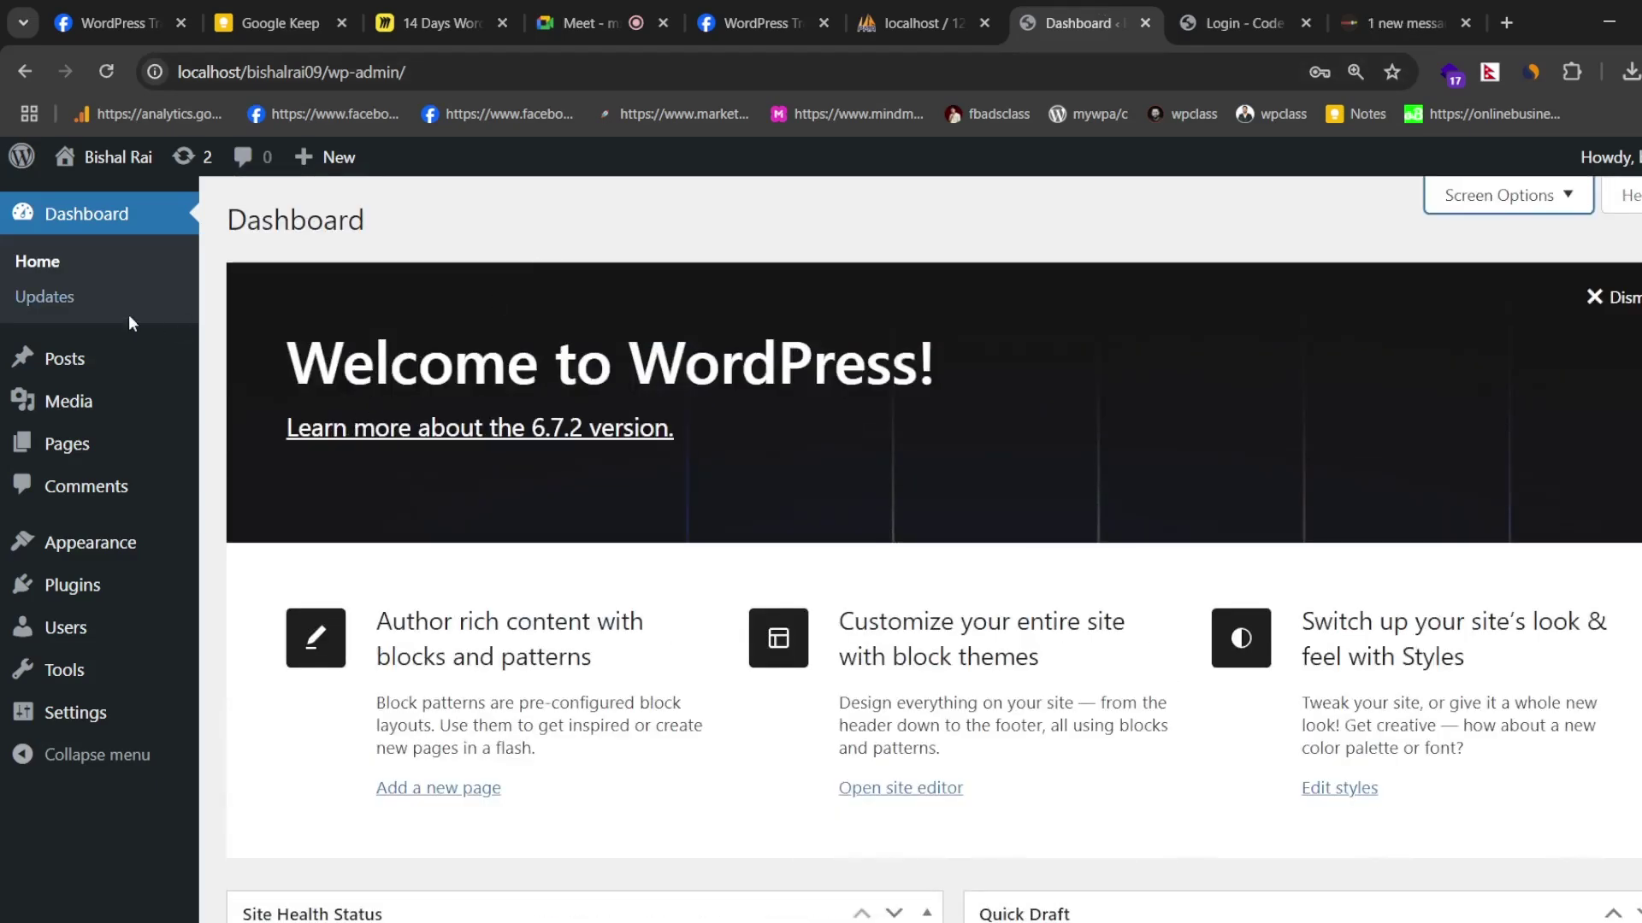
pyautogui.moveTo(112, 160)
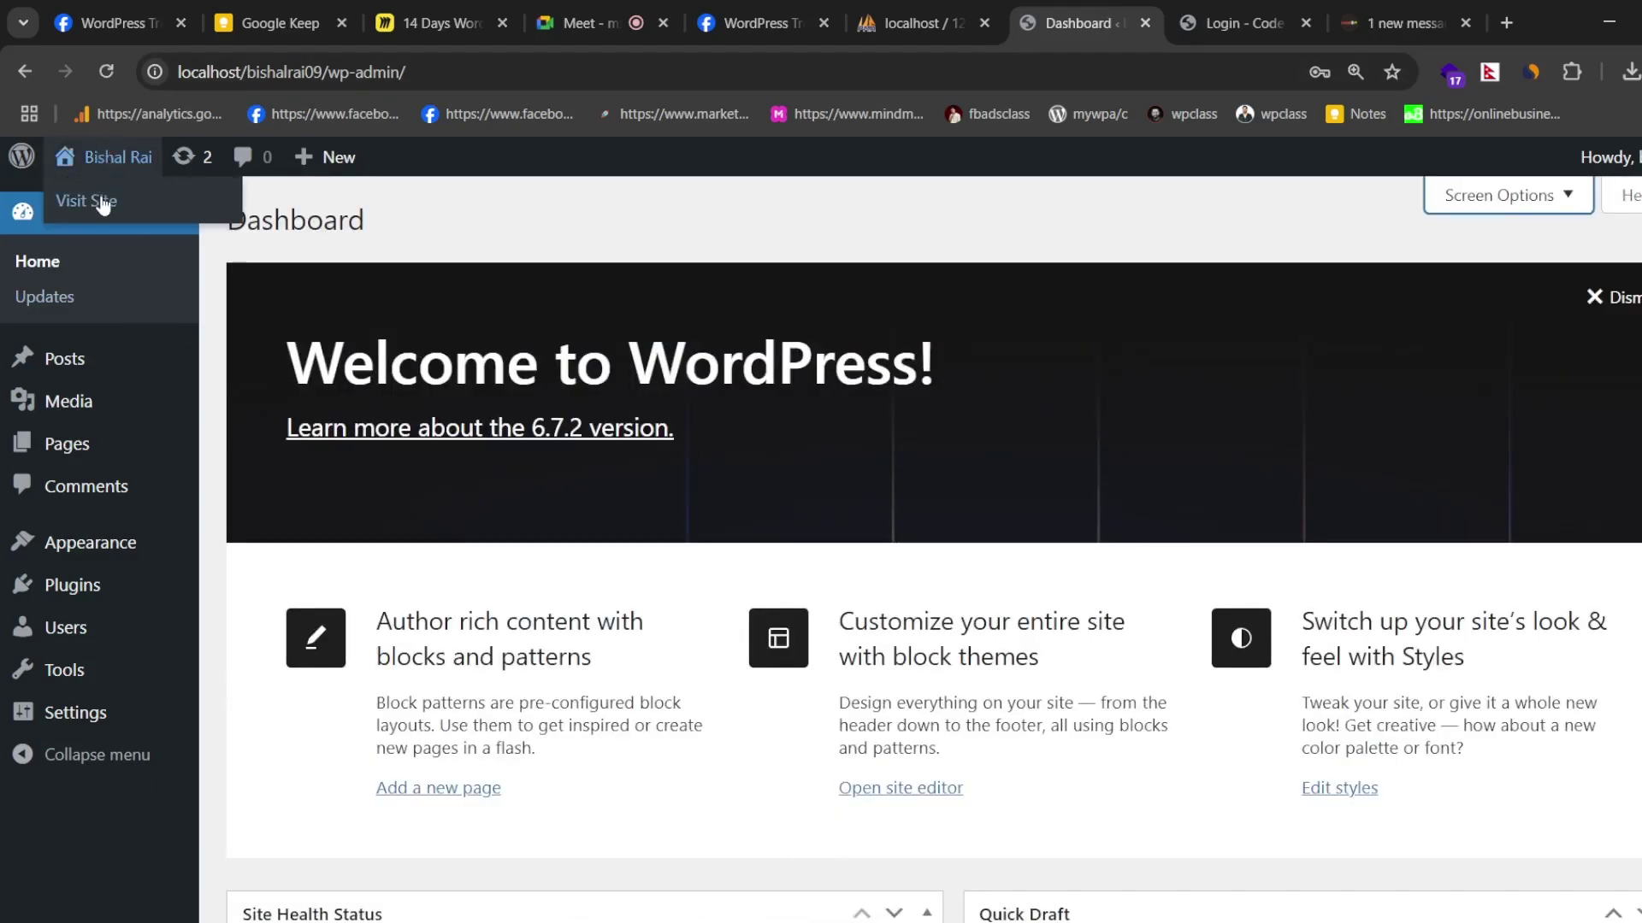
pyautogui.middleClick(174, 219)
pyautogui.click(1121, 11)
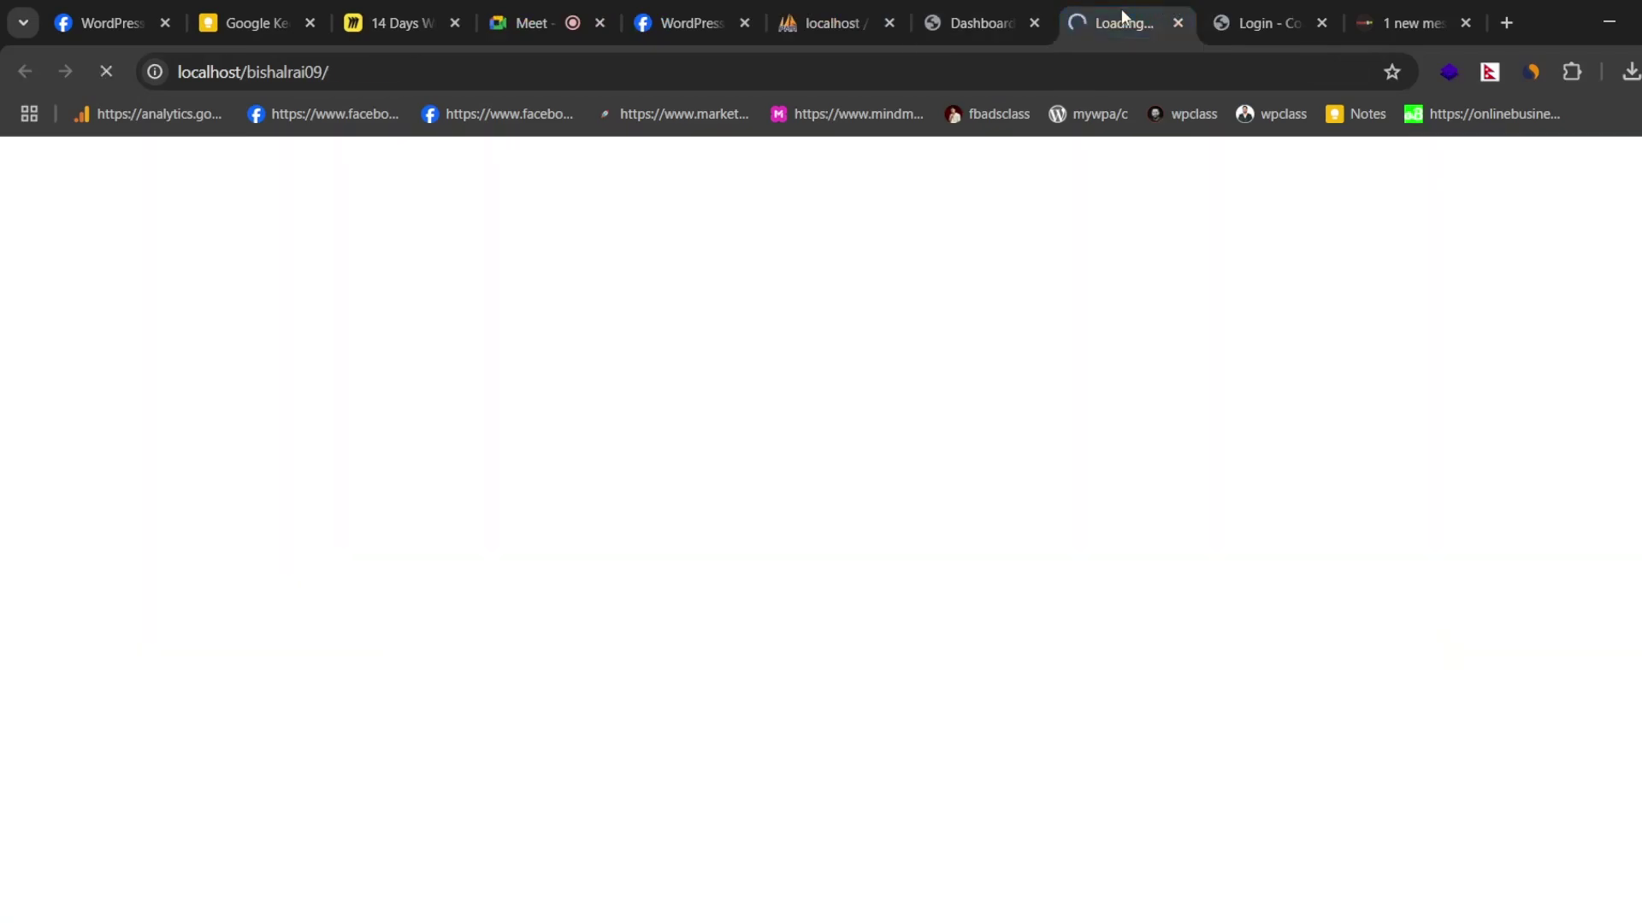
pyautogui.scroll(-5, 868, 469)
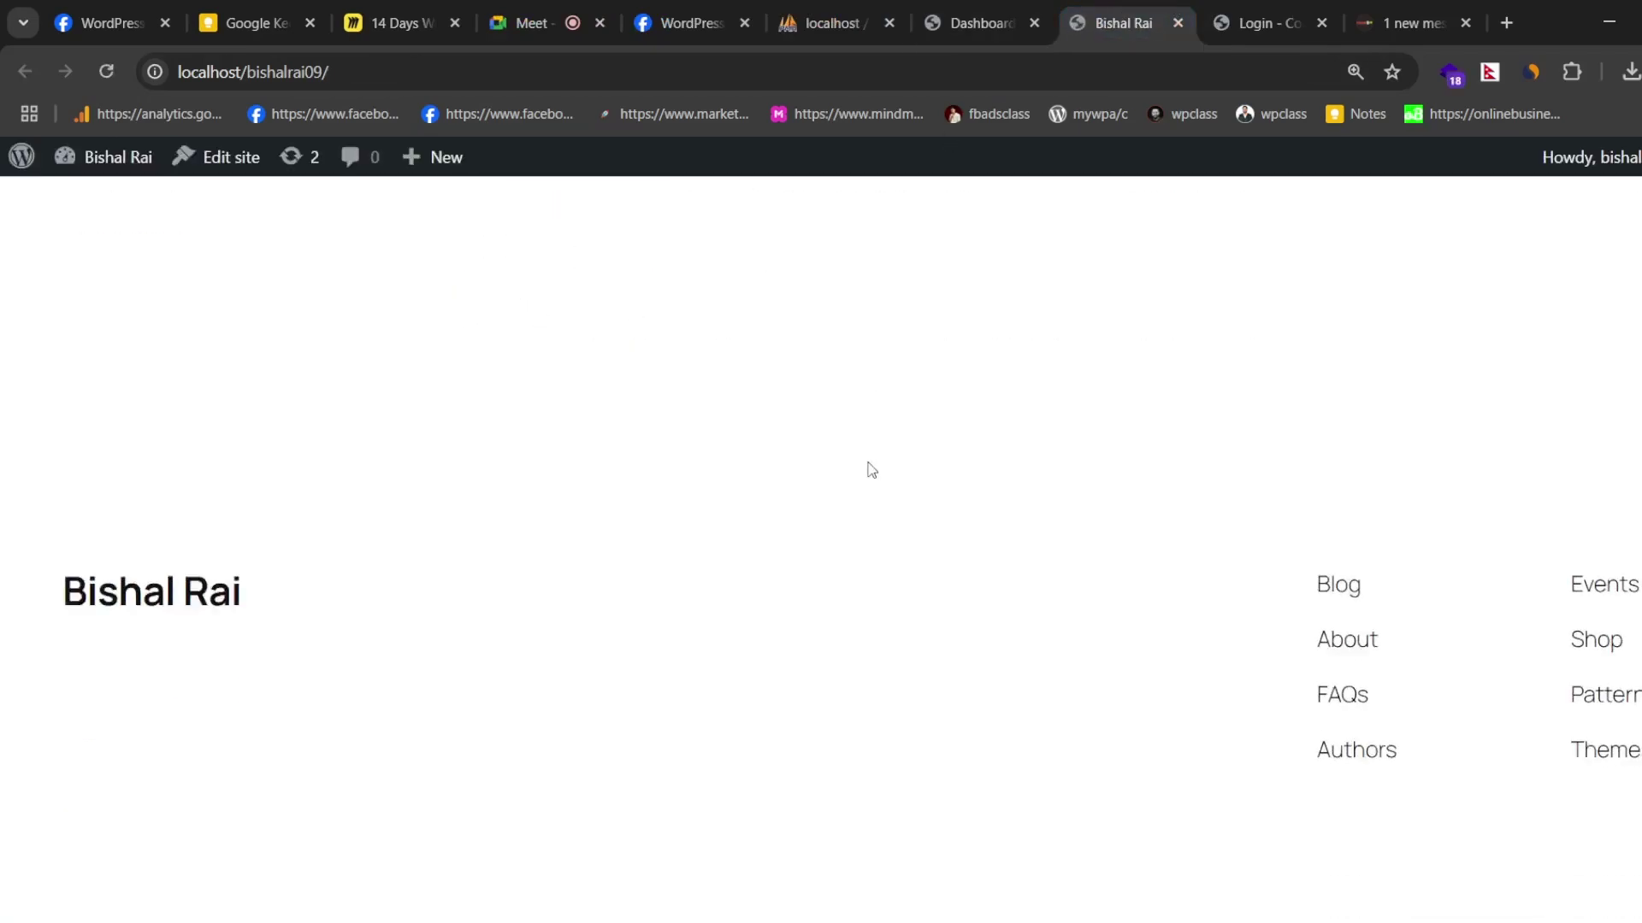
pyautogui.scroll(5, 902, 445)
pyautogui.click(969, 10)
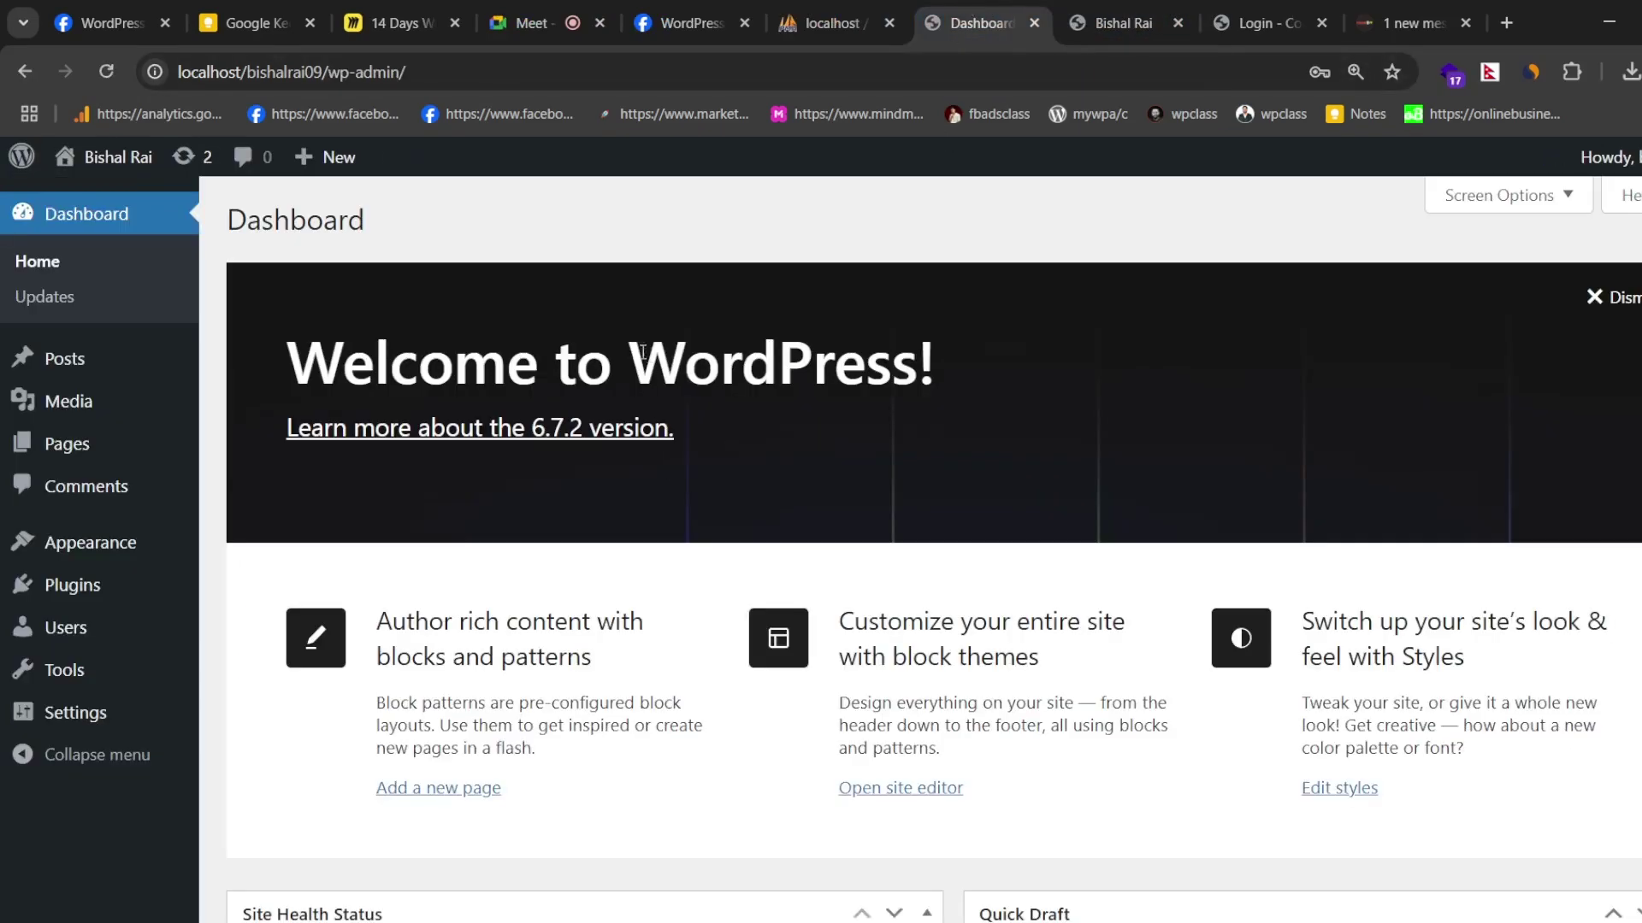
# - Open Documentation from the admin-bar WordPress logo menu in a new tab
pyautogui.scroll(-7, 320, 414)
pyautogui.scroll(5, 884, 227)
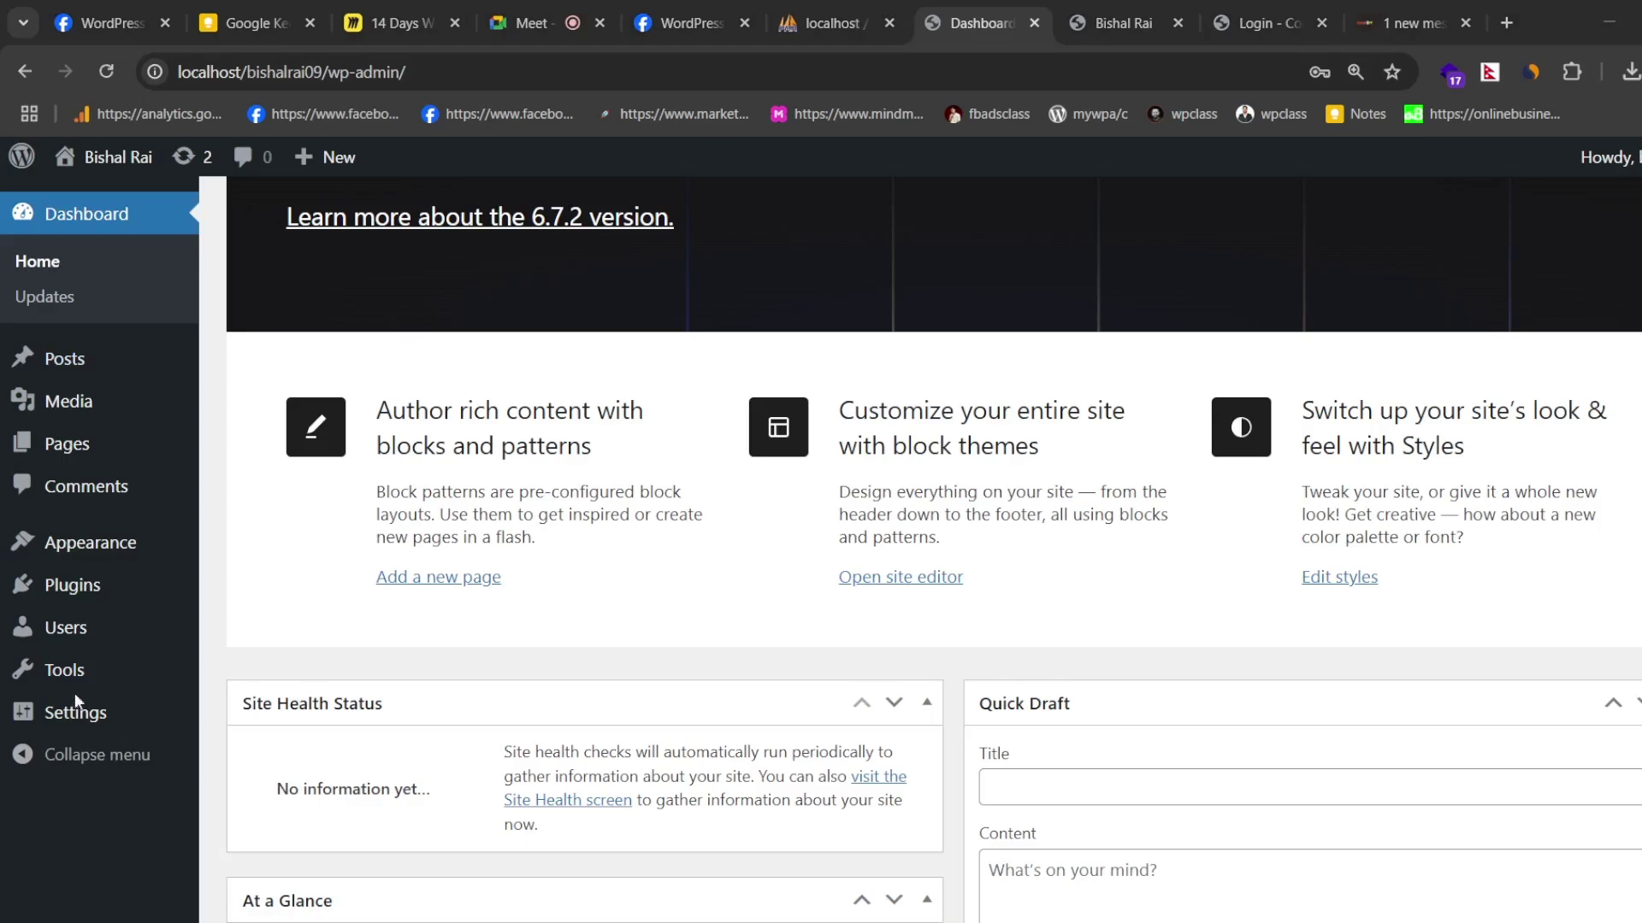
pyautogui.scroll(3, 95, 213)
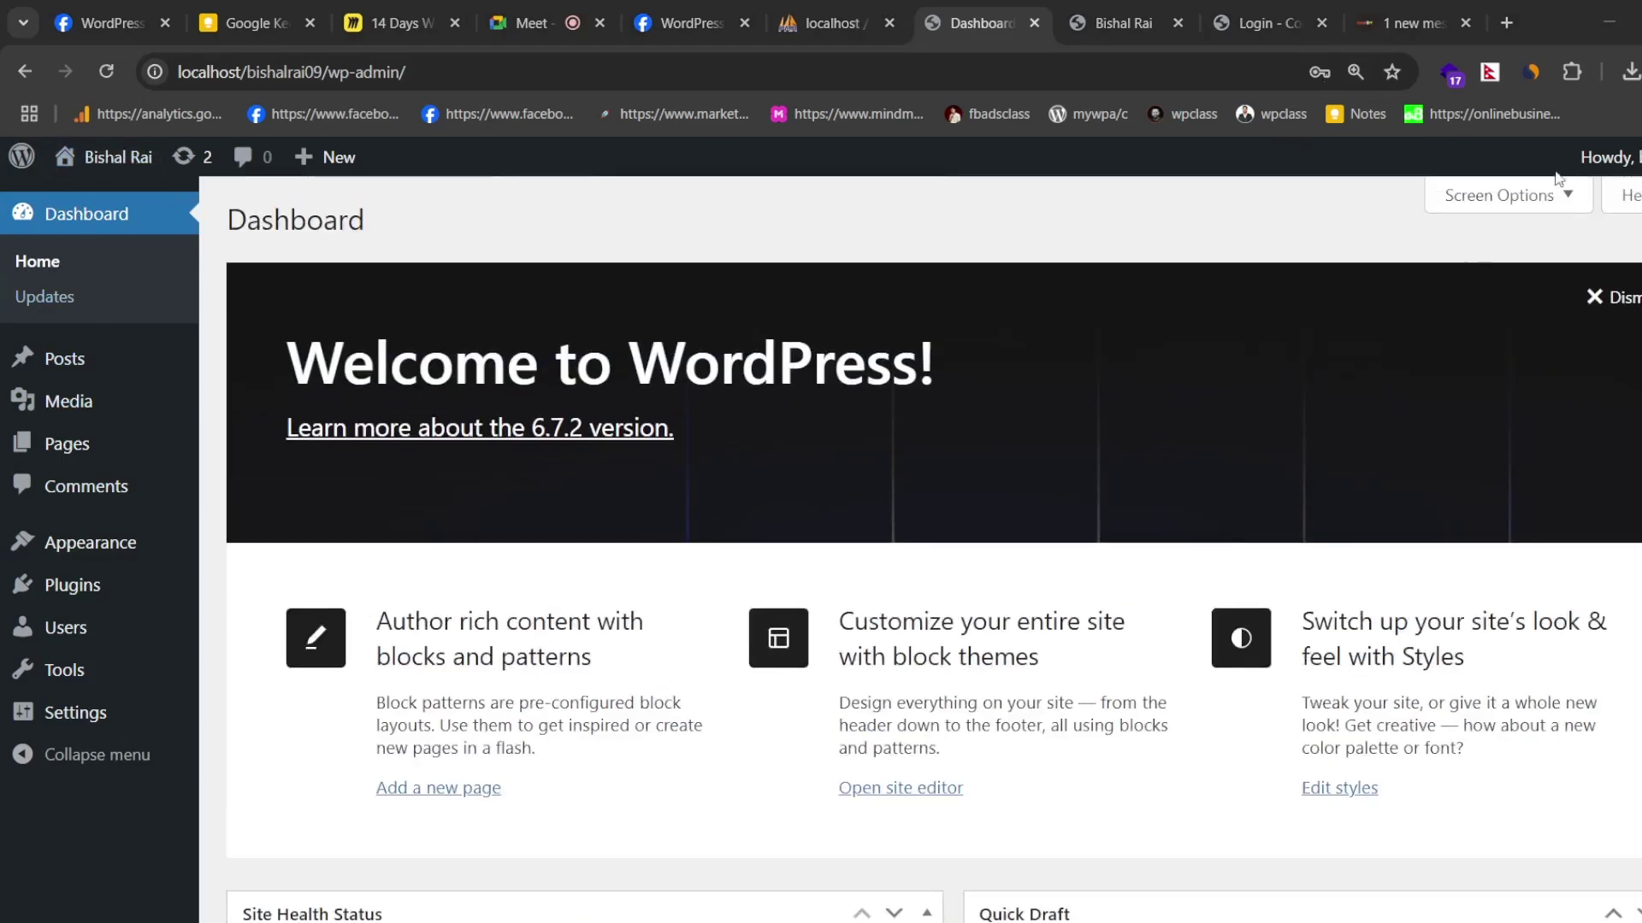
pyautogui.moveTo(19, 154)
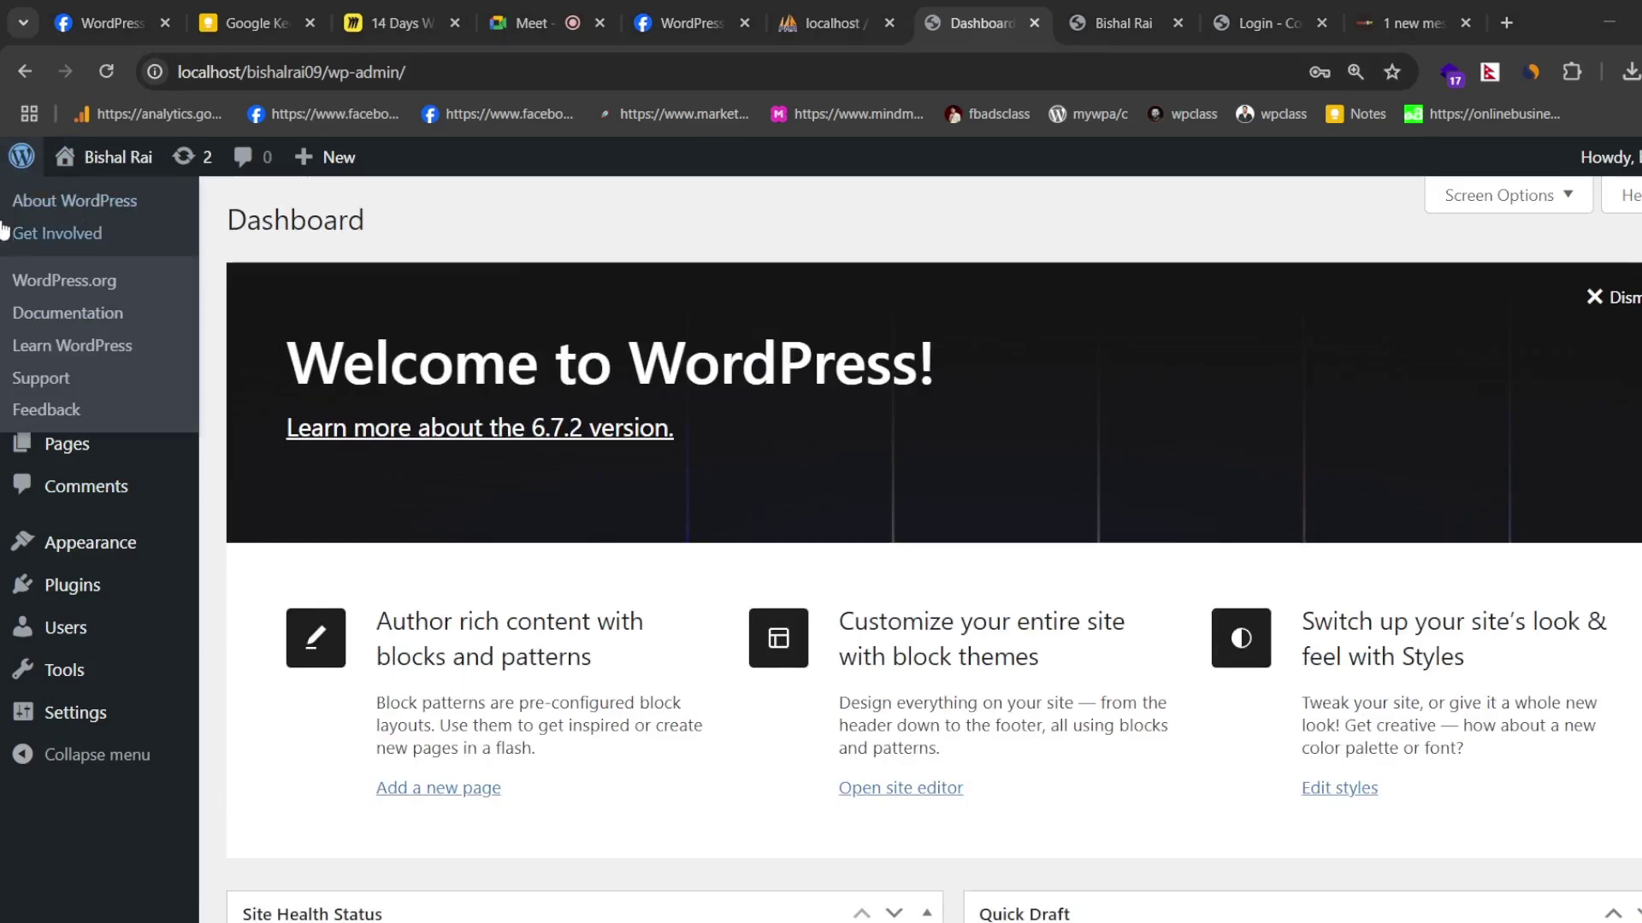
pyautogui.keyDown('ctrl'); pyautogui.click(65, 313); pyautogui.keyUp('ctrl')
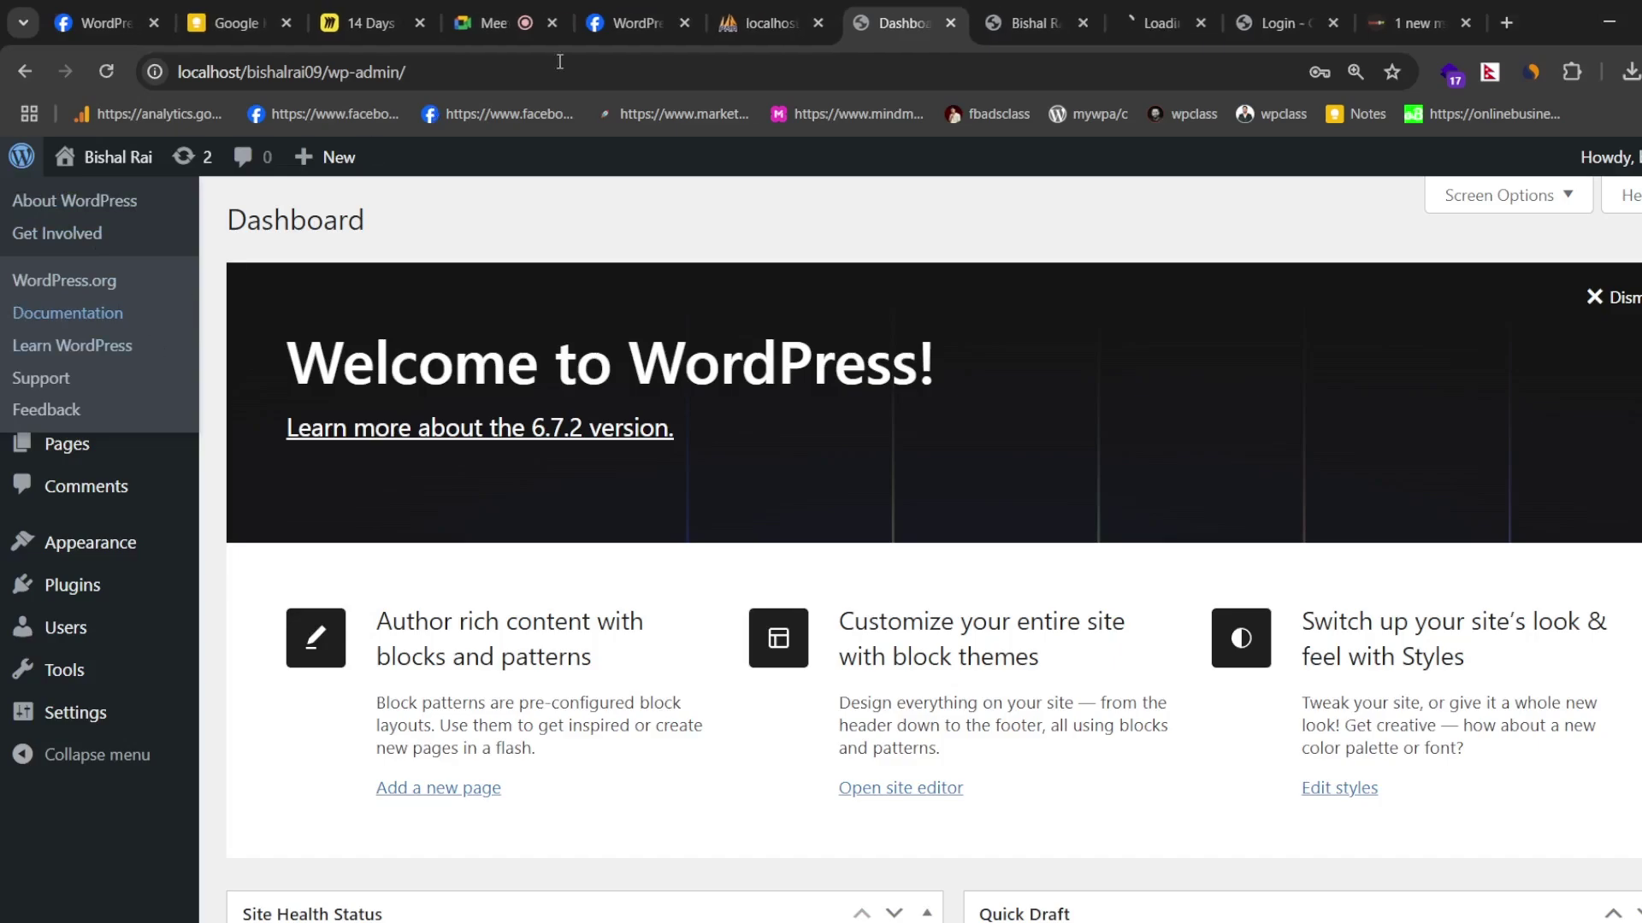
# - View the WordPress Documentation page
pyautogui.click(1125, 12)
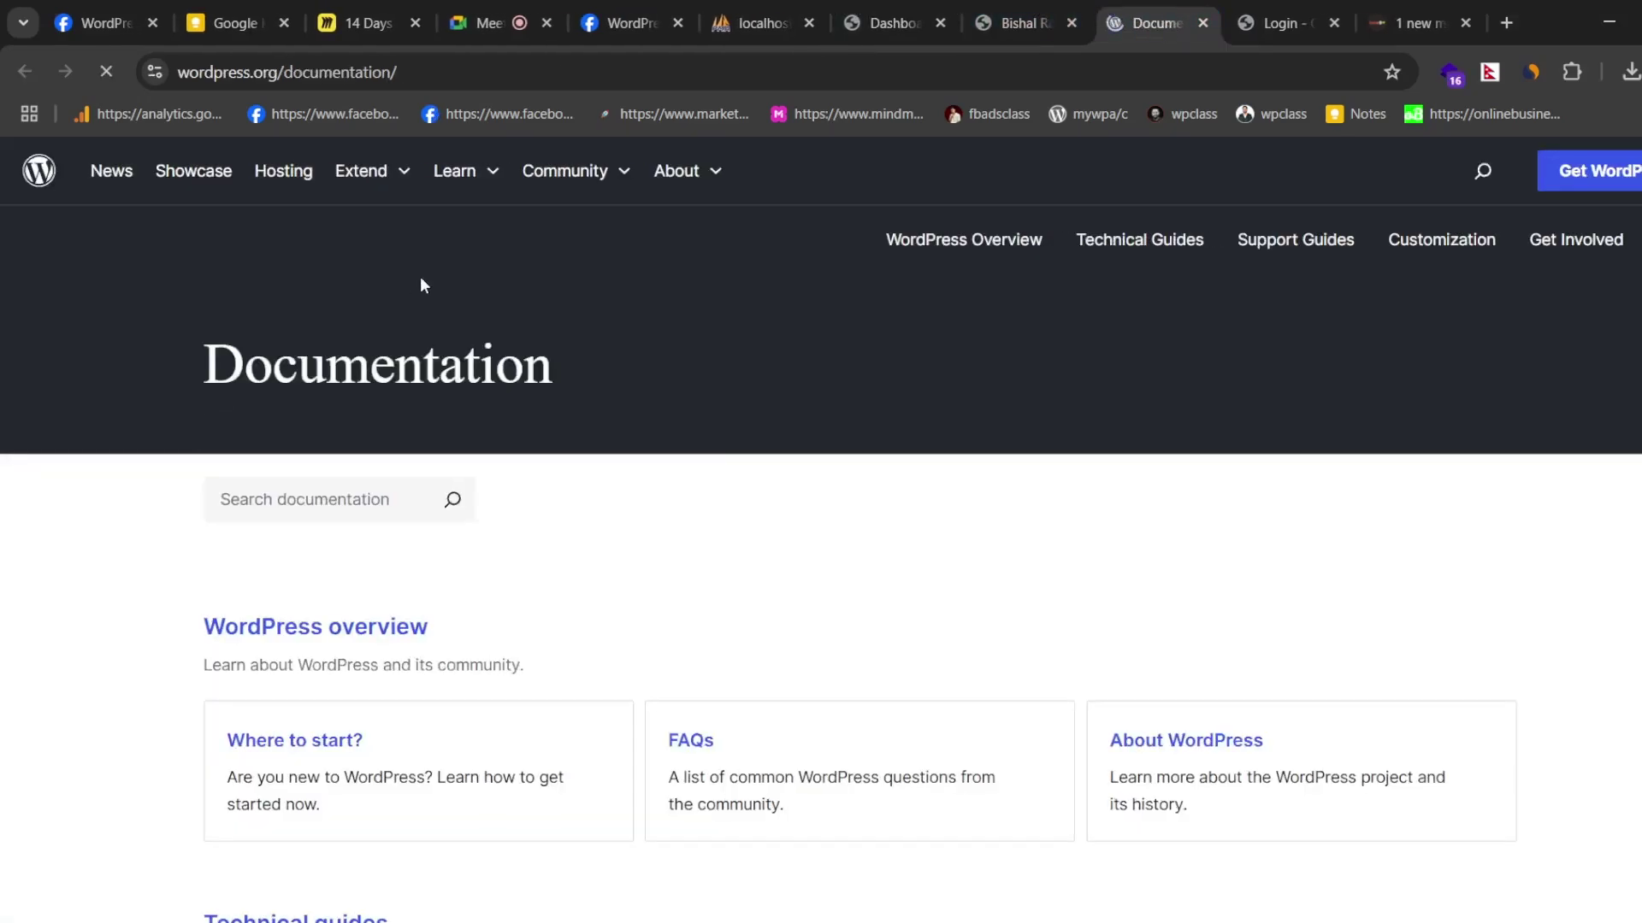
pyautogui.scroll(-6, 564, 421)
pyautogui.scroll(-4, 769, 411)
pyautogui.scroll(9, 855, 342)
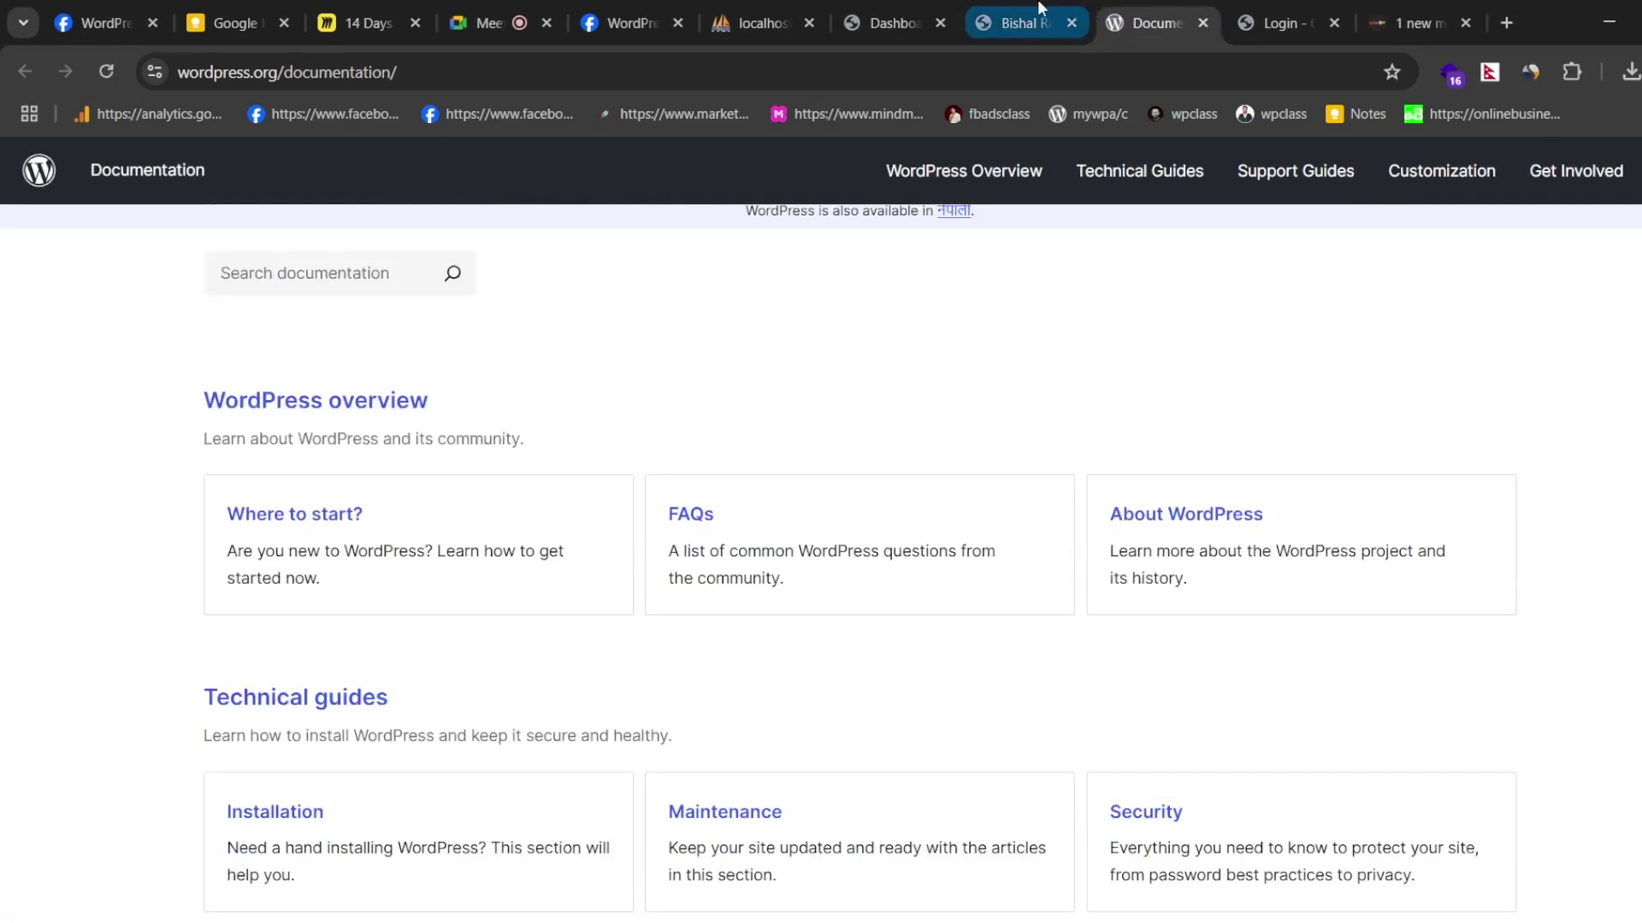
# - Open Learn WordPress from the blog's admin-bar WordPress menu in a new tab and browse its featured courses
pyautogui.click(1021, 23)
pyautogui.moveTo(18, 155)
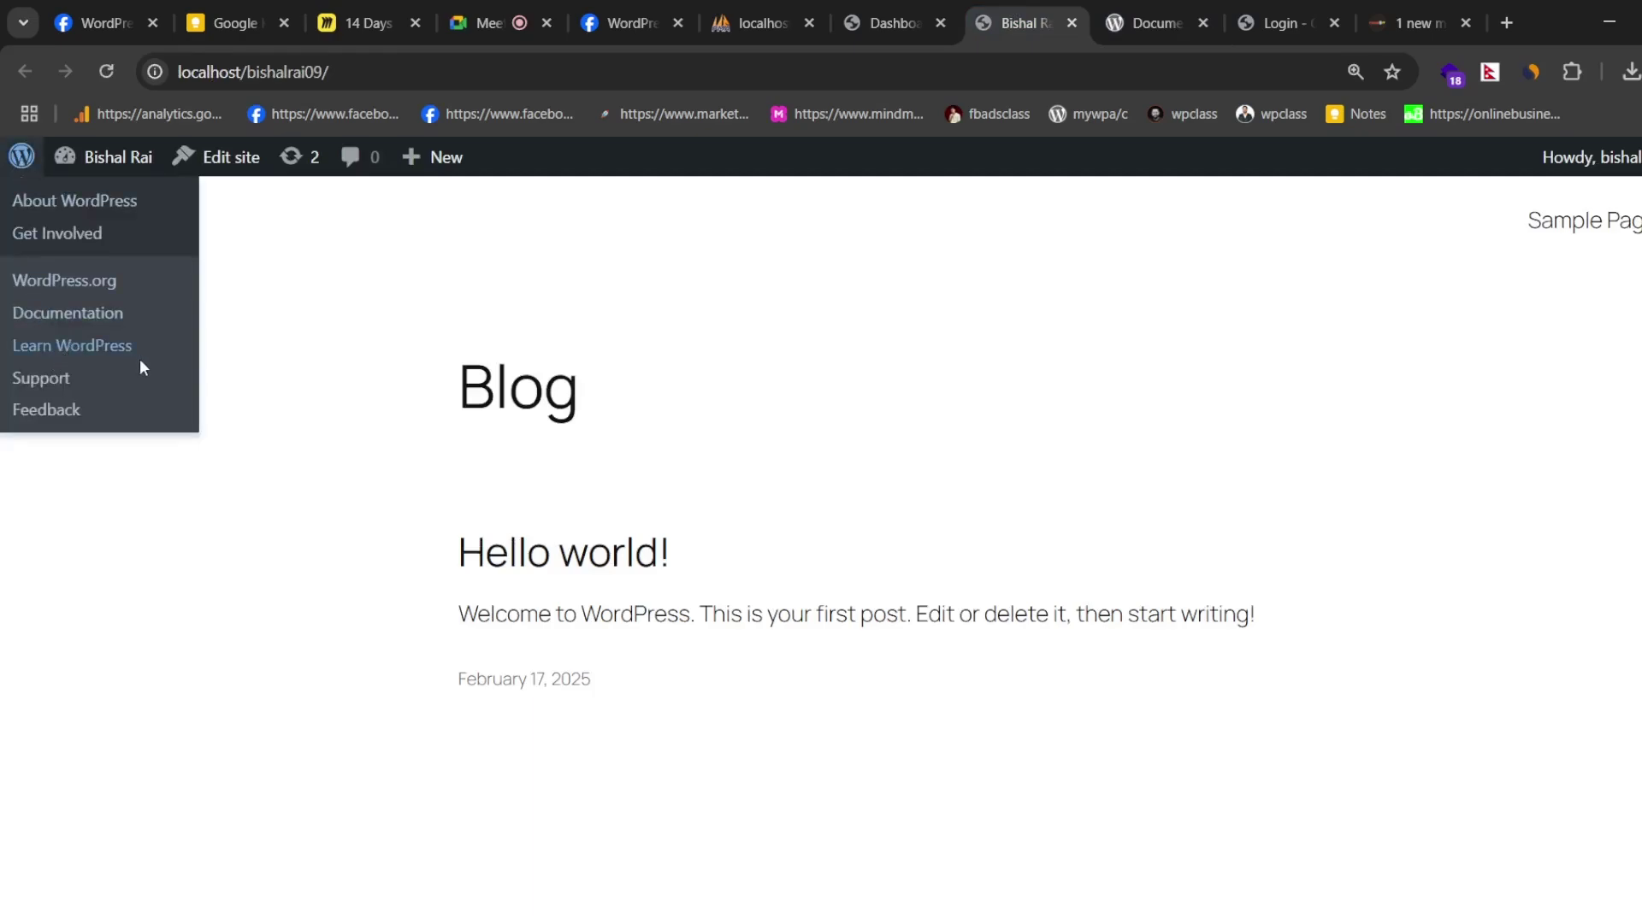
pyautogui.middleClick(163, 357)
pyautogui.click(1069, 17)
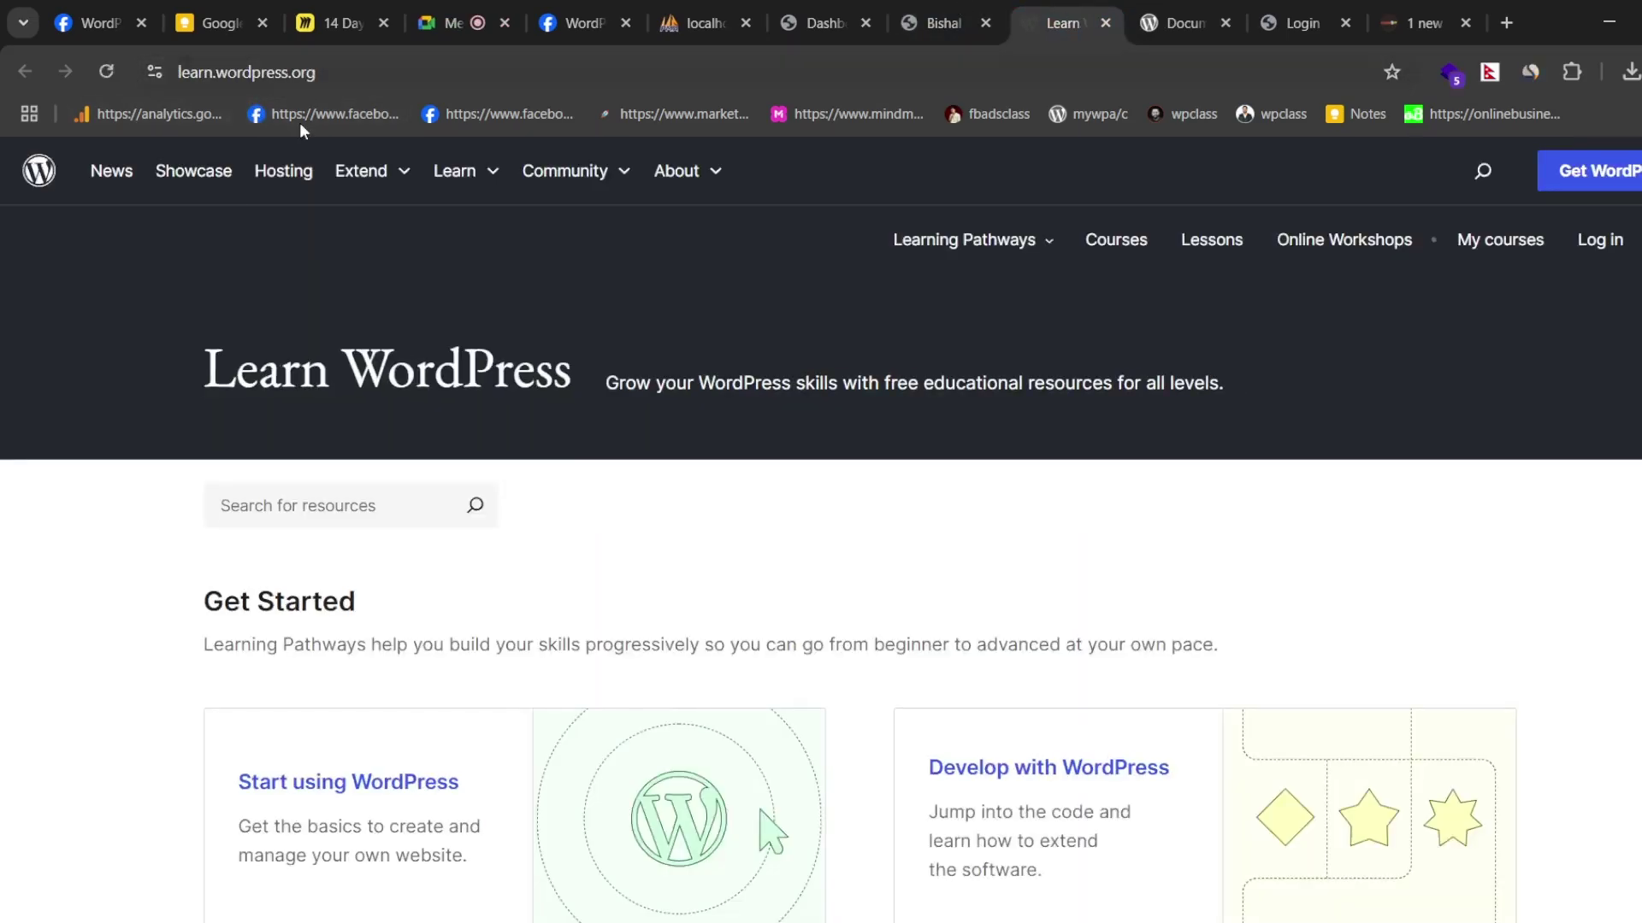
pyautogui.scroll(-12, 561, 524)
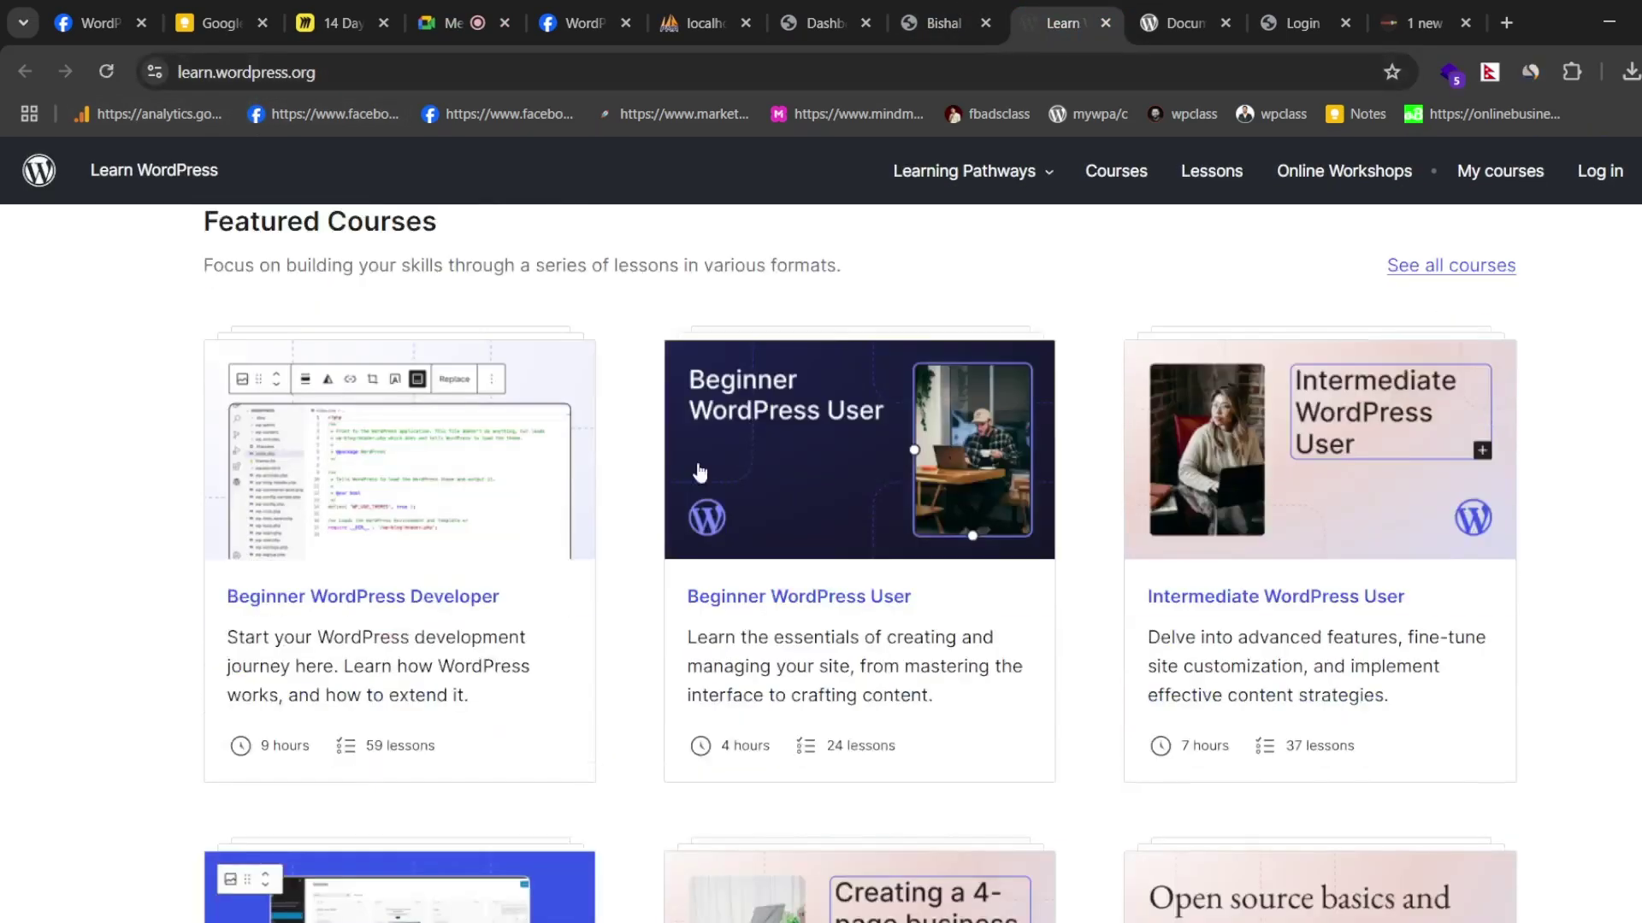
pyautogui.scroll(-10, 855, 444)
pyautogui.scroll(-10, 795, 436)
pyautogui.scroll(7, 907, 455)
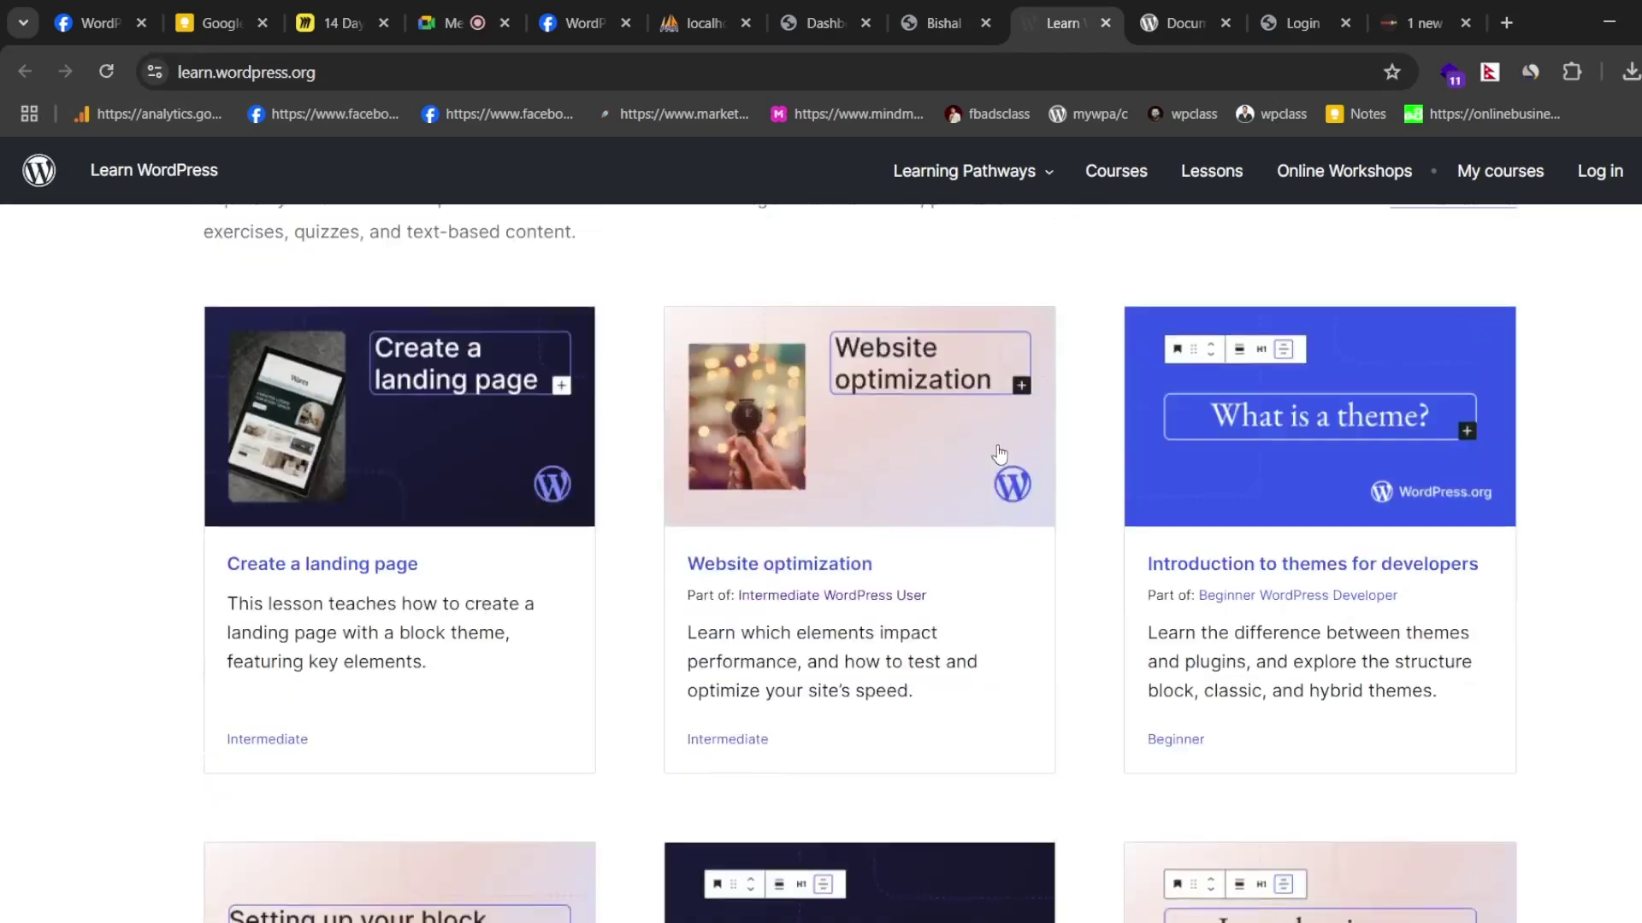
pyautogui.scroll(8, 999, 454)
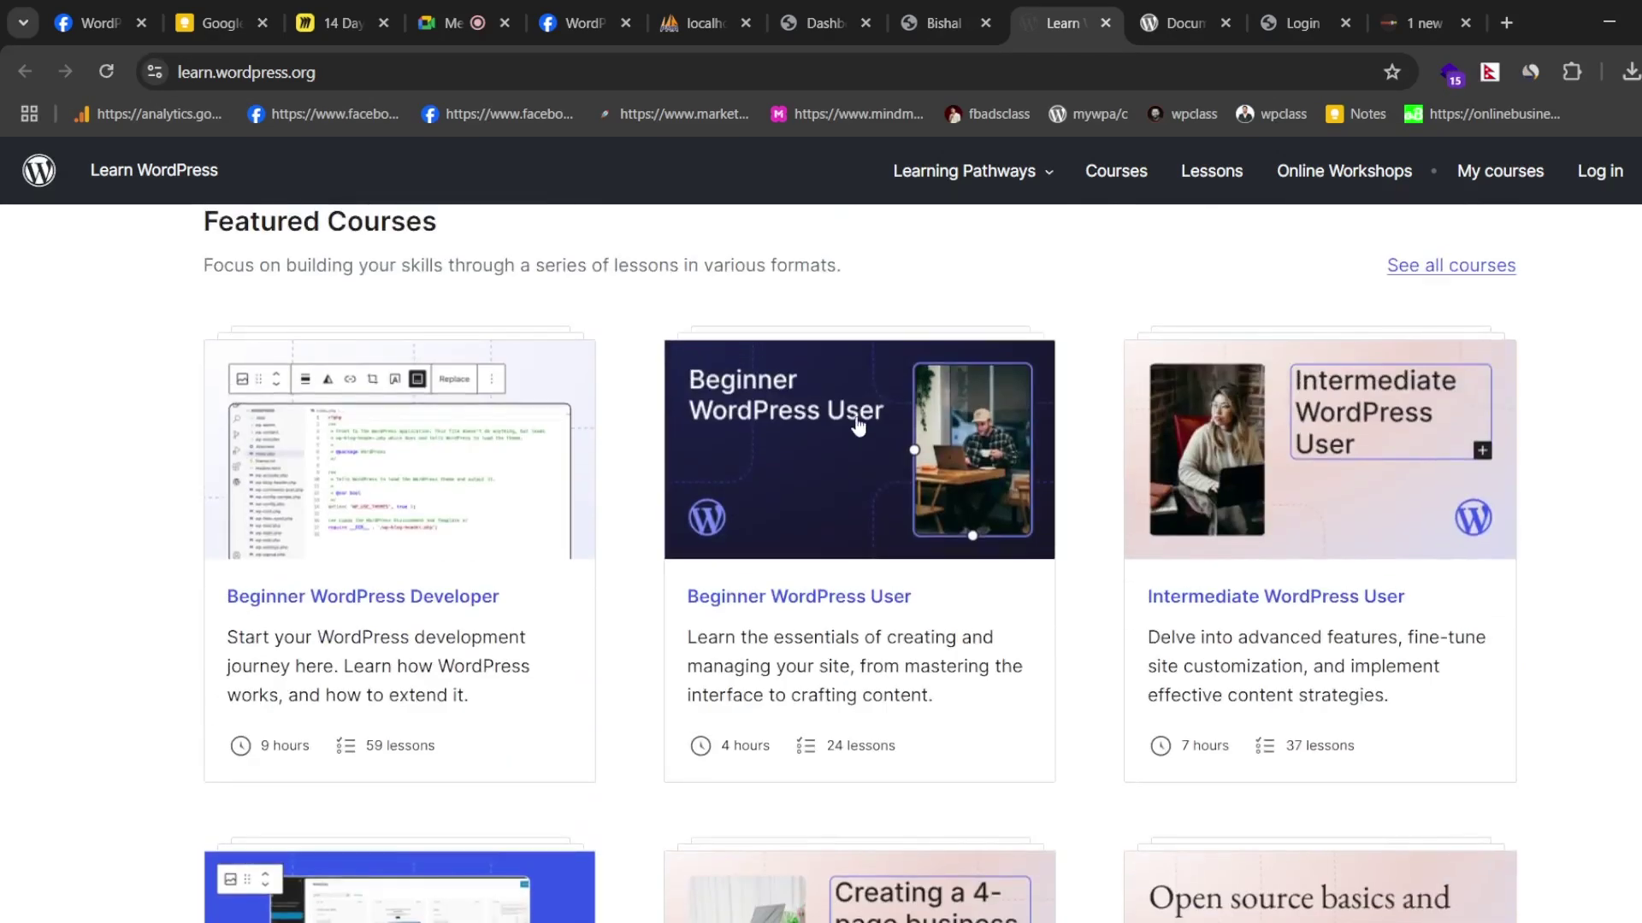
pyautogui.scroll(5, 858, 425)
# - Close Learn WordPress, scroll through the documentation guides, then close the Documentation tab
pyautogui.click(1104, 24)
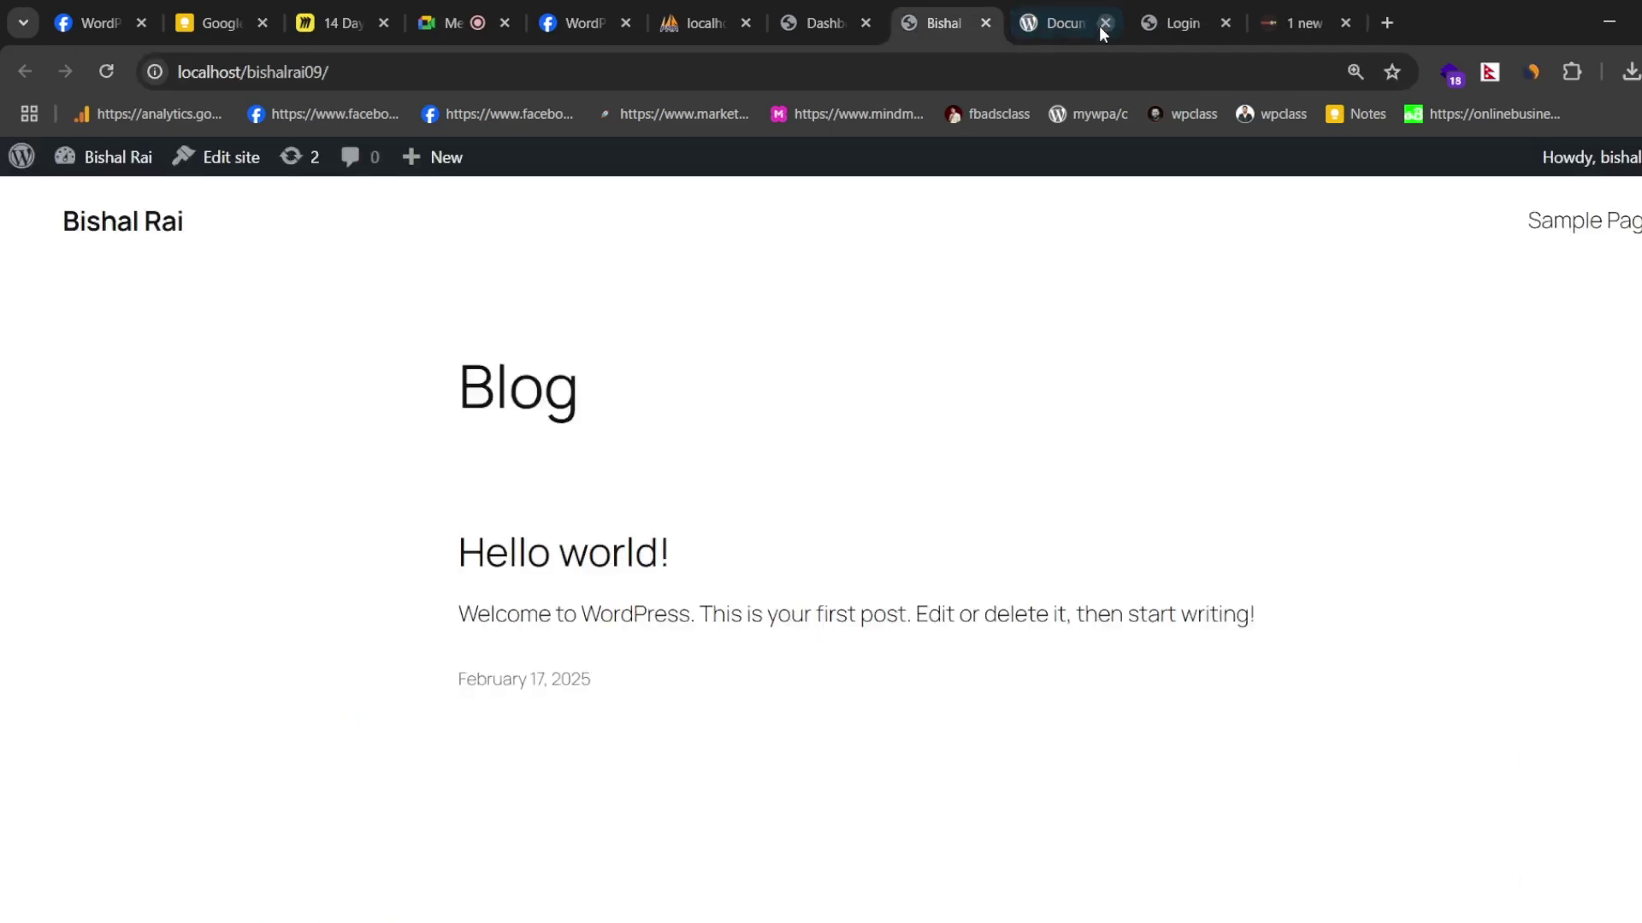
pyautogui.click(1060, 23)
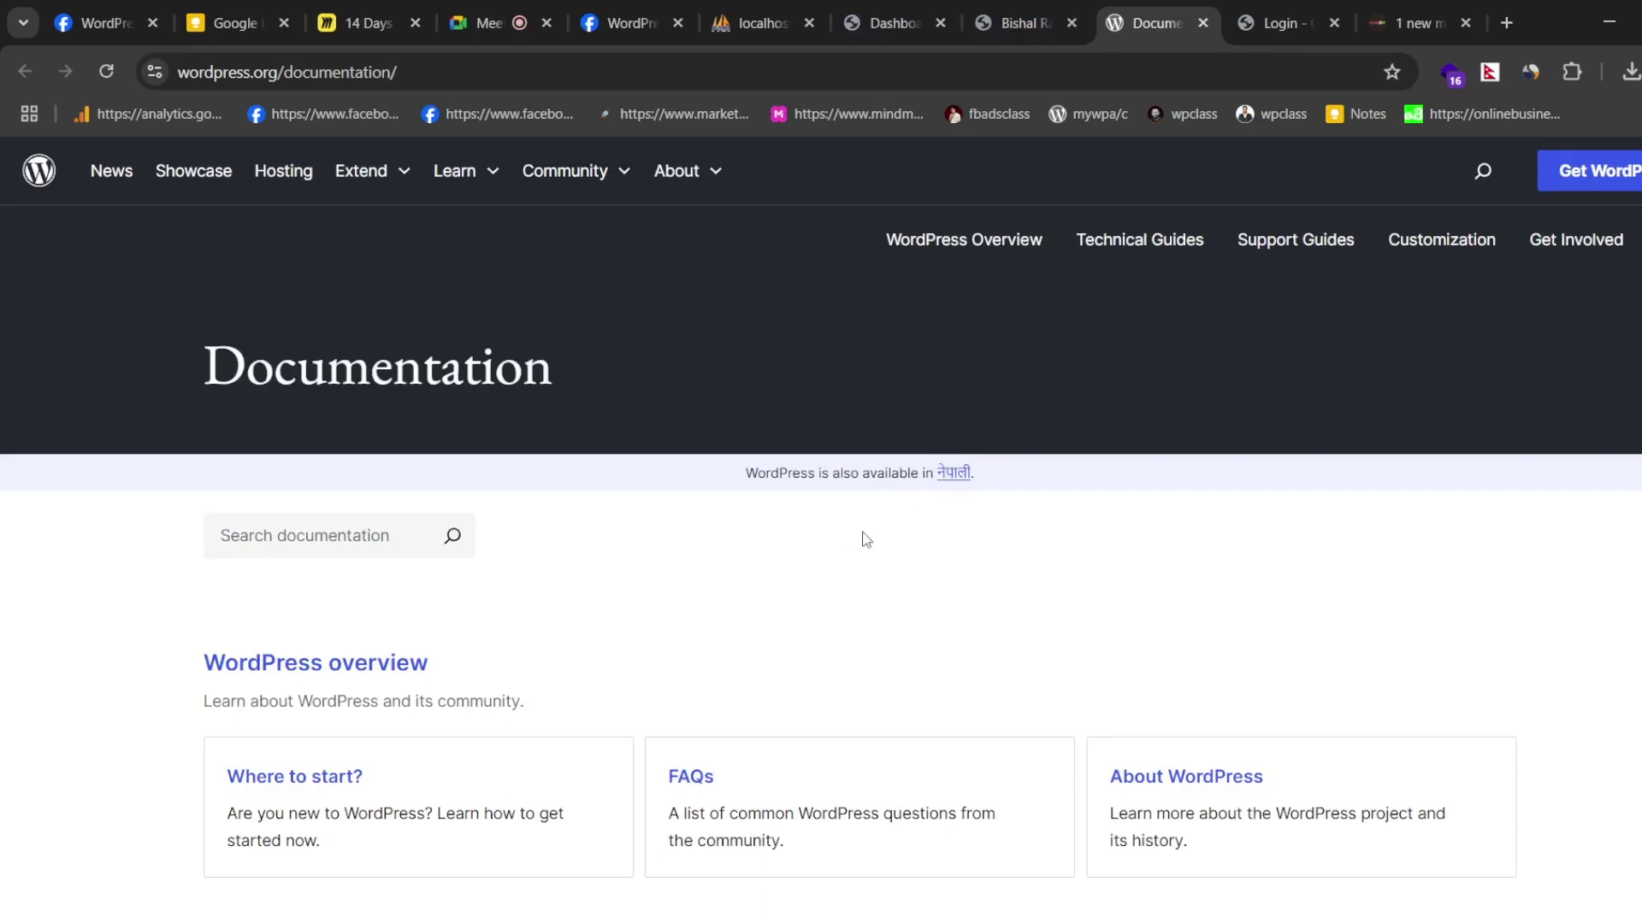
pyautogui.scroll(-5, 667, 474)
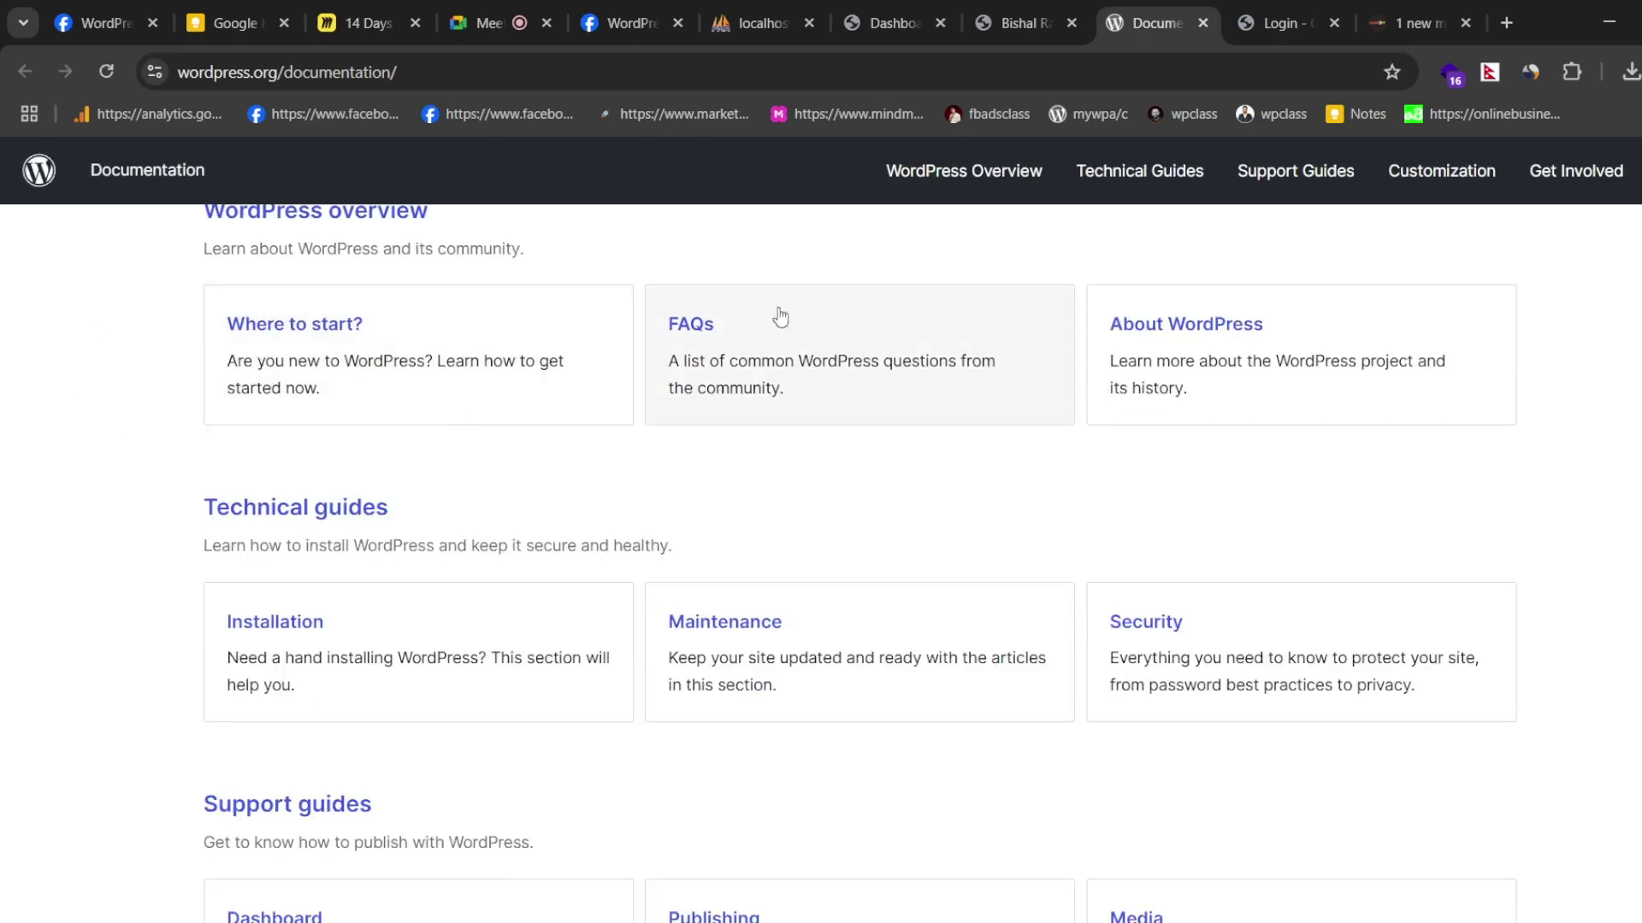
pyautogui.scroll(-3, 456, 510)
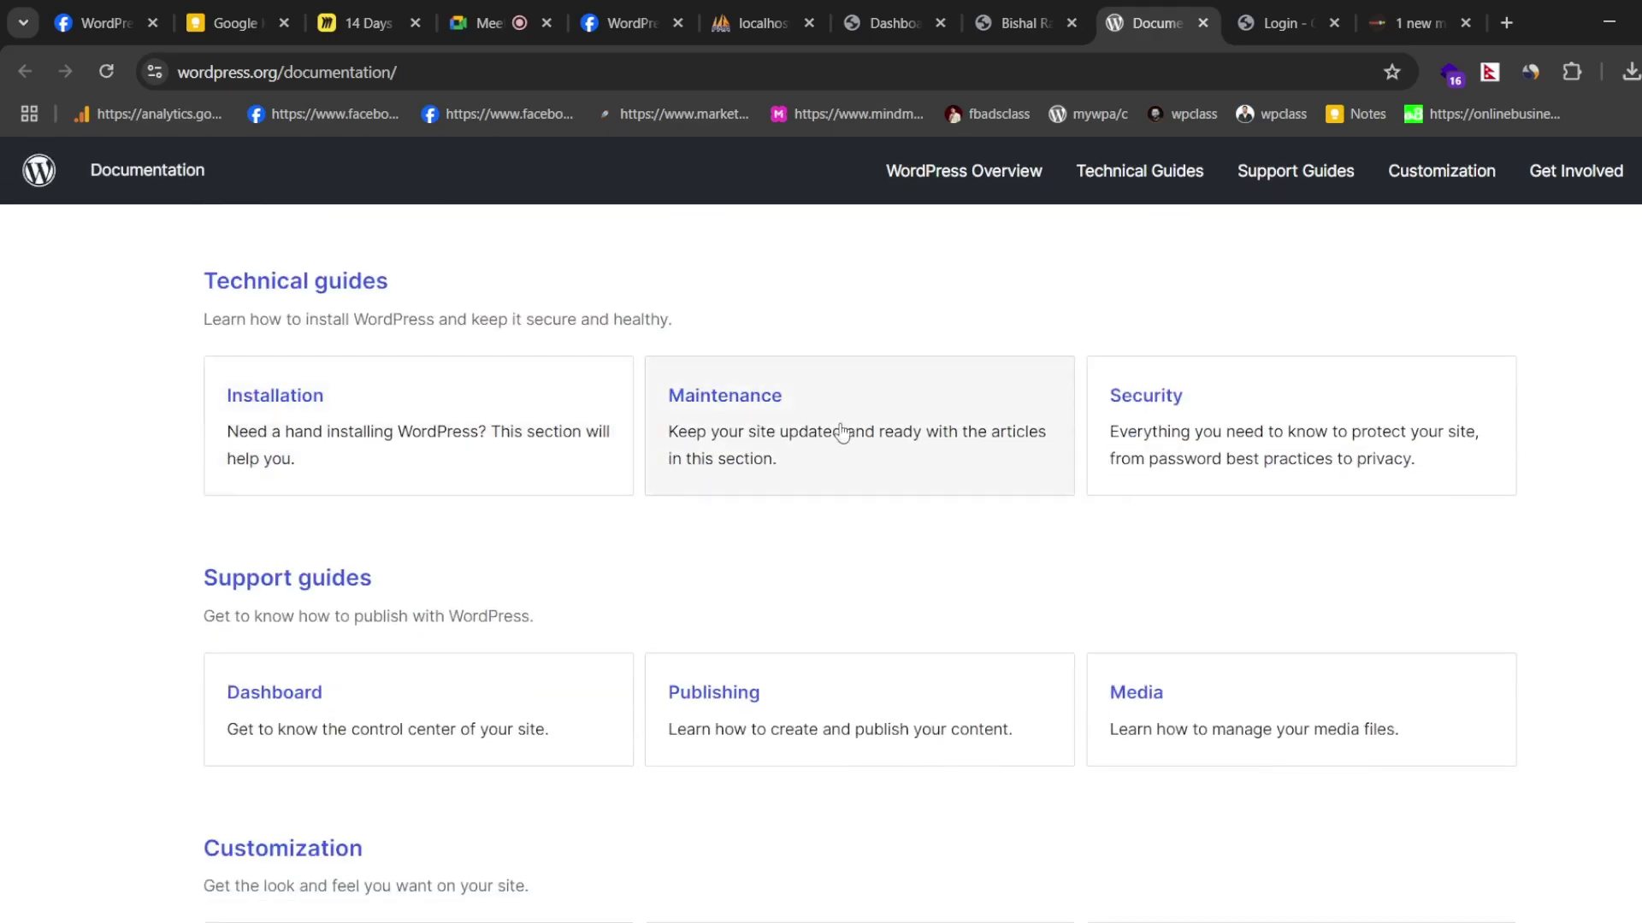
pyautogui.scroll(-6, 514, 417)
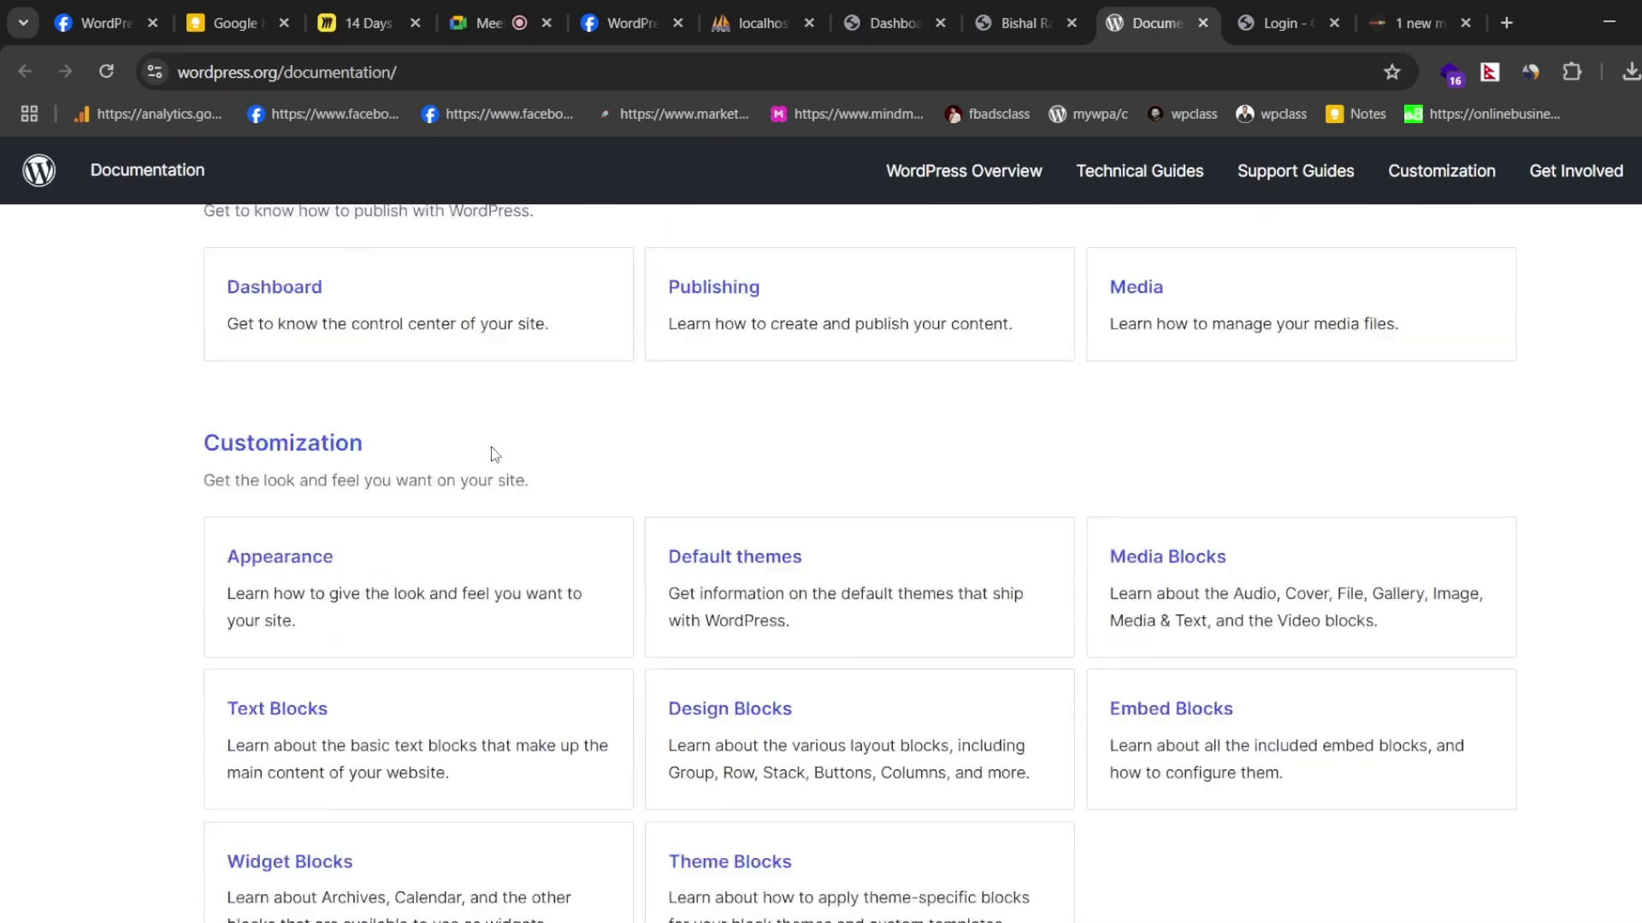
pyautogui.scroll(10, 409, 418)
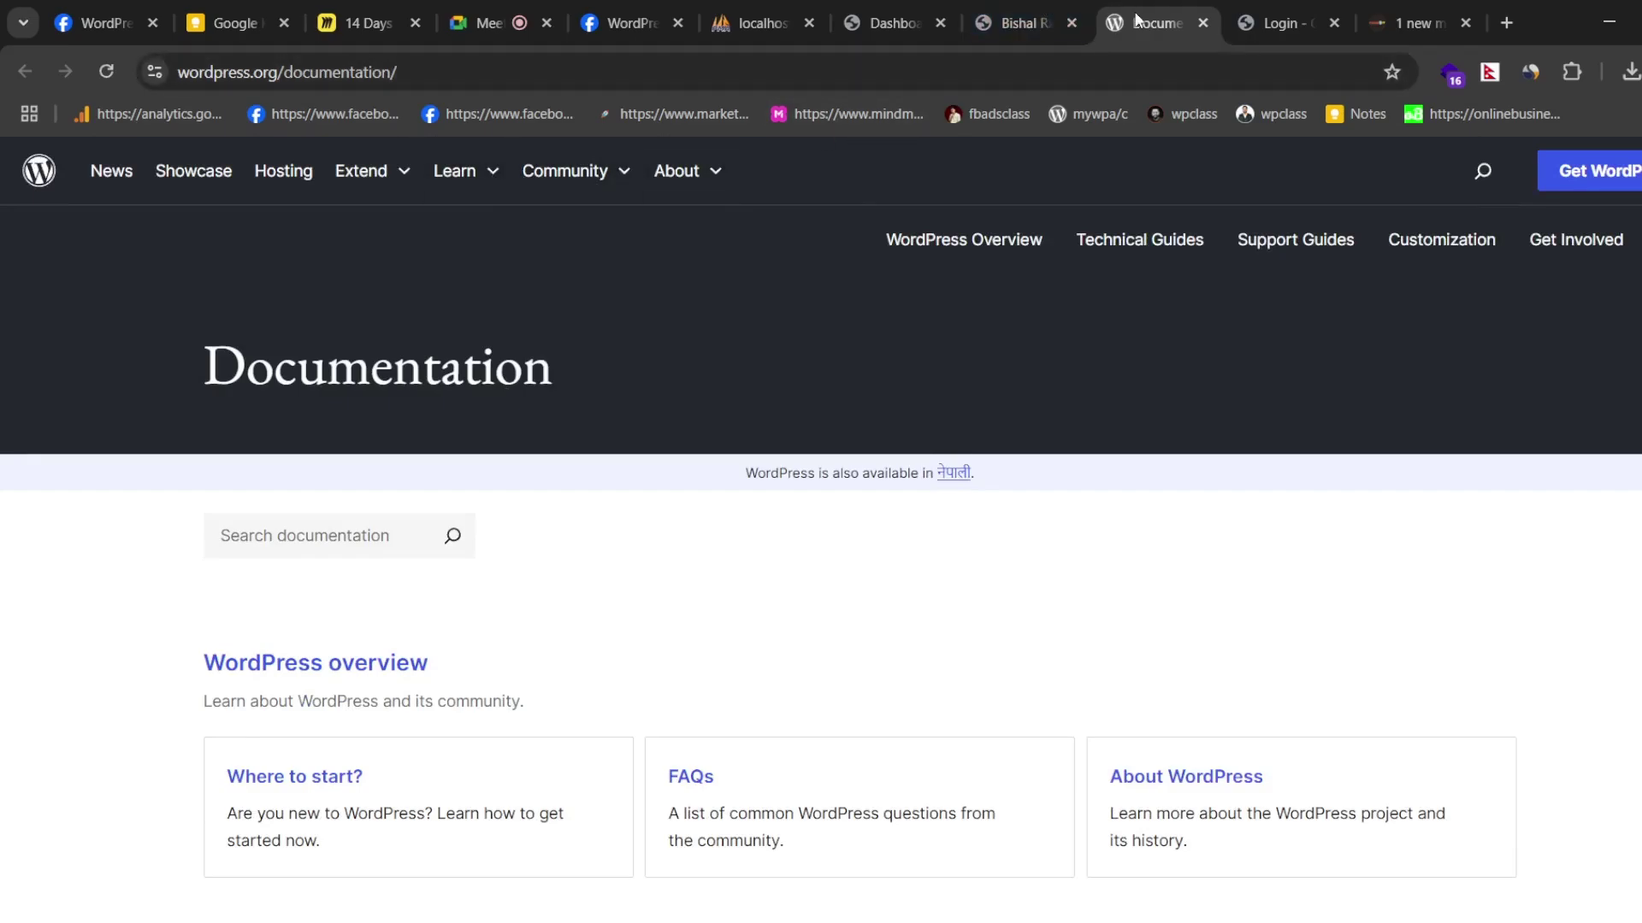
pyautogui.click(1202, 23)
pyautogui.moveTo(24, 160)
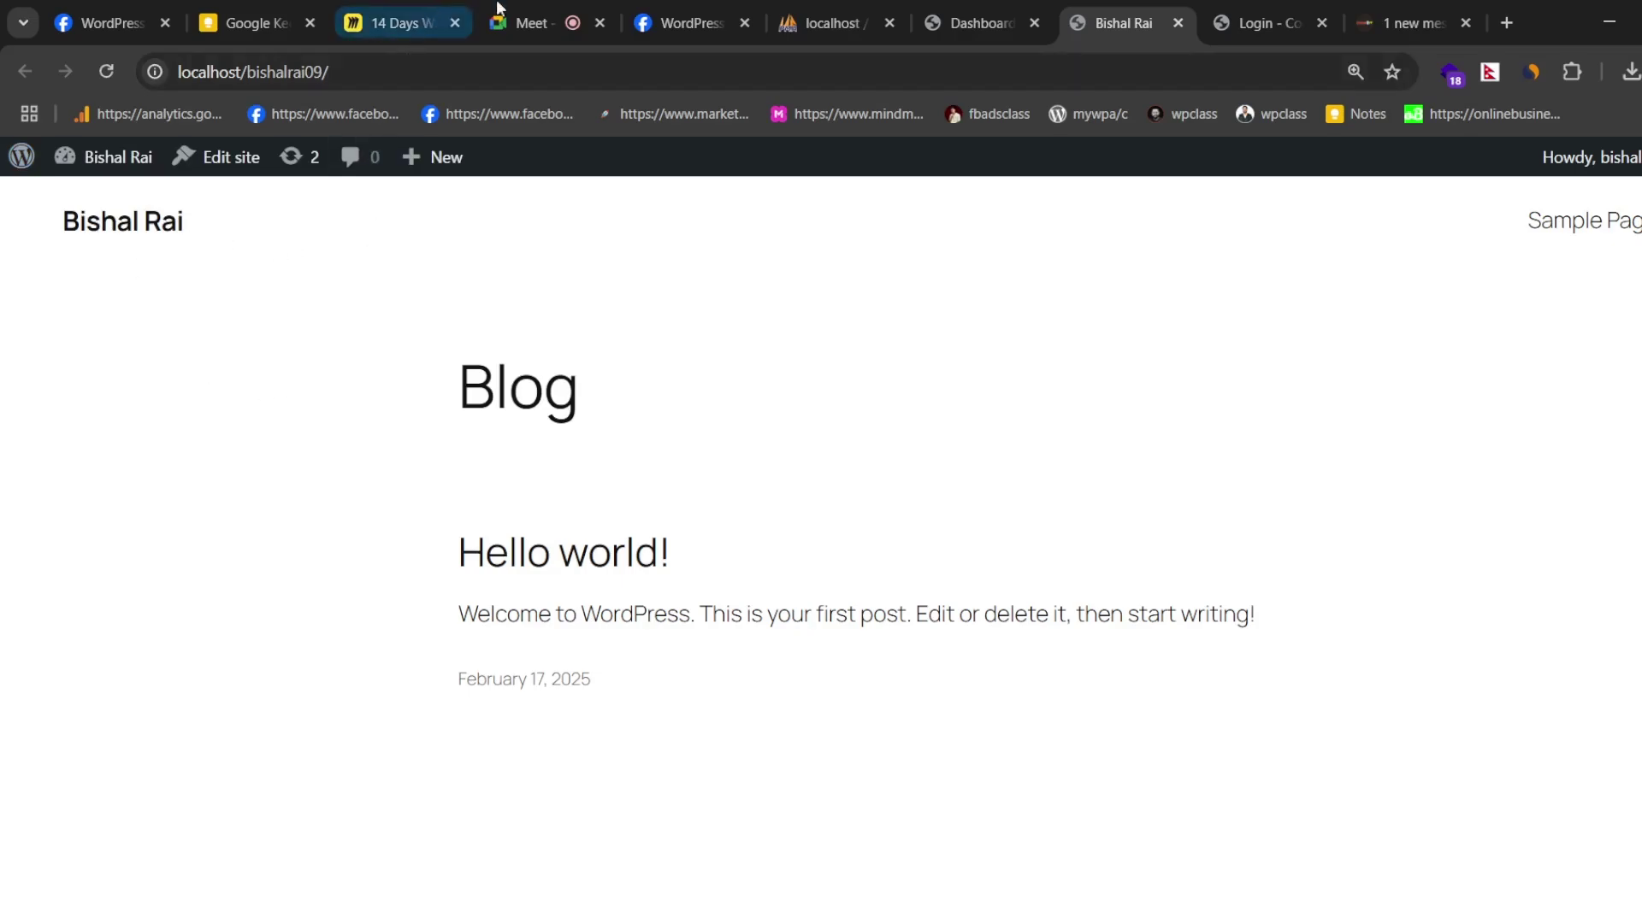
# - Open Dashboard > Updates, showing WordPress 6.7.2 current and an Akismet update to 5.3.7
pyautogui.click(941, 5)
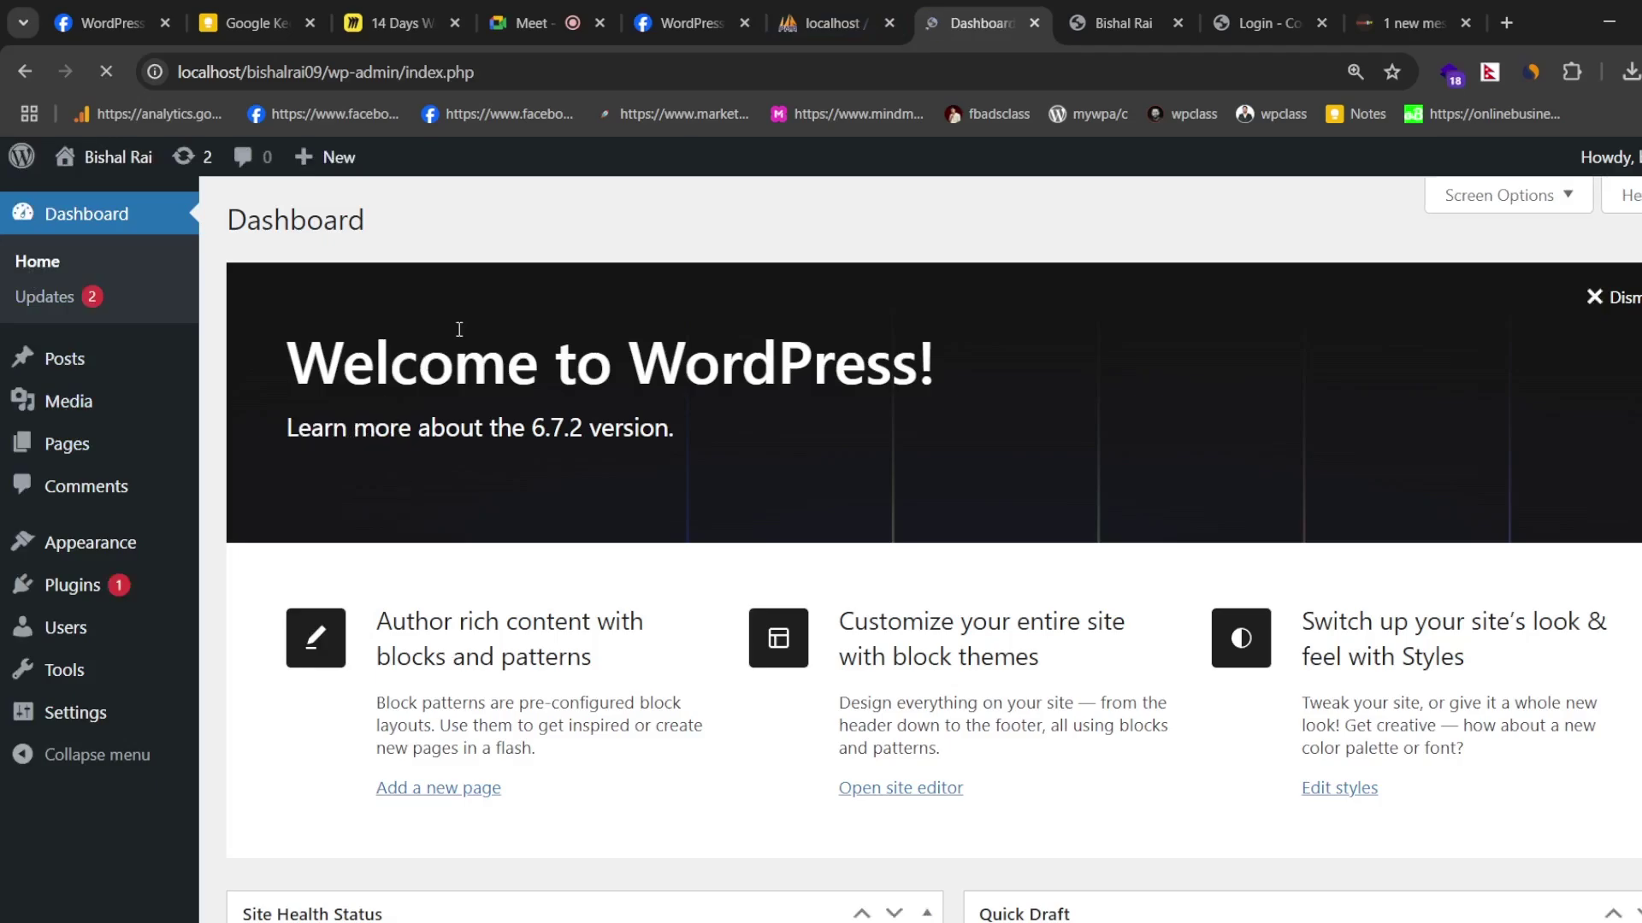
pyautogui.scroll(-10, 653, 506)
pyautogui.scroll(10, 828, 540)
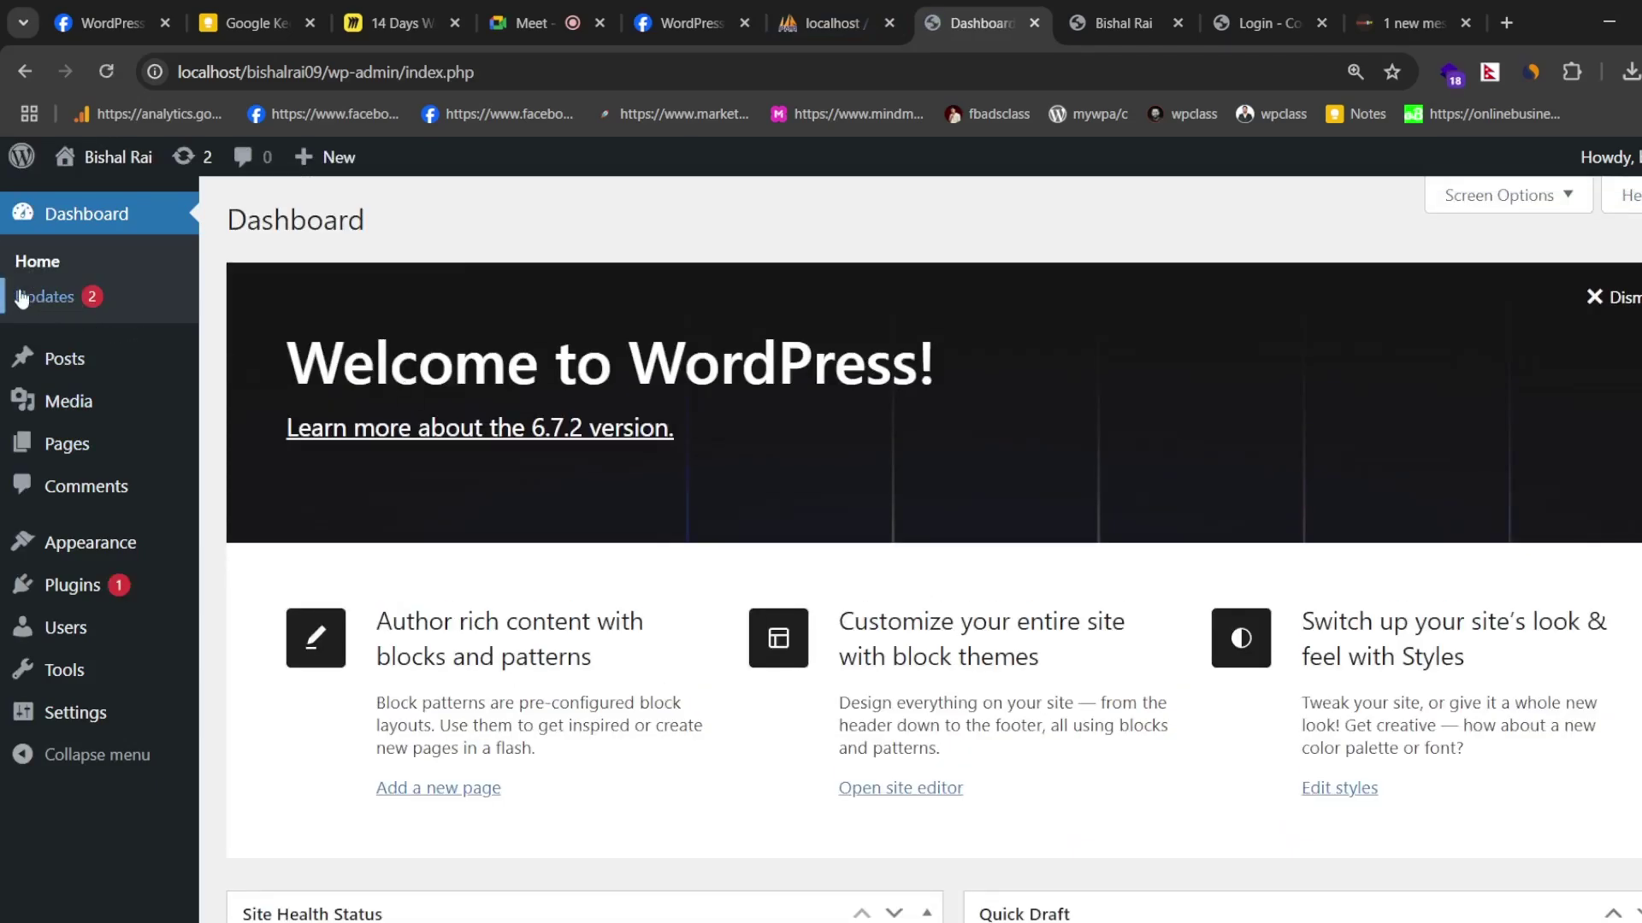
pyautogui.click(85, 297)
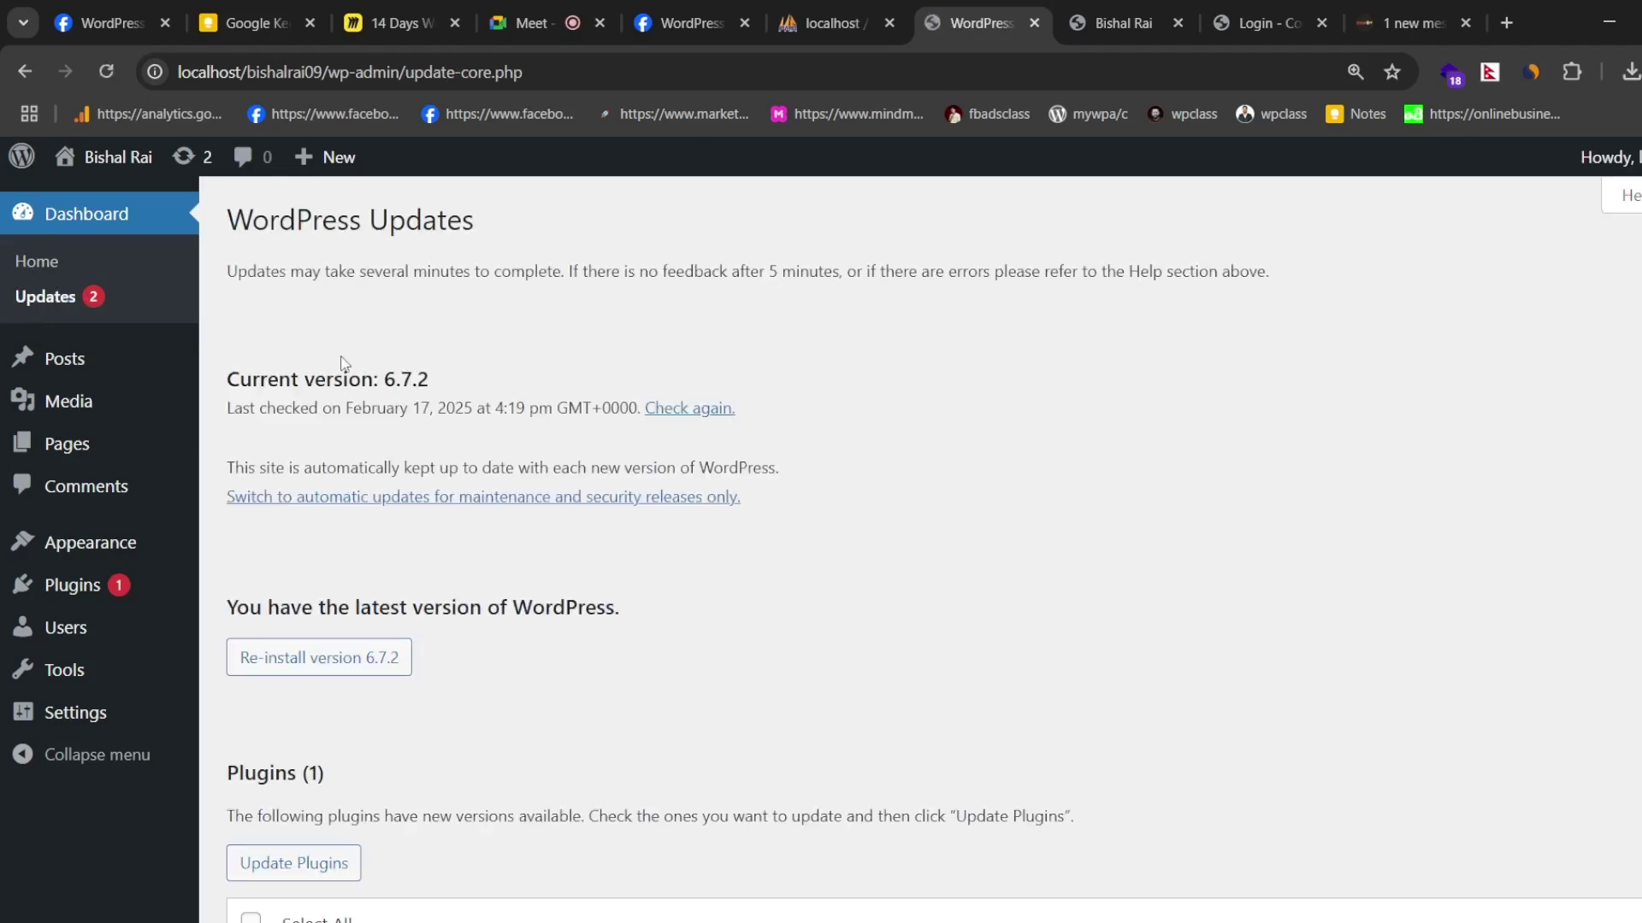
pyautogui.scroll(-3, 352, 372)
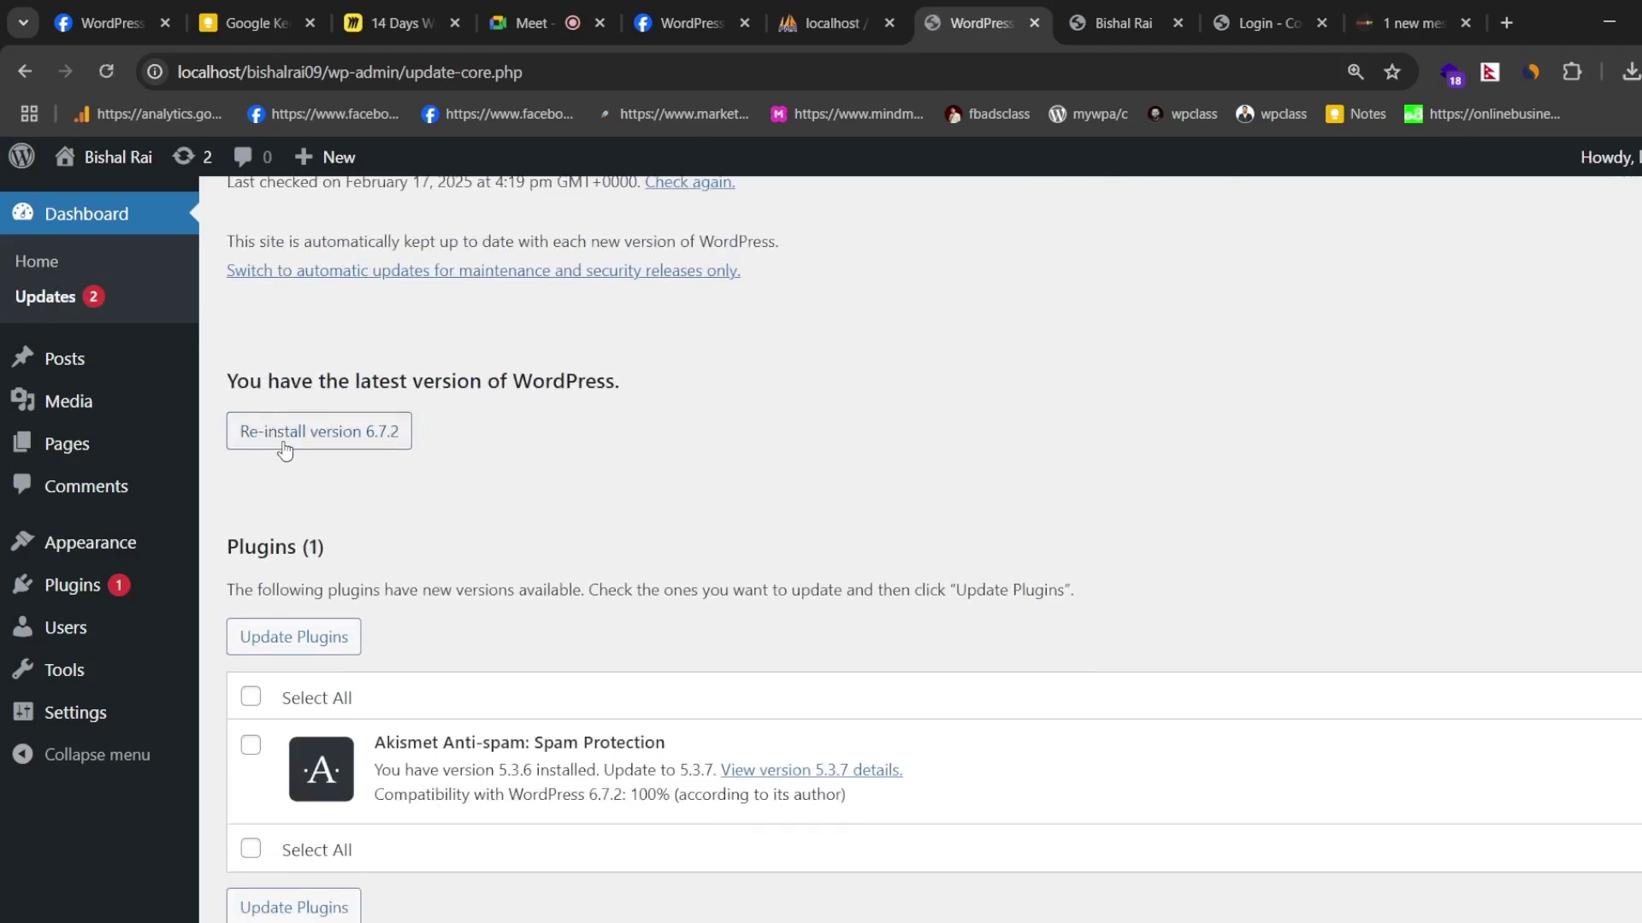
# - Start reinstalling WordPress 6.7.2 and glance at the blog front page while it loads
pyautogui.click(330, 443)
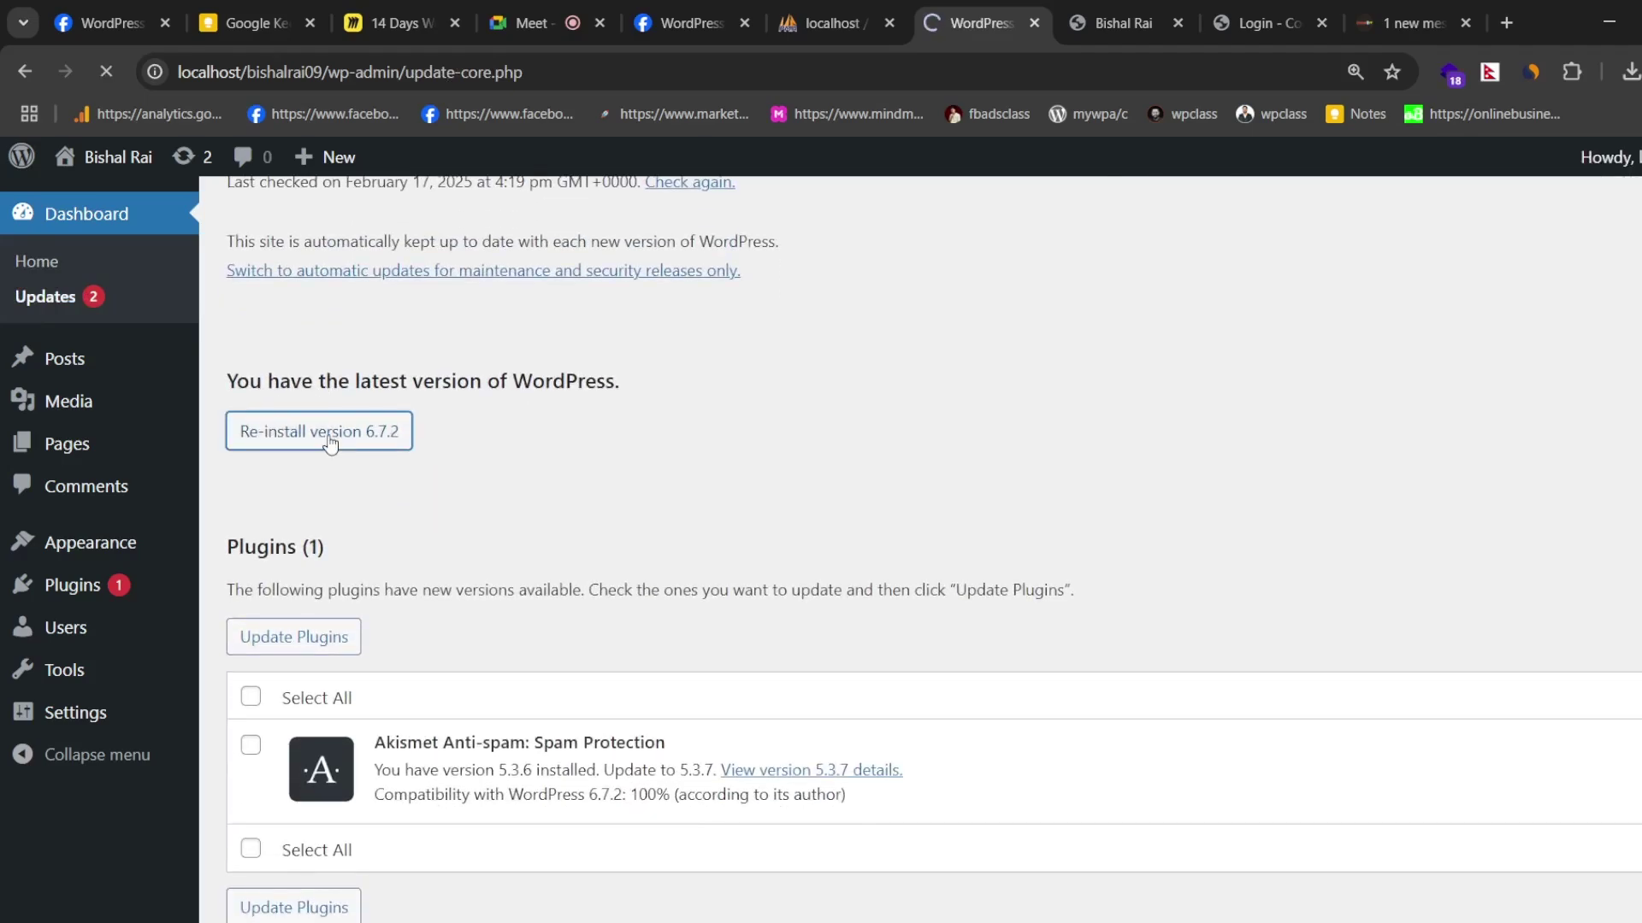
pyautogui.scroll(-1, 321, 770)
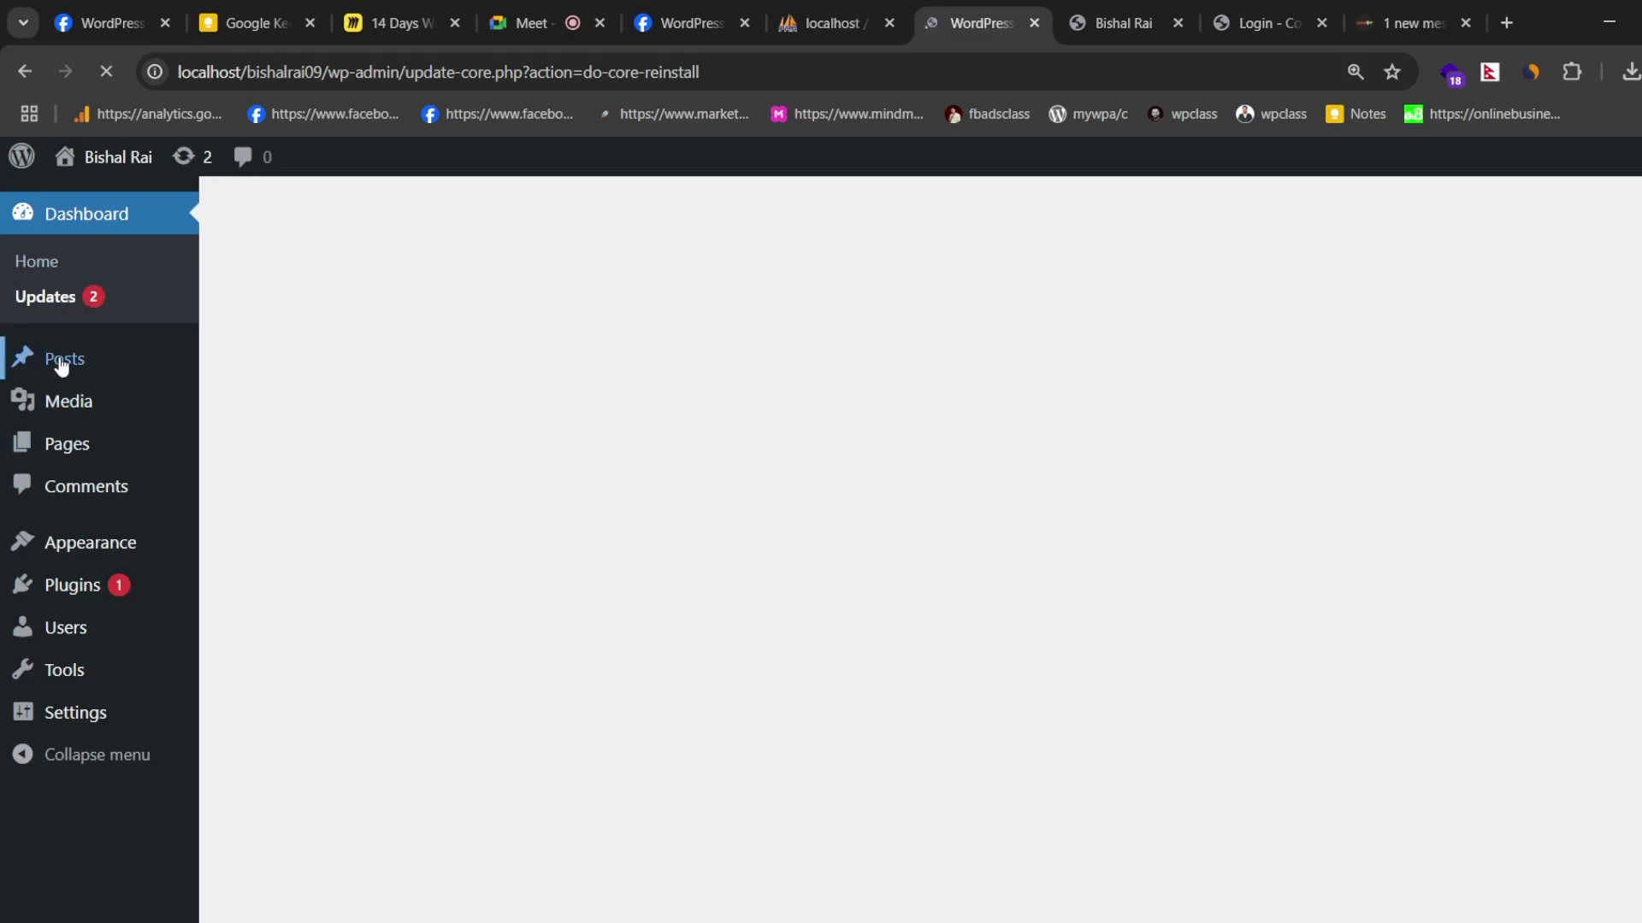
pyautogui.click(1129, 17)
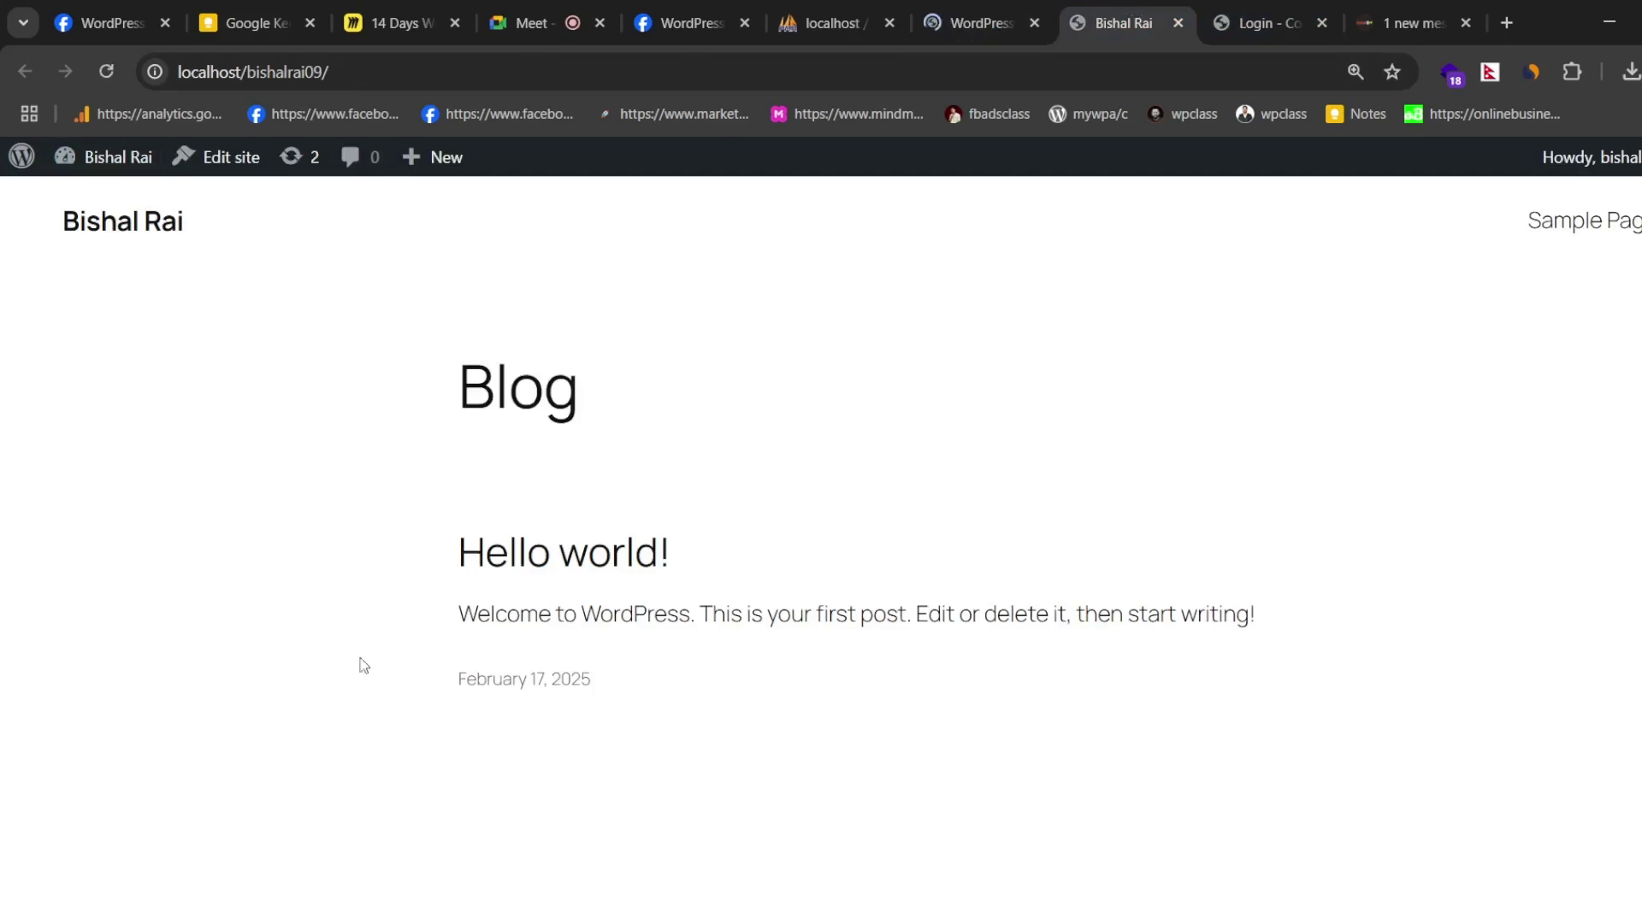
pyautogui.click(992, 26)
pyautogui.click(1114, 10)
pyautogui.scroll(-5, 590, 710)
pyautogui.scroll(5, 682, 557)
# - Check on the still-loading reinstall page, then bring up the 14 Days WordPress Website Training board
pyautogui.click(984, 24)
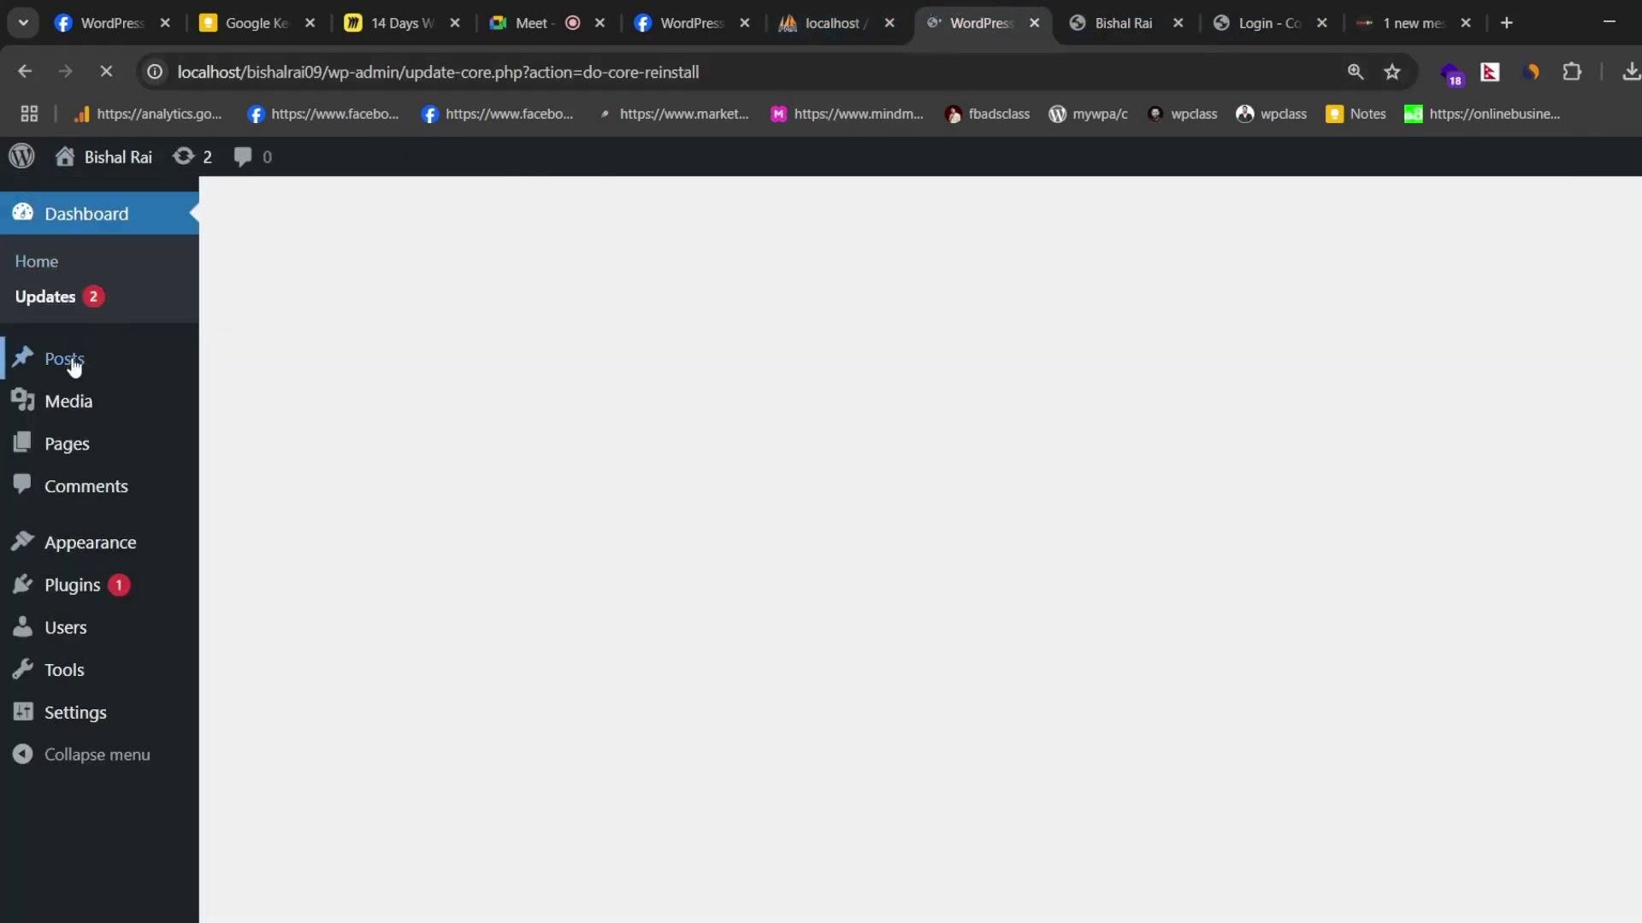
pyautogui.click(1120, 23)
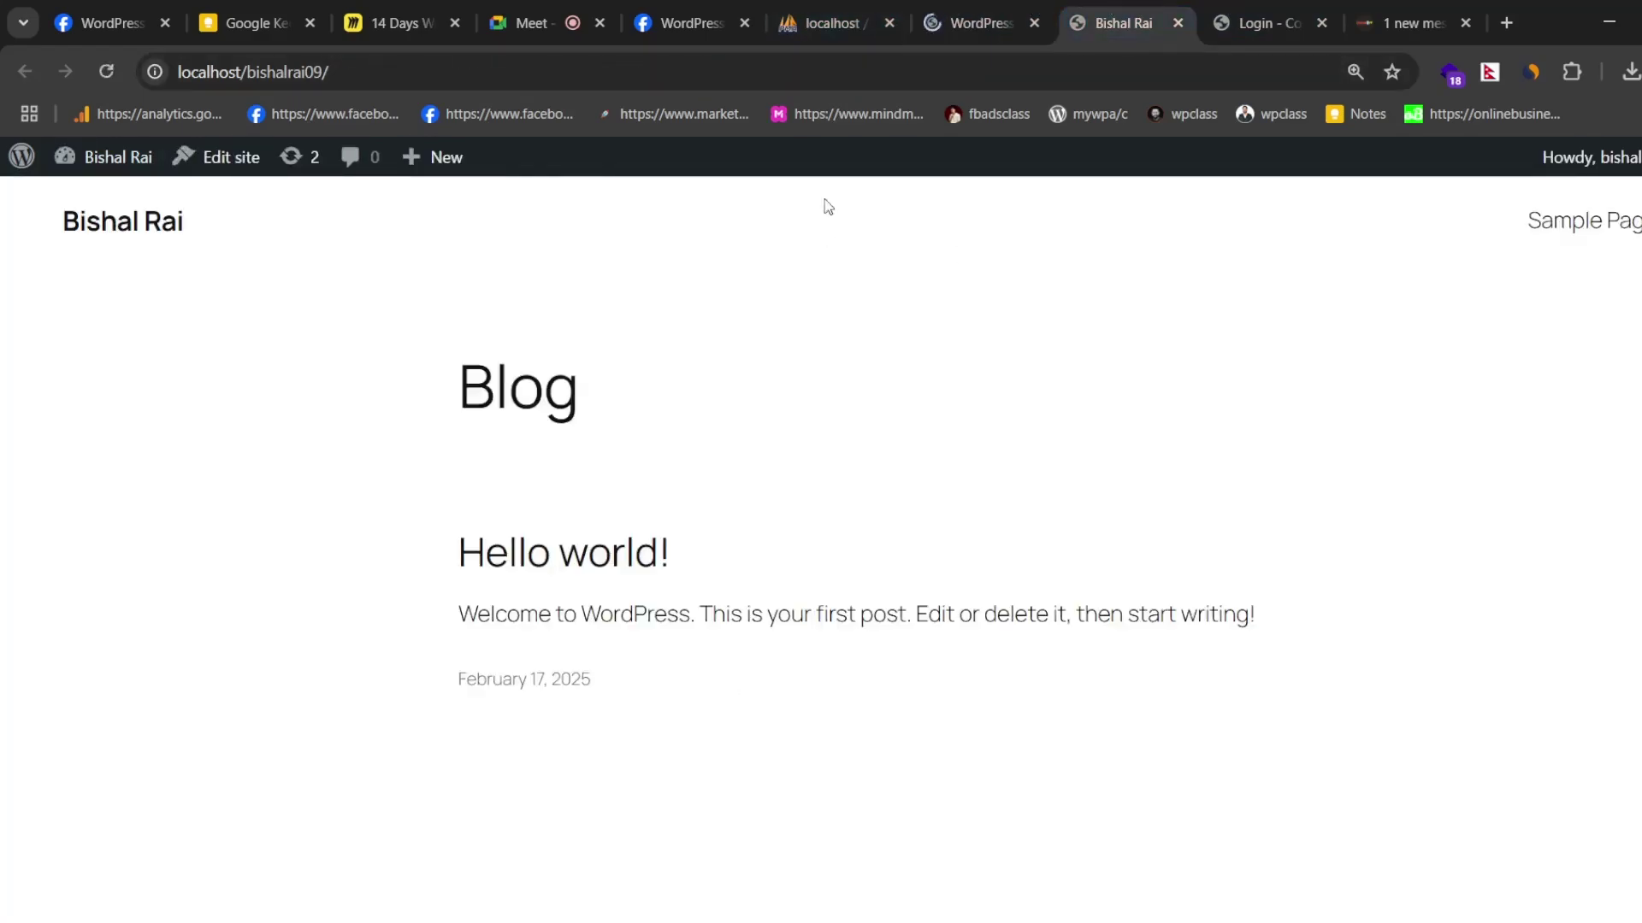
pyautogui.click(984, 23)
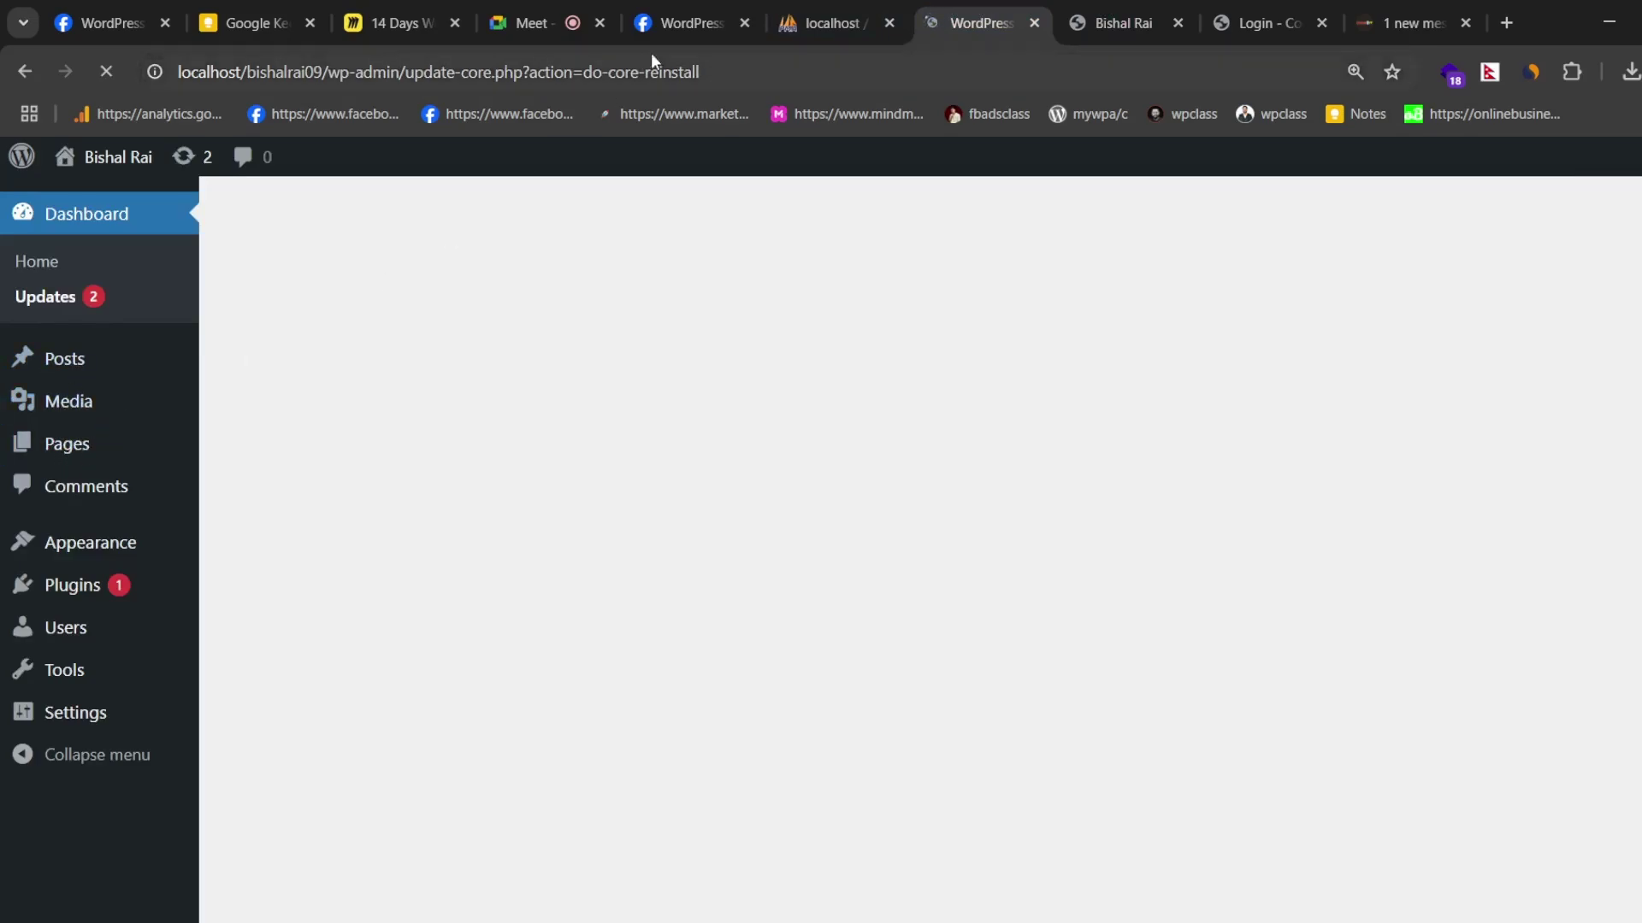
pyautogui.click(1116, 7)
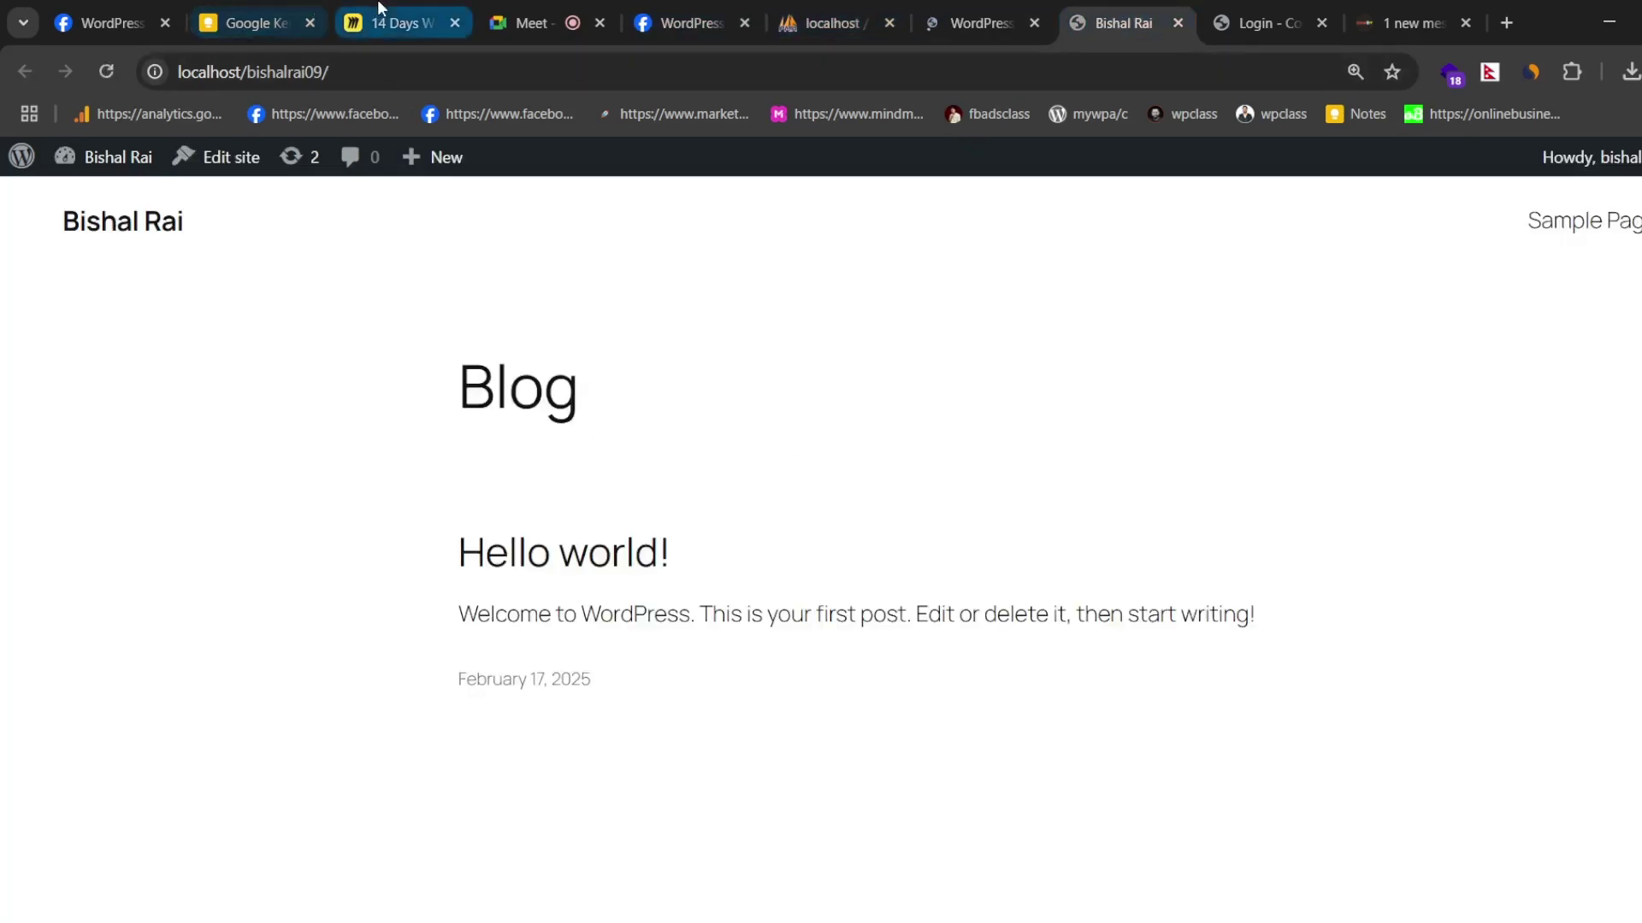
pyautogui.click(395, 23)
# - Pan the Miro board to the Introduction to WordPress (Day 1-2) node, then return to the reinstall page
pyautogui.scroll(-3, 598, 505)
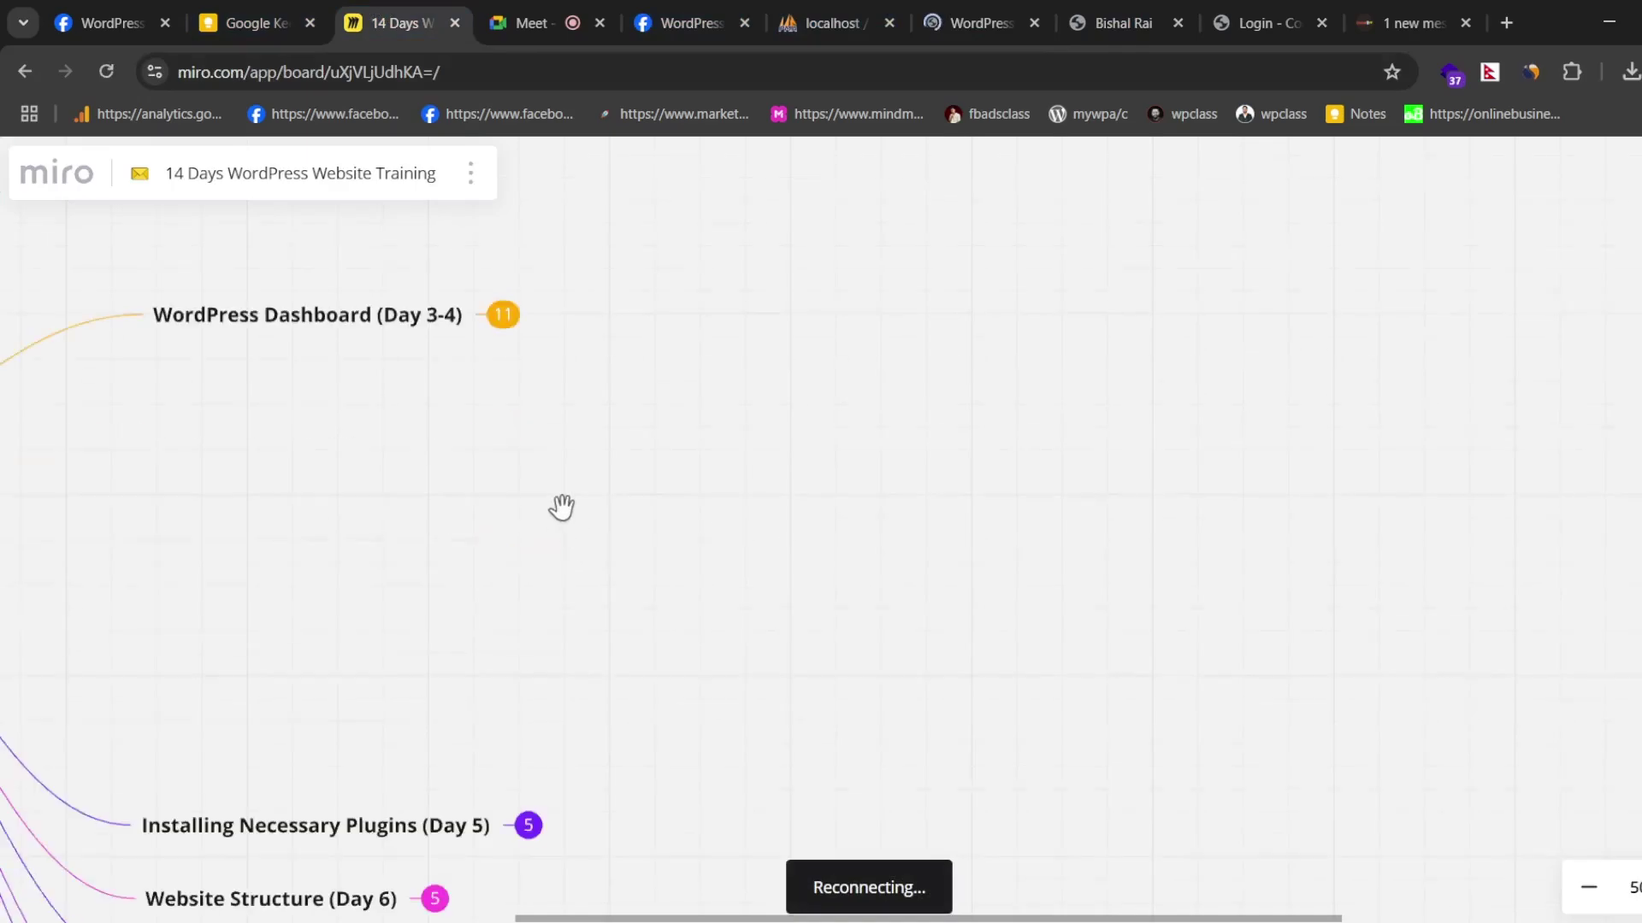
pyautogui.moveTo(1005, 919); pyautogui.dragTo(814, 919)
pyautogui.scroll(7, 812, 338)
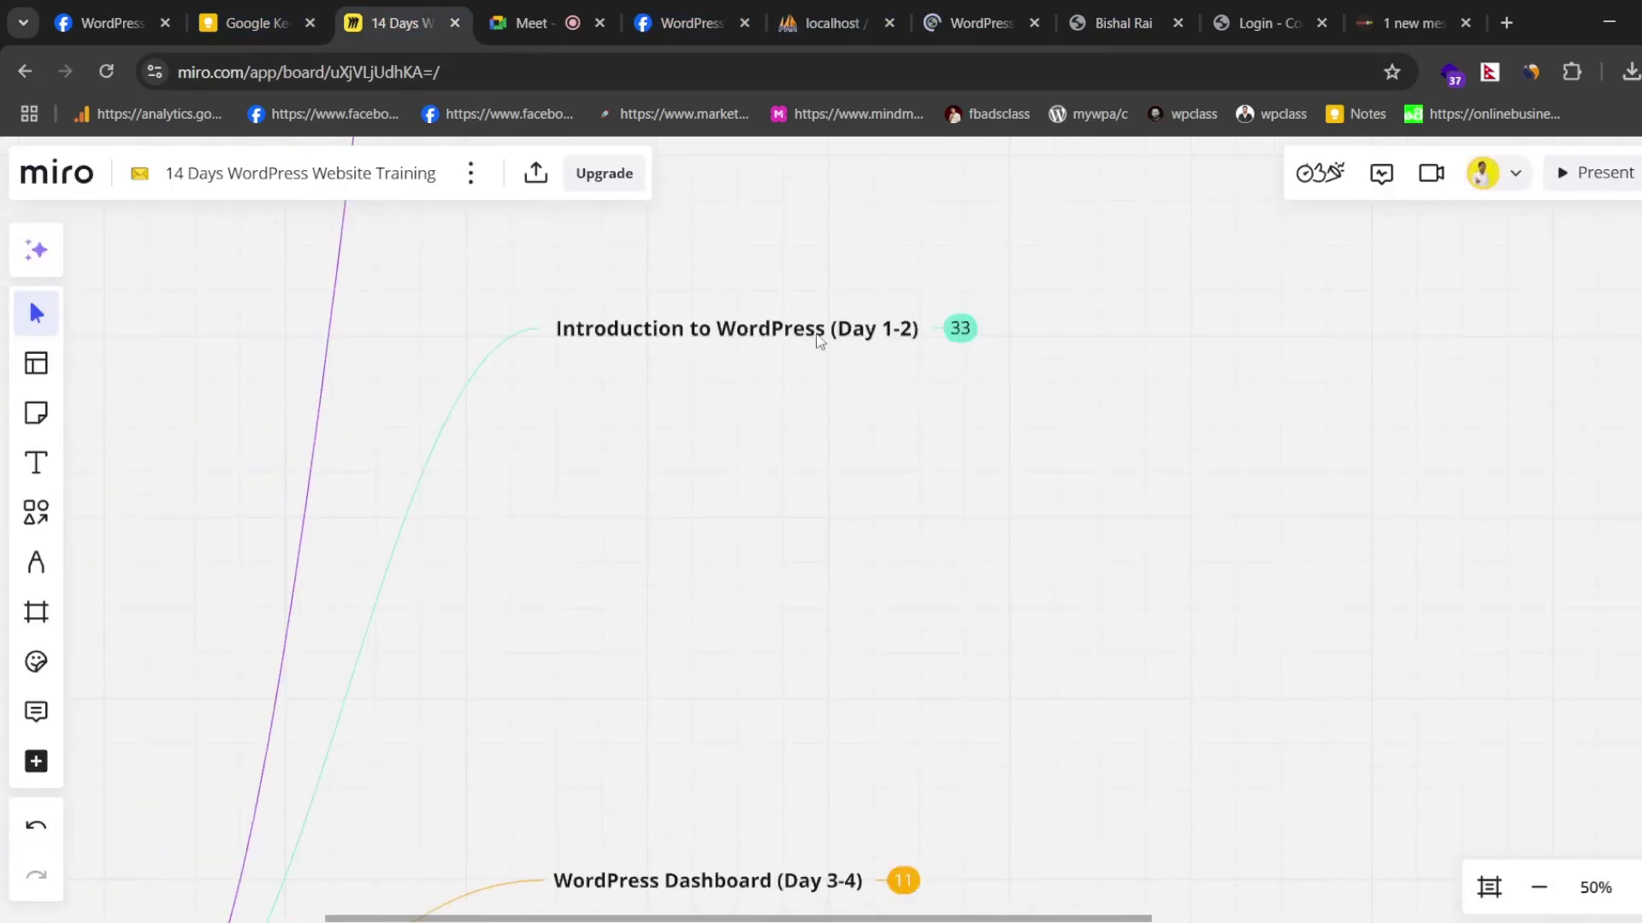
pyautogui.click(975, 22)
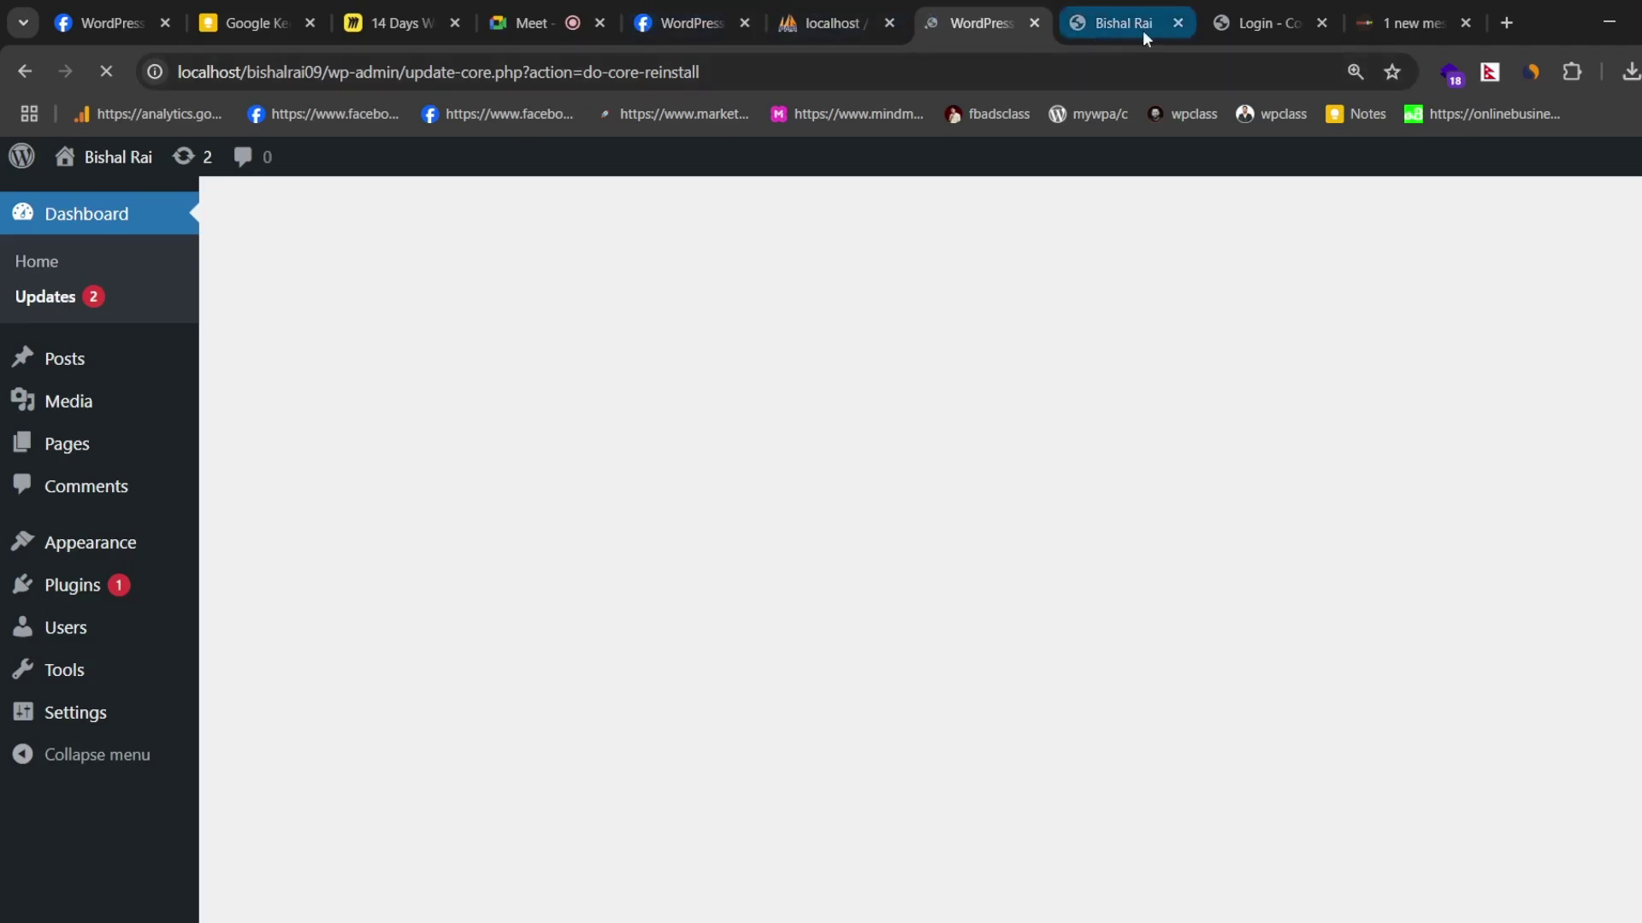
# - Add a blank New Tab, dismiss its address suggestions, and go back to the WordPress admin tab
pyautogui.click(1507, 23)
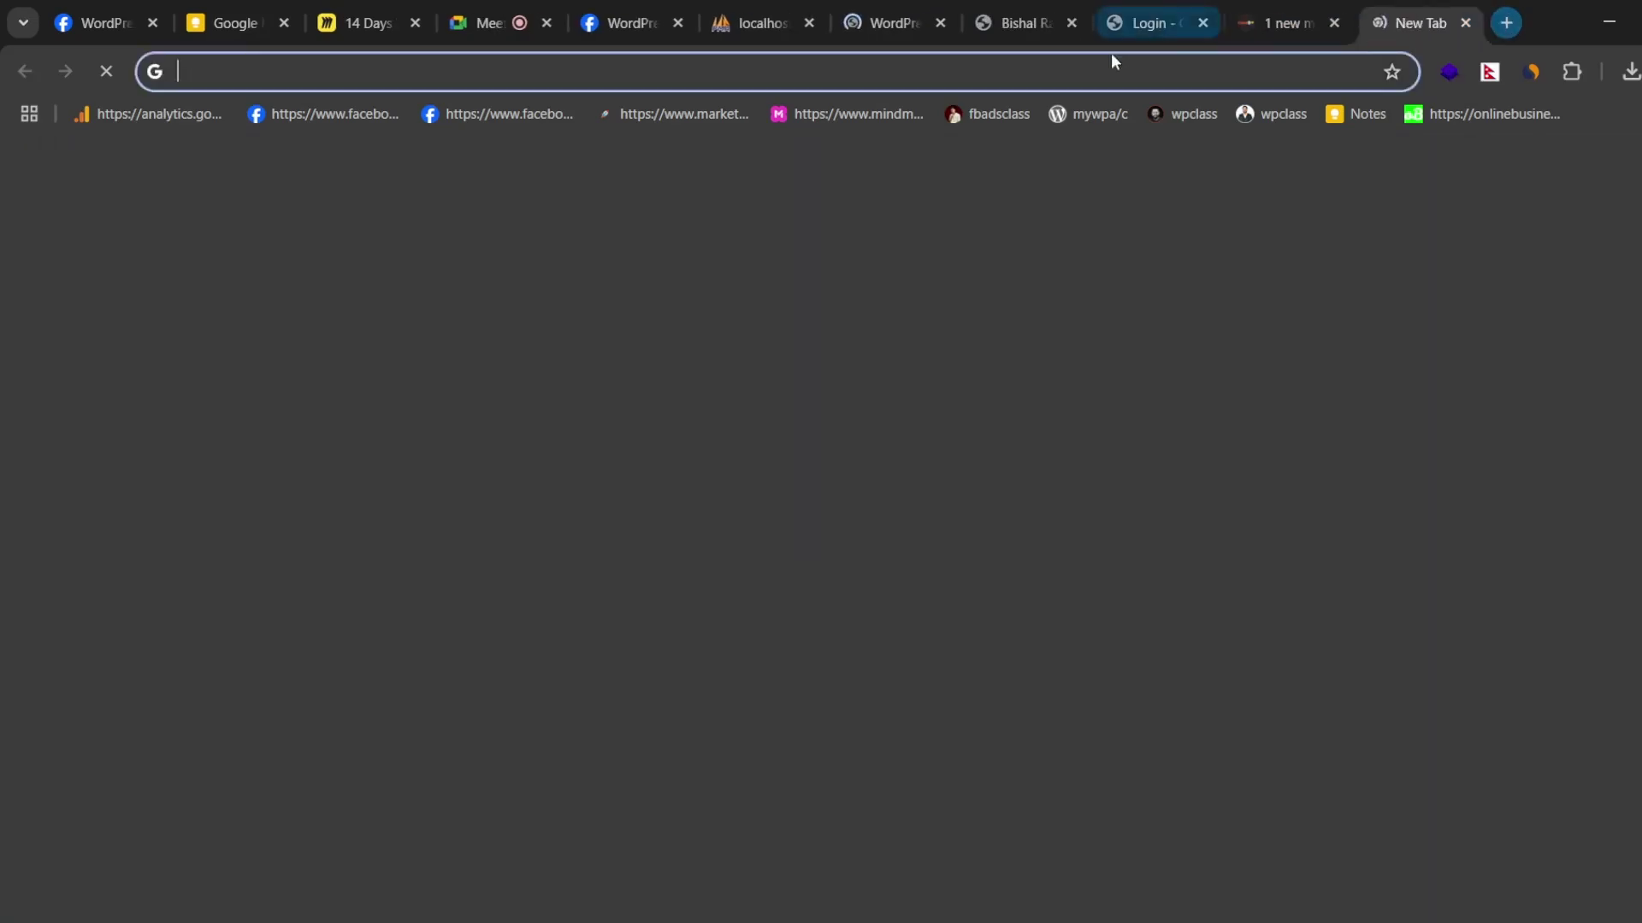
pyautogui.click(1110, 62)
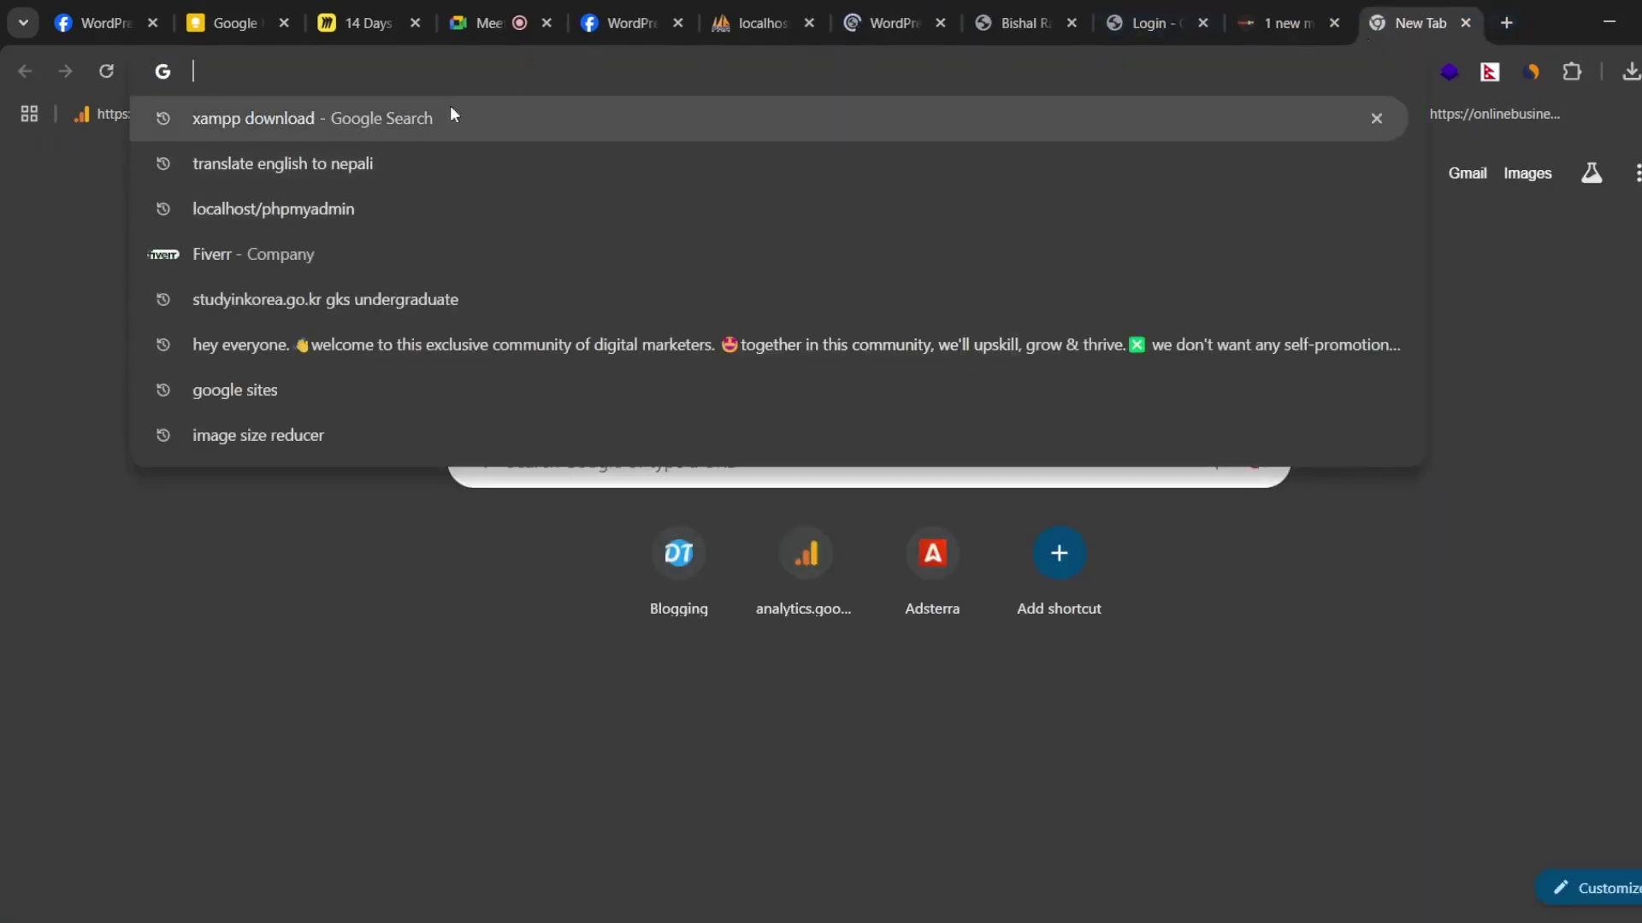
pyautogui.click(1563, 363)
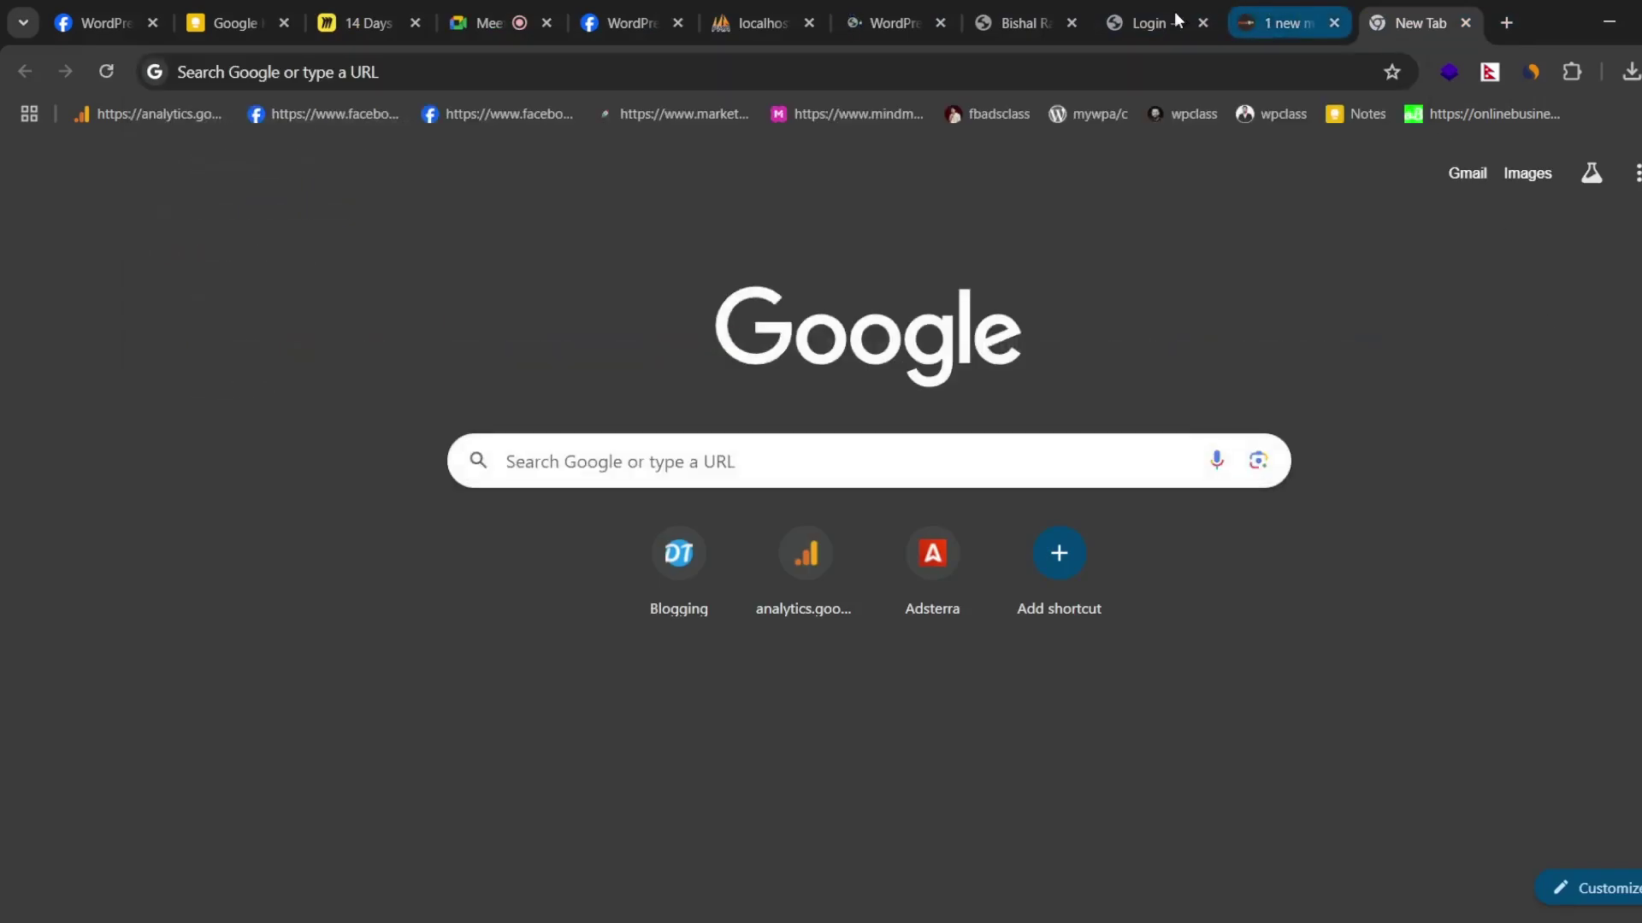
pyautogui.click(899, 19)
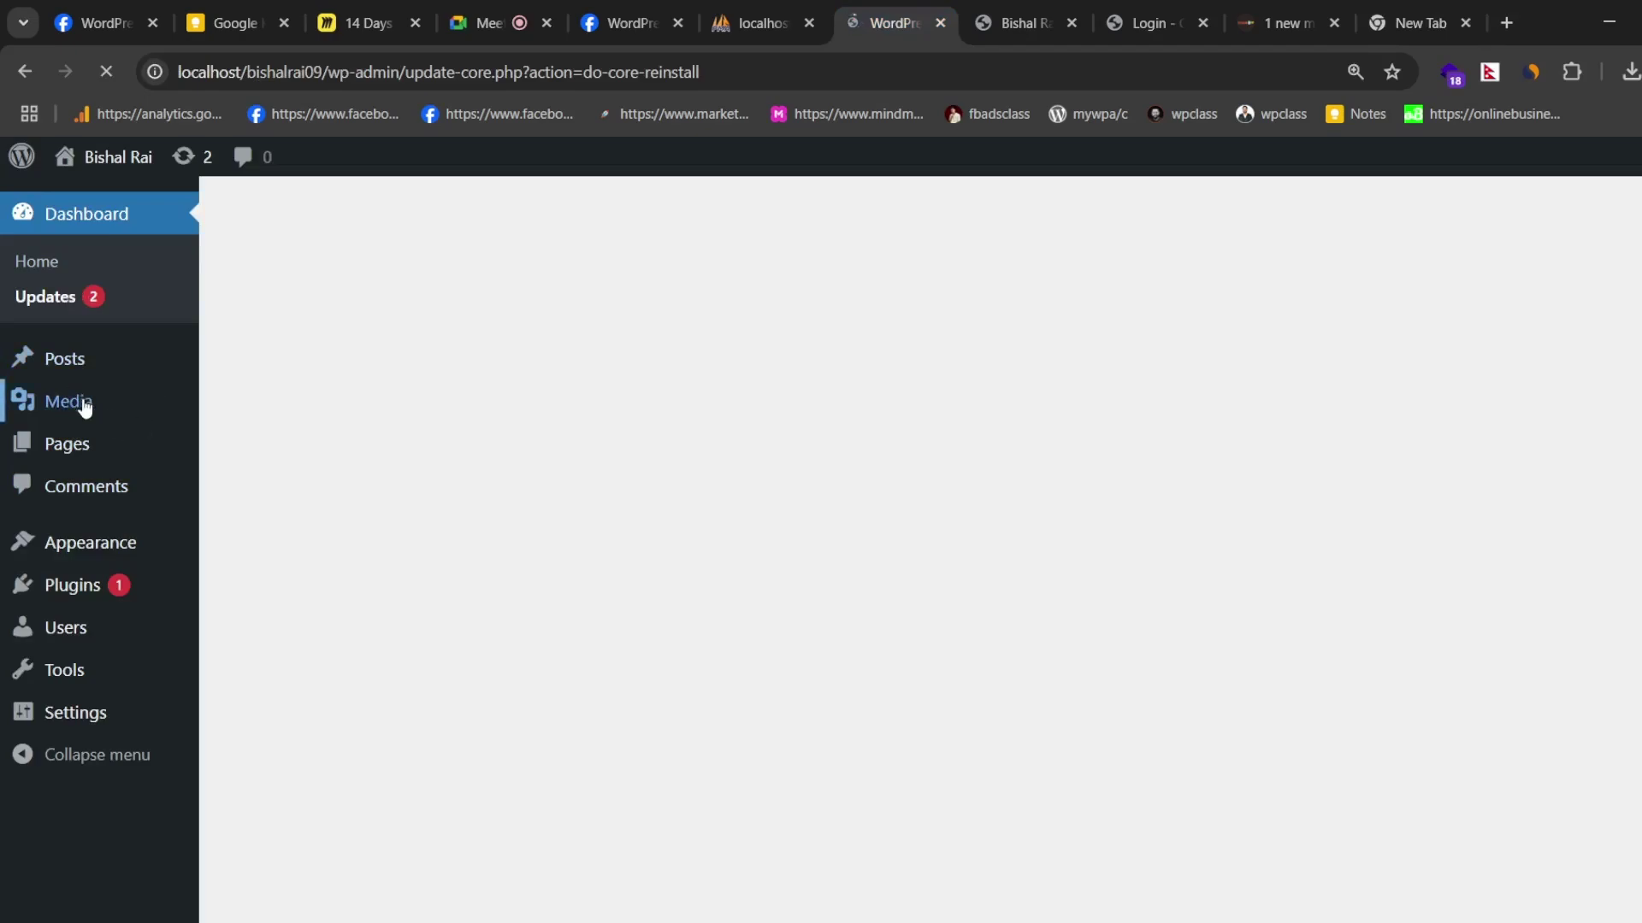
# - Check the empty Media Library and the Pages list, then switch to the site's Blog page
pyautogui.moveTo(61, 418)
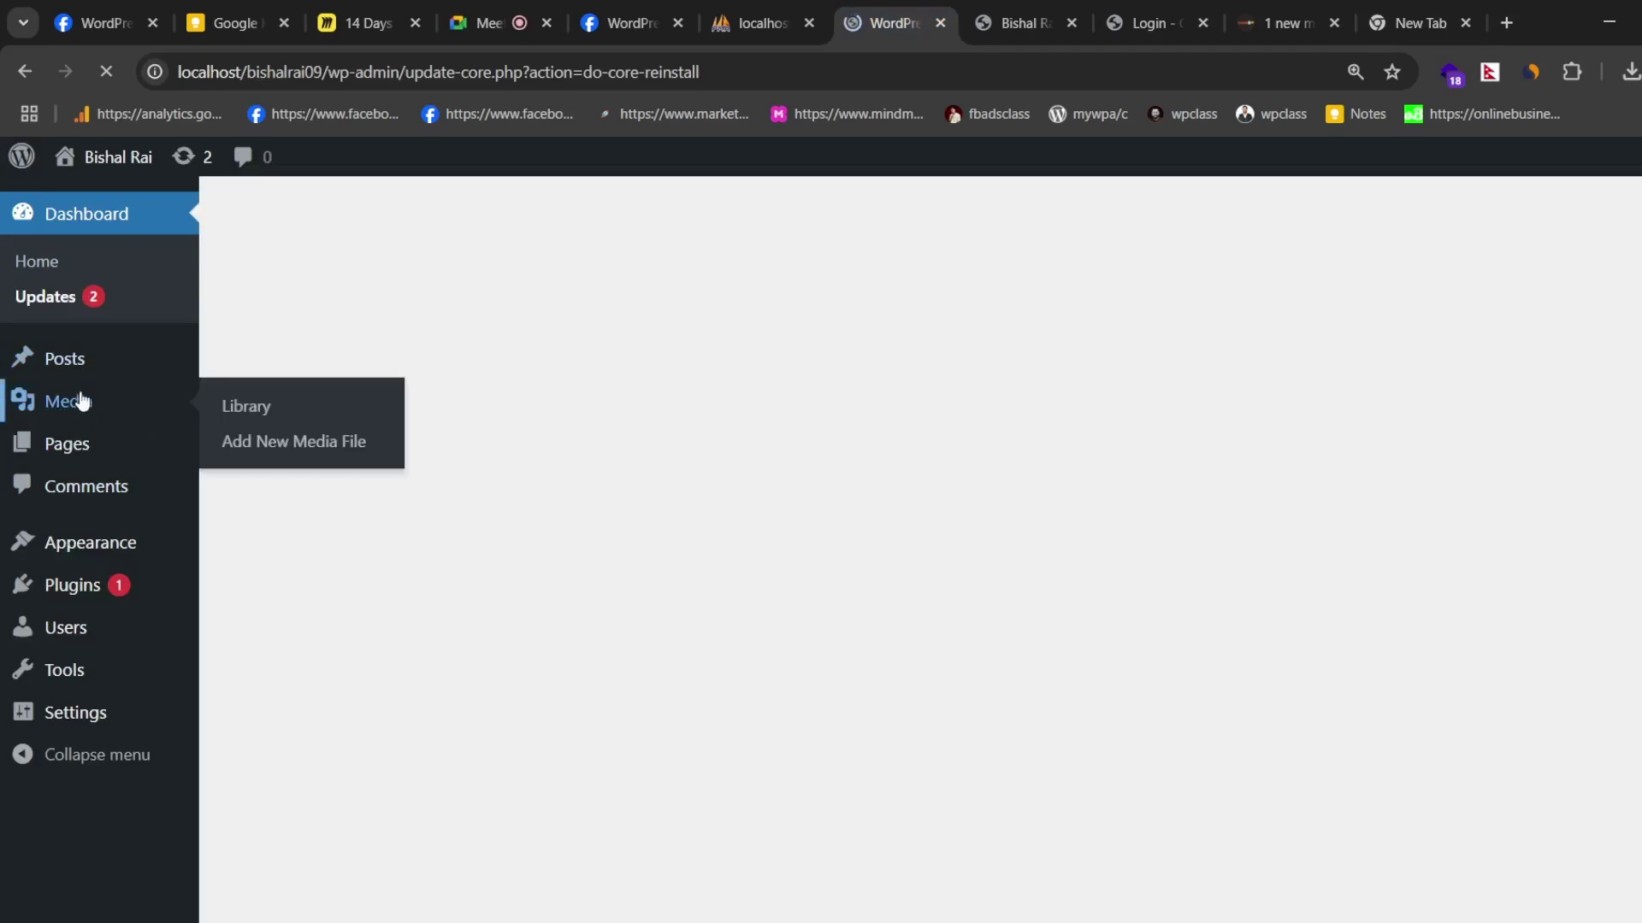
pyautogui.click(79, 399)
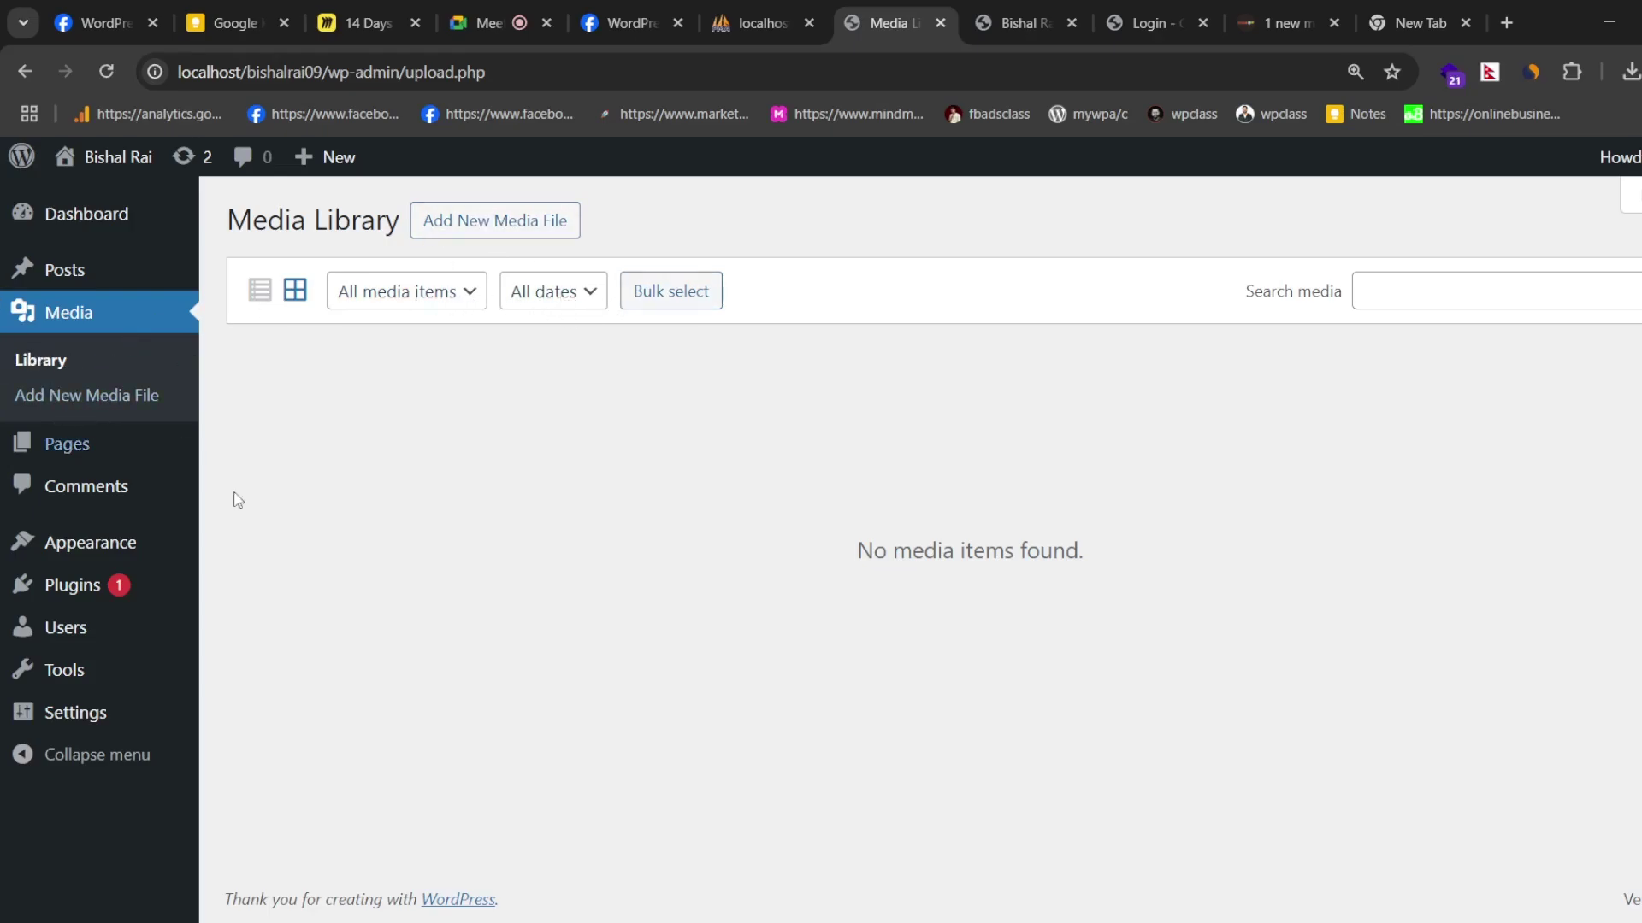
pyautogui.click(89, 453)
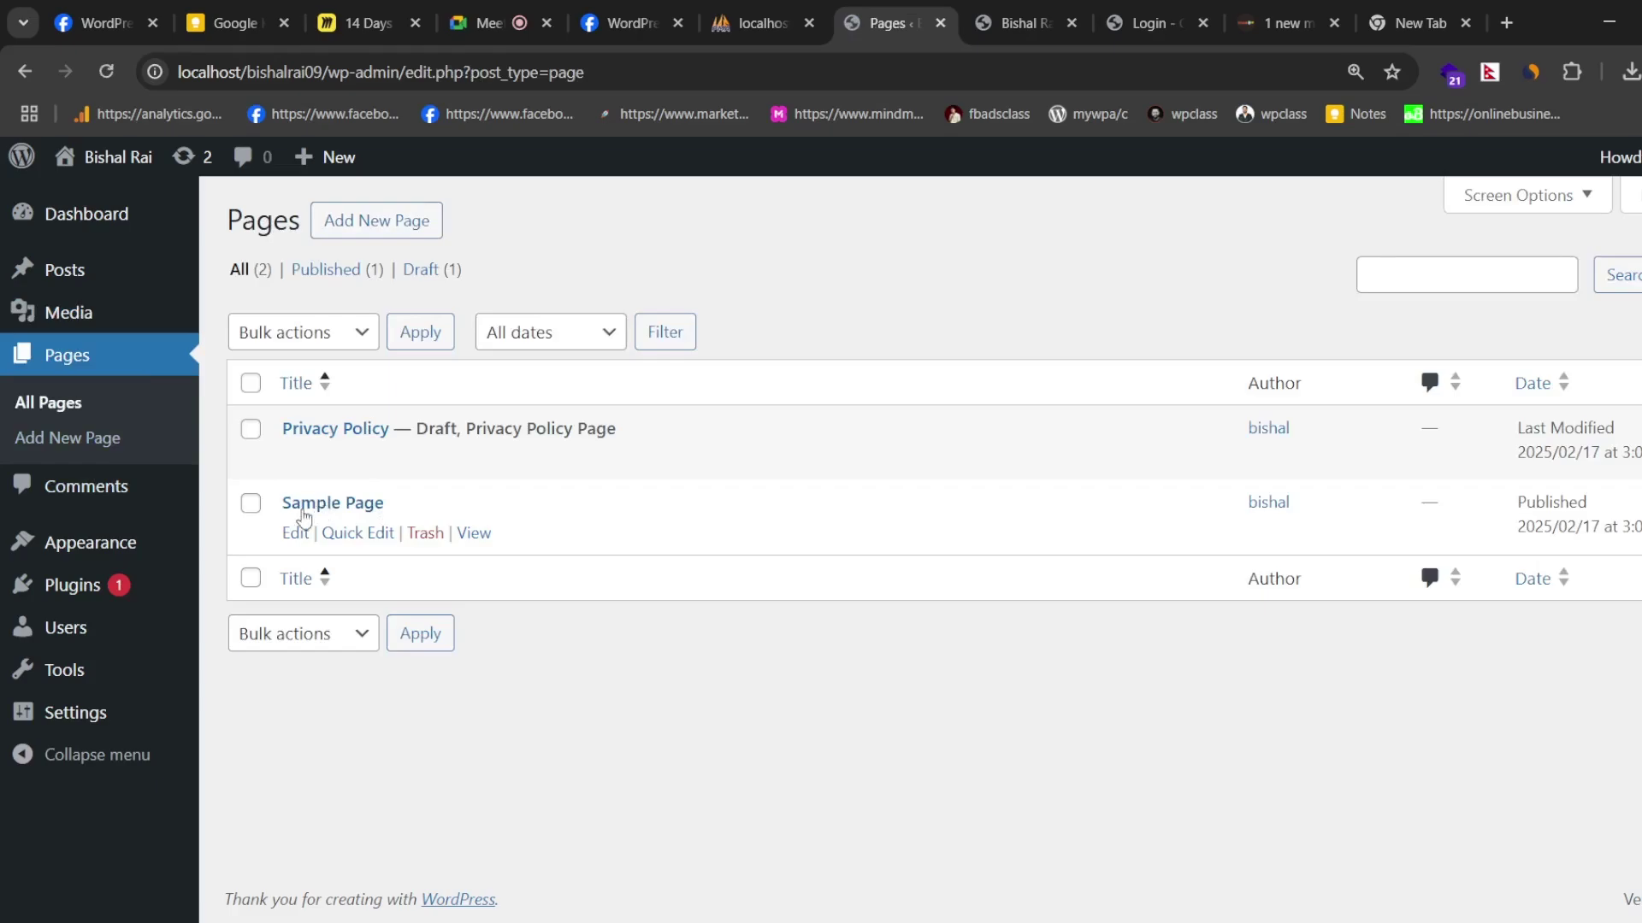
pyautogui.click(998, 26)
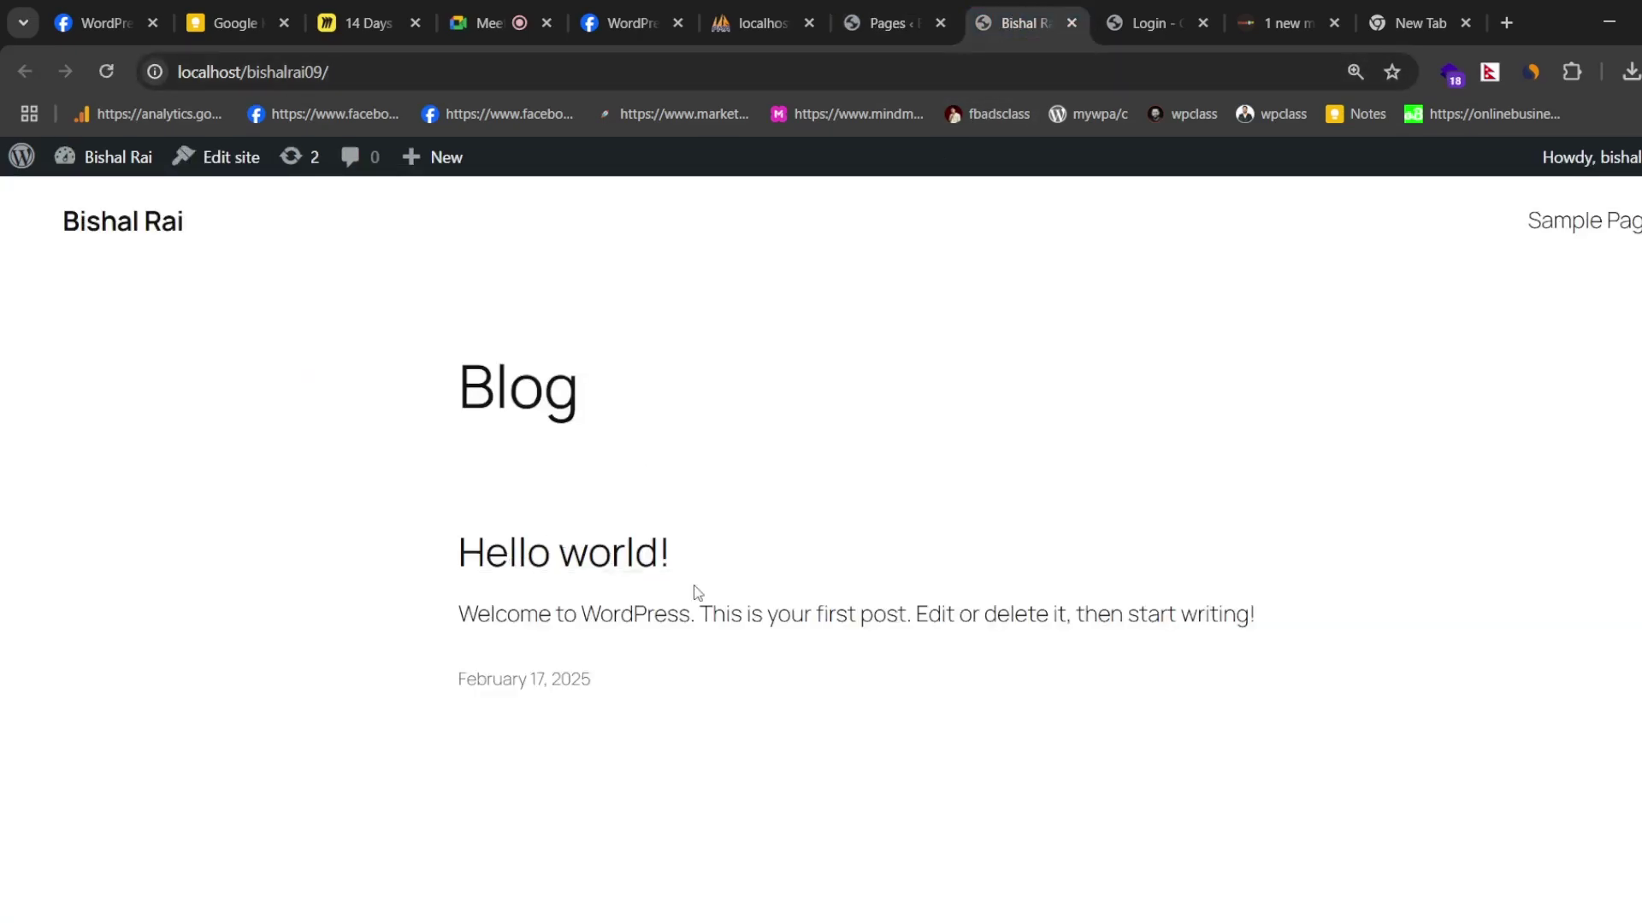
# - View the Sample Page on the site, then return to the admin Pages list
pyautogui.click(1579, 224)
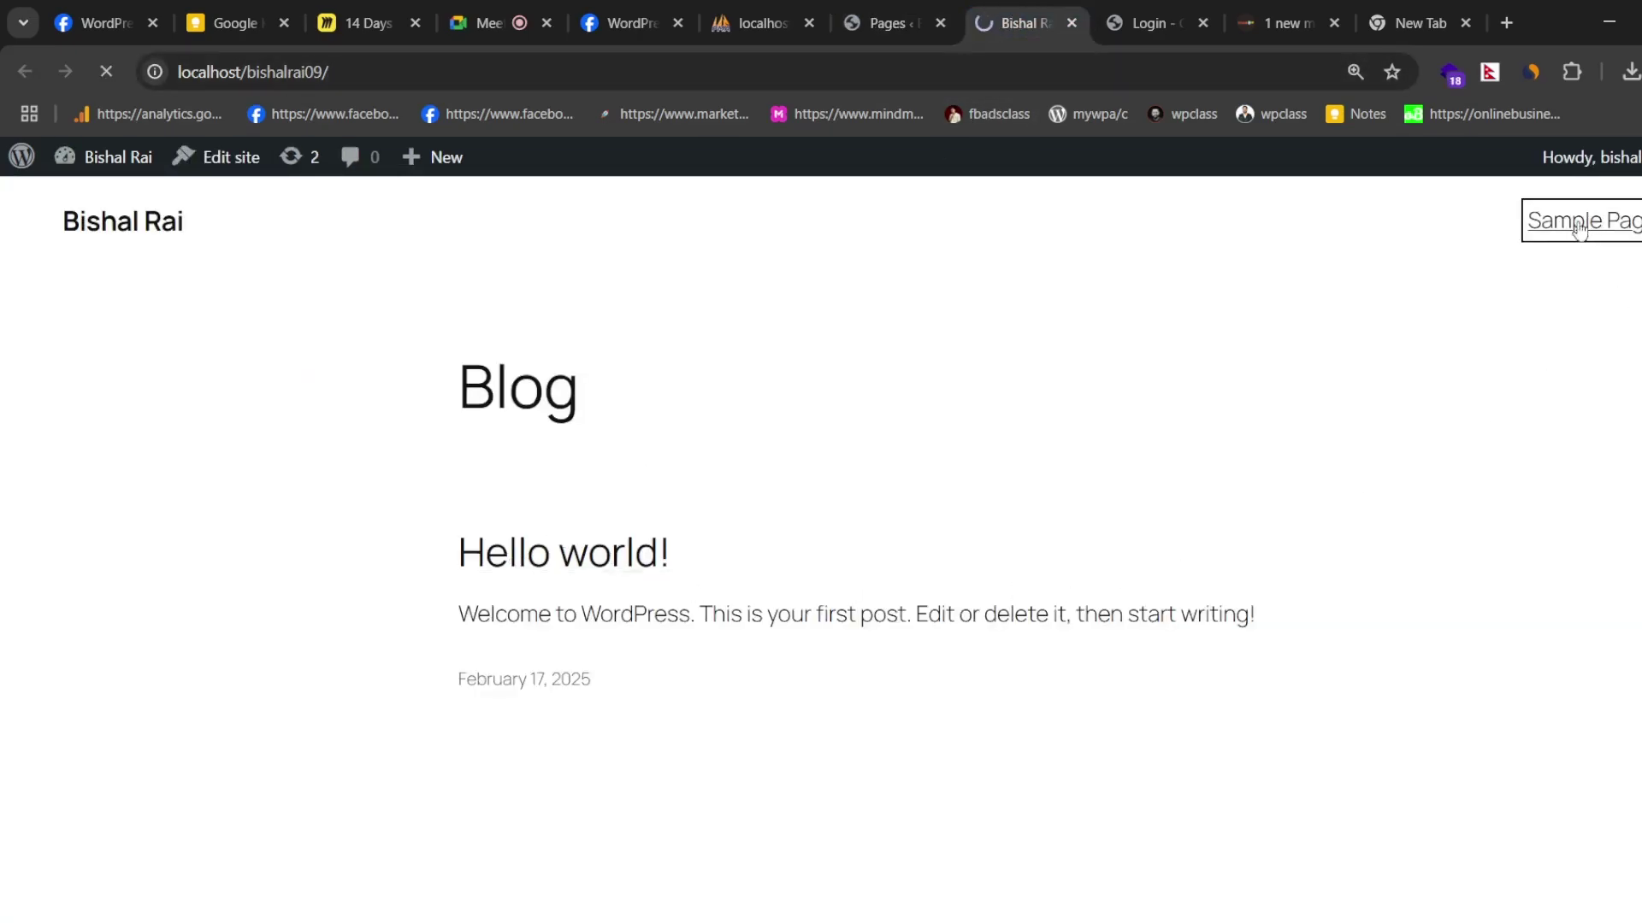
pyautogui.scroll(-10, 784, 484)
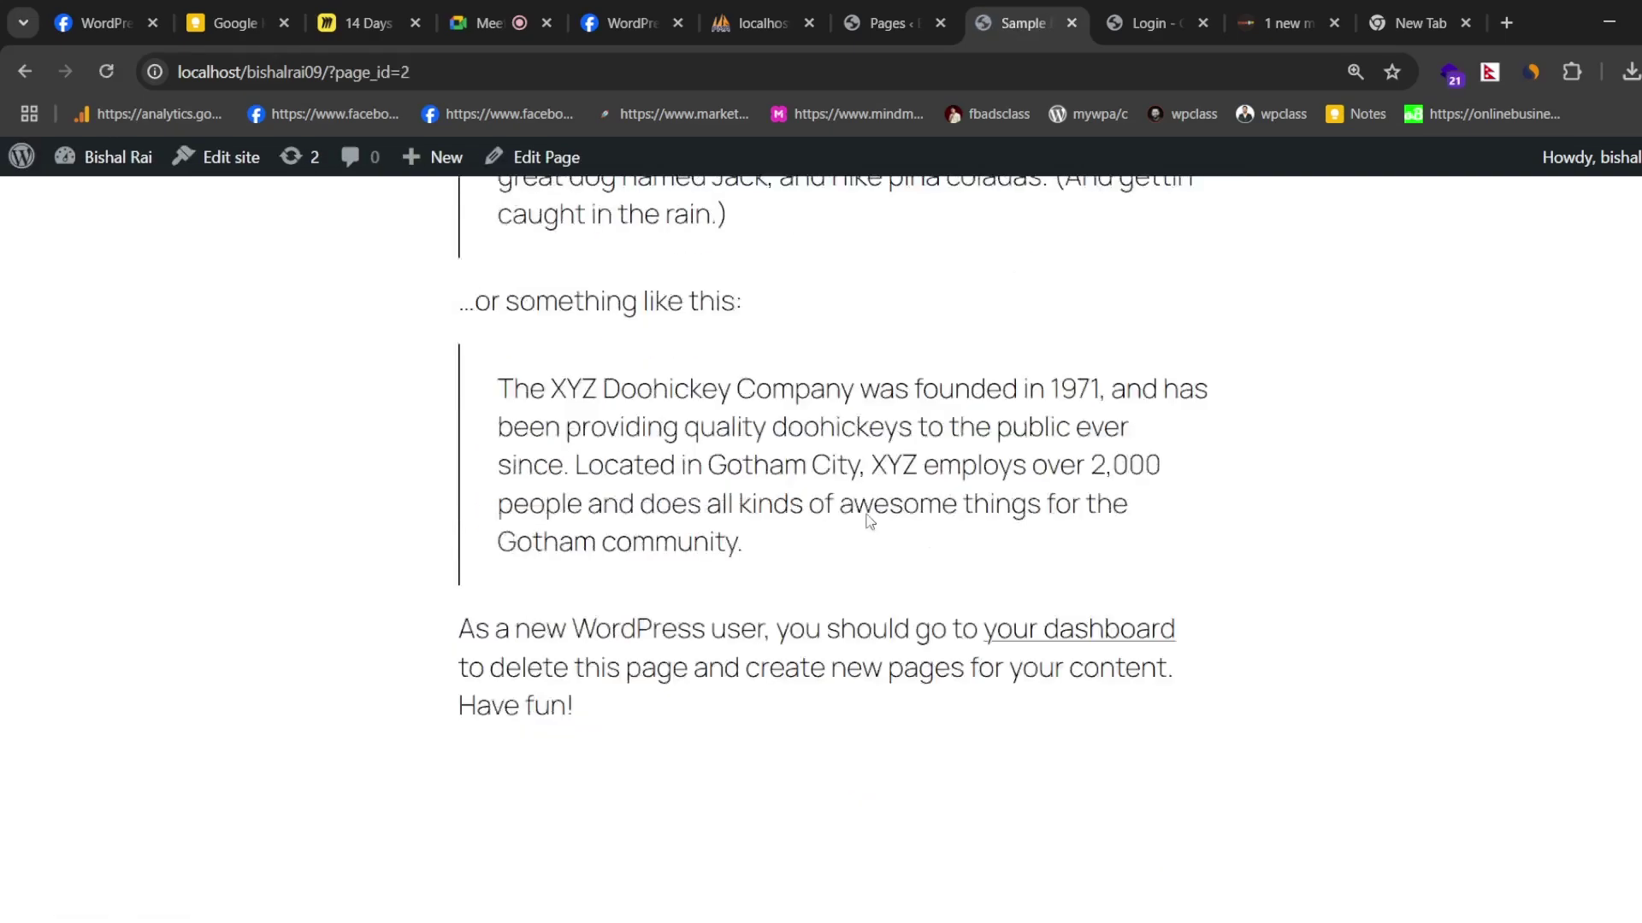
pyautogui.scroll(10, 785, 483)
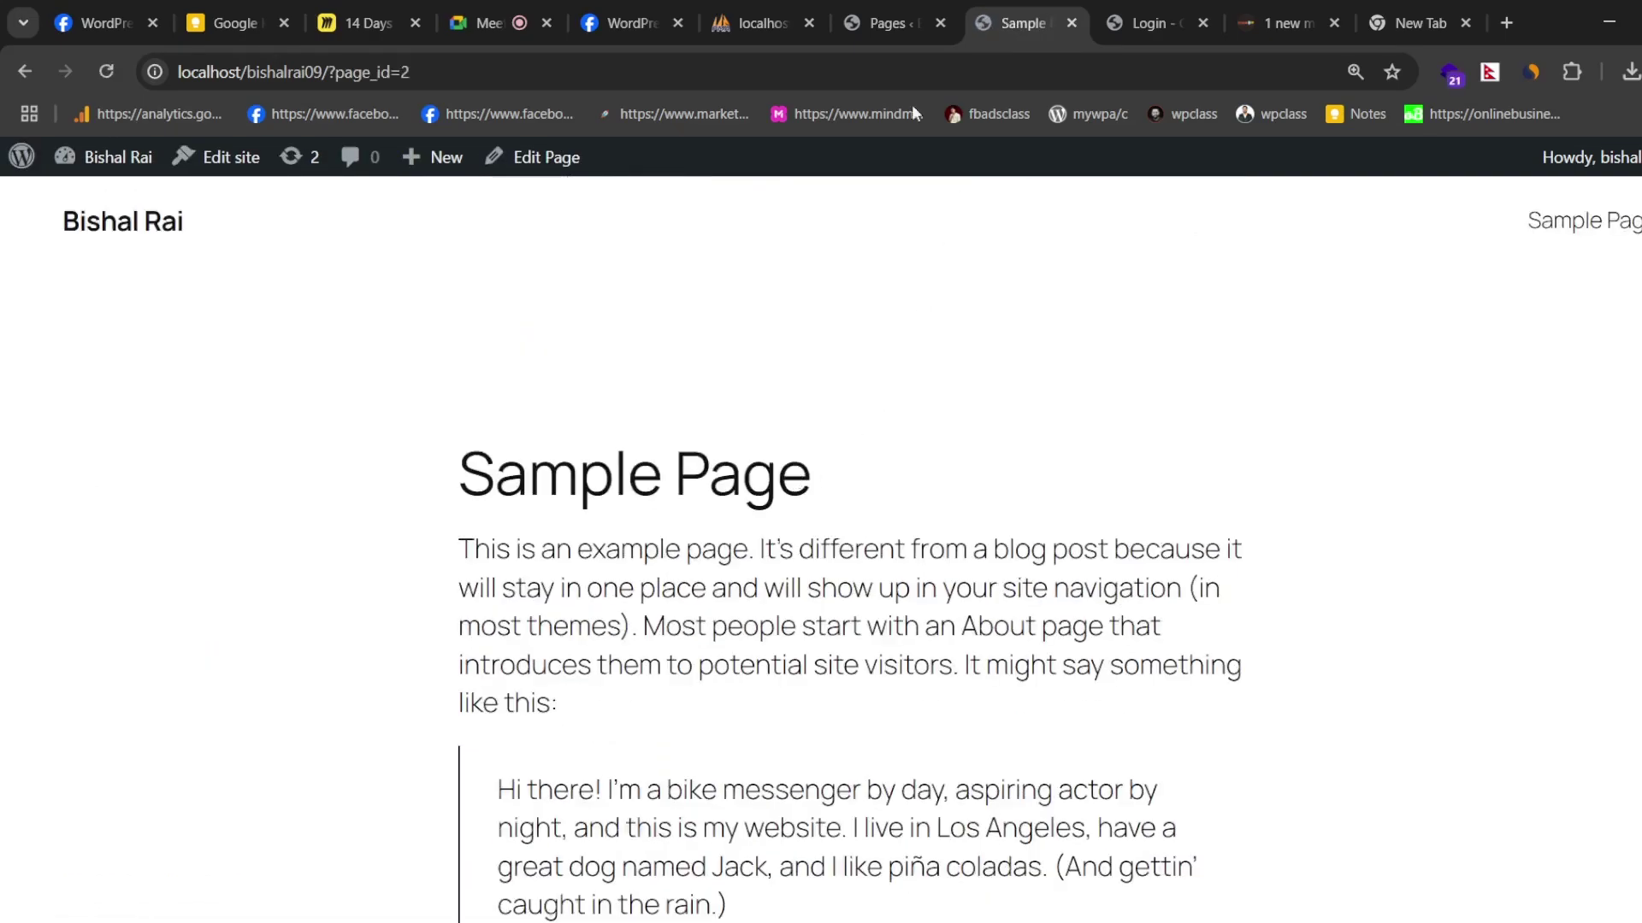
pyautogui.click(885, 23)
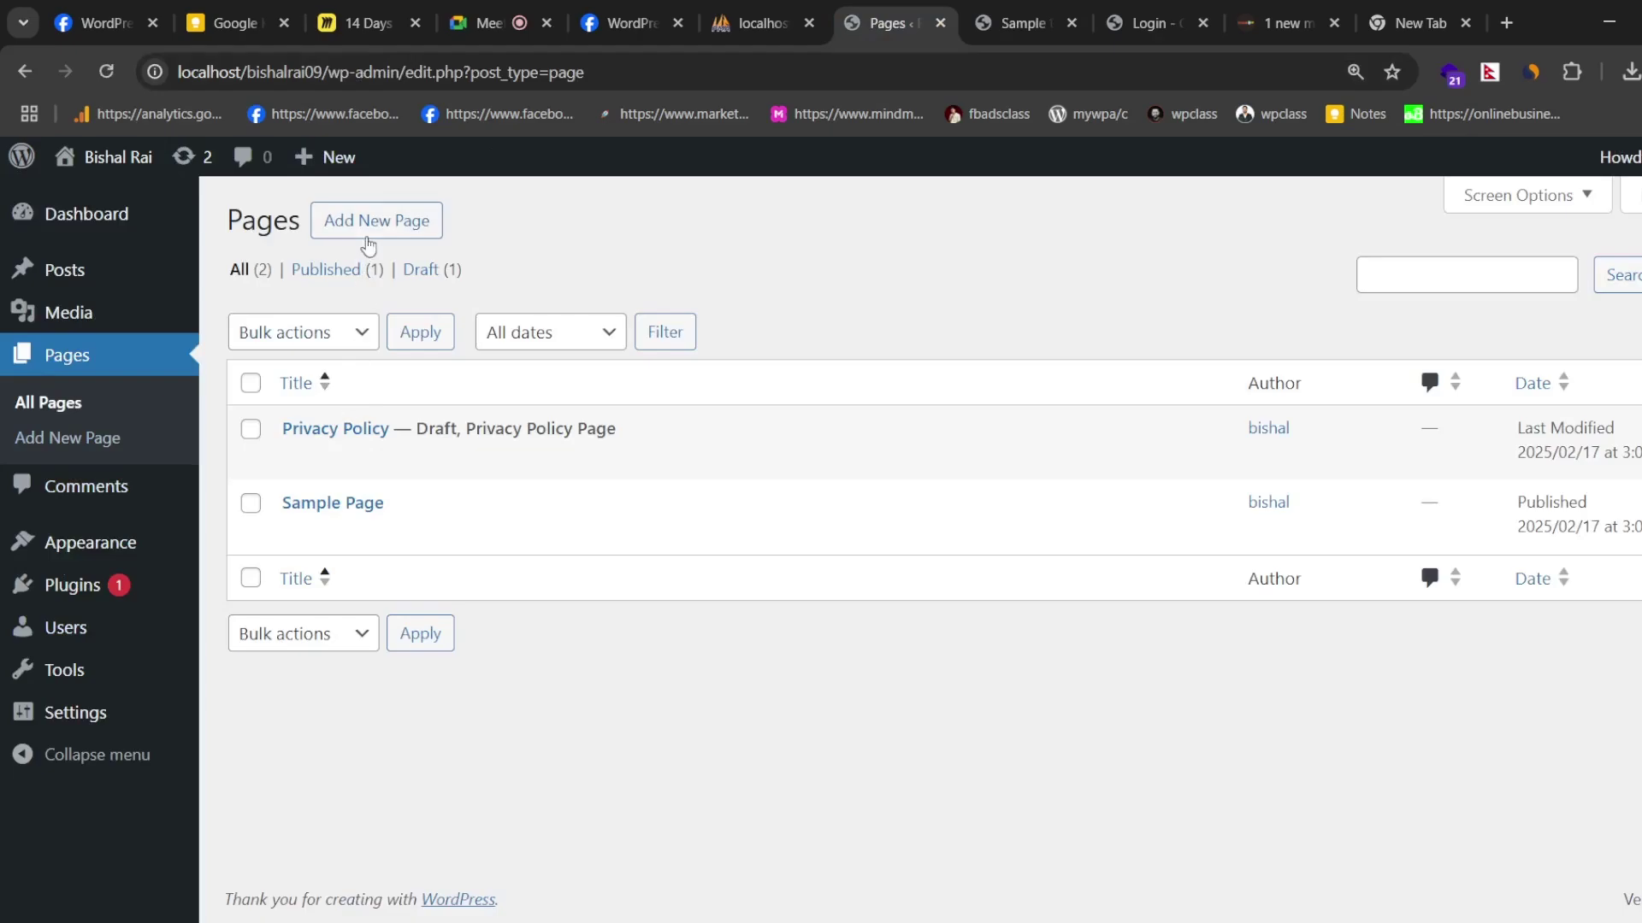
# - Open Comments, listing one approved comment, and compare it with the Sample Page
pyautogui.moveTo(358, 448)
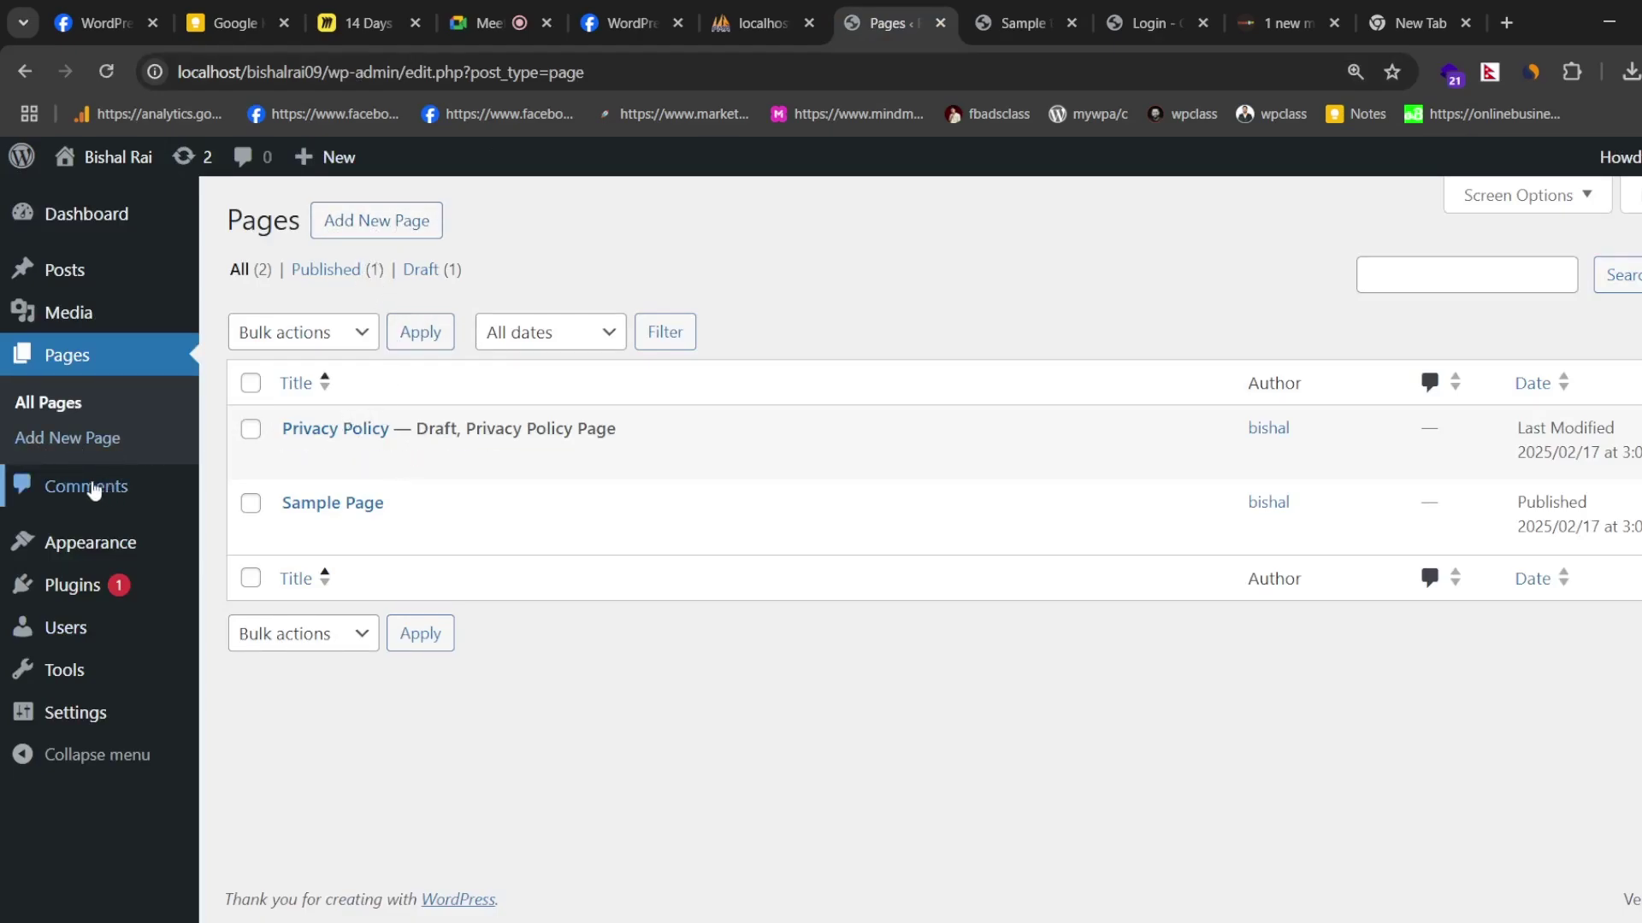
pyautogui.click(92, 487)
pyautogui.click(1024, 23)
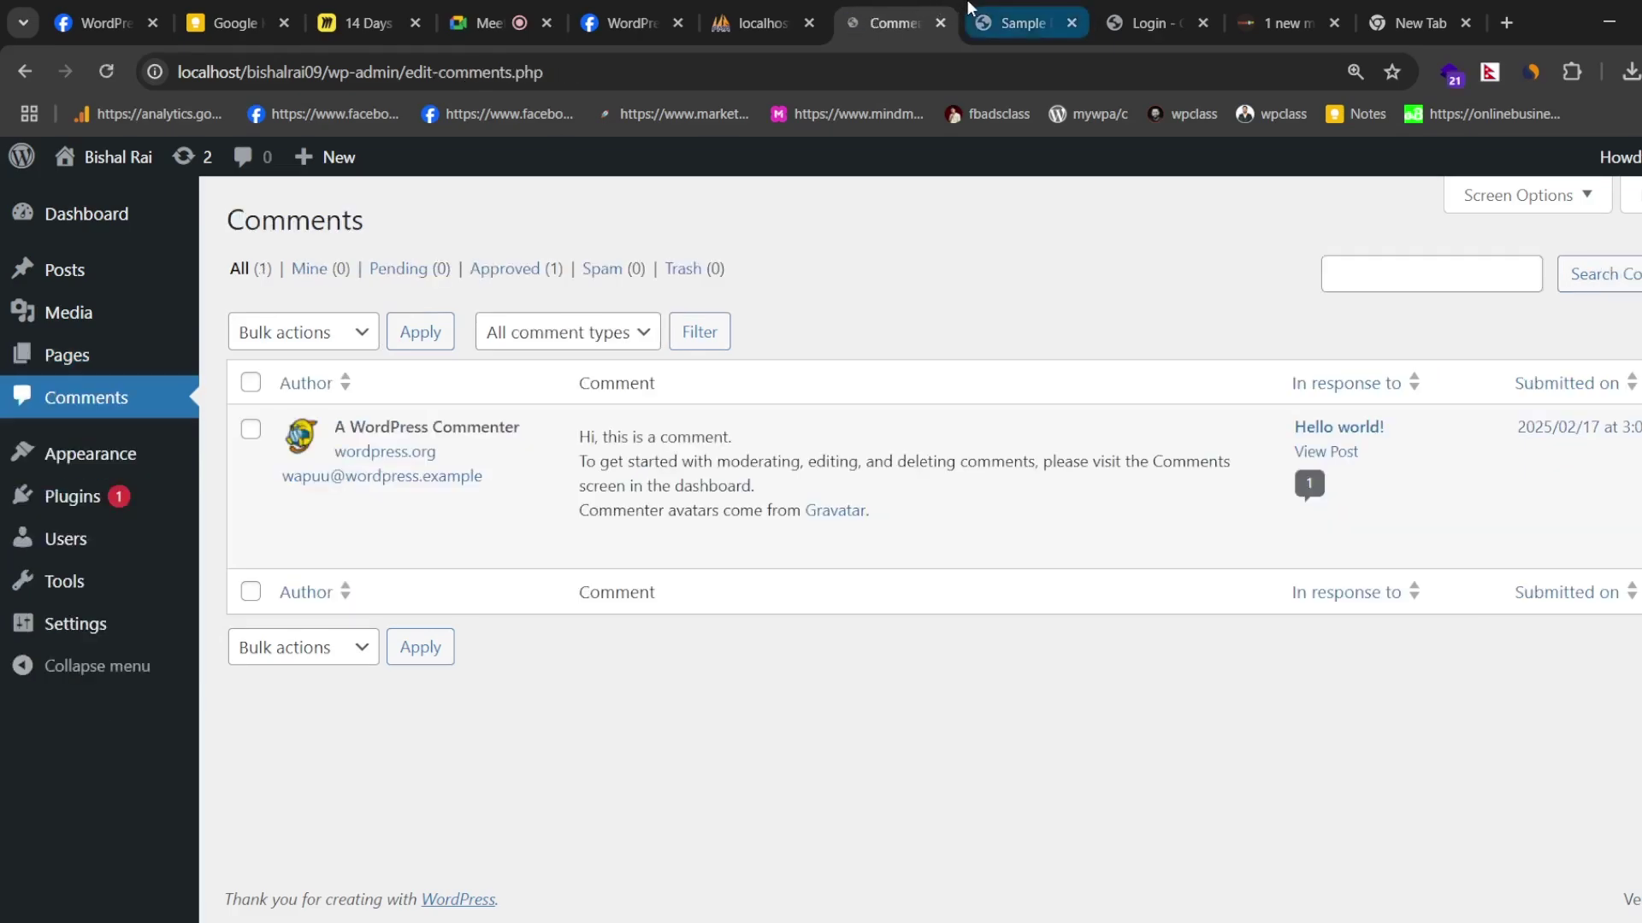
pyautogui.scroll(-10, 874, 433)
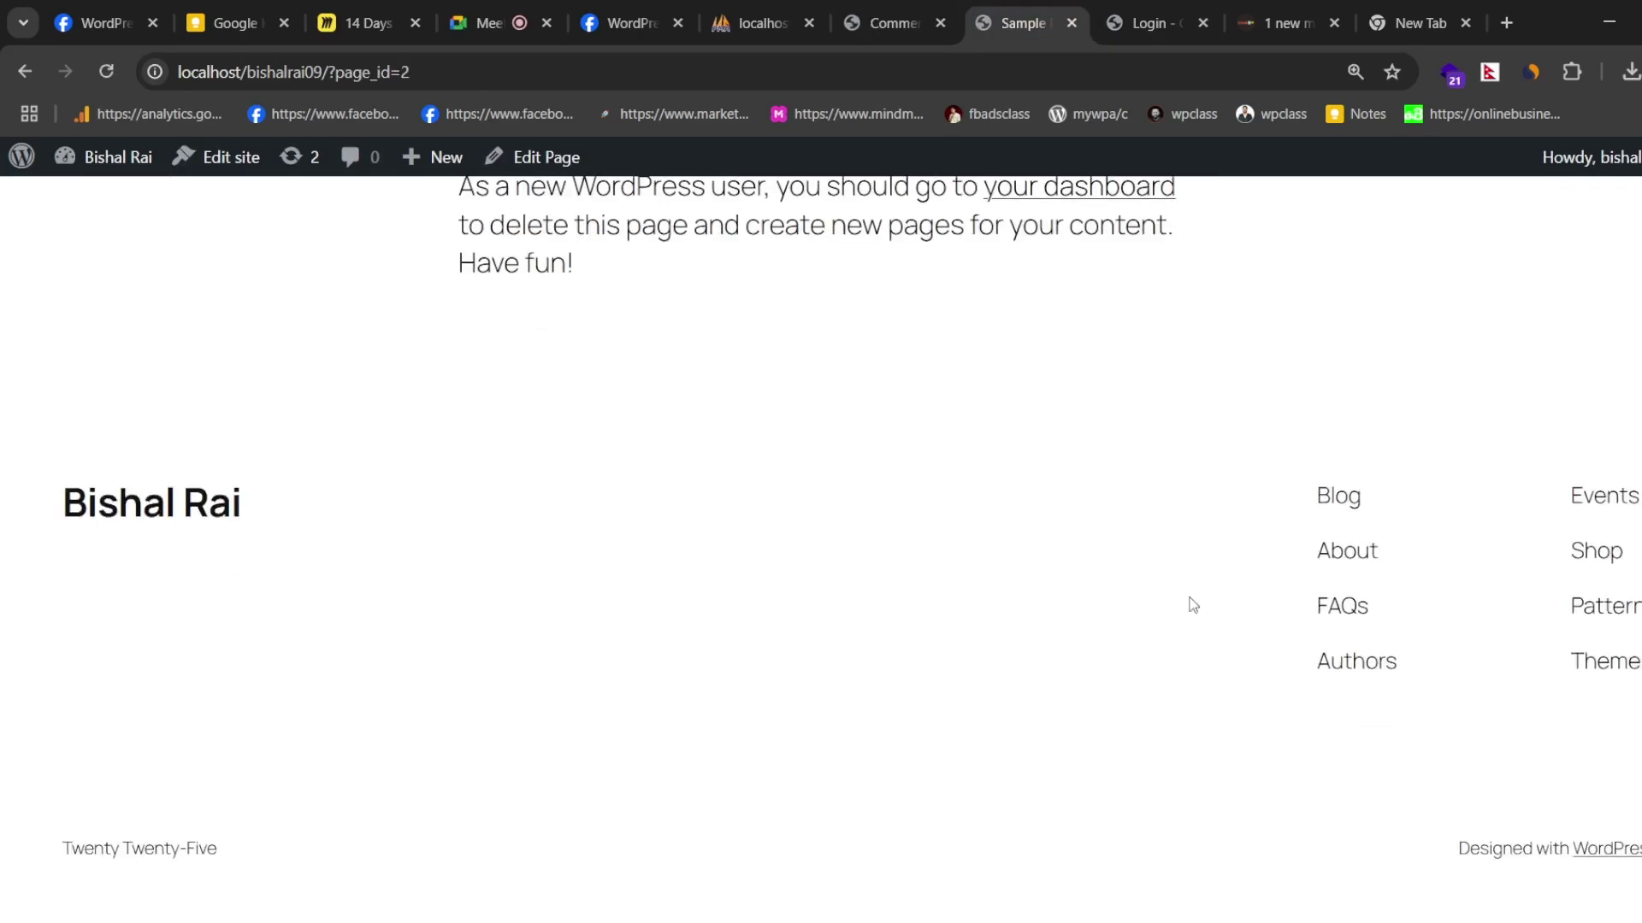
pyautogui.scroll(5, 681, 305)
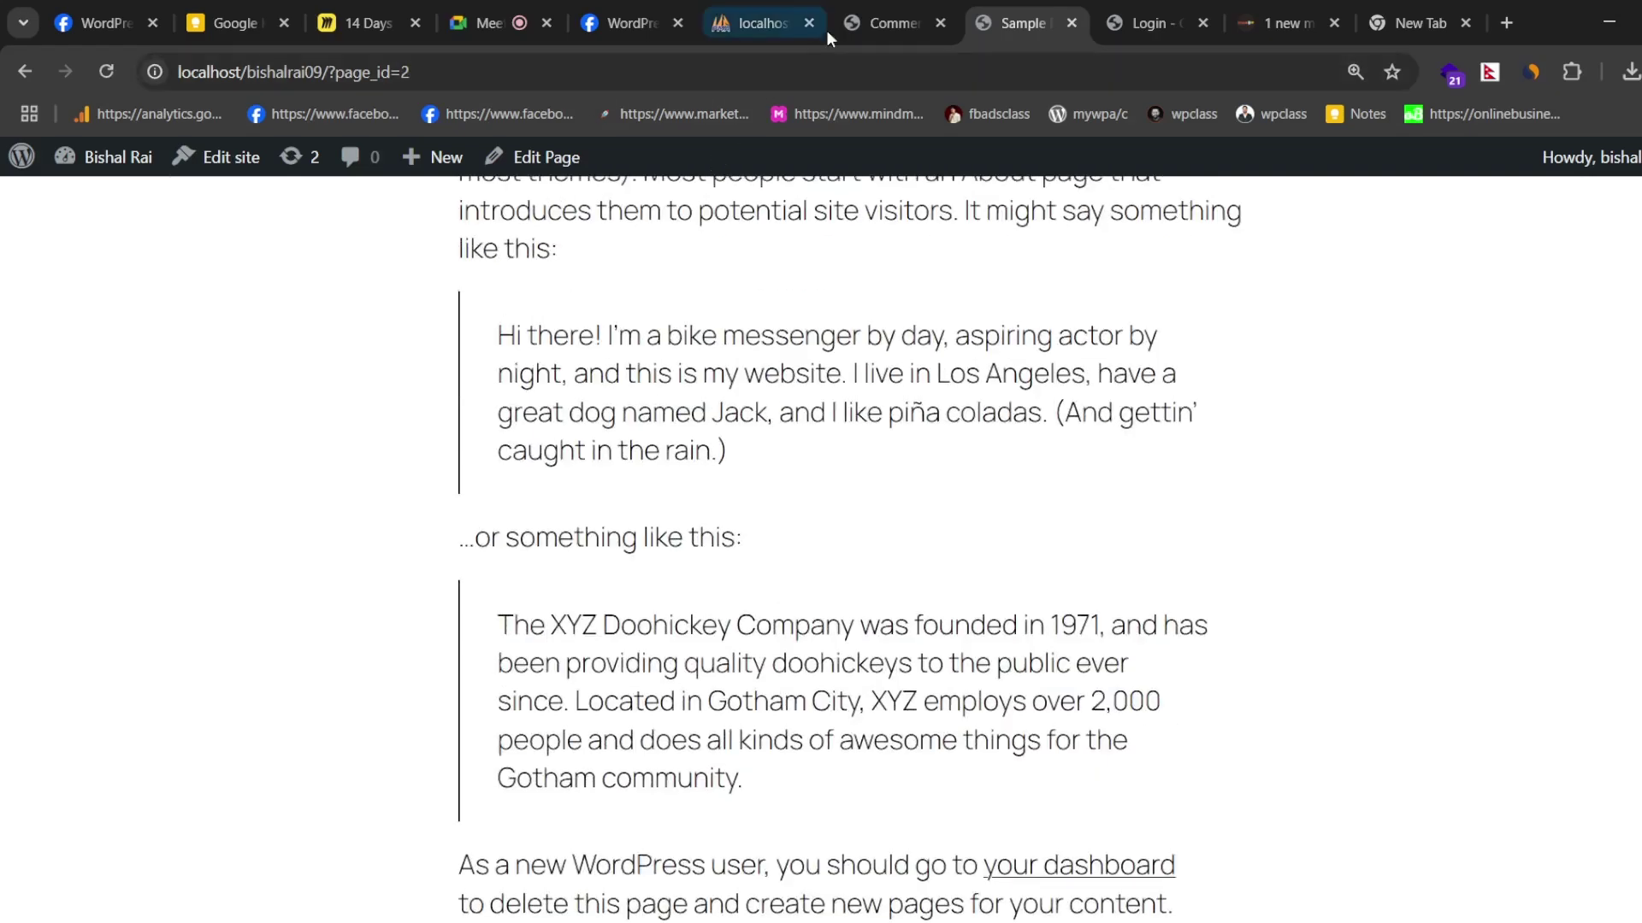
pyautogui.click(879, 12)
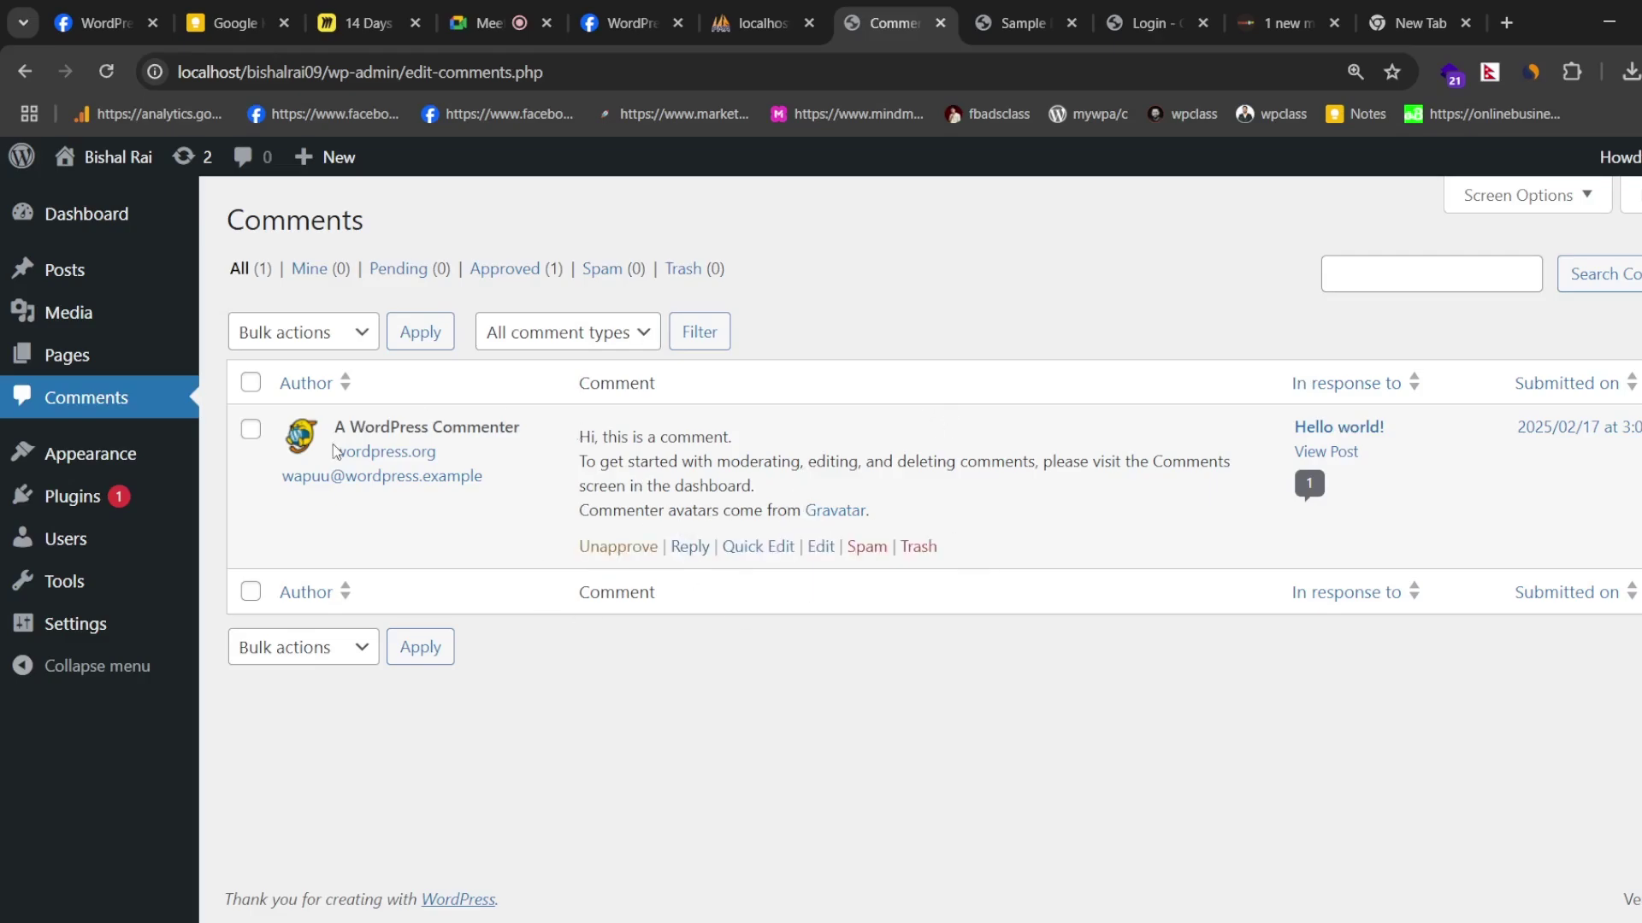
# - Return to the Sample Page and follow the site title to the home page
pyautogui.moveTo(78, 466)
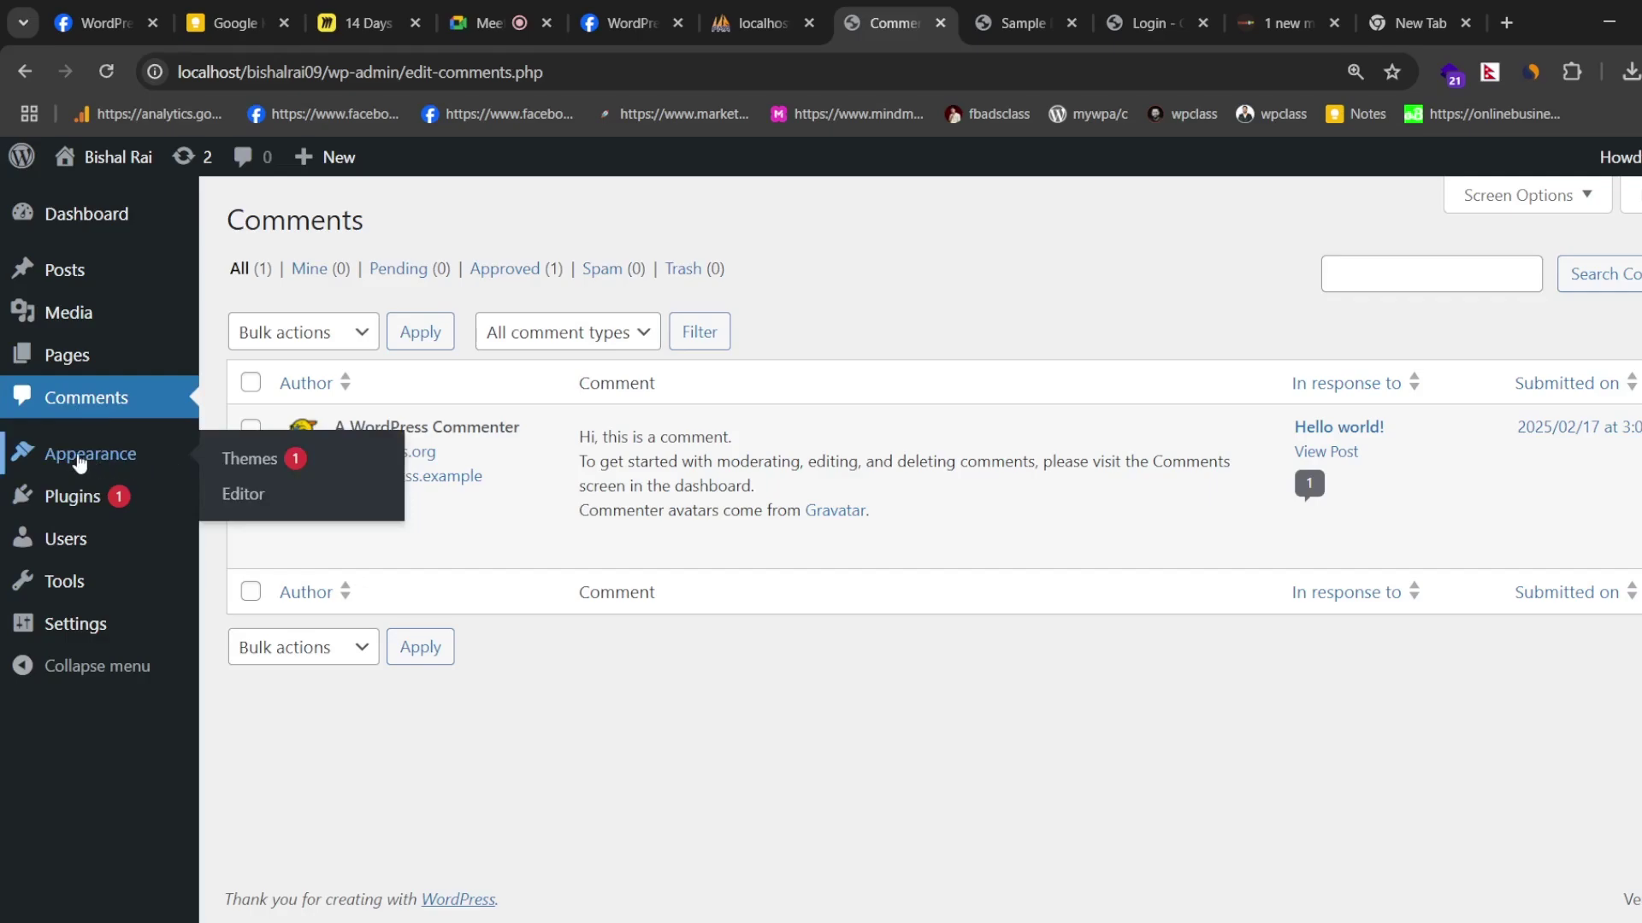
pyautogui.click(1019, 24)
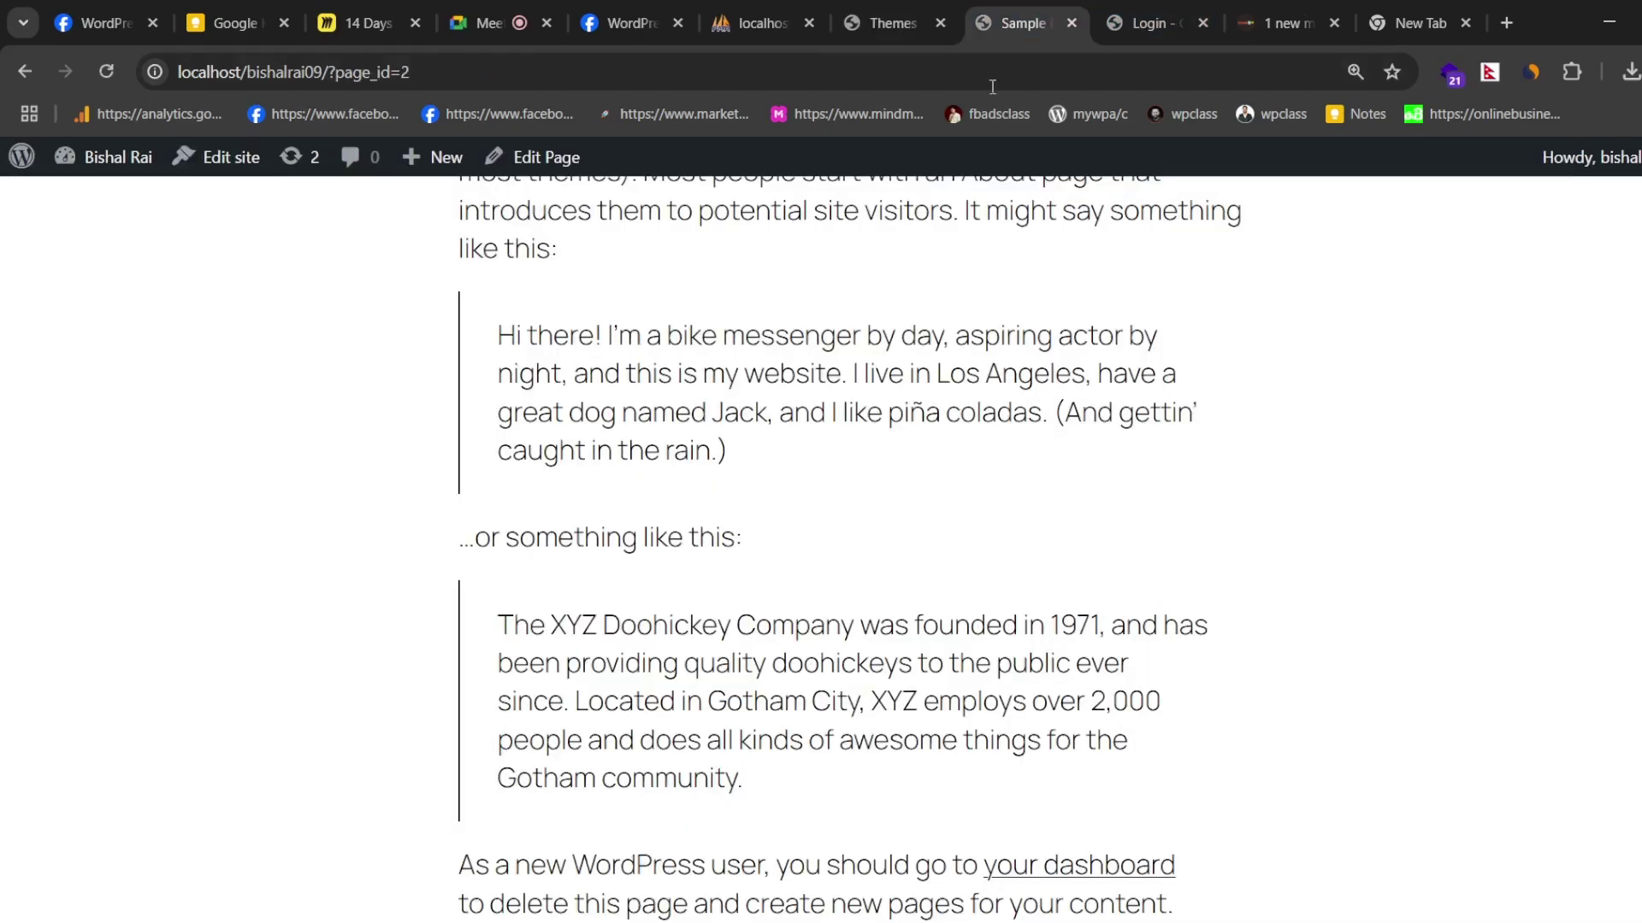
pyautogui.scroll(6, 1274, 465)
pyautogui.click(119, 227)
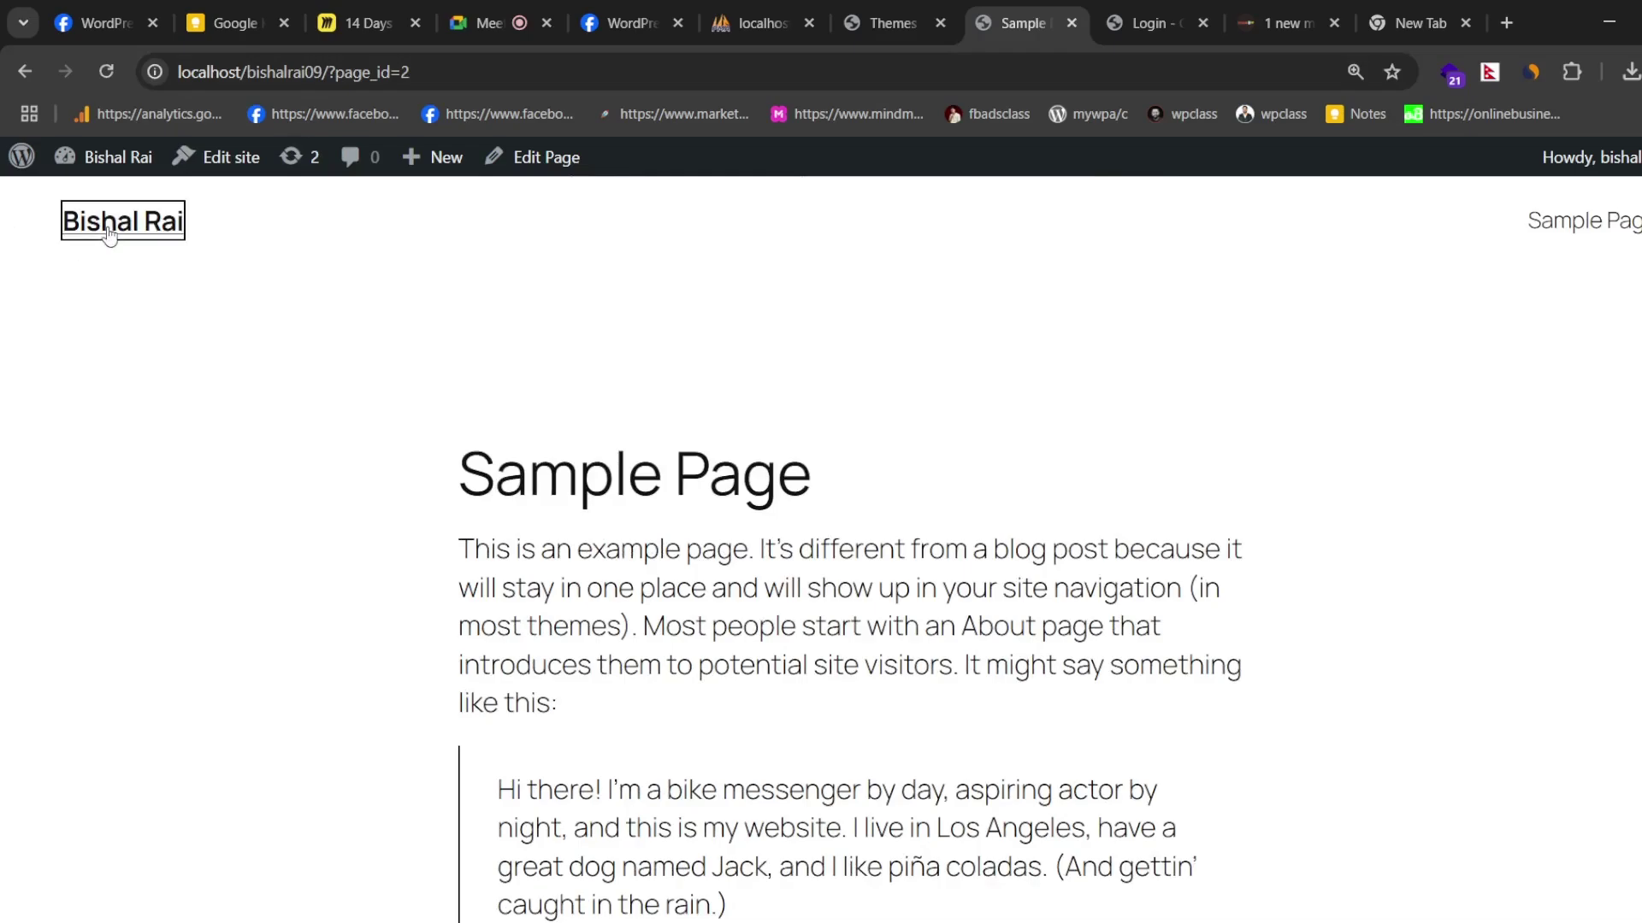
# - Scroll through the Themes screen listing 3 themes, with Twenty Twenty-Five active
pyautogui.click(850, 7)
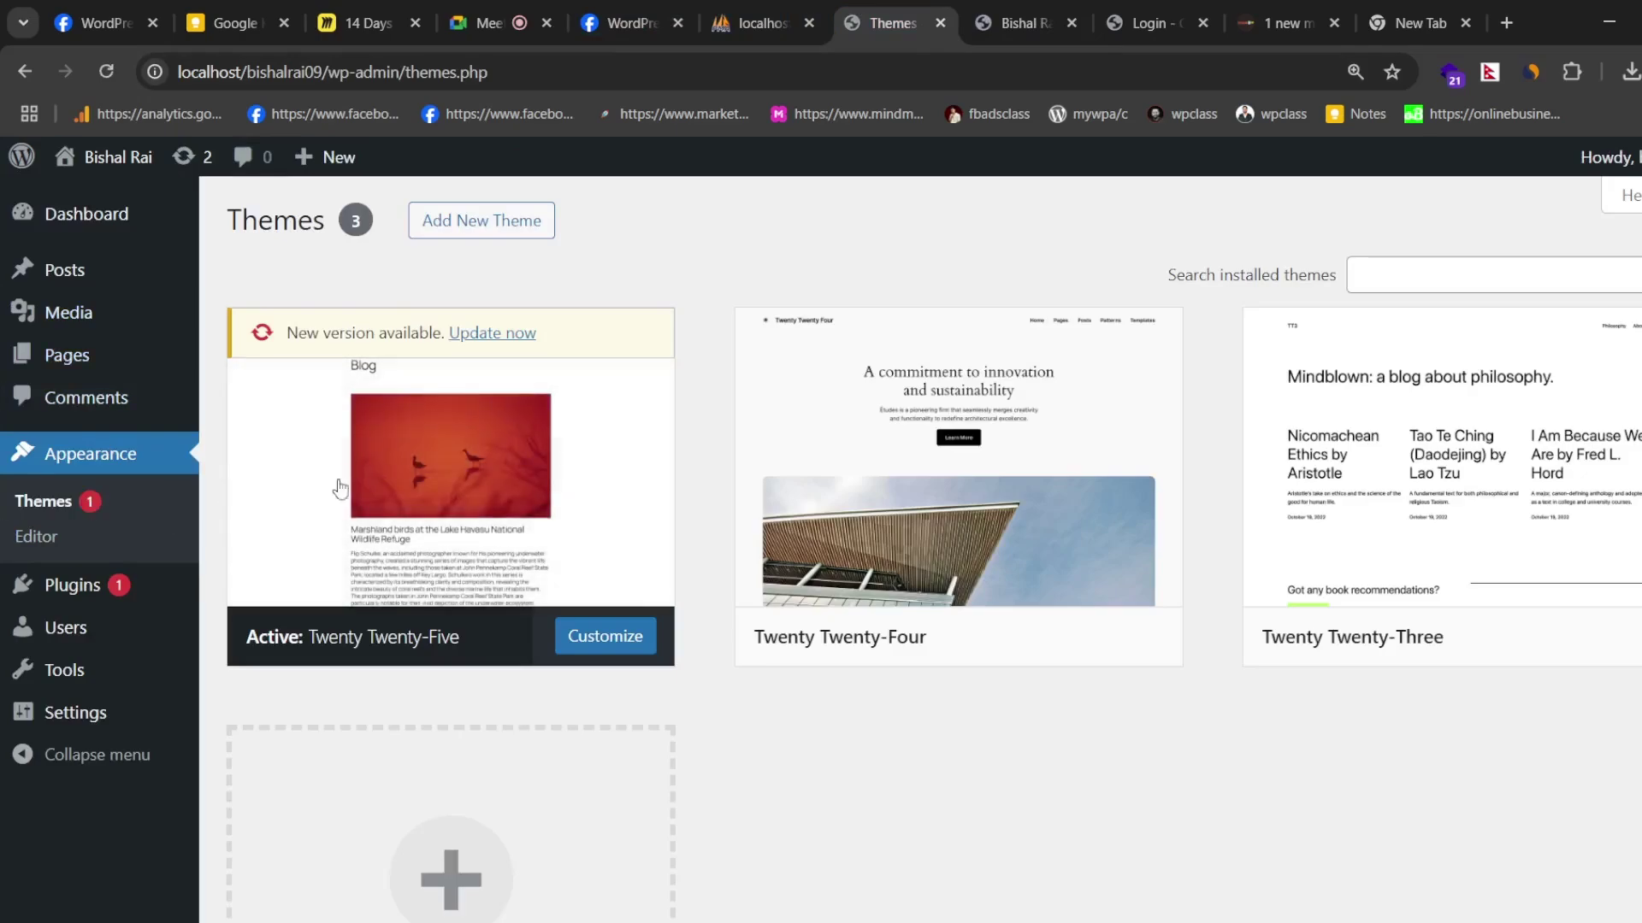
pyautogui.scroll(-1, 644, 317)
pyautogui.scroll(-2, 656, 319)
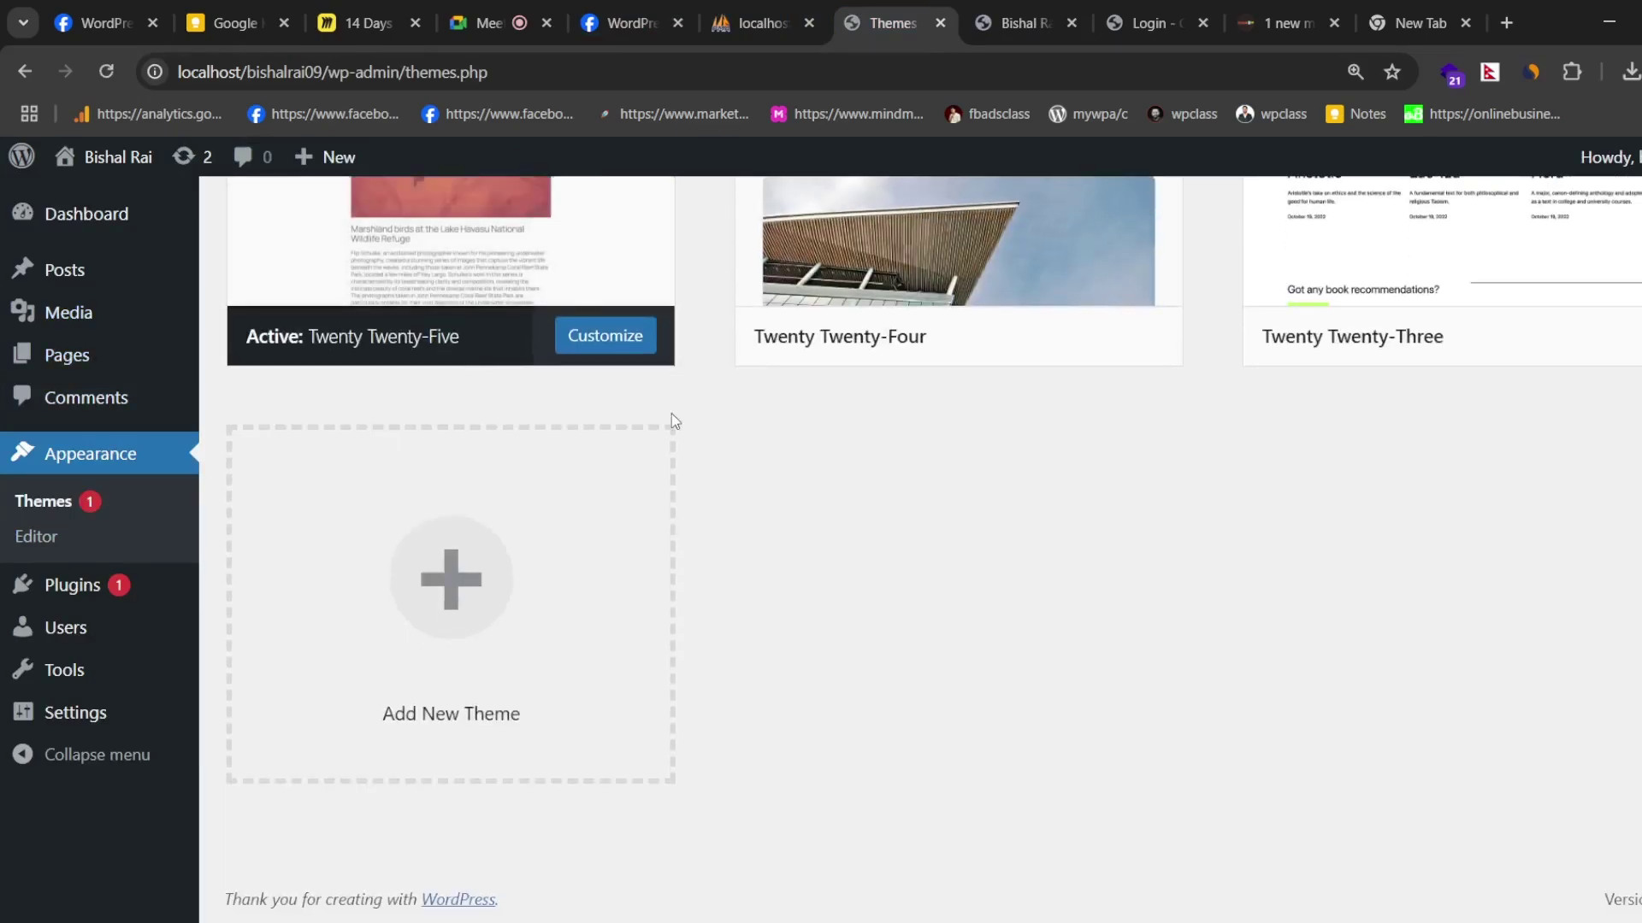
pyautogui.moveTo(82, 599)
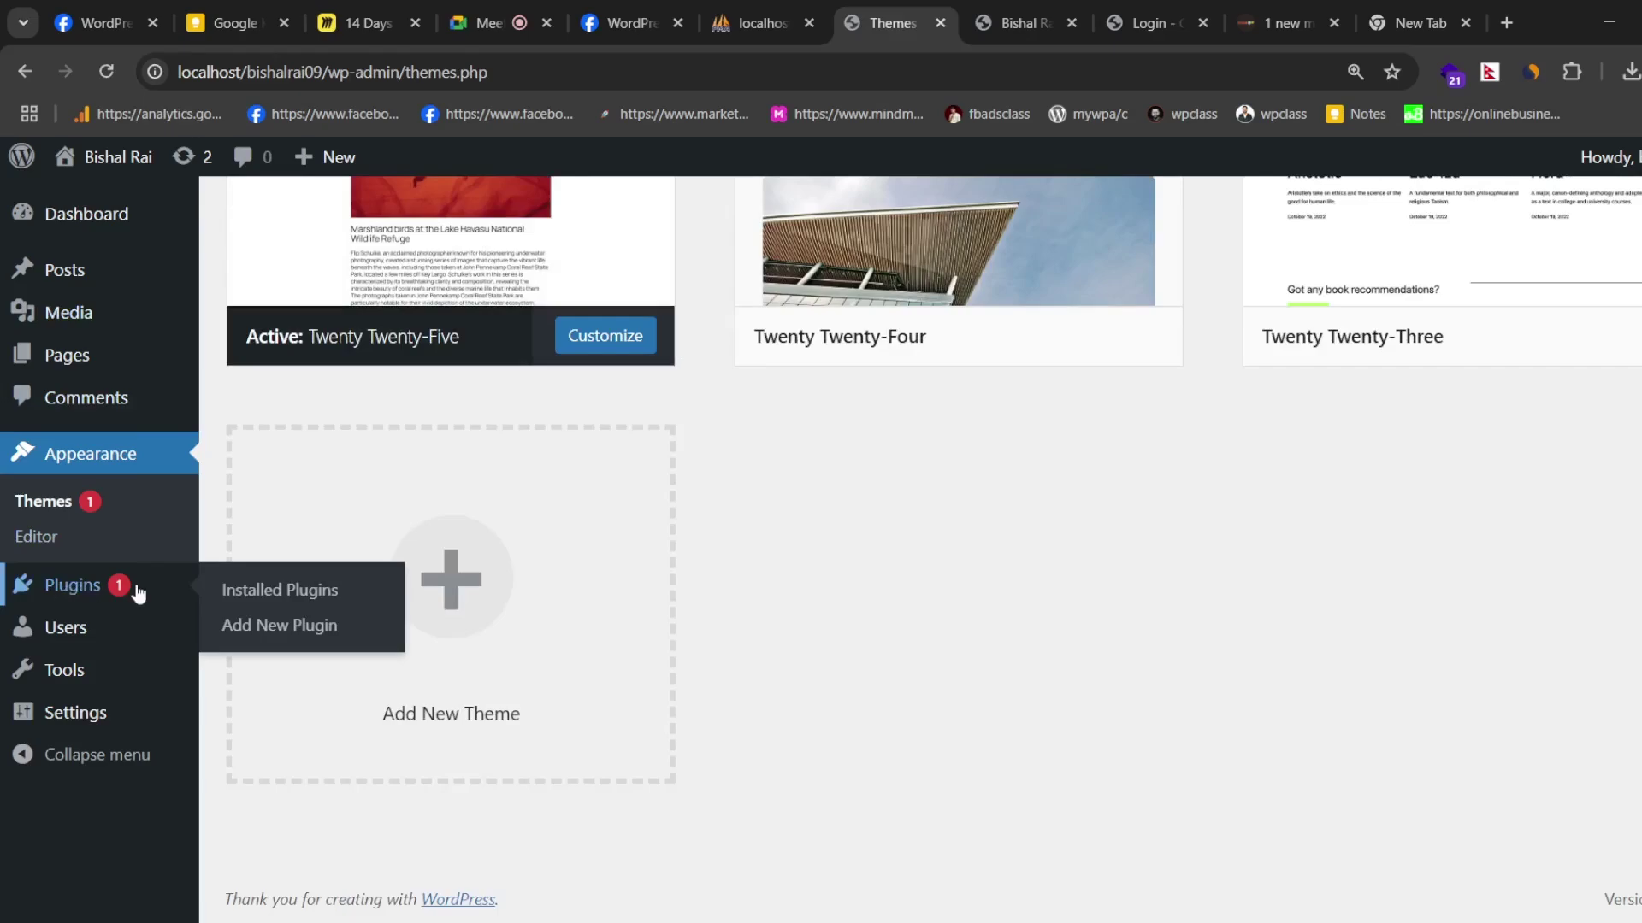
pyautogui.moveTo(74, 633)
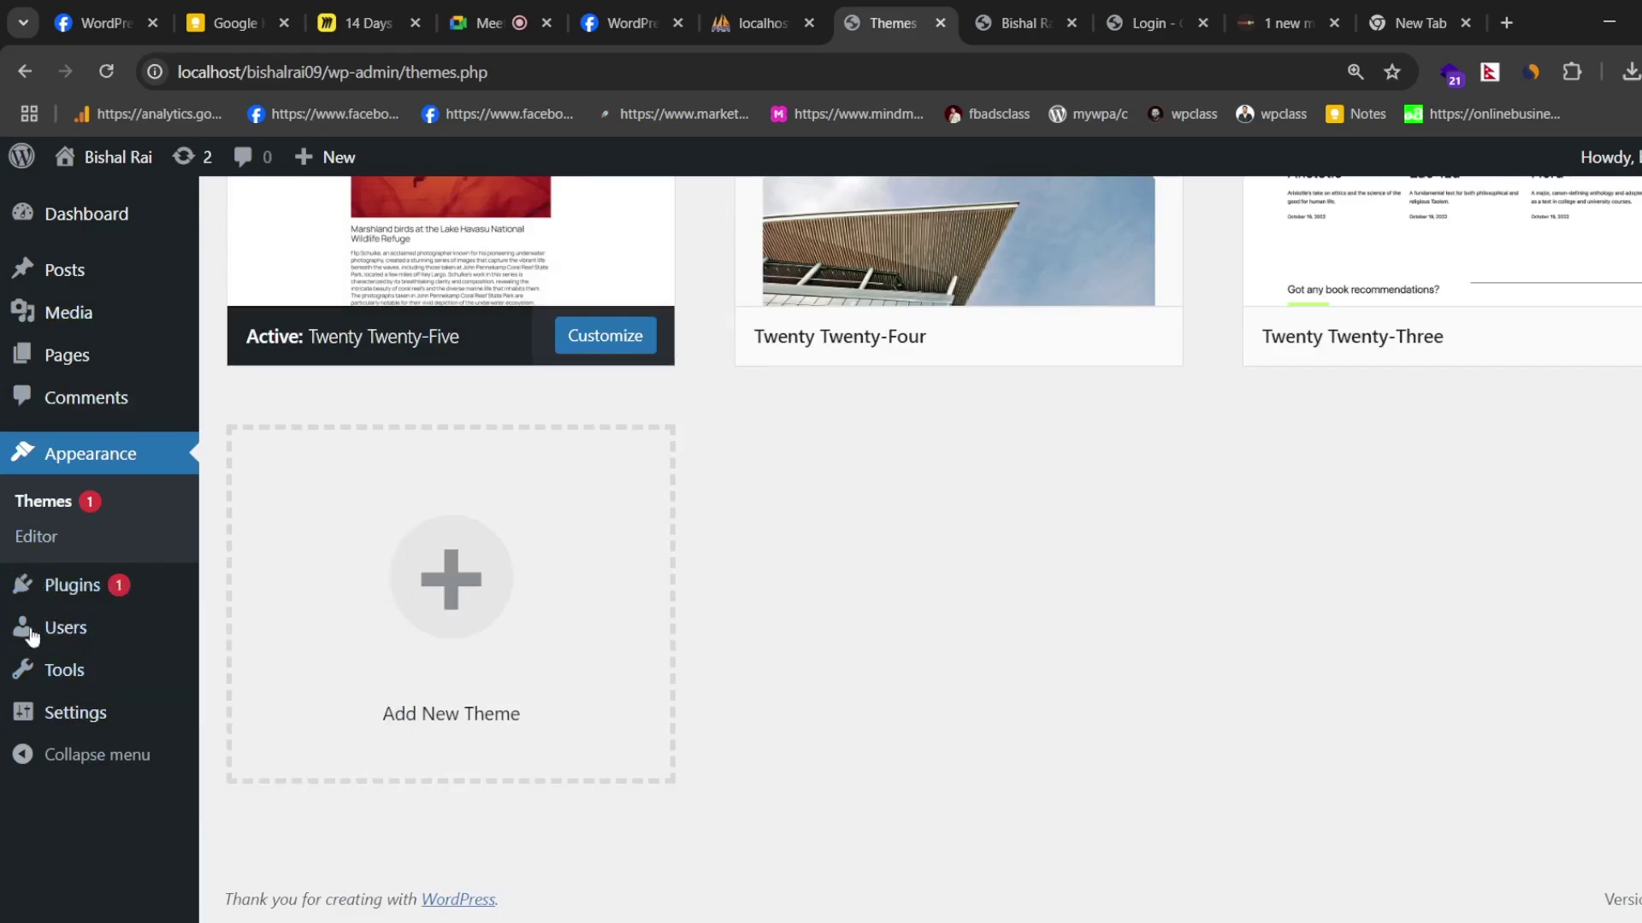
pyautogui.moveTo(78, 731)
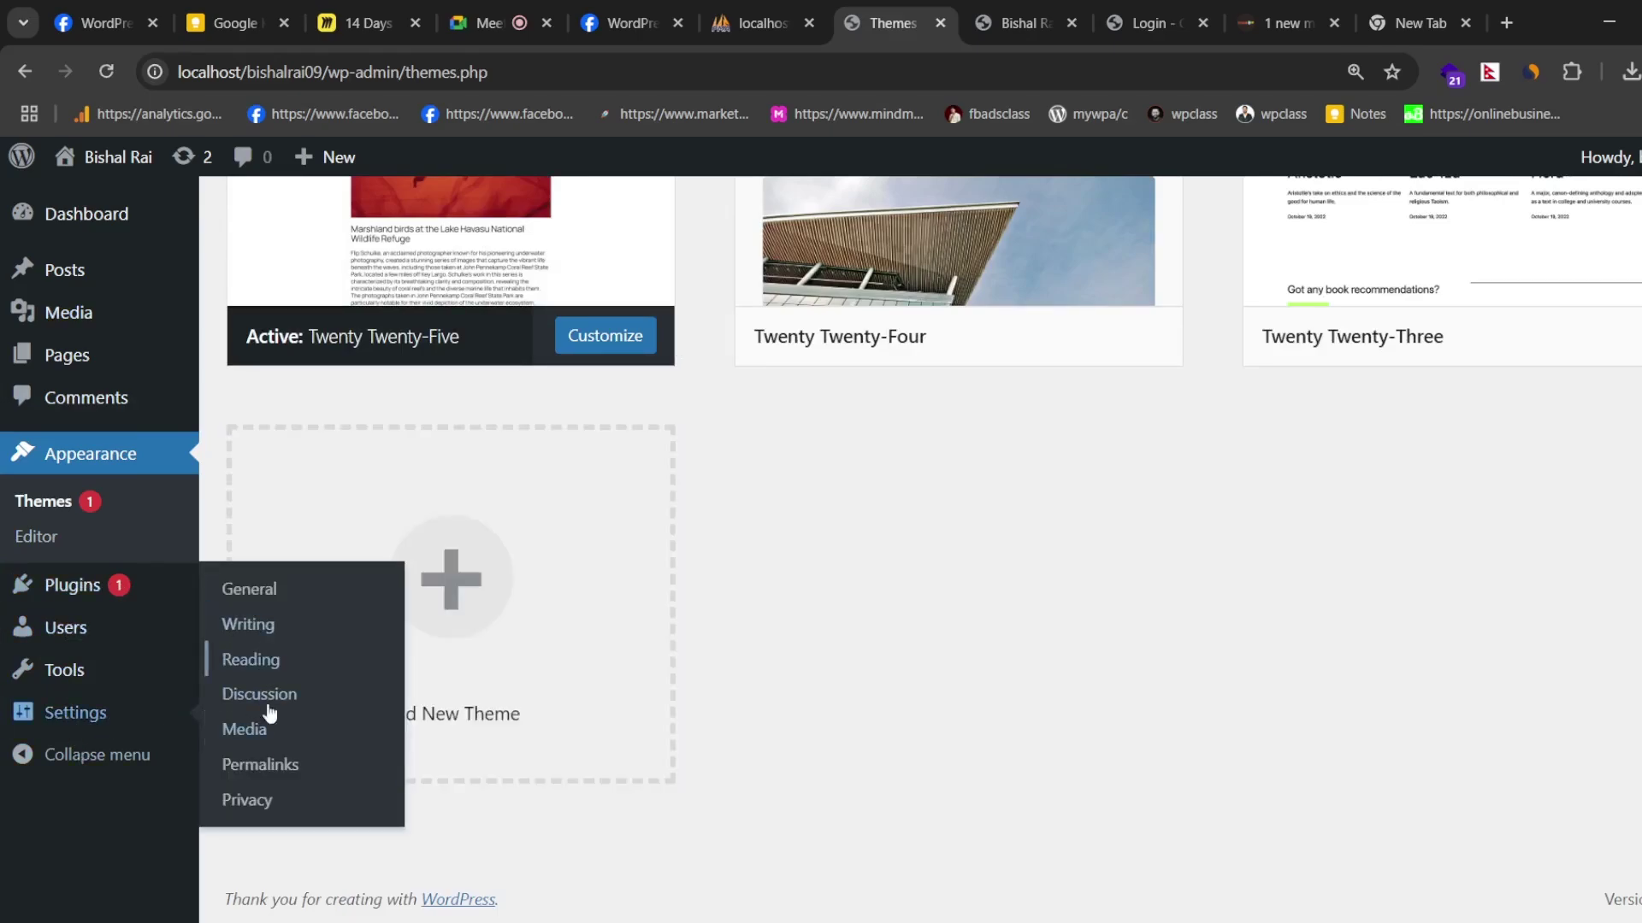
# - Collapse and re-expand the admin sidebar, then go to the Dashboard
pyautogui.click(75, 760)
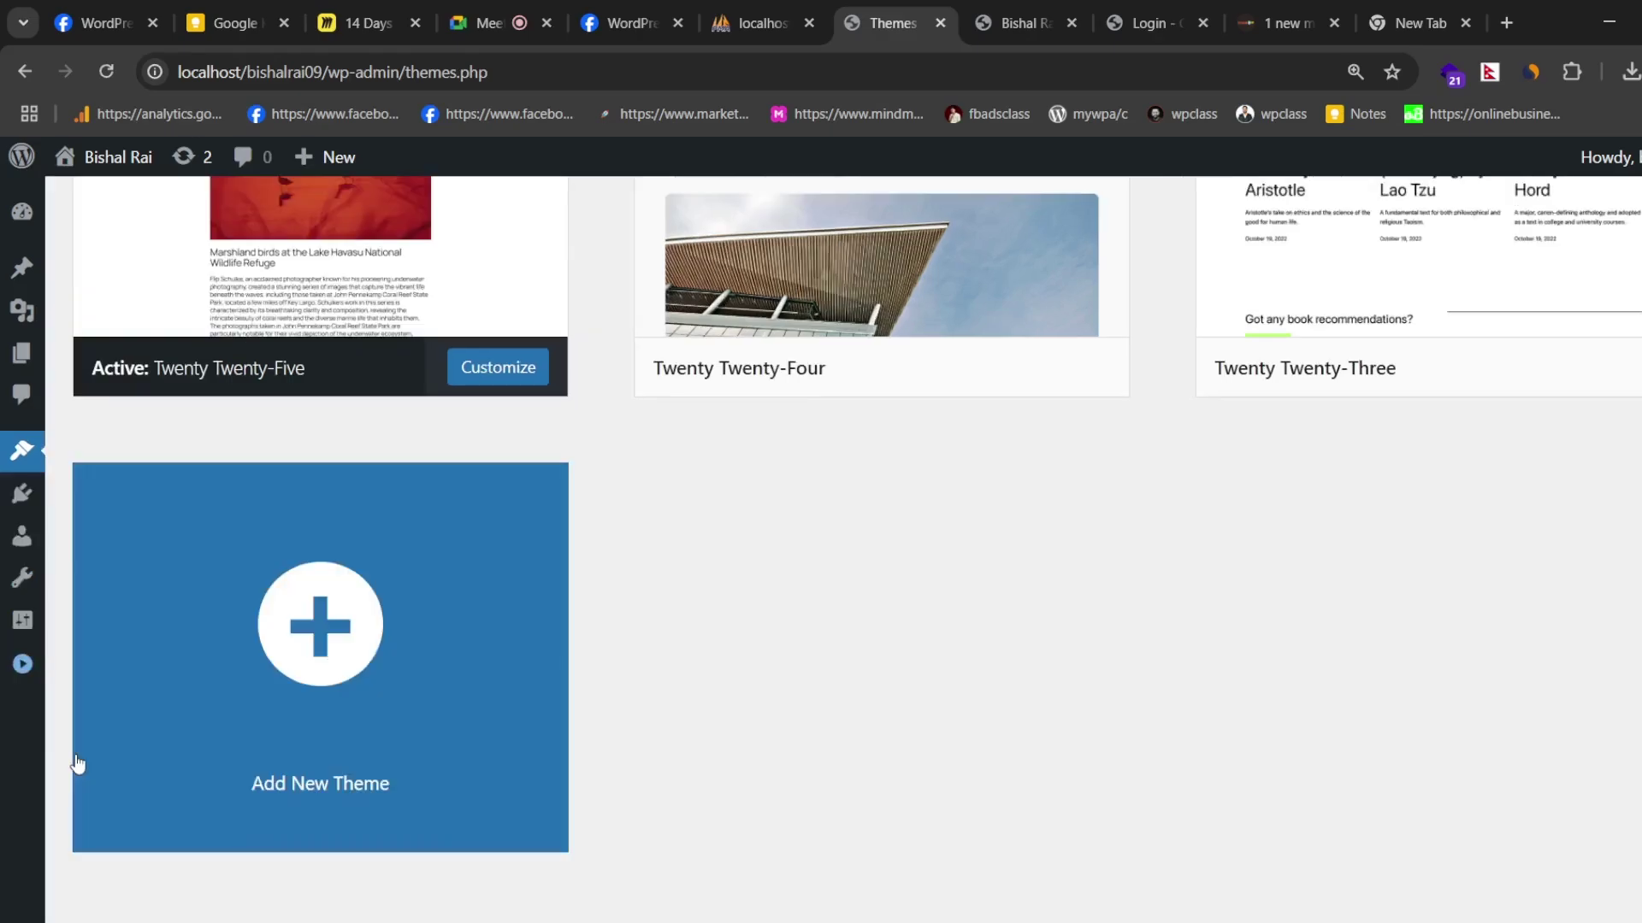
pyautogui.click(23, 665)
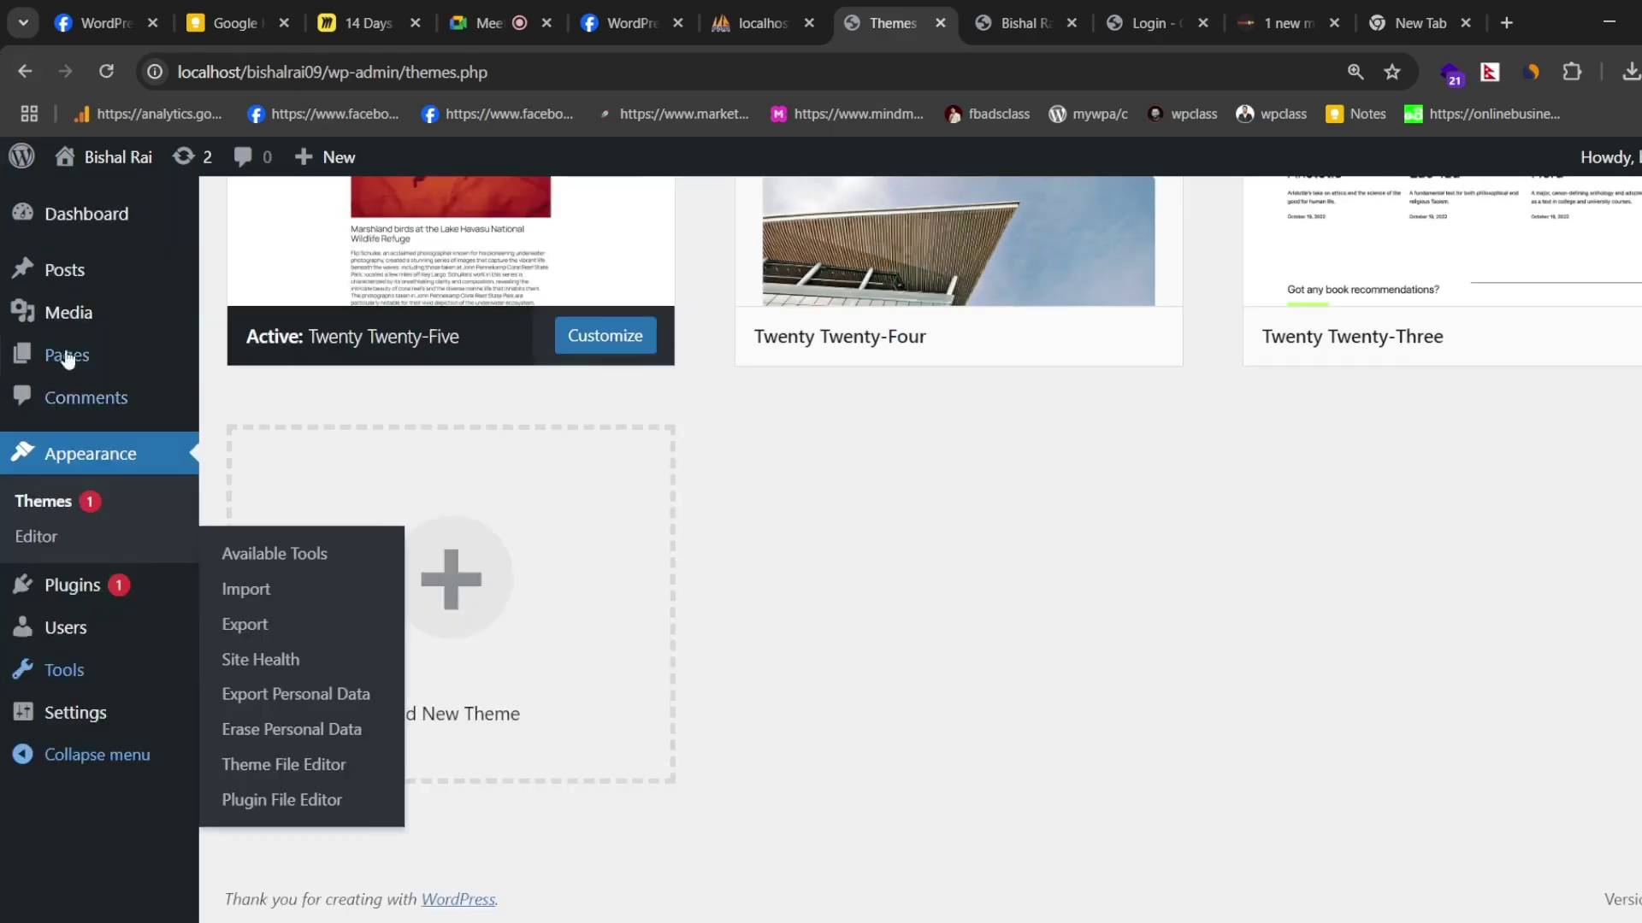
pyautogui.scroll(4, 483, 201)
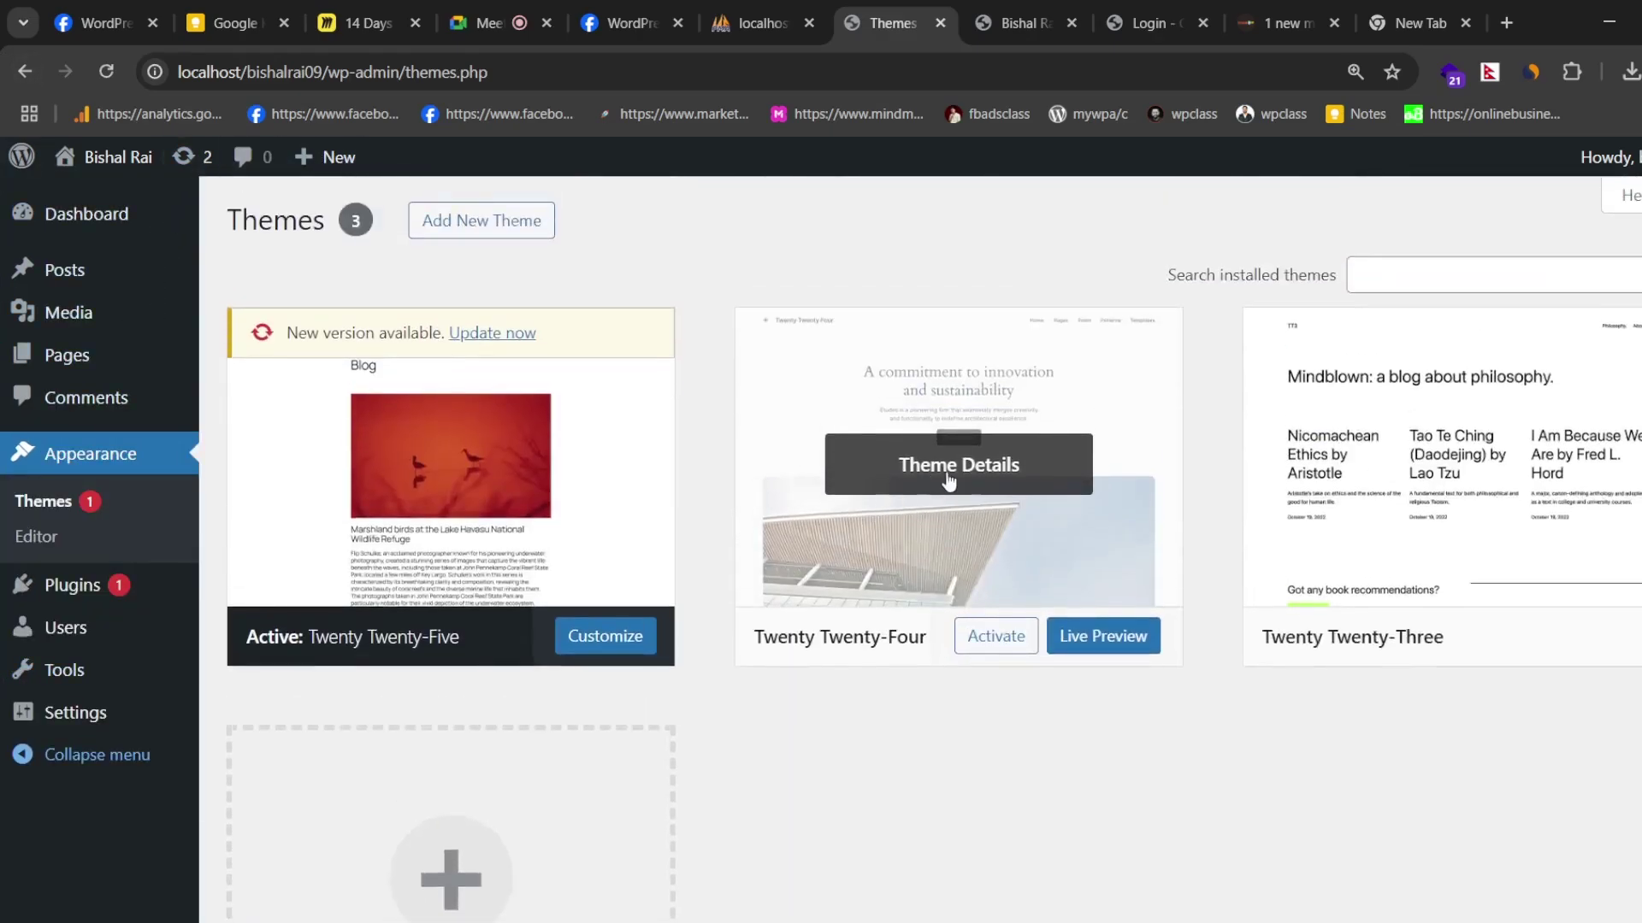
pyautogui.moveTo(89, 218)
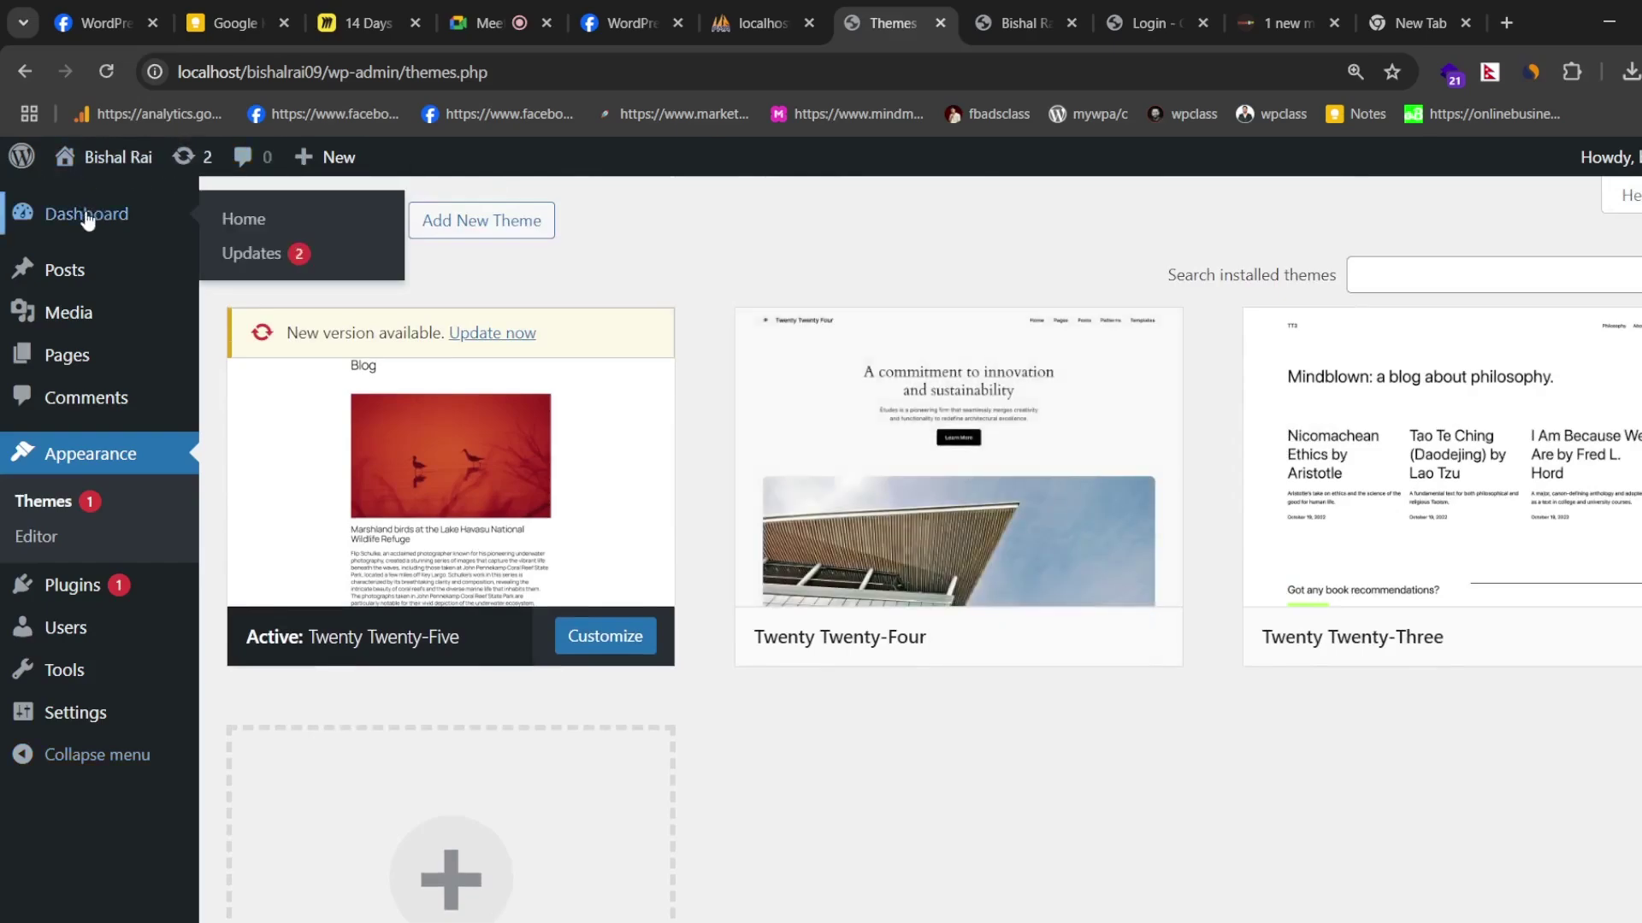
pyautogui.click(86, 219)
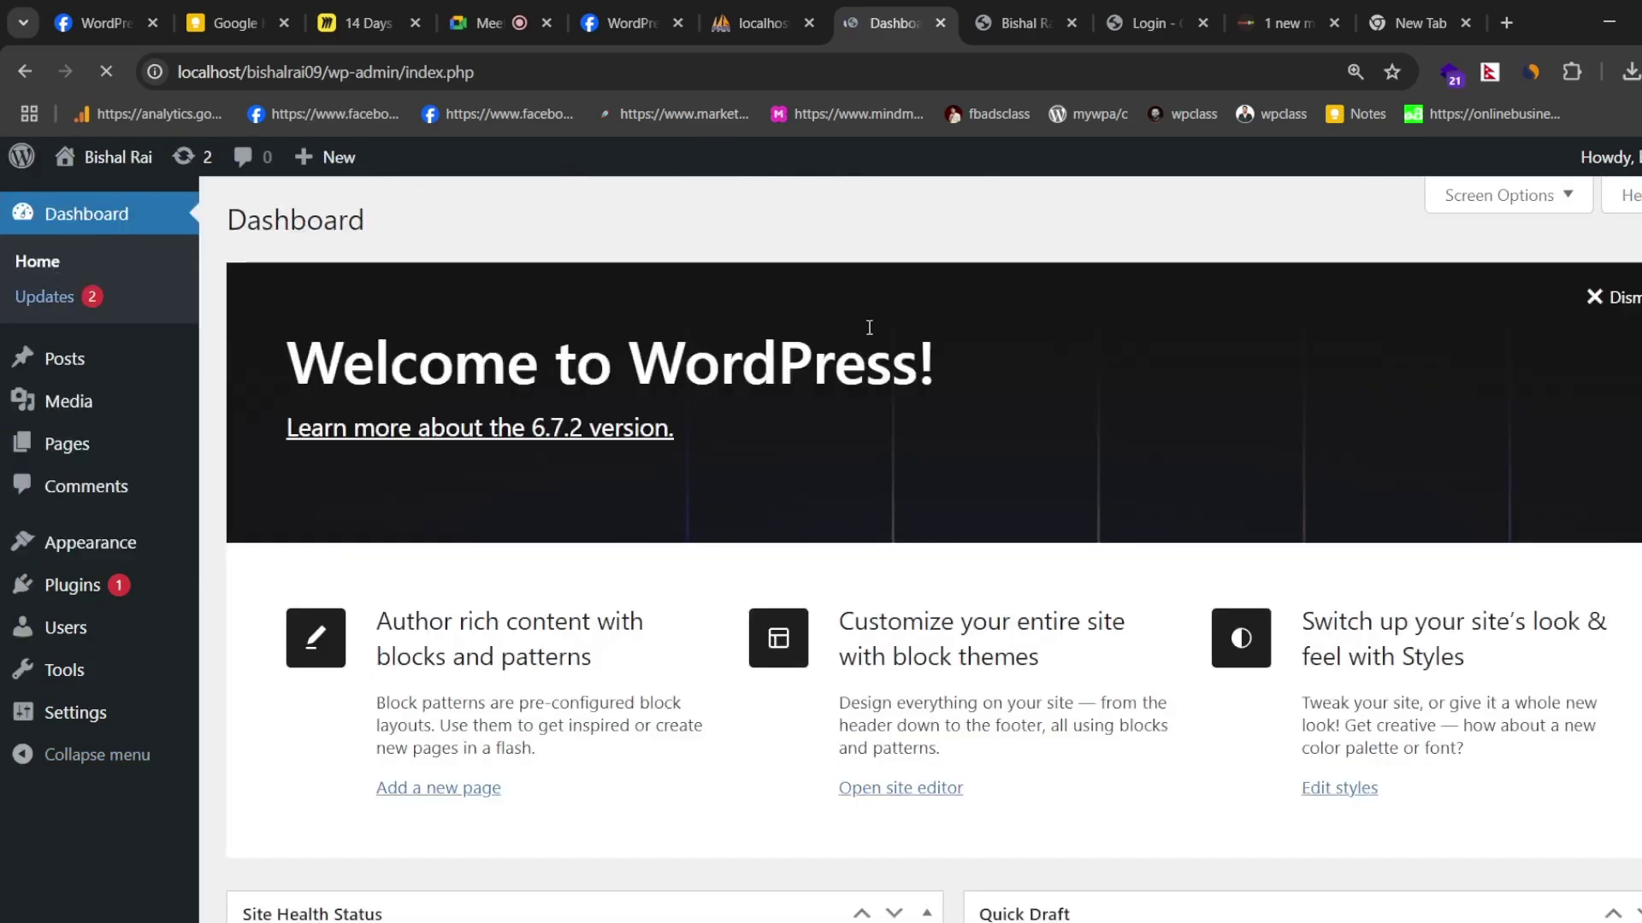
# - Use Screen Options to hide Site Health Status, At a Glance, Activity, and Events and News boxes
pyautogui.scroll(-2, 721, 381)
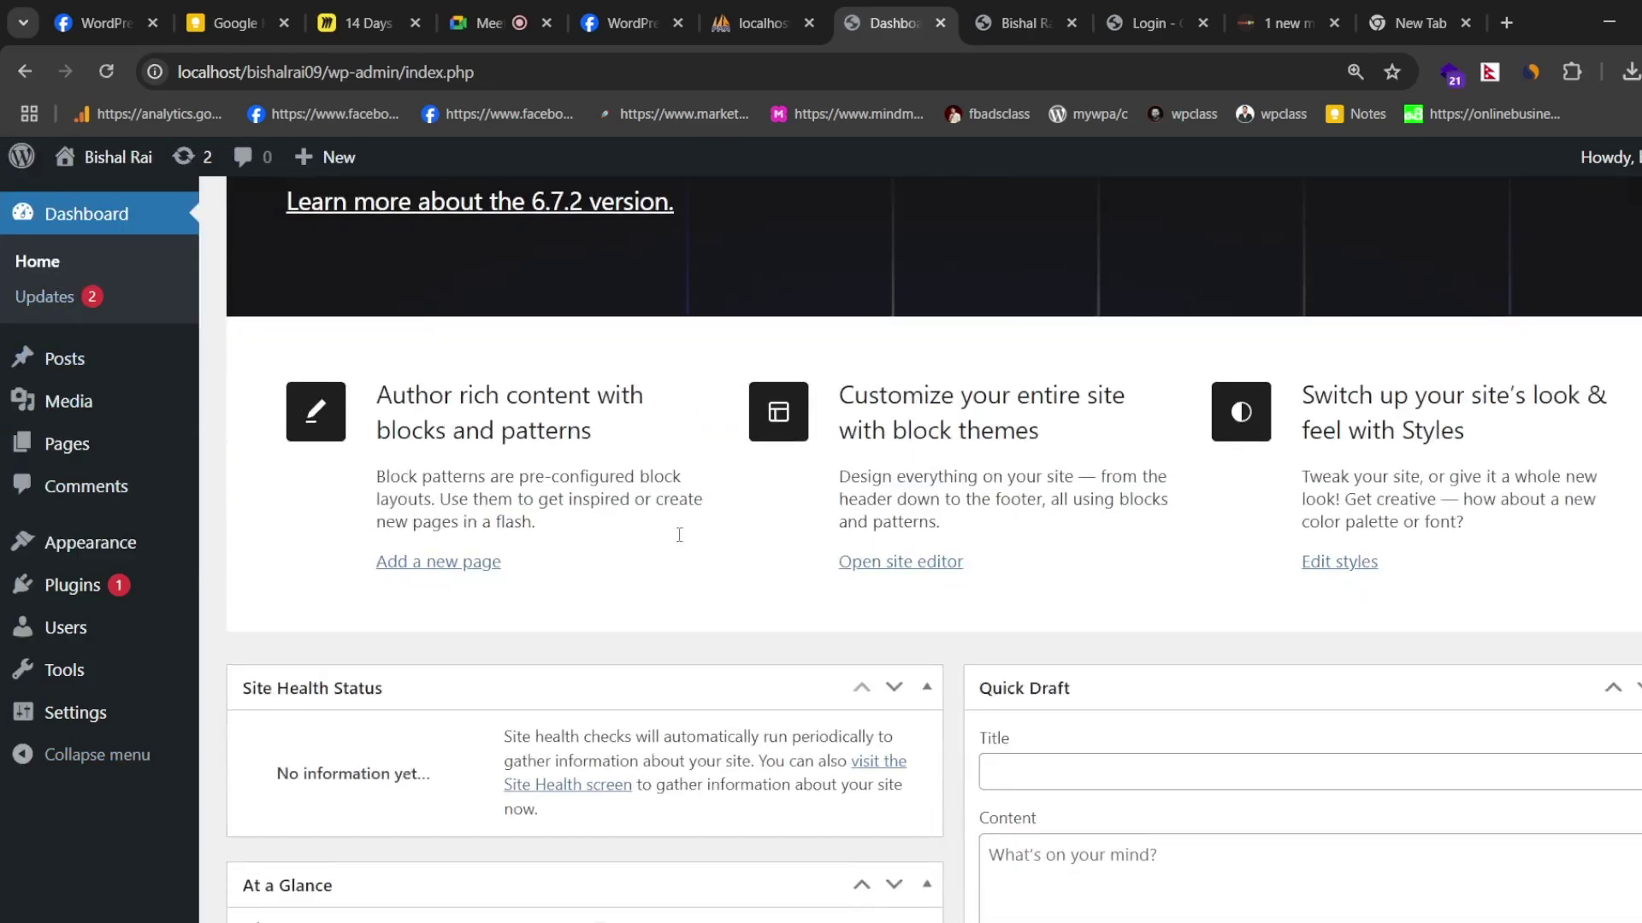
pyautogui.scroll(2, 679, 535)
pyautogui.scroll(-10, 740, 513)
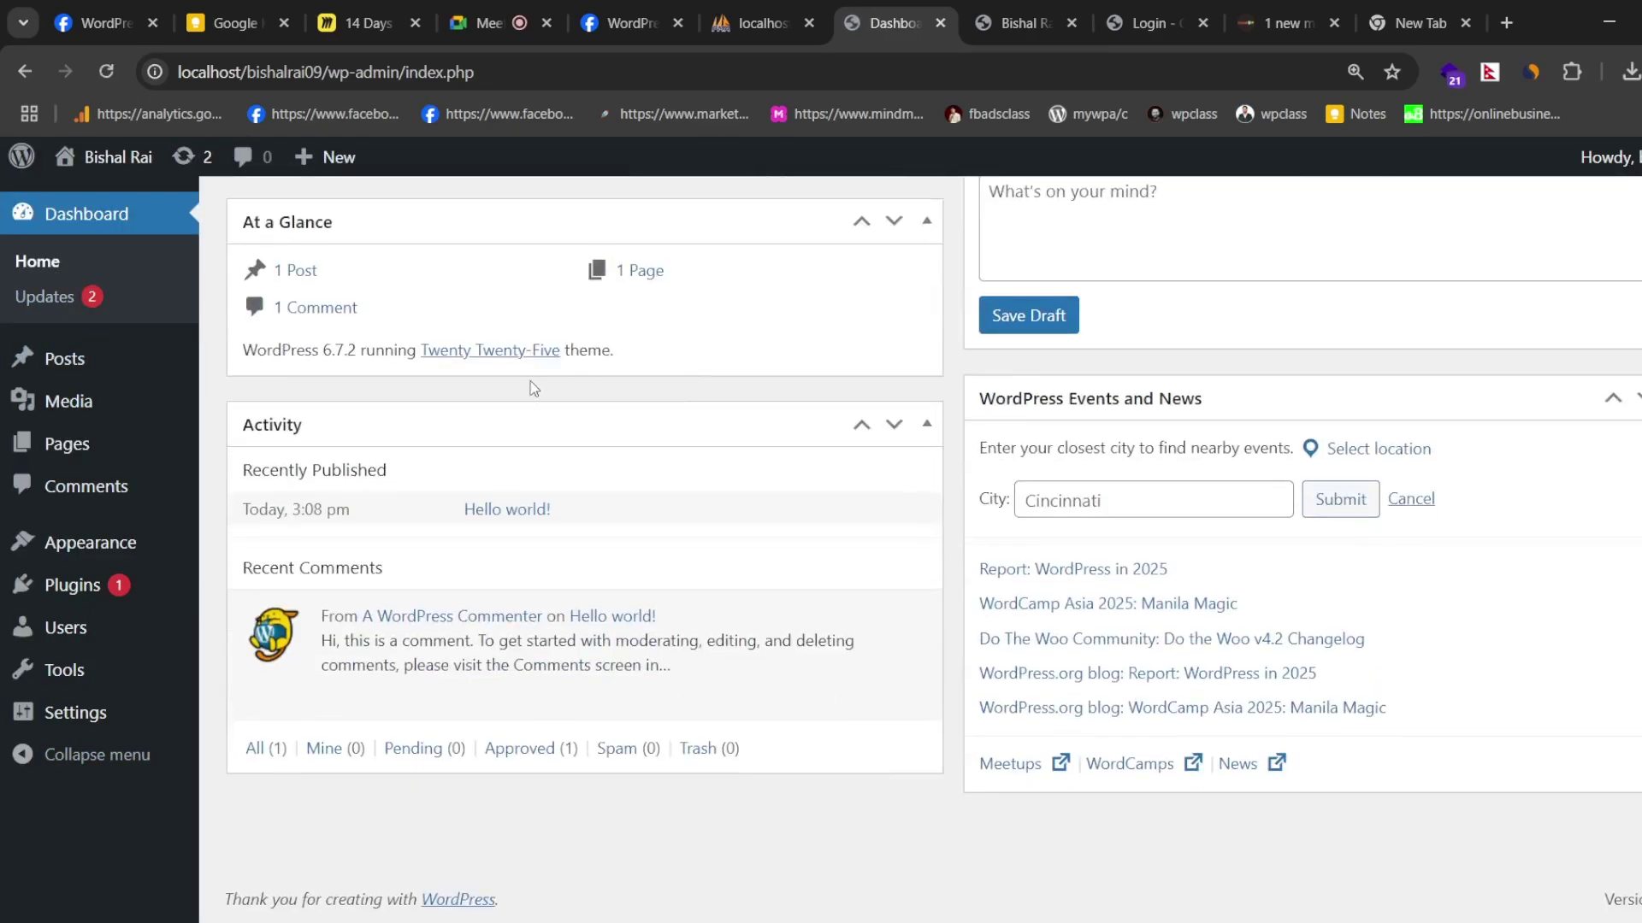
pyautogui.scroll(10, 1271, 821)
pyautogui.scroll(-9, 1058, 501)
pyautogui.scroll(9, 1074, 539)
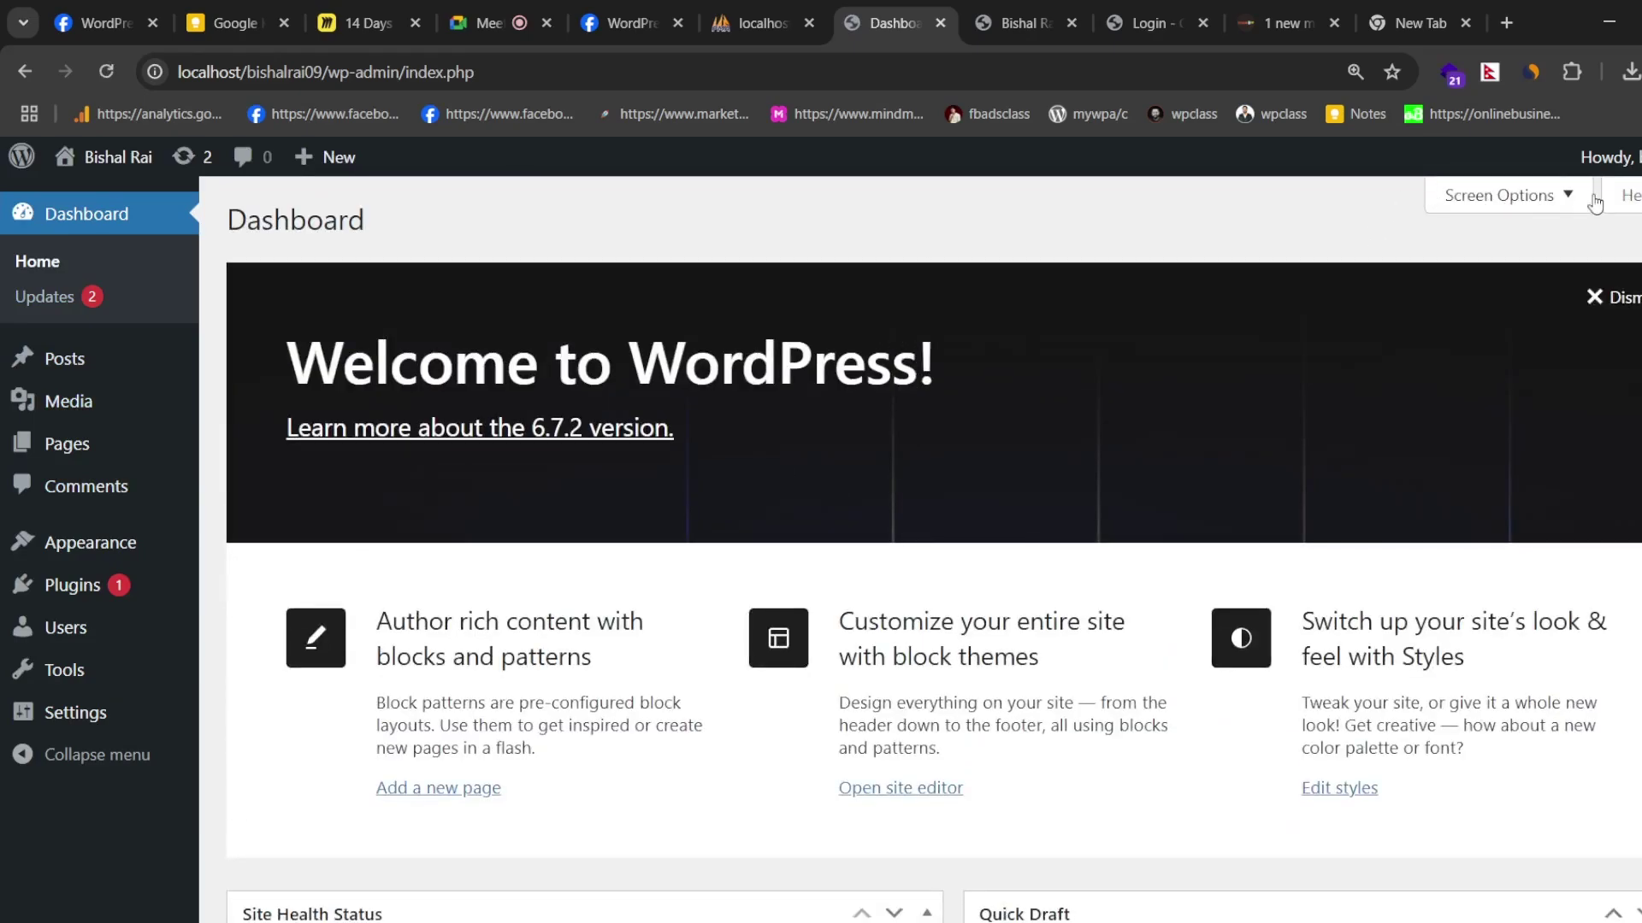
pyautogui.click(1559, 197)
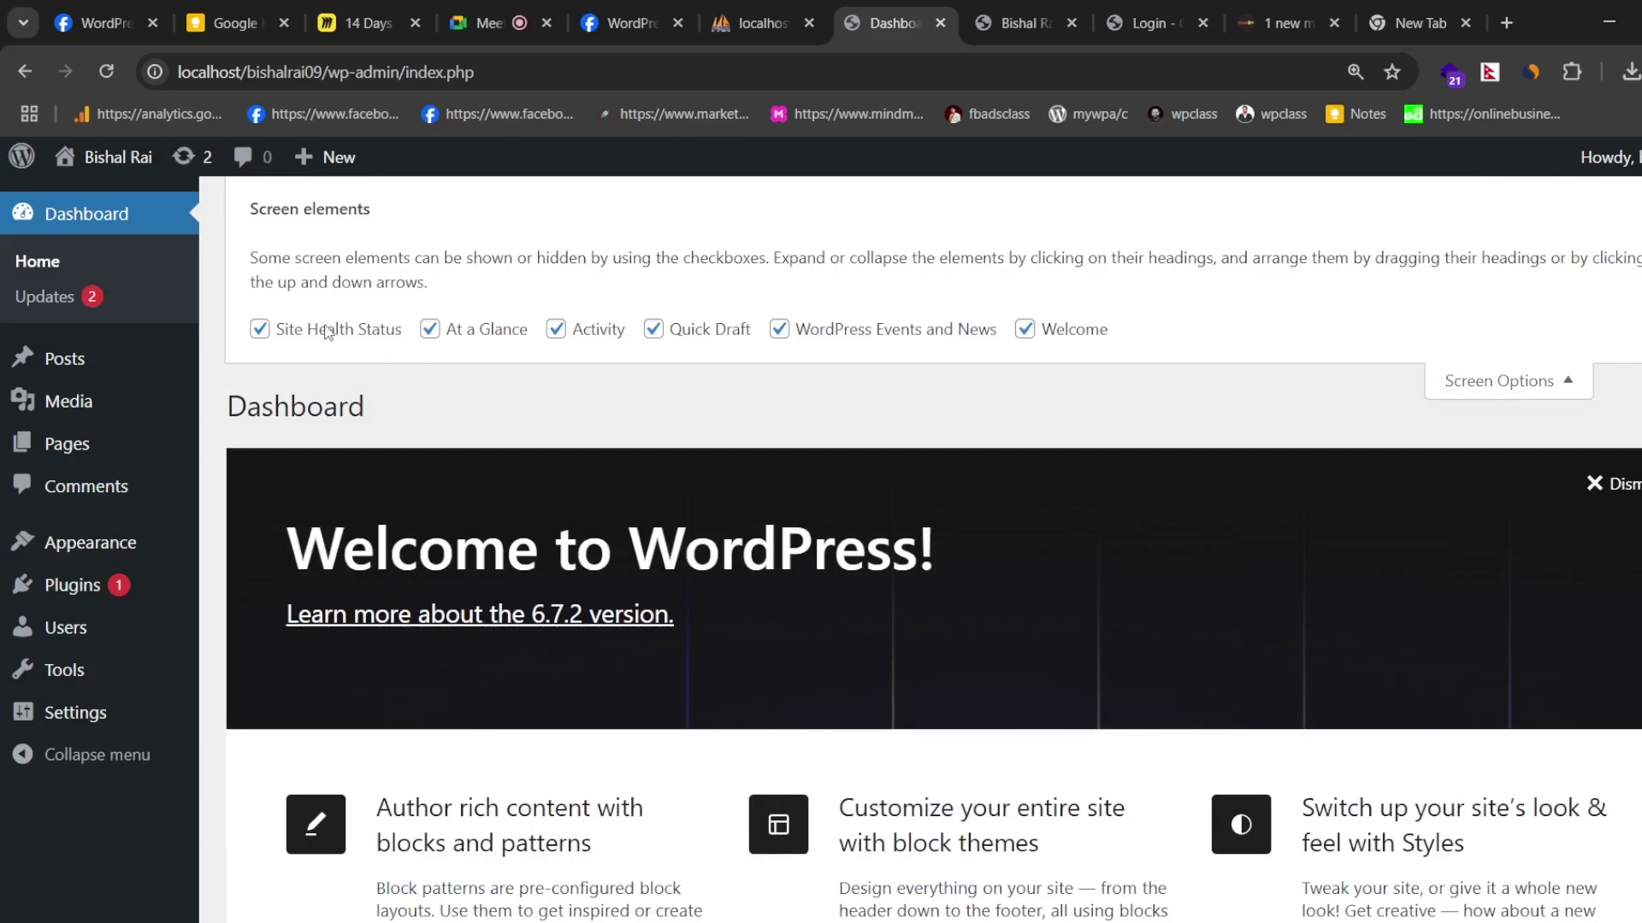
pyautogui.click(327, 332)
pyautogui.click(494, 335)
pyautogui.click(586, 337)
pyautogui.click(803, 335)
pyautogui.click(1038, 333)
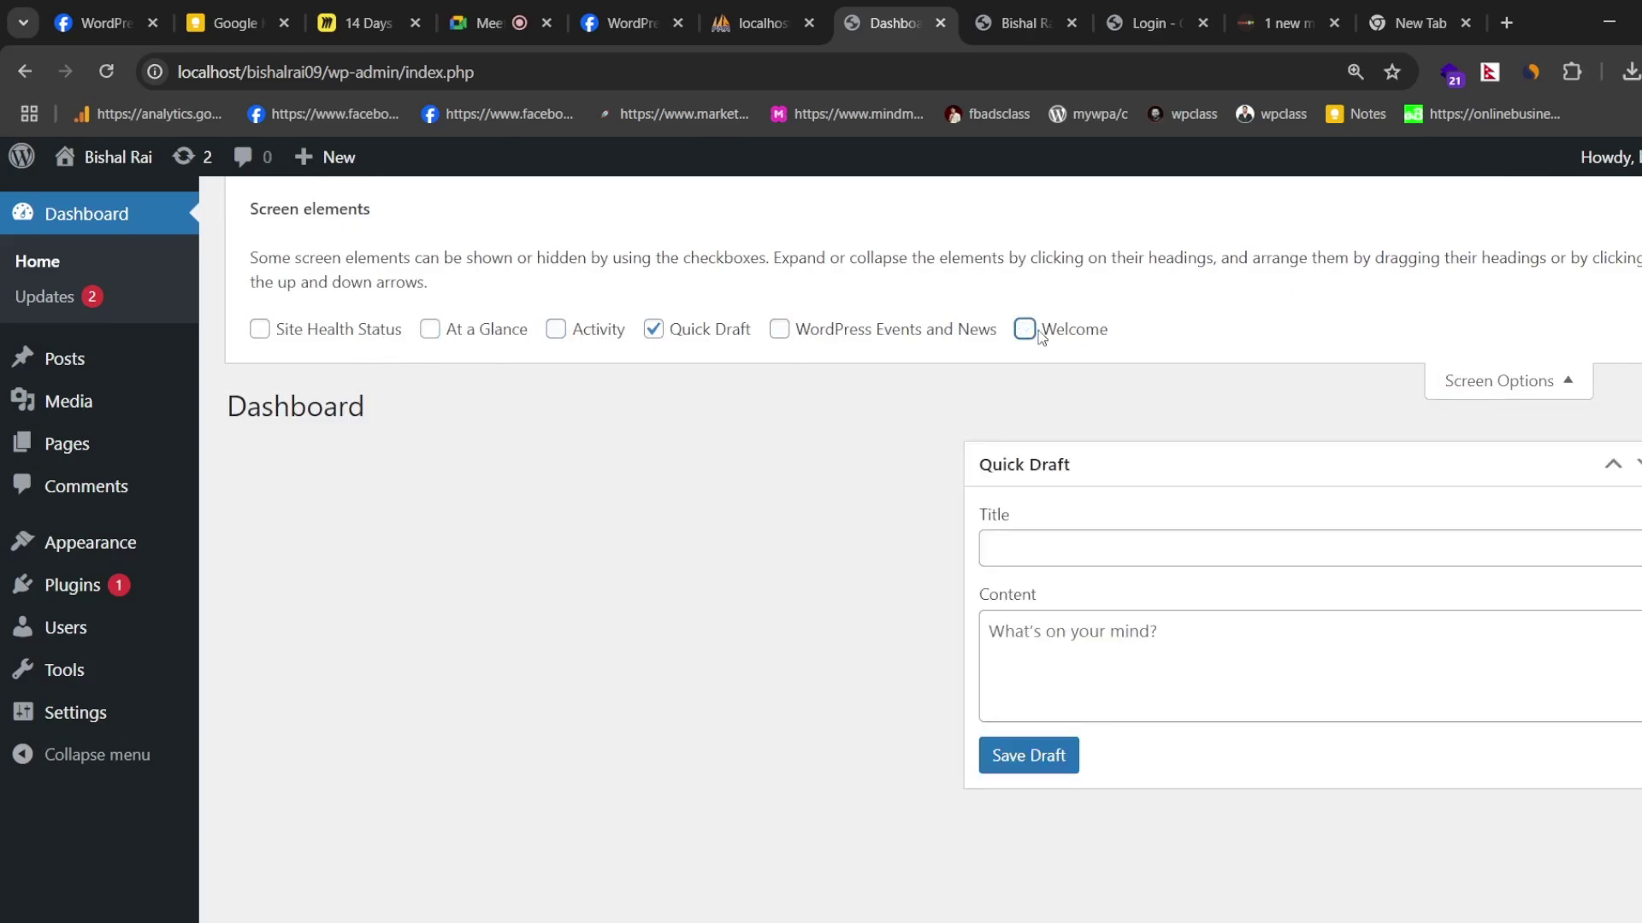
pyautogui.click(1039, 335)
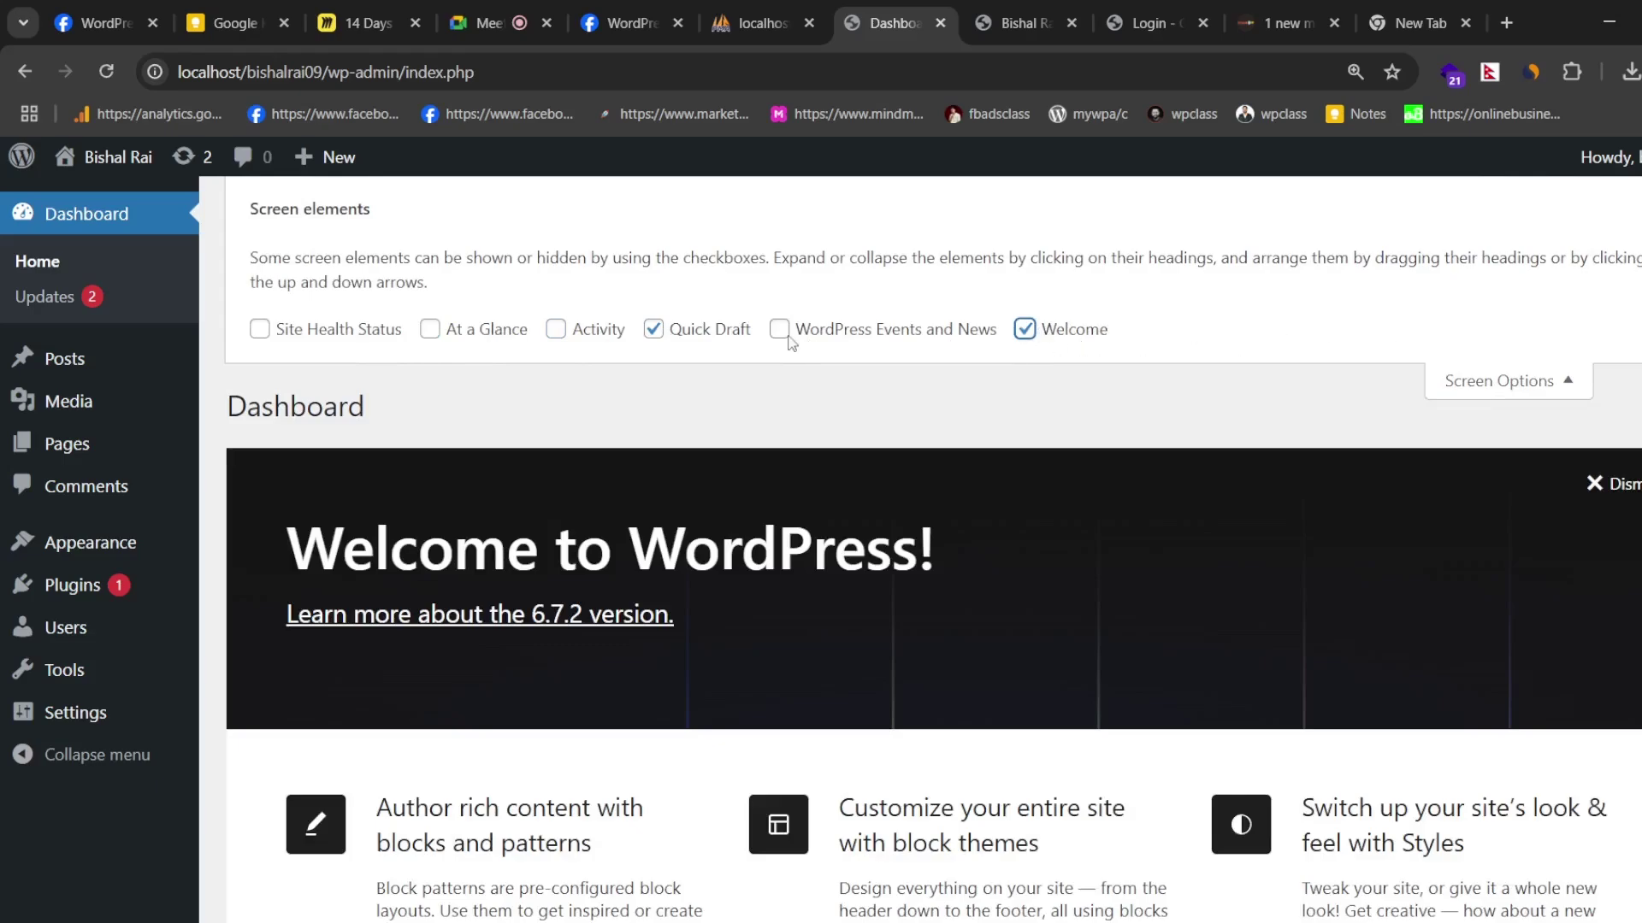
# - Try the Quick Draft title and content fields, then collapse the Quick Draft box
pyautogui.scroll(-8, 1151, 382)
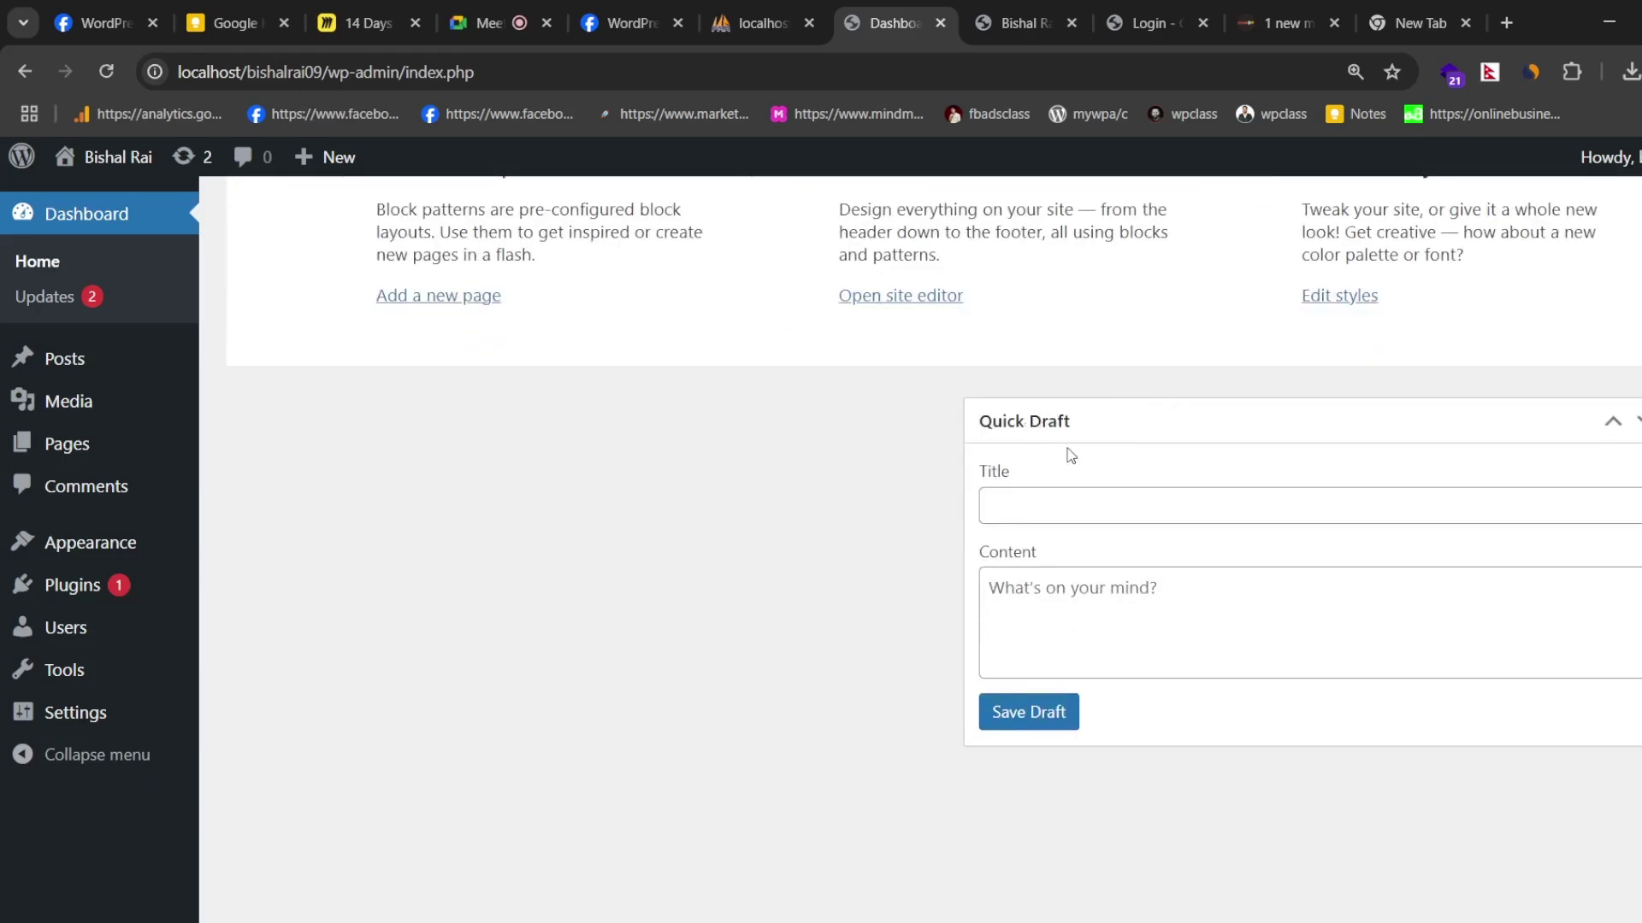
pyautogui.scroll(7, 1069, 455)
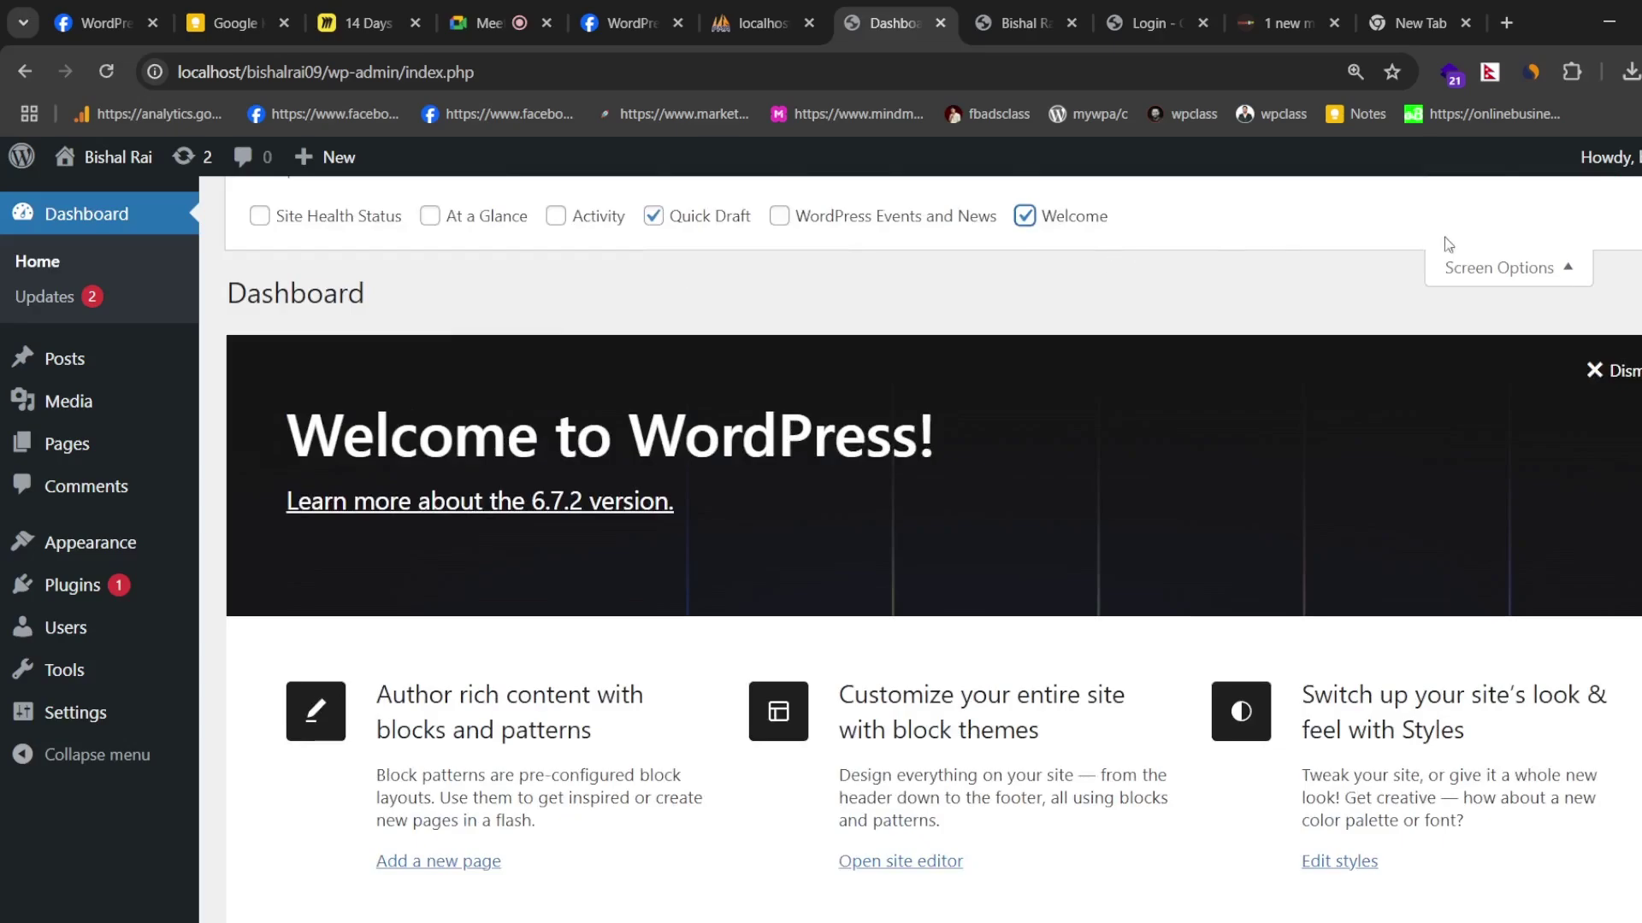
pyautogui.scroll(-5, 1073, 275)
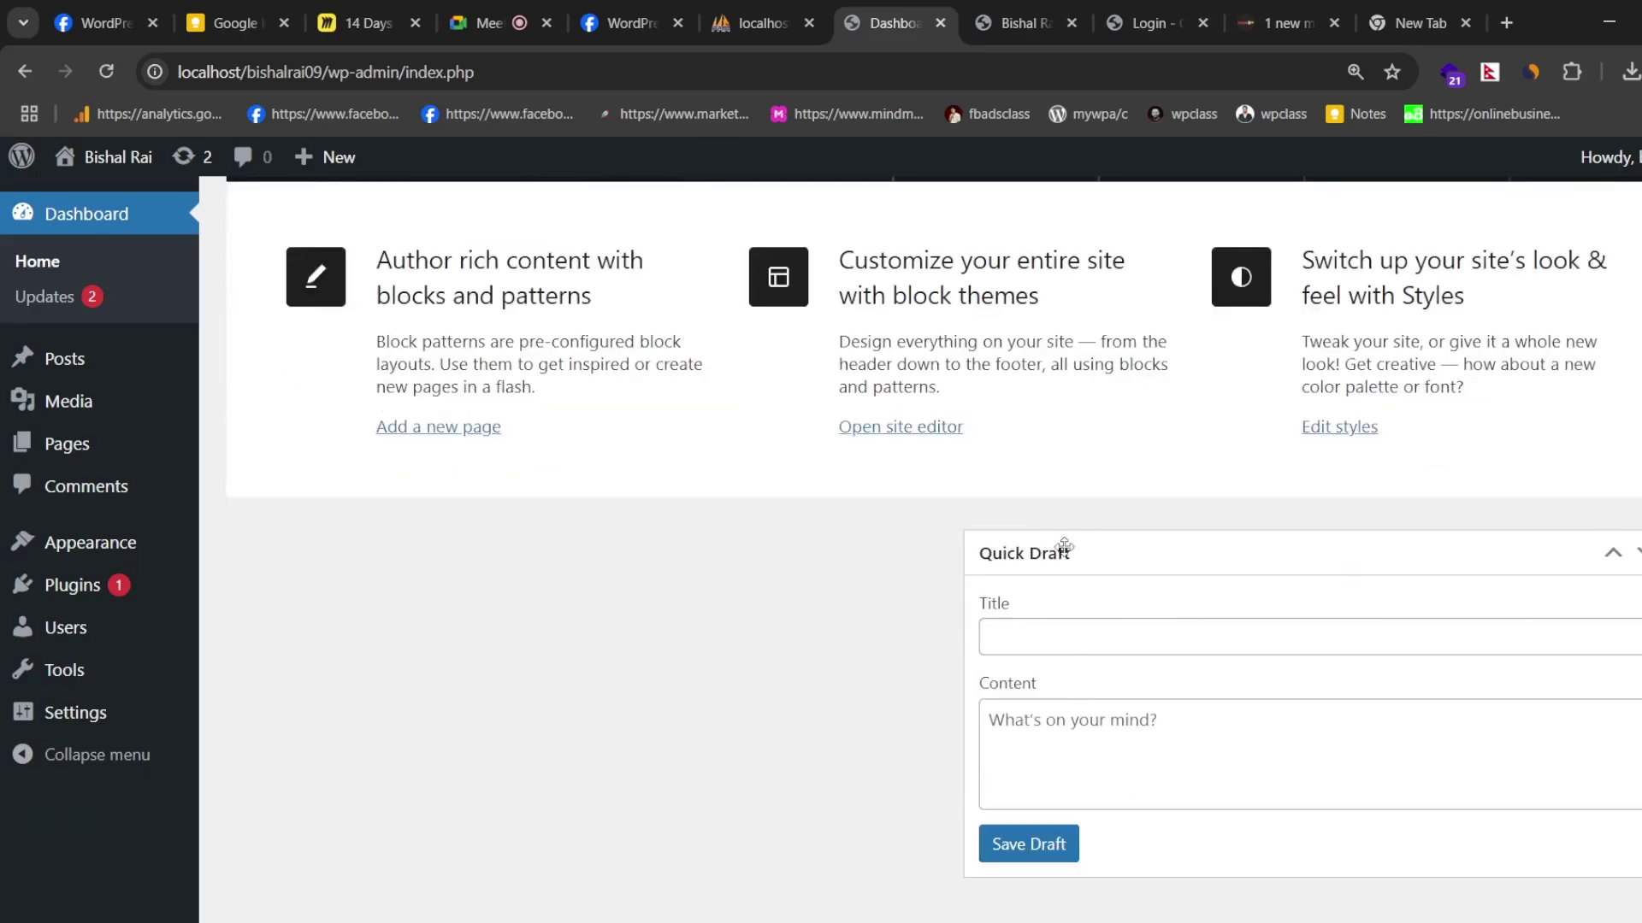
pyautogui.click(1062, 633)
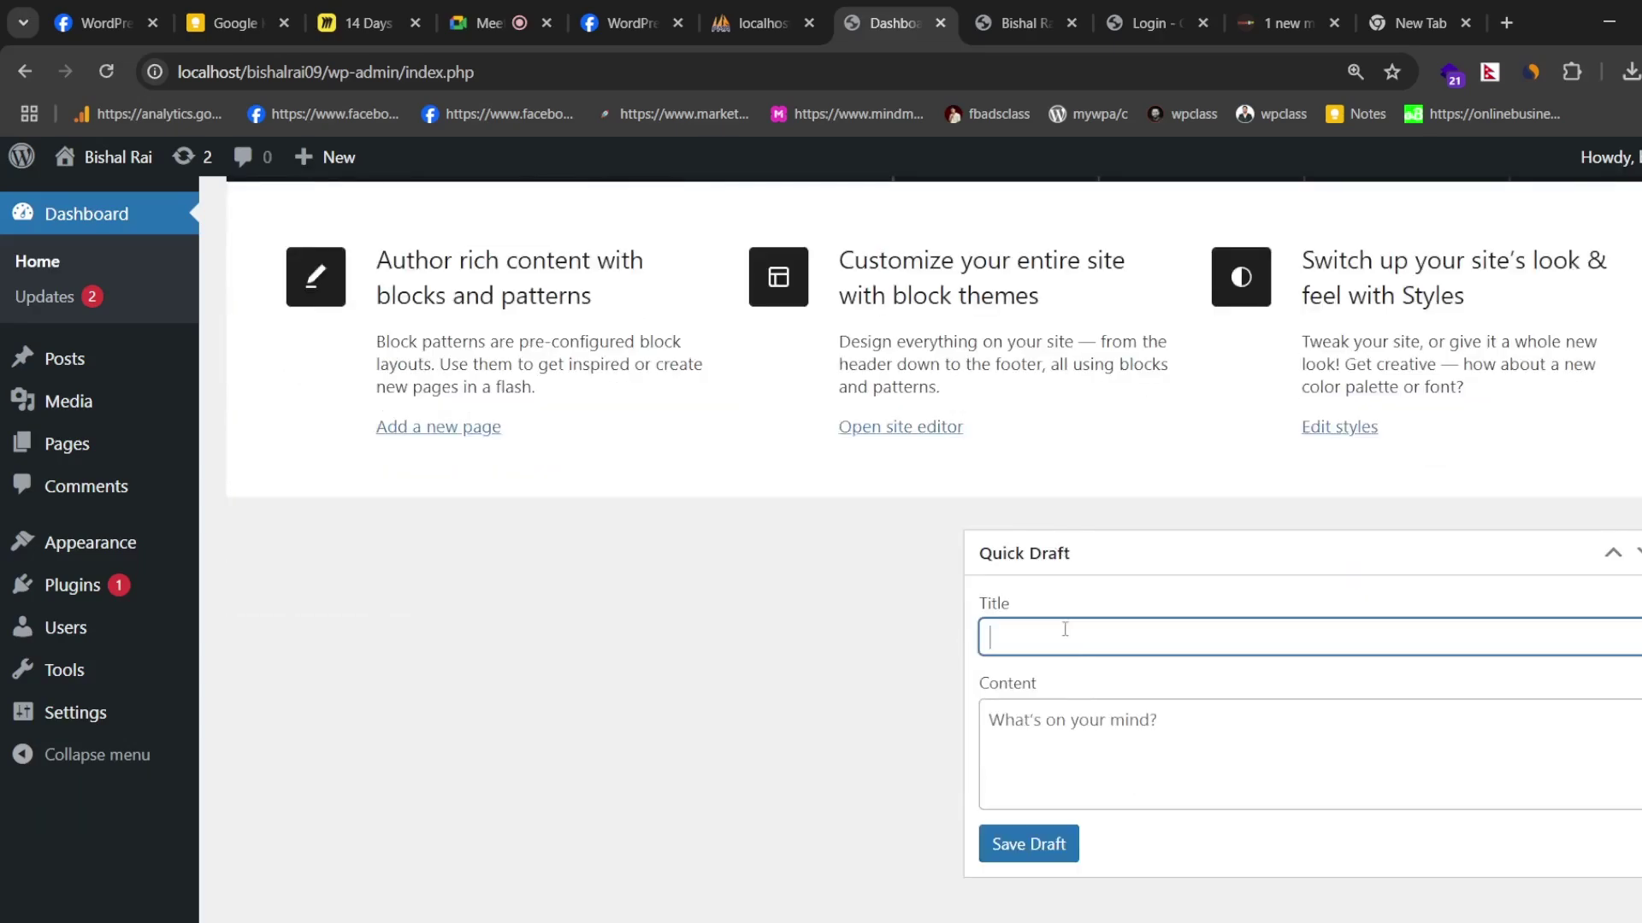
pyautogui.click(1079, 731)
pyautogui.moveTo(1479, 553); pyautogui.dragTo(1088, 556)
pyautogui.click(1430, 553)
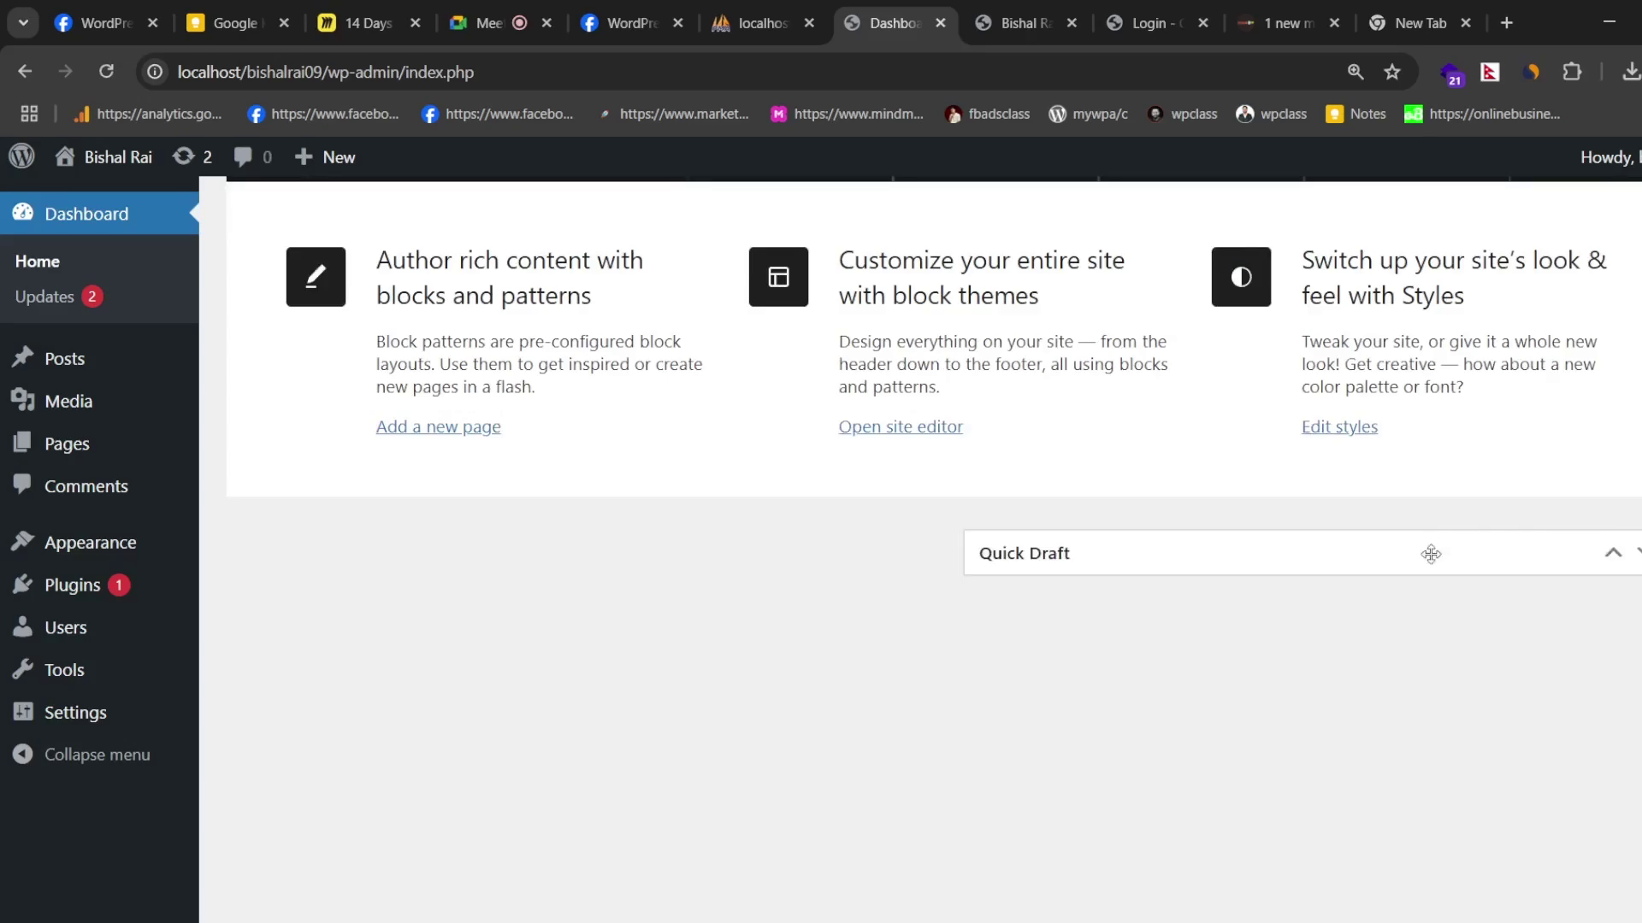
# - Dismiss the Welcome to WordPress panel and drag Quick Draft into the left column
pyautogui.scroll(4, 1200, 438)
pyautogui.scroll(-5, 1400, 602)
pyautogui.scroll(5, 1262, 568)
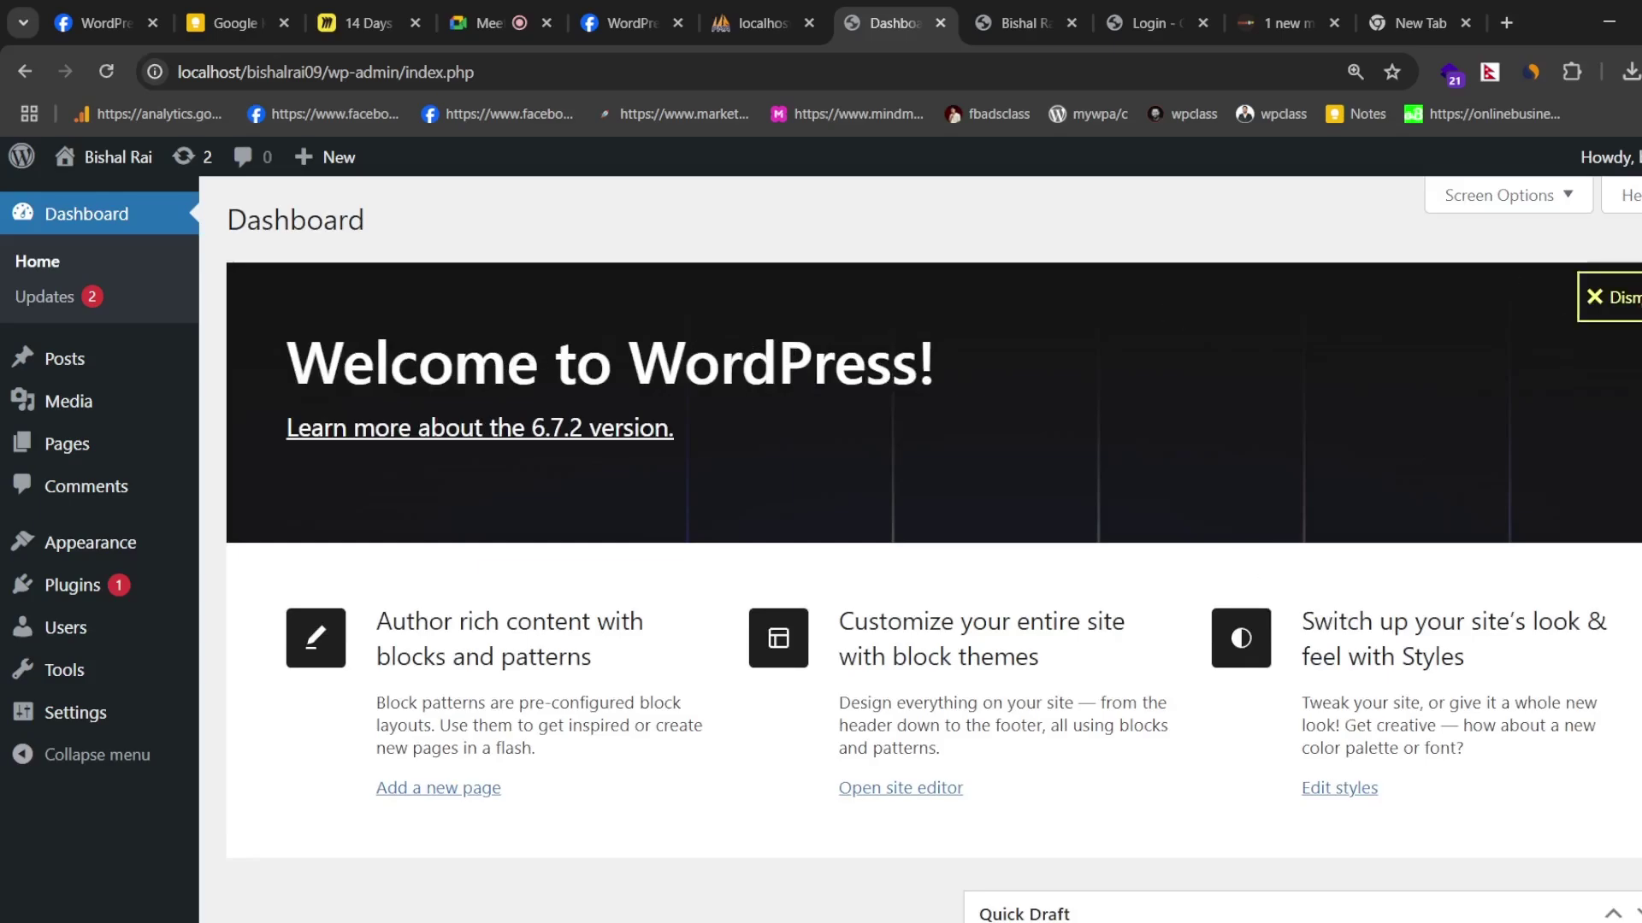
pyautogui.click(1608, 298)
pyautogui.moveTo(1477, 286); pyautogui.dragTo(927, 300)
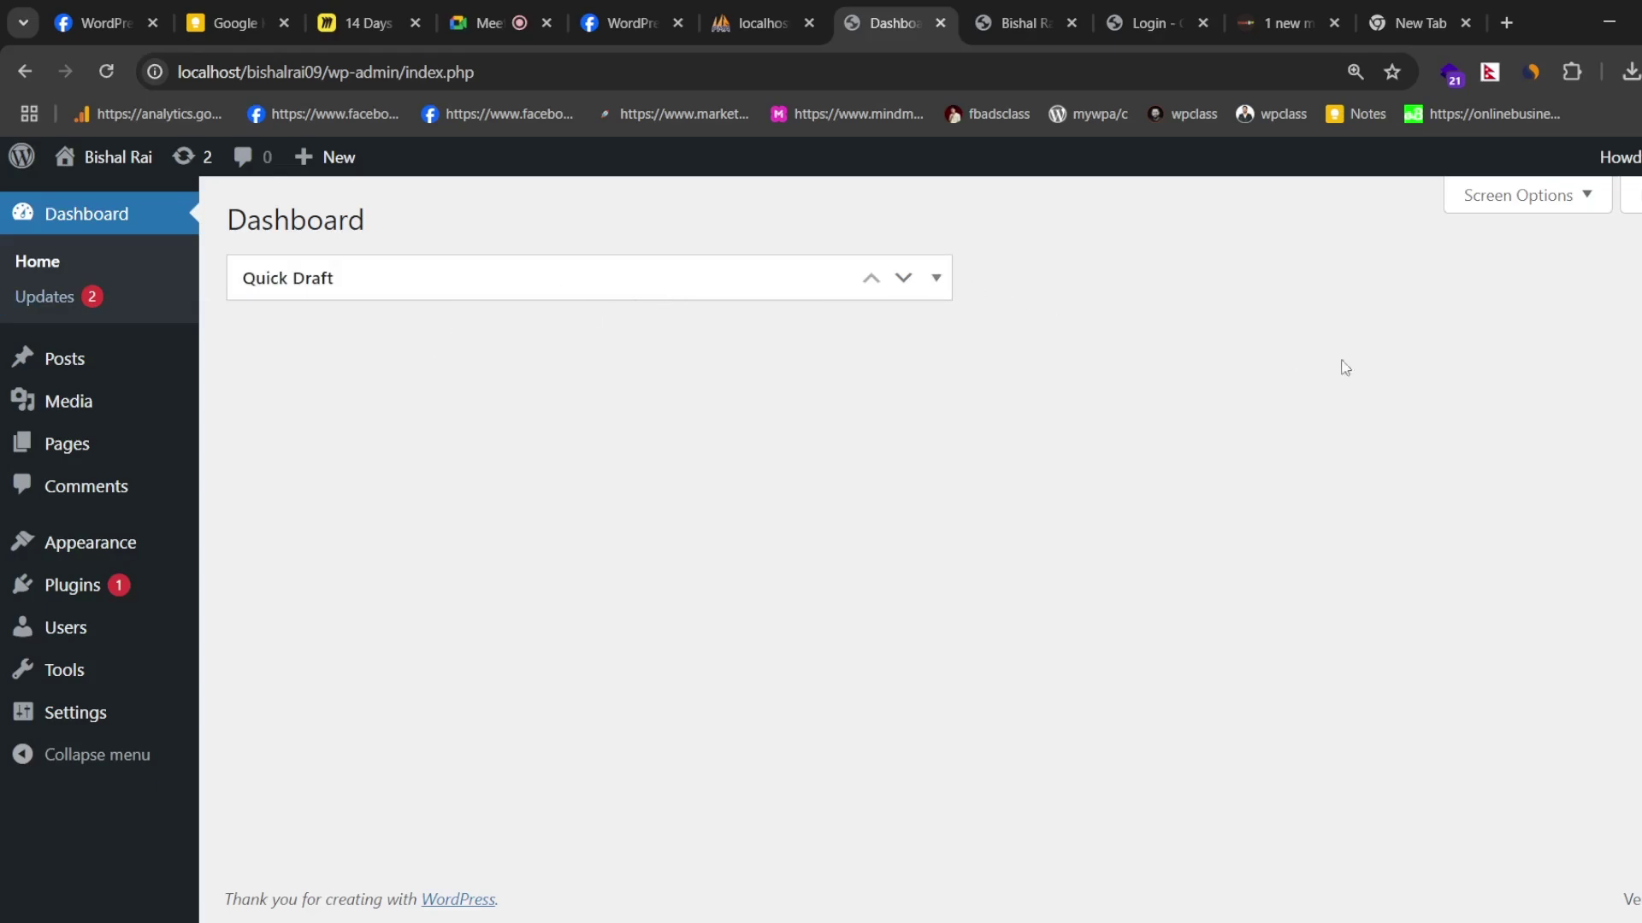
# - Open Dashboard Help and read its Navigation, Layout and Content topics
pyautogui.click(1628, 195)
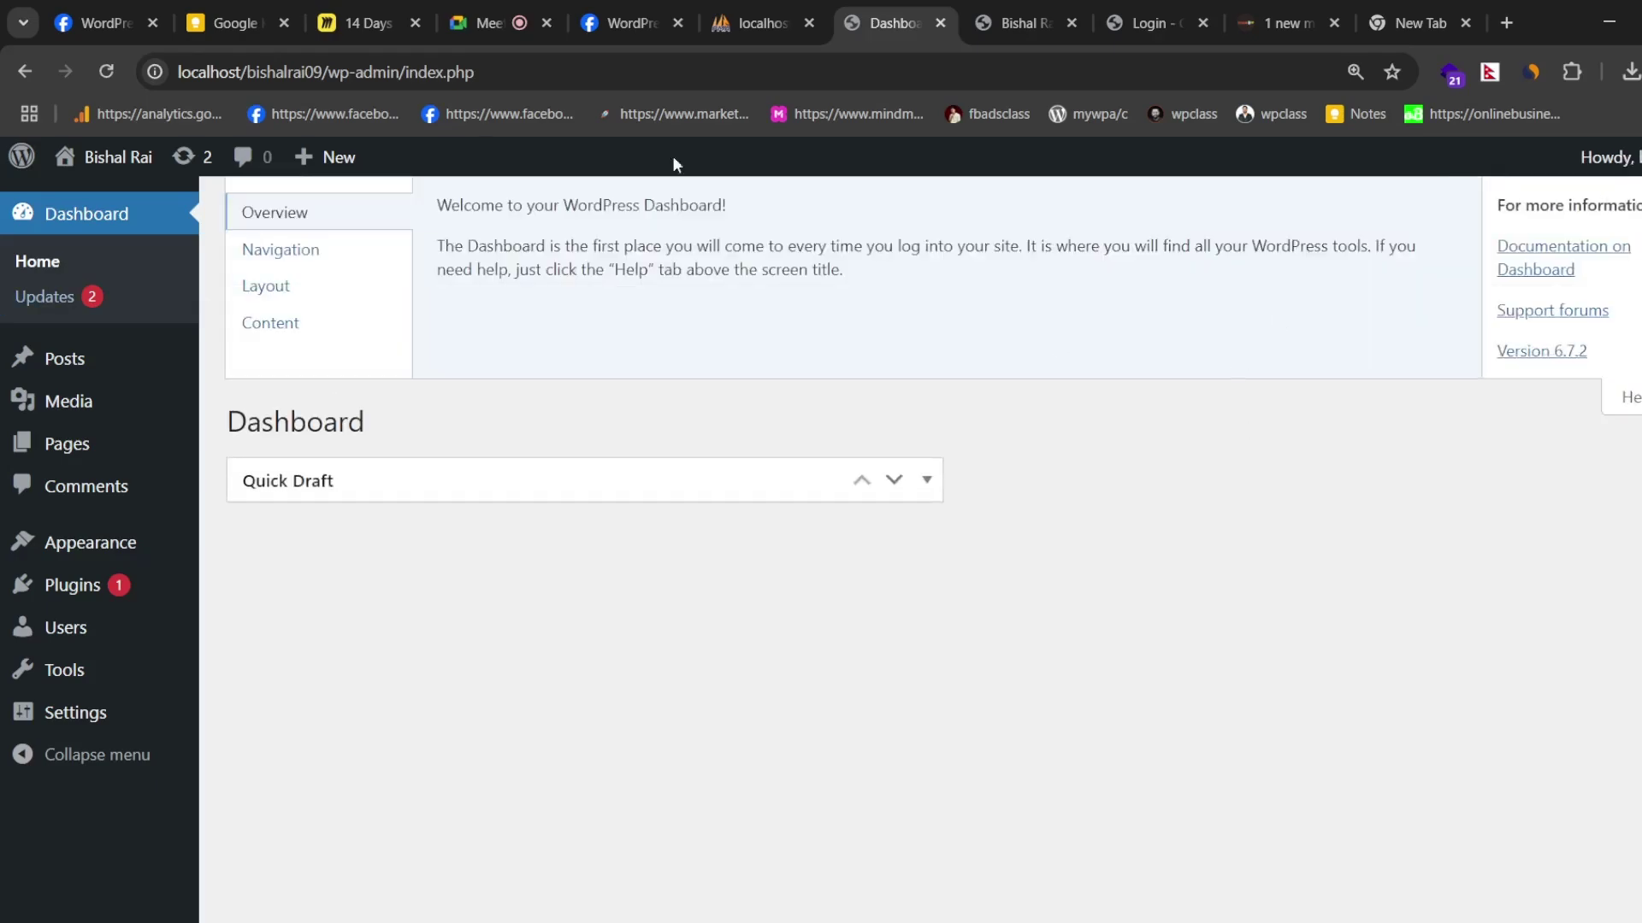
pyautogui.click(265, 251)
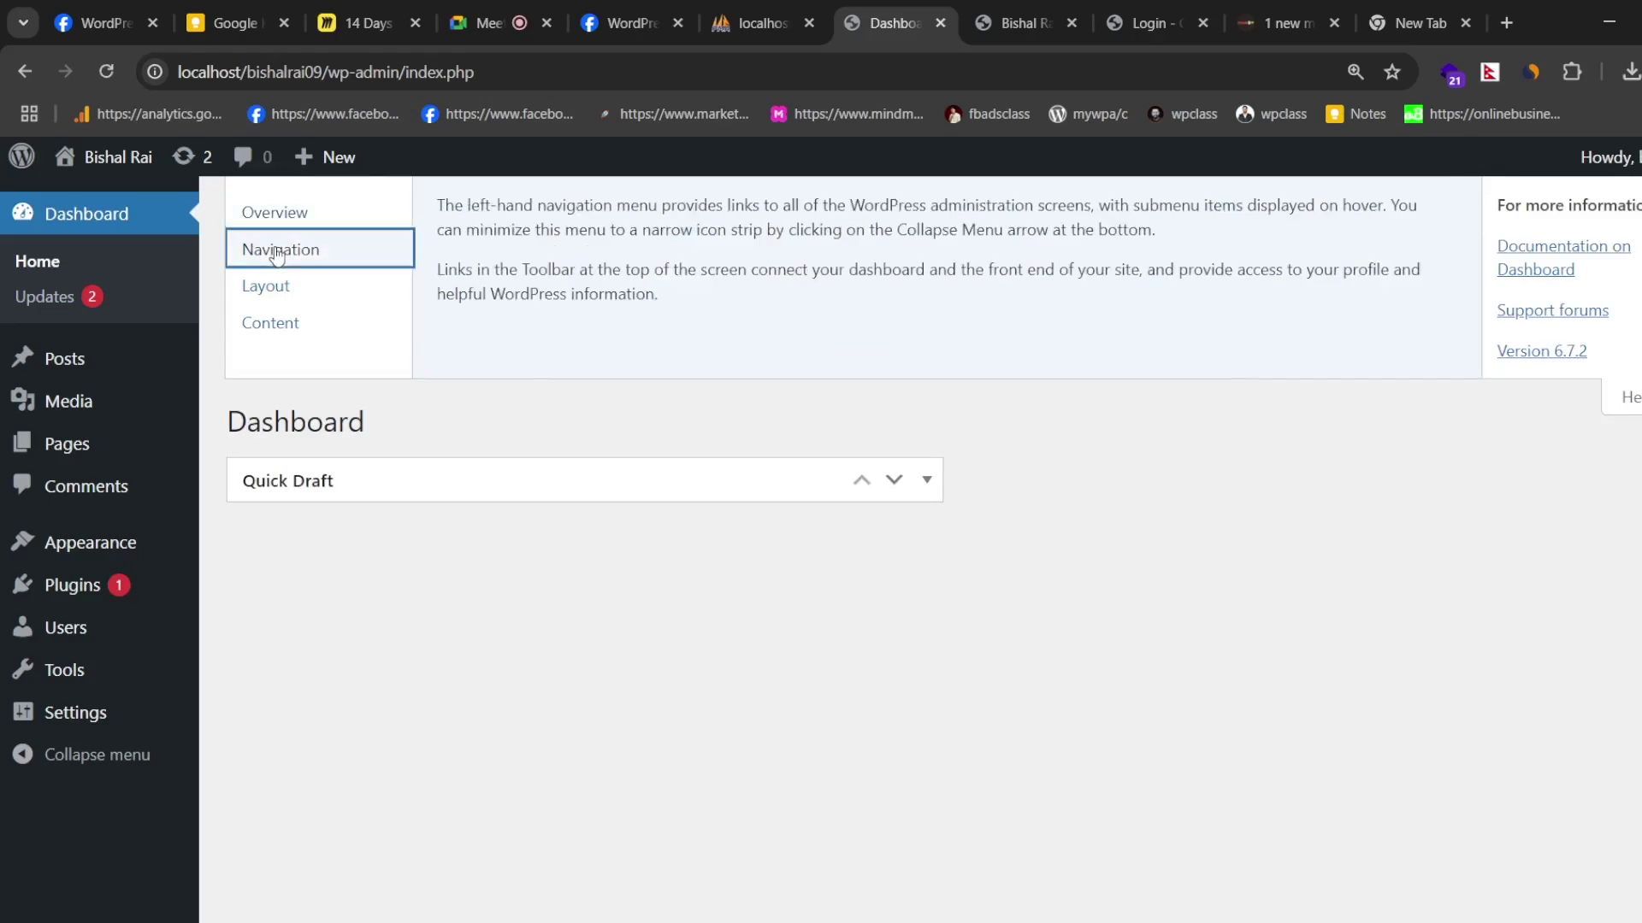
pyautogui.click(275, 291)
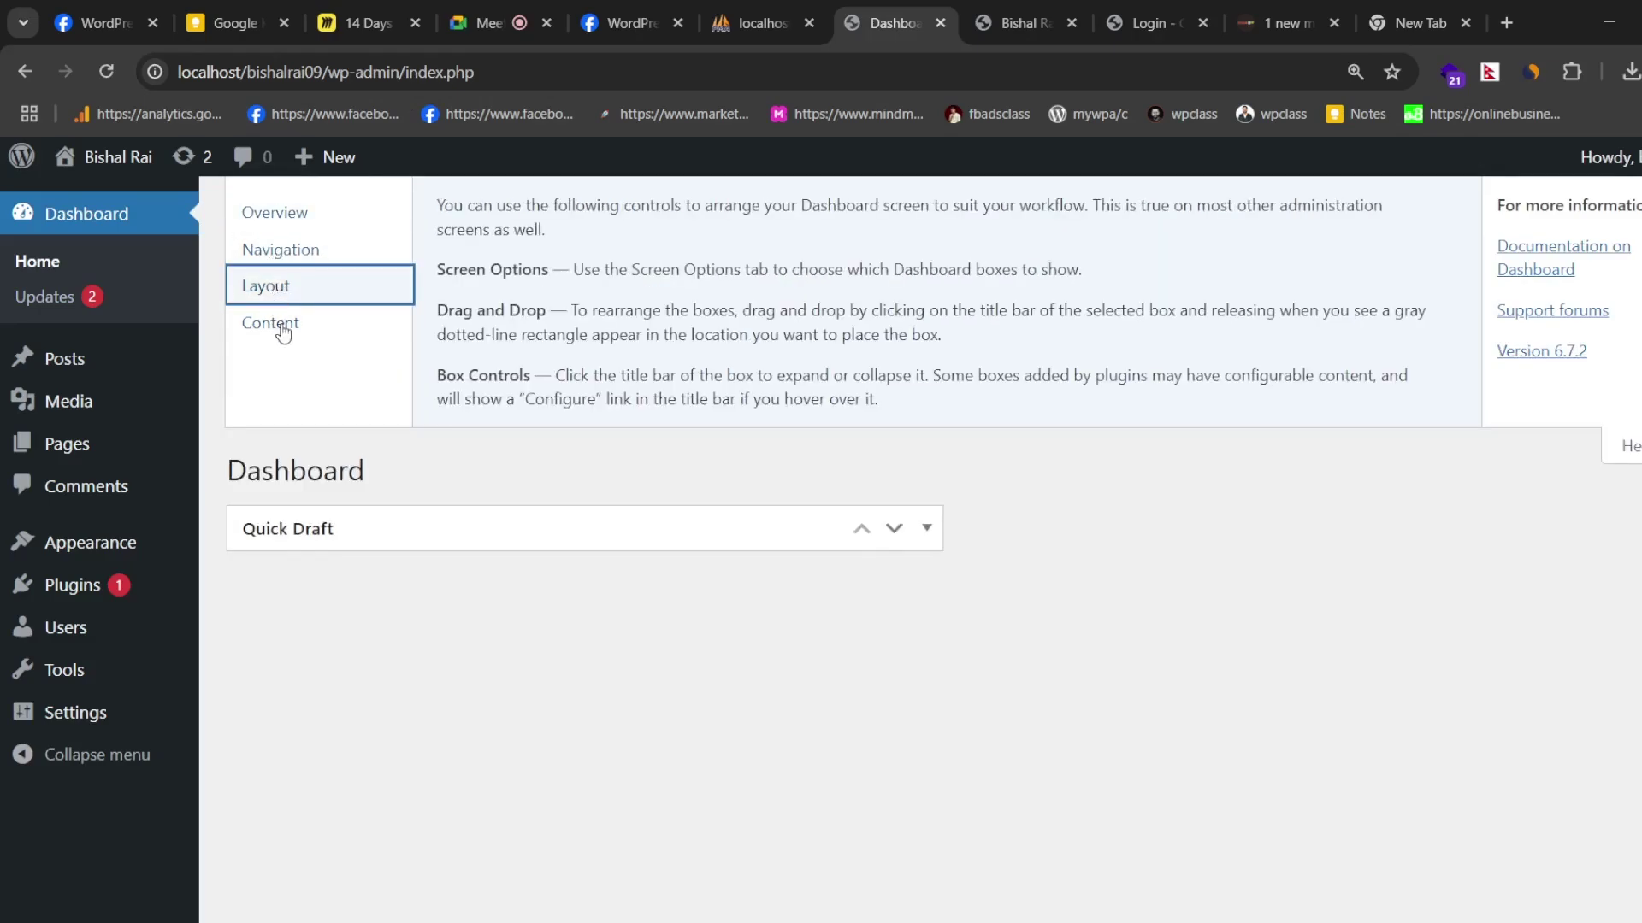
pyautogui.click(272, 323)
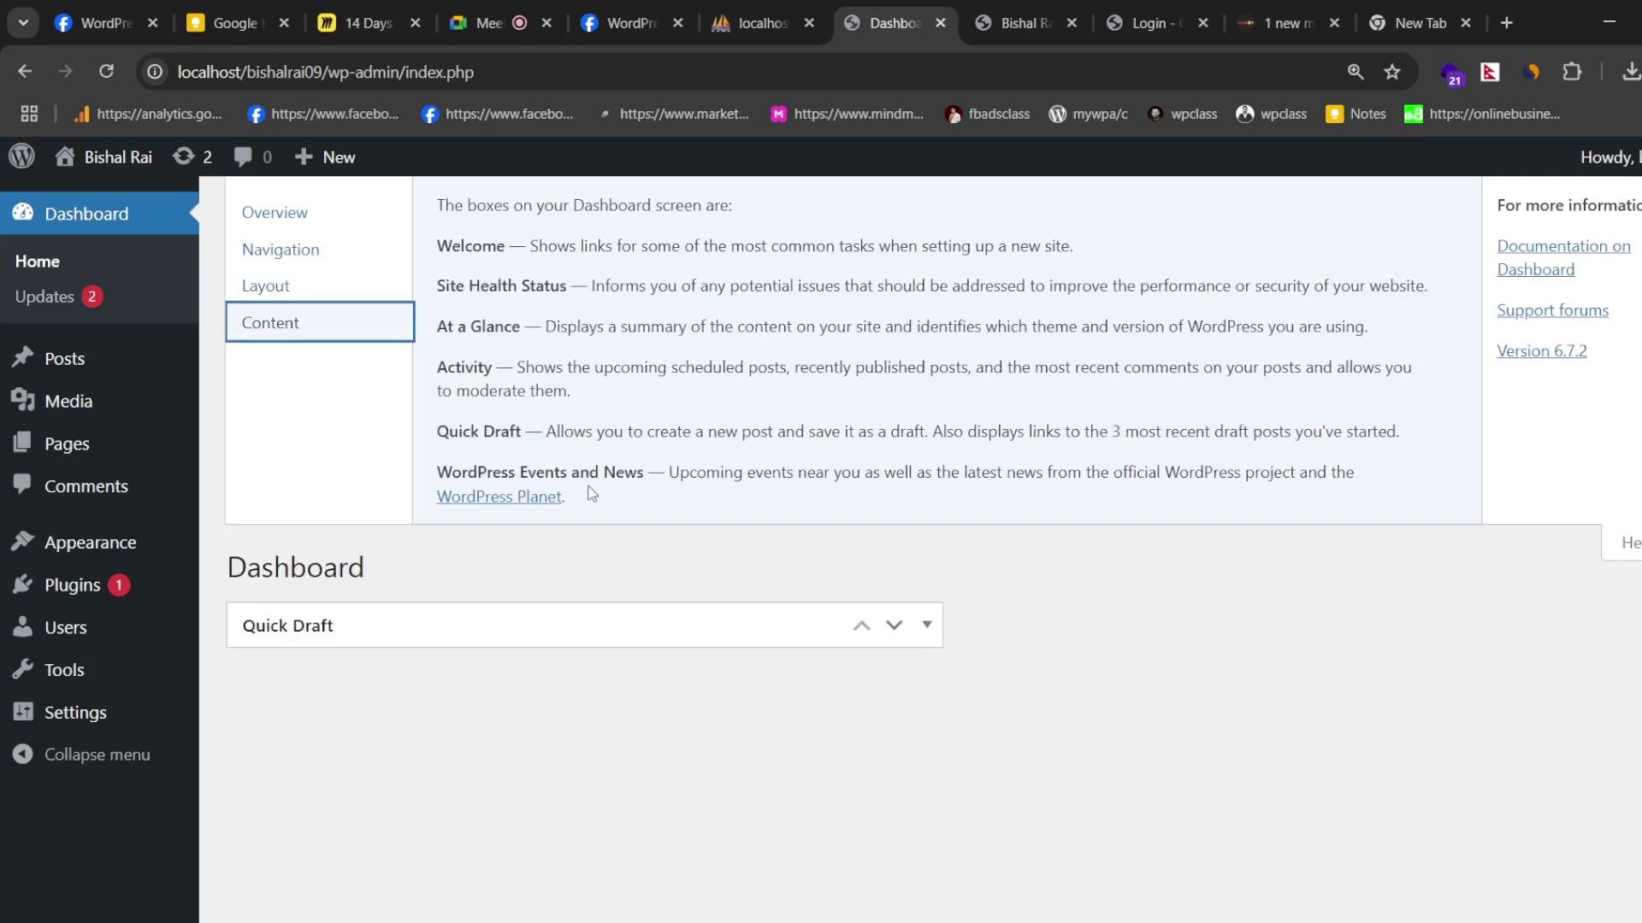
# - Open the WordPress.org Support Forums in a new tab, then close Help on the Dashboard
pyautogui.click(1535, 316)
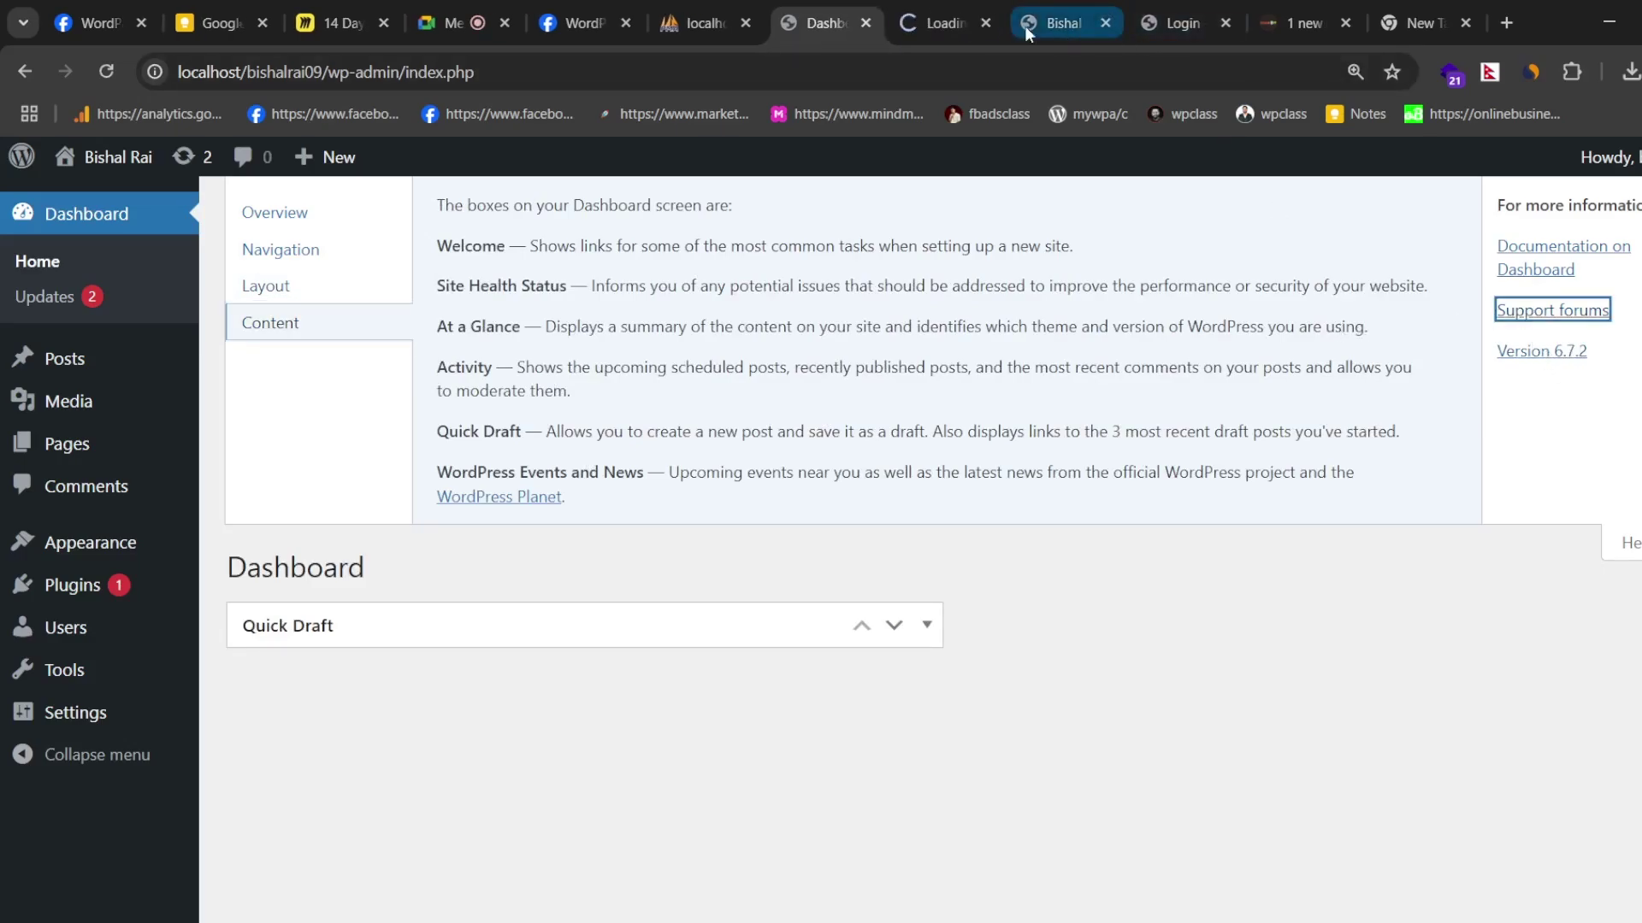
pyautogui.click(945, 23)
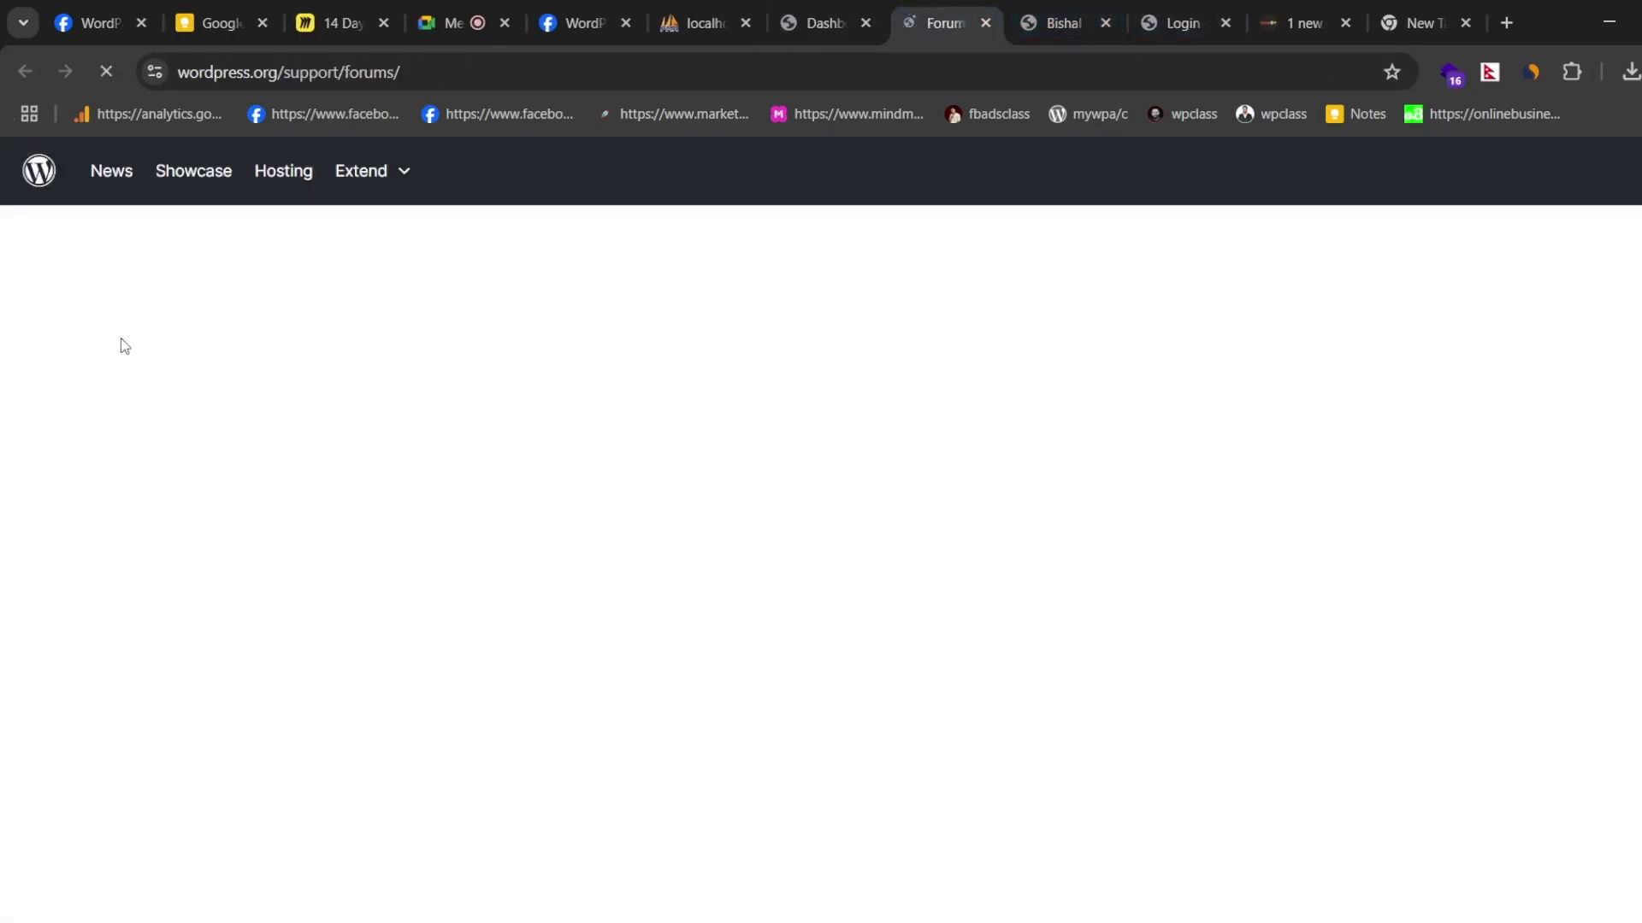
pyautogui.scroll(-3, 740, 451)
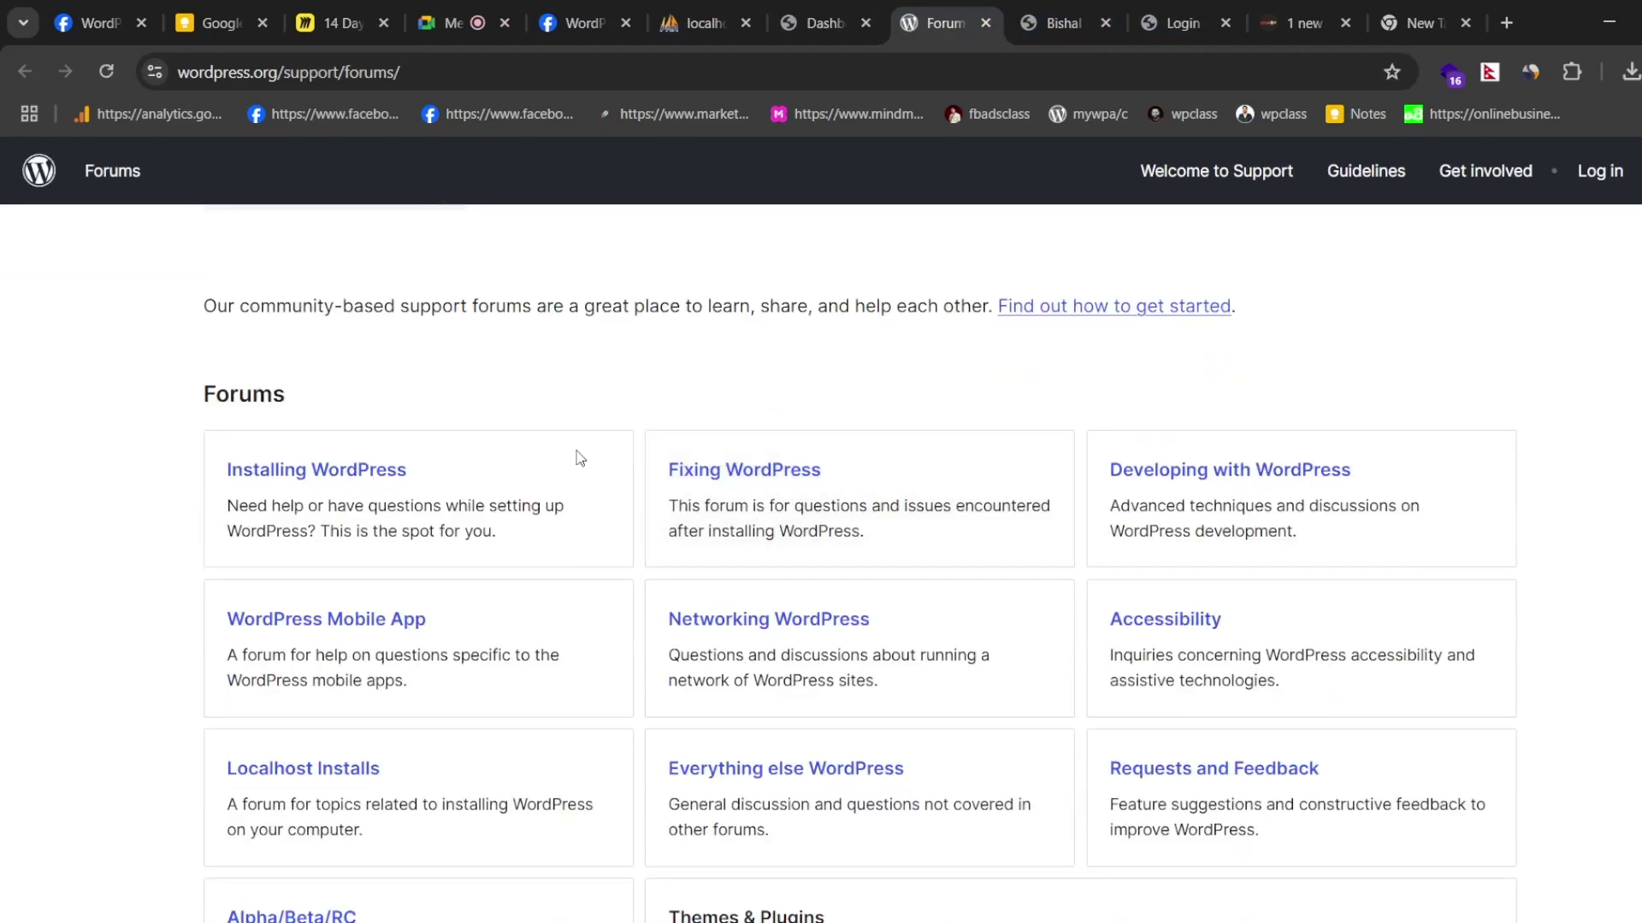
pyautogui.scroll(3, 1091, 410)
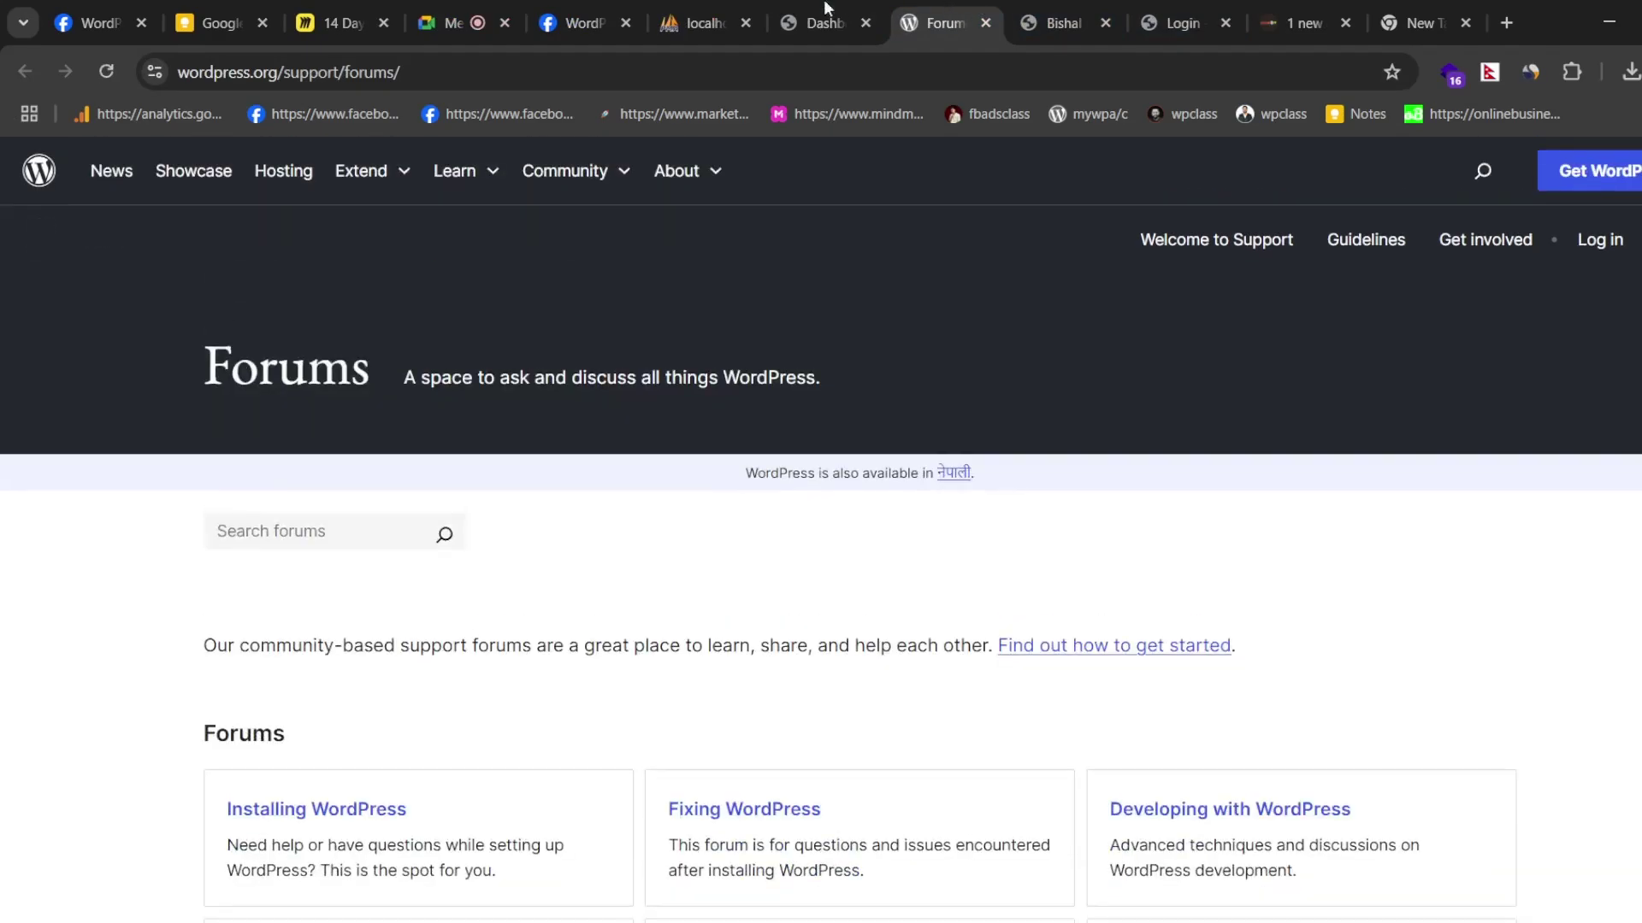
pyautogui.click(821, 17)
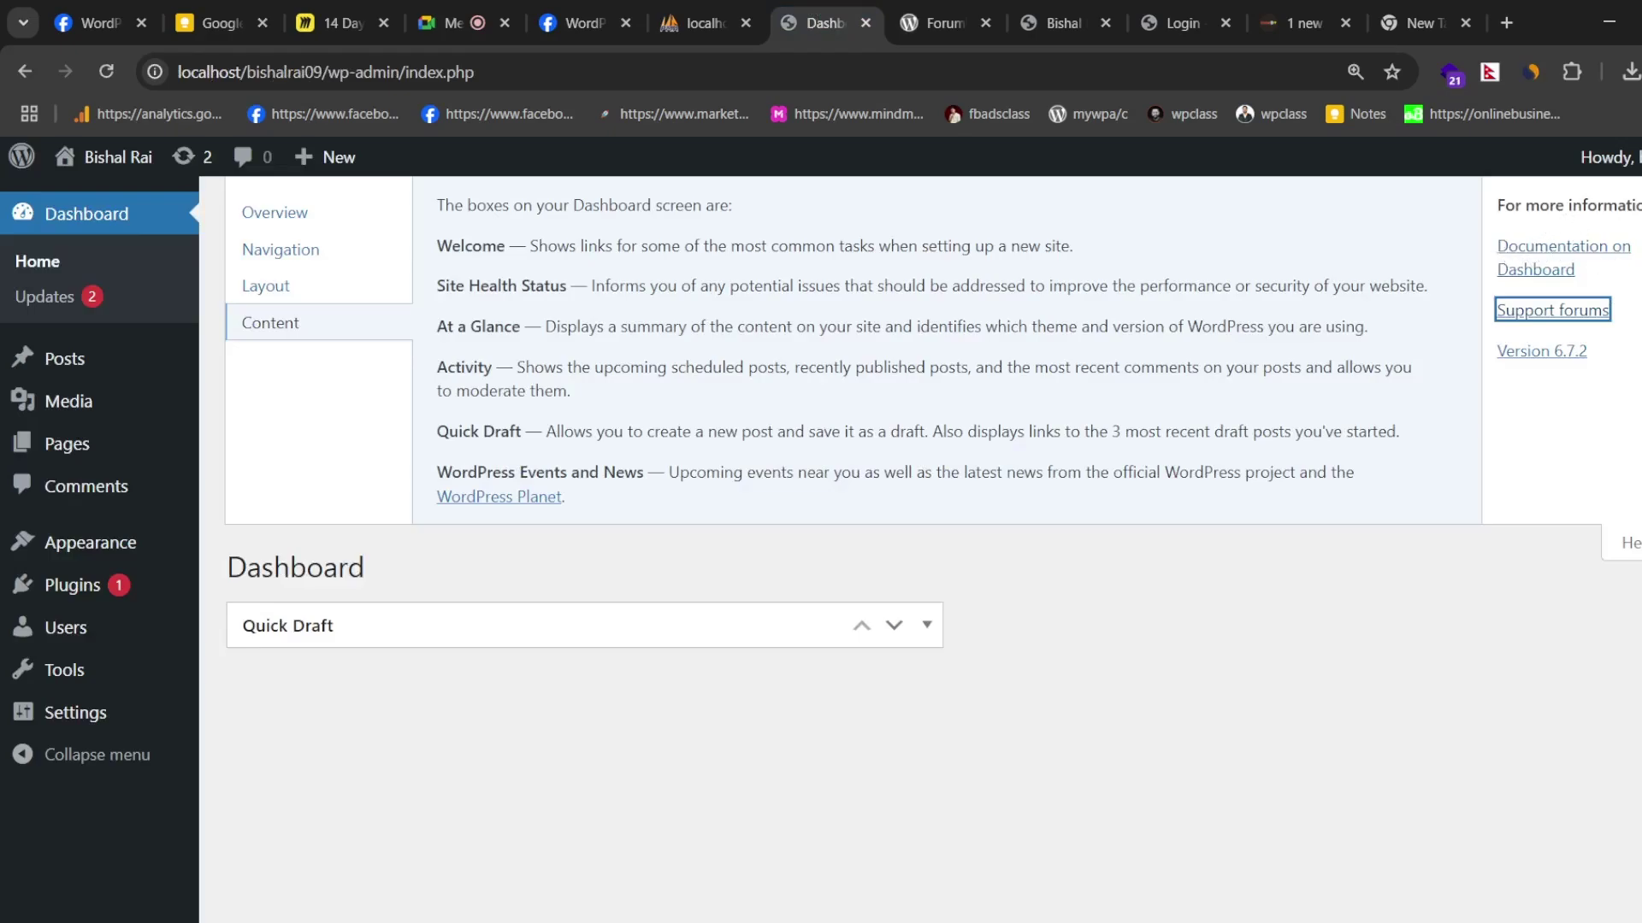
pyautogui.click(1624, 543)
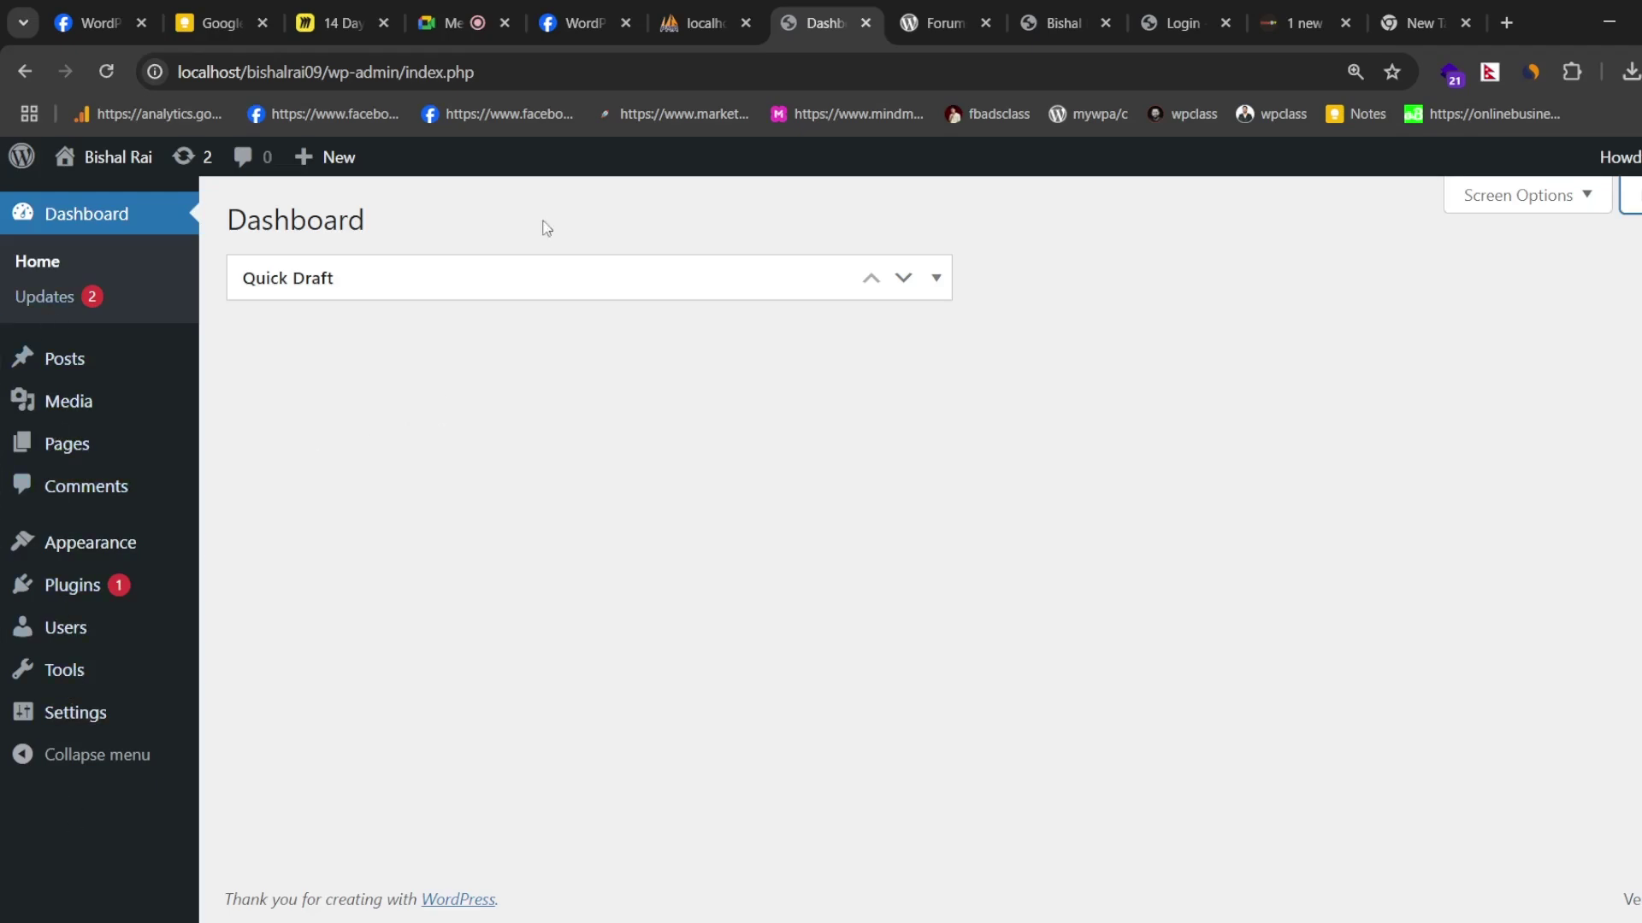
# - Highlight each Dashboard syllabus topic, from Your WordPress Dashboard through Setting up your home page
pyautogui.click(1262, 10)
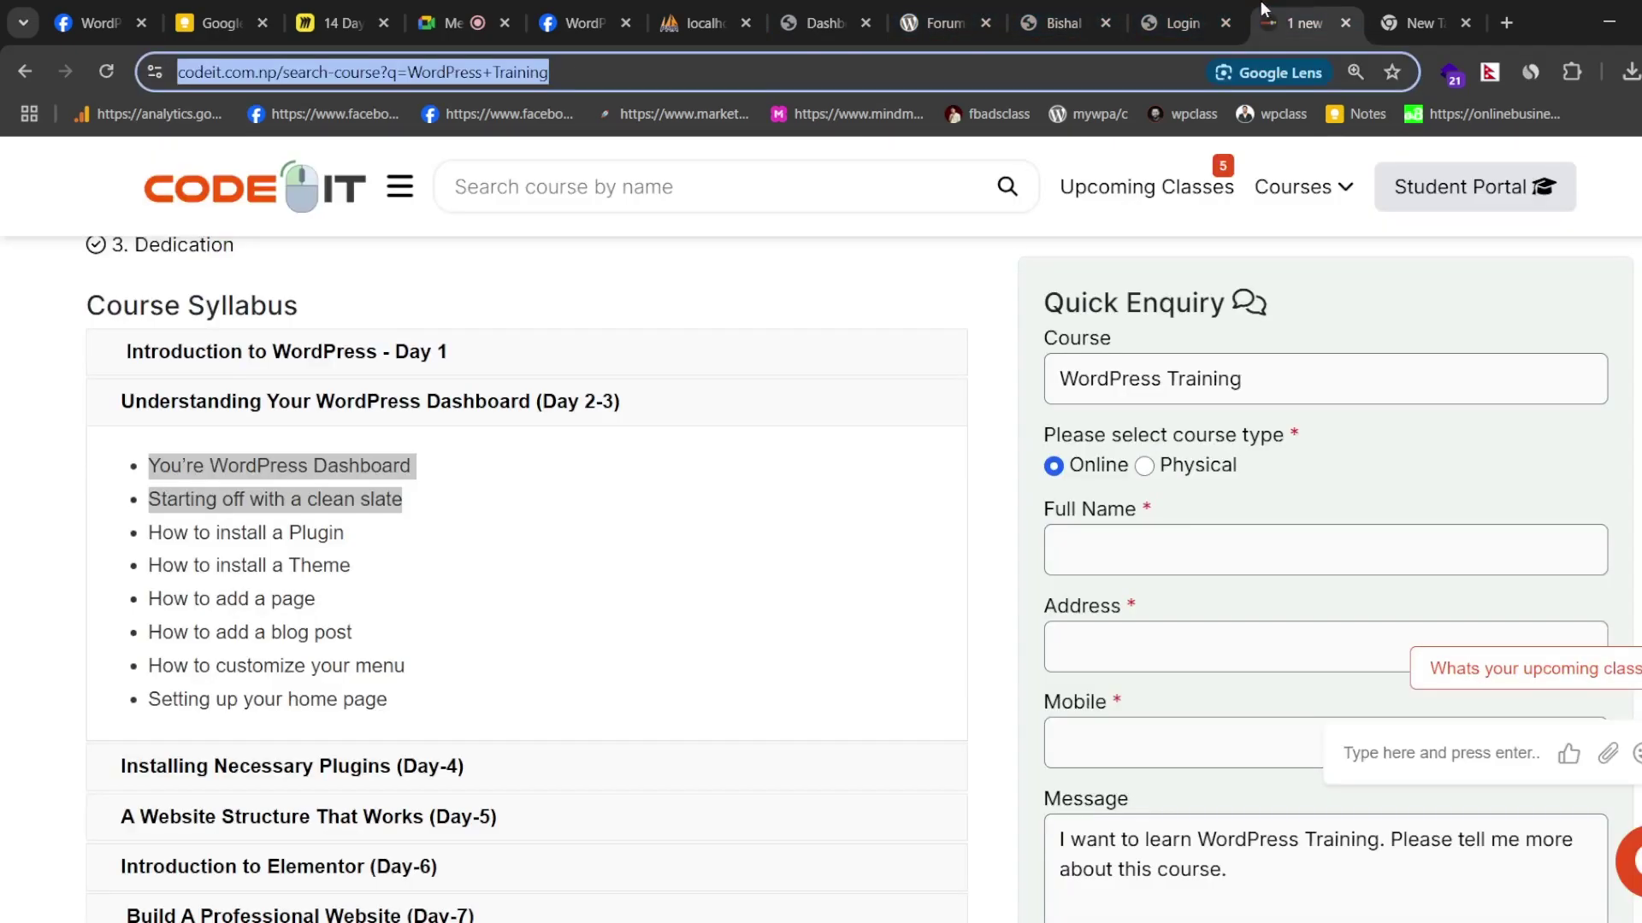
pyautogui.moveTo(409, 500); pyautogui.dragTo(44, 505)
pyautogui.tripleClick(217, 467)
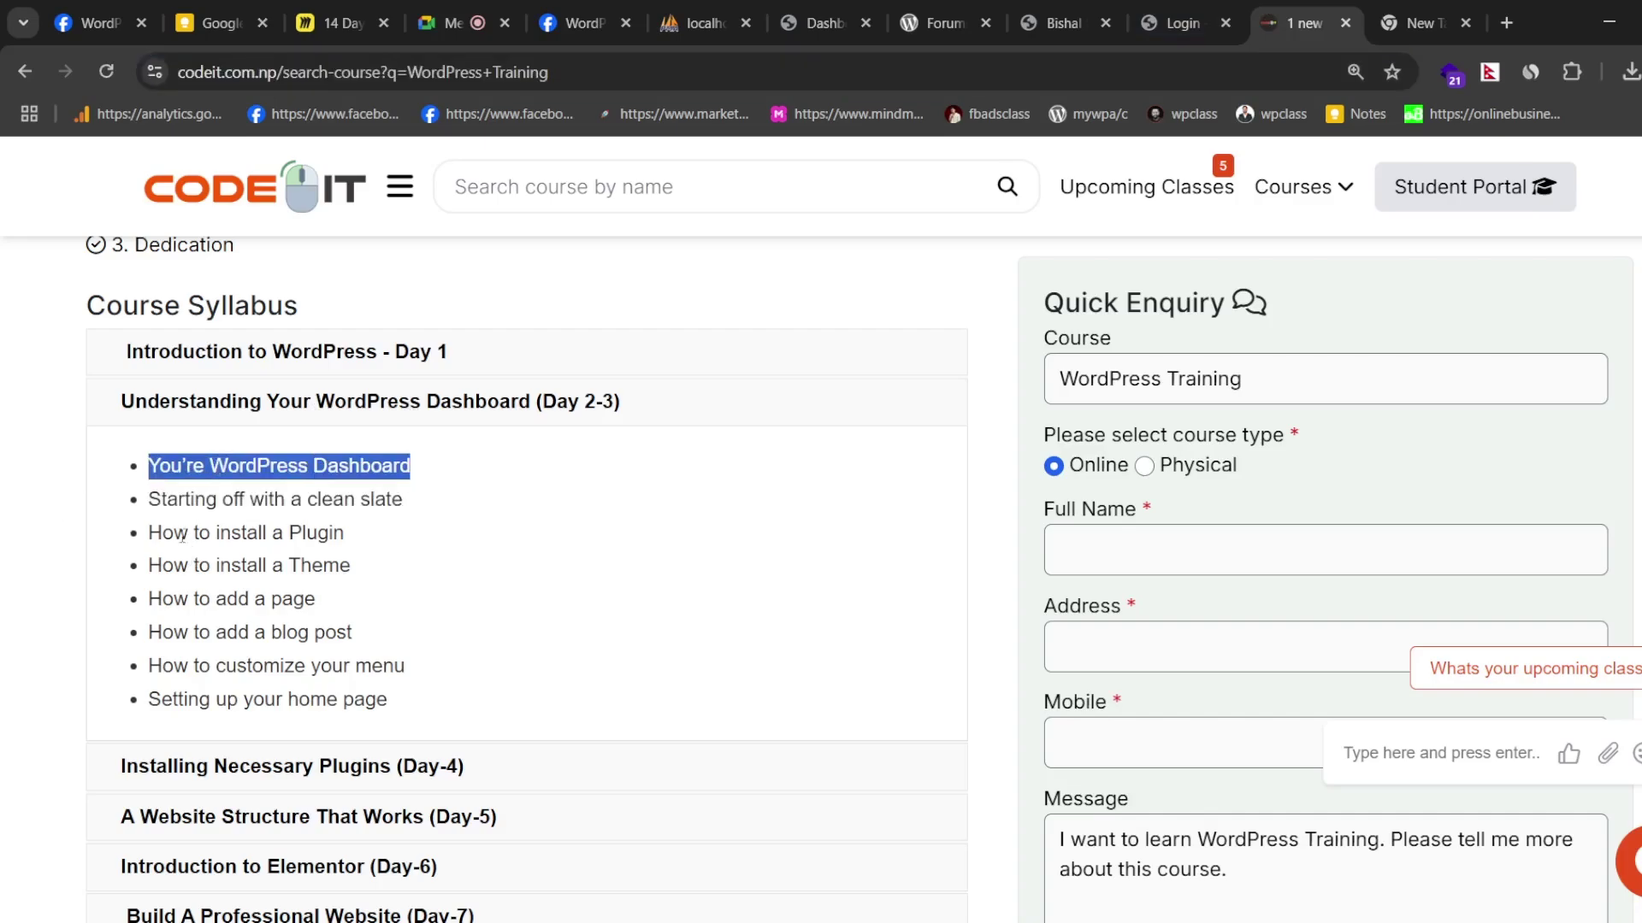
pyautogui.moveTo(149, 532); pyautogui.dragTo(404, 543)
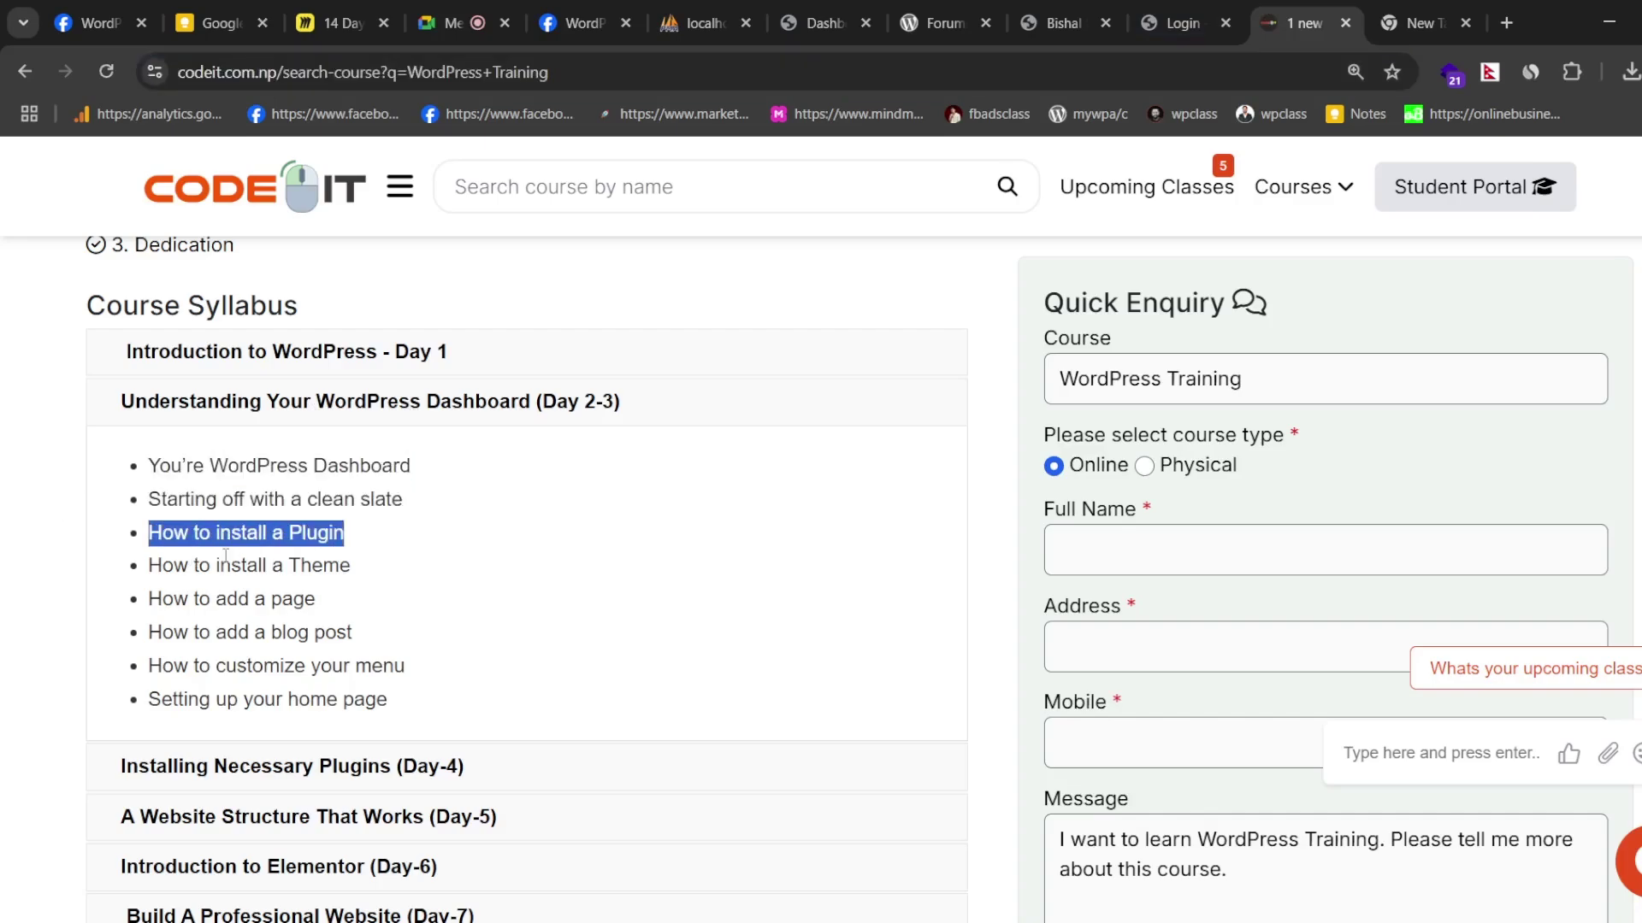
pyautogui.moveTo(150, 566); pyautogui.dragTo(436, 580)
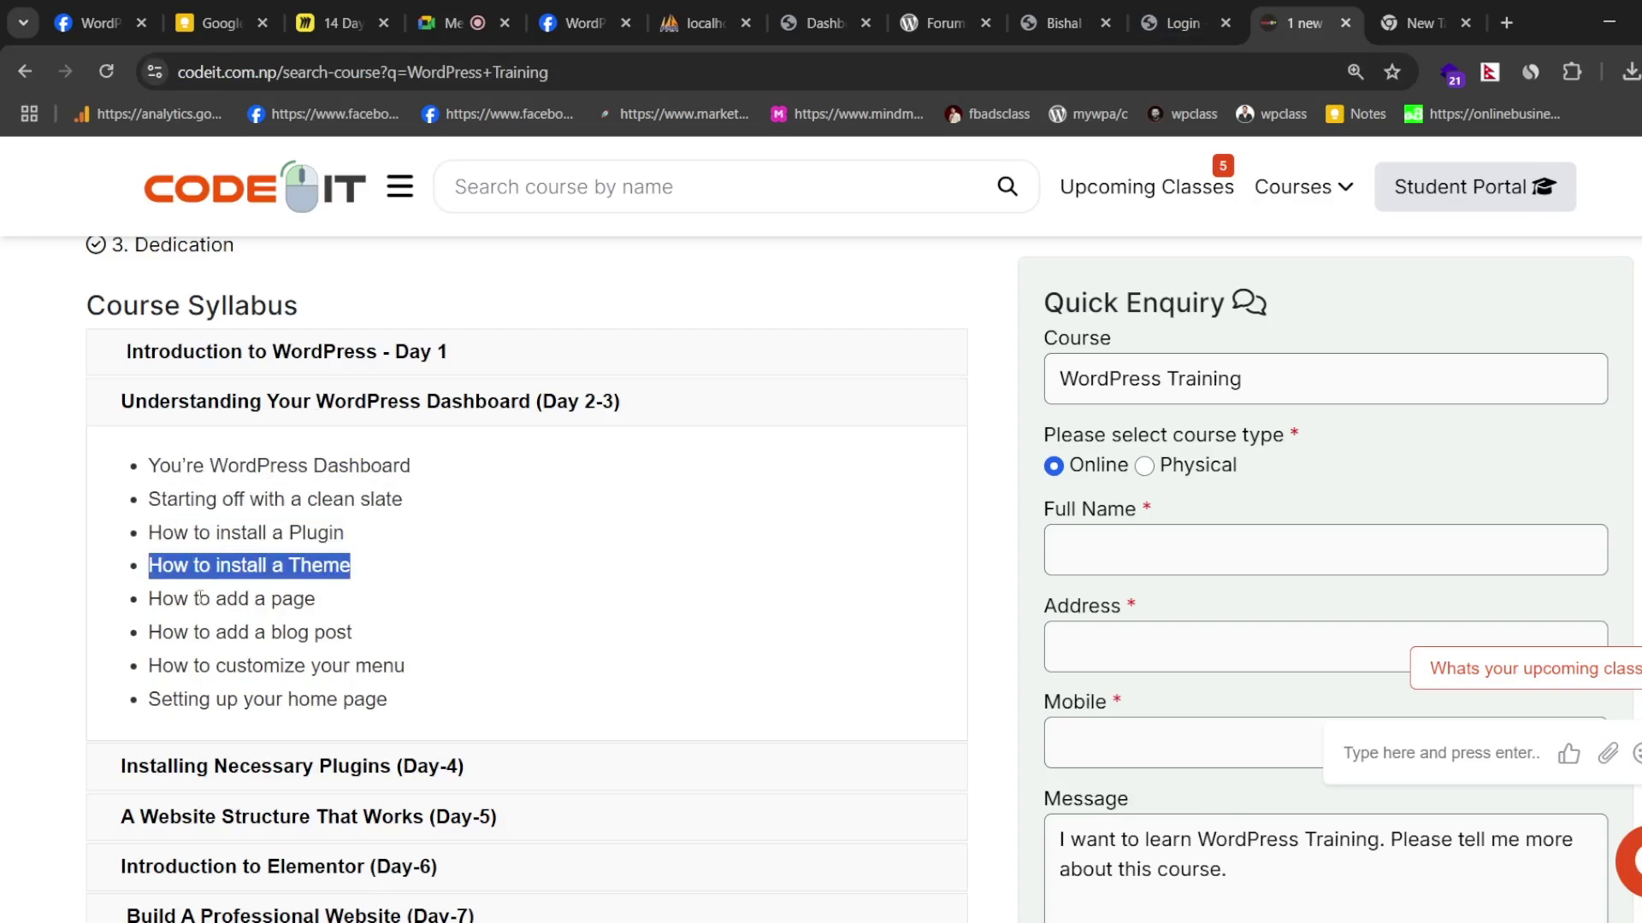
pyautogui.moveTo(150, 599); pyautogui.dragTo(494, 610)
pyautogui.moveTo(150, 632); pyautogui.dragTo(473, 633)
pyautogui.moveTo(151, 666); pyautogui.dragTo(548, 654)
pyautogui.moveTo(160, 700); pyautogui.dragTo(531, 721)
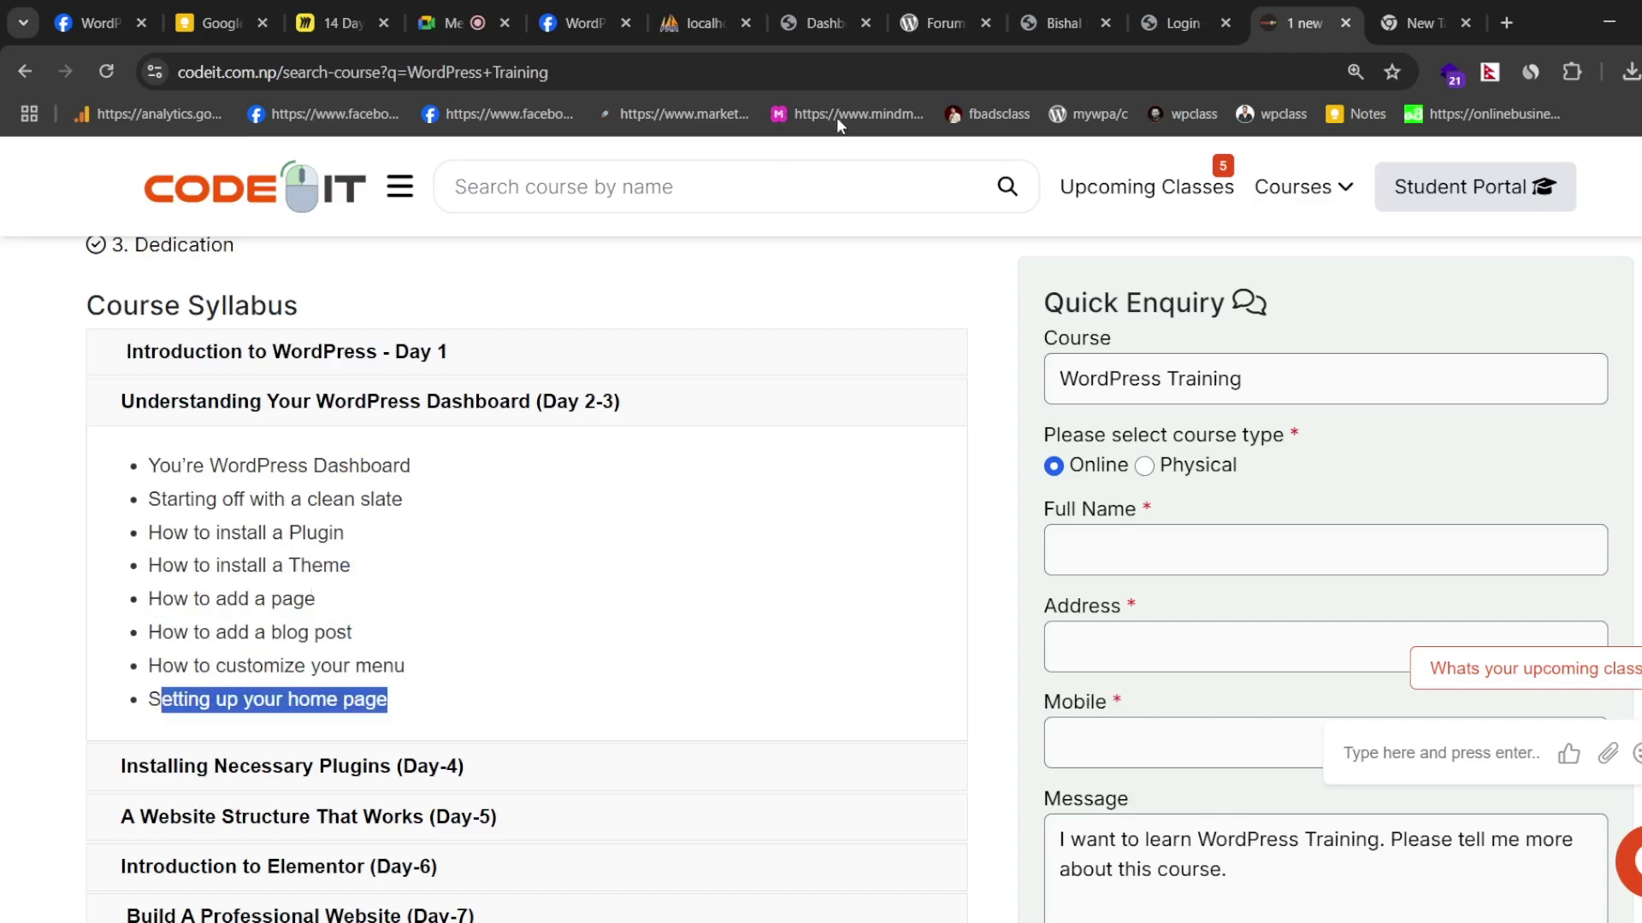
pyautogui.click(835, 9)
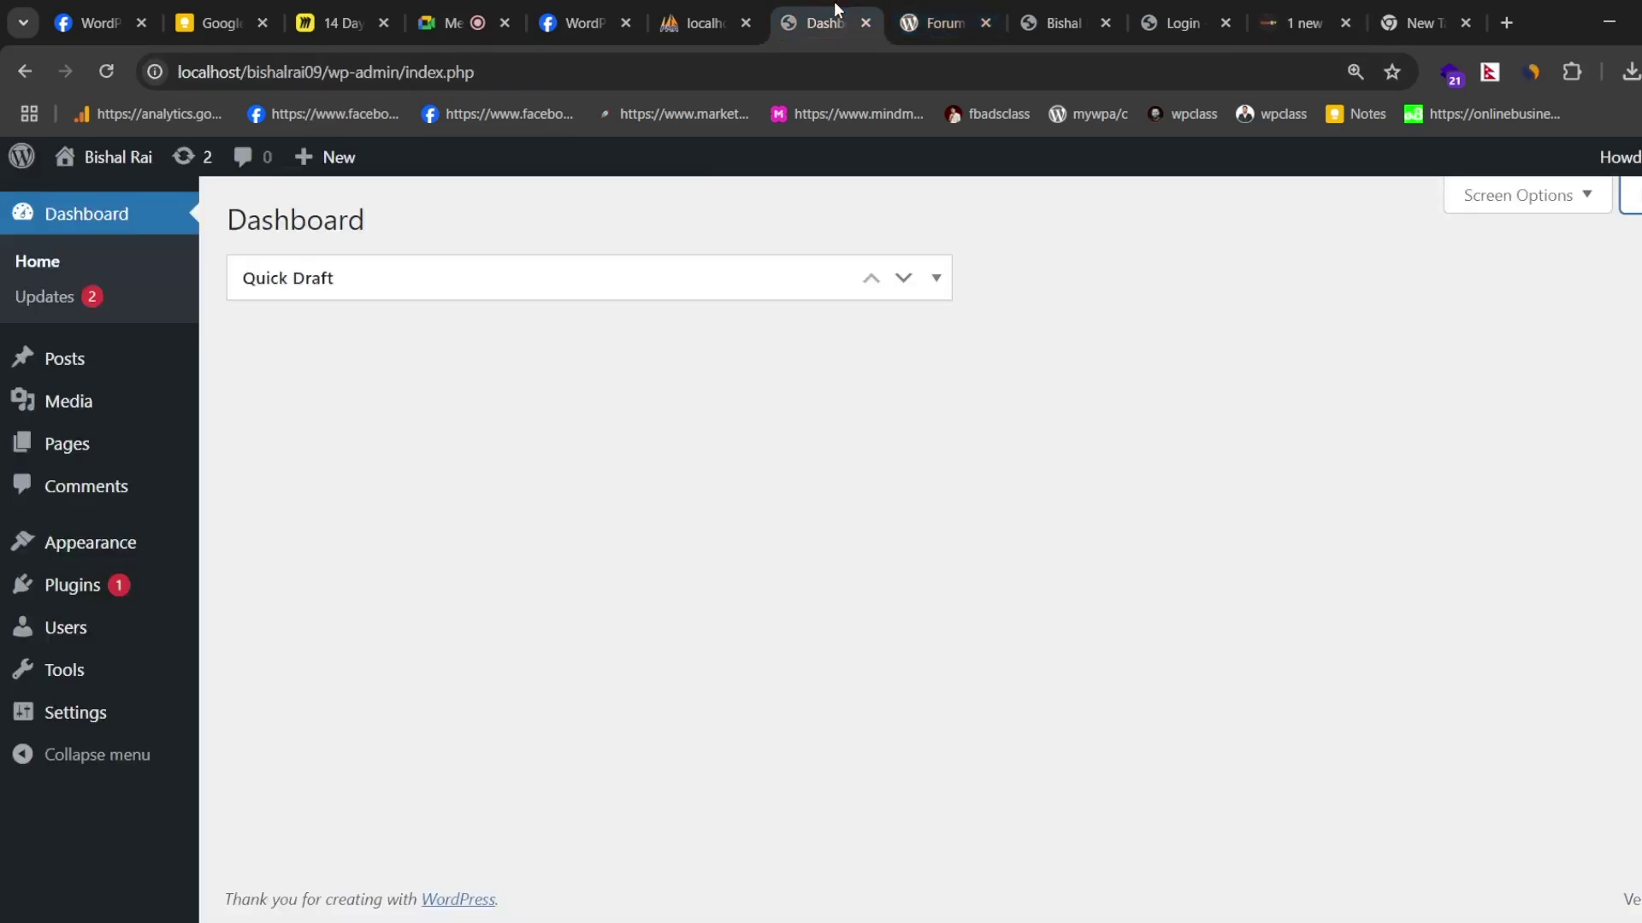
pyautogui.click(931, 15)
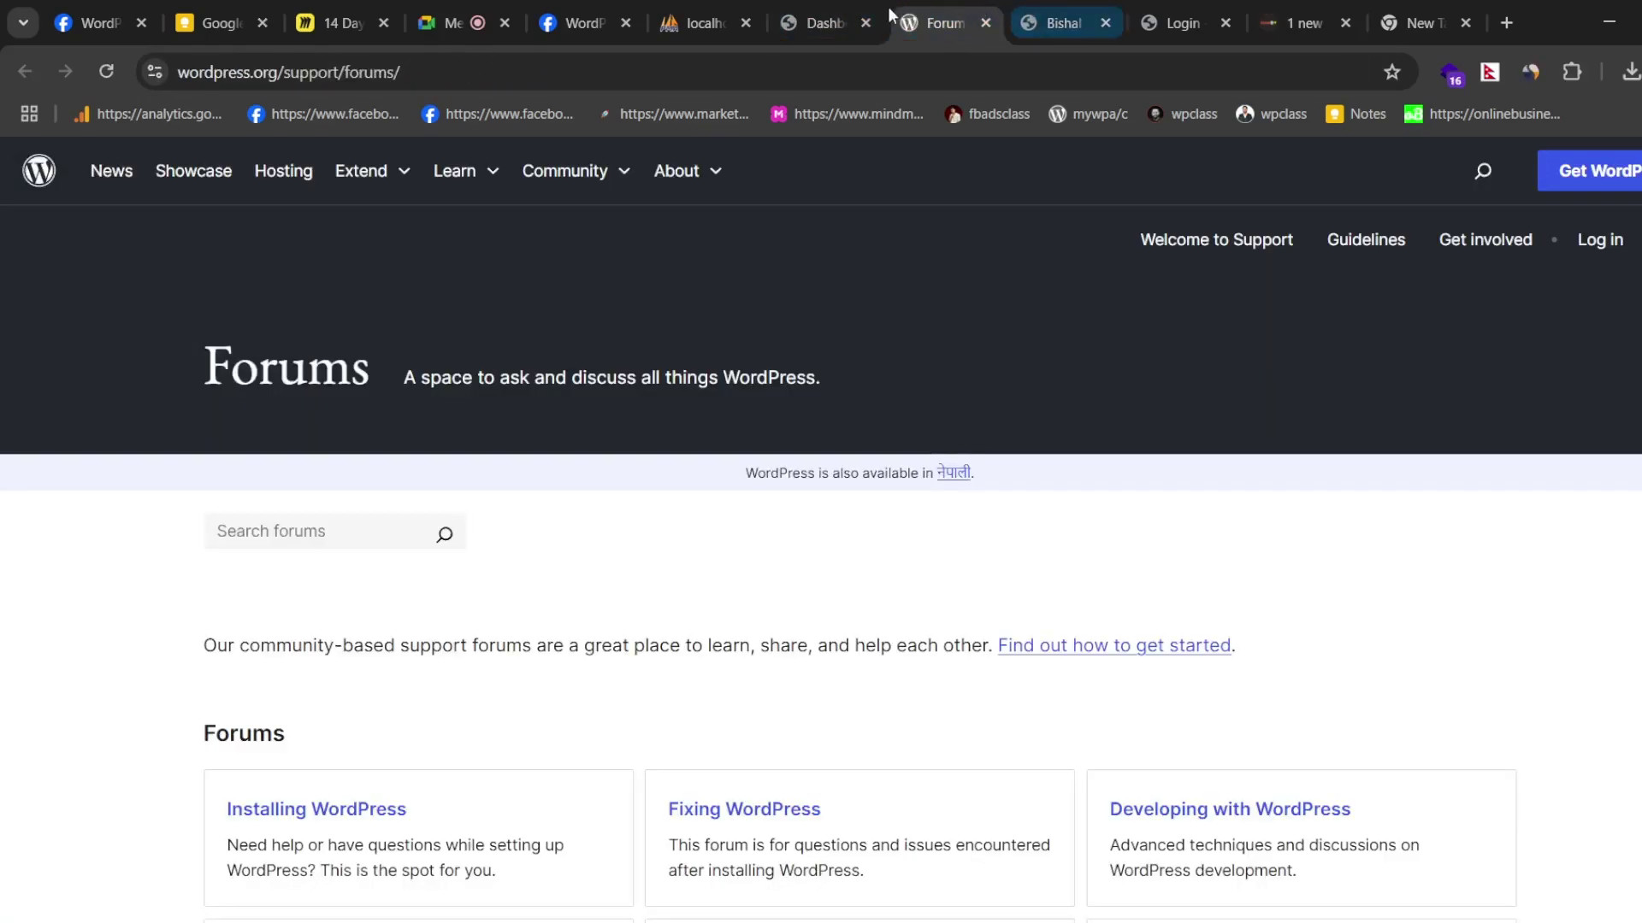
pyautogui.click(1127, 12)
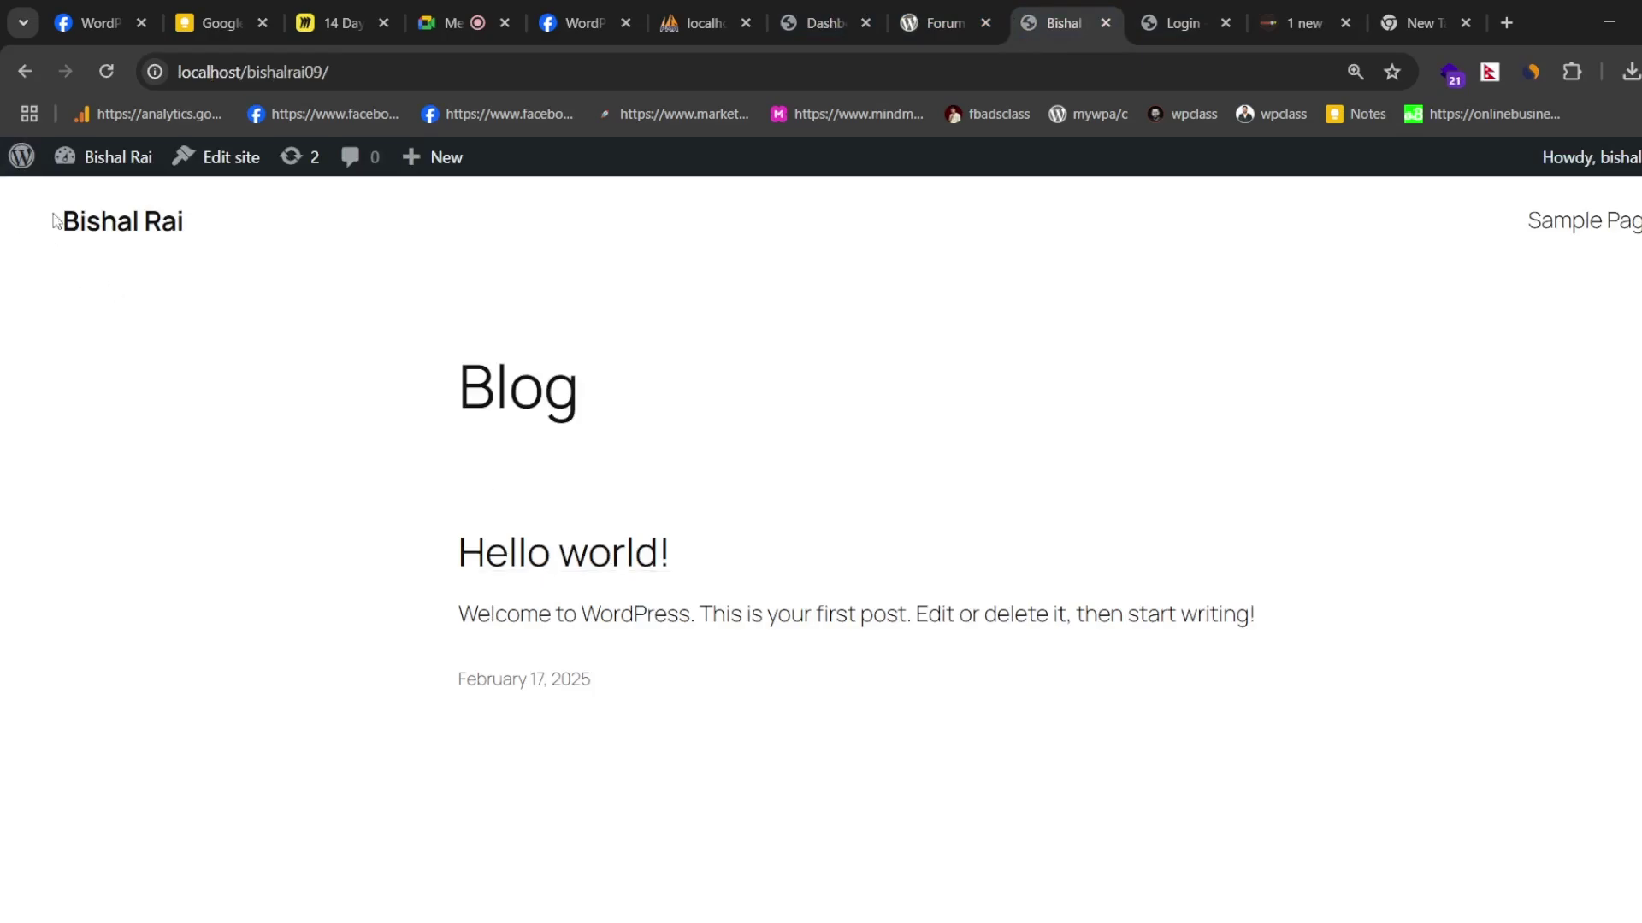
pyautogui.click(139, 224)
pyautogui.scroll(-5, 829, 470)
pyautogui.scroll(5, 982, 557)
pyautogui.scroll(-5, 983, 436)
pyautogui.scroll(5, 912, 473)
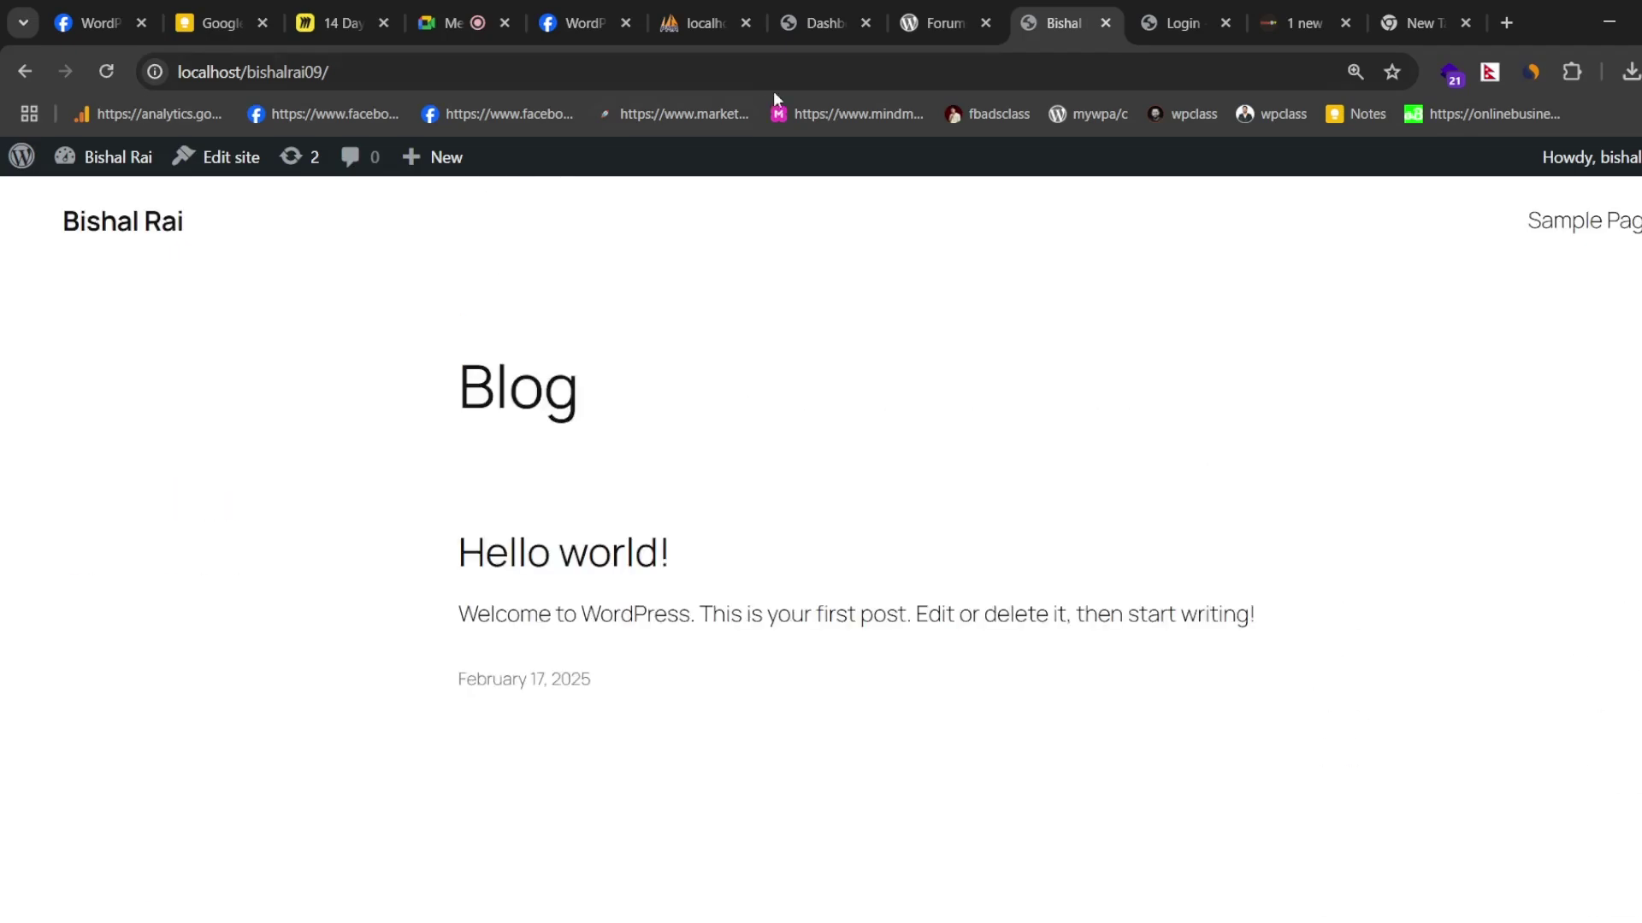
pyautogui.click(935, 14)
pyautogui.click(785, 18)
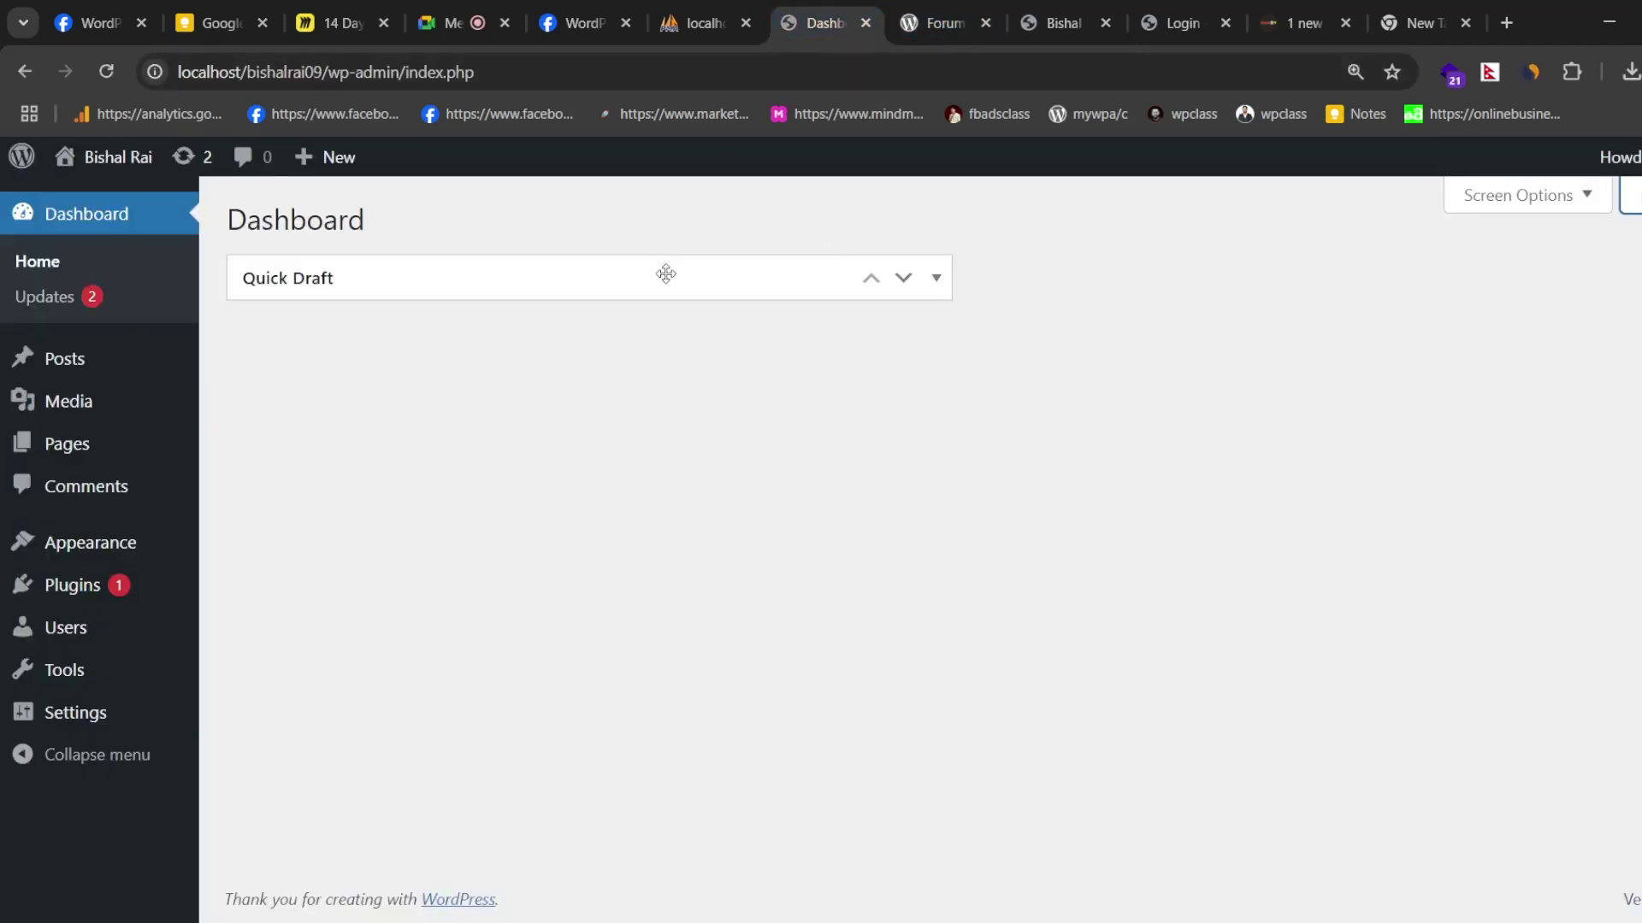
pyautogui.moveTo(663, 271); pyautogui.dragTo(665, 330)
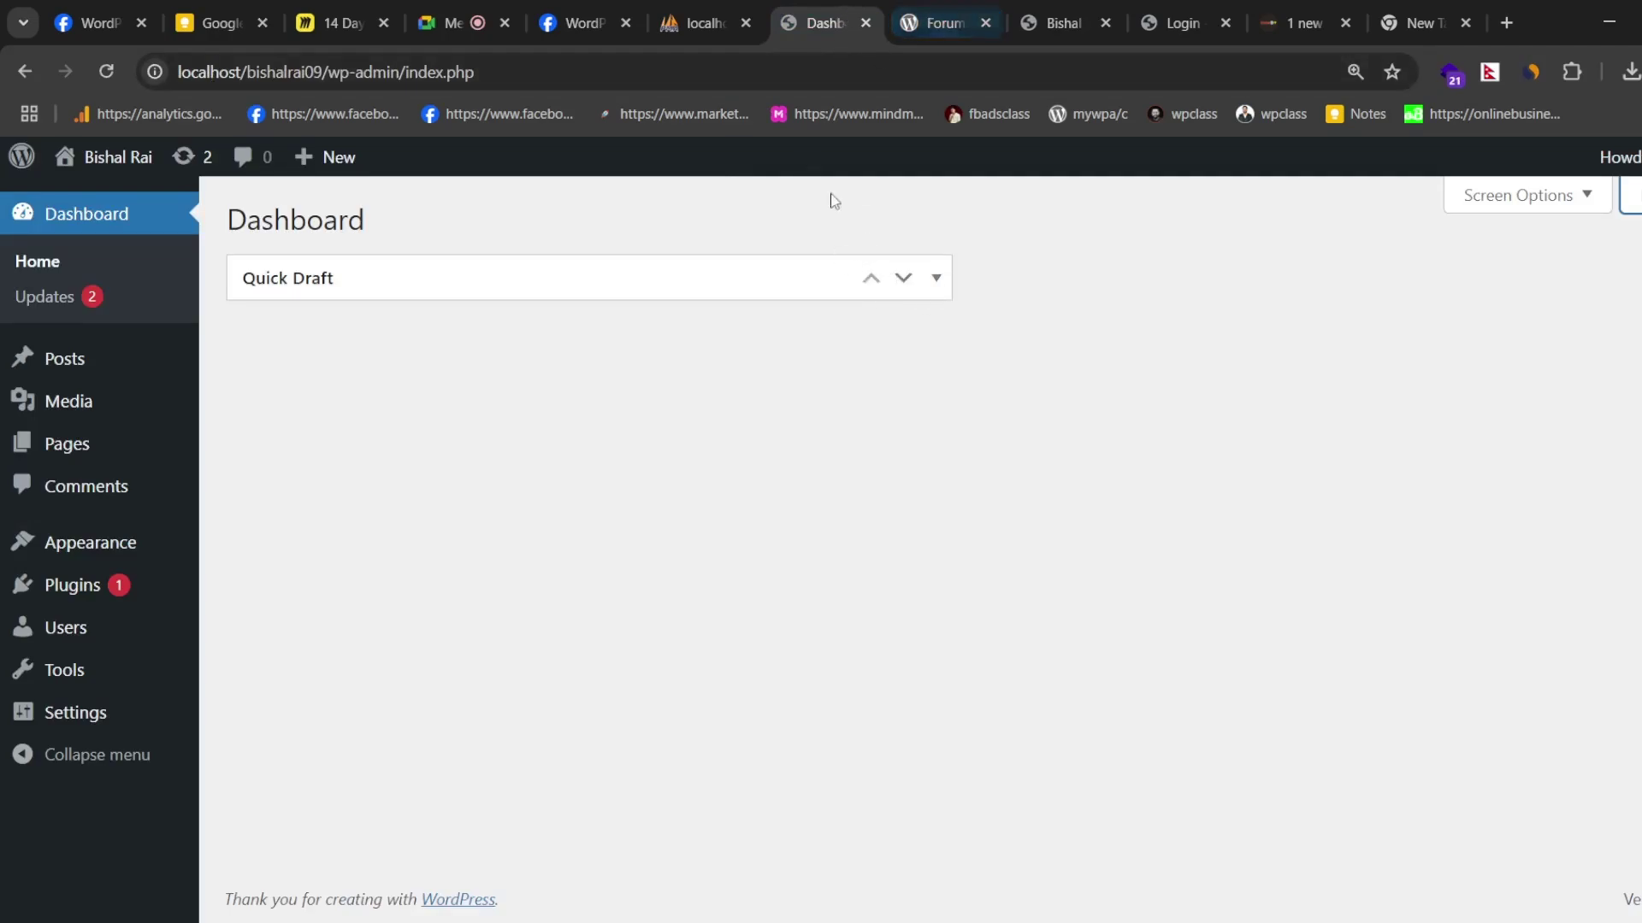
pyautogui.click(699, 23)
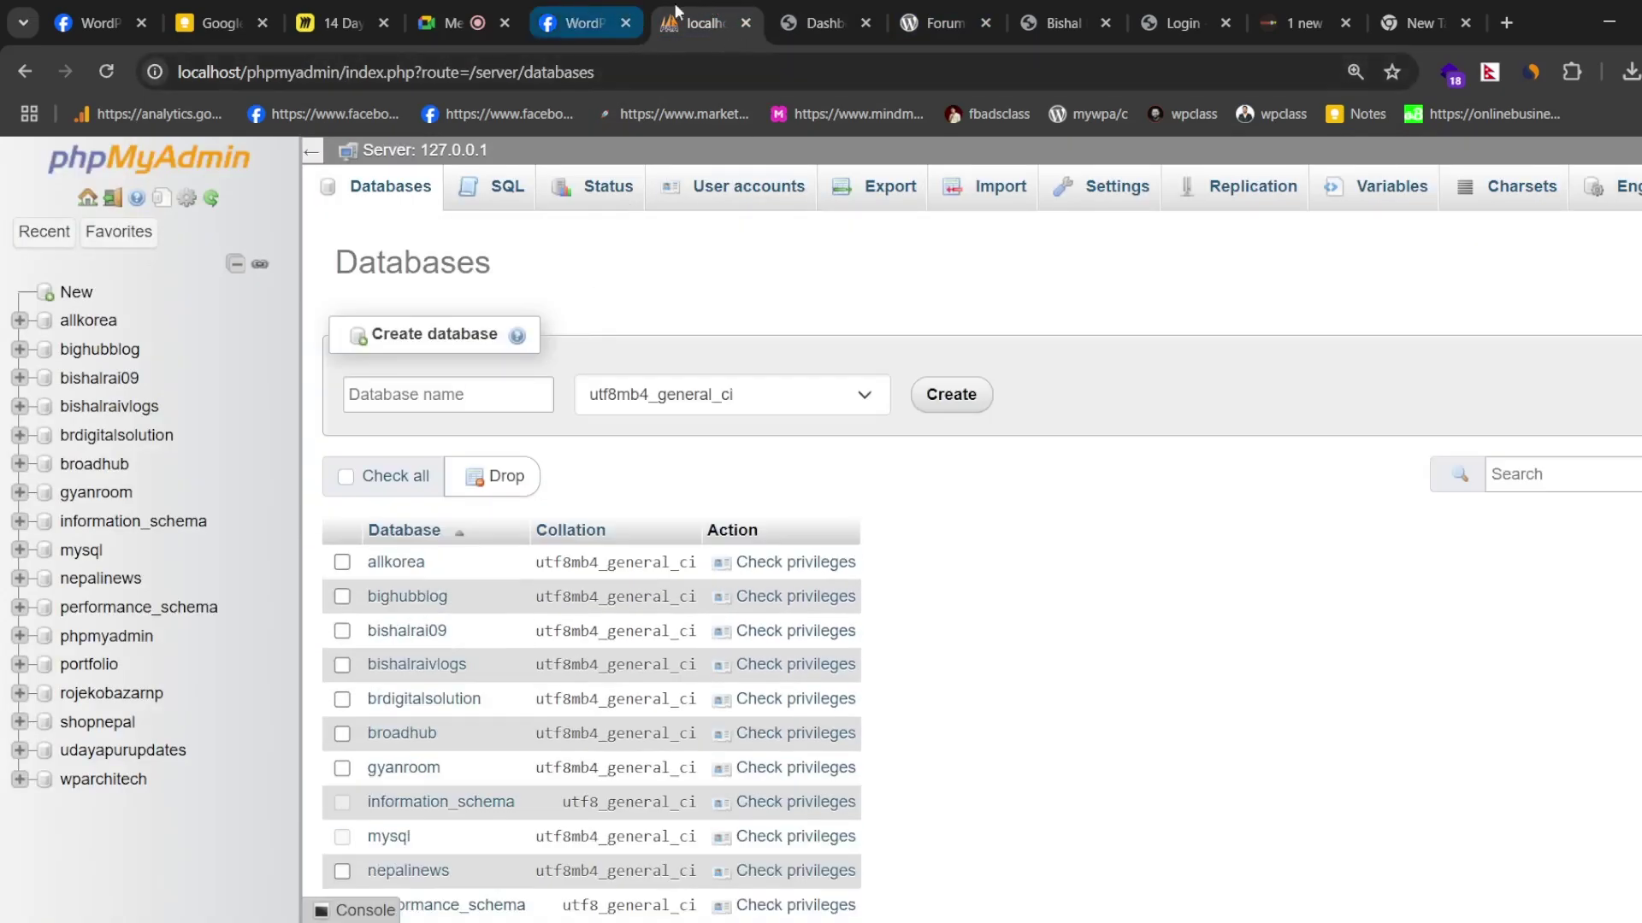
pyautogui.hotkey('ctrl', 'Tab')
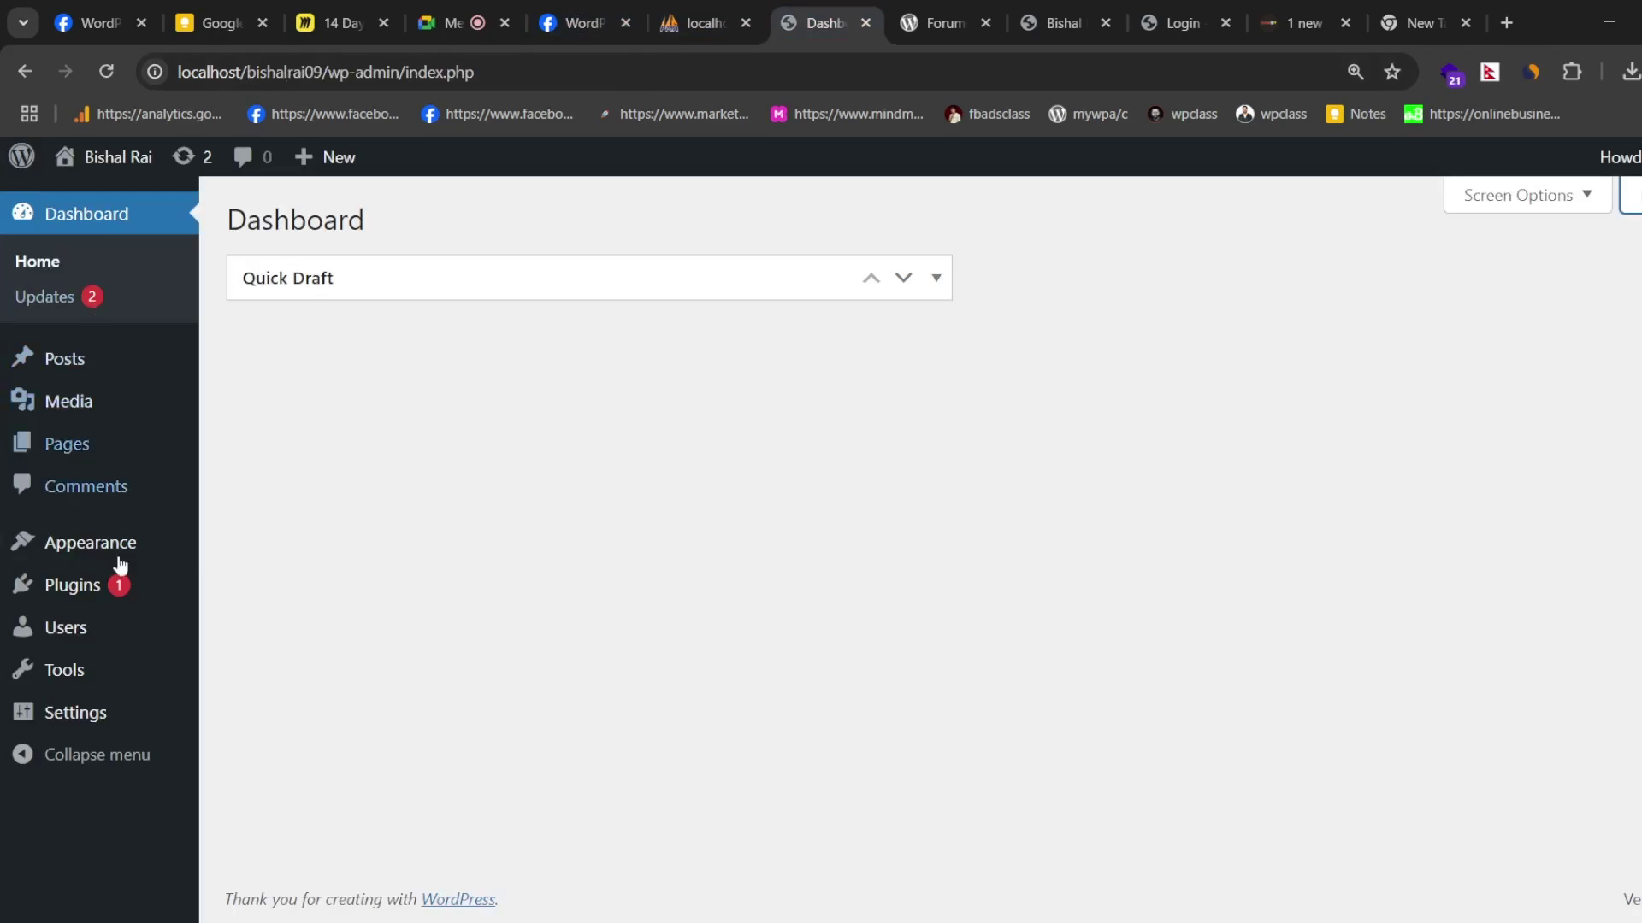
pyautogui.moveTo(83, 535)
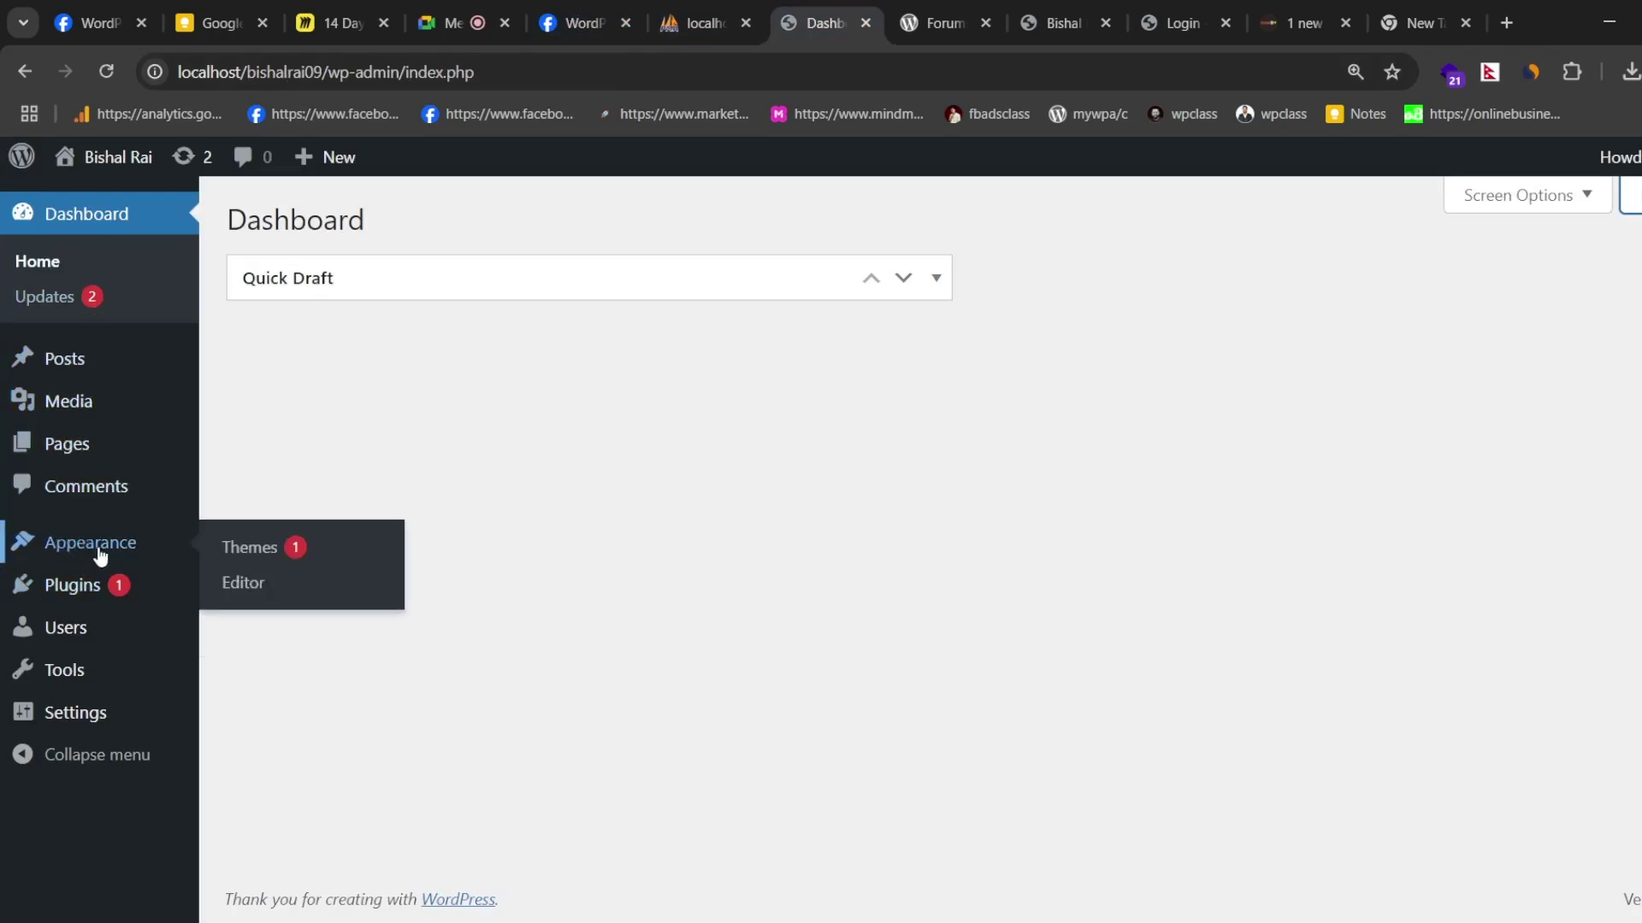
pyautogui.moveTo(81, 587)
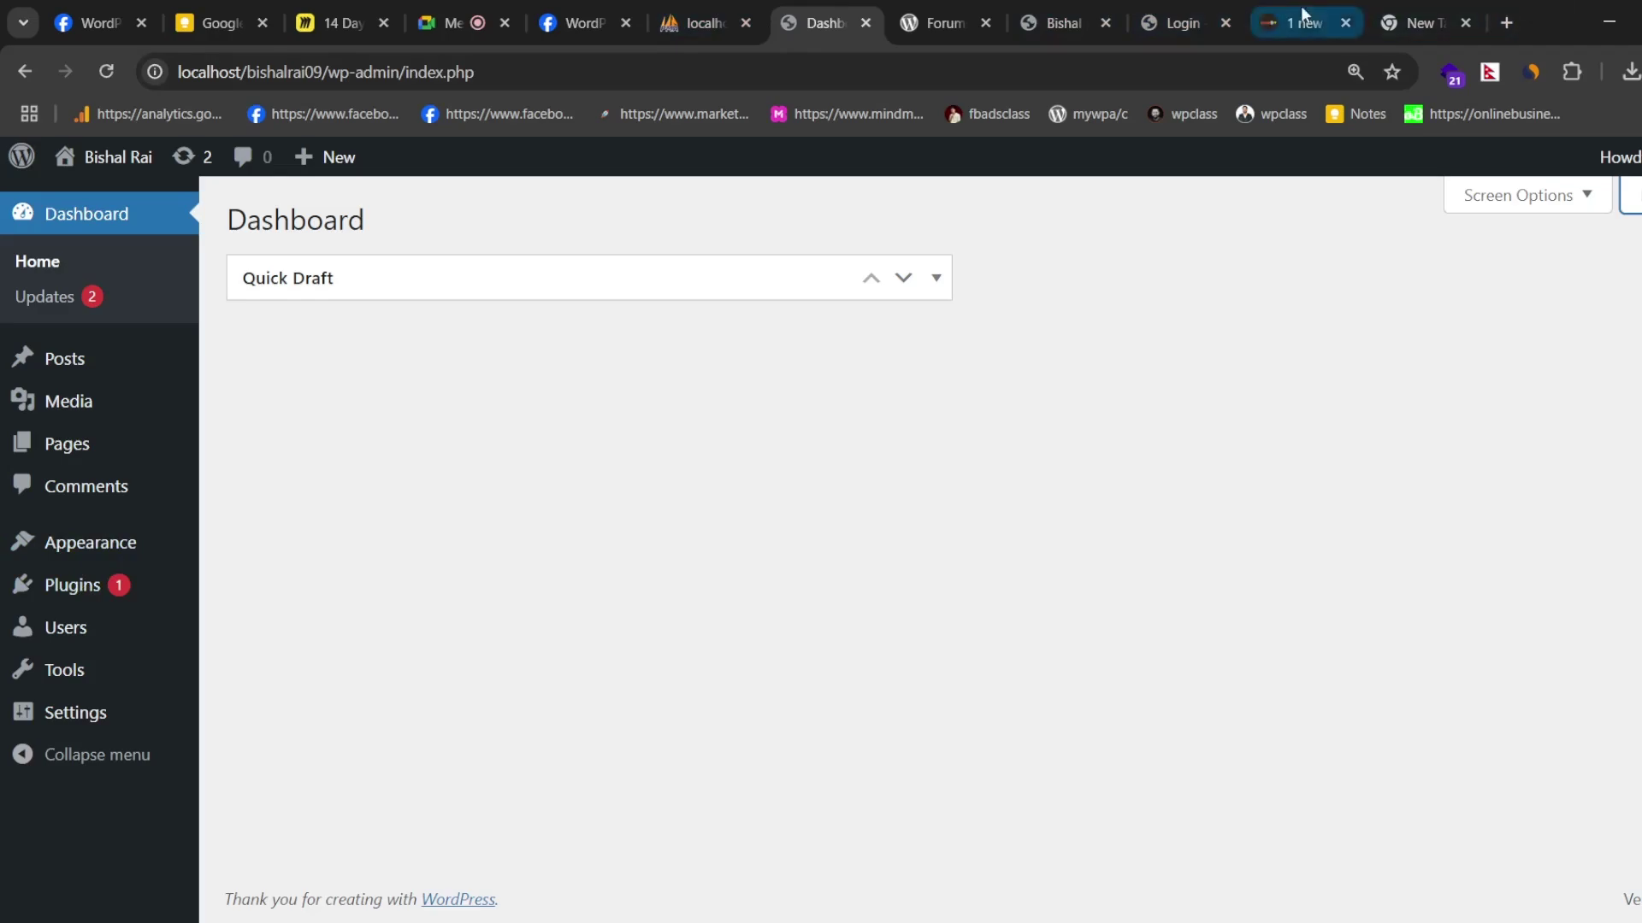
# - Expand the Day 3-4 branch, move three topics lower to even spacing, then collapse it
pyautogui.click(344, 23)
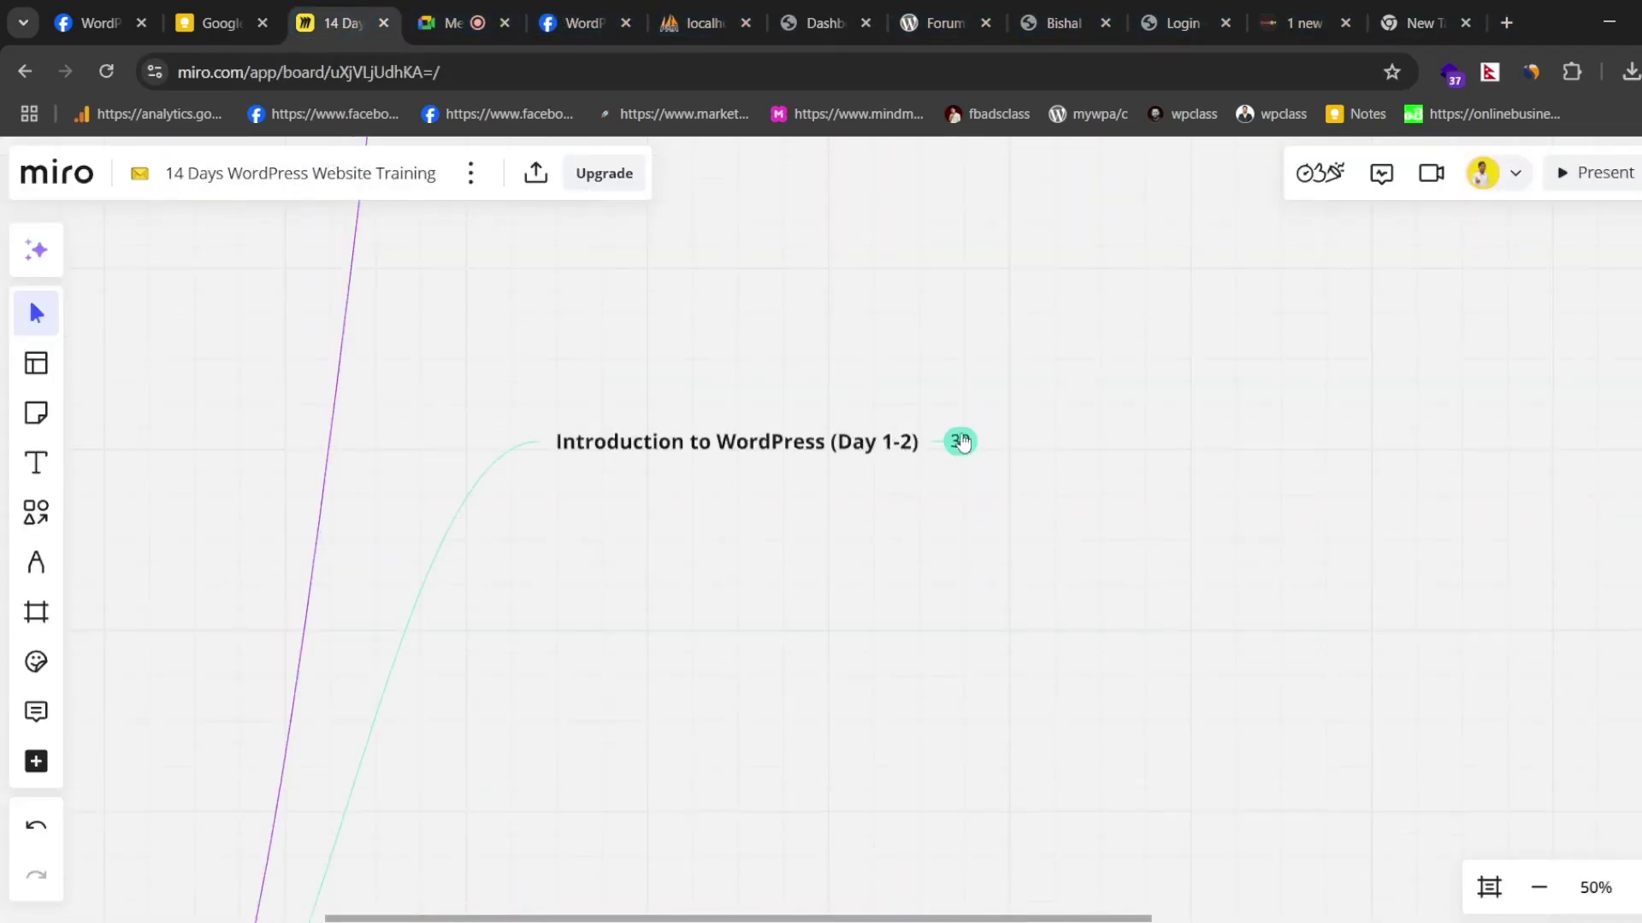
pyautogui.scroll(-5, 795, 444)
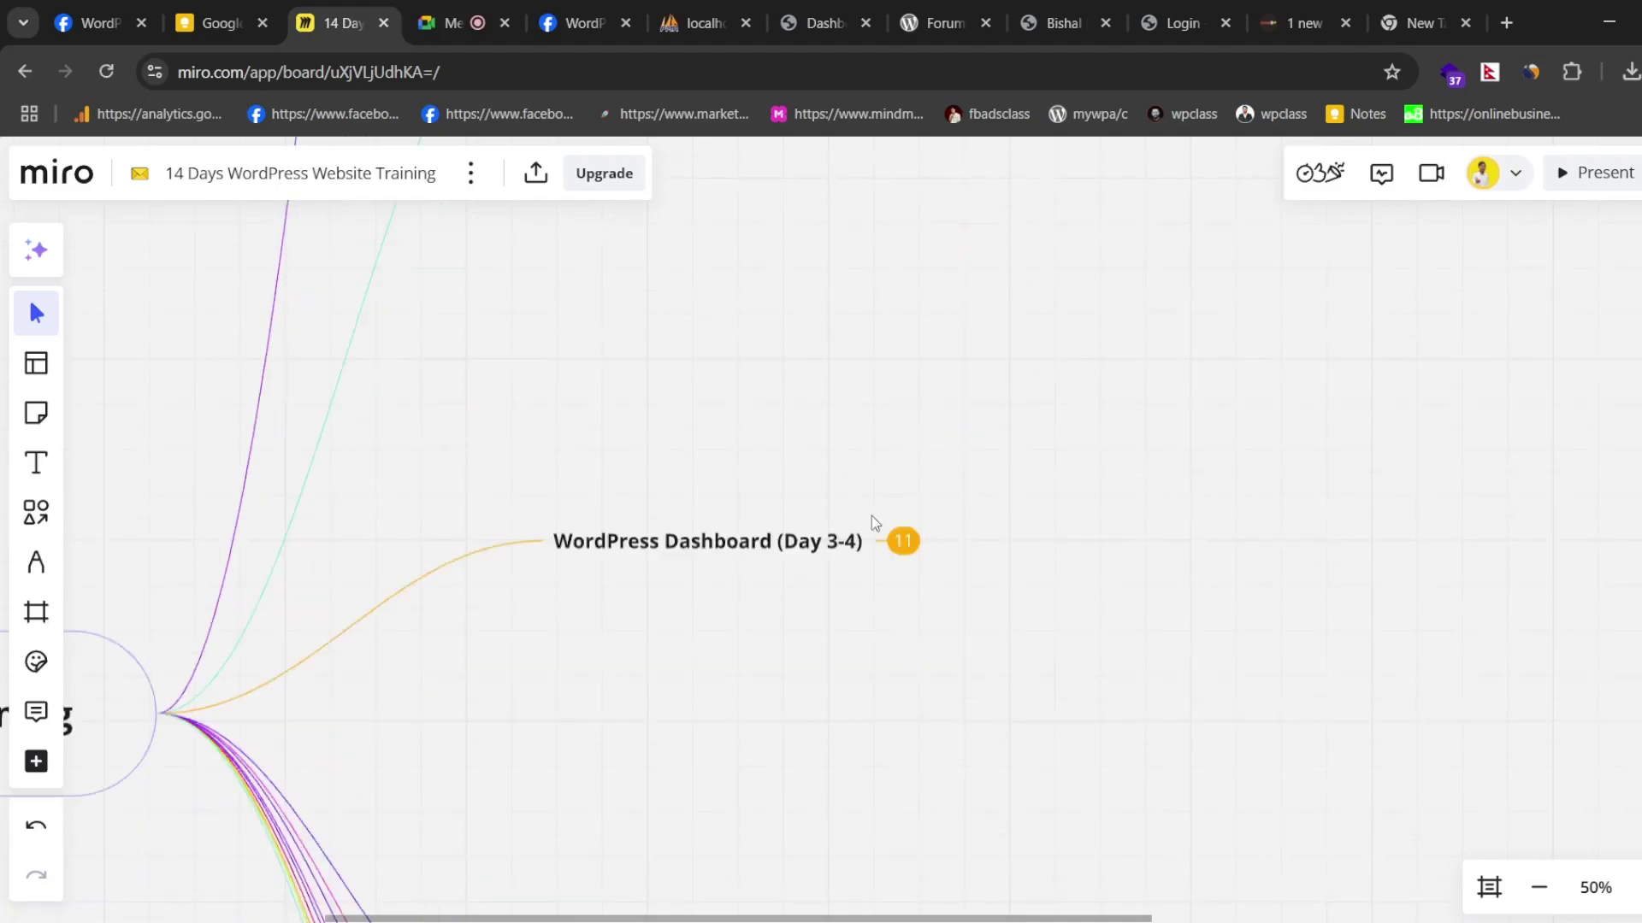
pyautogui.click(904, 542)
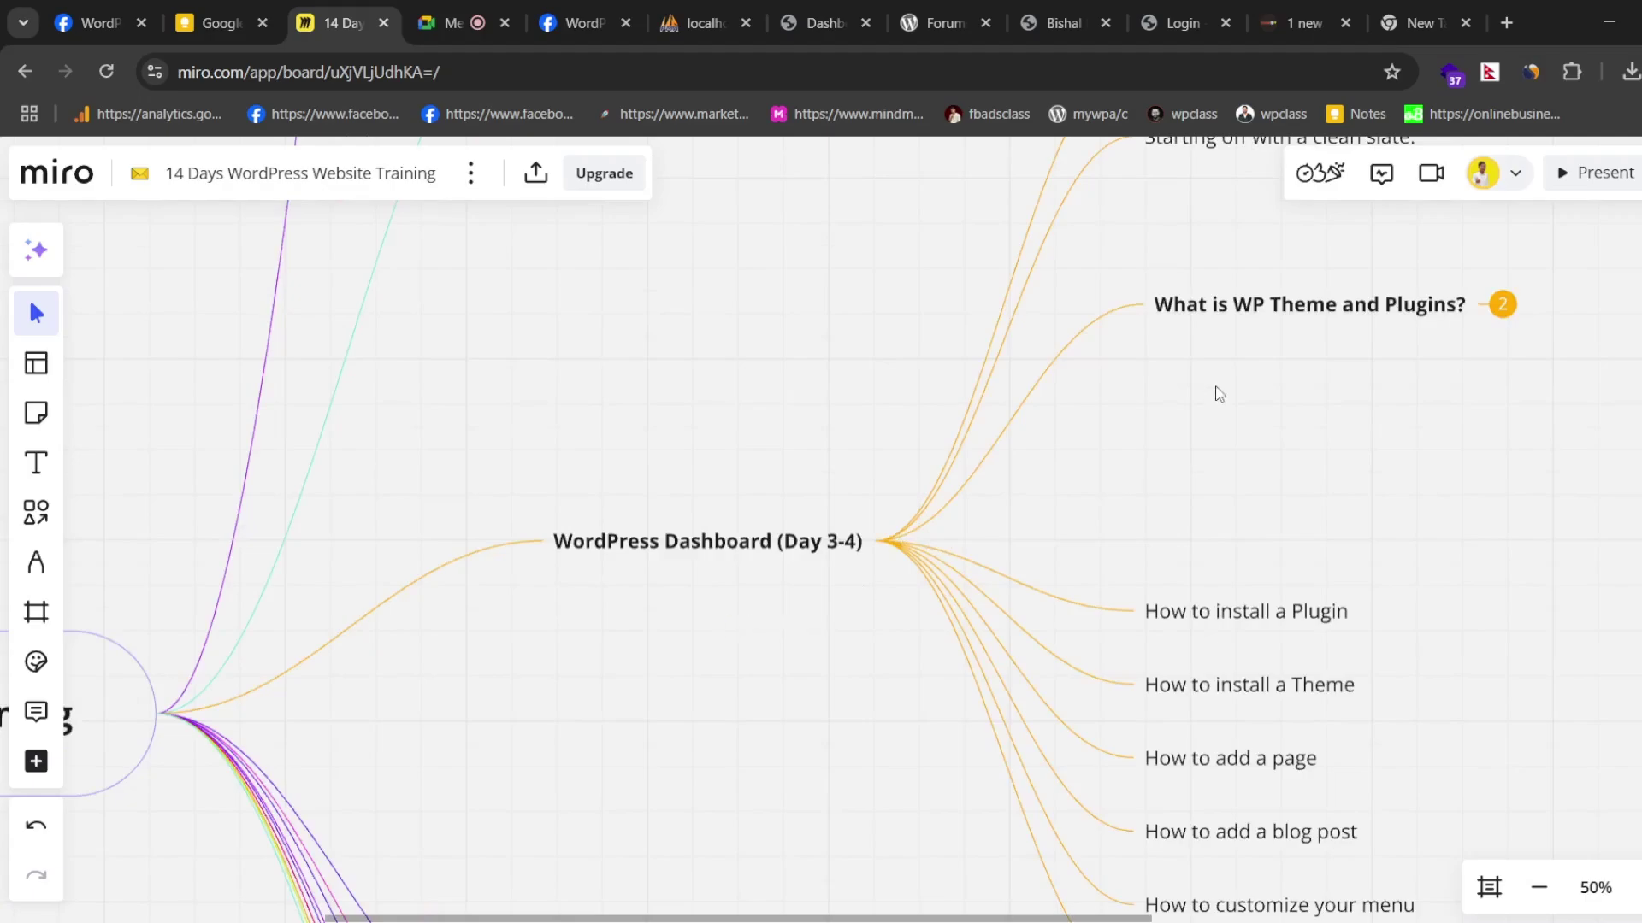
pyautogui.moveTo(1238, 303); pyautogui.dragTo(1223, 512)
pyautogui.scroll(1, 1212, 411)
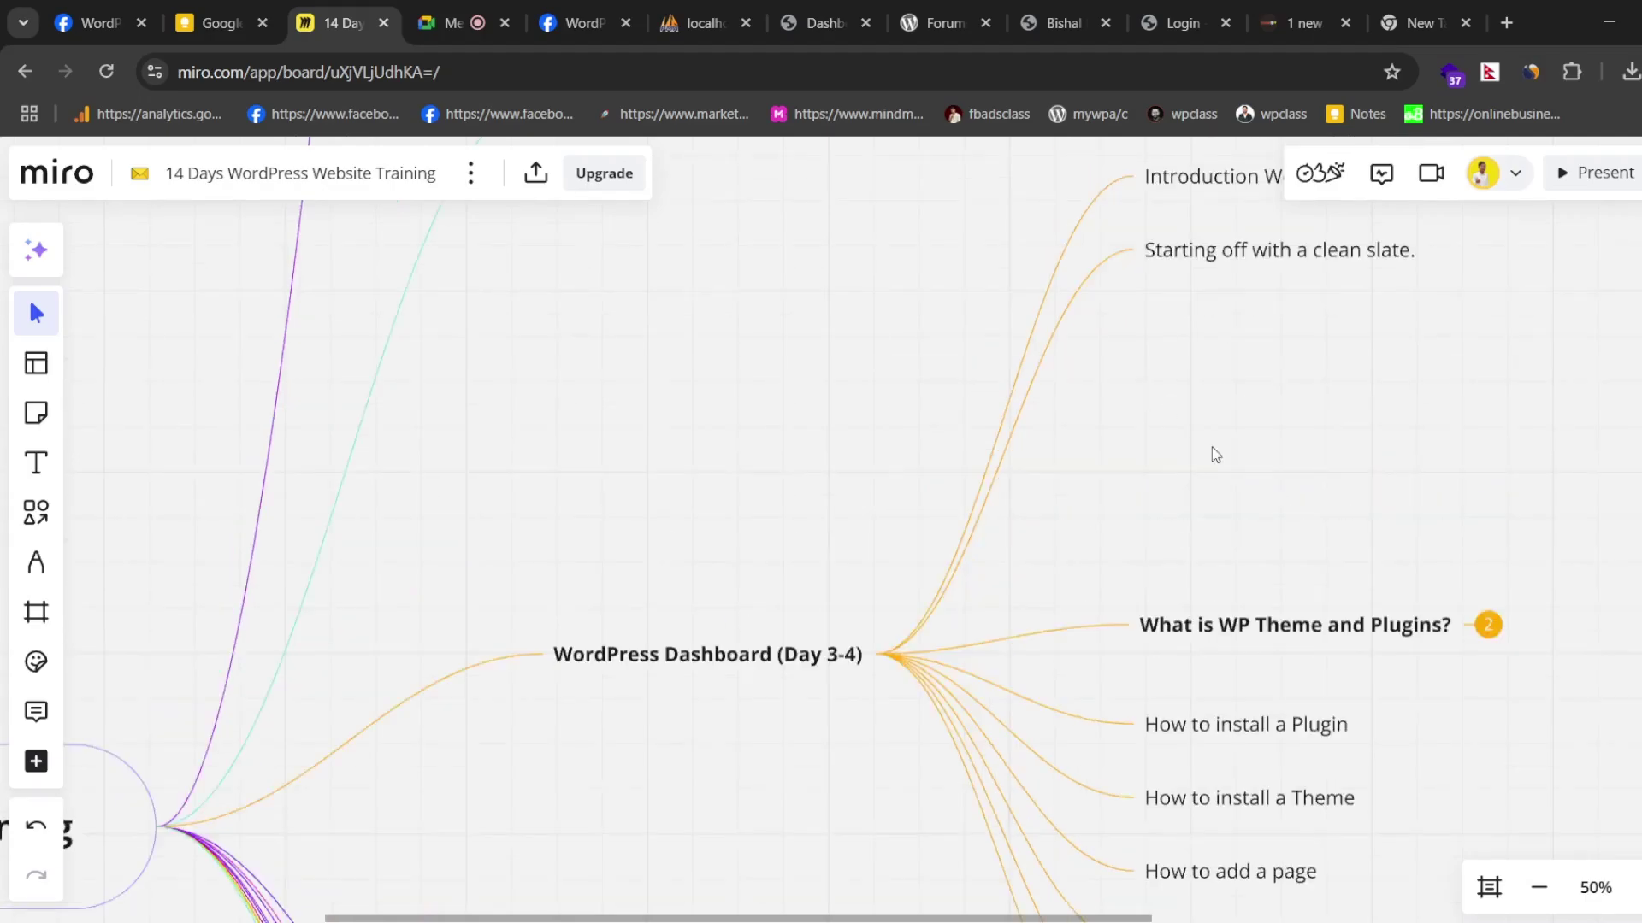
pyautogui.moveTo(1257, 244); pyautogui.dragTo(1257, 462)
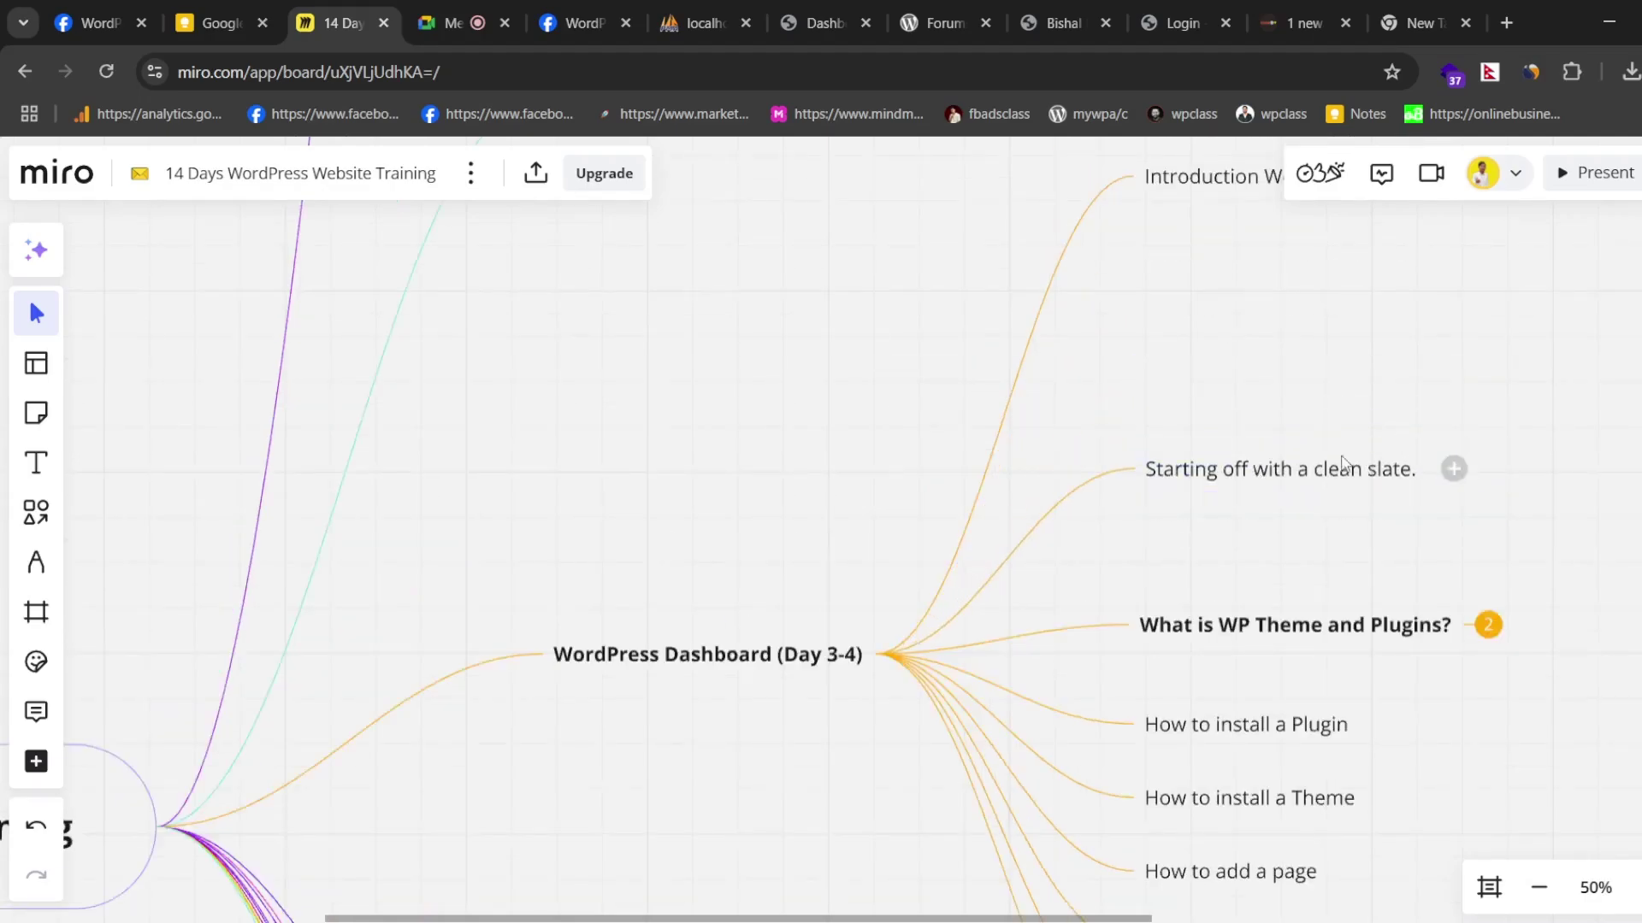
pyautogui.moveTo(1206, 200); pyautogui.dragTo(1170, 409)
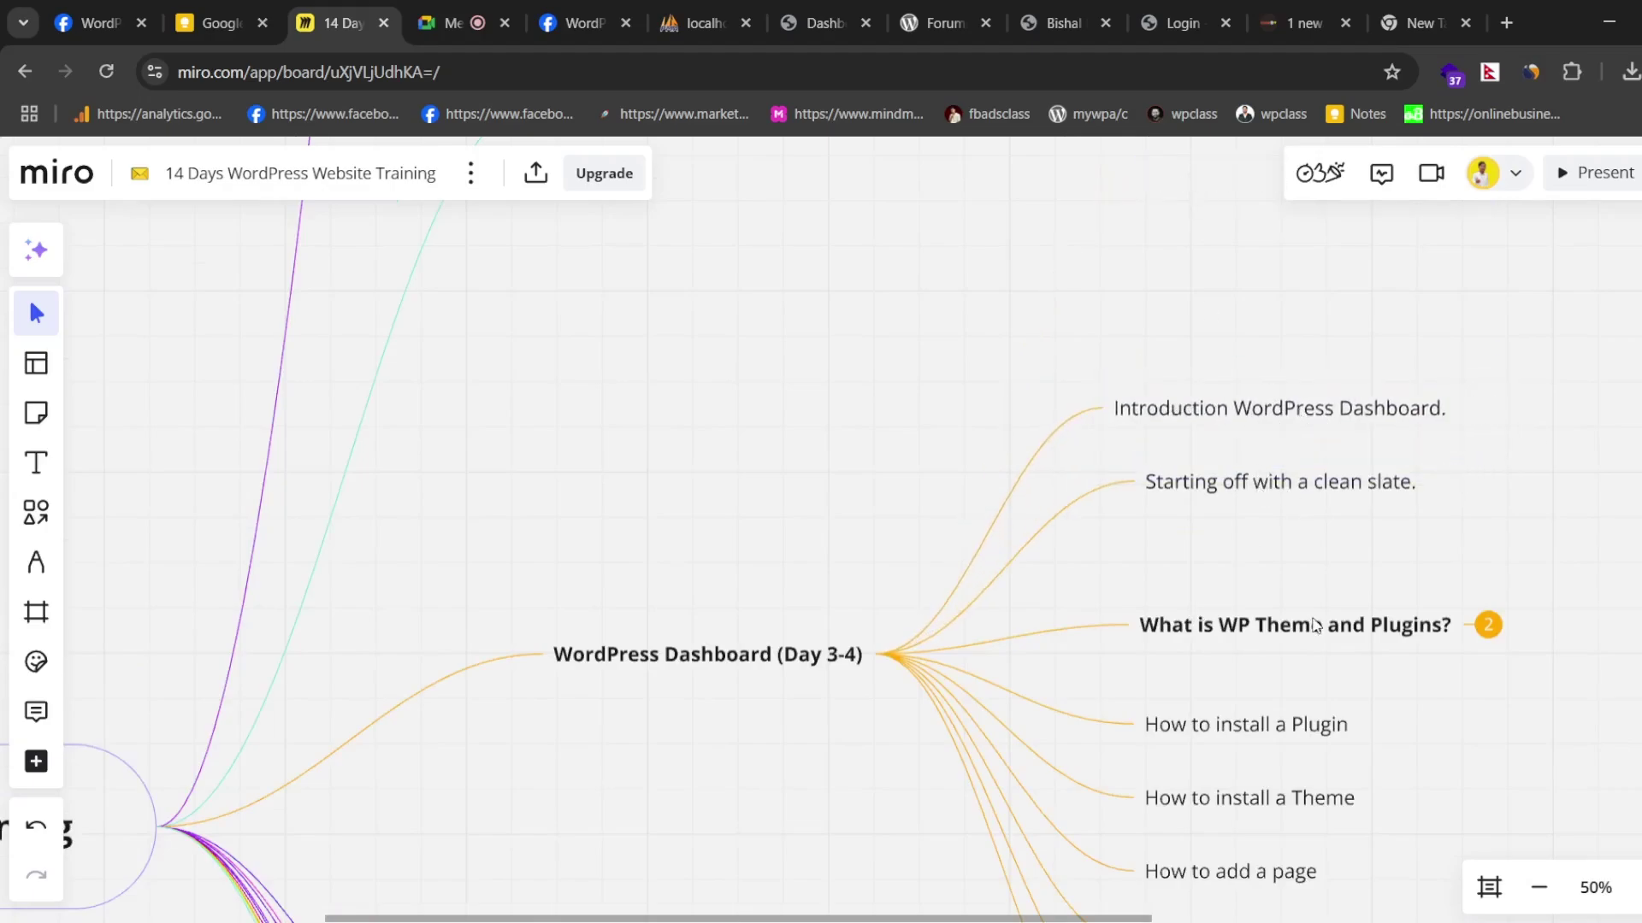
pyautogui.scroll(-4, 1283, 655)
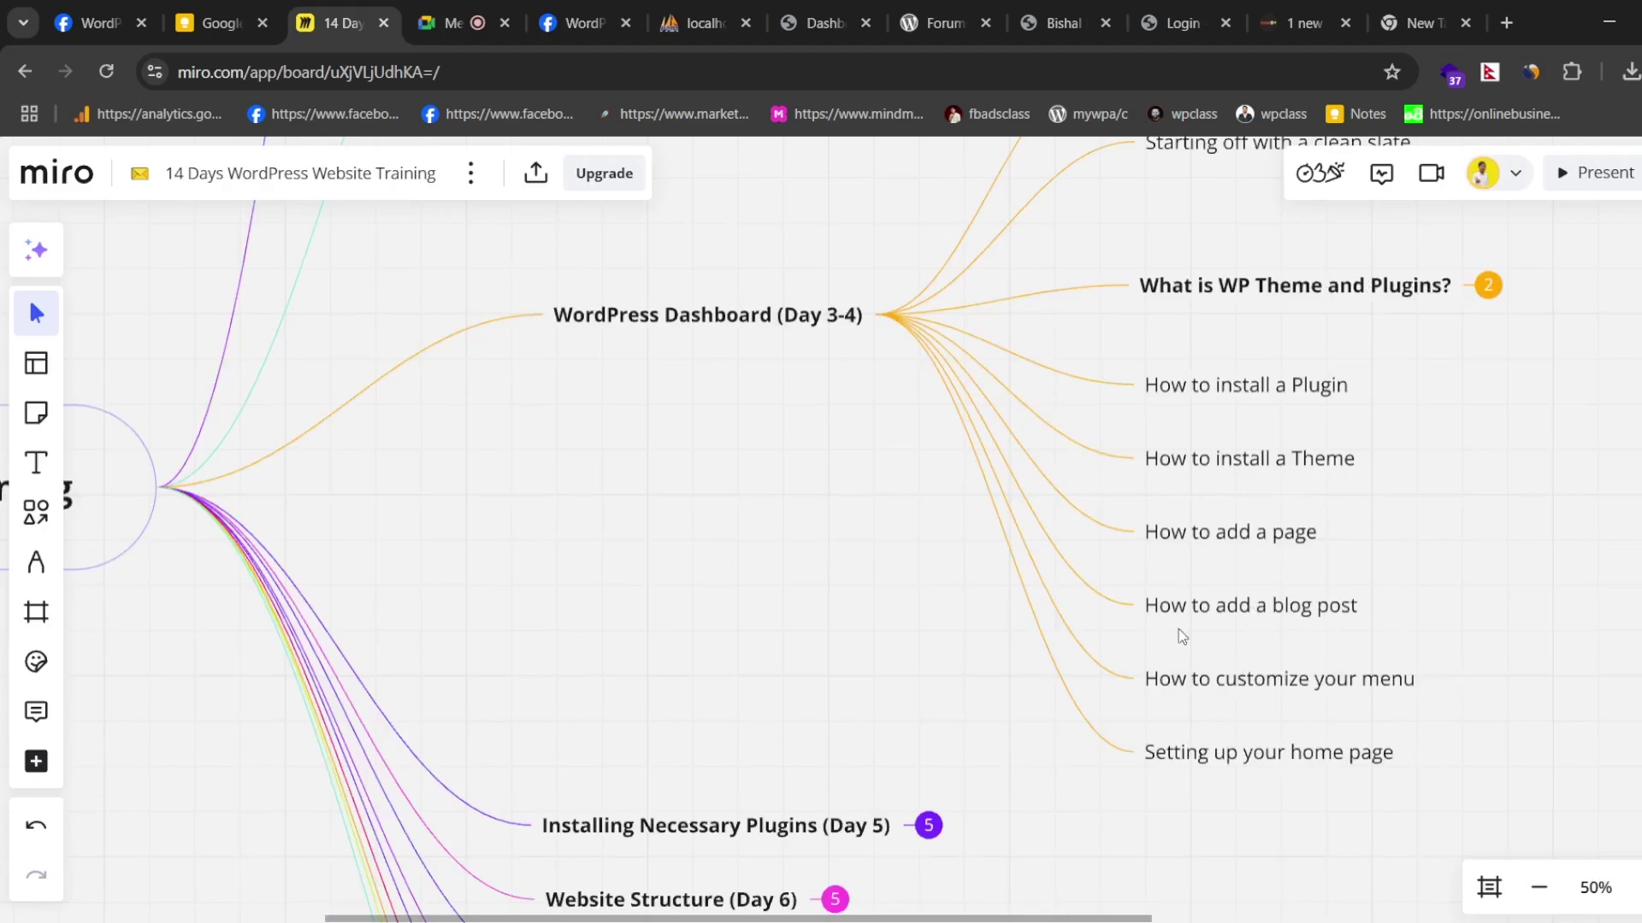
pyautogui.click(885, 317)
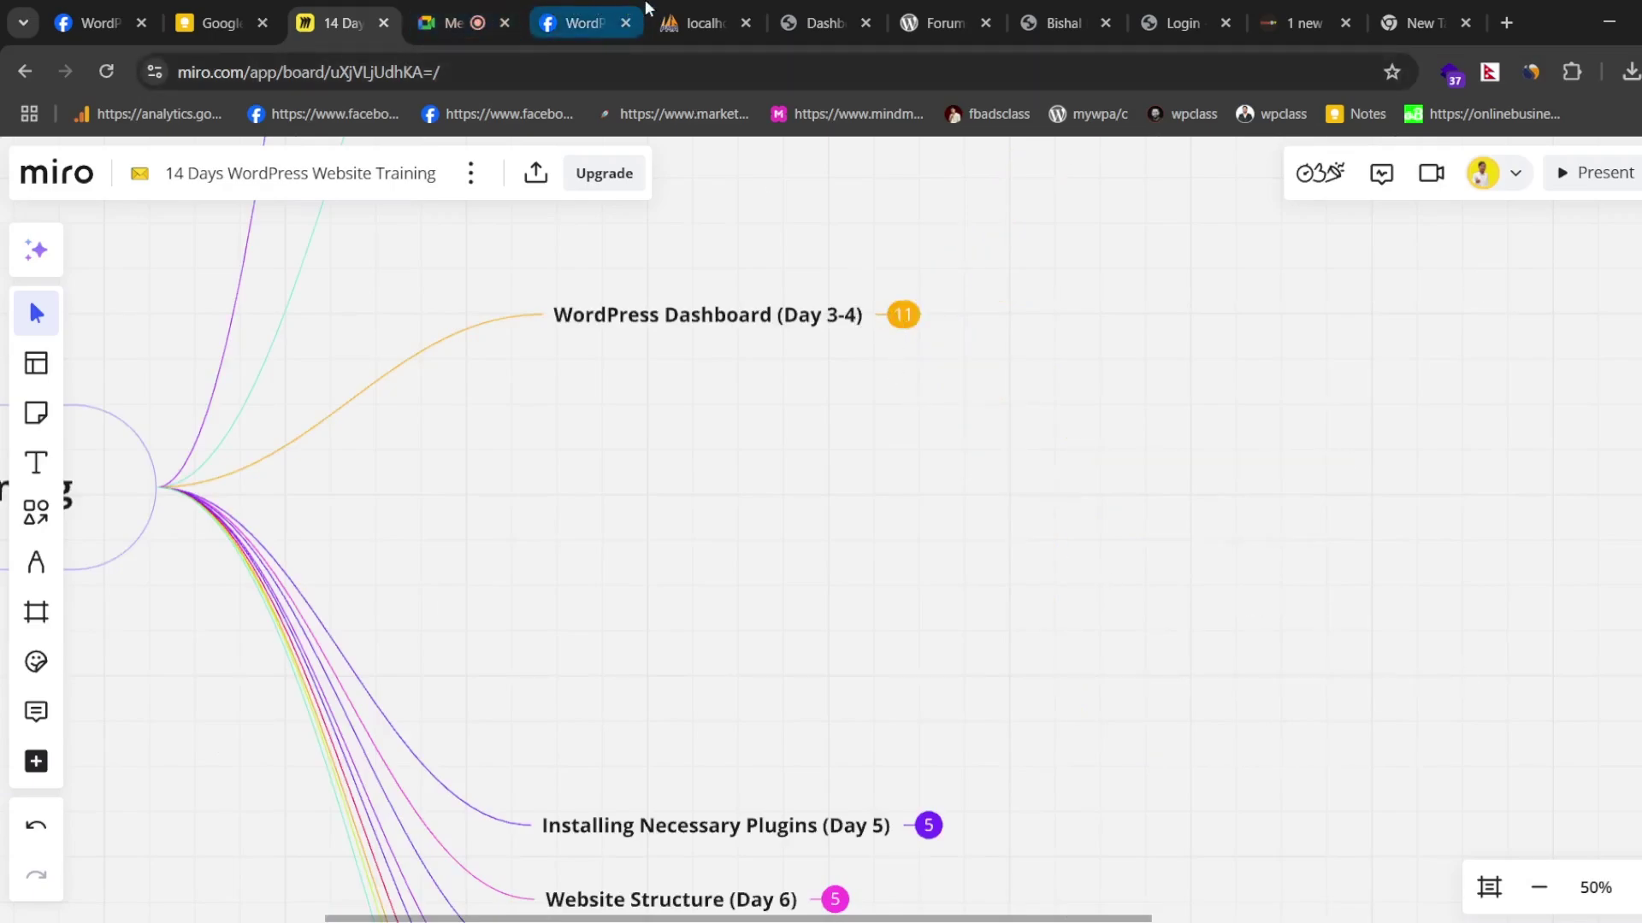
pyautogui.click(792, 10)
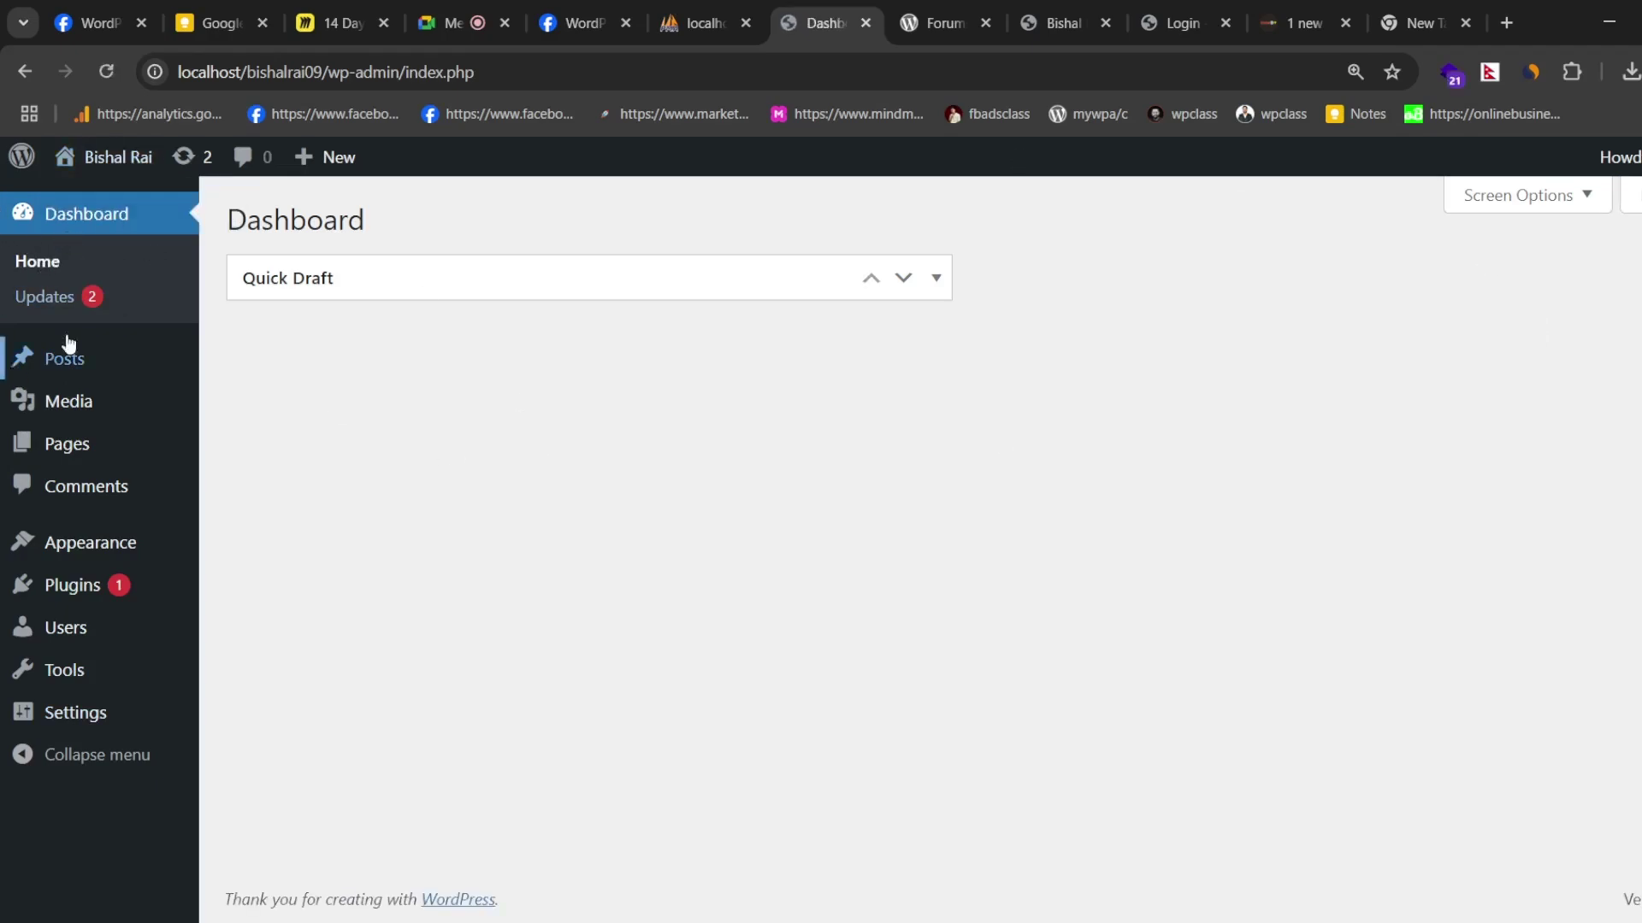
# - Look over the support forums, admin dashboard, Blog page and login page tabs
pyautogui.click(935, 27)
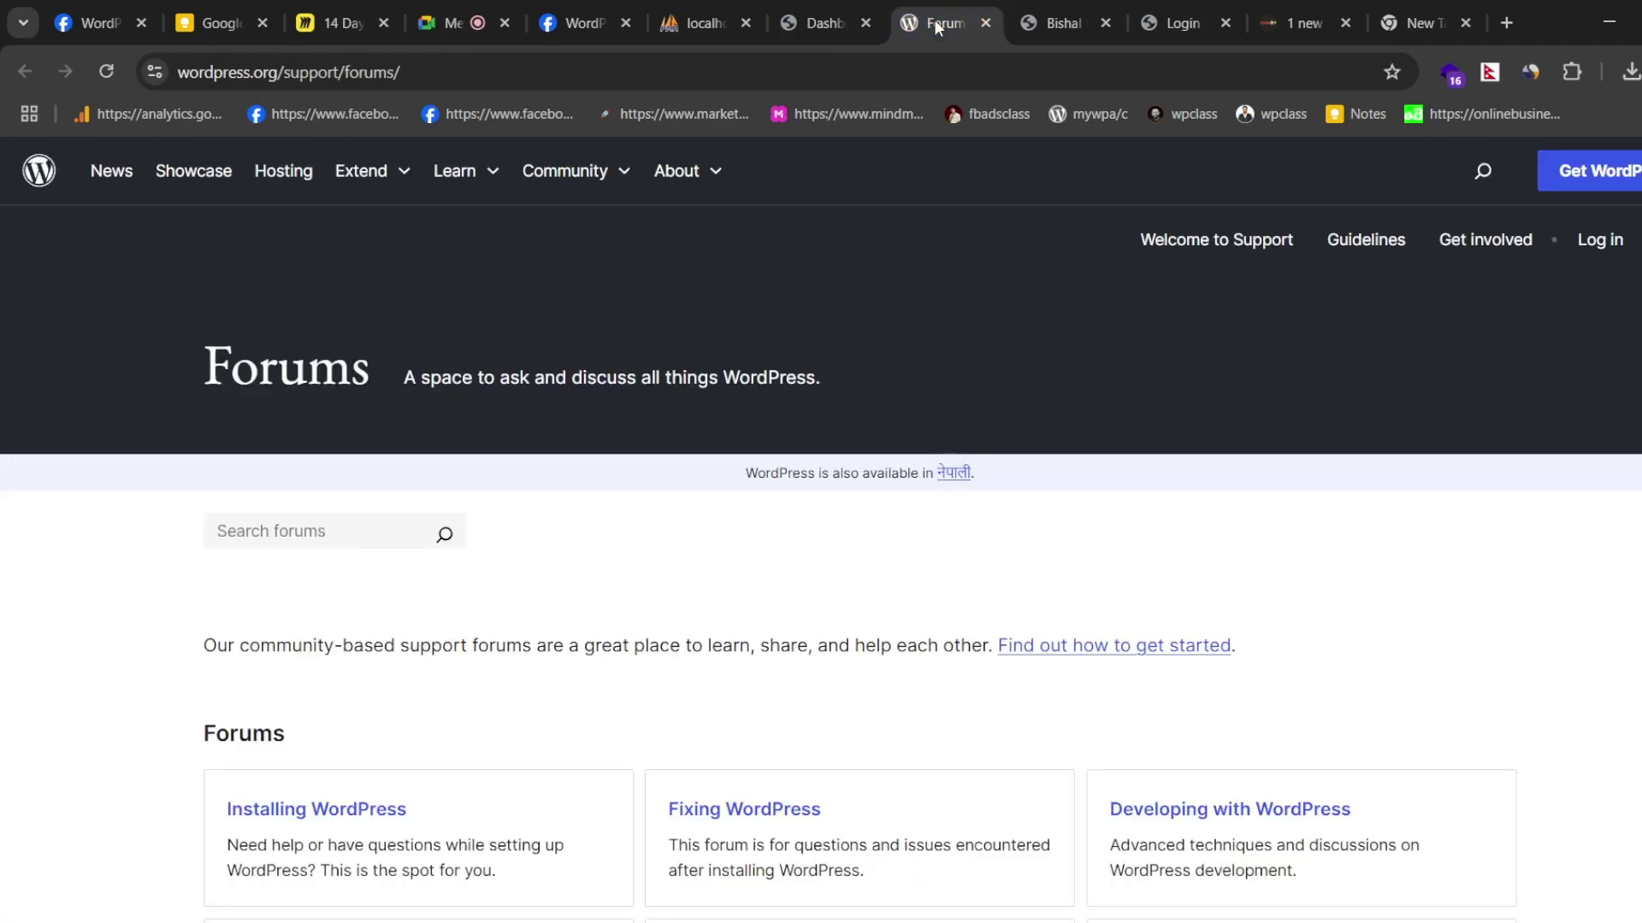
pyautogui.click(797, 6)
pyautogui.click(1042, 6)
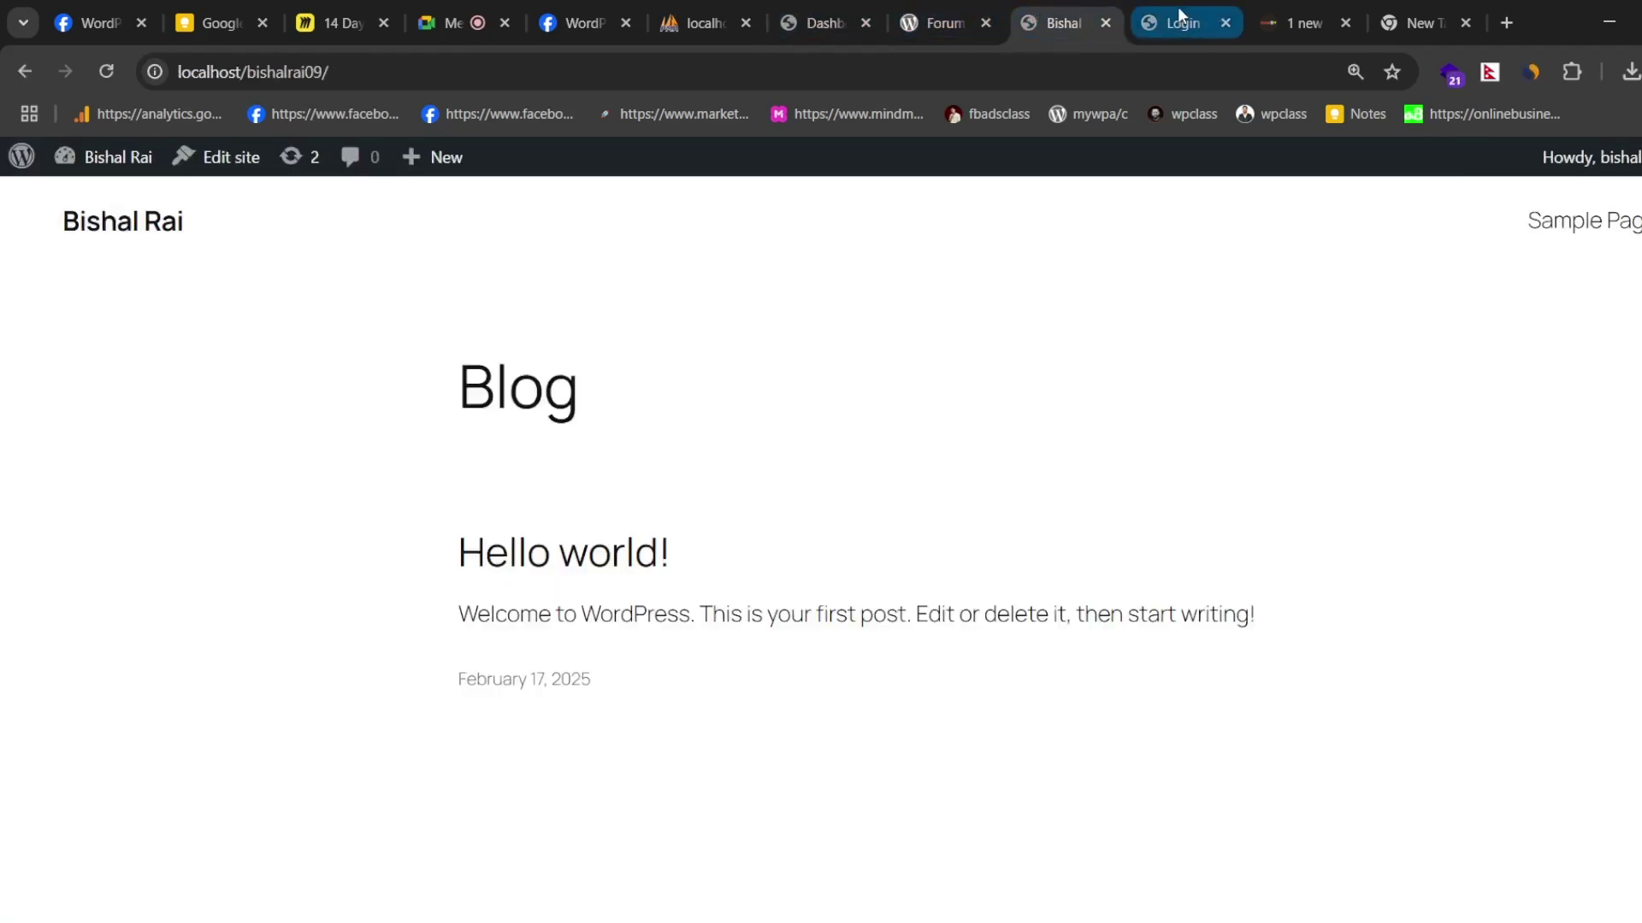
pyautogui.click(1178, 7)
pyautogui.click(1060, 15)
# - Close the WordPress.org Support Forums tab and bring up Google Keep
pyautogui.click(983, 22)
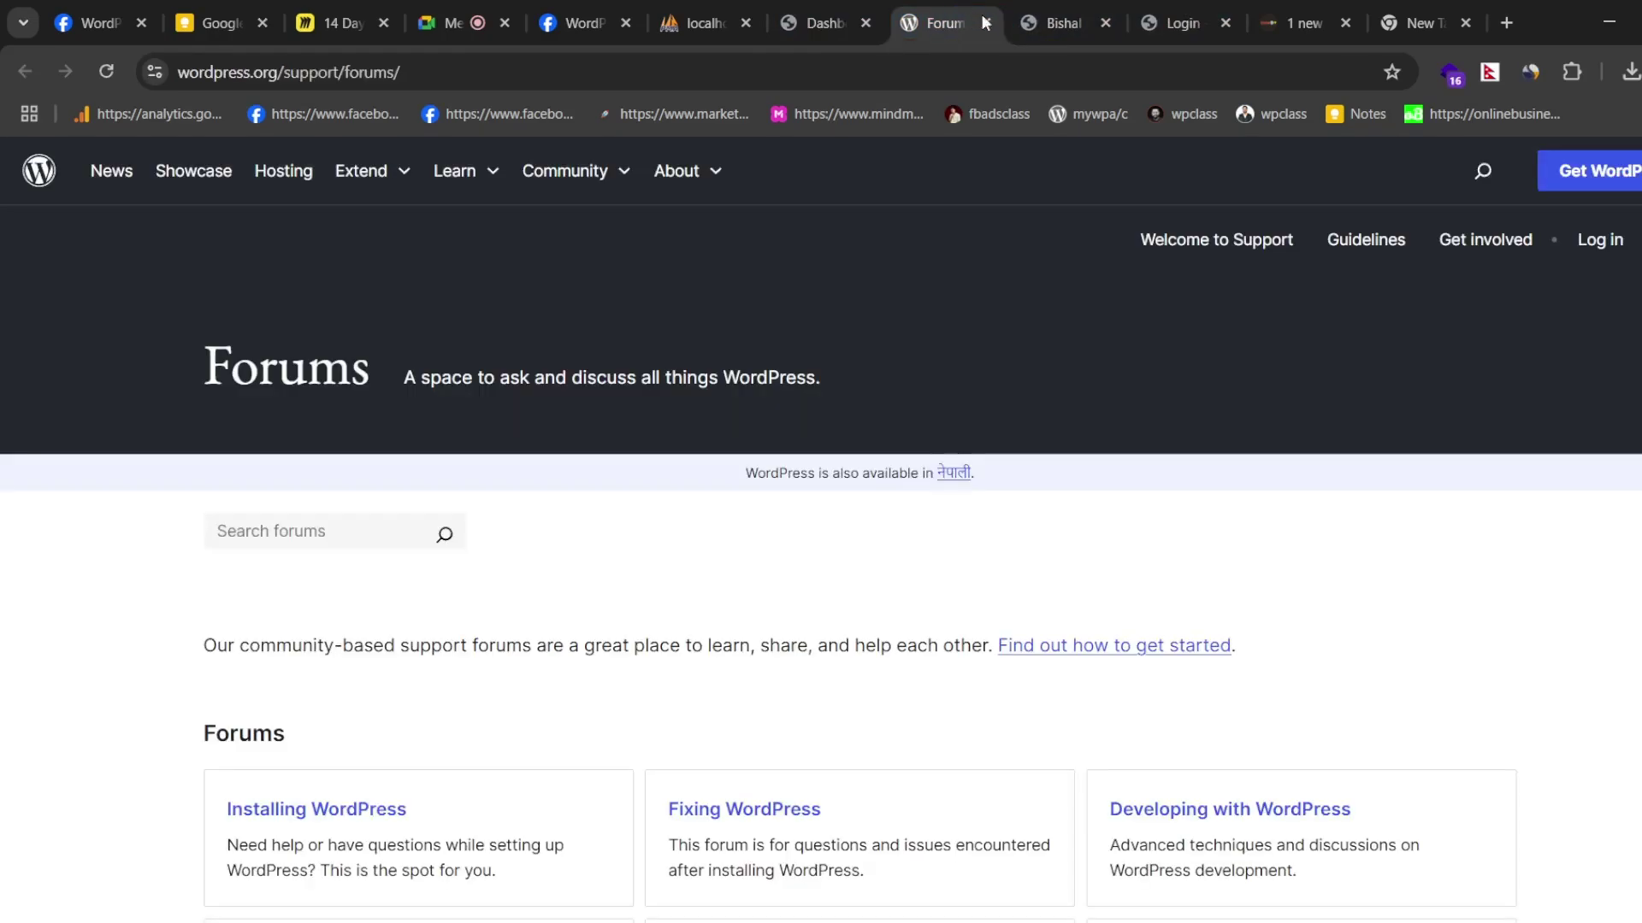
pyautogui.click(983, 22)
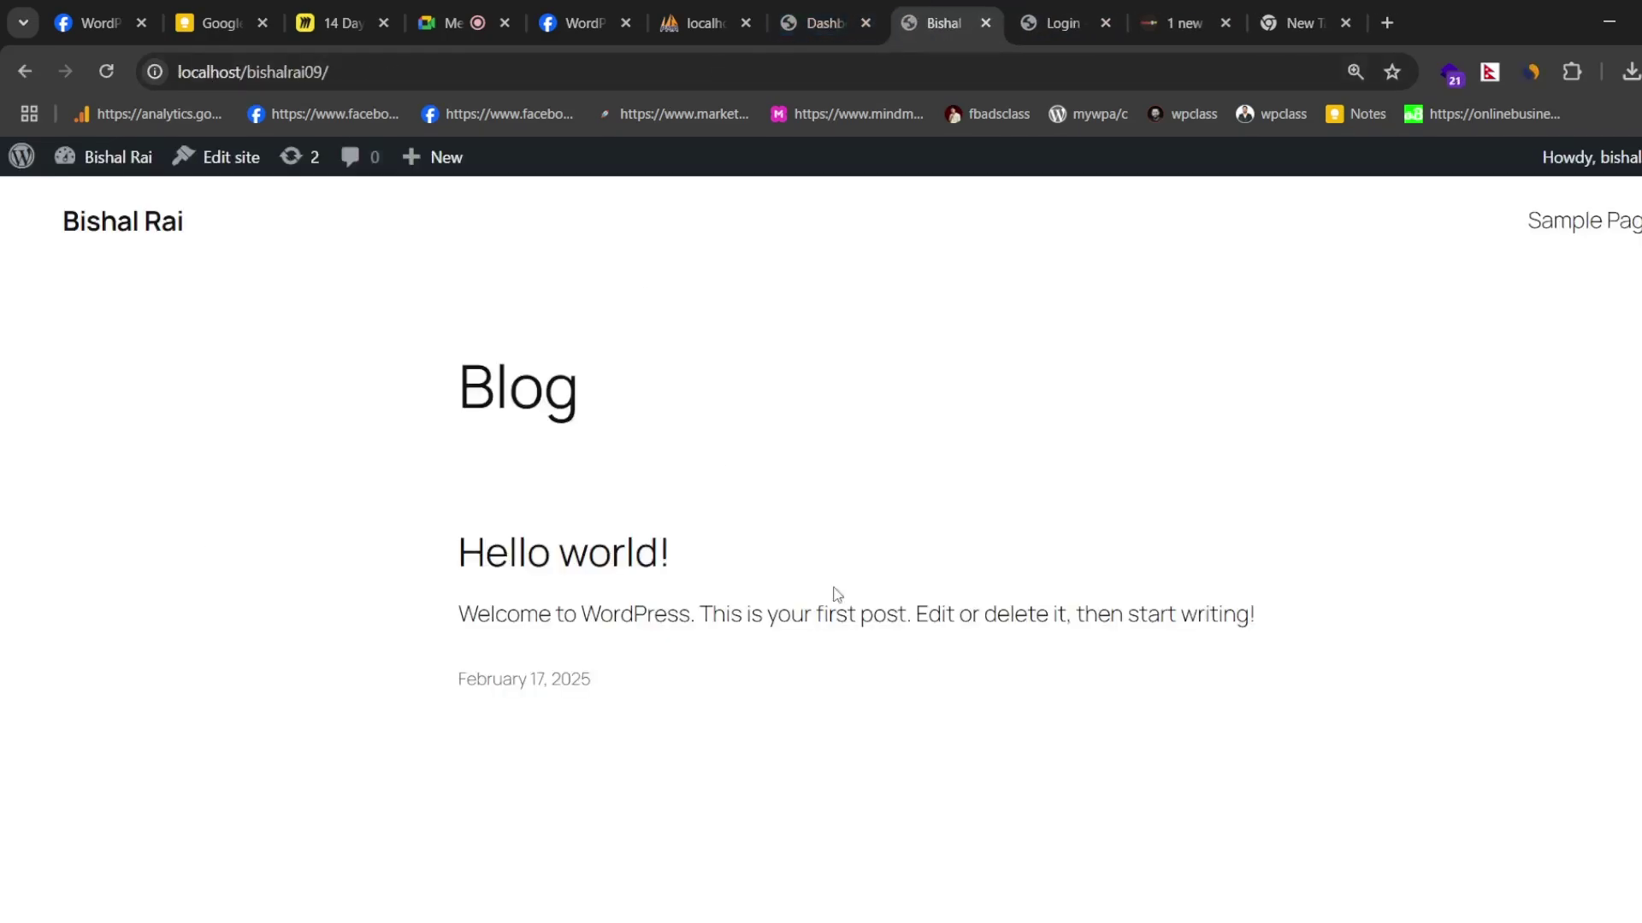
pyautogui.click(224, 10)
# - Open the pinned web server installation note and highlight its first step
pyautogui.scroll(3, 582, 359)
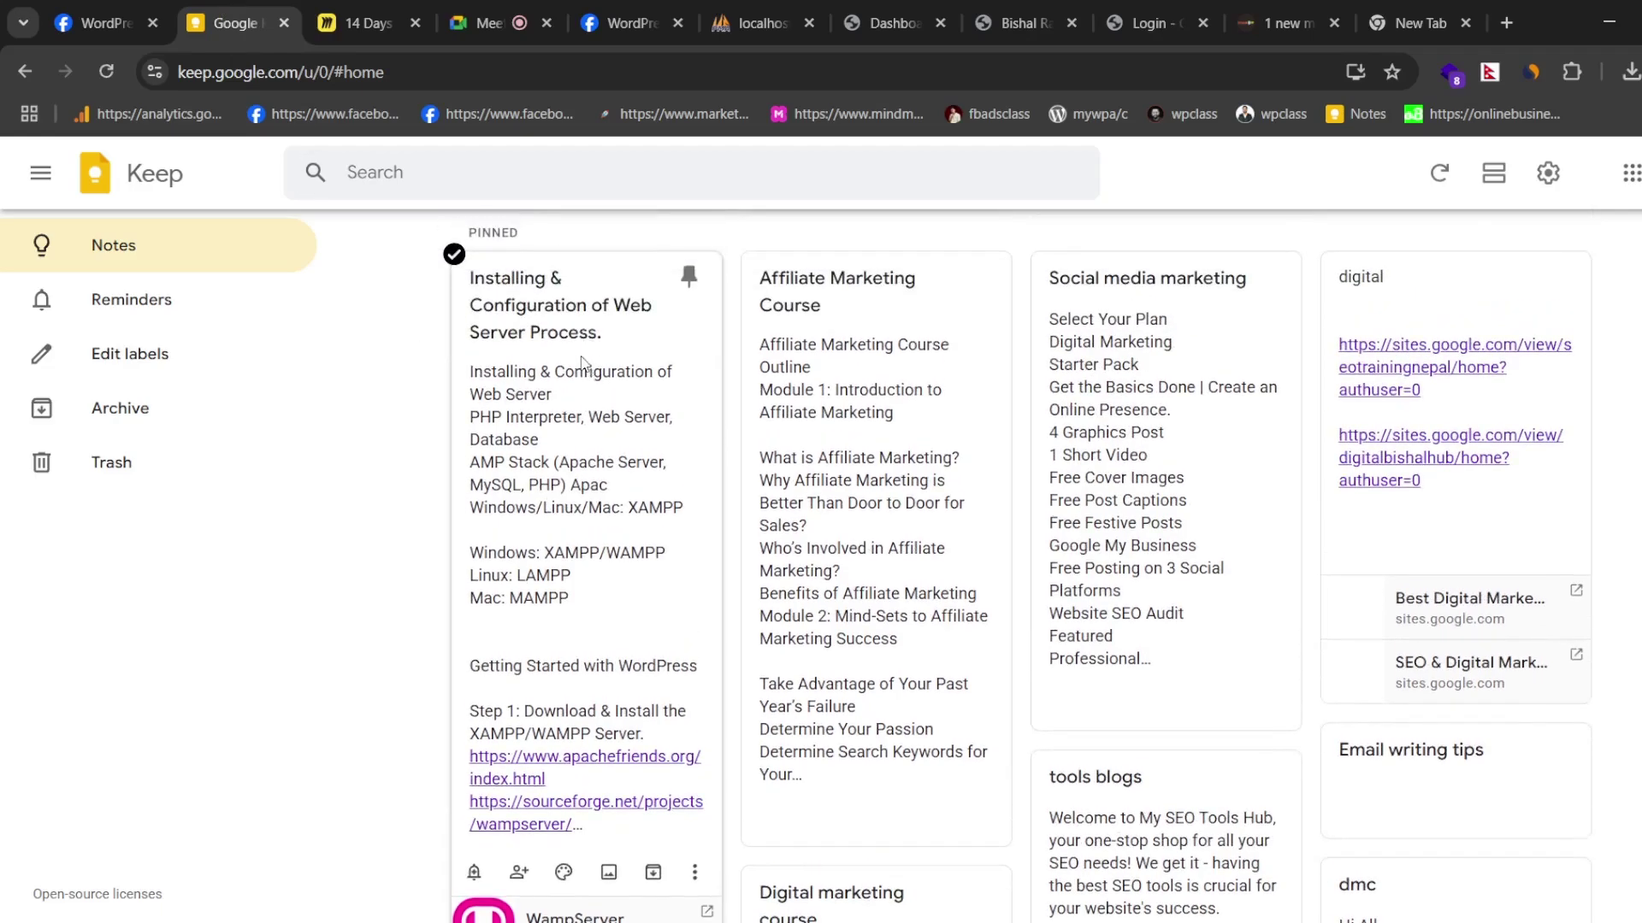
pyautogui.click(583, 359)
pyautogui.scroll(-3, 676, 402)
pyautogui.scroll(1, 684, 410)
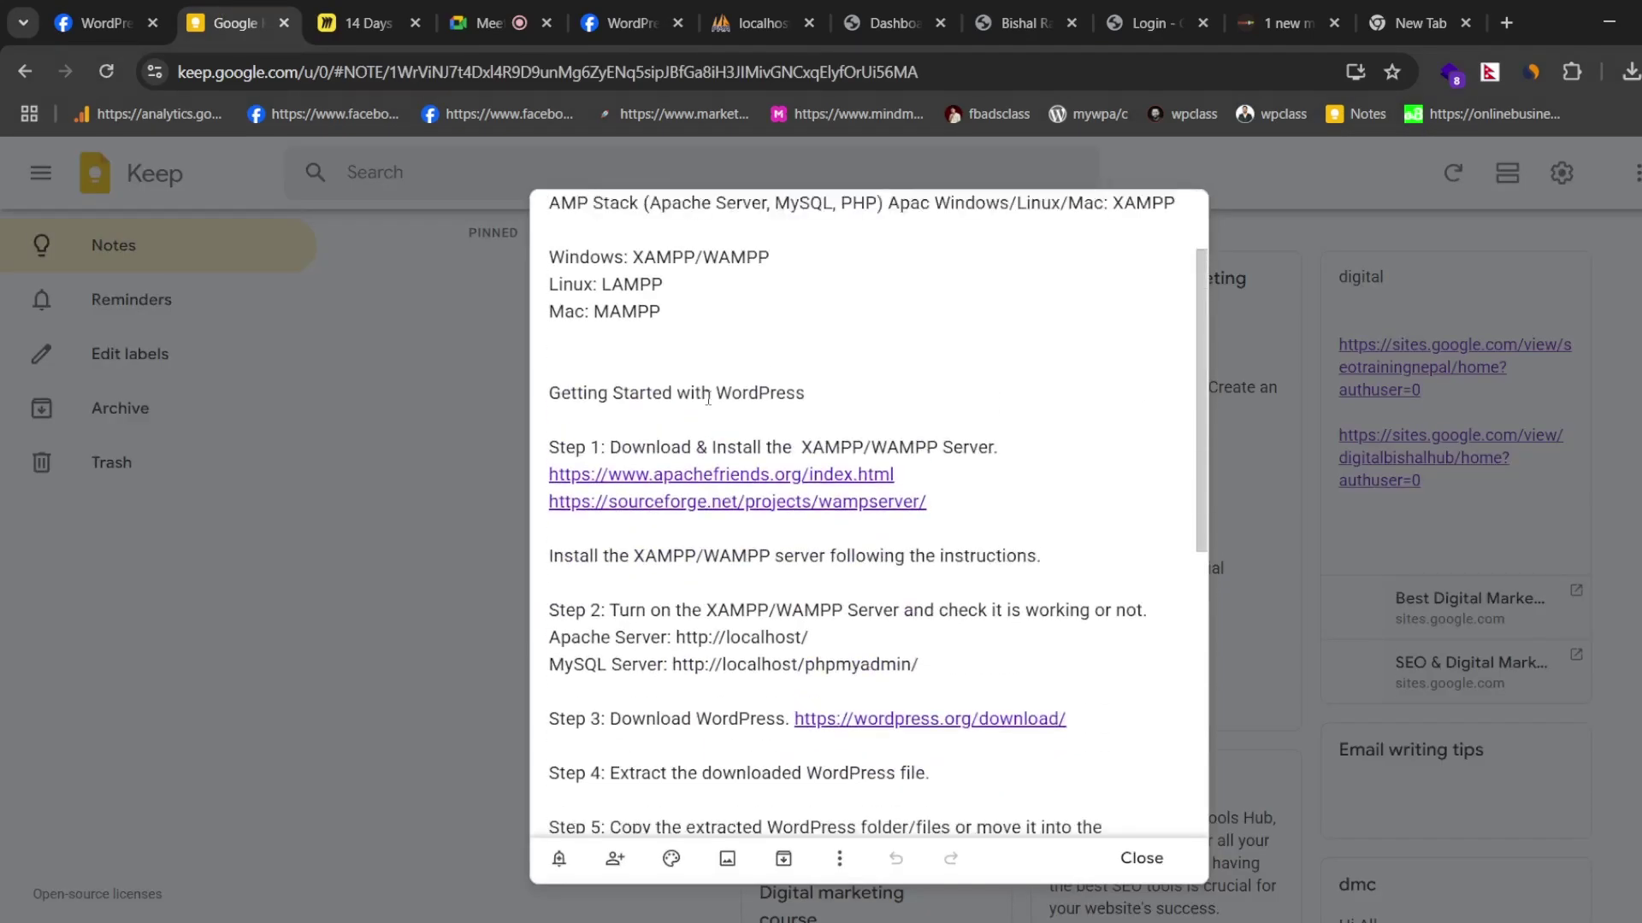
pyautogui.scroll(-1, 687, 413)
pyautogui.moveTo(547, 346); pyautogui.dragTo(1007, 344)
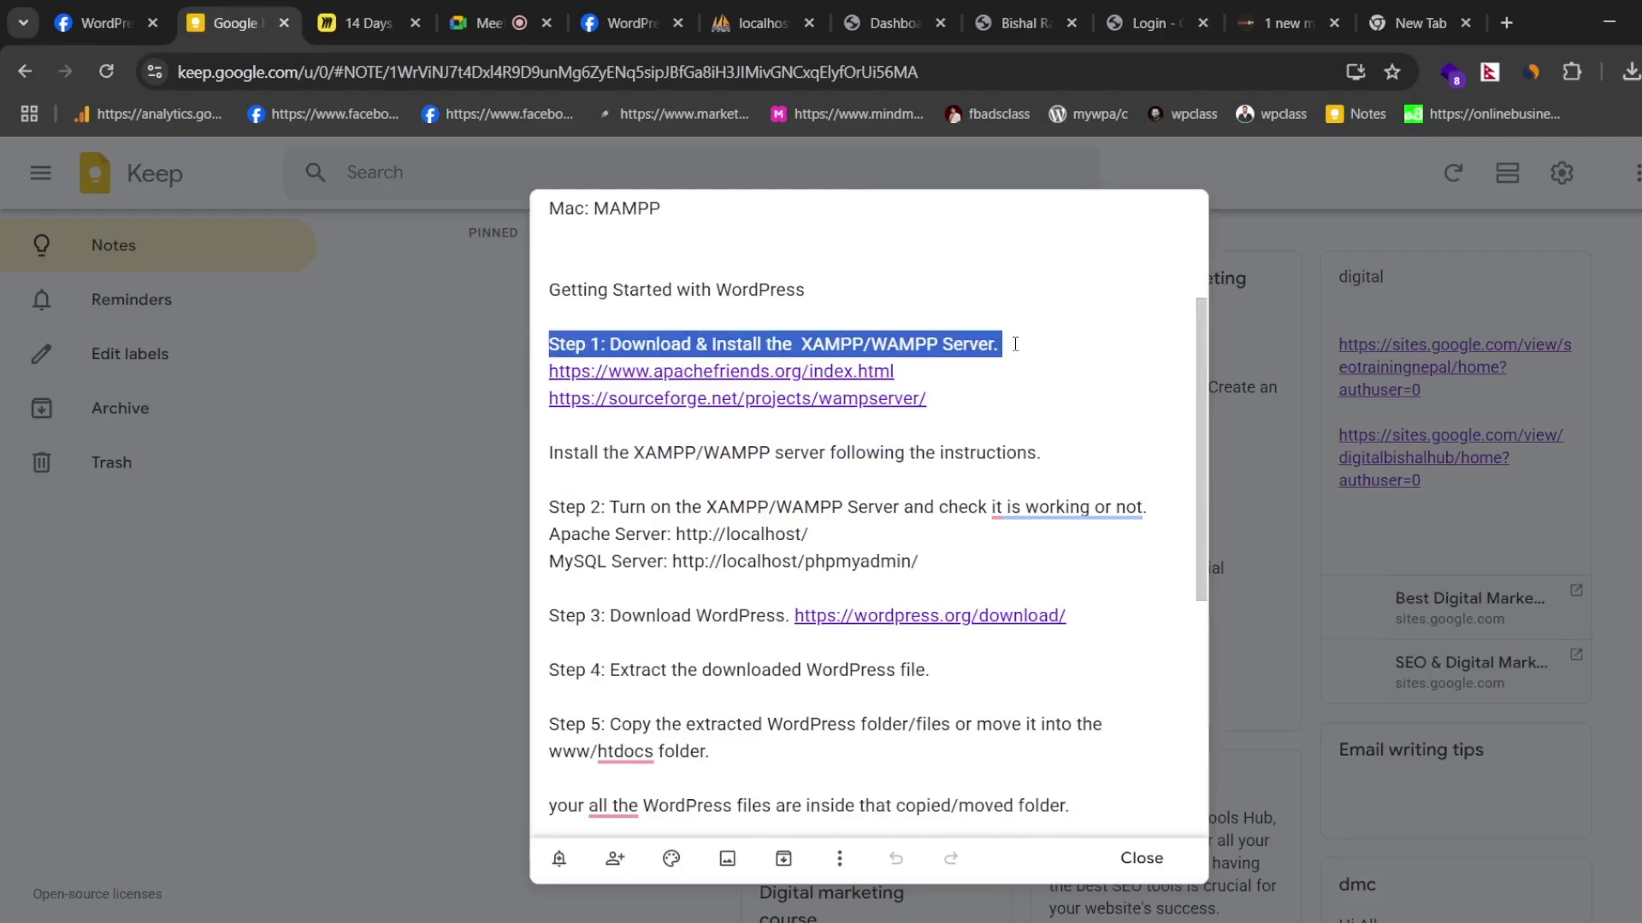
pyautogui.scroll(-1, 757, 412)
pyautogui.scroll(-1, 650, 389)
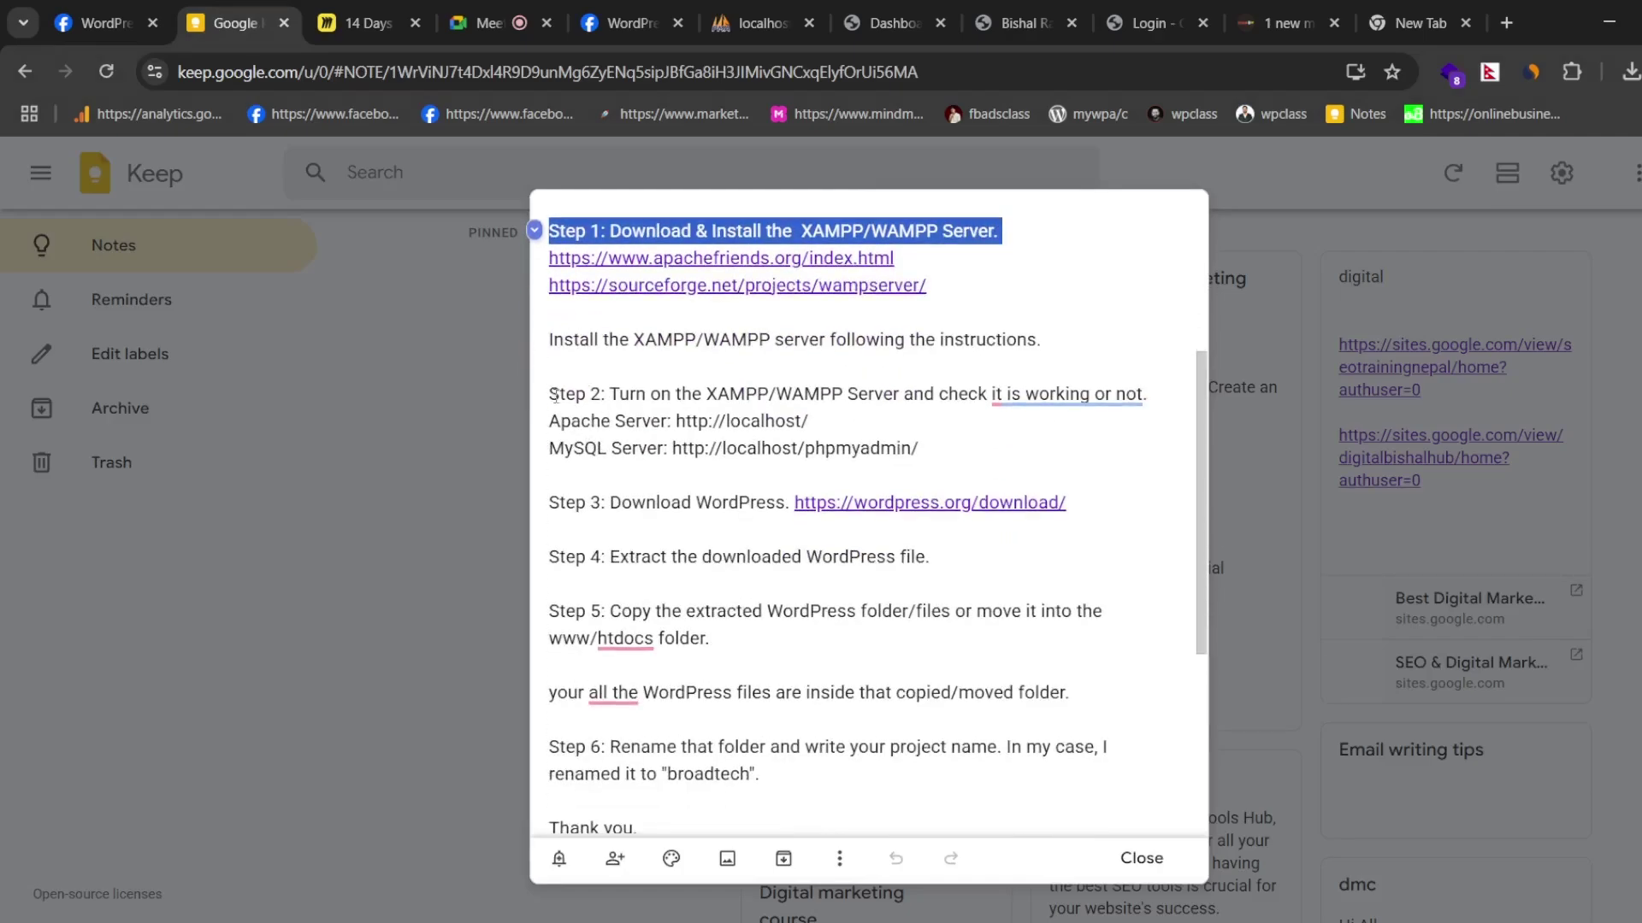
# - Highlight Steps 2 to 5: the WordPress download, extraction, copy and htdocs lines
pyautogui.moveTo(619, 394); pyautogui.dragTo(1023, 395)
pyautogui.scroll(-2, 778, 443)
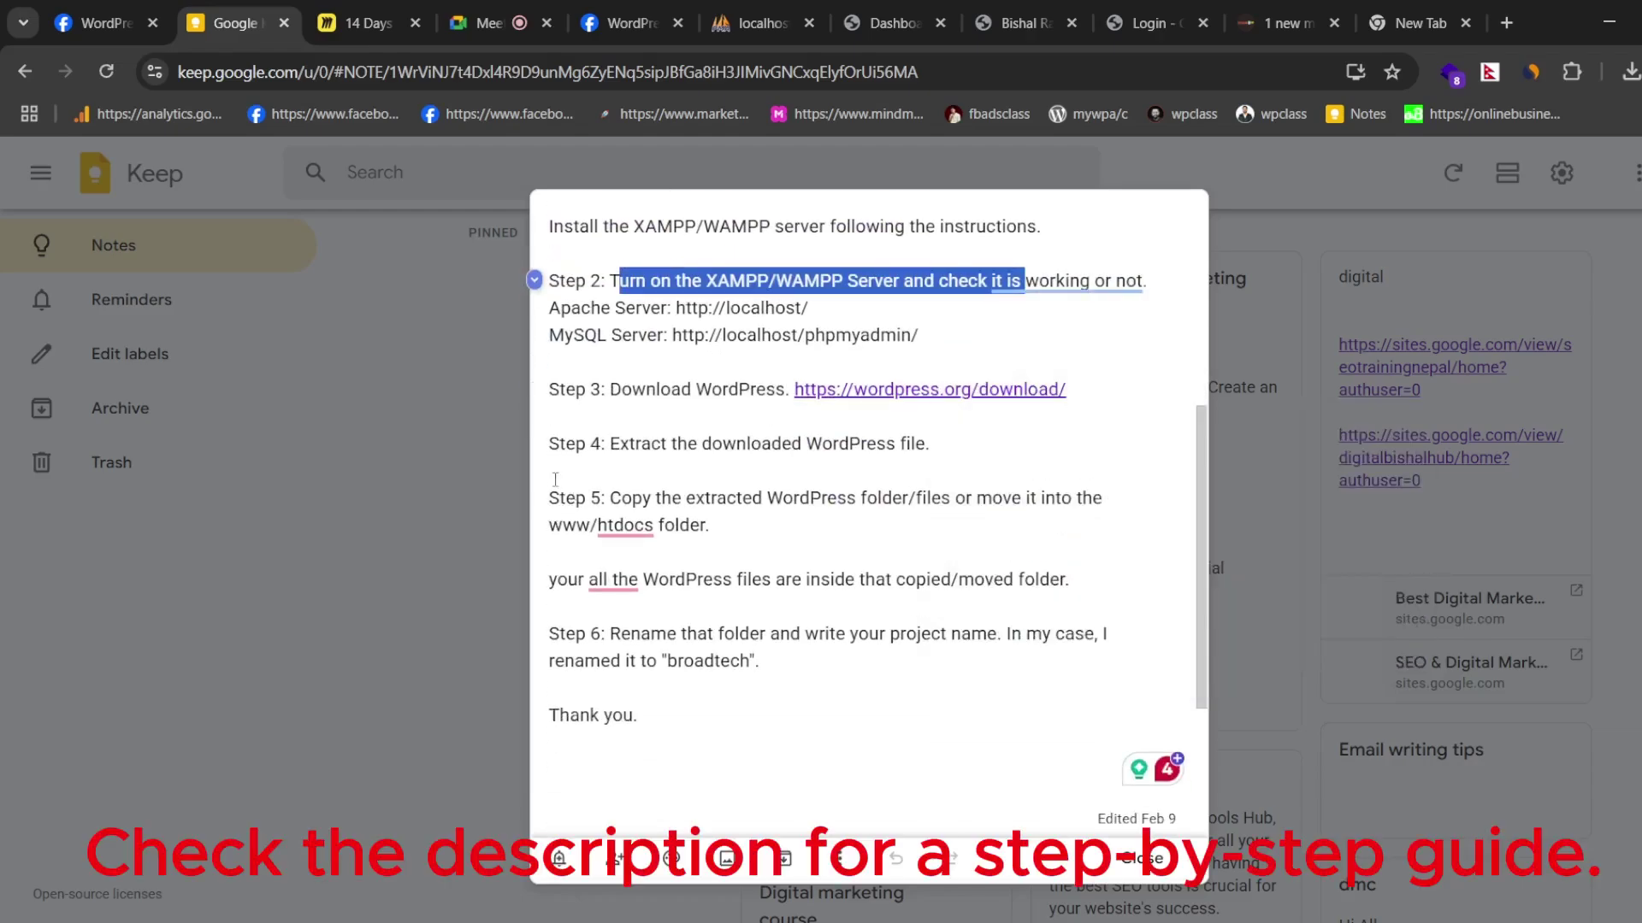
pyautogui.moveTo(610, 389); pyautogui.dragTo(1066, 389)
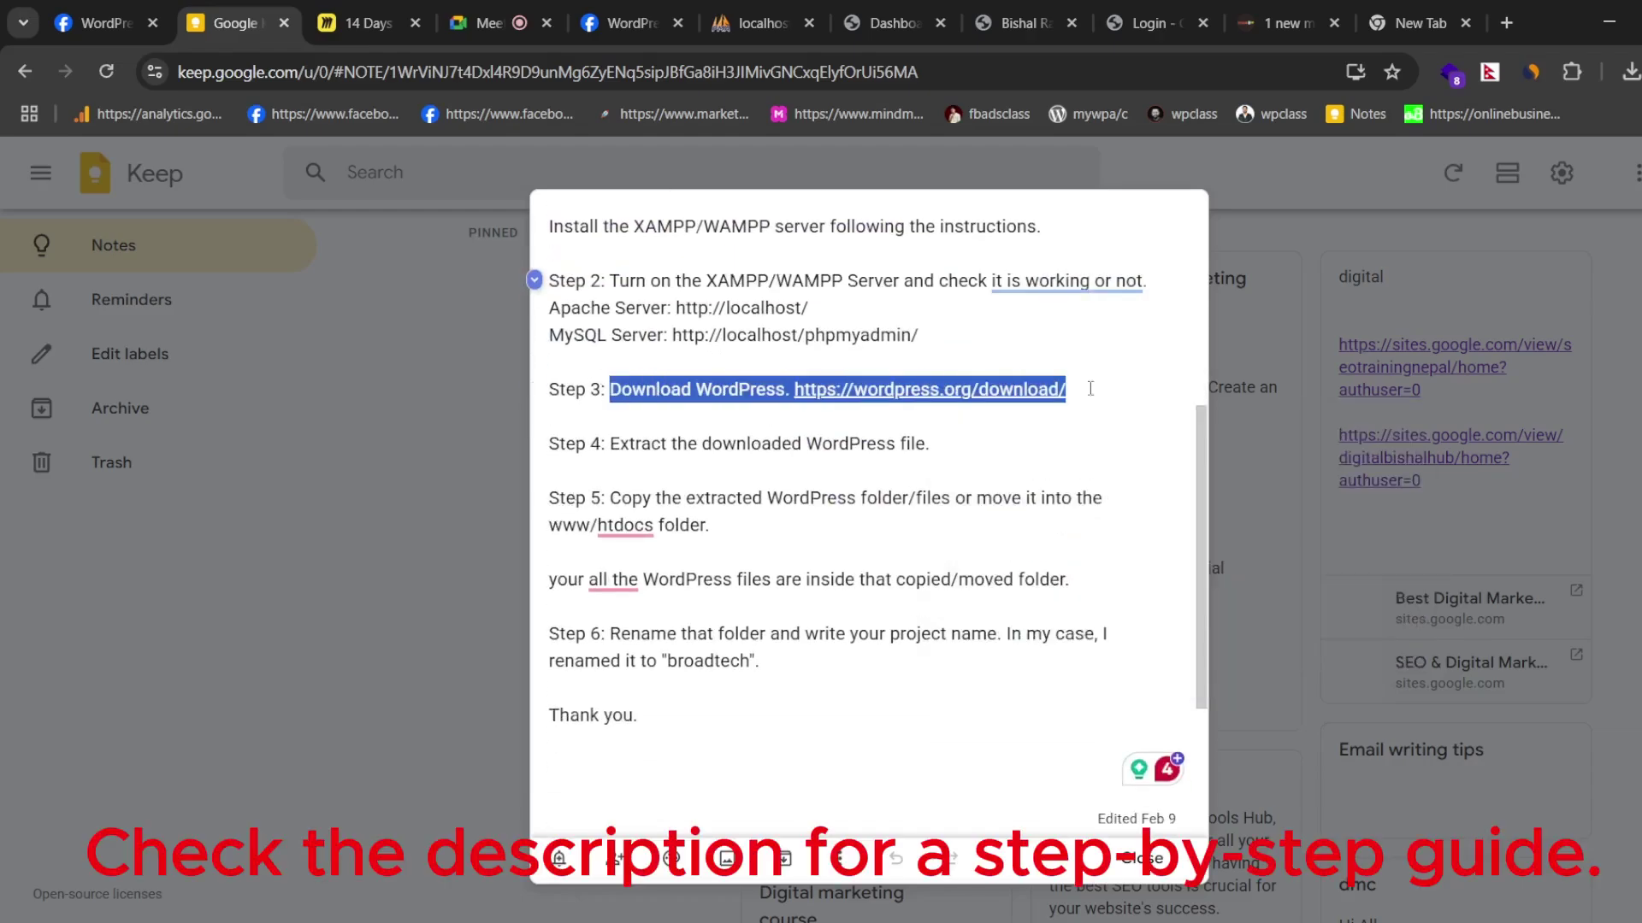
pyautogui.moveTo(606, 443); pyautogui.dragTo(976, 449)
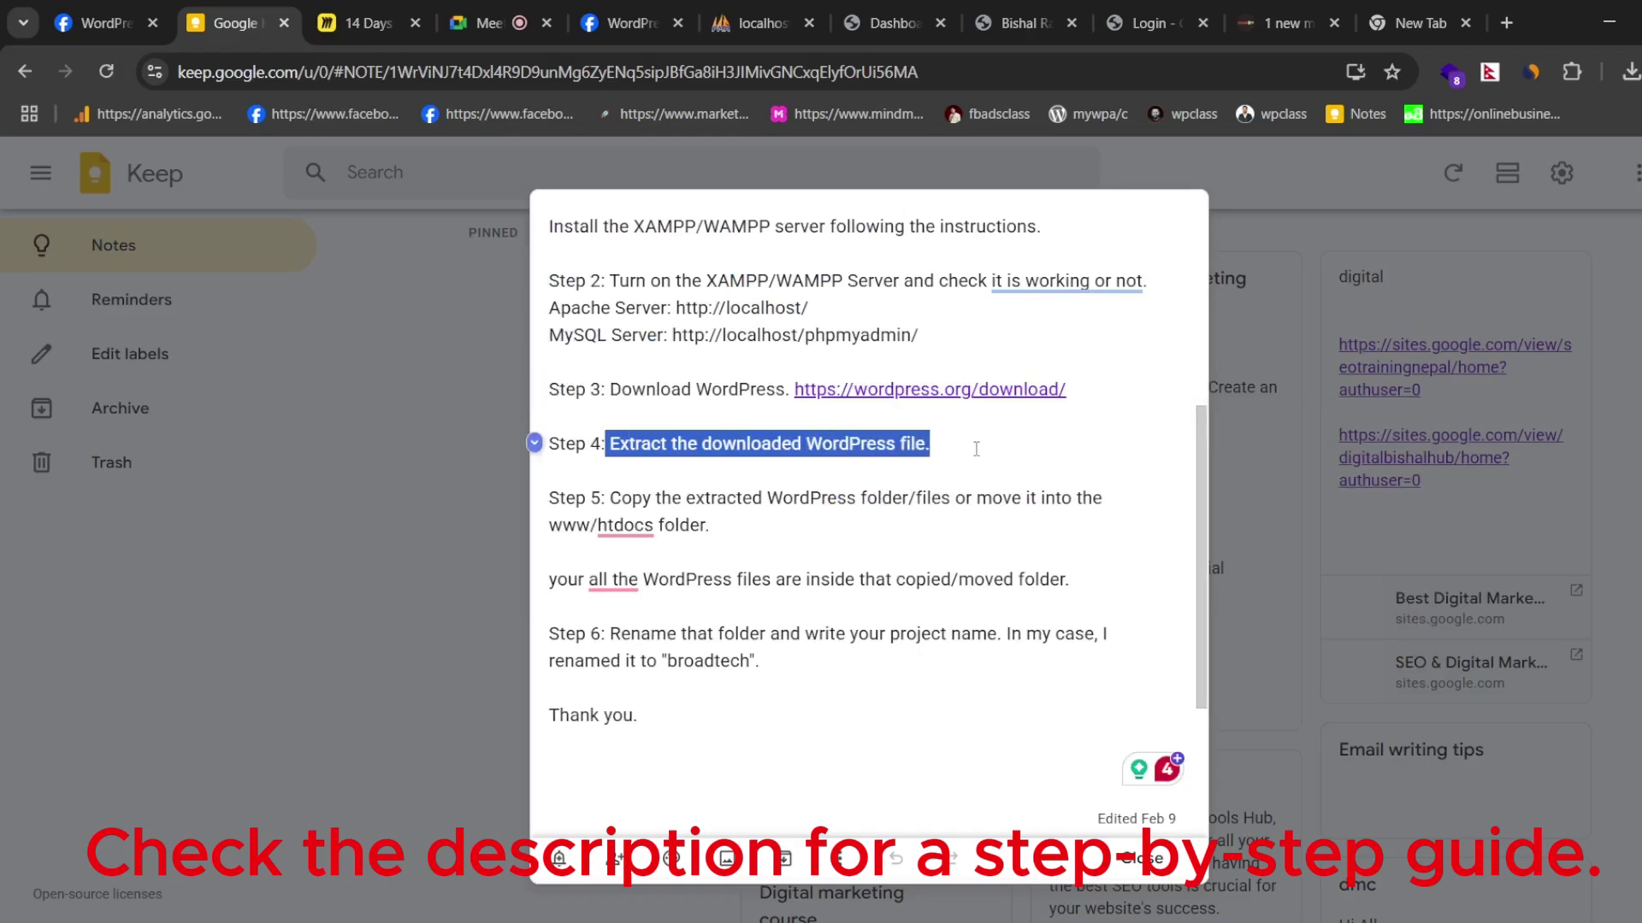
pyautogui.click(840, 444)
pyautogui.moveTo(620, 497); pyautogui.dragTo(892, 500)
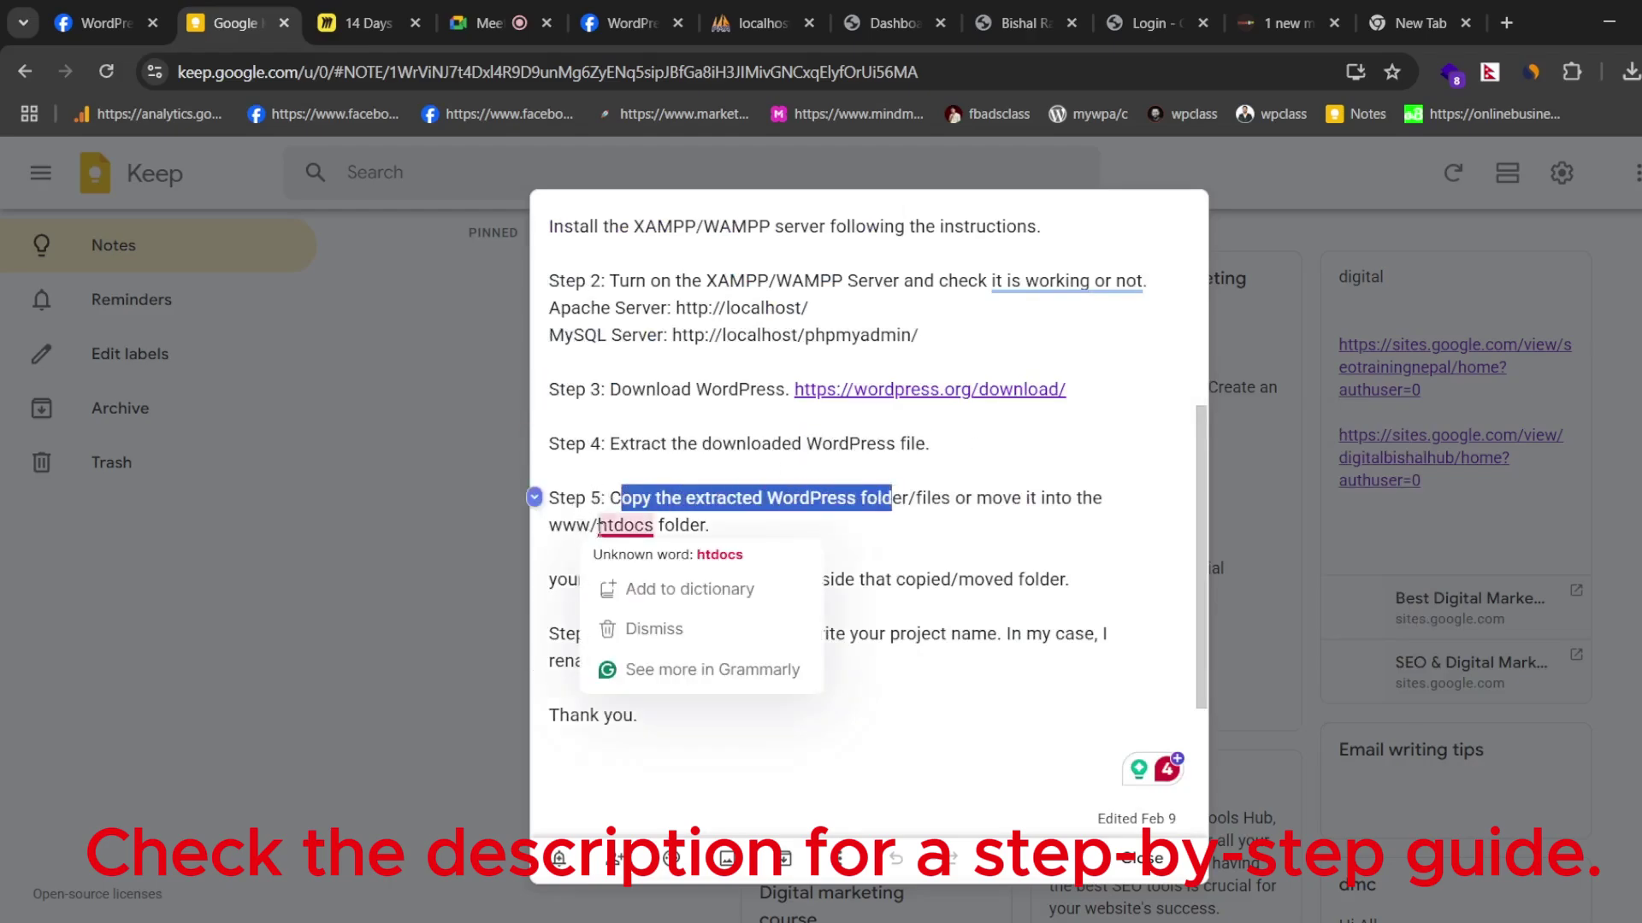
pyautogui.moveTo(600, 524); pyautogui.dragTo(681, 526)
pyautogui.click(758, 527)
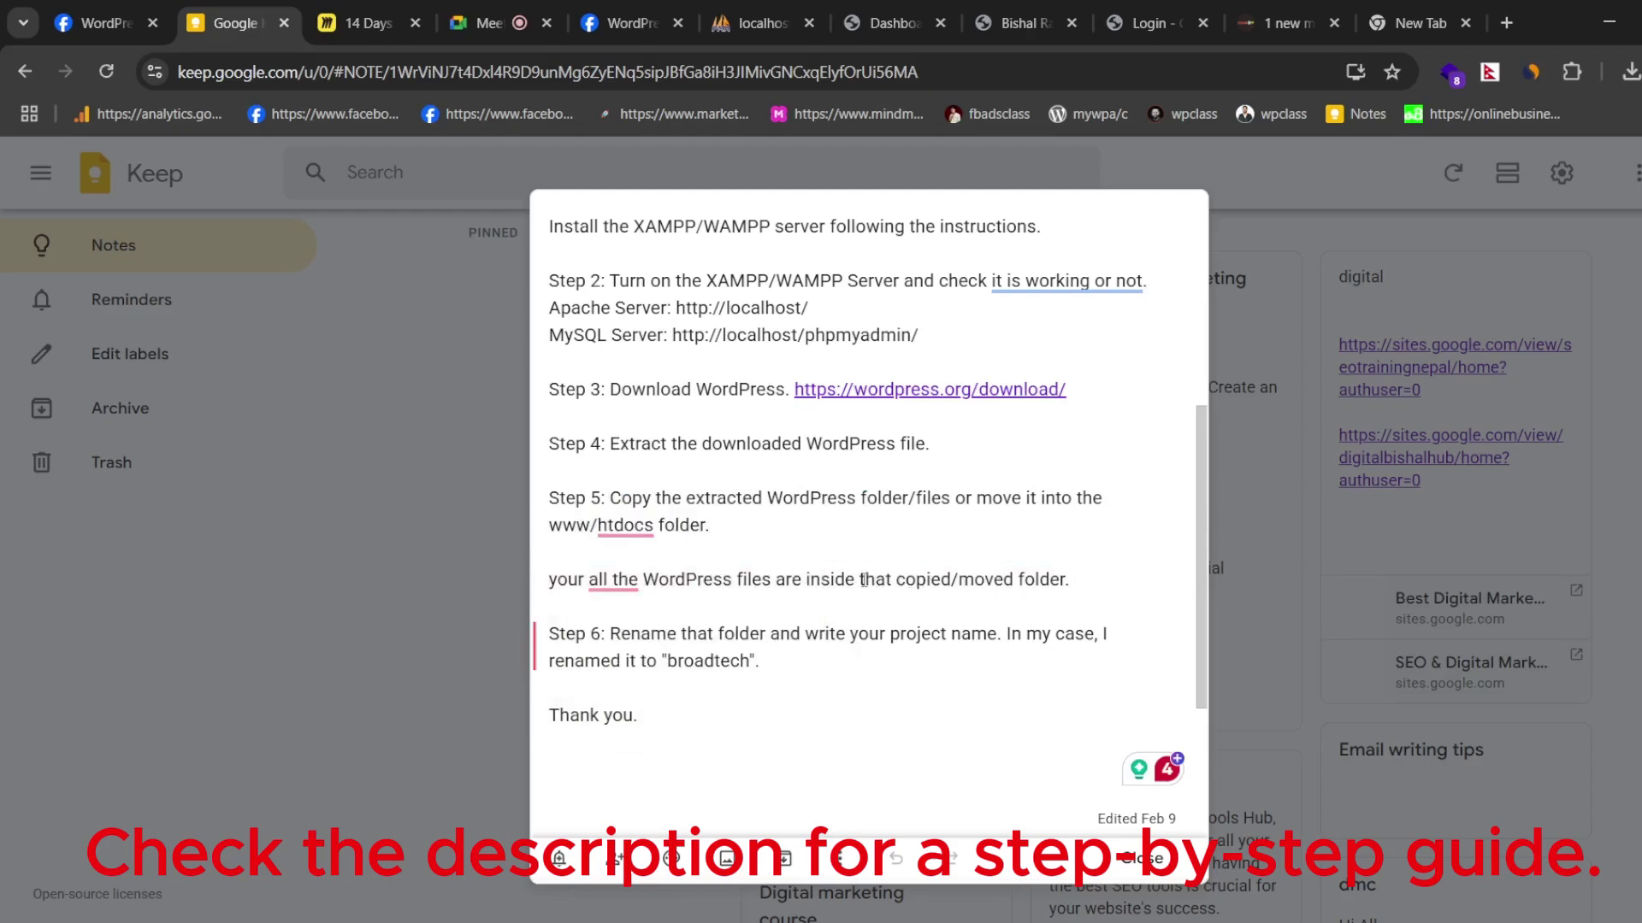
# - Highlight the Step 6 renaming line, select the whole note, and return to the Meet call
pyautogui.scroll(-2, 863, 581)
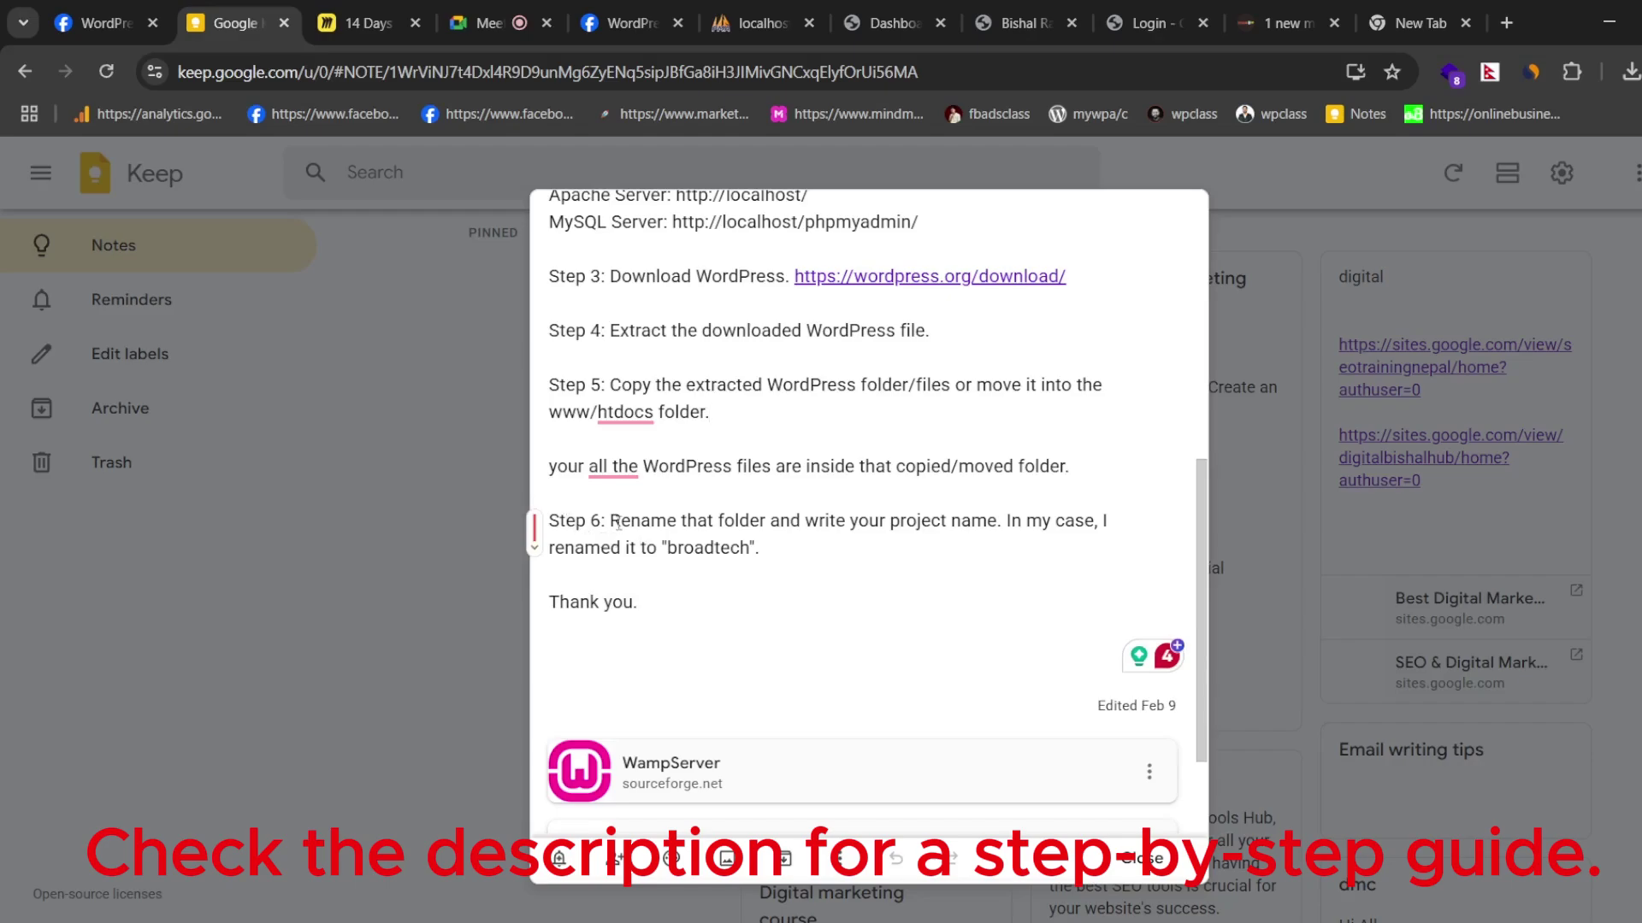
pyautogui.moveTo(610, 523); pyautogui.dragTo(747, 551)
pyautogui.click(677, 549)
pyautogui.click(667, 593)
pyautogui.scroll(7, 741, 567)
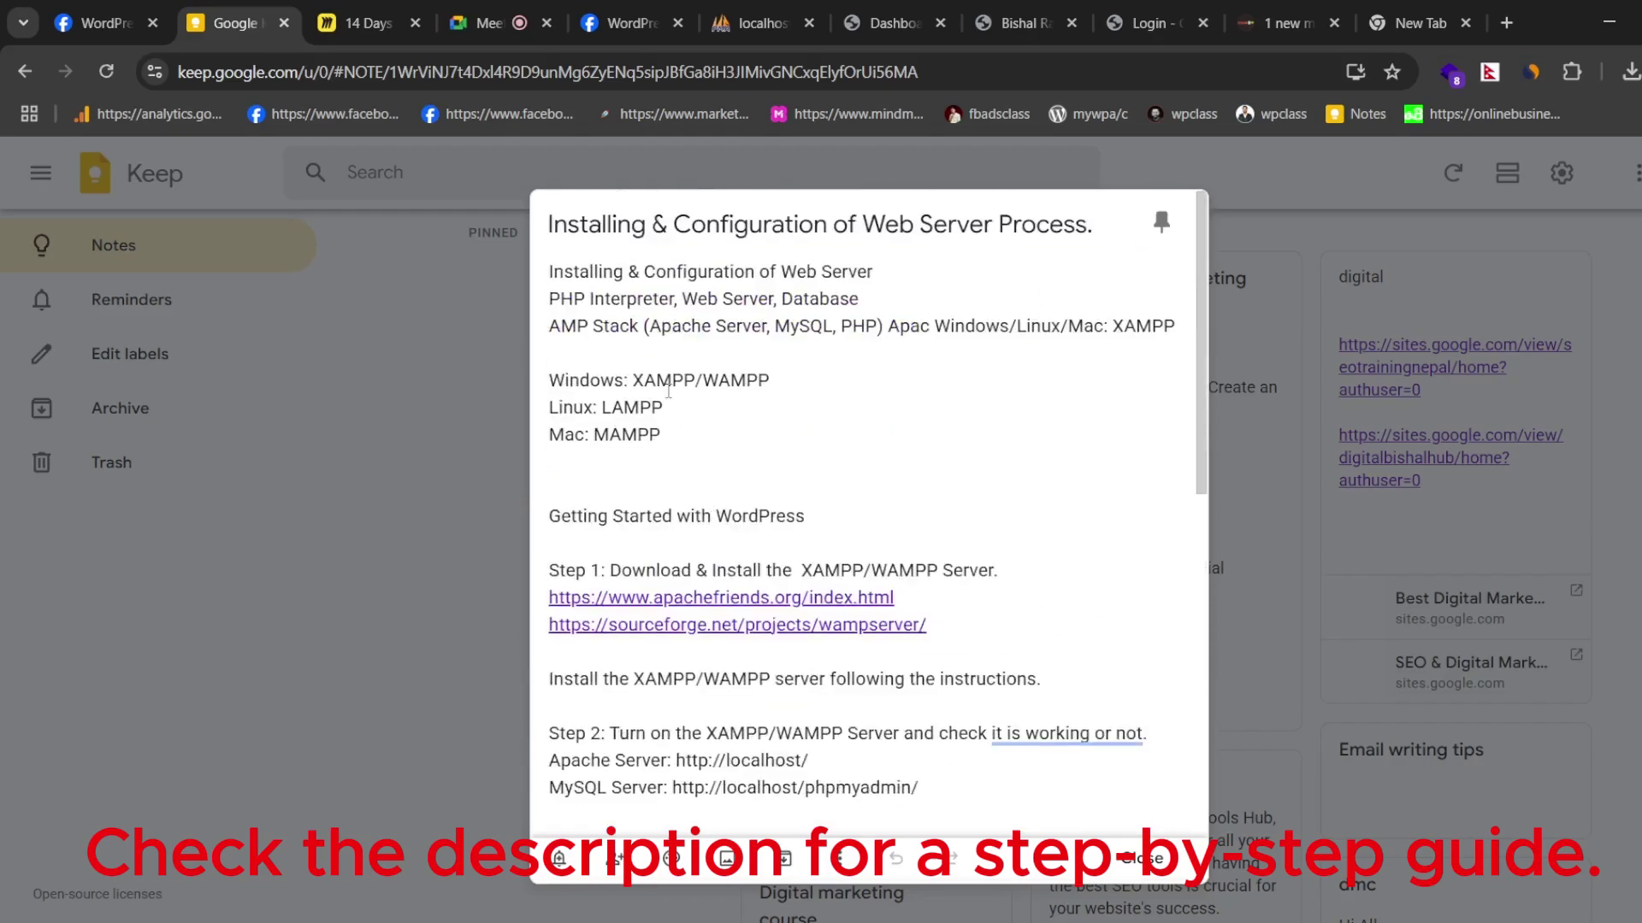
pyautogui.moveTo(542, 270); pyautogui.dragTo(752, 649)
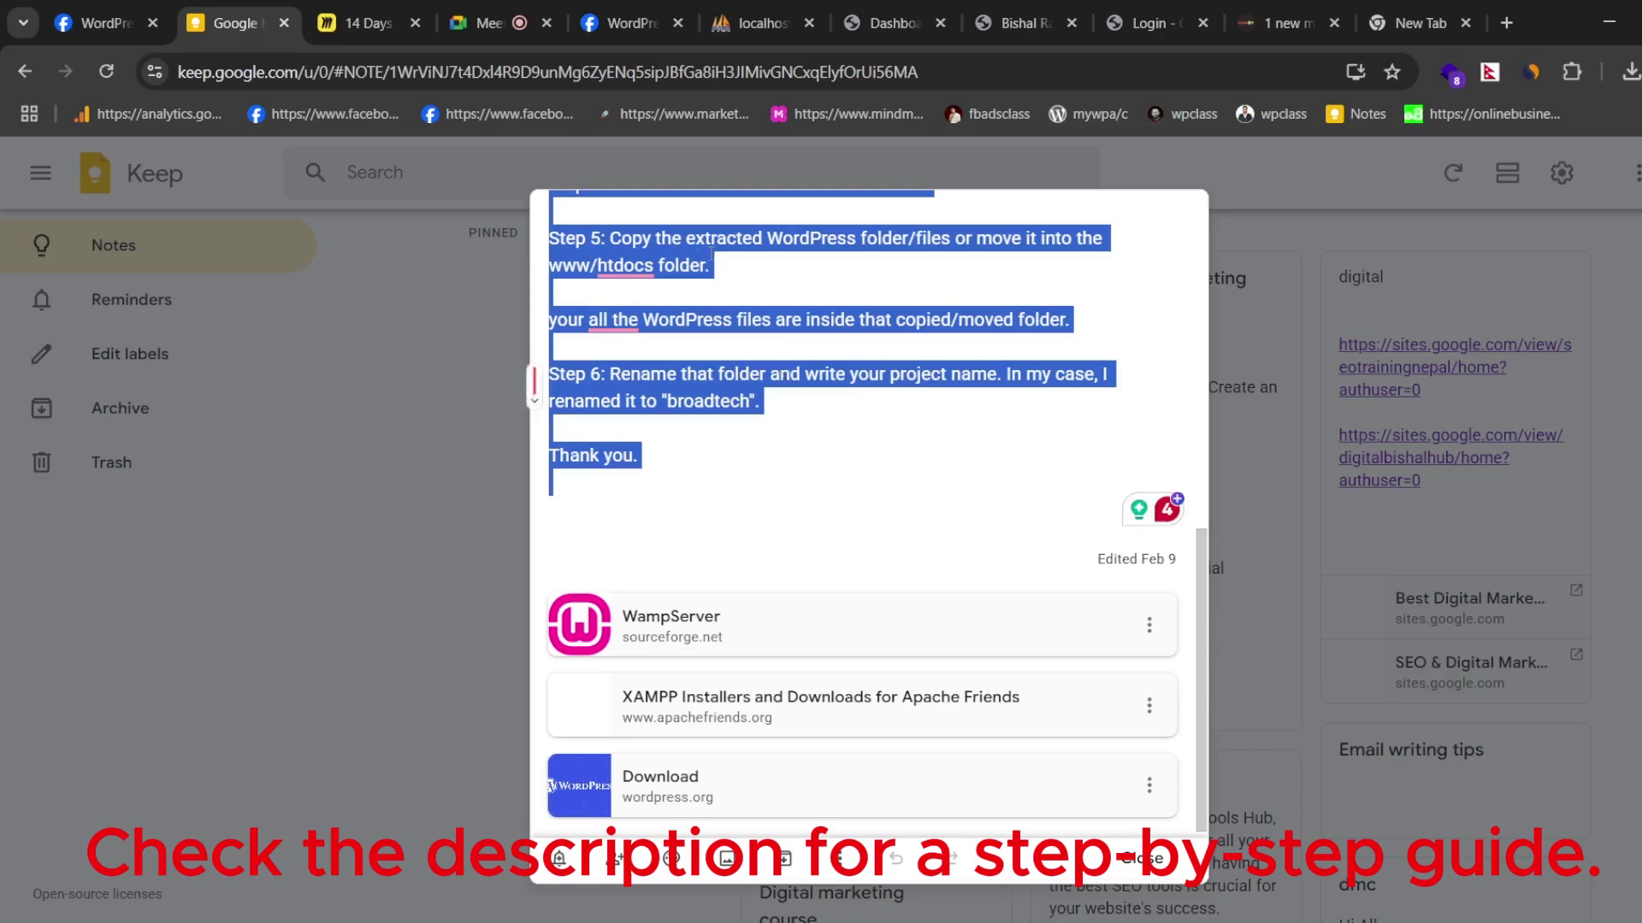
pyautogui.click(473, 7)
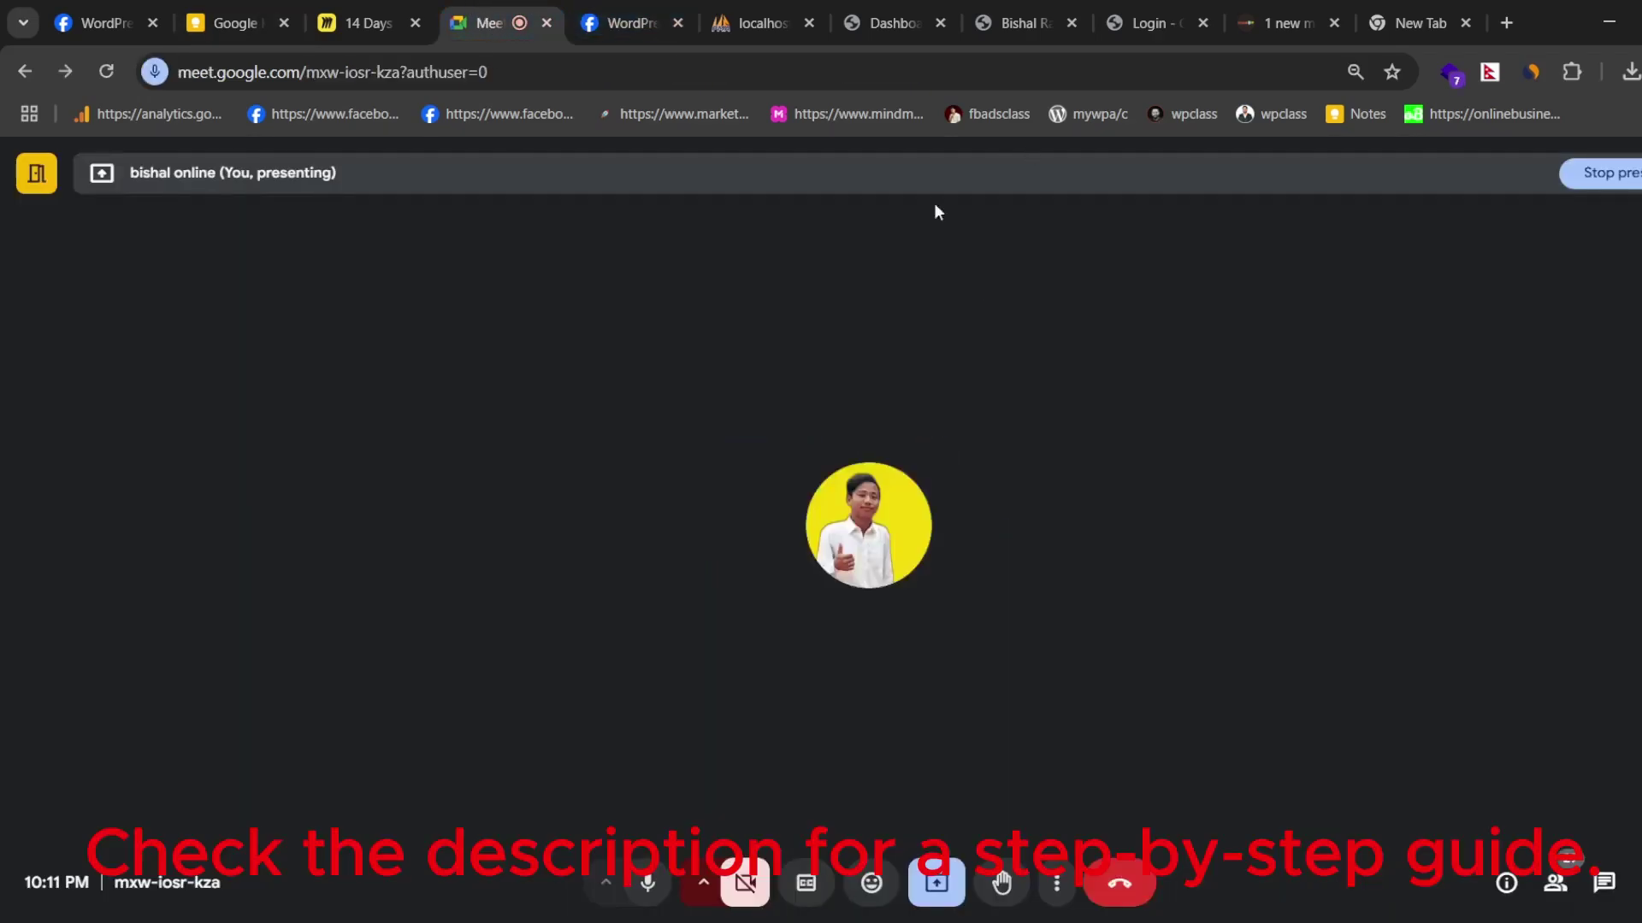
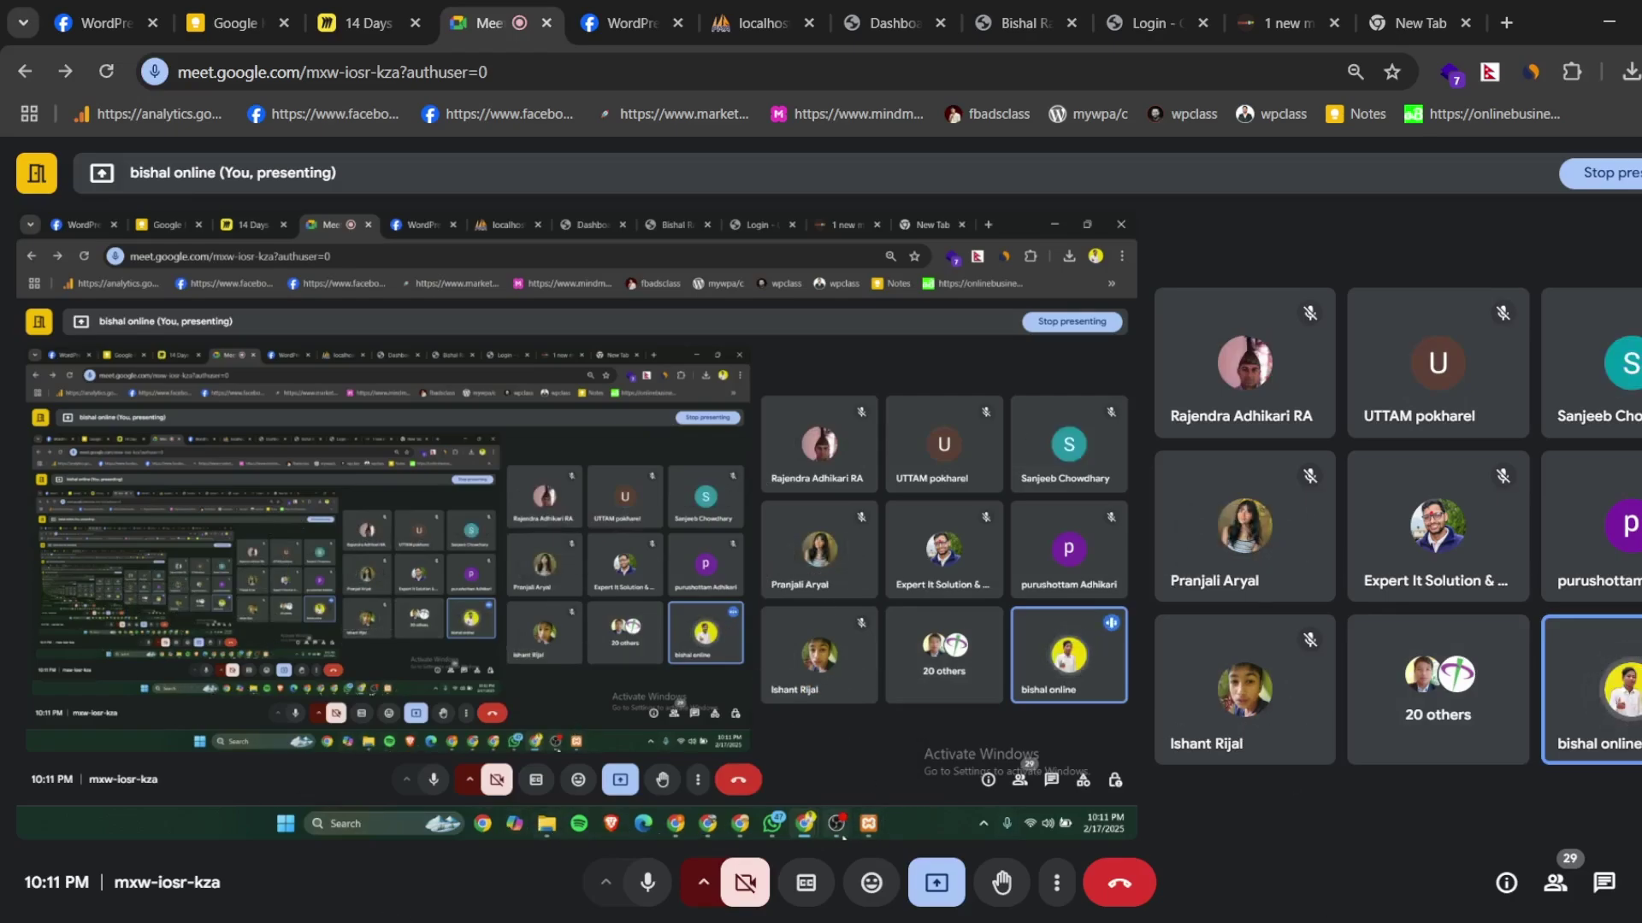
# - Quit XAMPP from its system tray icon so the control panel closes completely
pyautogui.moveTo(872, 836)
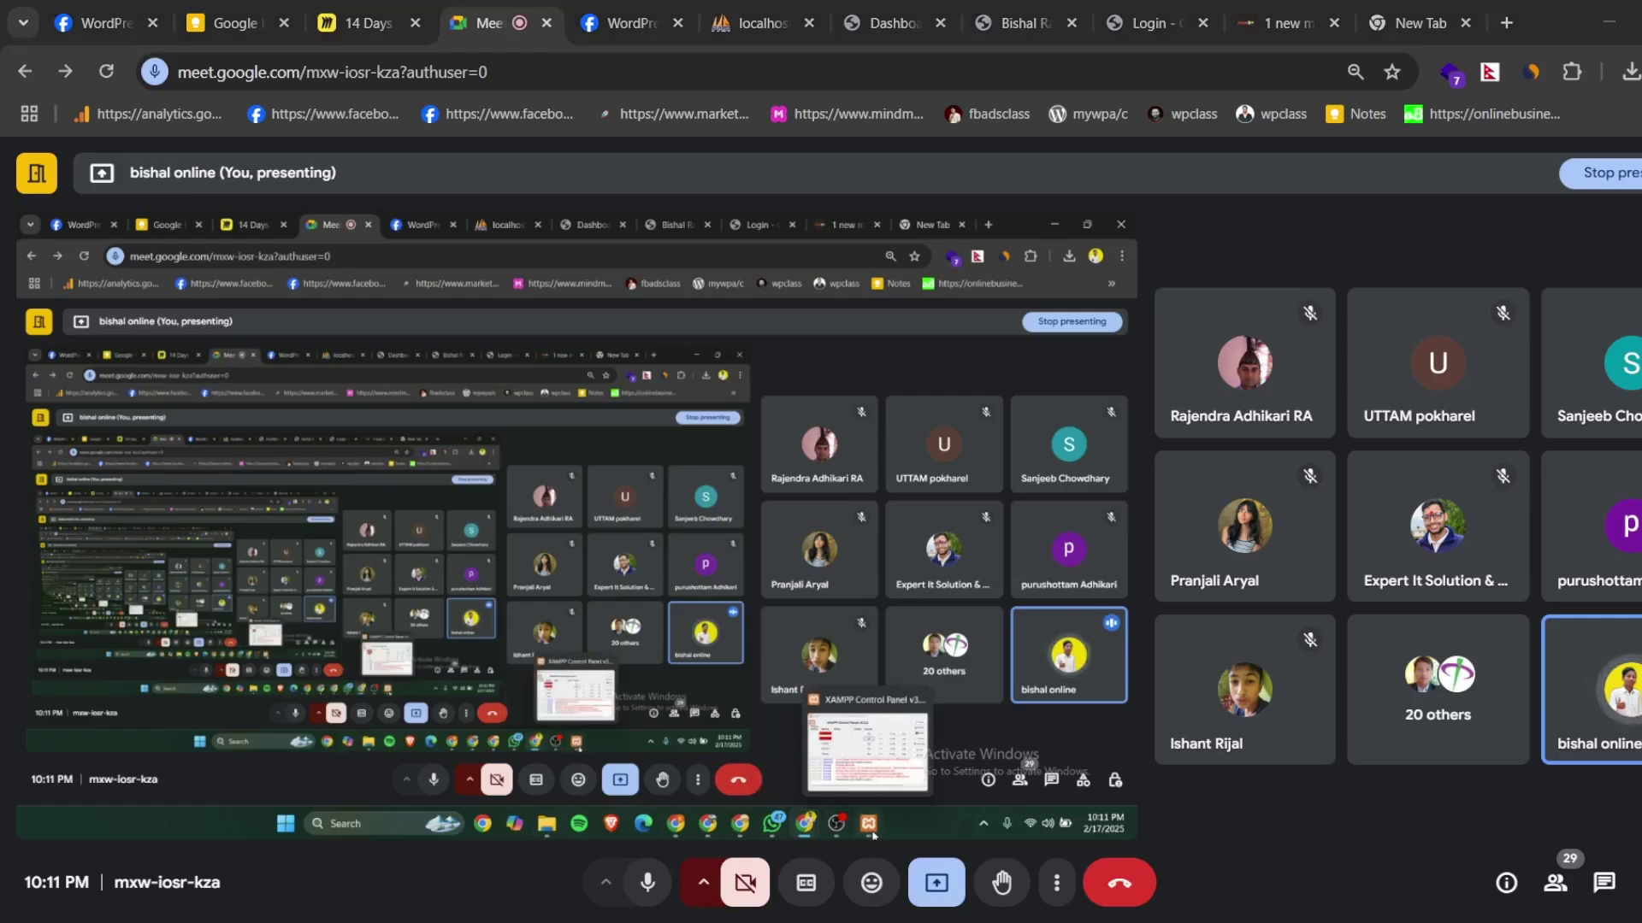
pyautogui.click(872, 837)
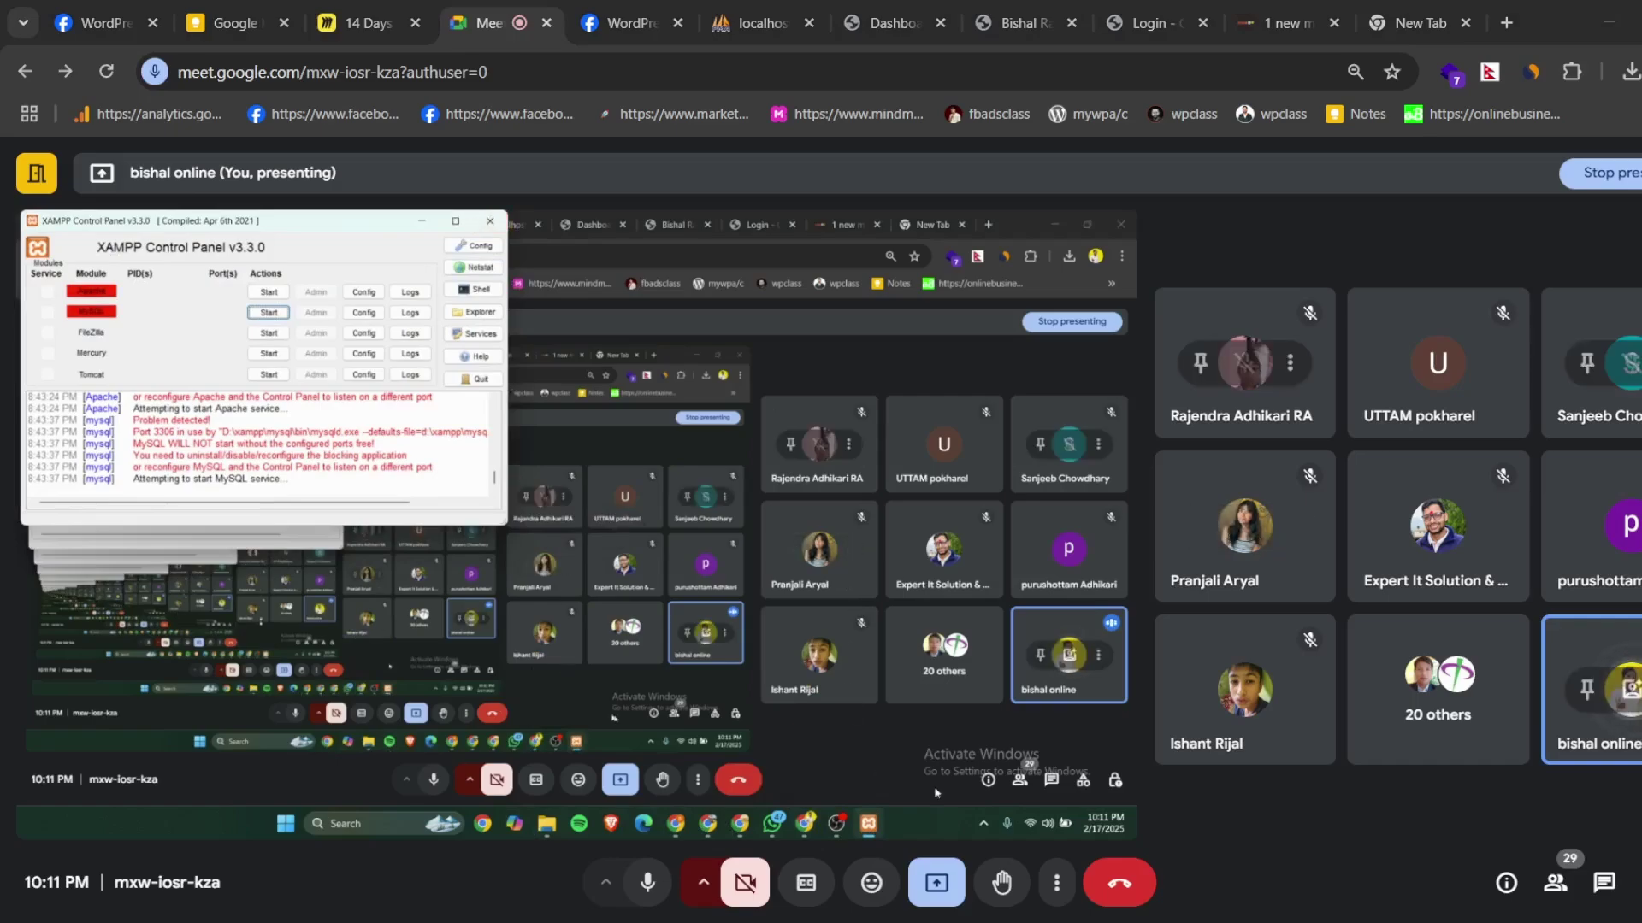
pyautogui.click(983, 823)
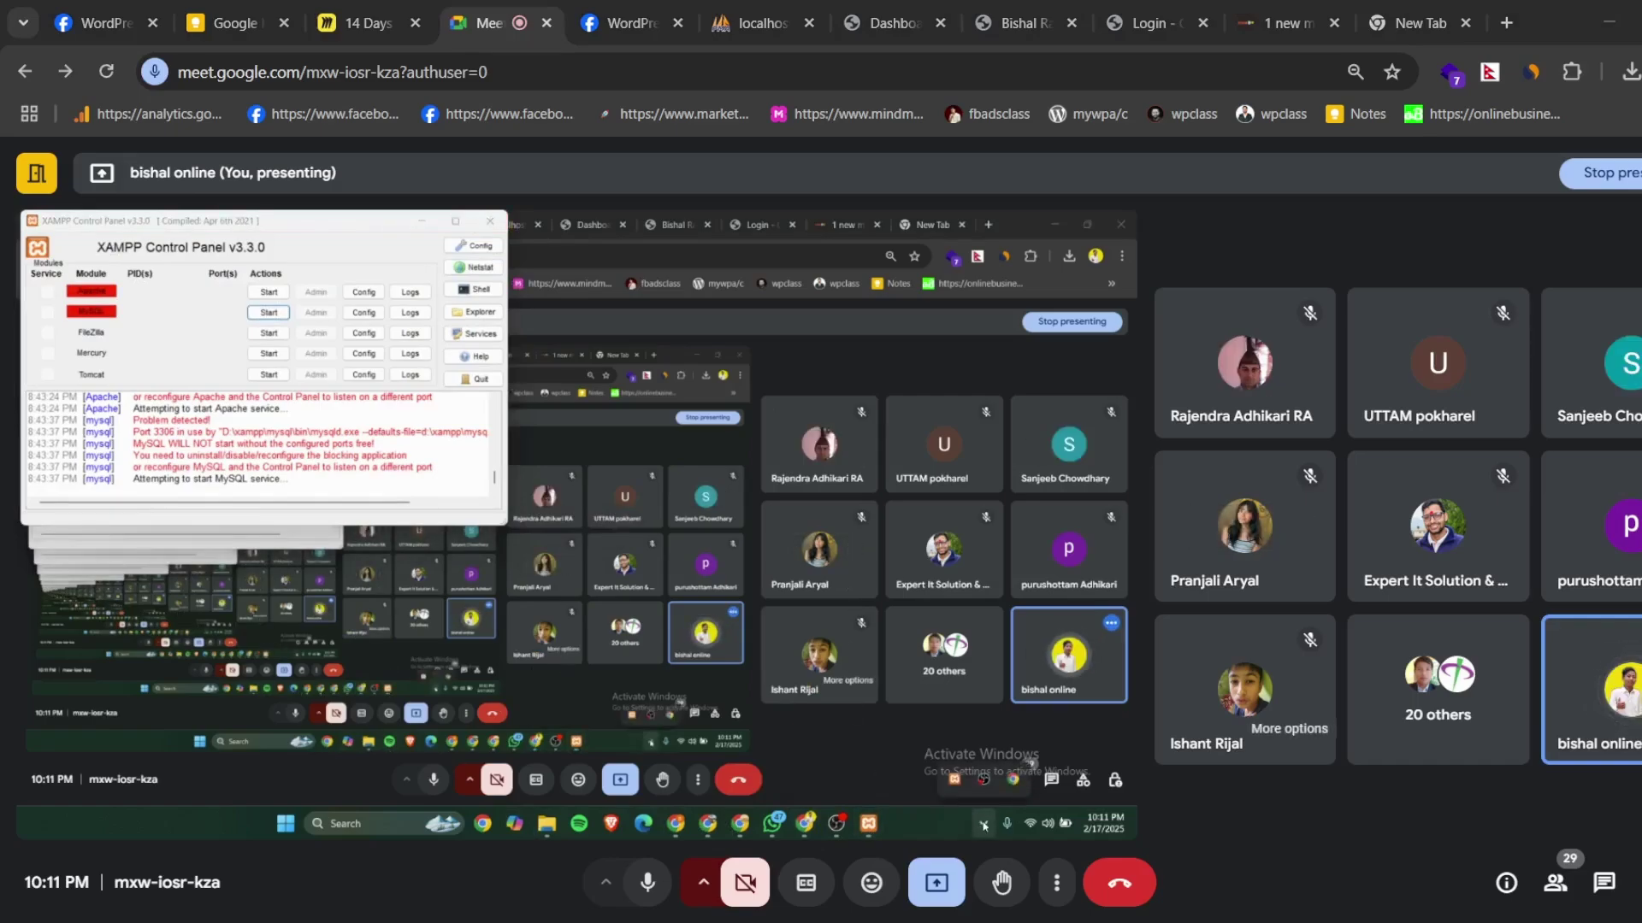
pyautogui.rightClick(956, 781)
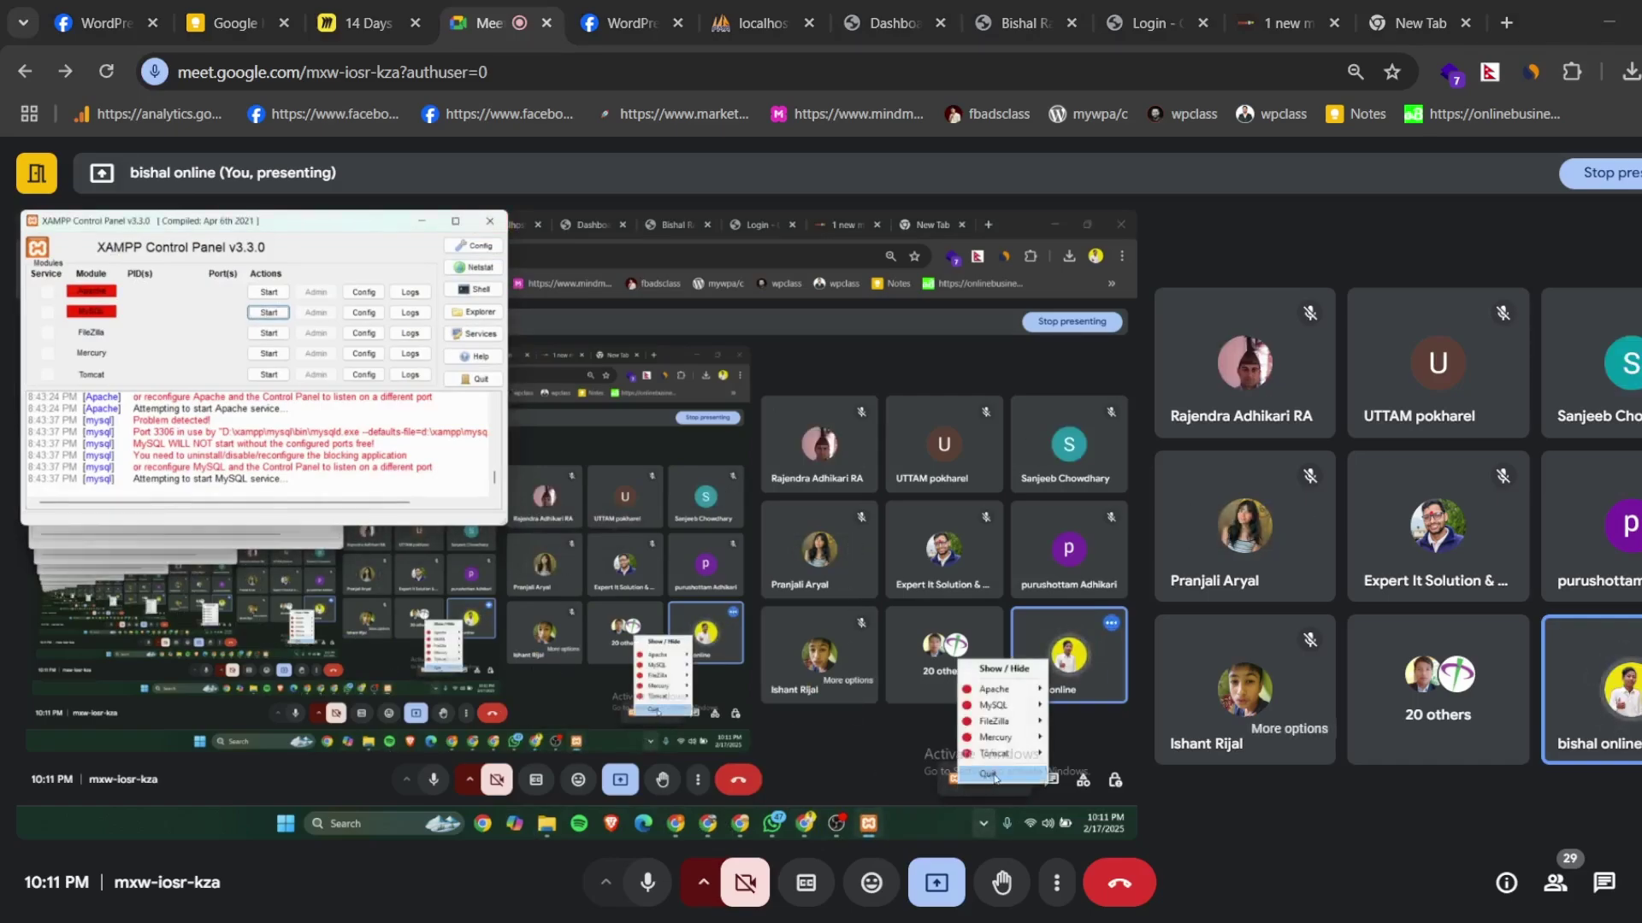
pyautogui.click(987, 773)
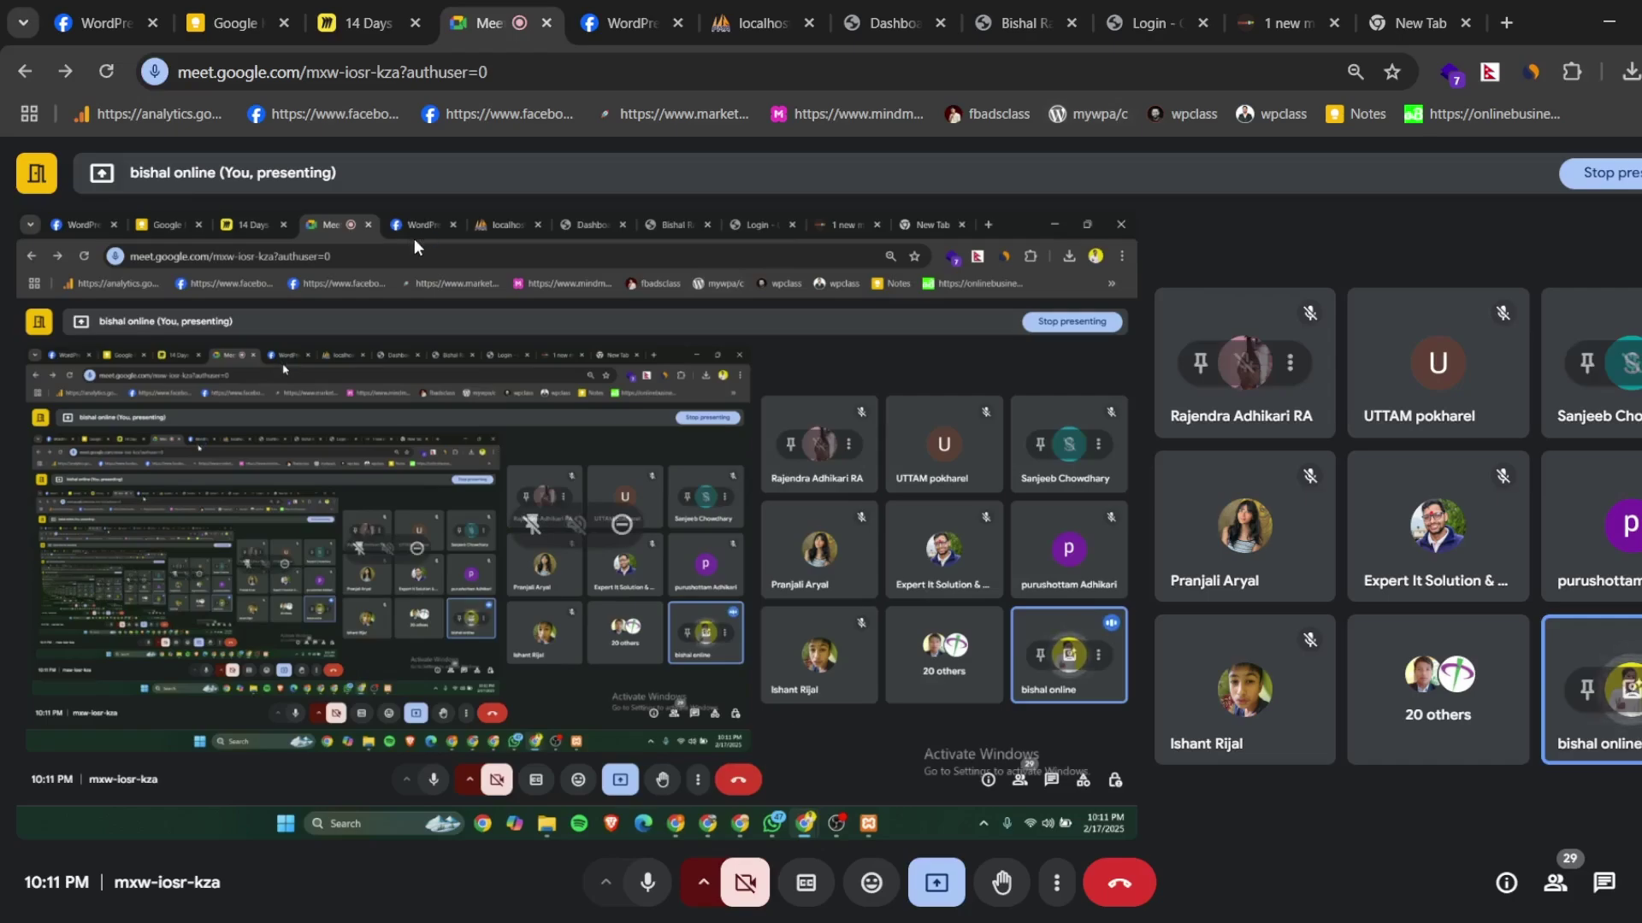
# - Review the Performance, Startup apps and Users pages in Task Manager
pyautogui.hotkey('ctrl', 'shift', 'Escape')
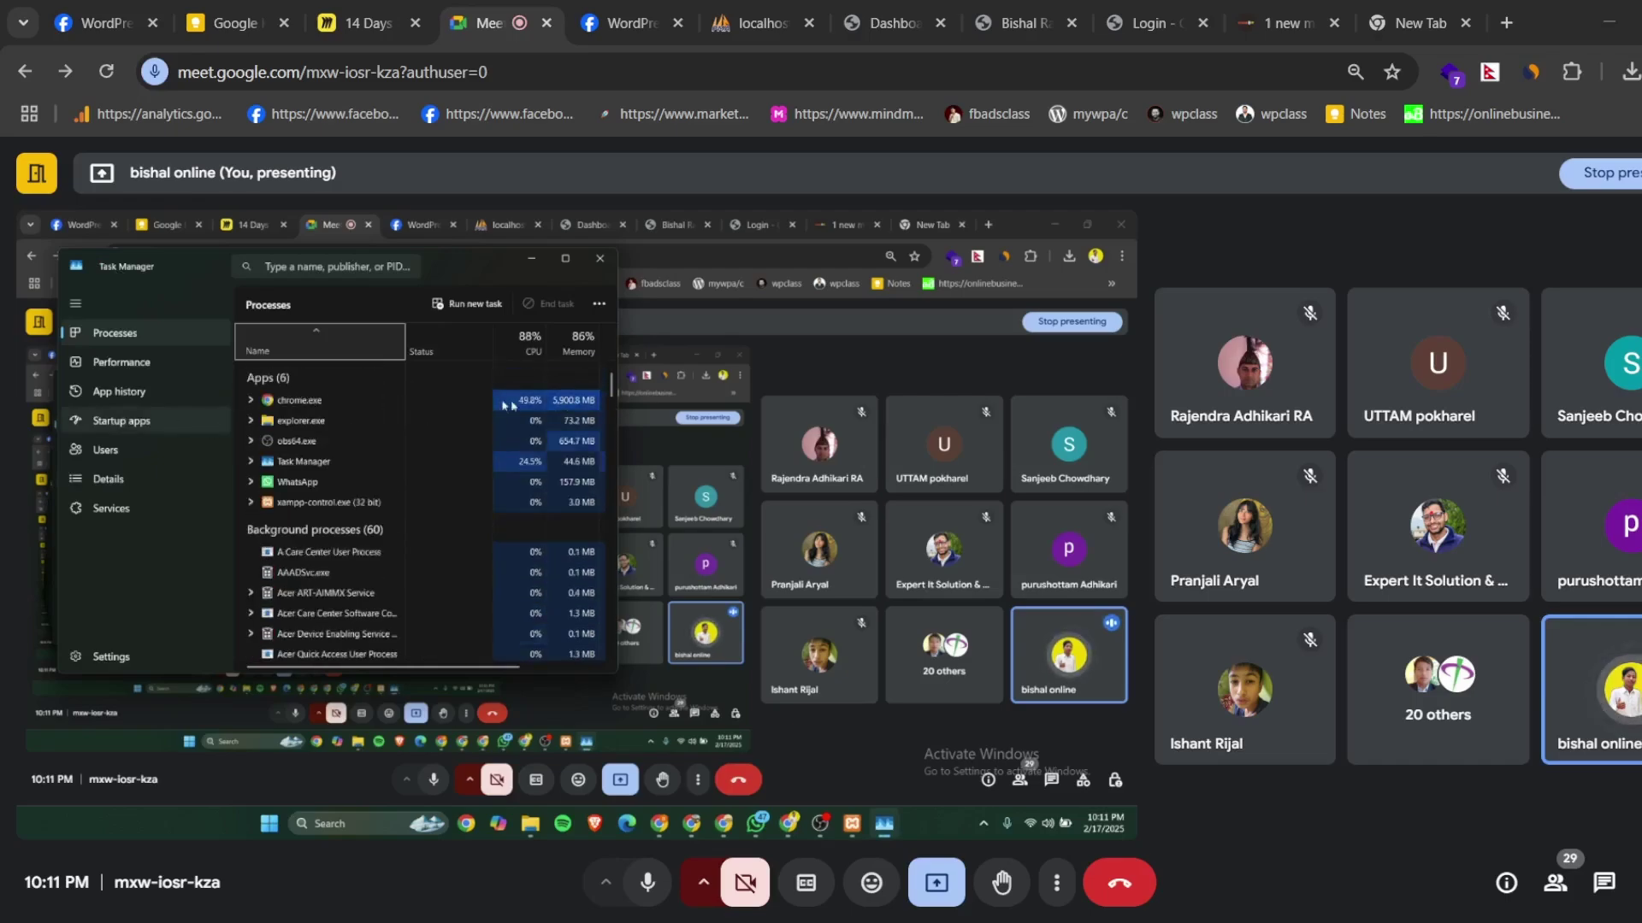
pyautogui.click(127, 361)
pyautogui.click(122, 424)
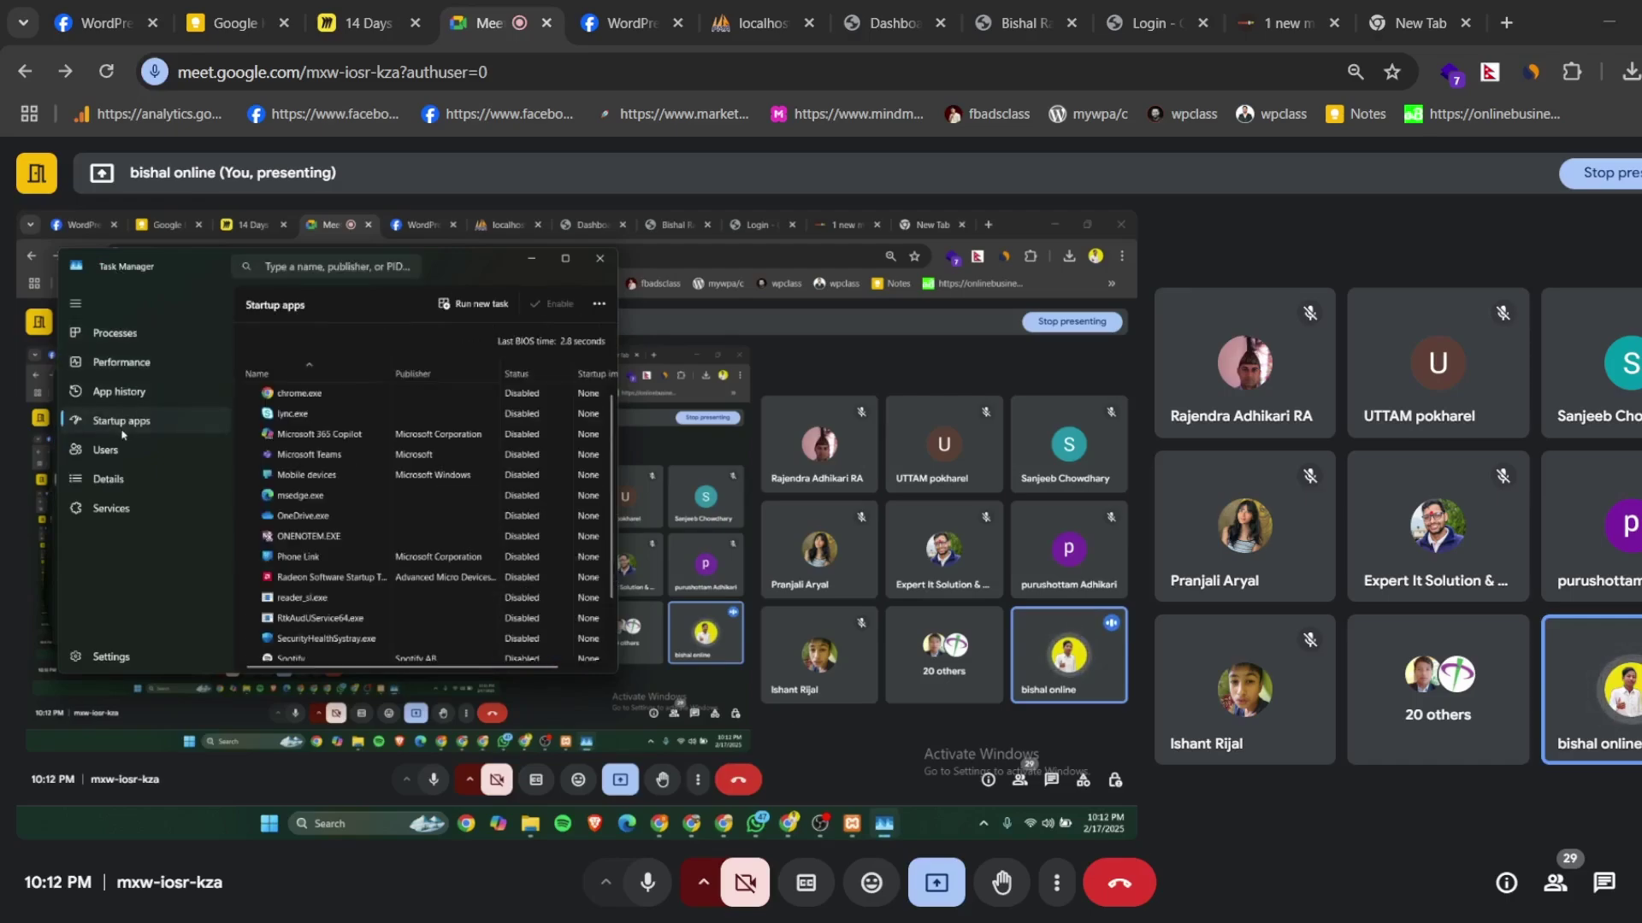
pyautogui.click(111, 450)
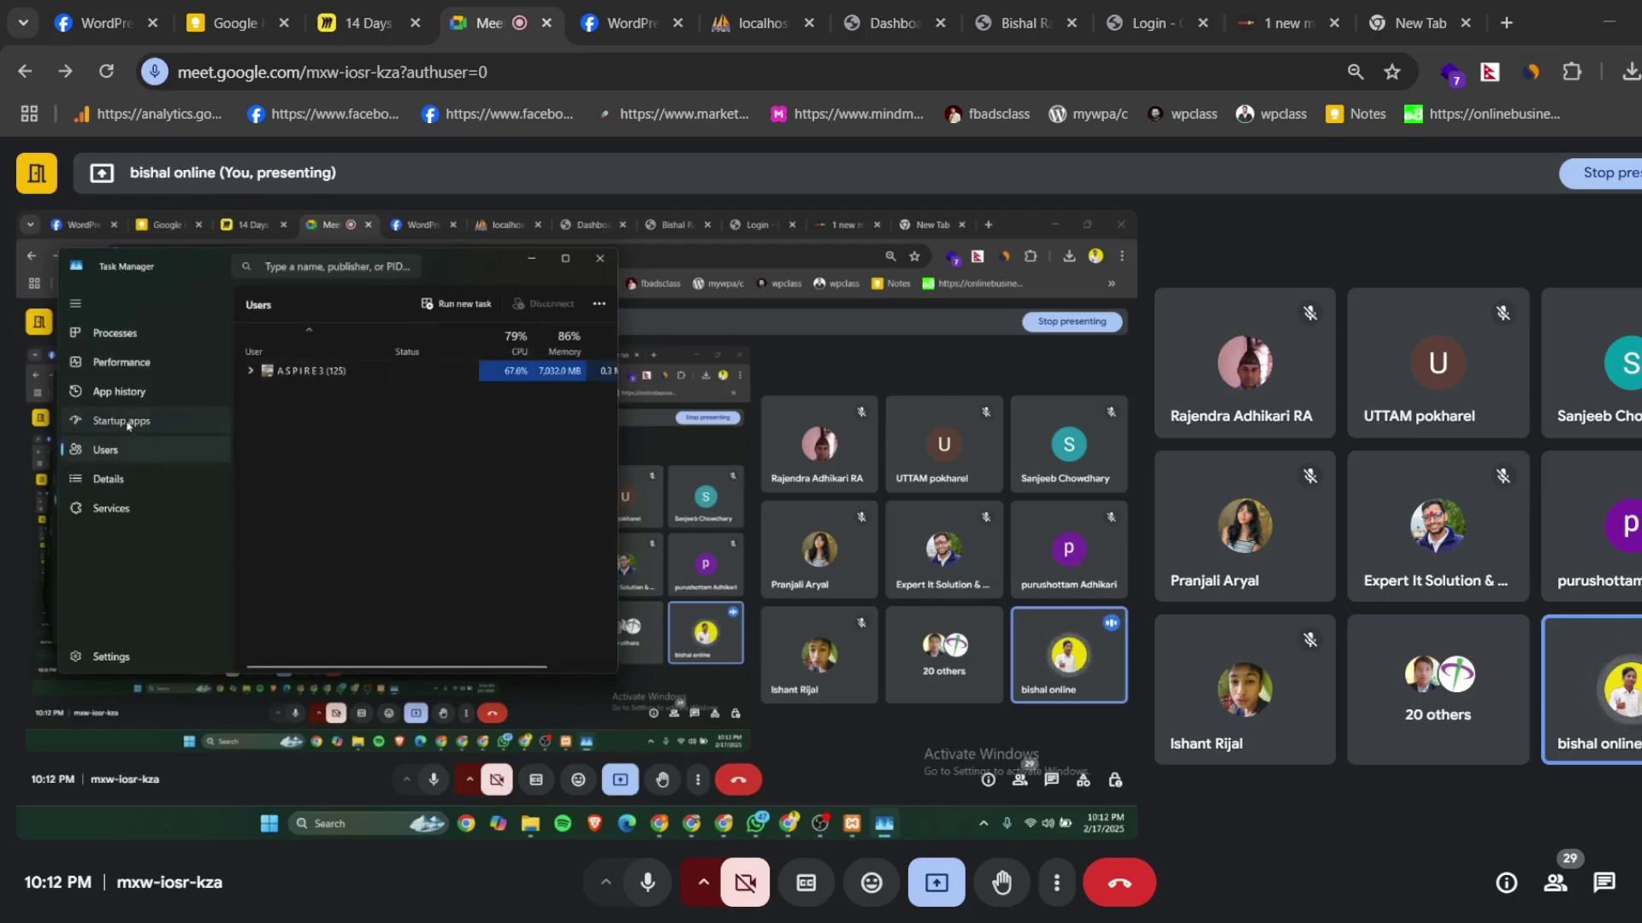
pyautogui.click(124, 422)
# - Scroll the startup apps list, close Task Manager and reopen XAMPP Control Panel
pyautogui.scroll(-3, 479, 500)
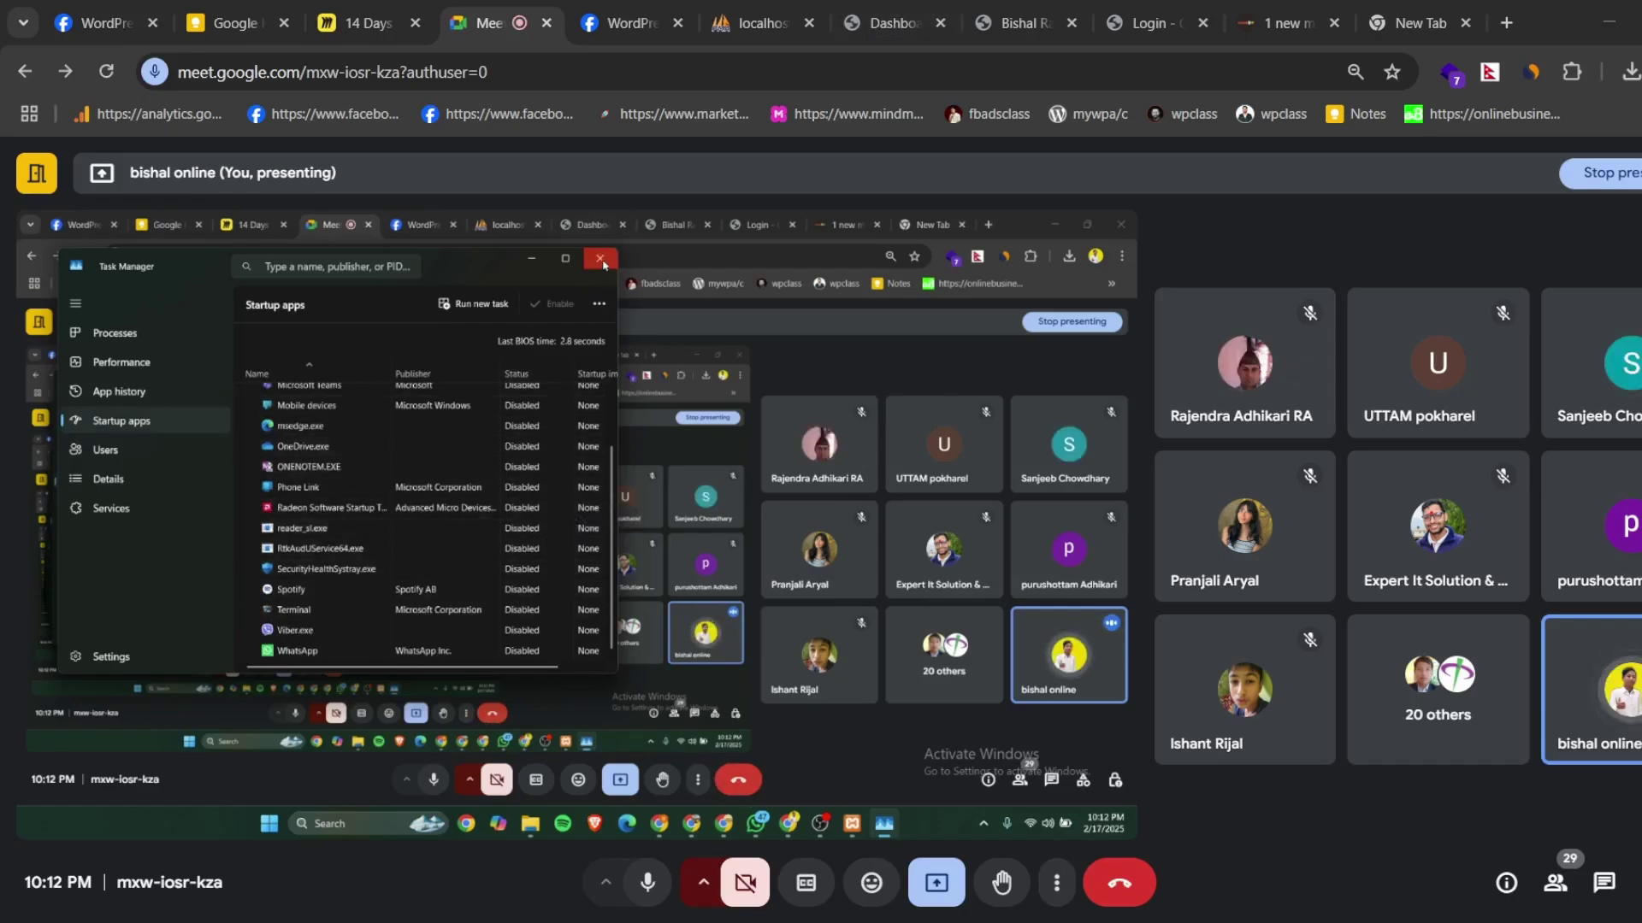
pyautogui.hotkey('ctrl', 'shift', 'Escape')
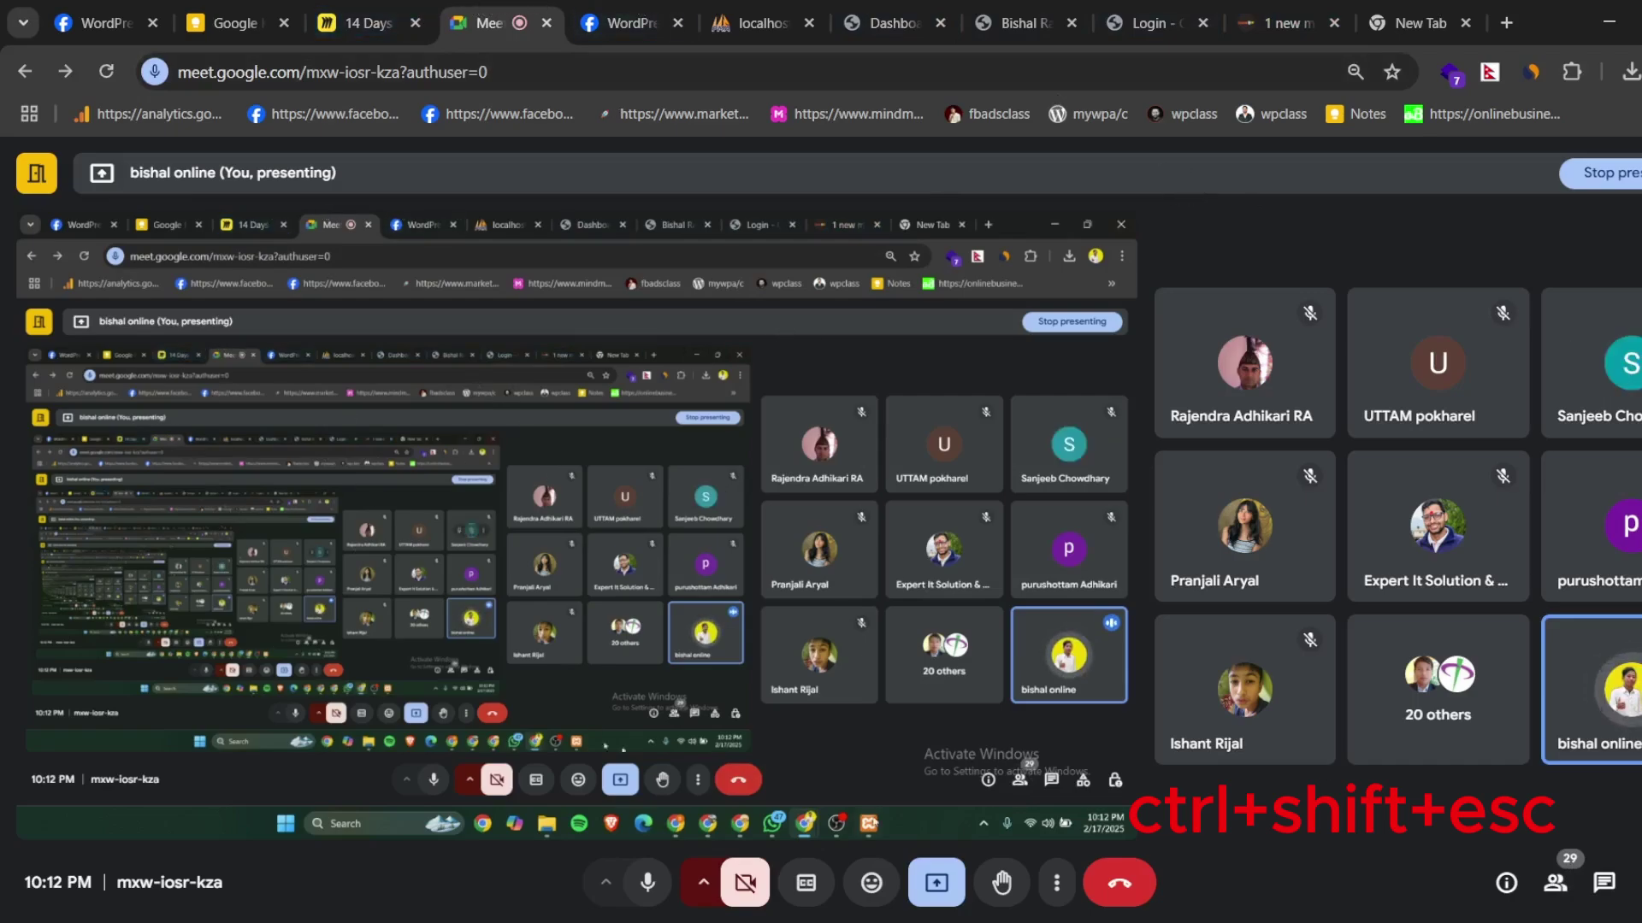
pyautogui.click(870, 824)
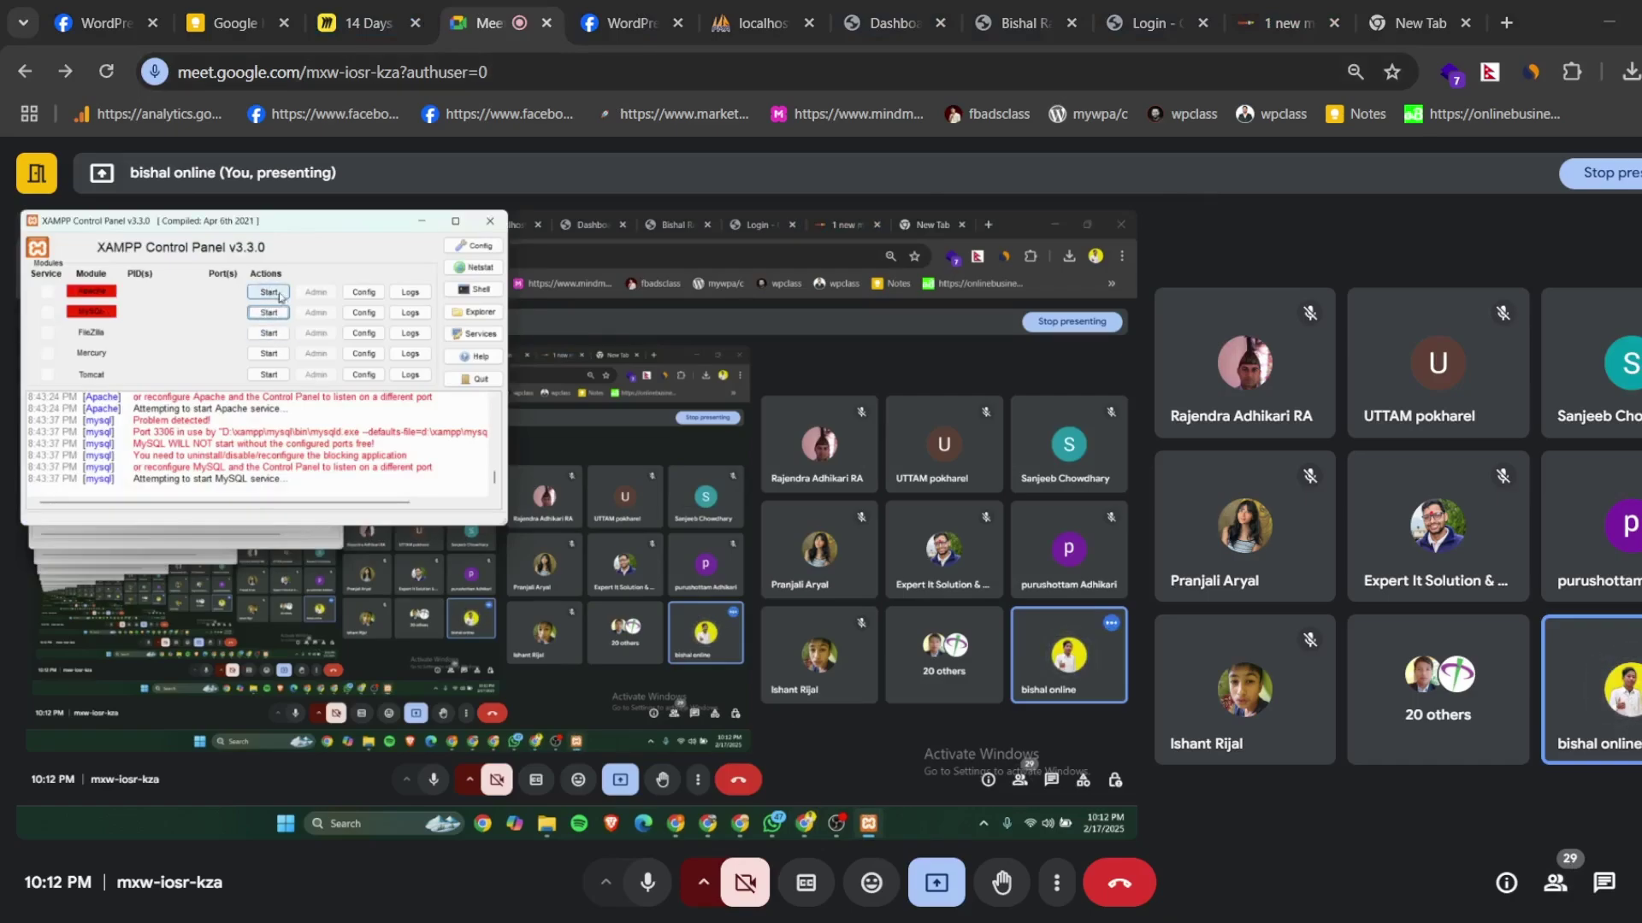
# - Minimize XAMPP, return to the WordPress Dashboard tab and log out of the admin account
pyautogui.click(421, 222)
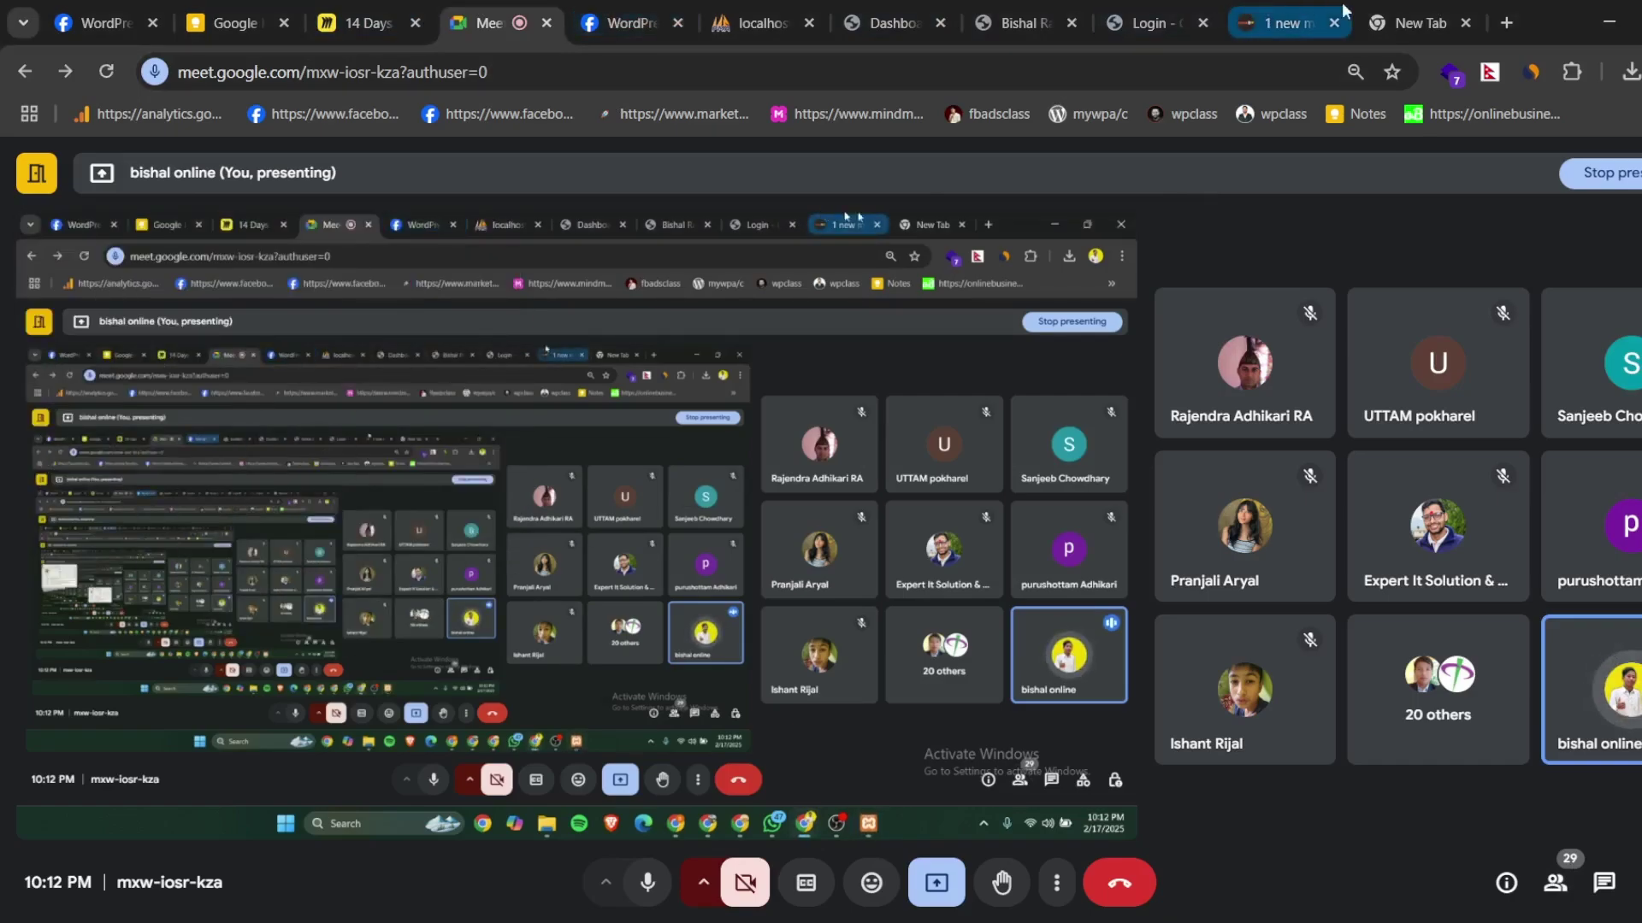
pyautogui.click(1313, 12)
pyautogui.click(913, 73)
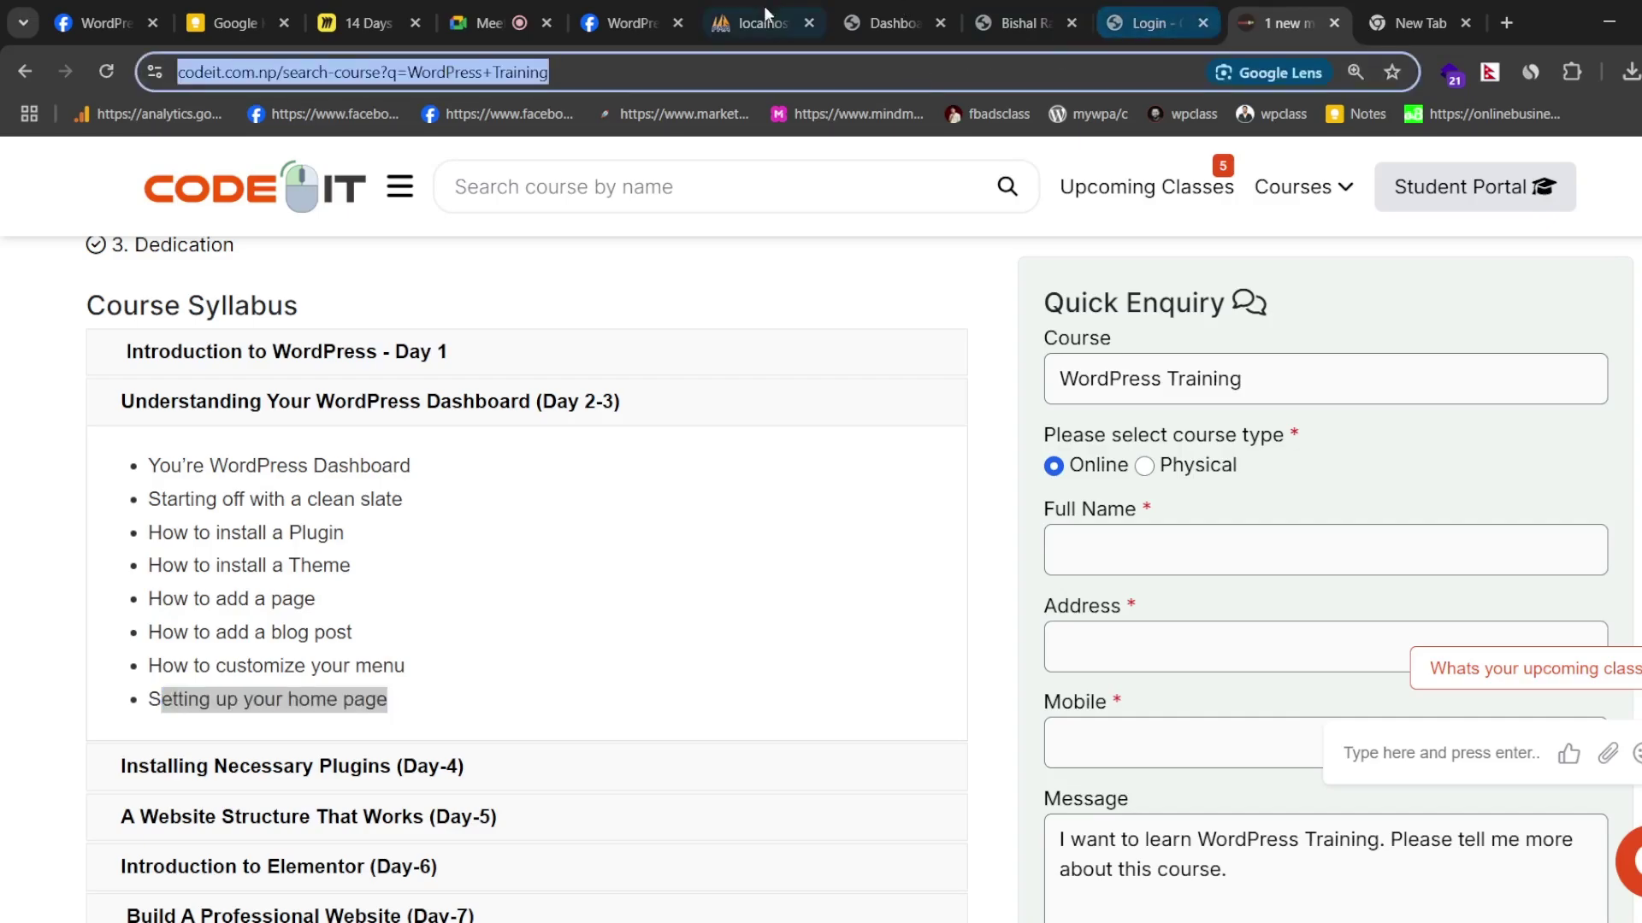
pyautogui.click(881, 17)
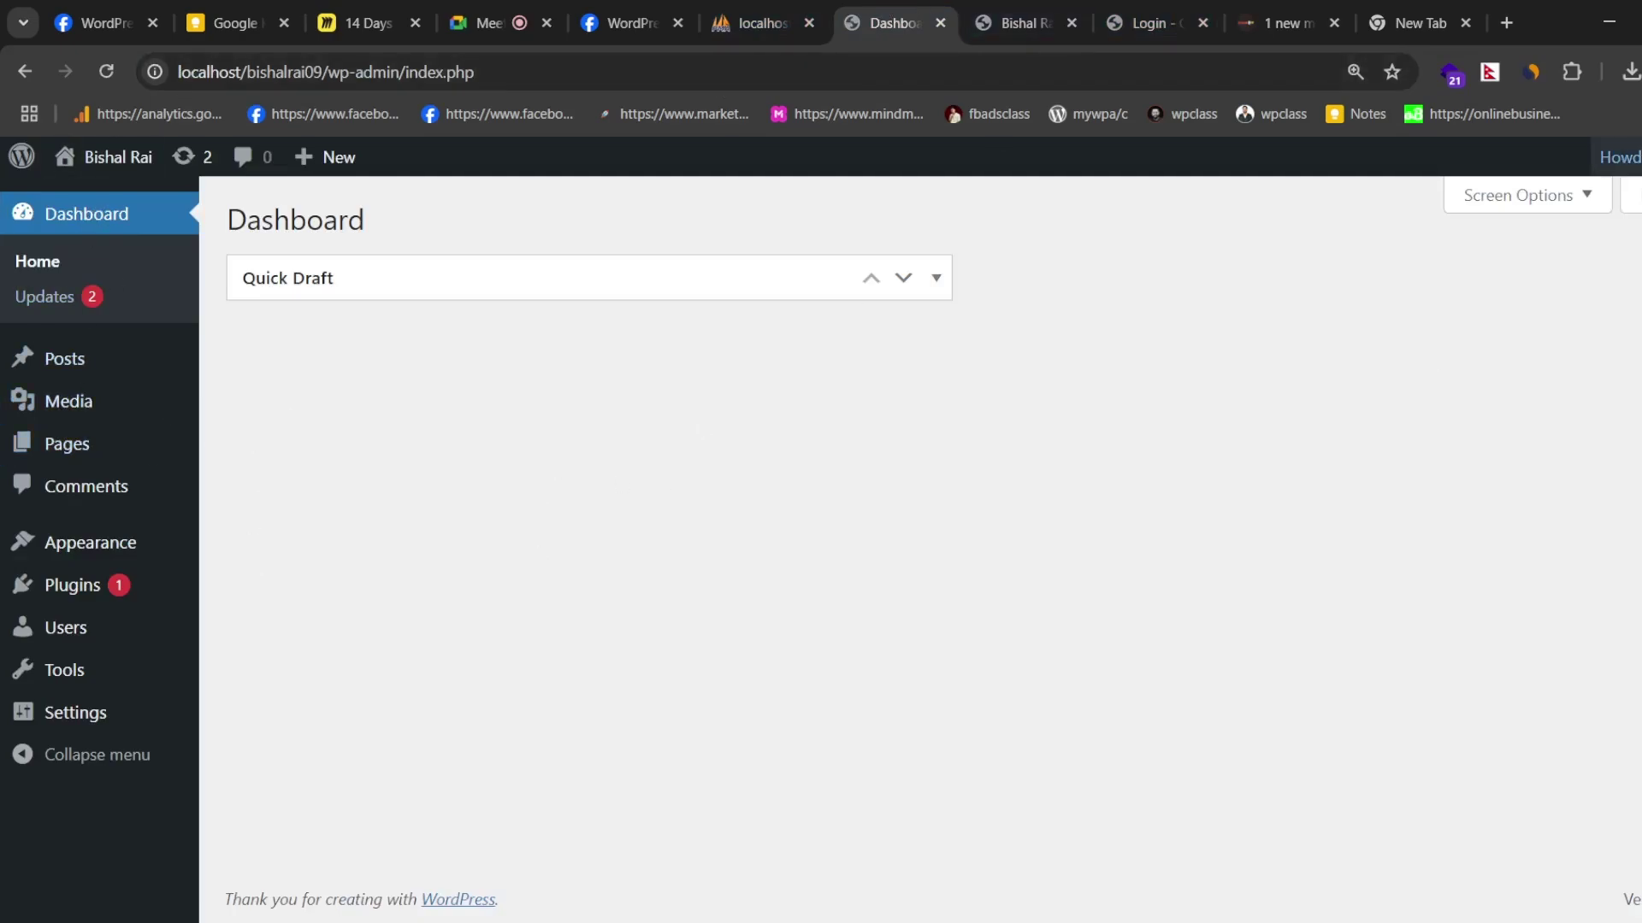
pyautogui.moveTo(1622, 158)
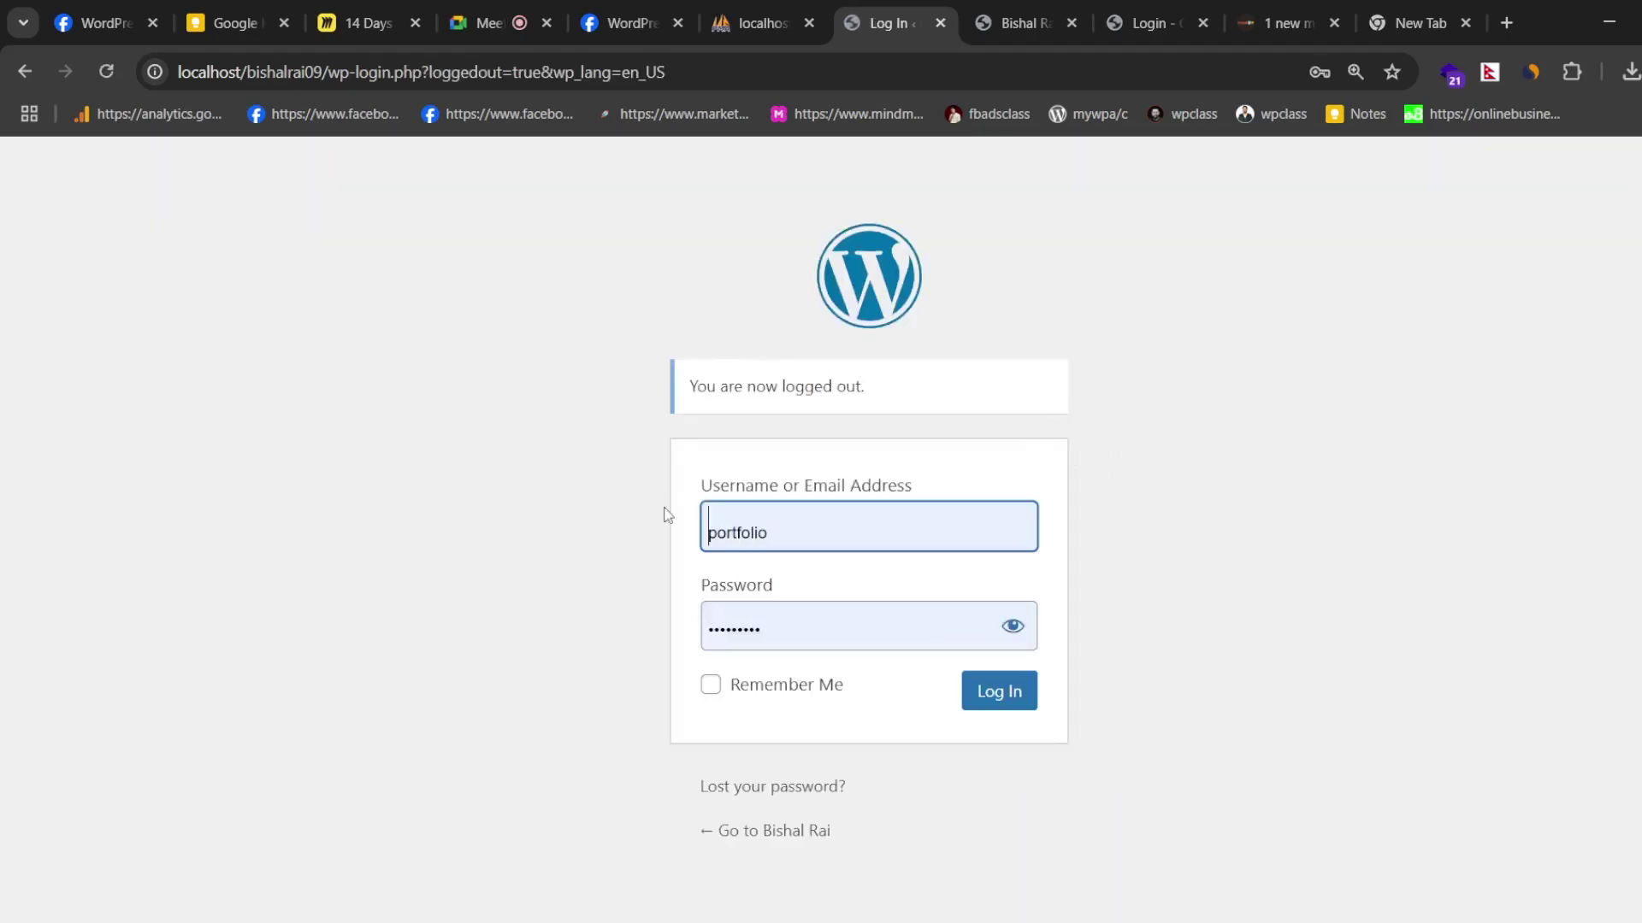
pyautogui.doubleClick(791, 533)
pyautogui.click(567, 502)
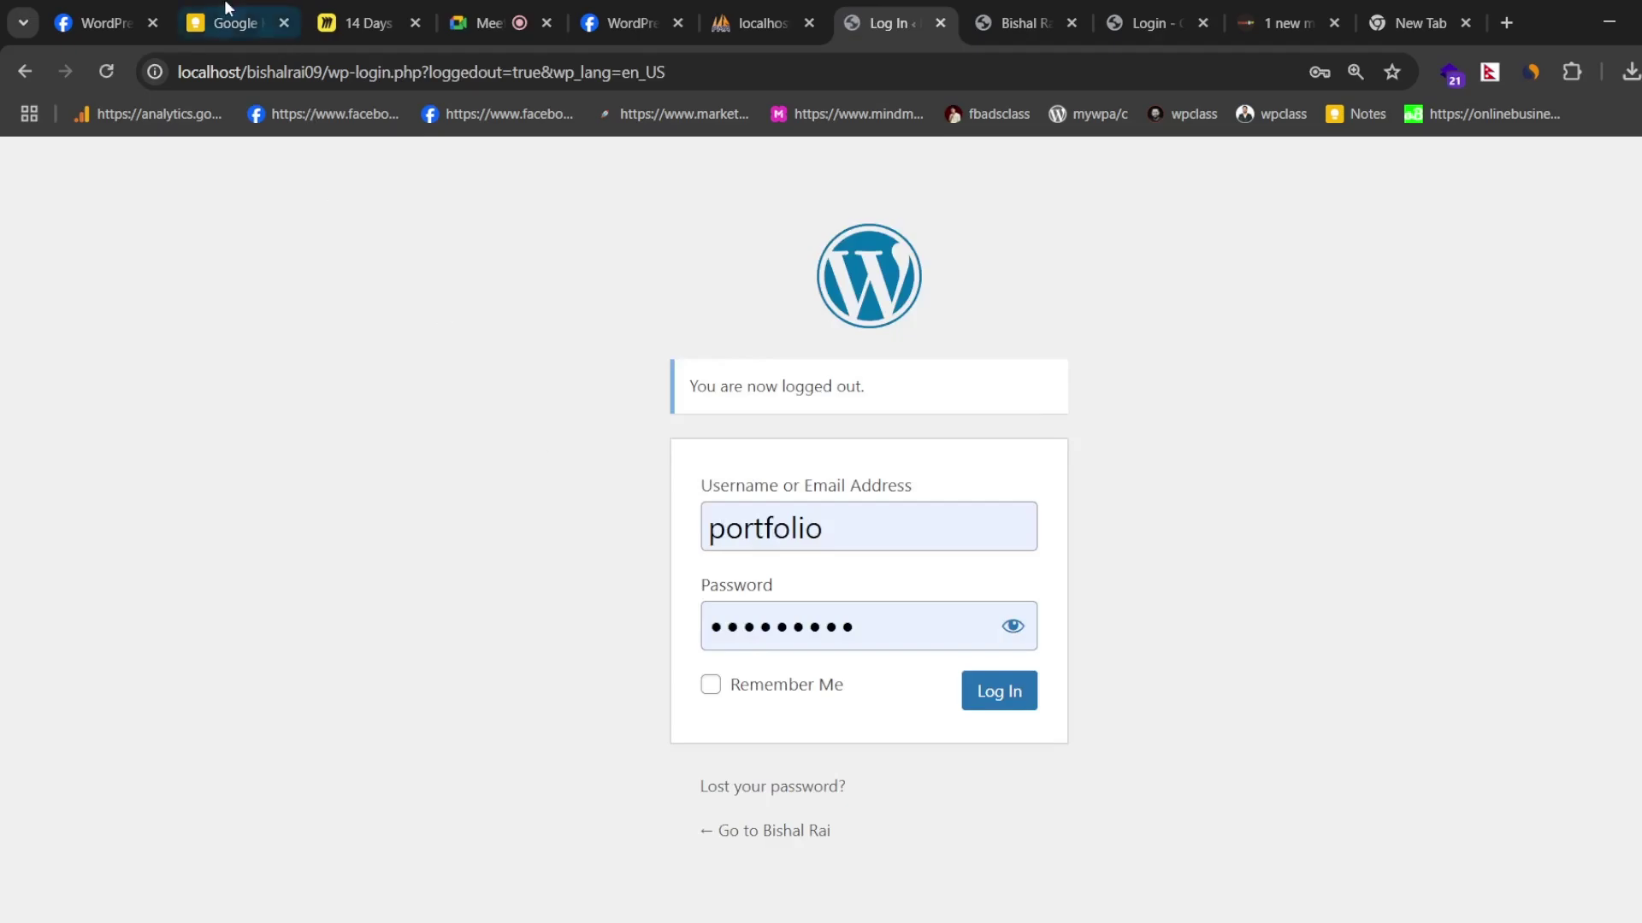
# - Trim the address to localhost/bishalrai09/ to load the site's front-end blog
pyautogui.moveTo(332, 73); pyautogui.dragTo(800, 94)
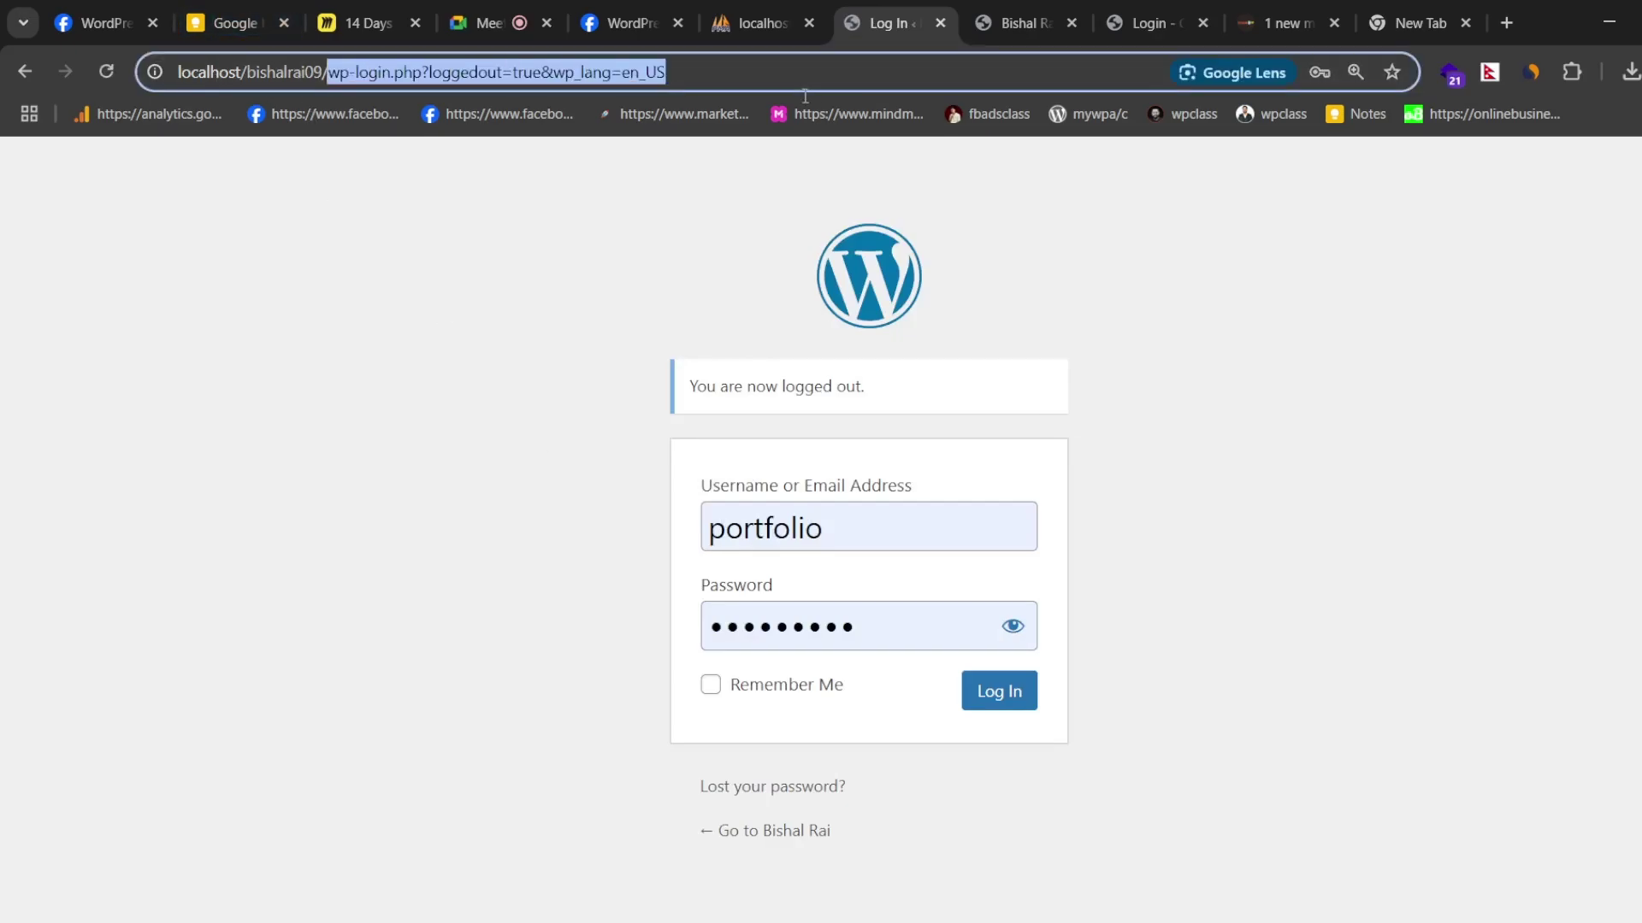
pyautogui.press('BackSpace')
pyautogui.press('Return')
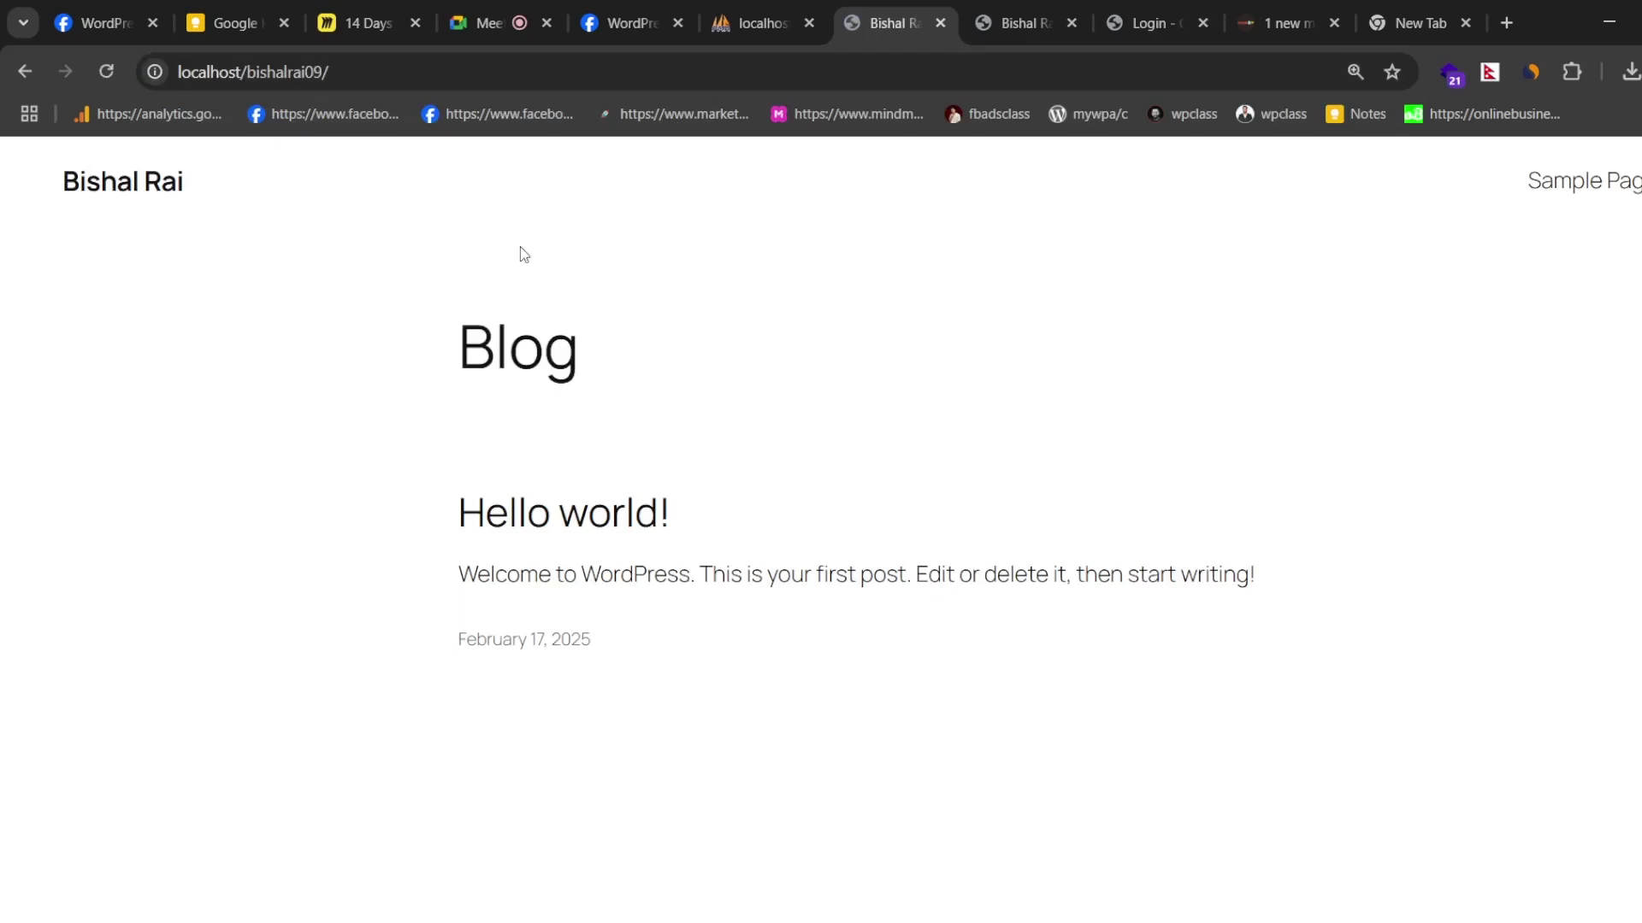
# - Append wp-admin to the blog address to open the site's admin area
pyautogui.click(359, 72)
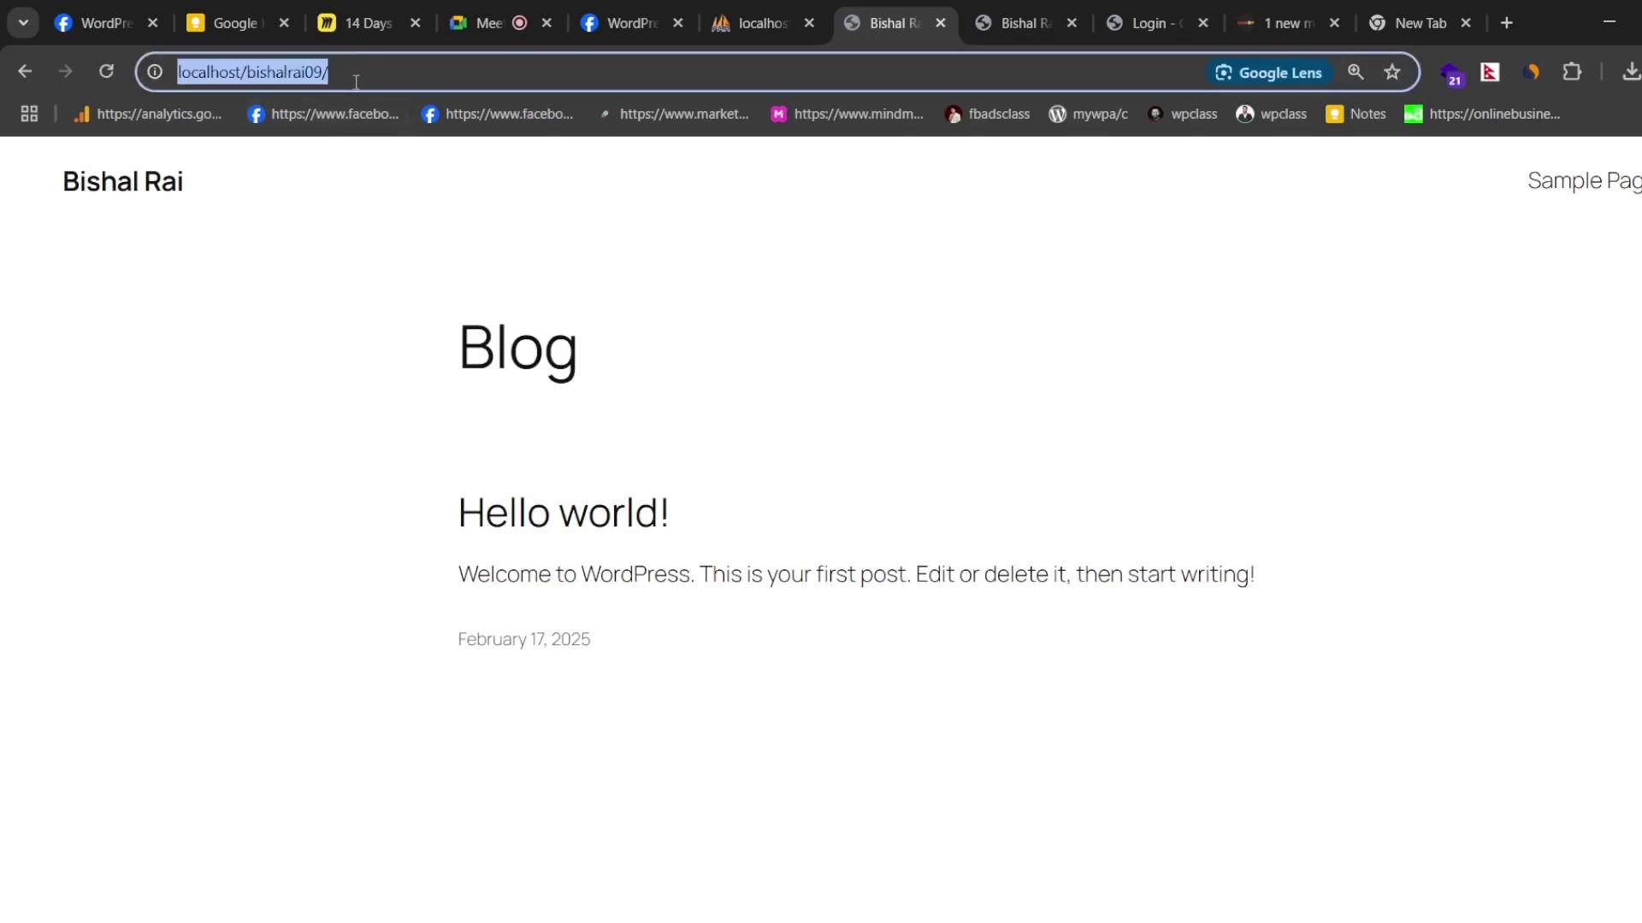
pyautogui.click(265, 295)
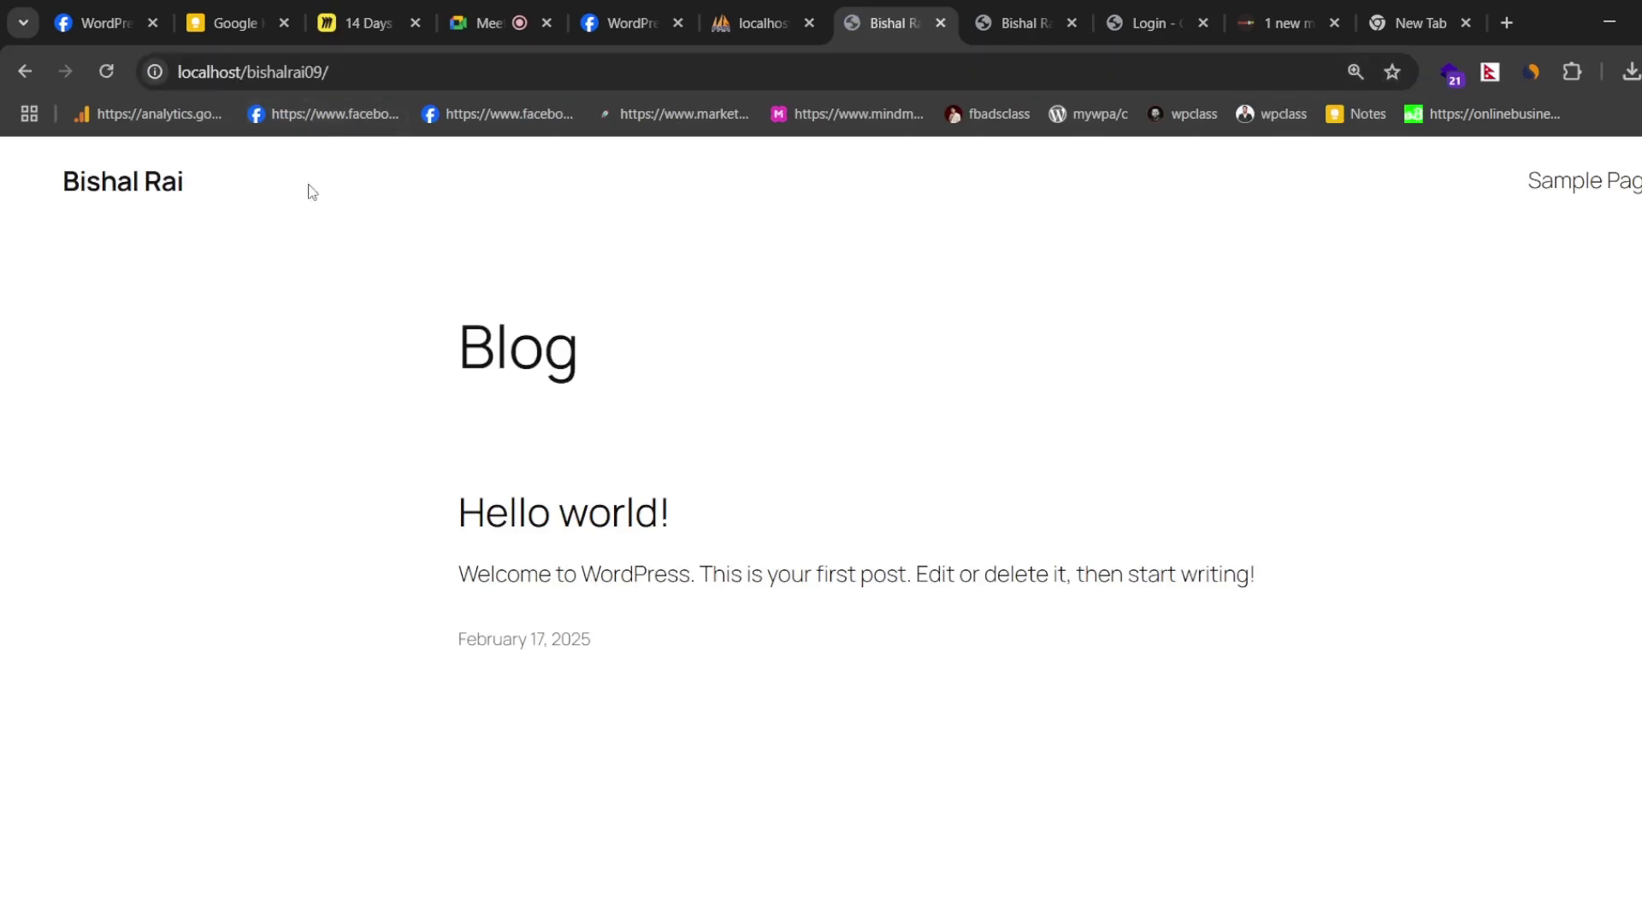
pyautogui.doubleClick(404, 68)
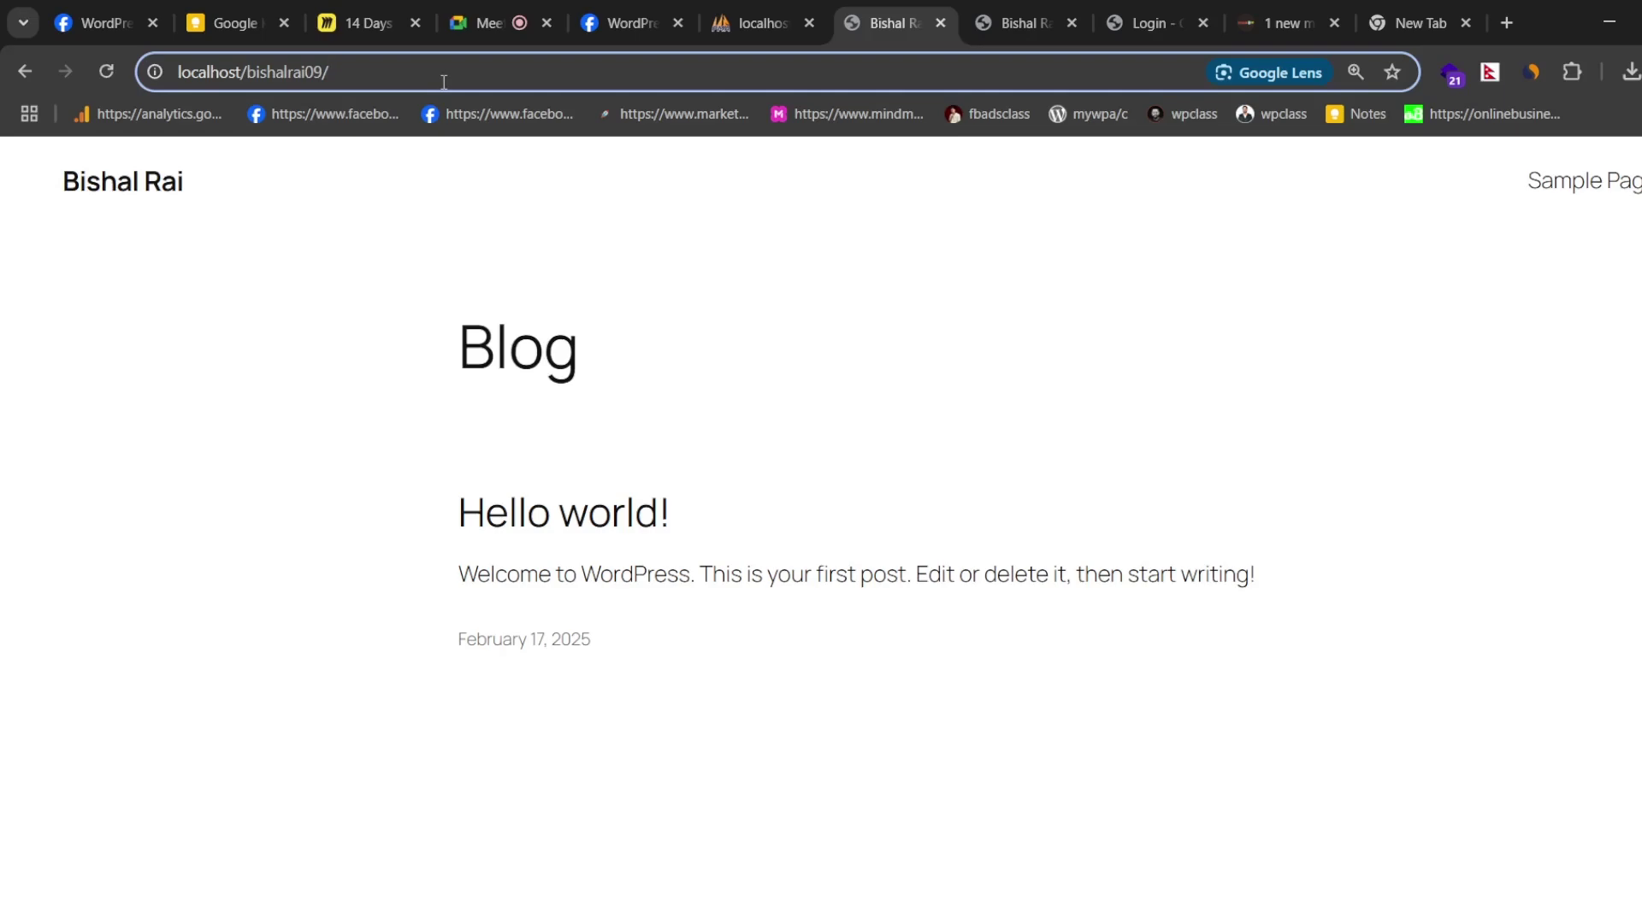
pyautogui.write('wp')
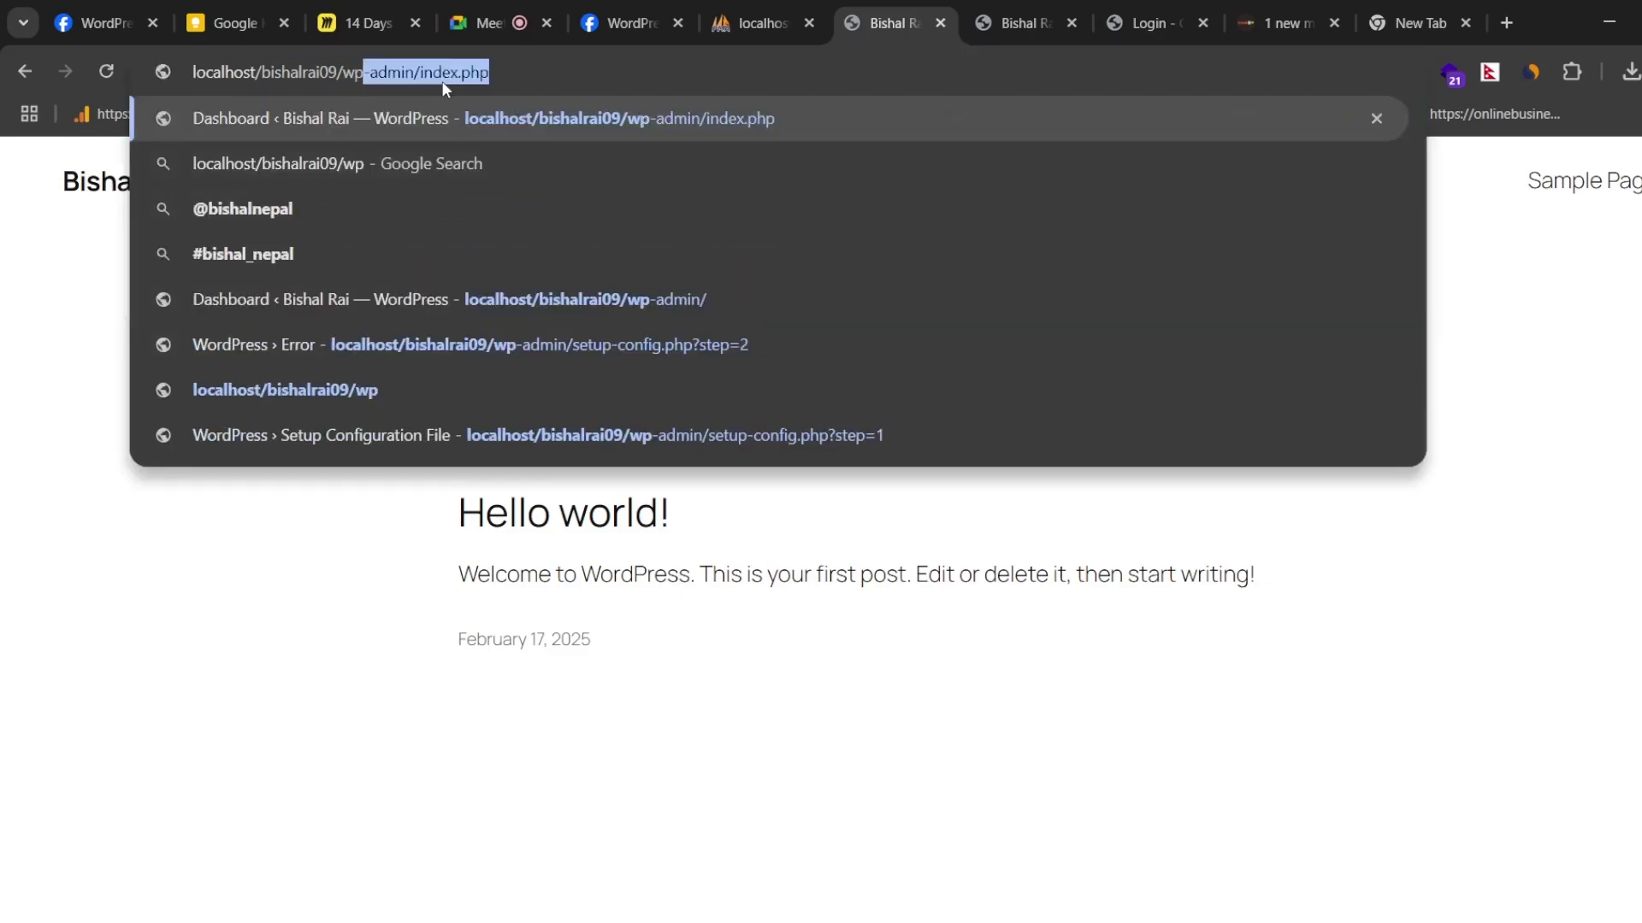
pyautogui.write('-admin')
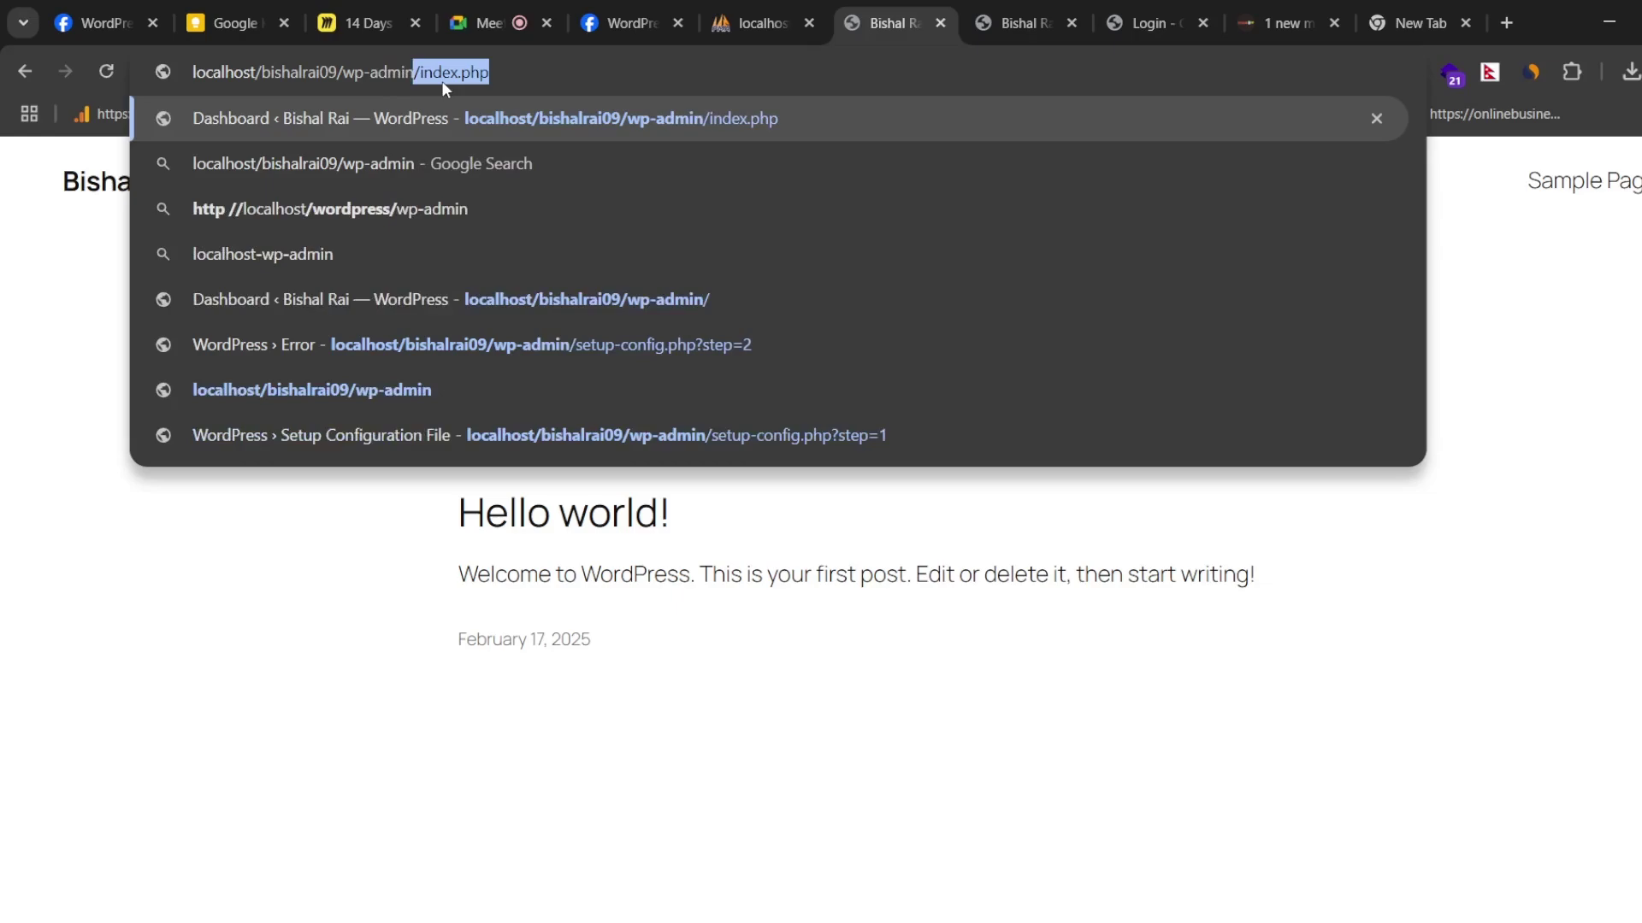
pyautogui.press('Delete')
pyautogui.press('Return')
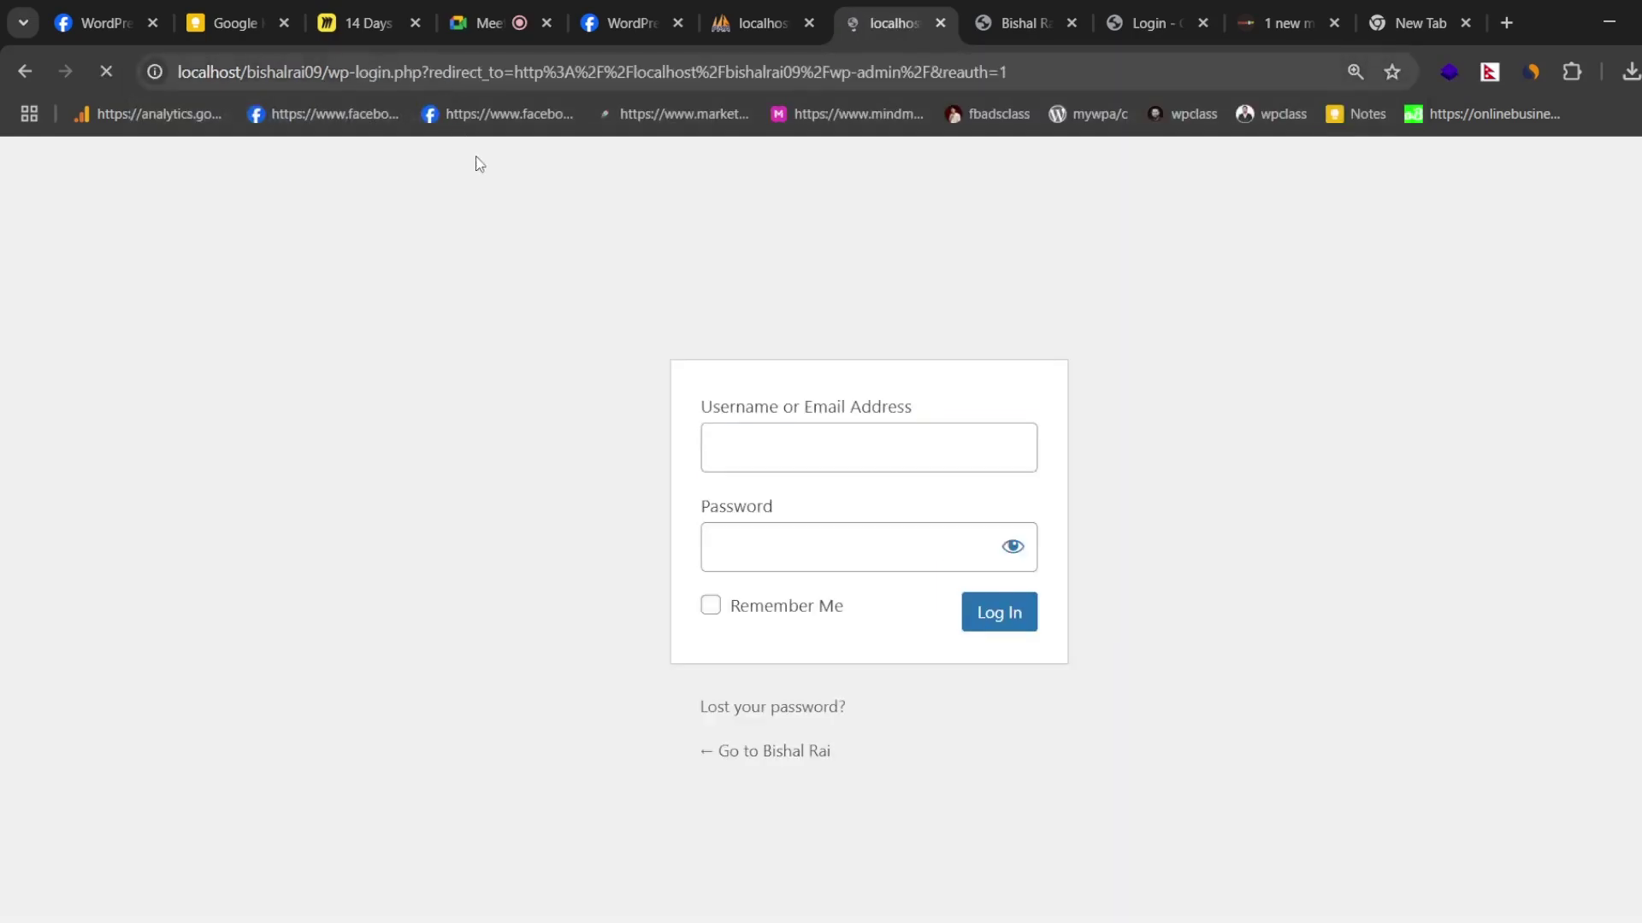
# - Replace the saved username and password on the WordPress login form
pyautogui.doubleClick(771, 456)
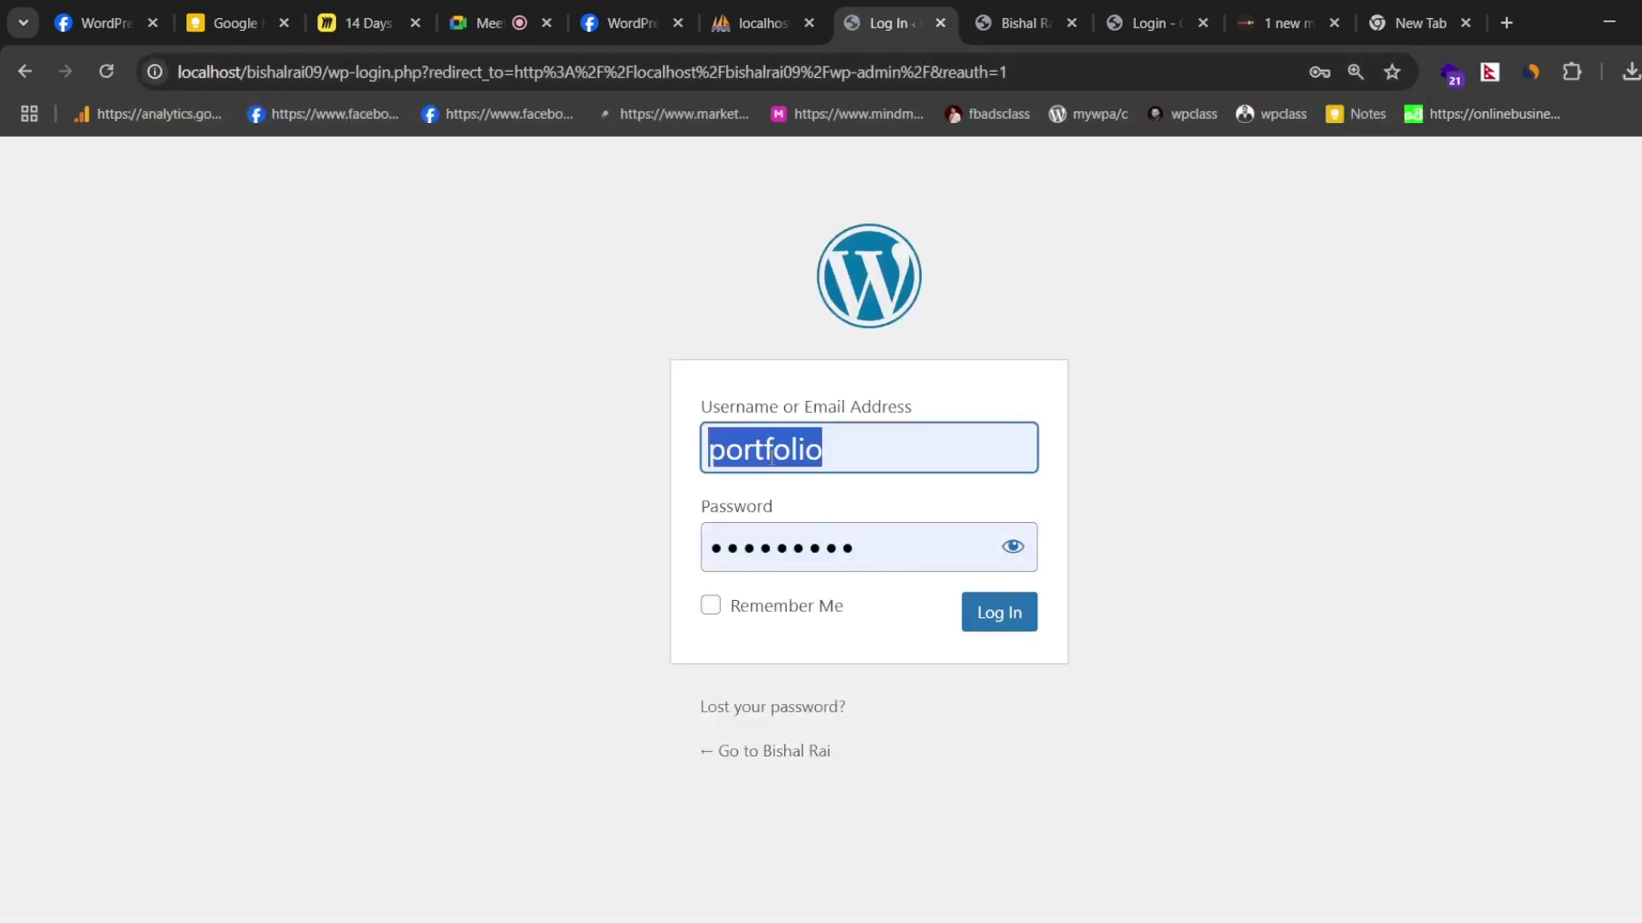
pyautogui.write('bishal')
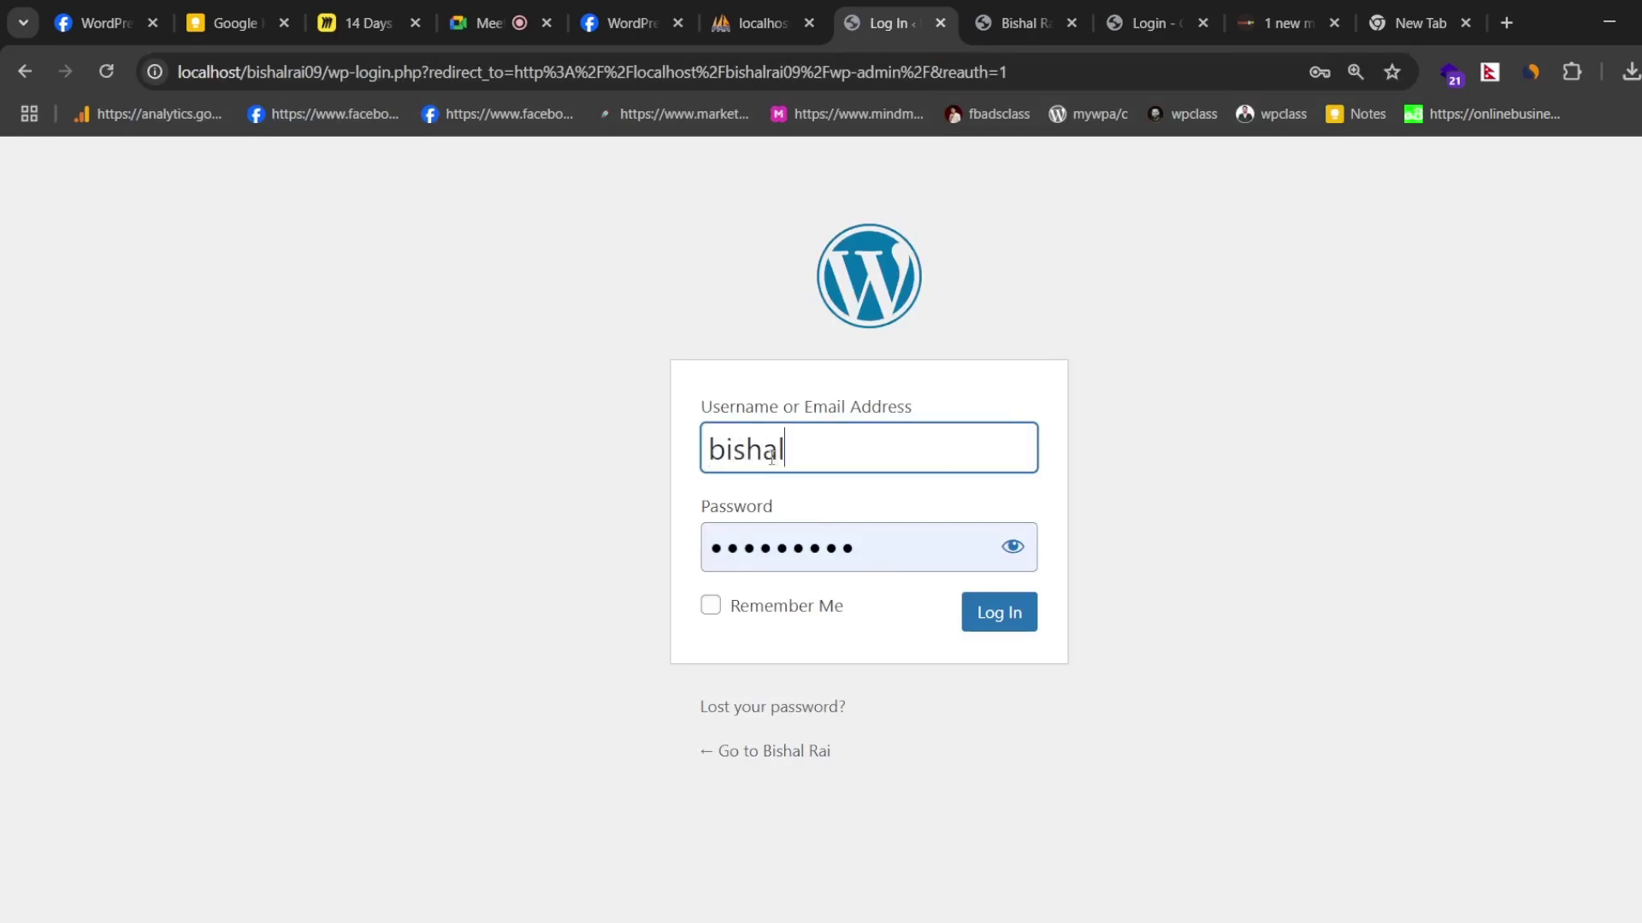
pyautogui.doubleClick(760, 548)
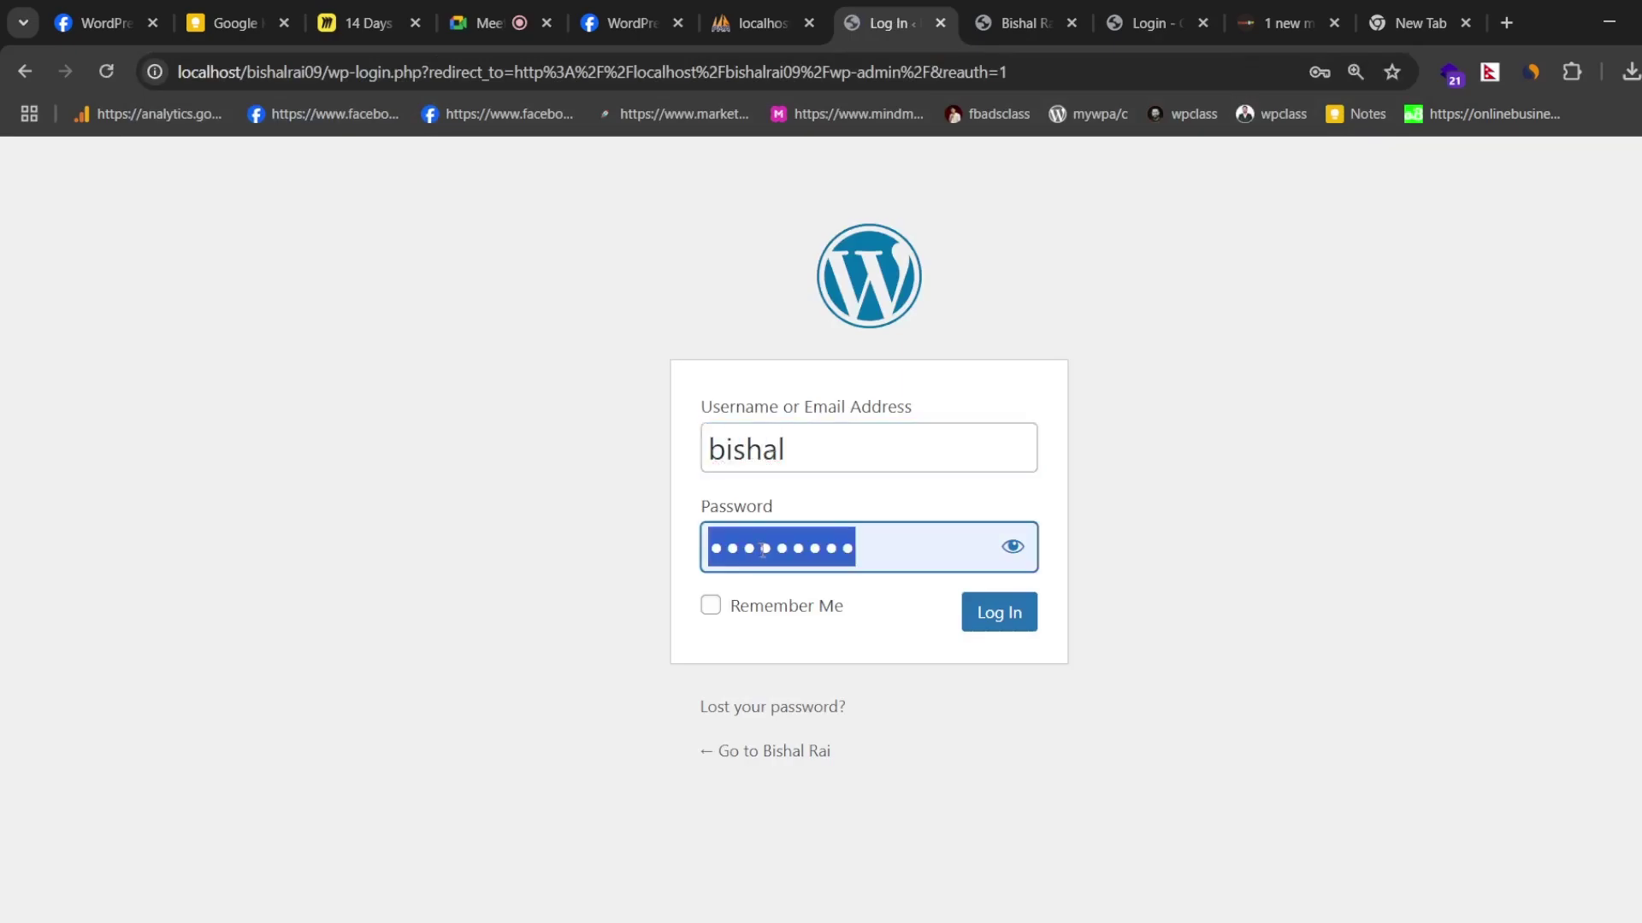
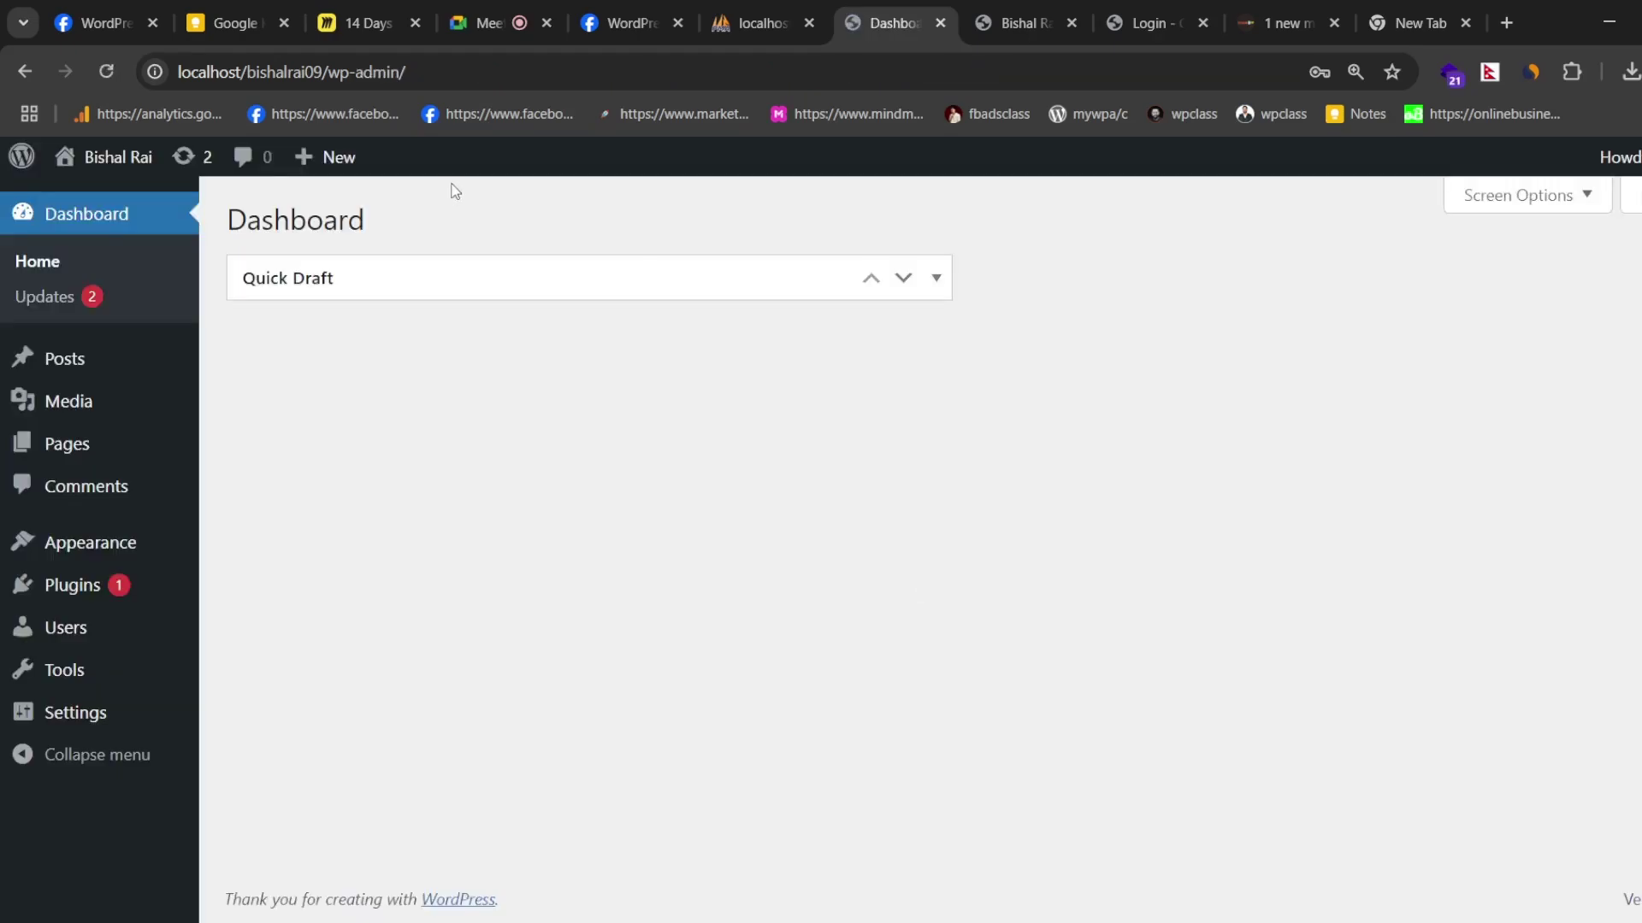
# - Switch to the Blog front page tab and scroll through its posts
pyautogui.click(983, 13)
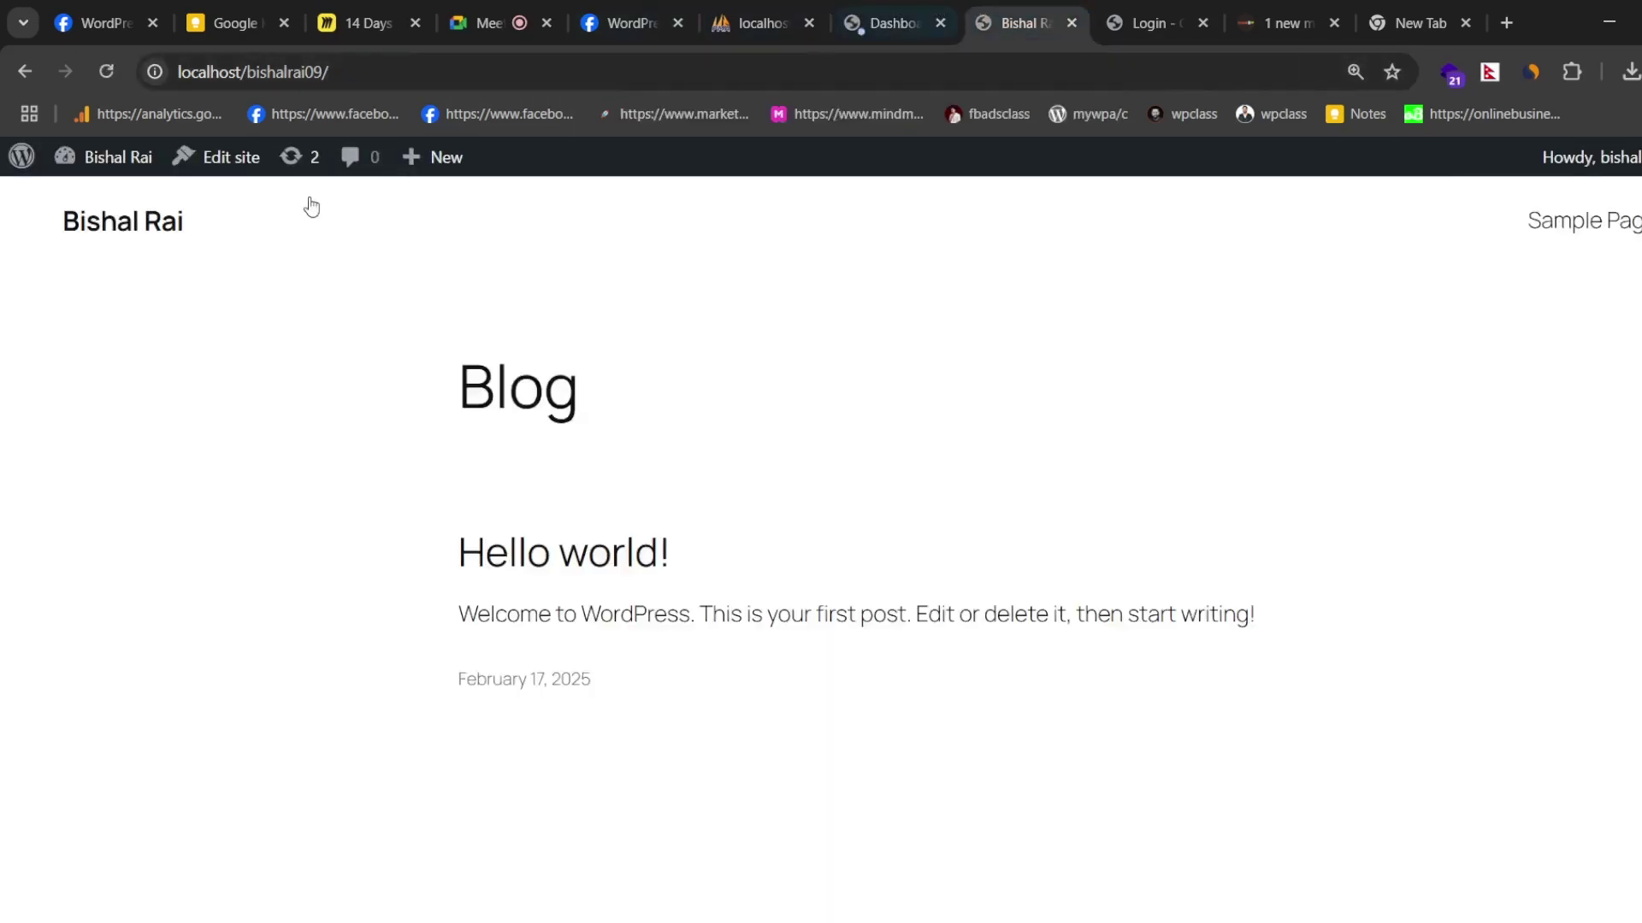
pyautogui.scroll(2, 750, 542)
pyautogui.scroll(-1, 855, 480)
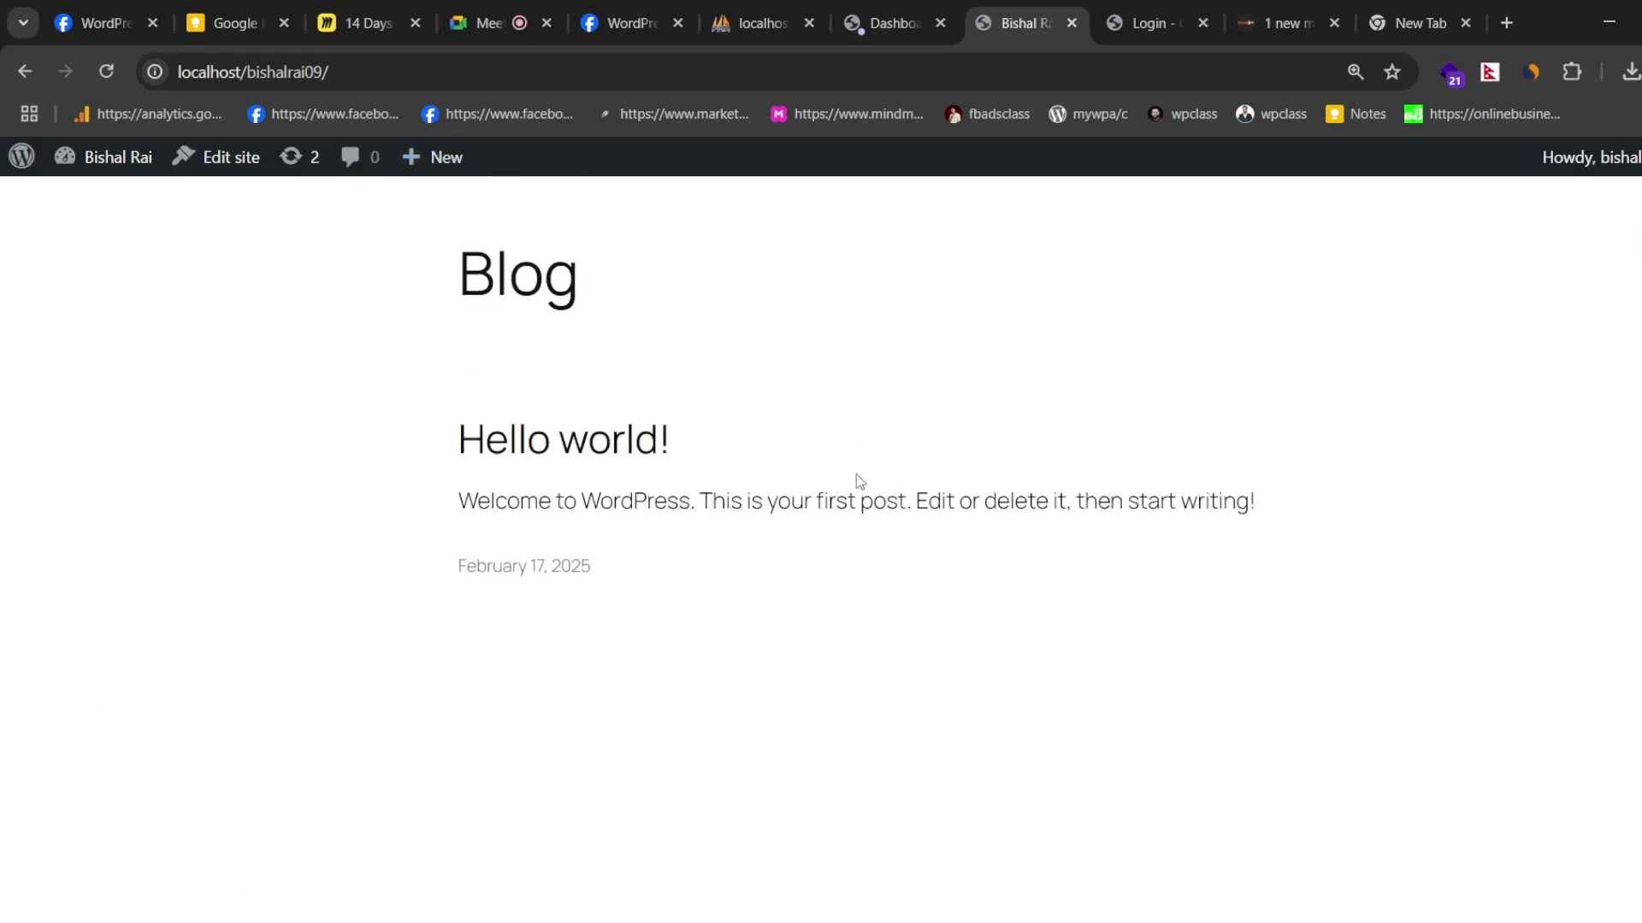
pyautogui.scroll(-5, 750, 872)
pyautogui.scroll(5, 752, 836)
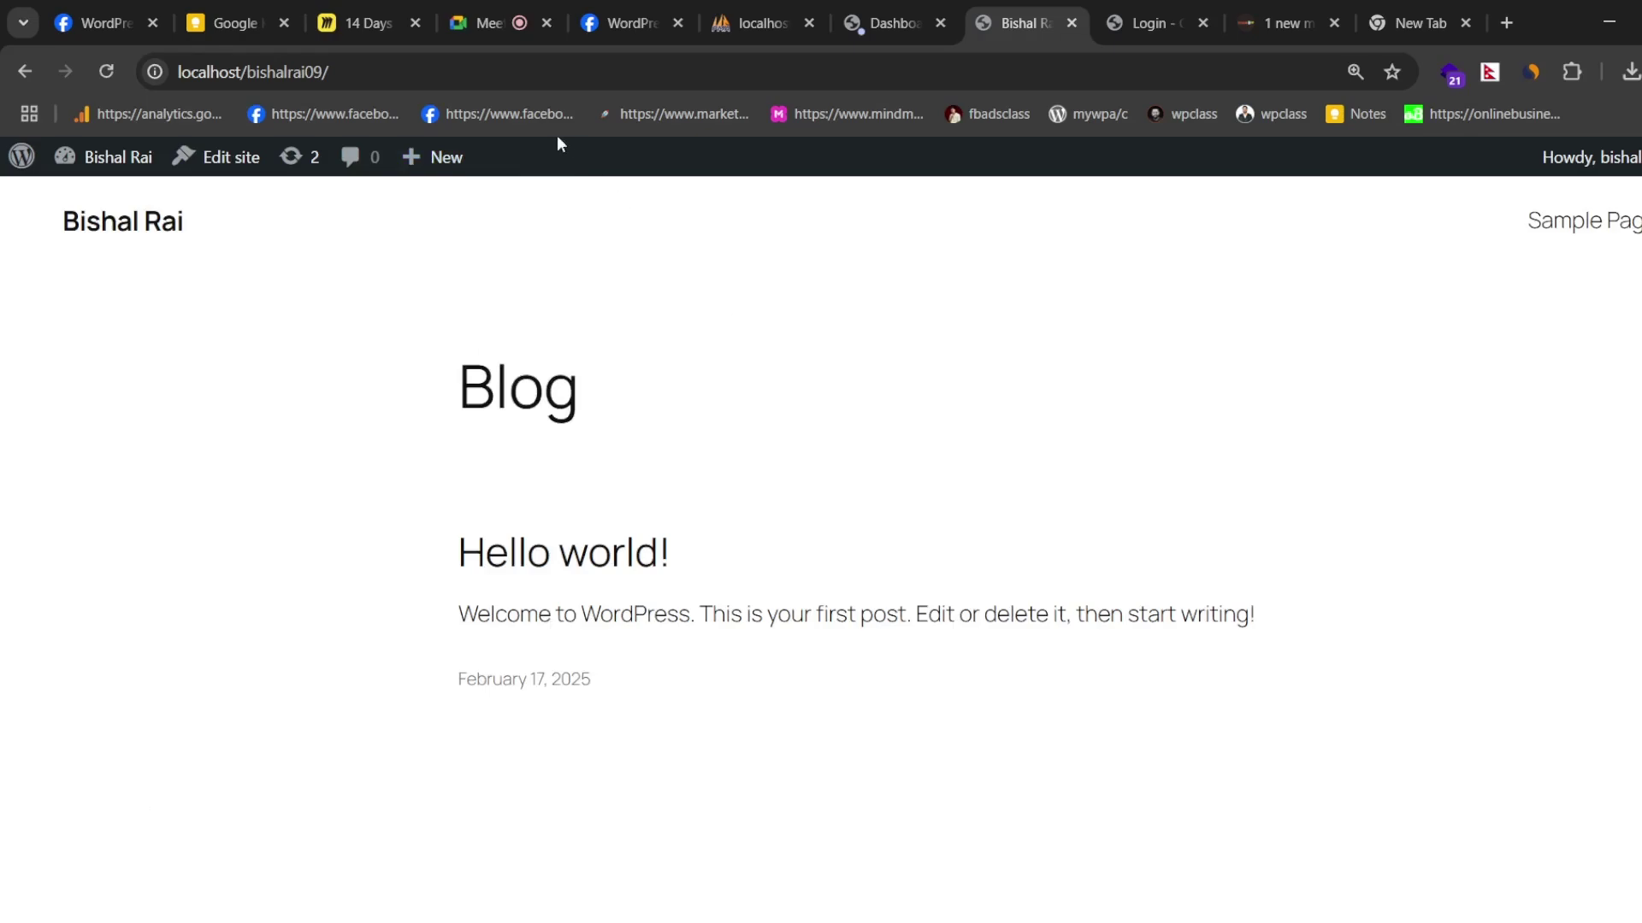
# - Open the site's wp-admin dashboard, log out, and close the old localhost tab
pyautogui.click(462, 62)
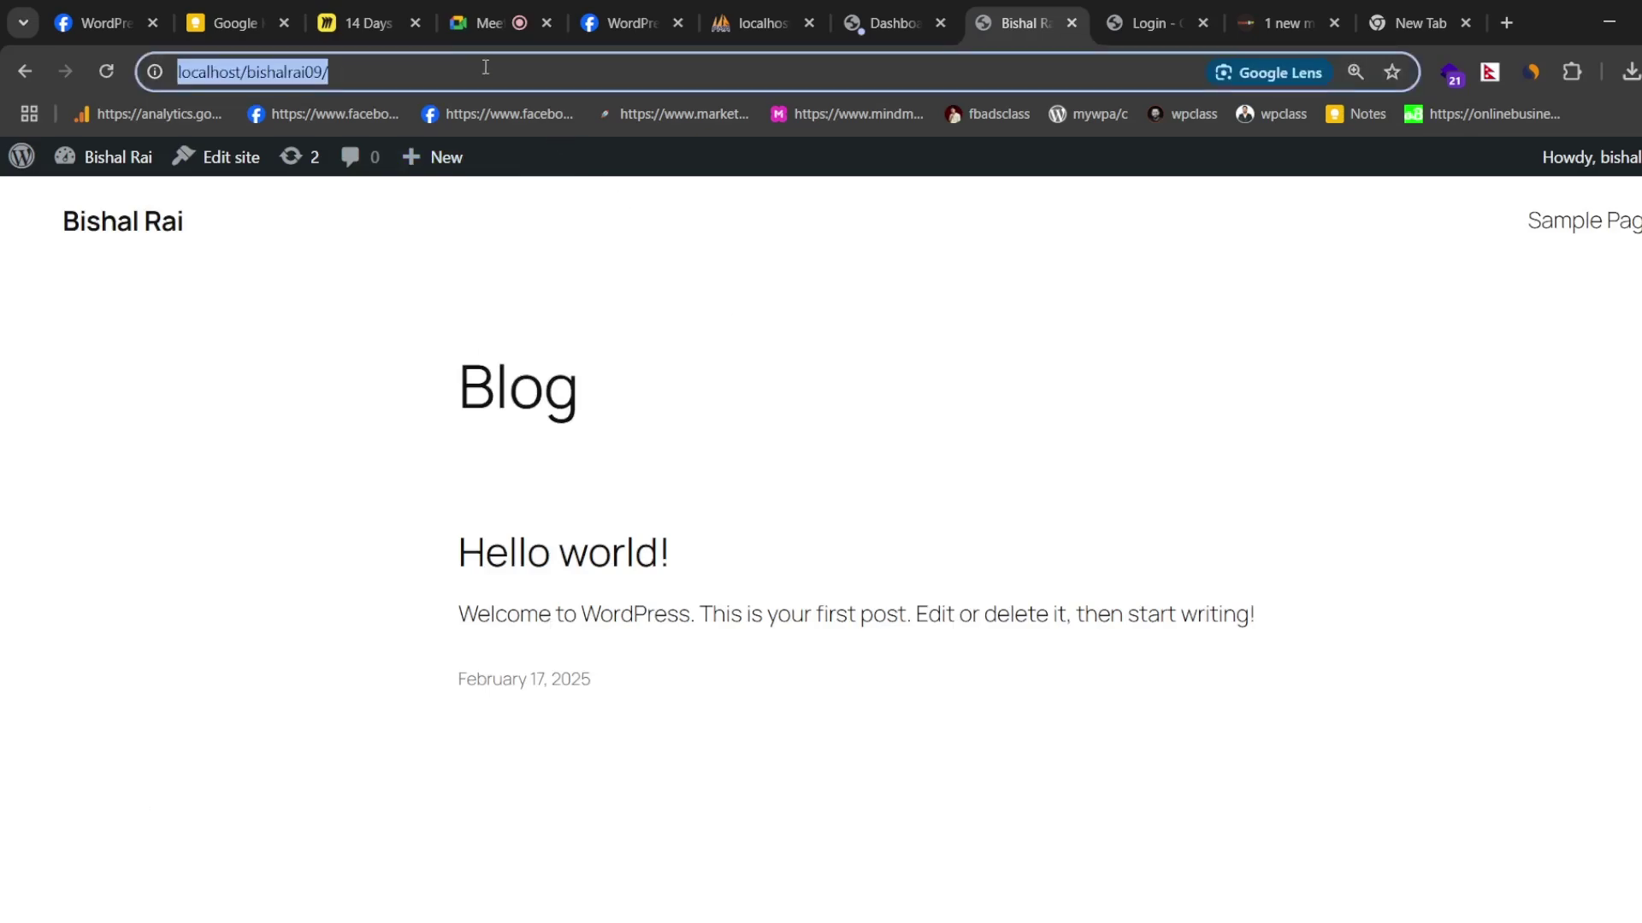
pyautogui.click(571, 82)
pyautogui.write('wo')
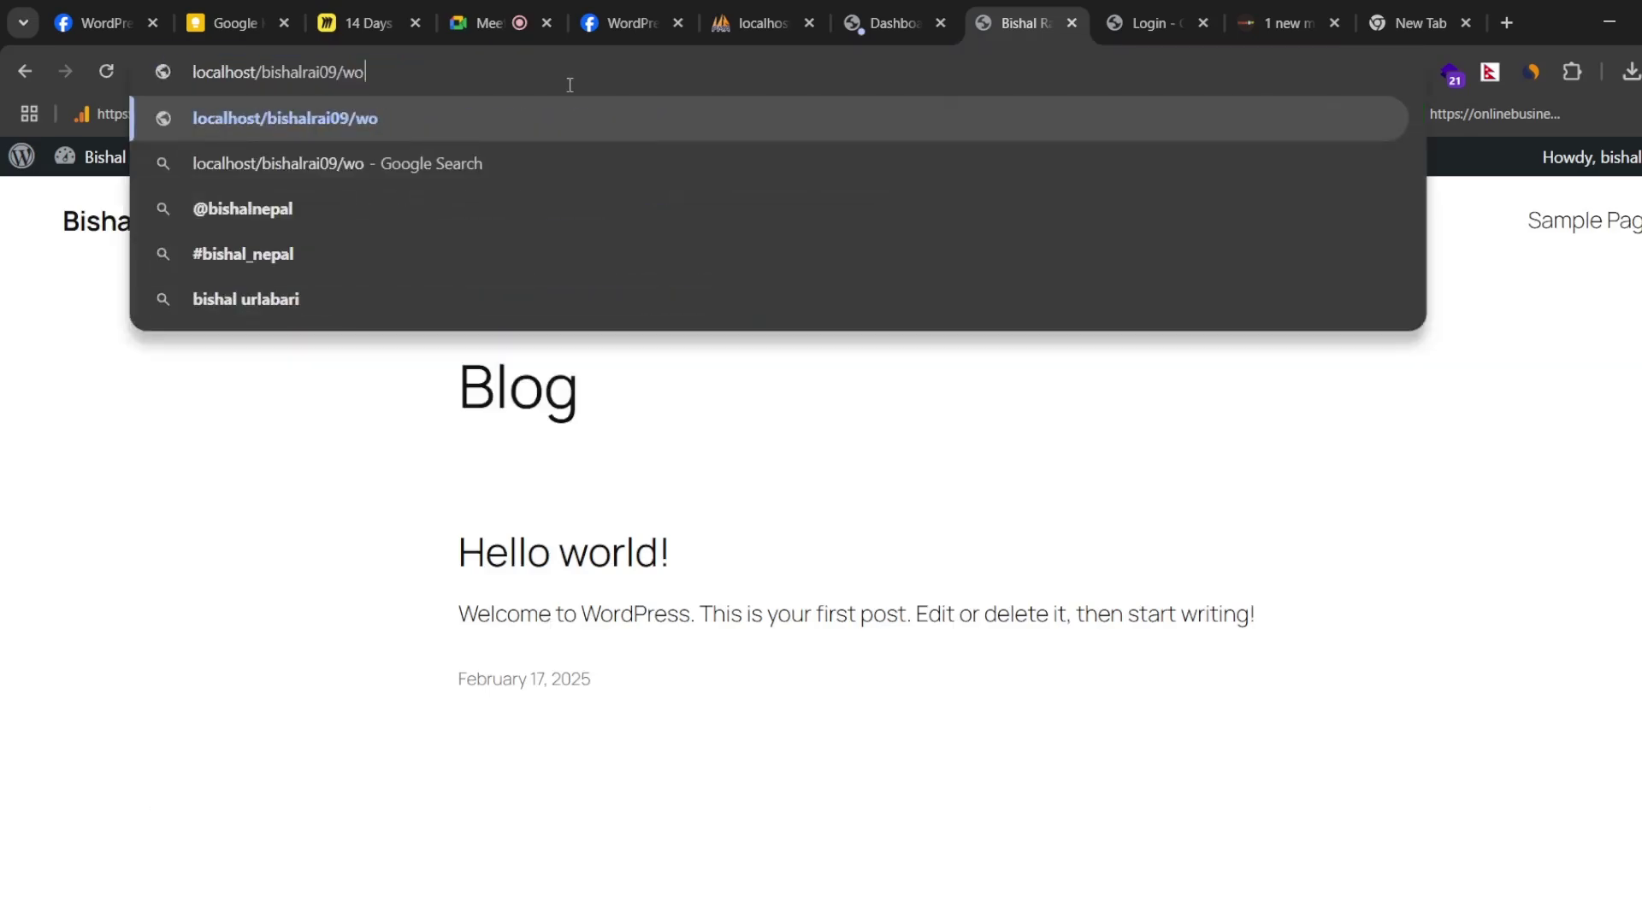
pyautogui.press('BackSpace')
pyautogui.write('p-')
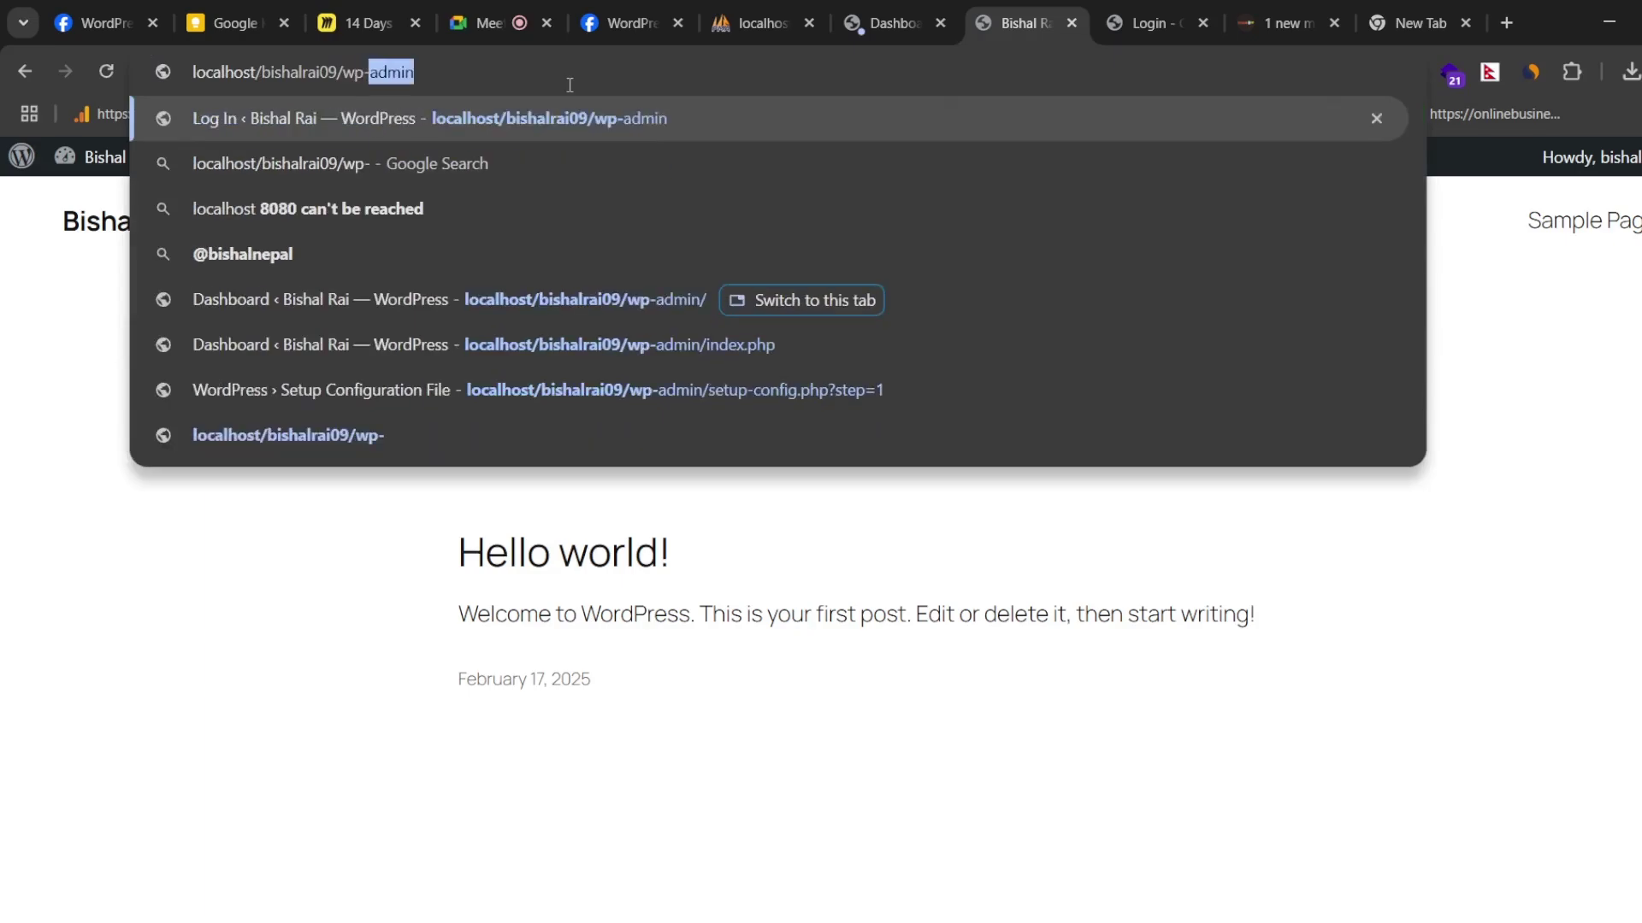
pyautogui.press('Return')
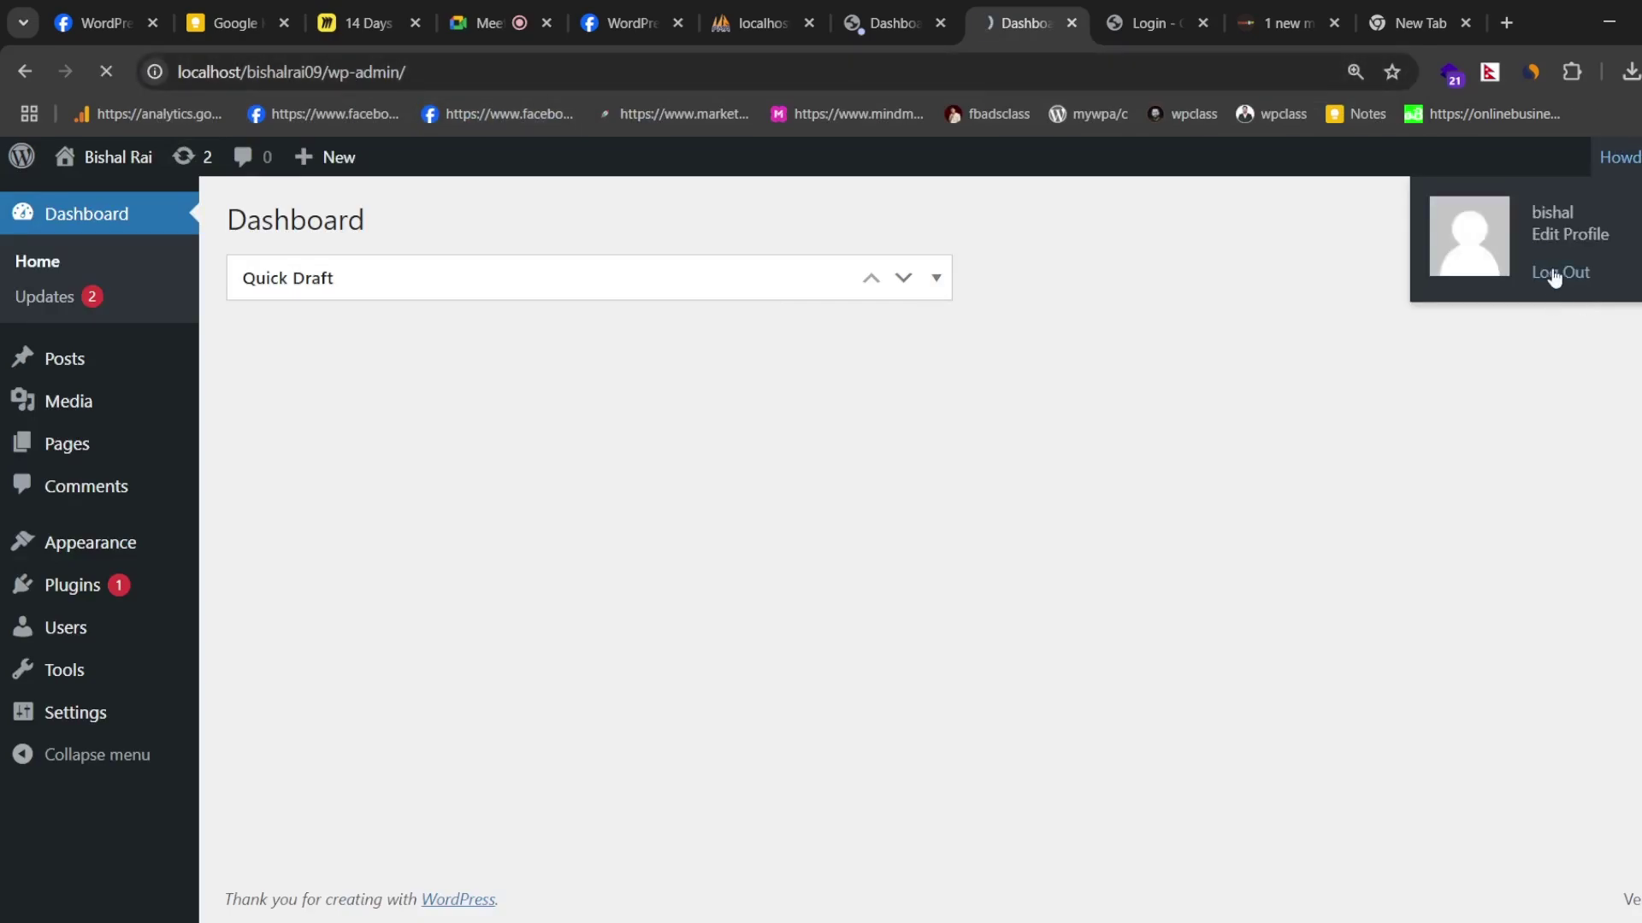
pyautogui.click(1555, 274)
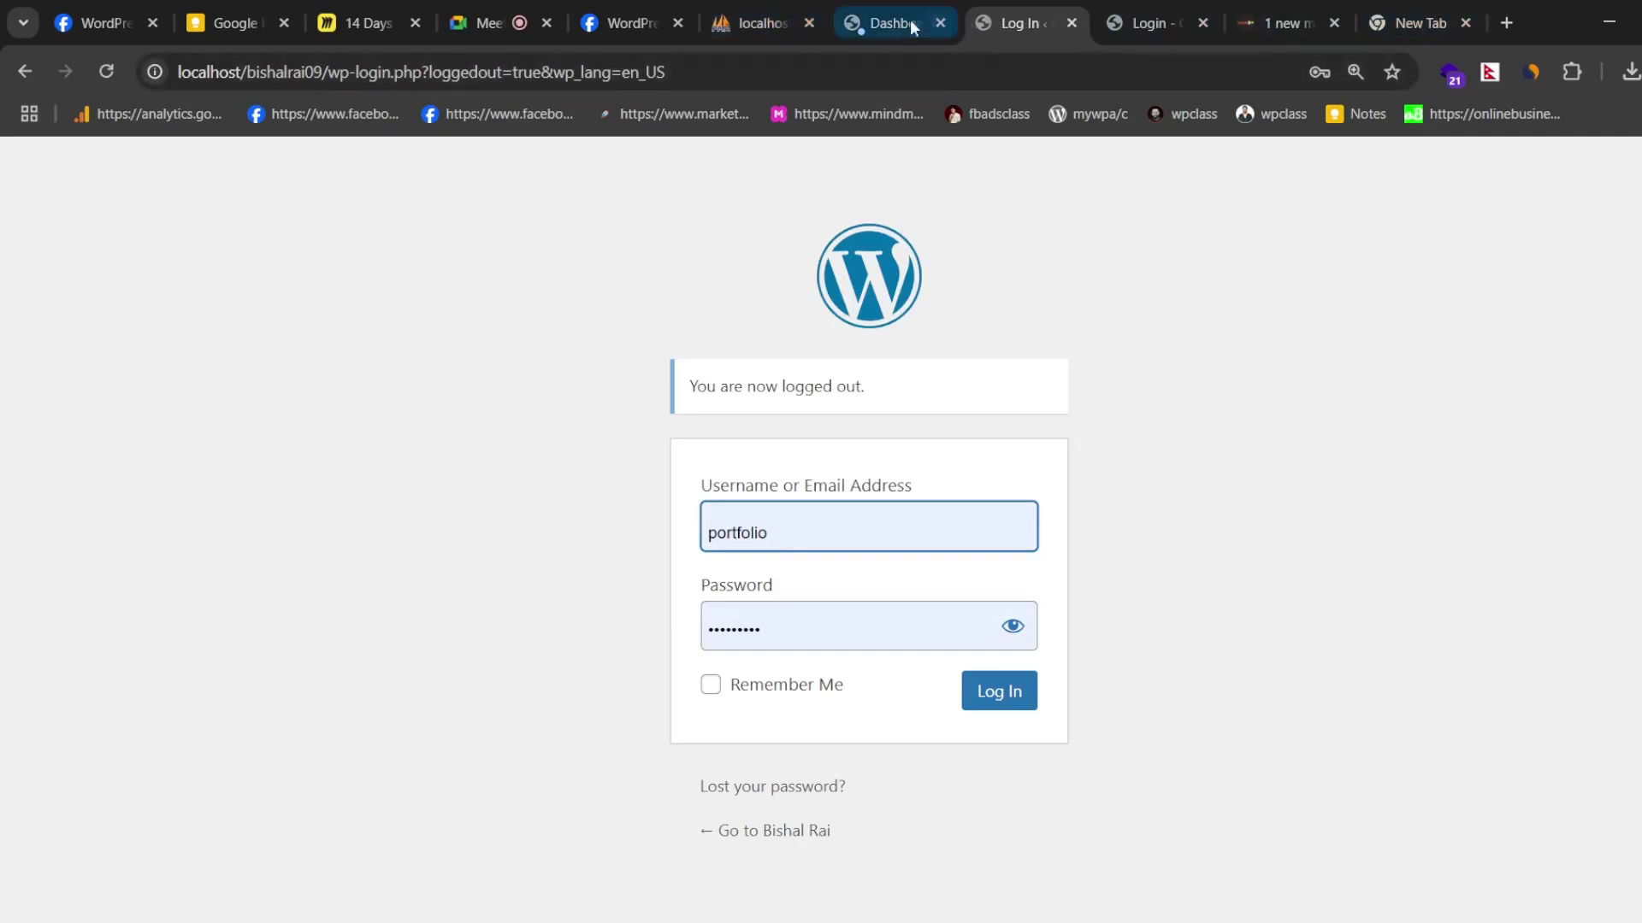
pyautogui.click(808, 23)
# - Load localhost/phpmyadmin in the new tab and show the Databases list
pyautogui.click(1279, 12)
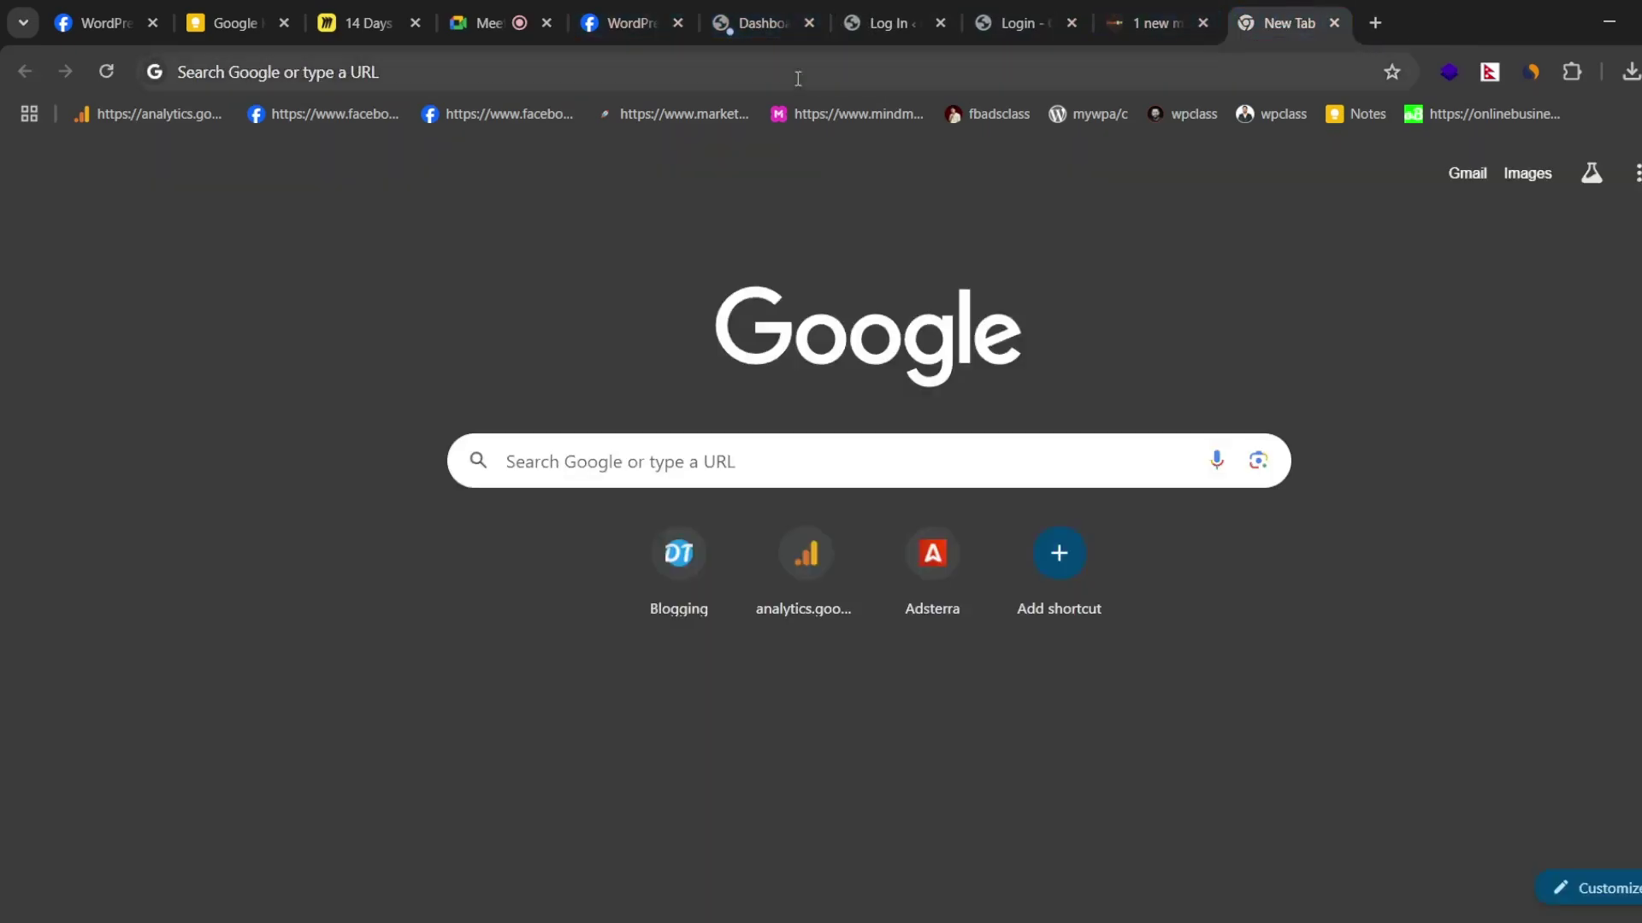
pyautogui.click(798, 77)
pyautogui.write('localhost/phpmyadmin')
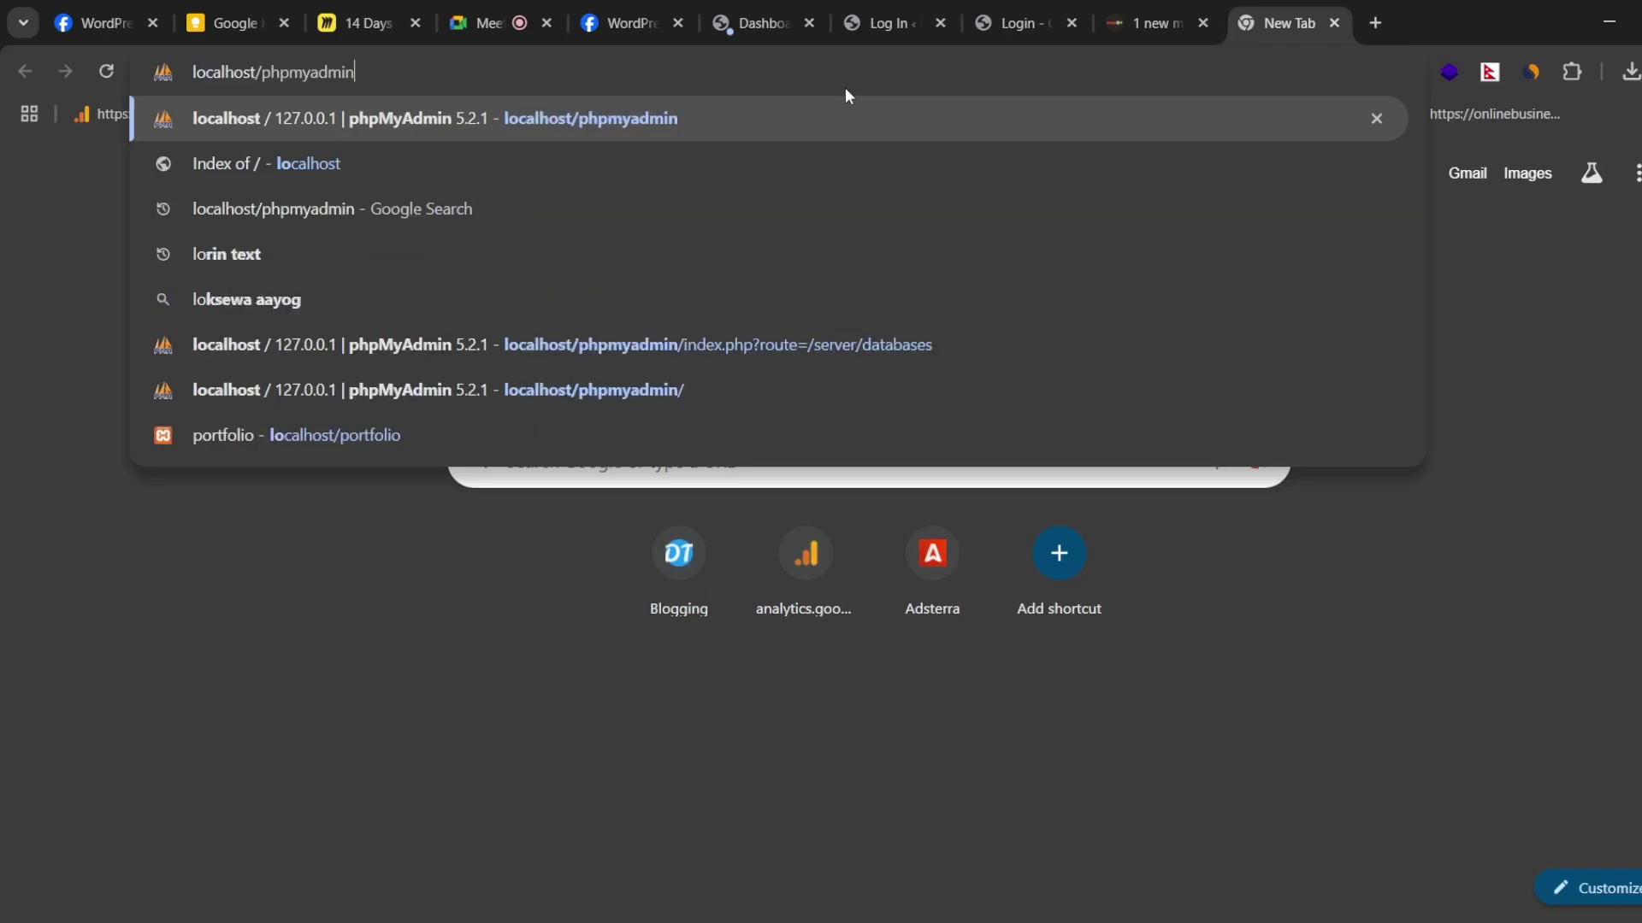
pyautogui.press('Return')
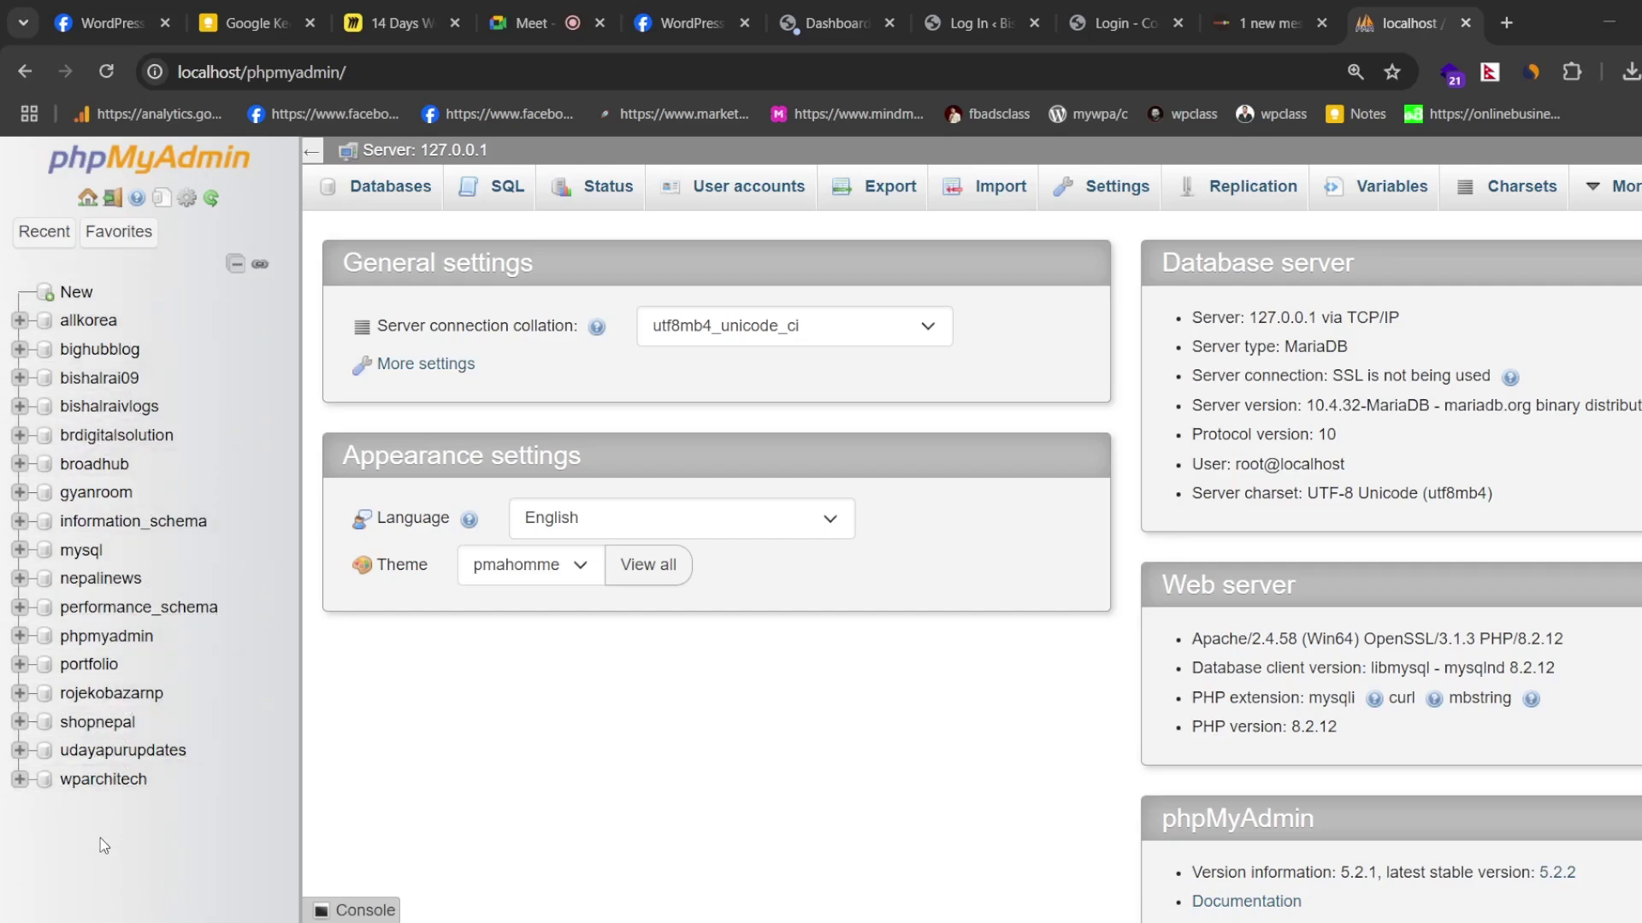
pyautogui.moveTo(100, 856); pyautogui.dragTo(175, 261)
pyautogui.click(222, 373)
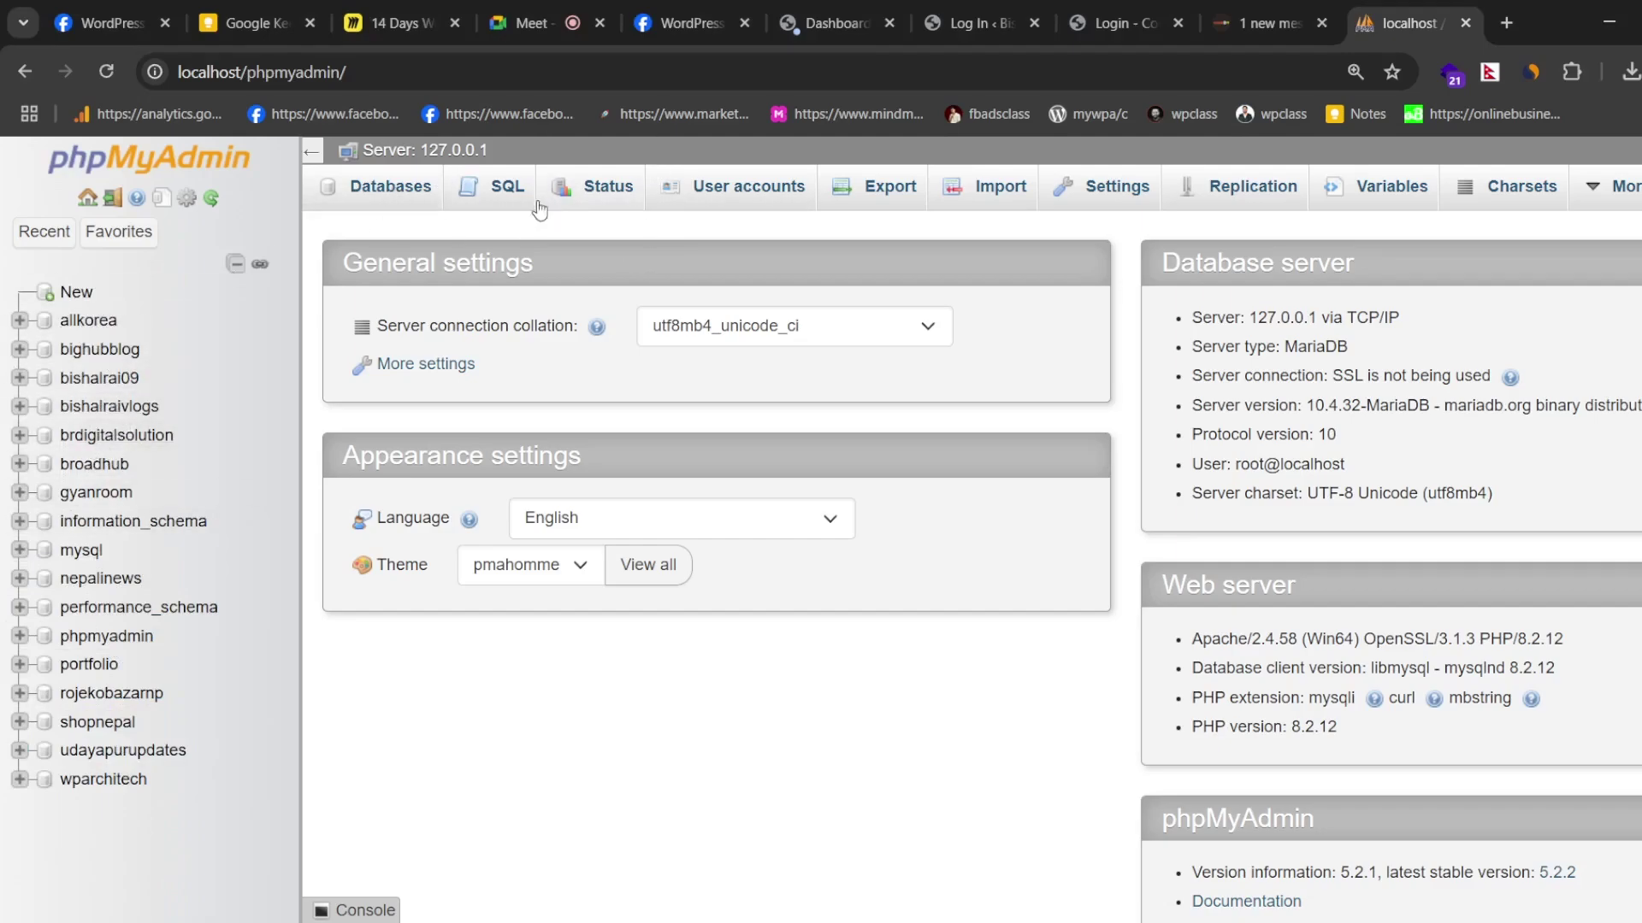
pyautogui.click(383, 187)
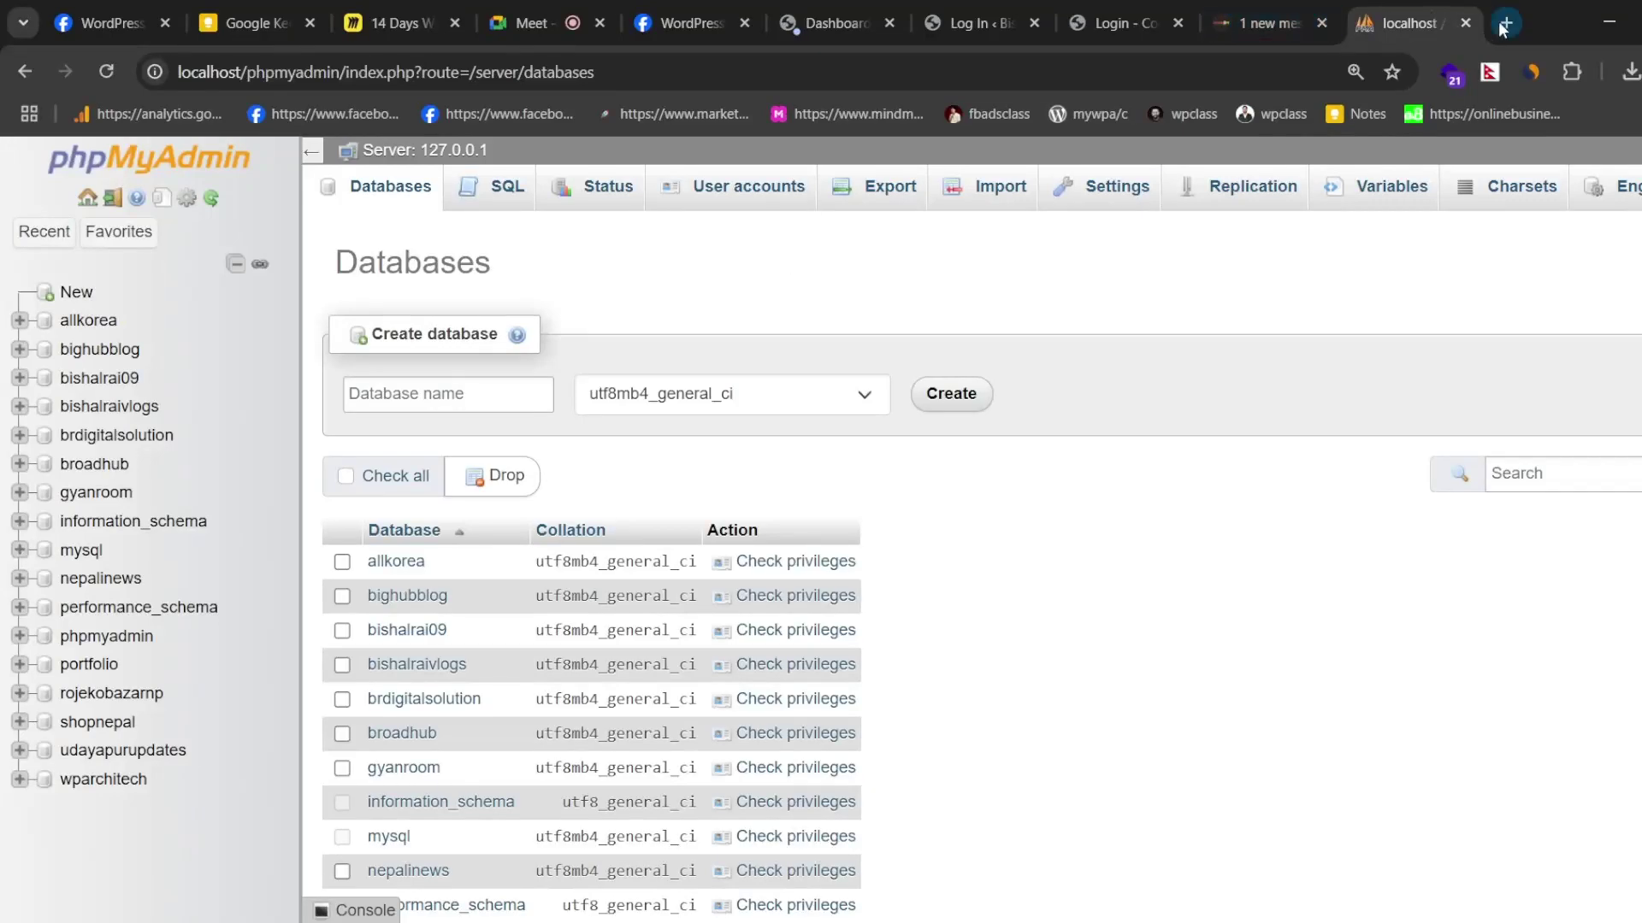
# - Try loading localhost/nepalhub in a new browser tab
pyautogui.click(1503, 28)
pyautogui.click(1064, 66)
pyautogui.write('lo')
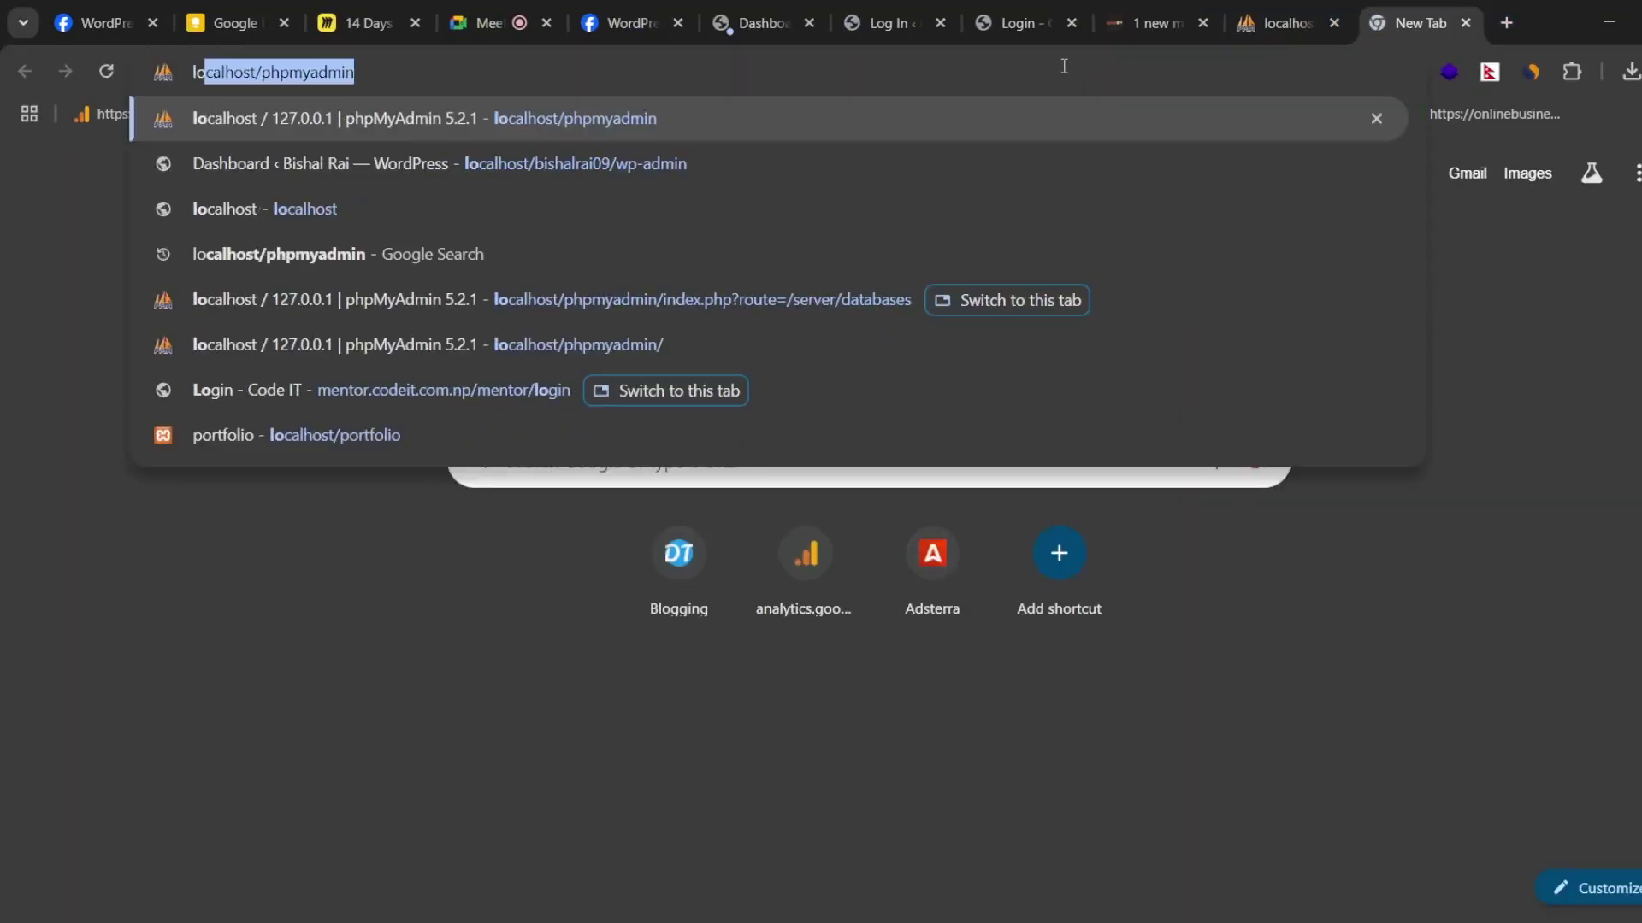
pyautogui.press('Right')
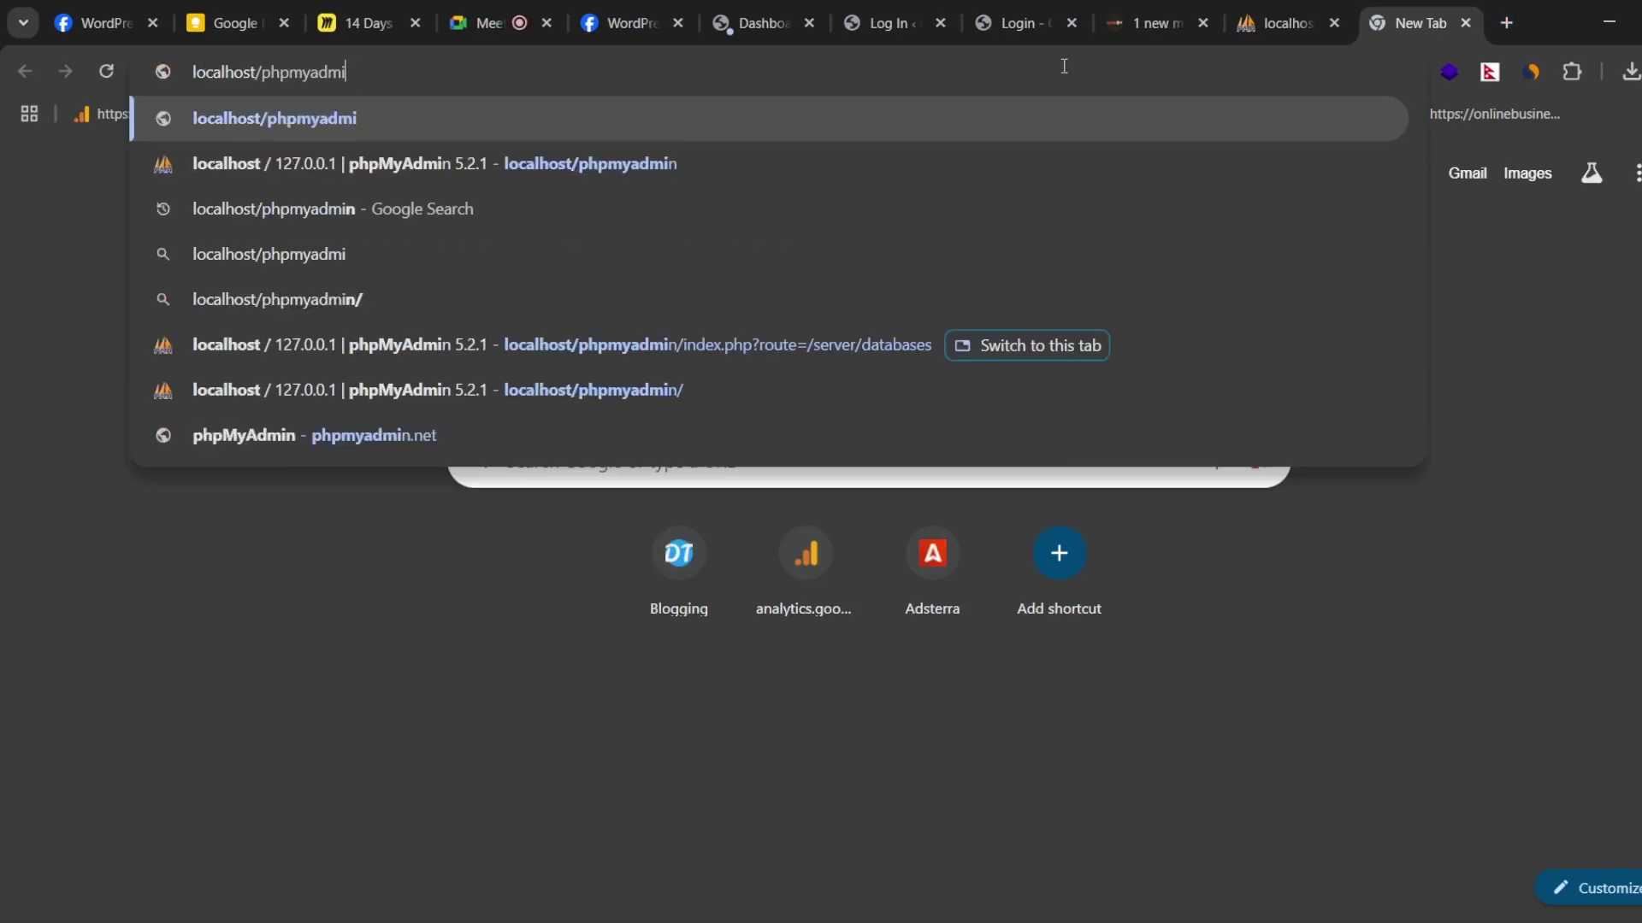
pyautogui.press('BackSpace')
pyautogui.press('BackSpace')
pyautogui.press('BackSpace')
pyautogui.press('BackSpace')
pyautogui.press('BackSpace')
pyautogui.press('BackSpace')
pyautogui.press('BackSpace')
pyautogui.press('BackSpace')
pyautogui.press('BackSpace')
pyautogui.press('BackSpace')
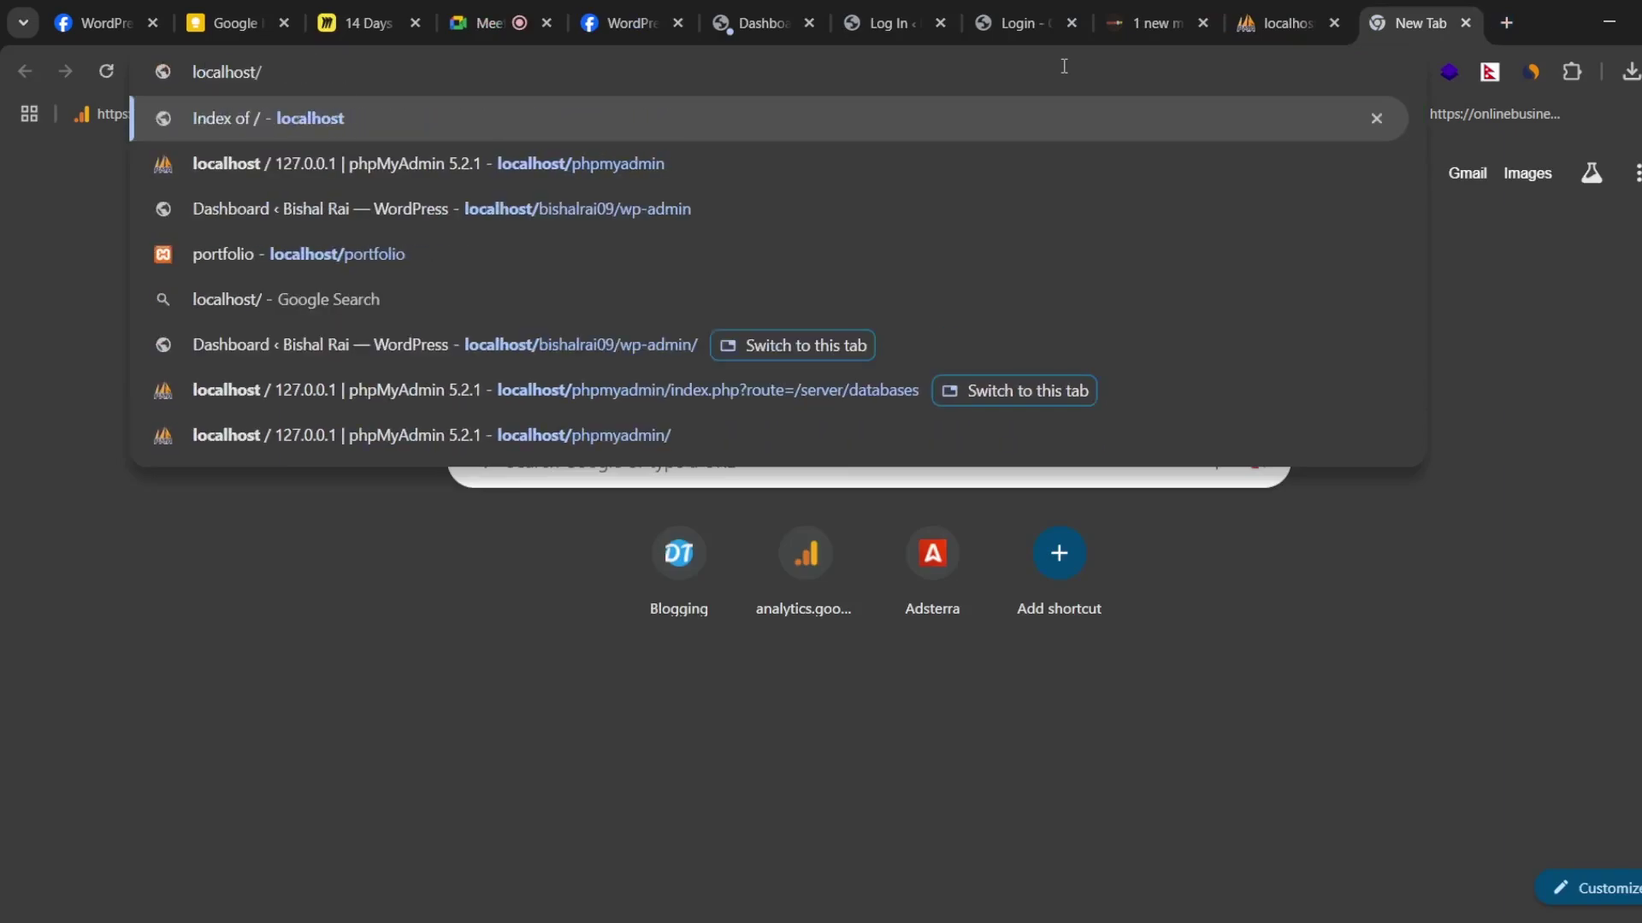
pyautogui.write('nepalhub')
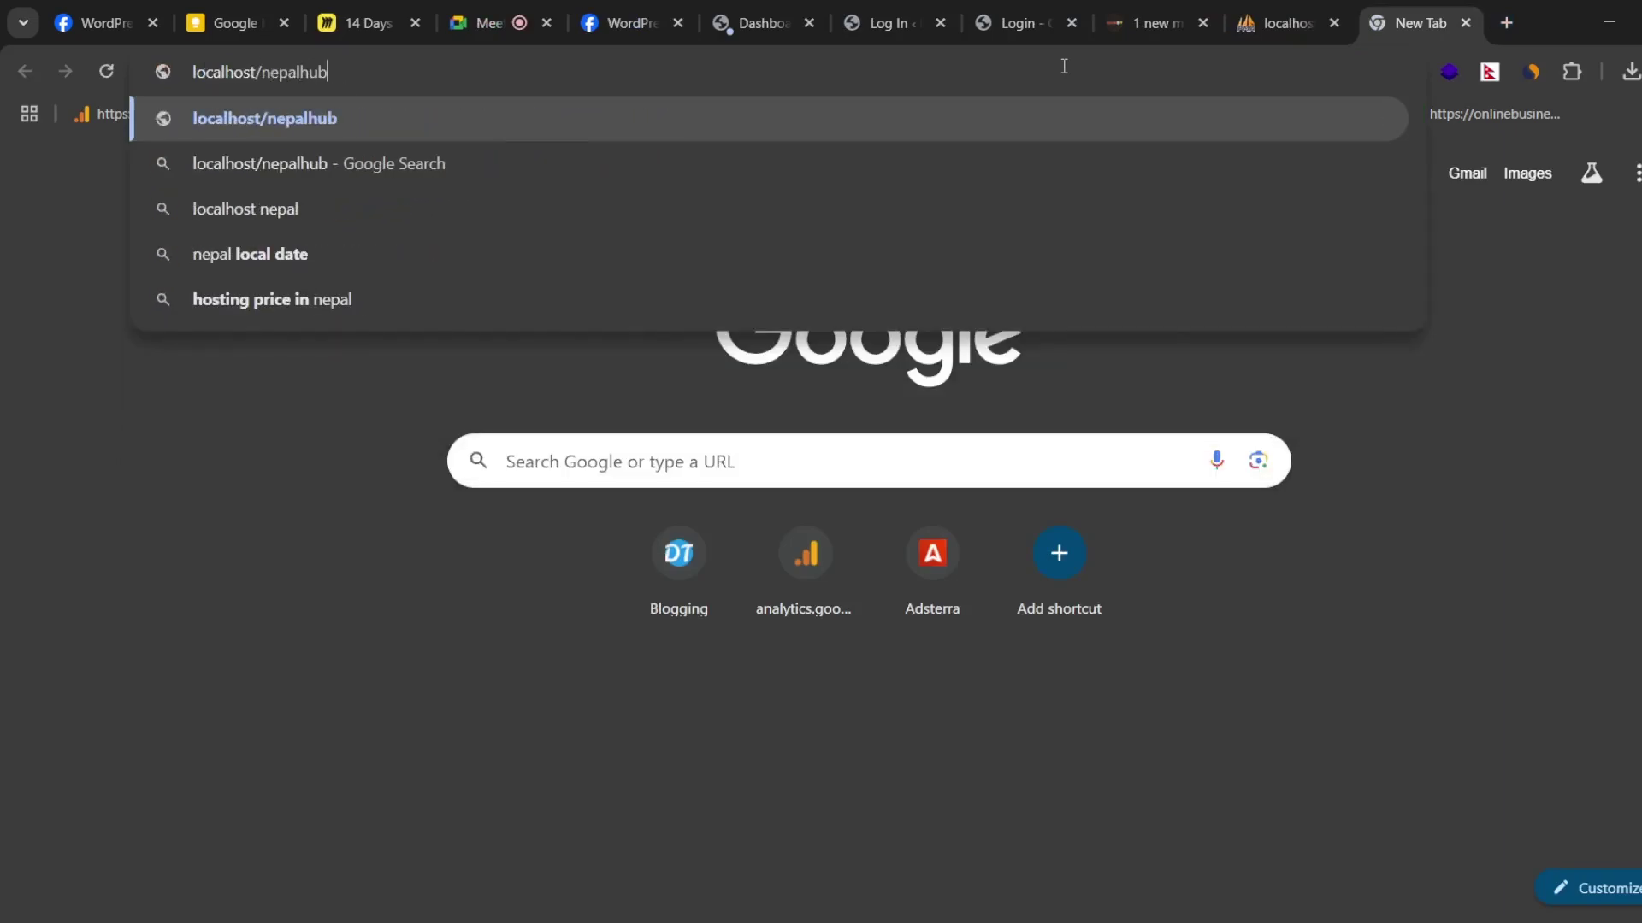
pyautogui.press('Return')
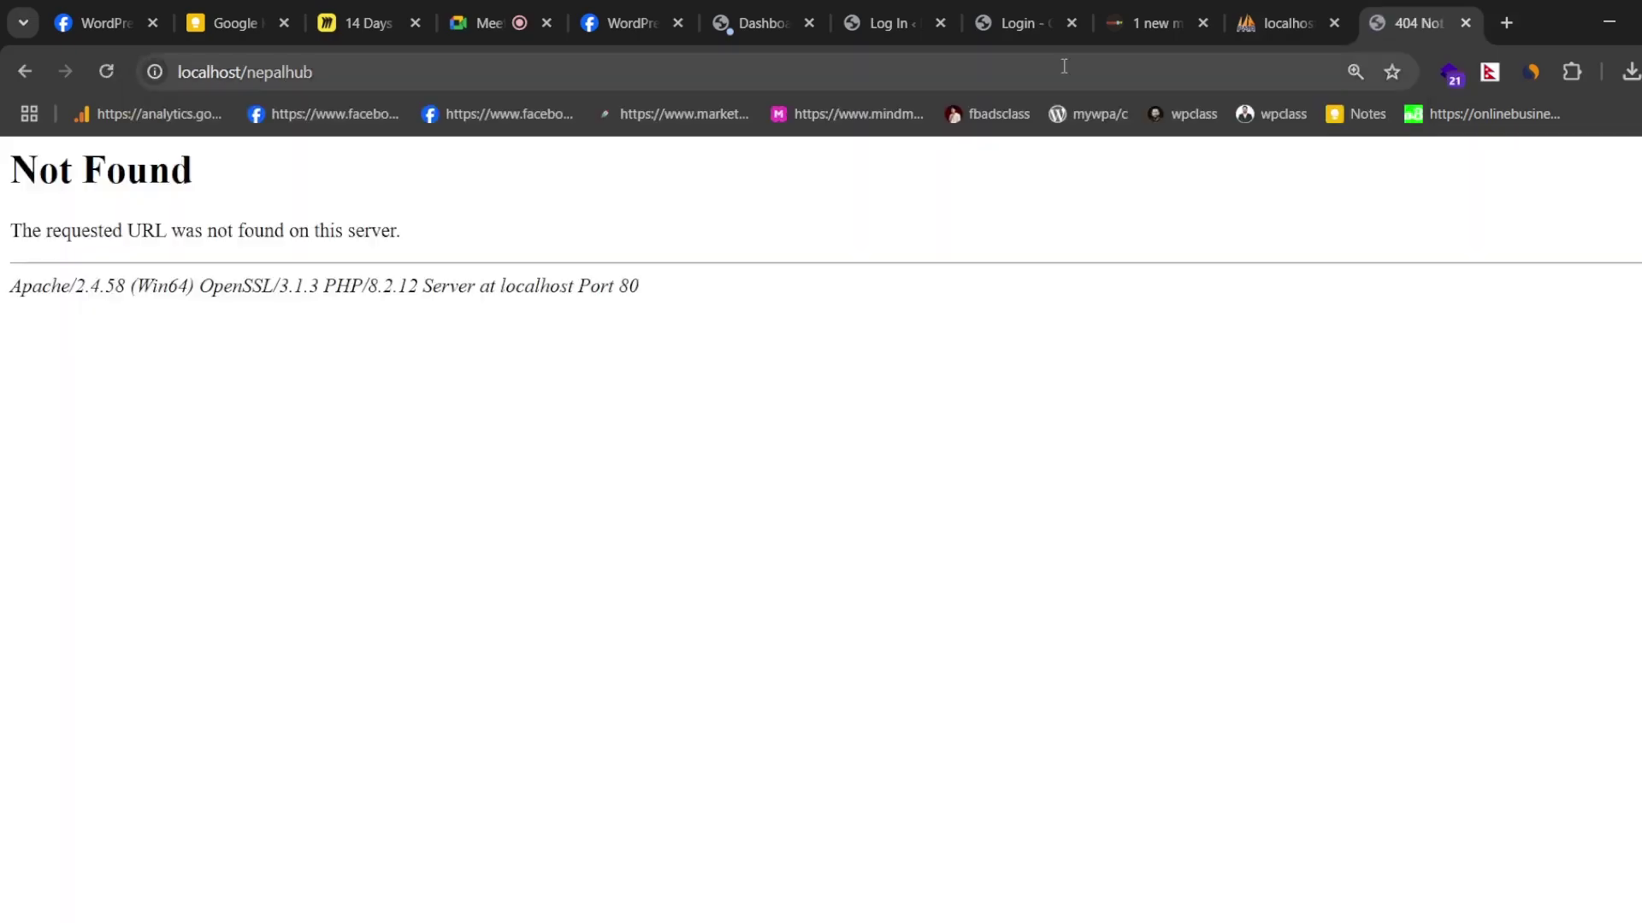
# - Close the Not Found tab and the two stray WordPress login tabs
pyautogui.click(1466, 23)
pyautogui.click(992, 10)
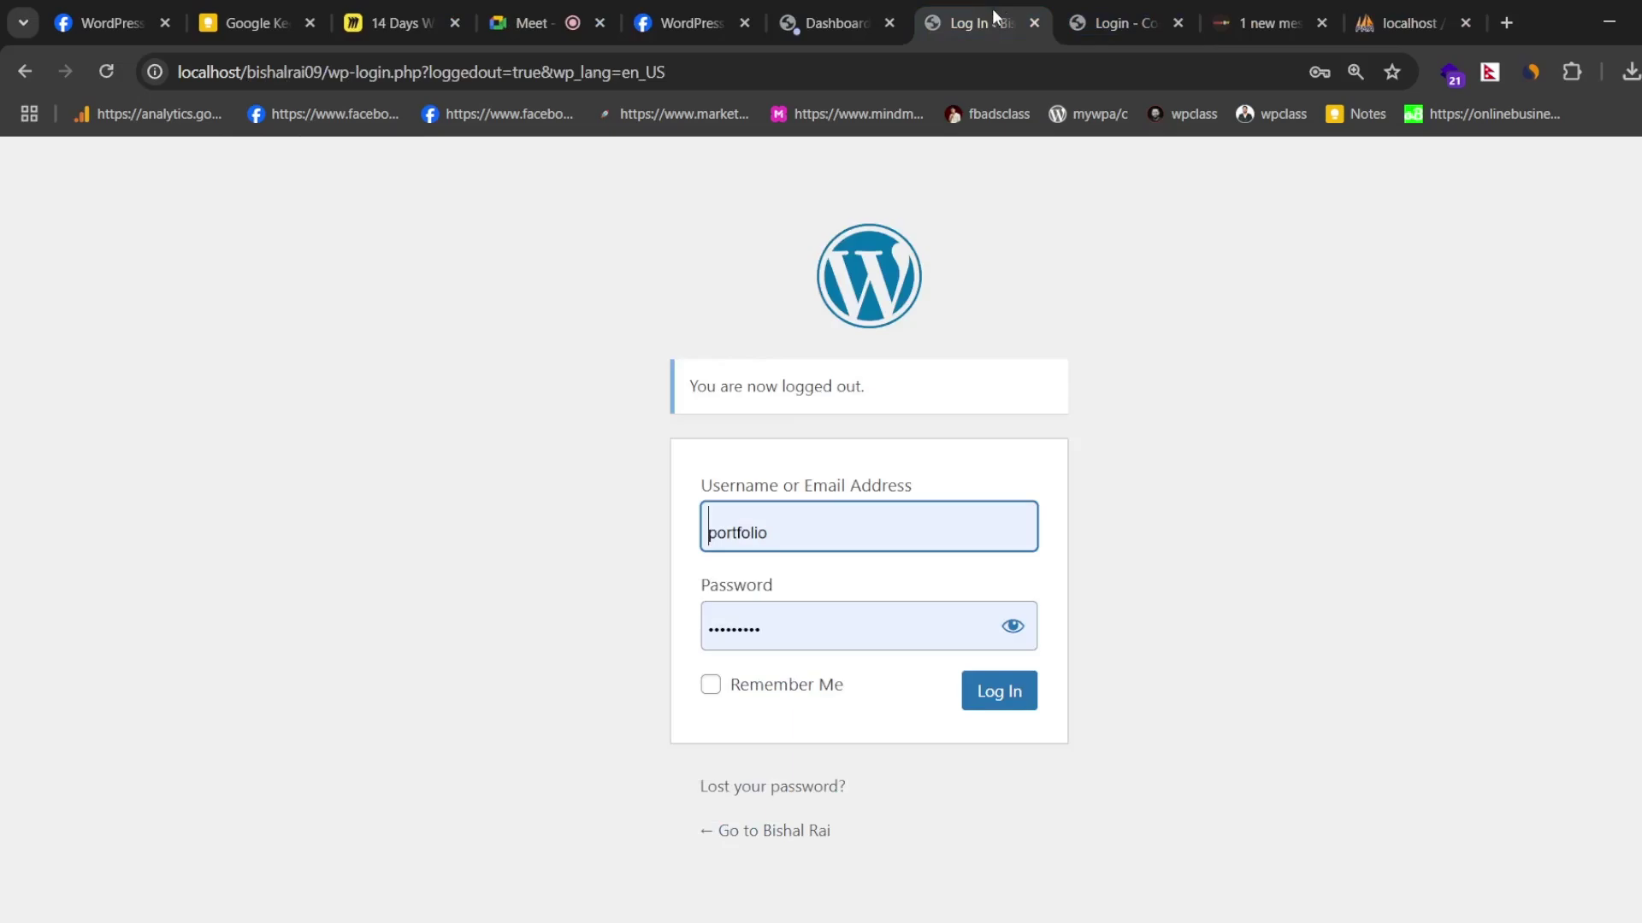
pyautogui.click(1034, 23)
pyautogui.click(1033, 25)
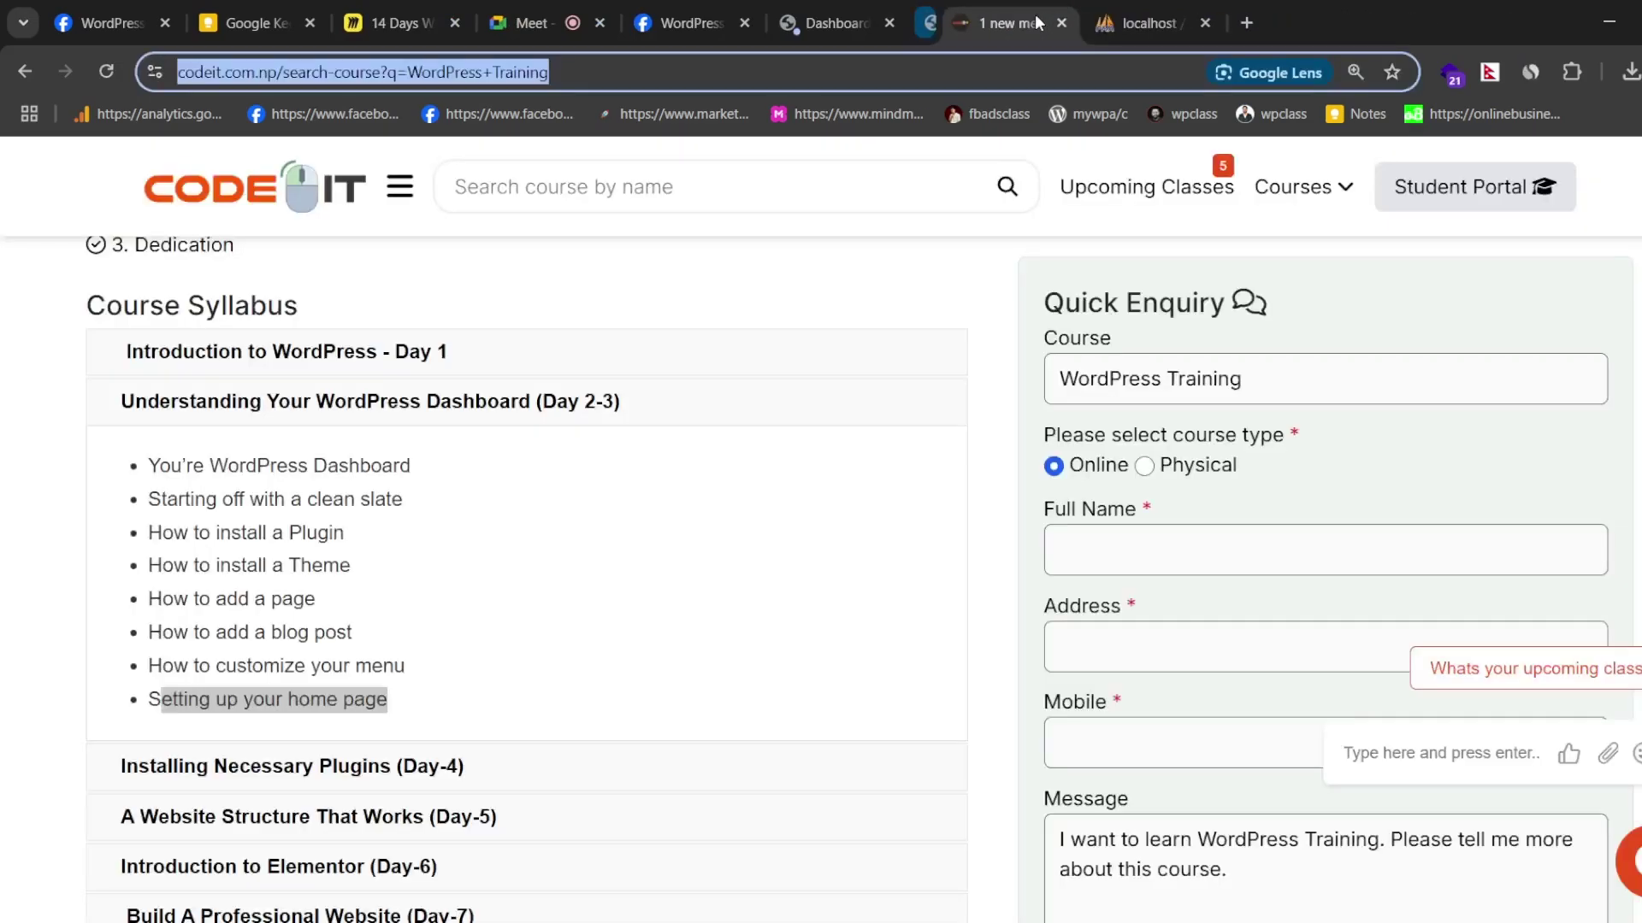
# - On the Dashboard tab, dismiss the password warning and login box, then visit the site
pyautogui.click(859, 23)
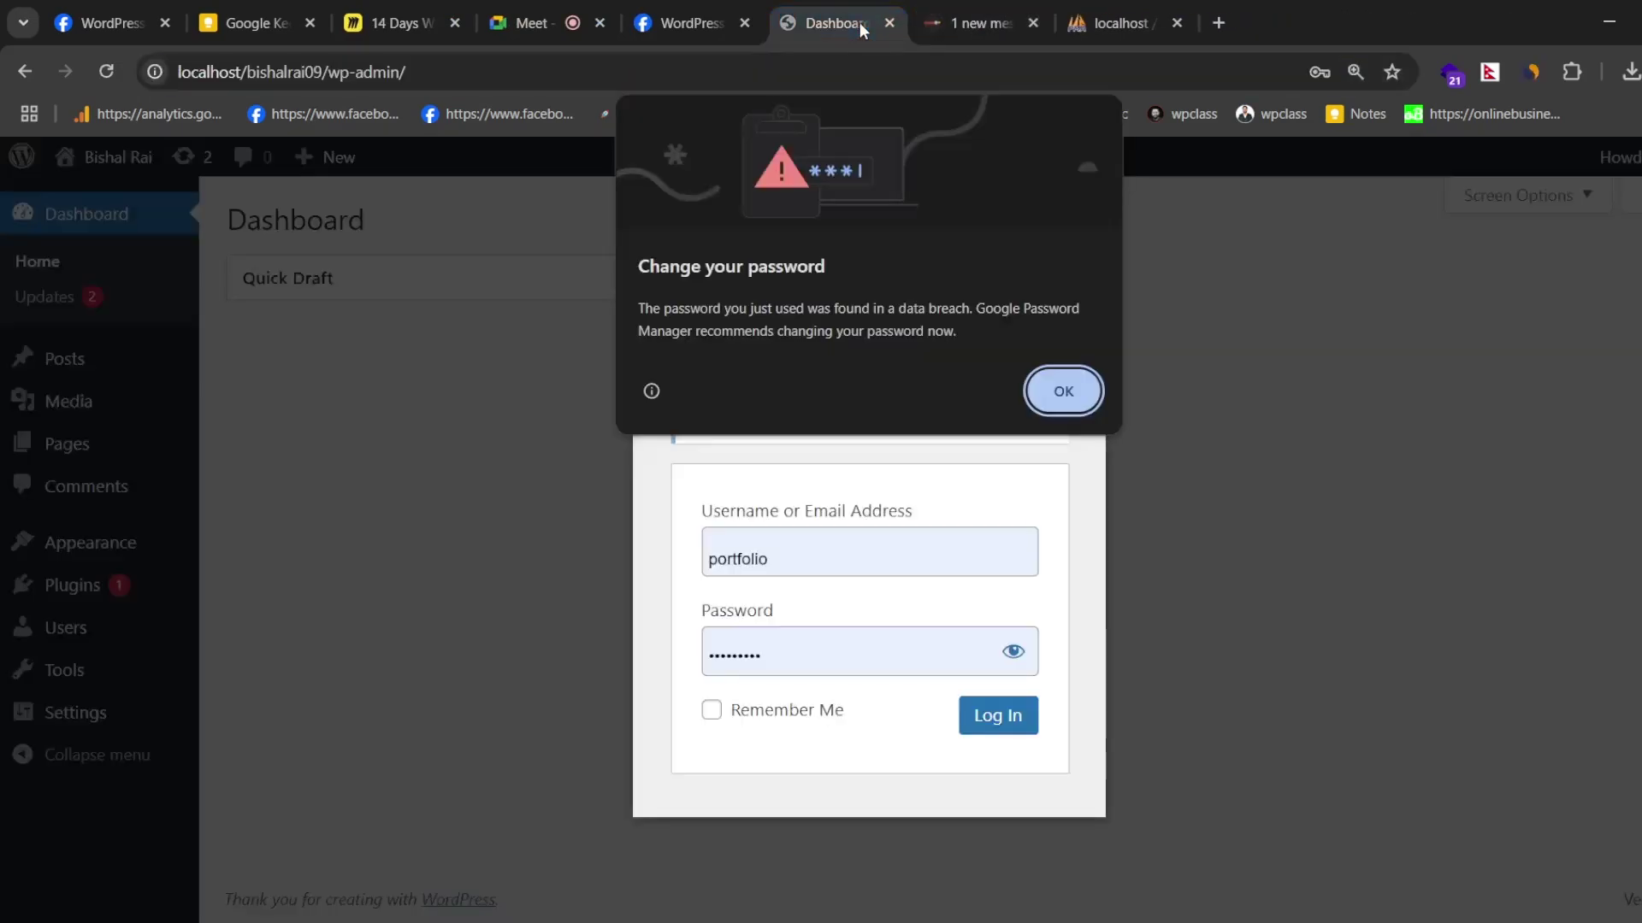
pyautogui.click(1060, 388)
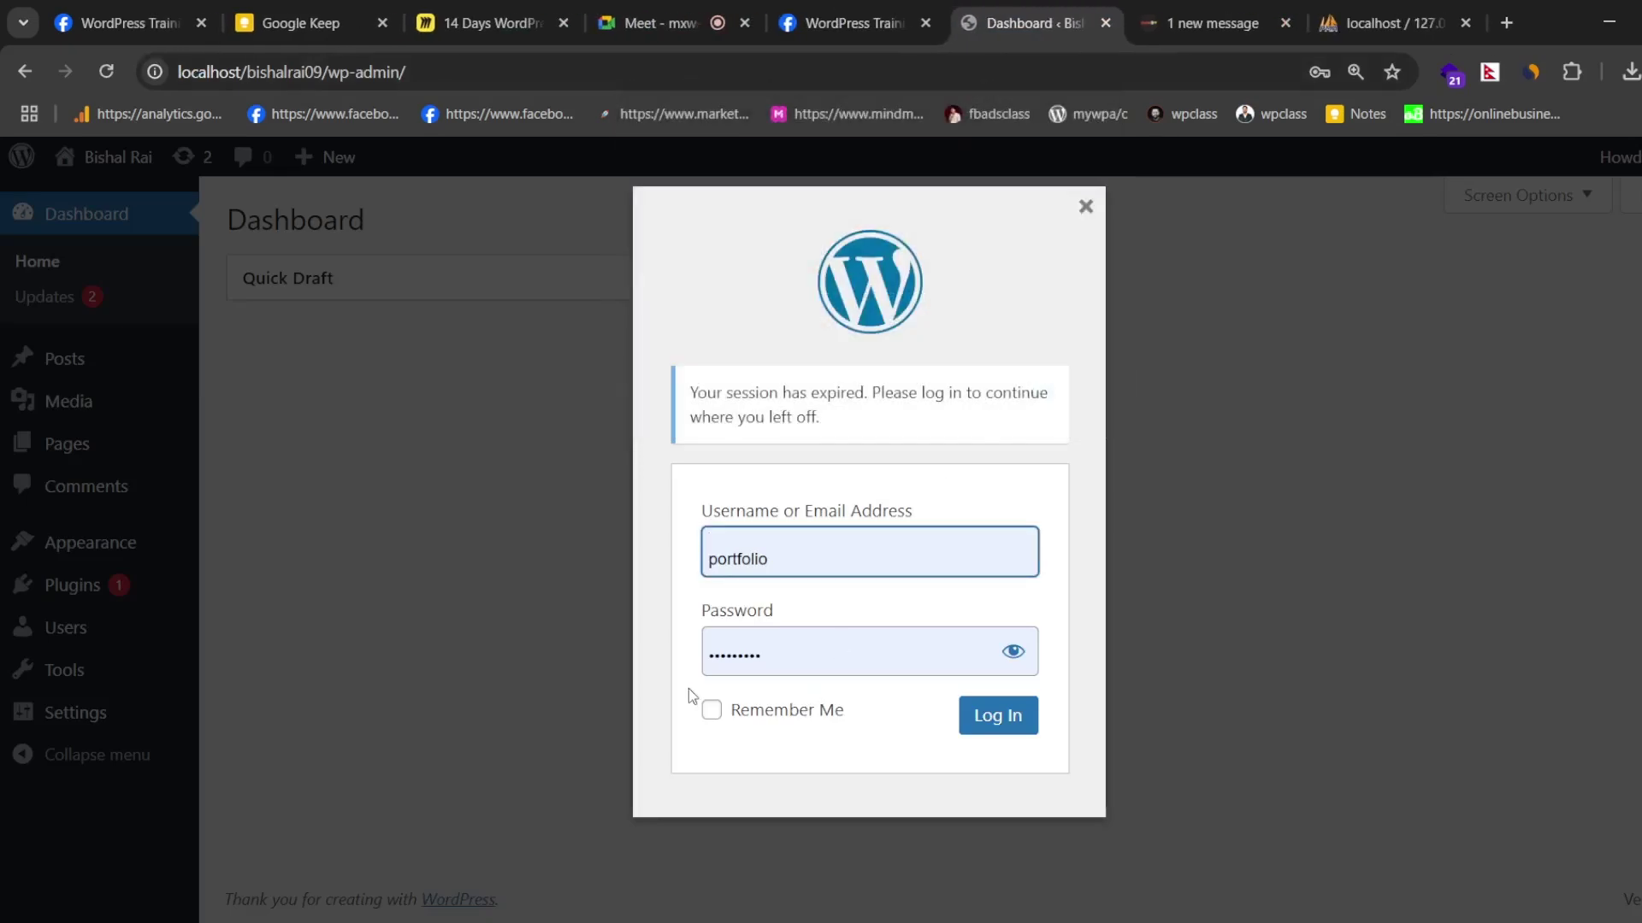
pyautogui.click(710, 710)
pyautogui.click(1085, 207)
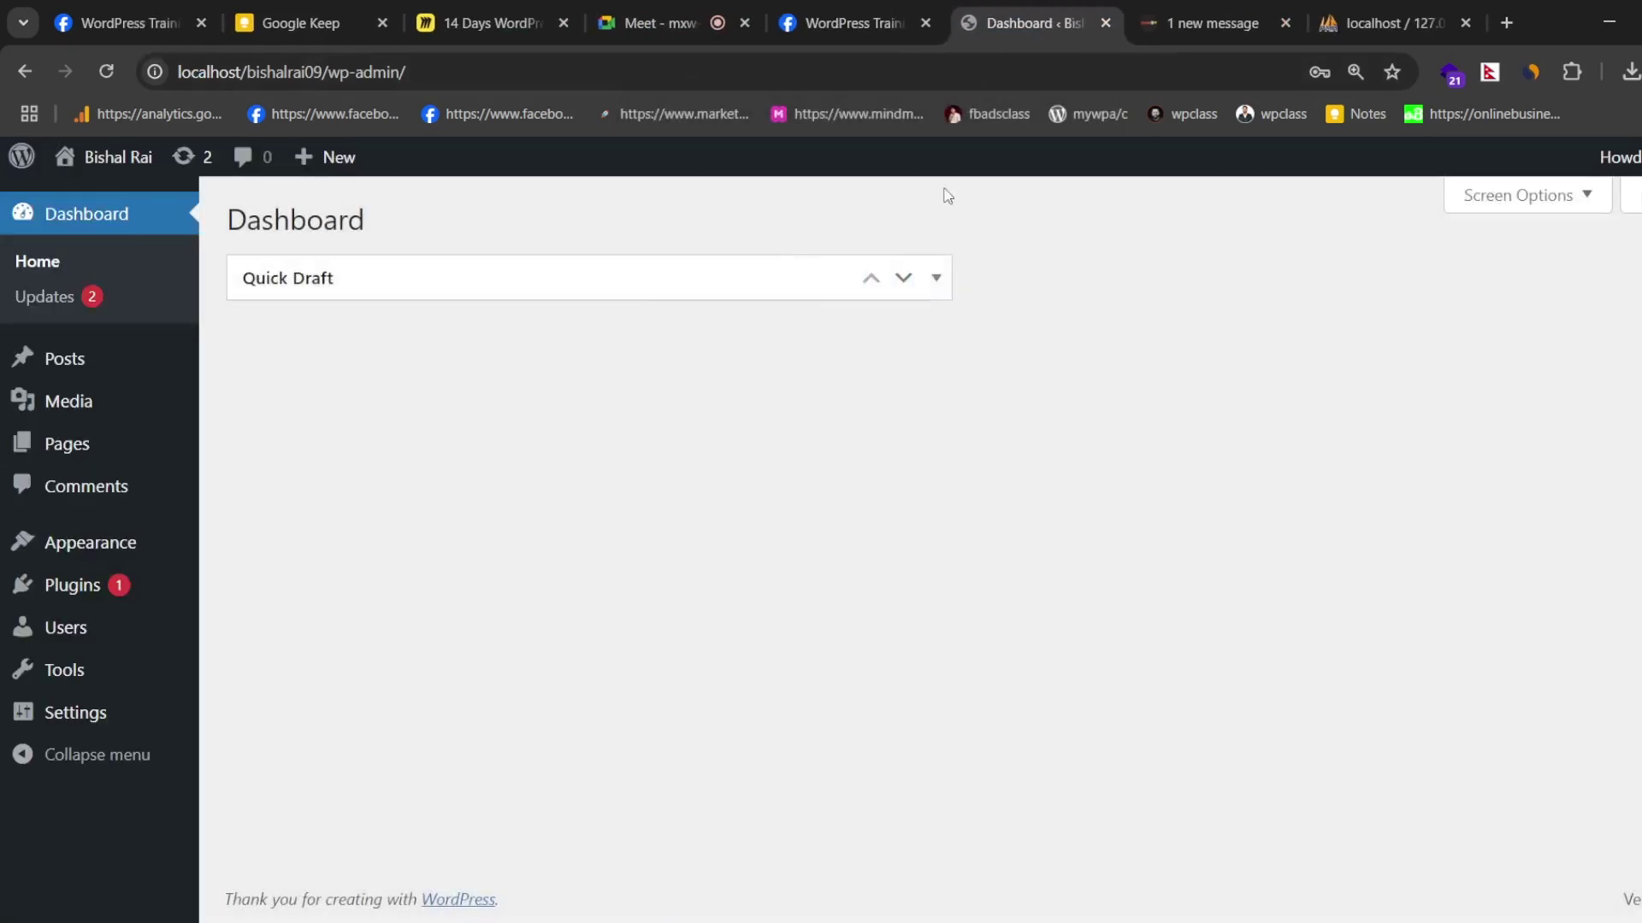
pyautogui.click(113, 160)
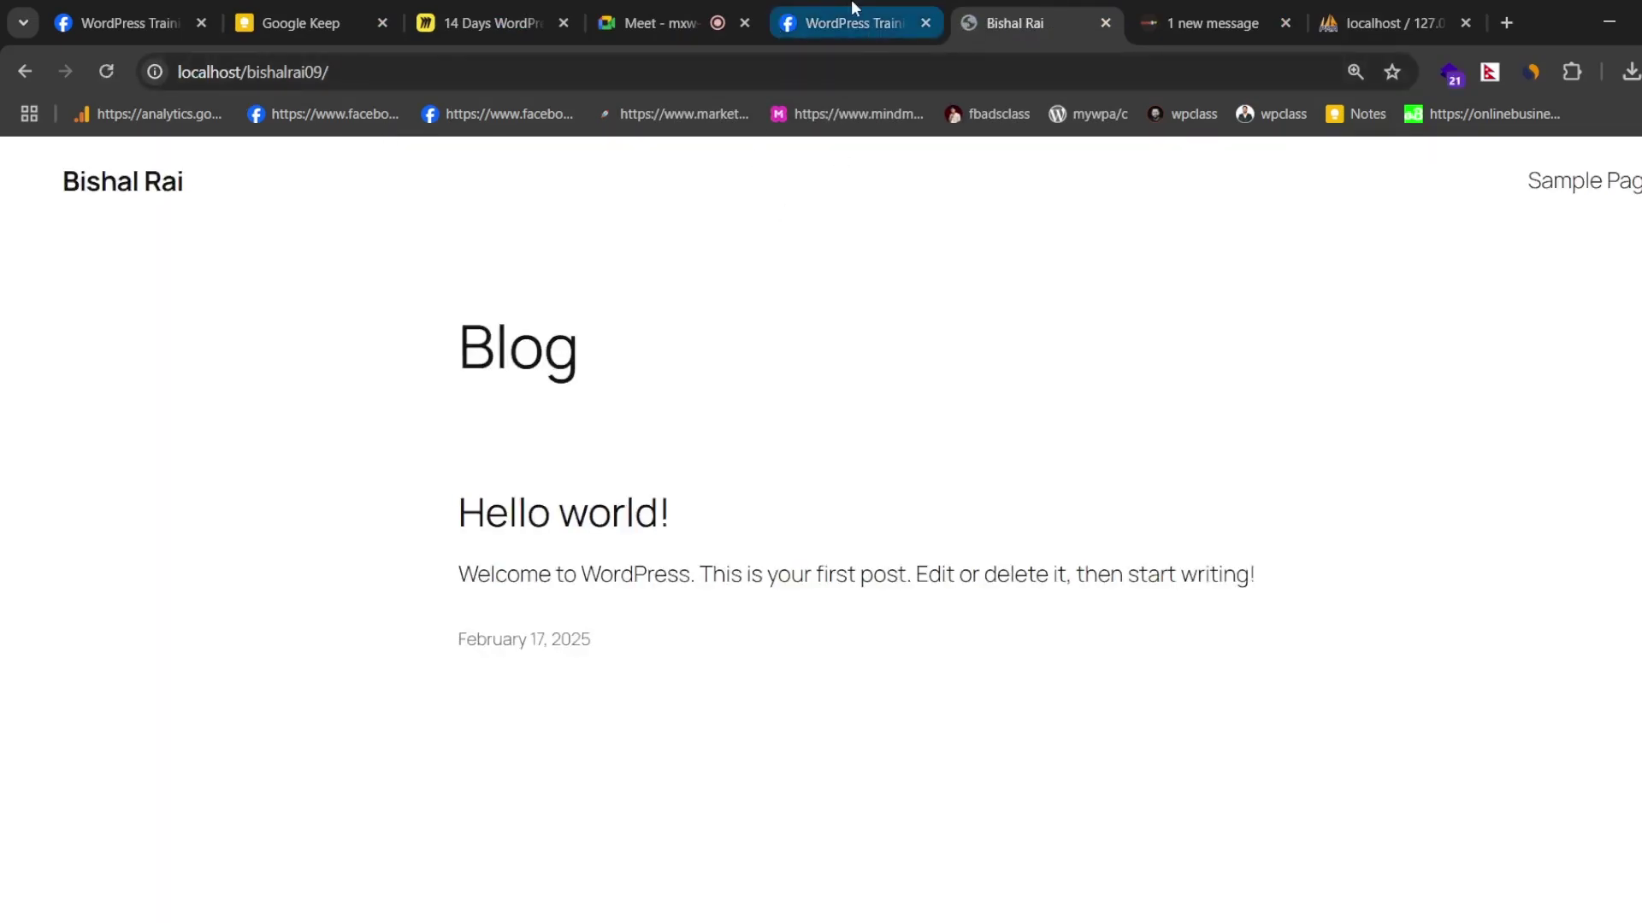
pyautogui.click(853, 5)
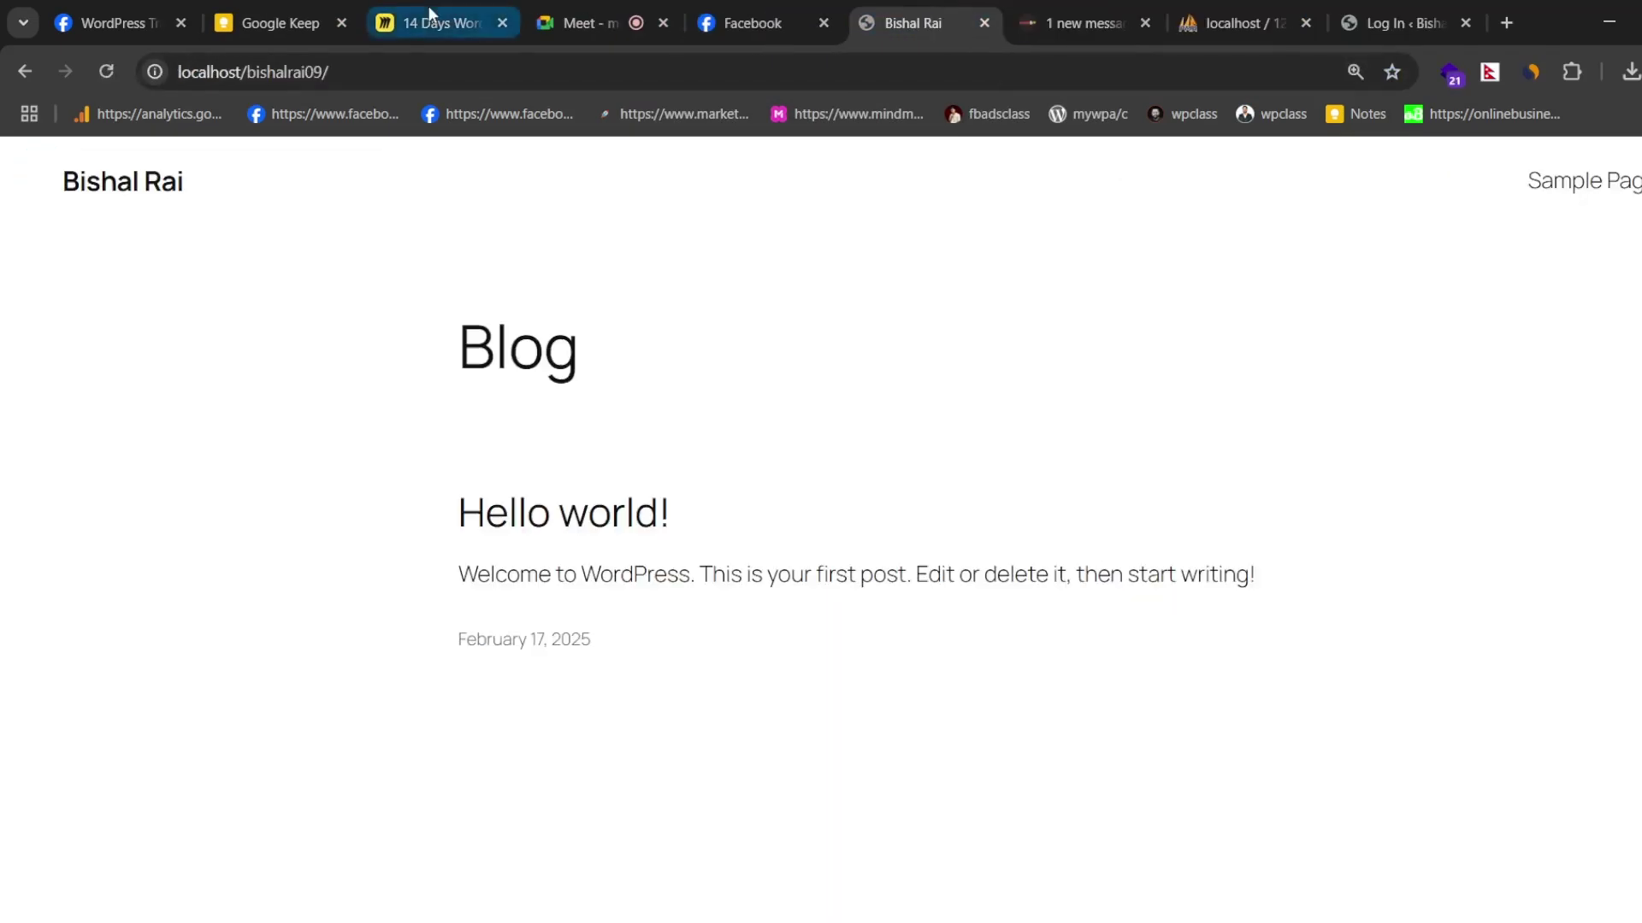
pyautogui.click(427, 6)
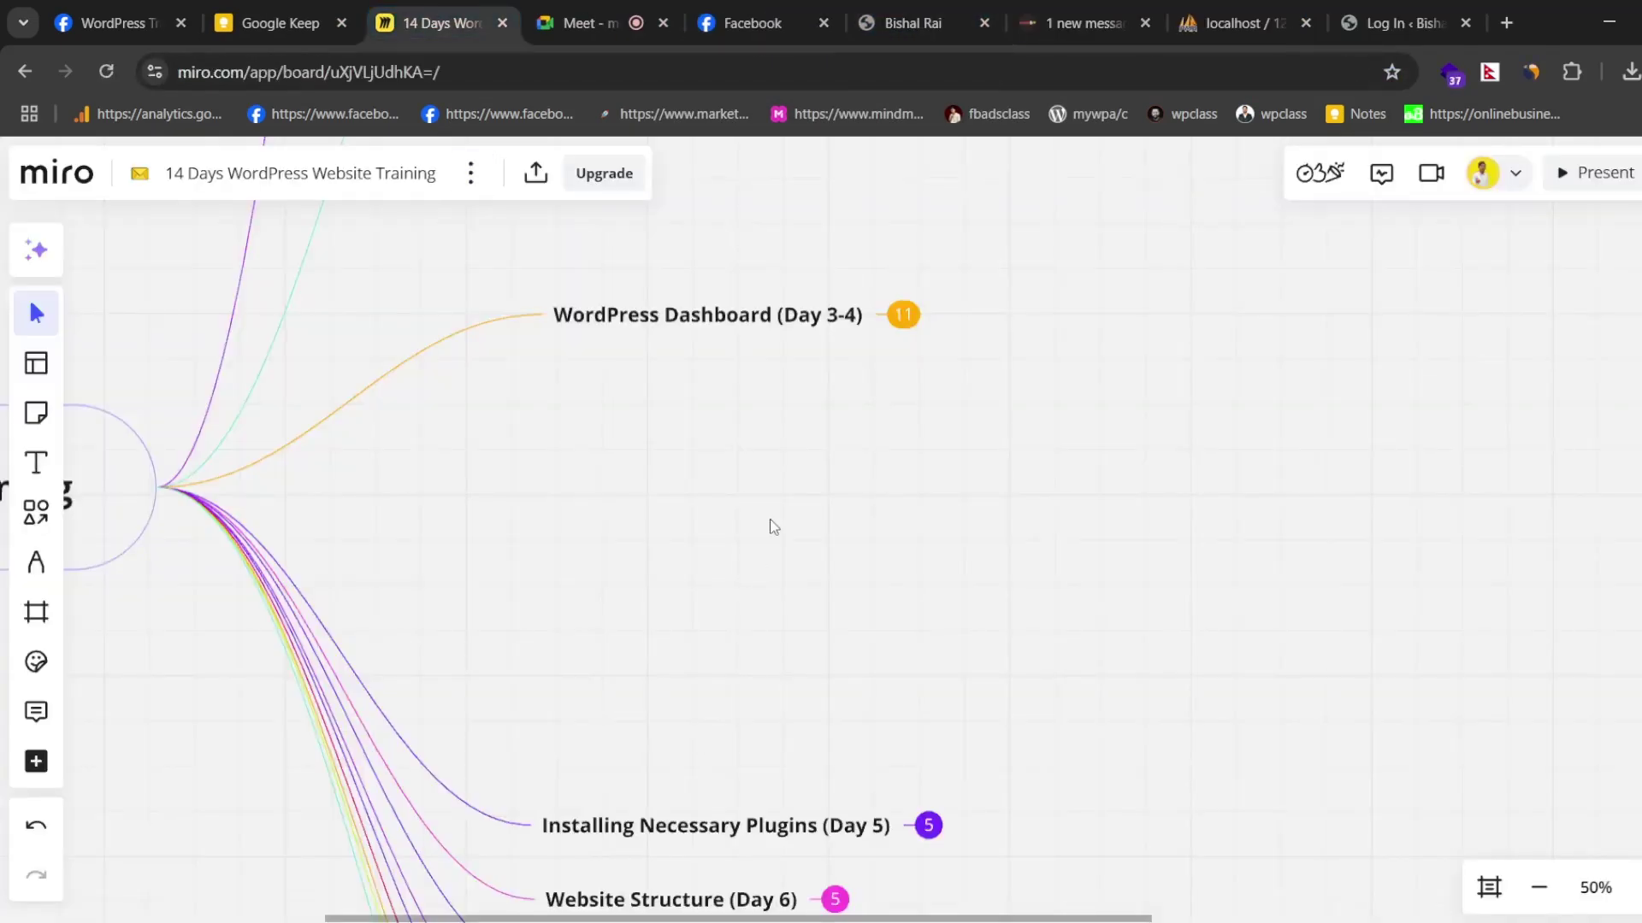
pyautogui.scroll(-3, 786, 431)
pyautogui.scroll(4, 821, 461)
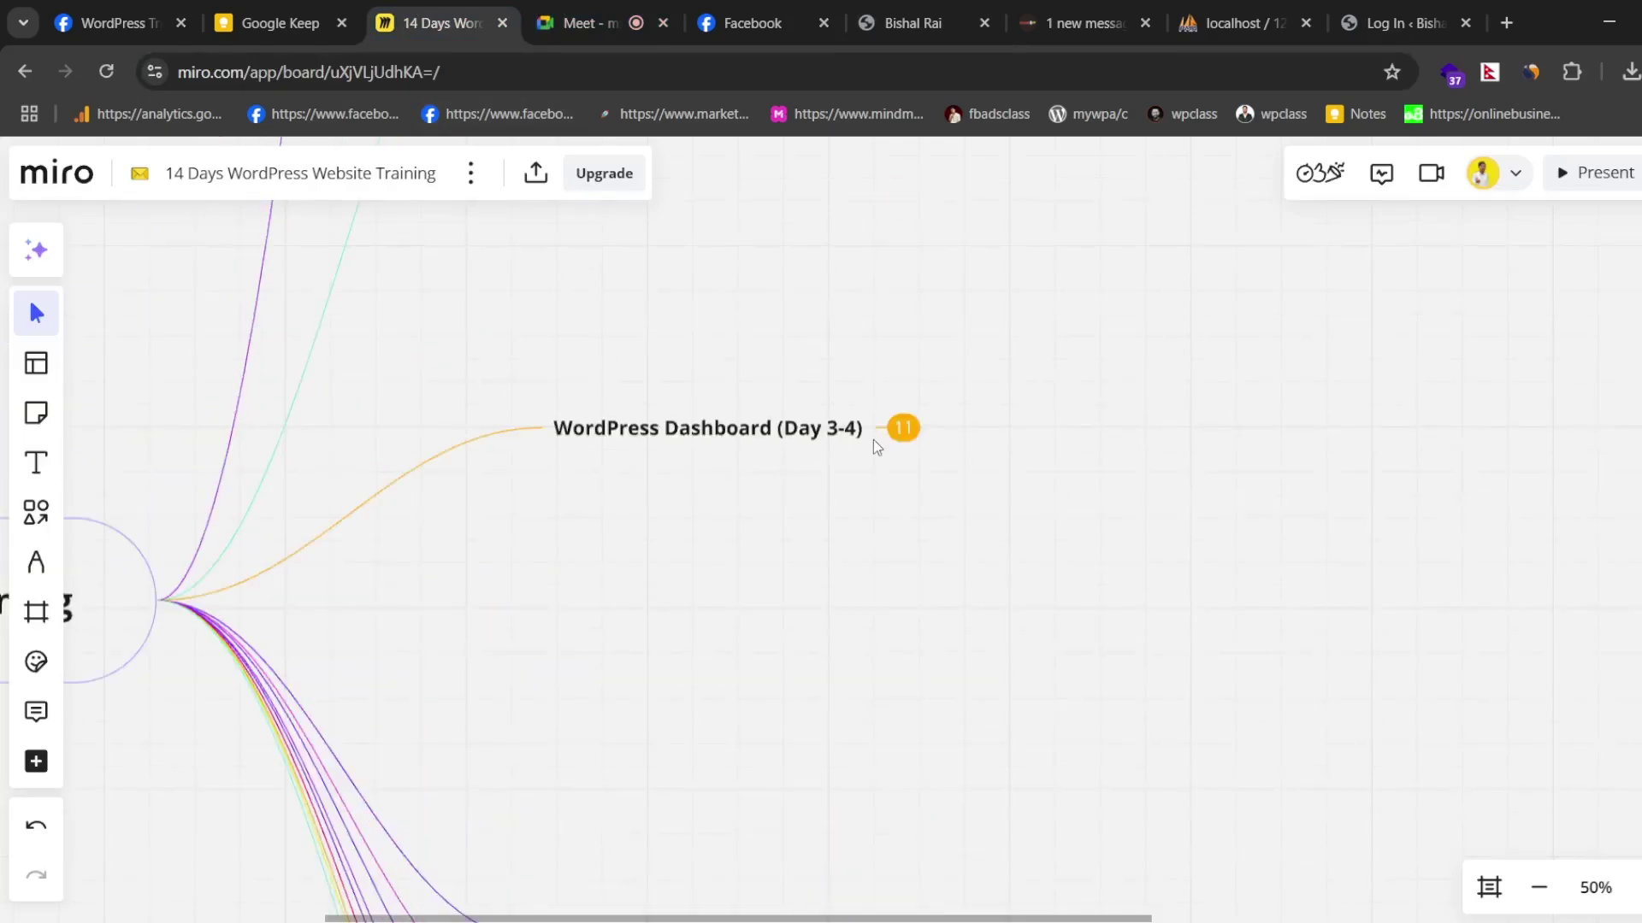
pyautogui.click(897, 429)
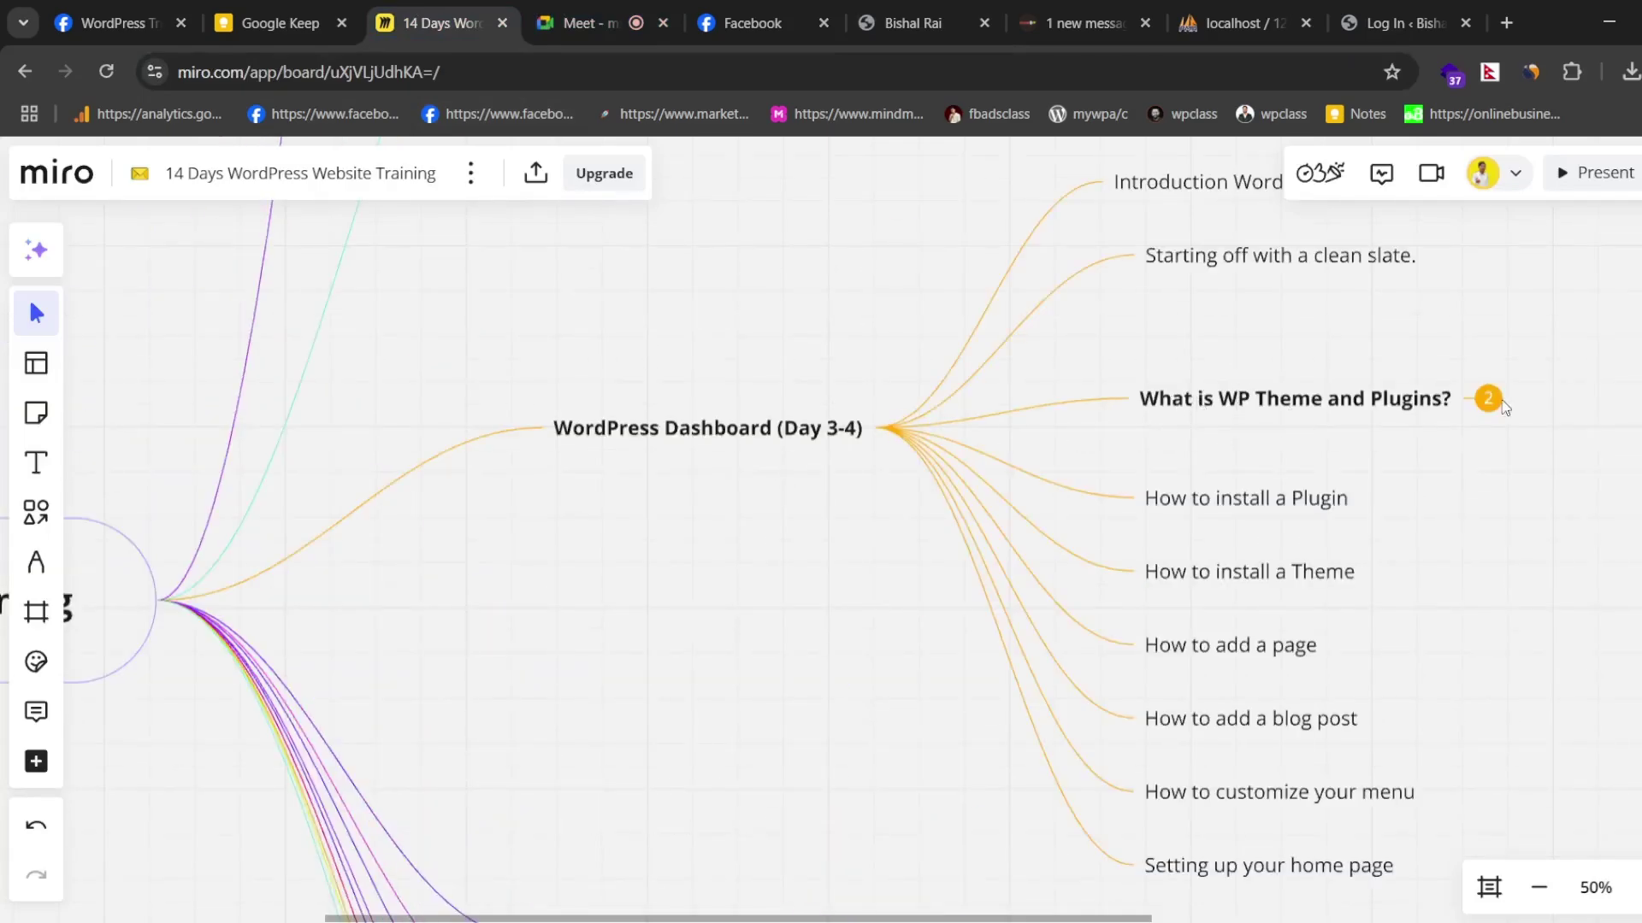
pyautogui.click(896, 428)
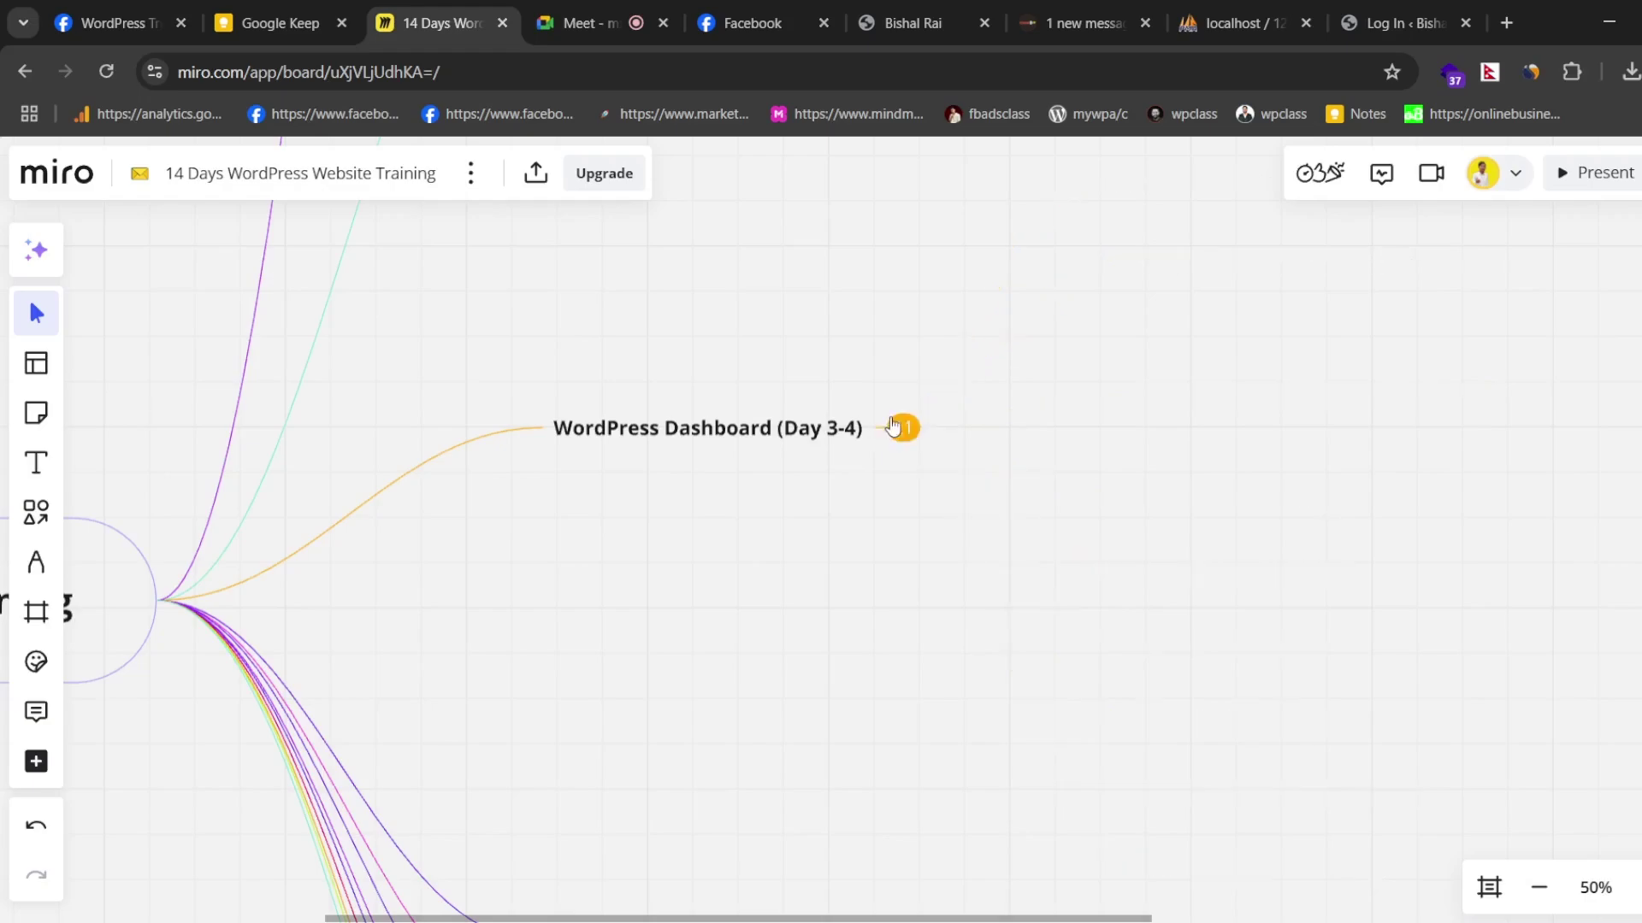
pyautogui.click(934, 20)
pyautogui.click(426, 72)
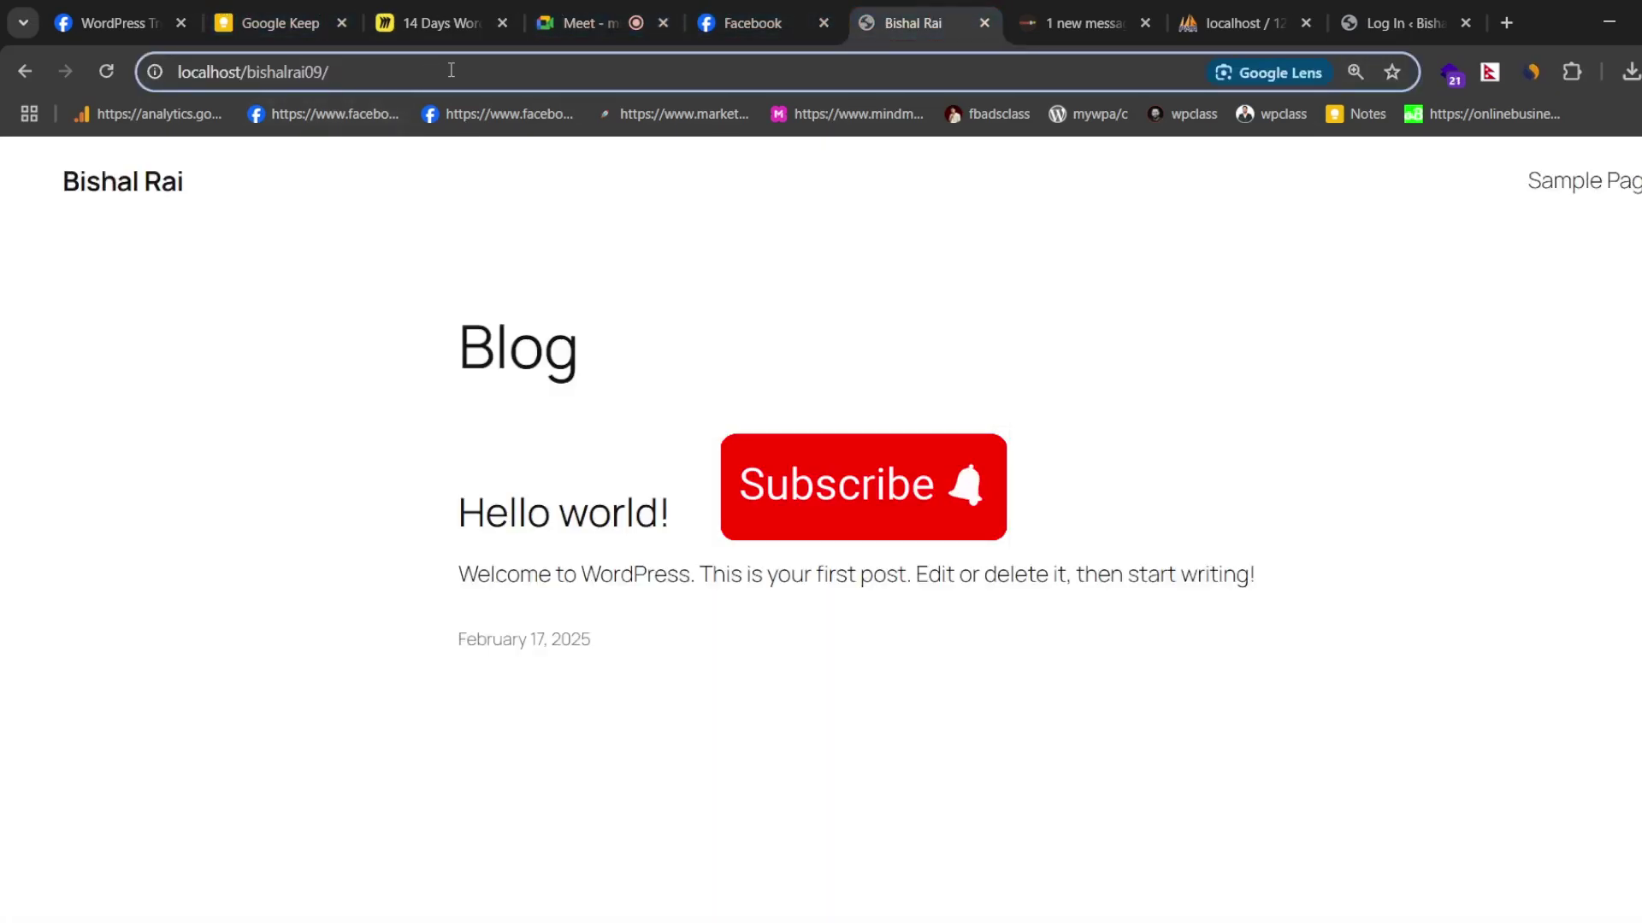